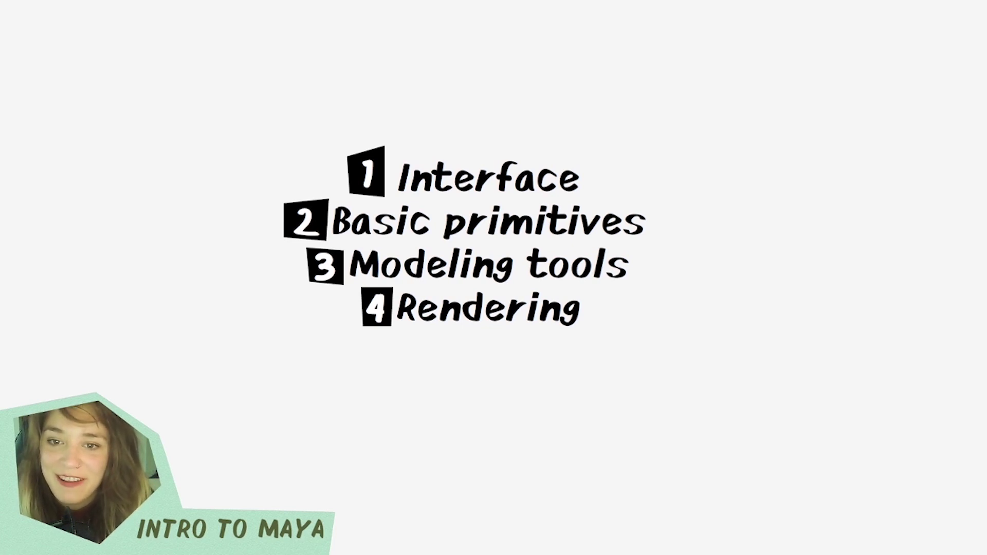
Advance from the agenda to the slide on Autodesk's three program collections.
click(969, 281)
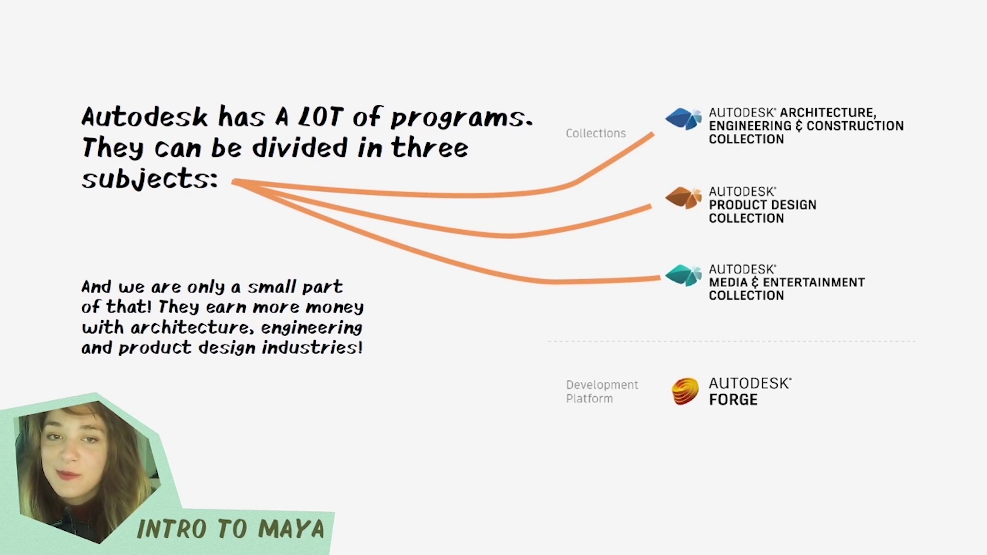
Go to the 'Maya. Why not blender?' slide.
key(Right)
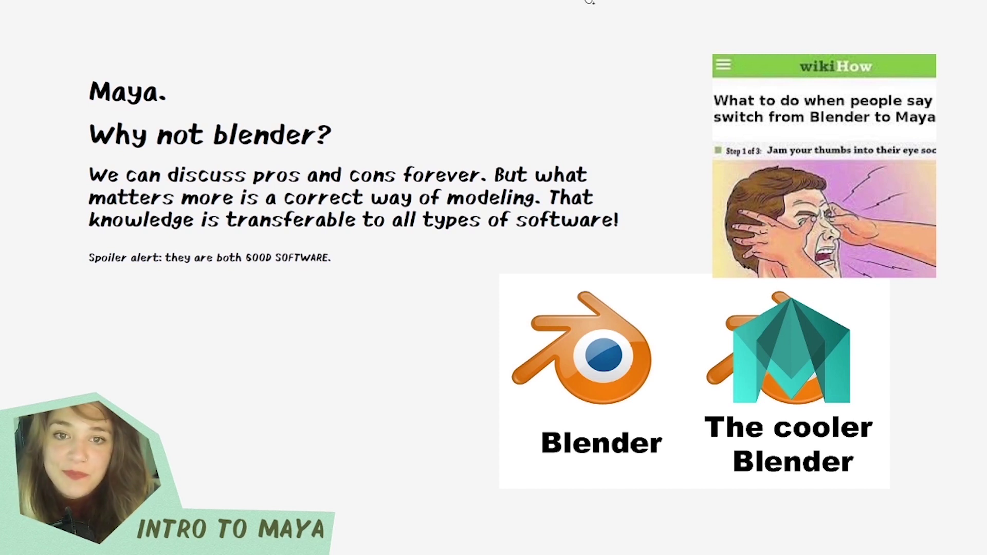
Show the slide comparing low poly and high poly wireframes.
click(508, 187)
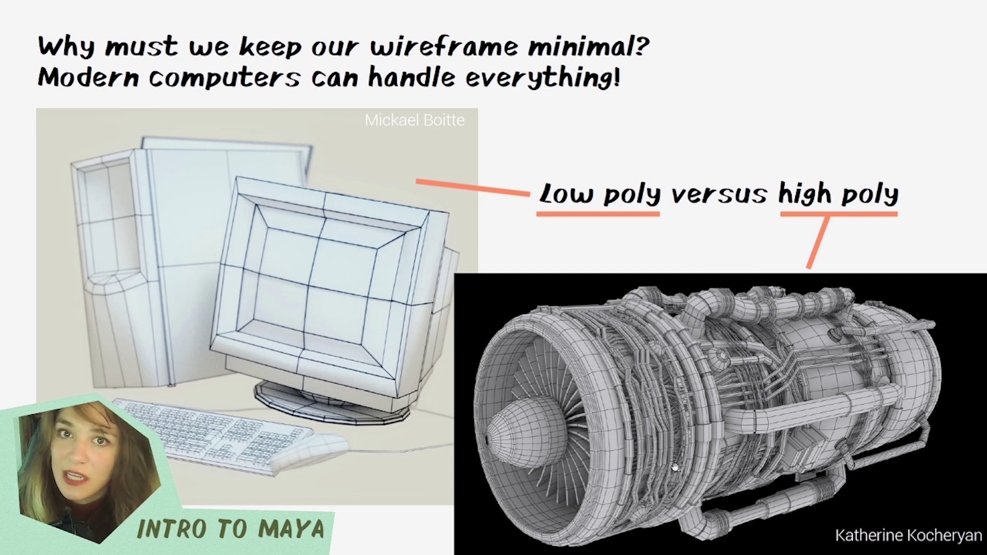
Advance past the 'Let's take a deep dive!' slide to the empty Maya scene.
key(Right)
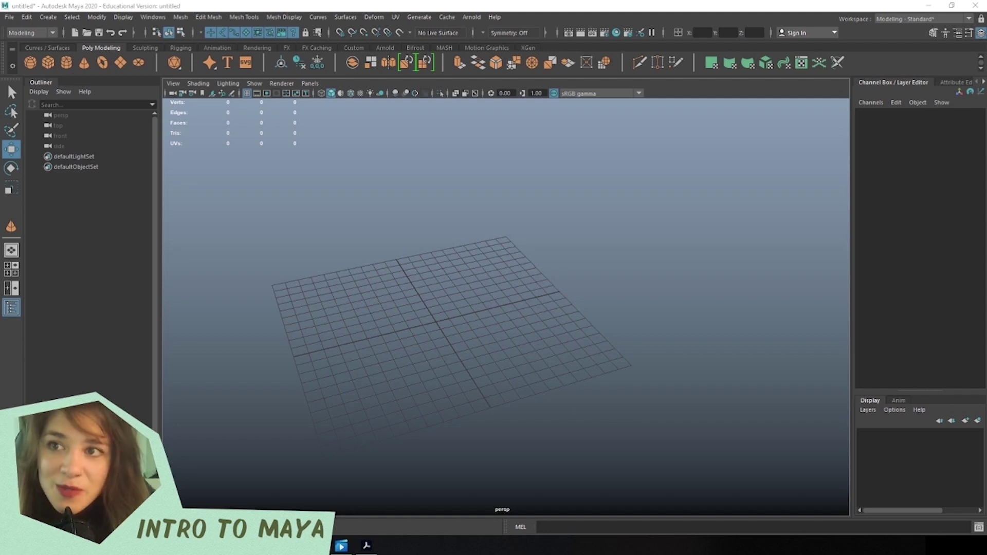
click(160, 18)
mouse_move(173, 37)
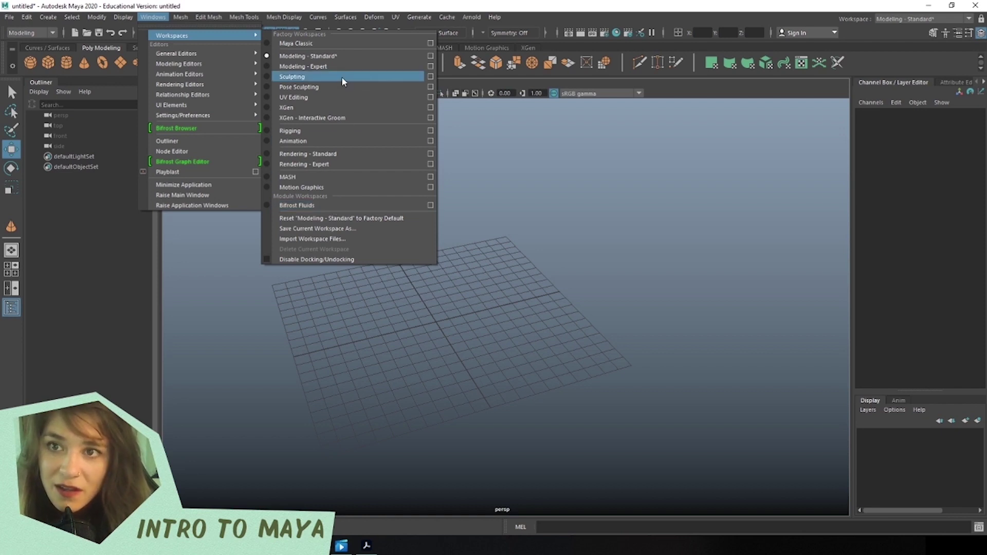
click(304, 66)
click(153, 17)
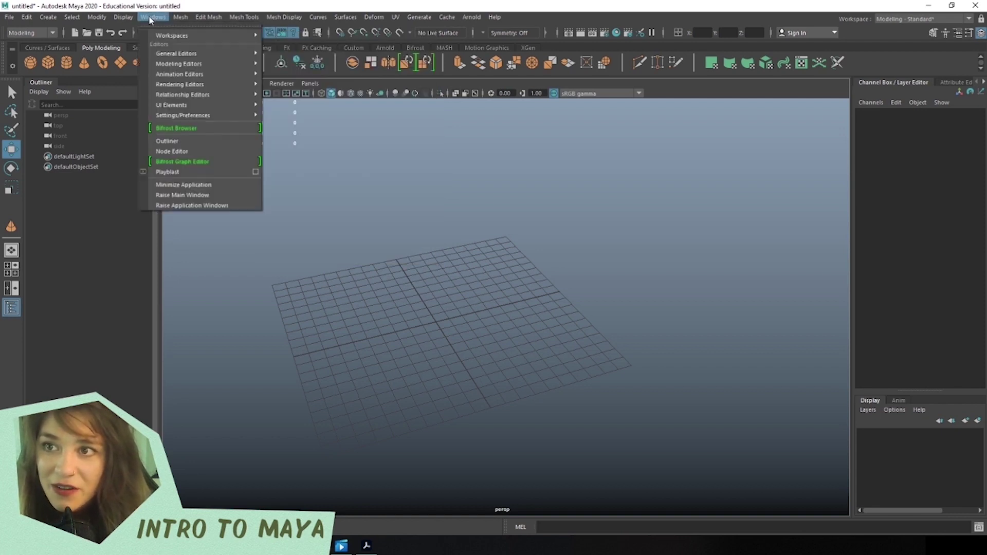
mouse_move(255, 36)
click(288, 40)
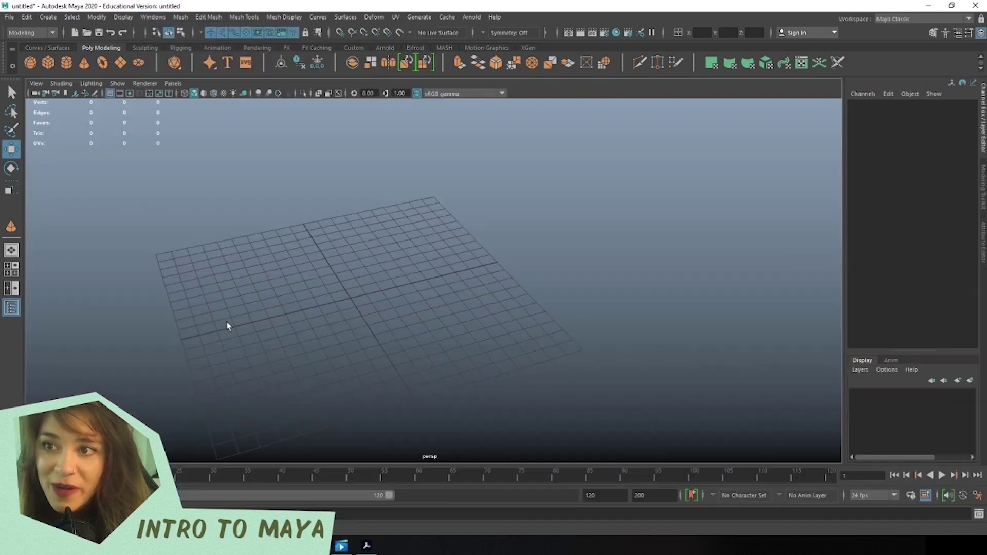
click(153, 17)
mouse_move(156, 34)
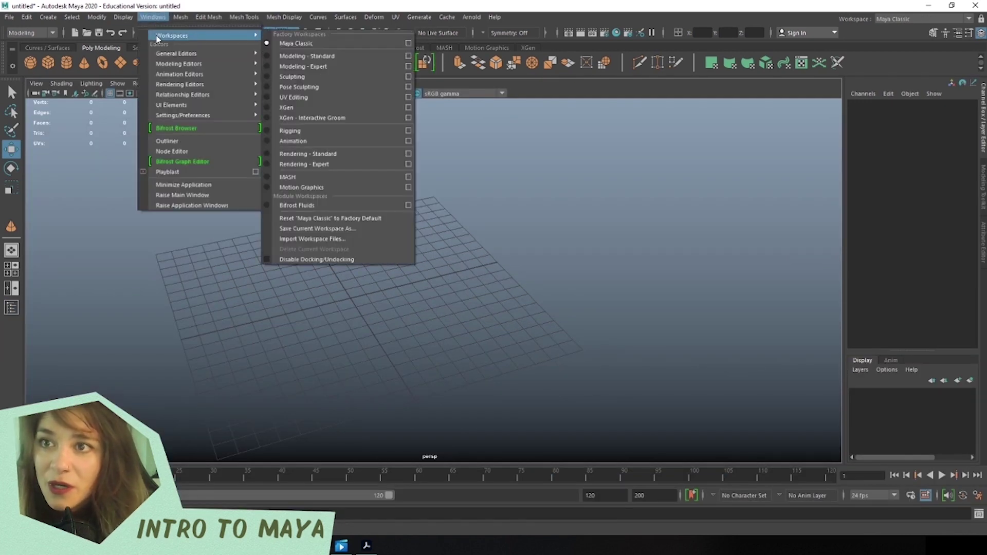
click(325, 57)
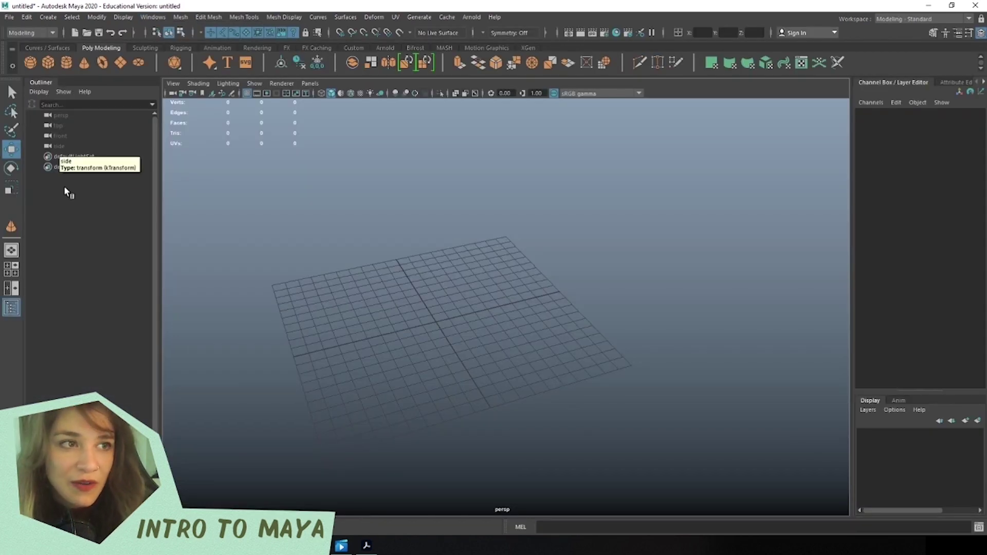
click(61, 167)
click(64, 157)
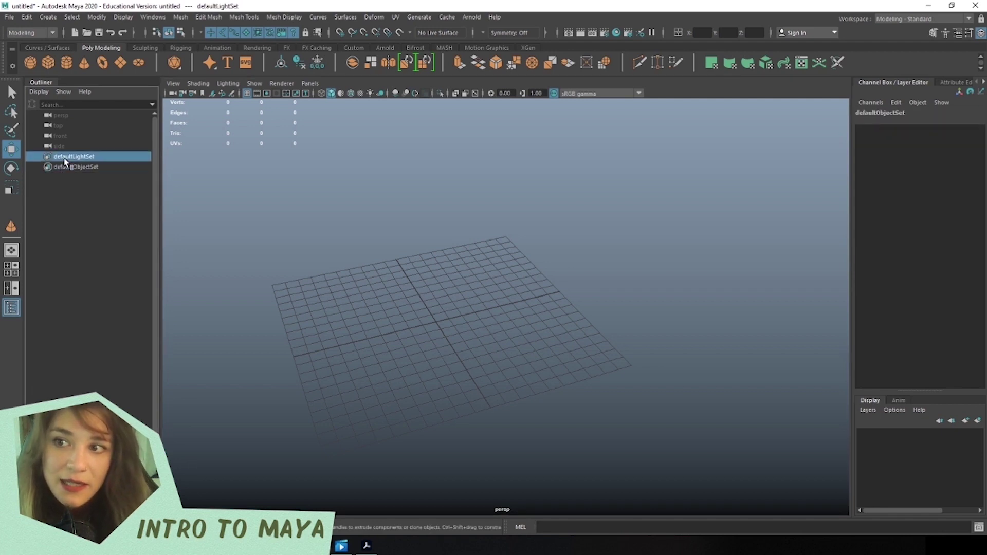
click(64, 147)
click(60, 125)
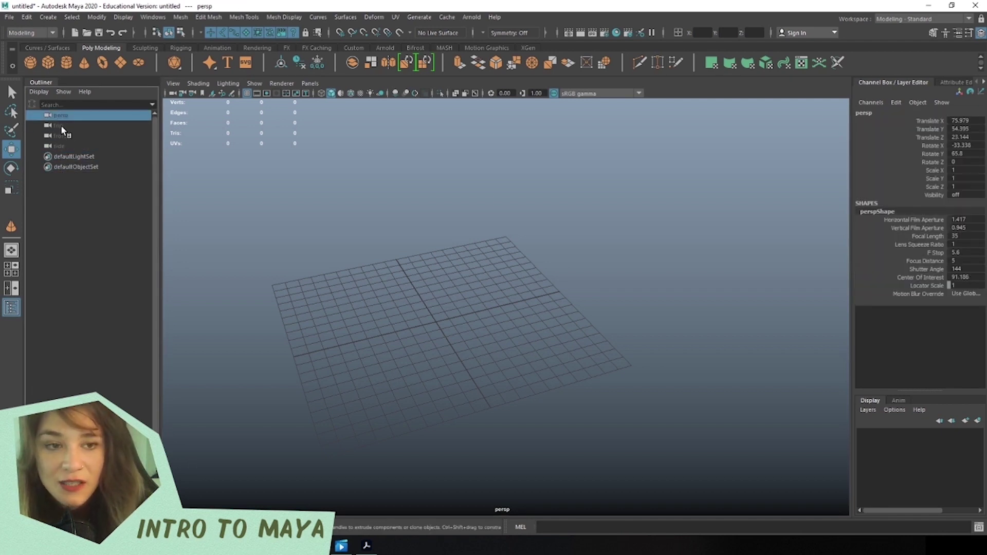
click(72, 208)
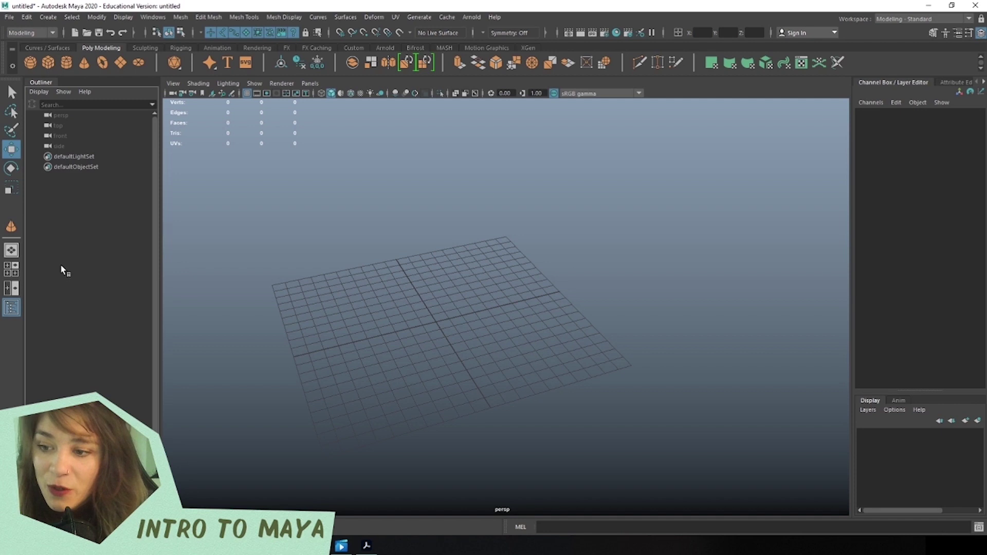
click(51, 47)
click(108, 47)
click(142, 47)
click(177, 48)
click(218, 47)
click(255, 48)
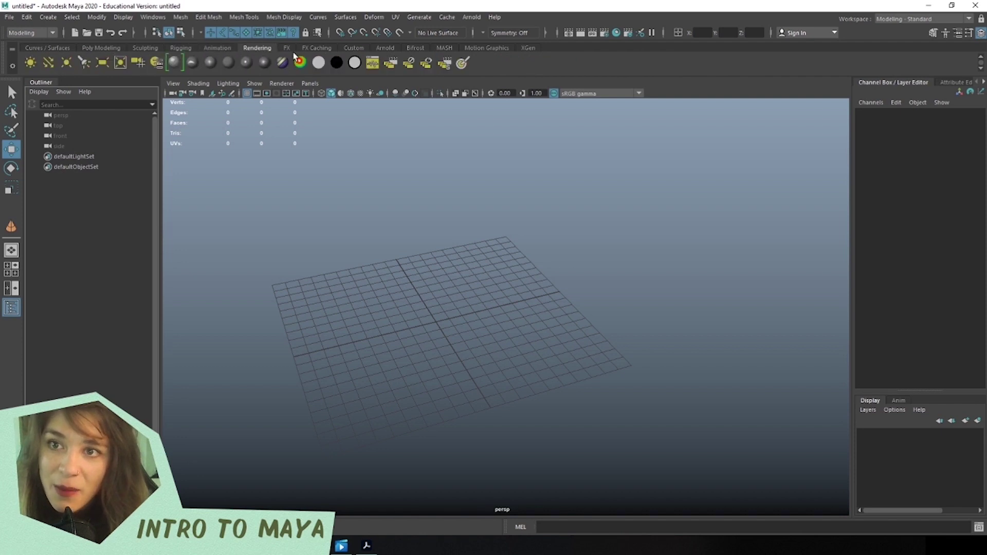
click(288, 48)
click(316, 47)
click(354, 47)
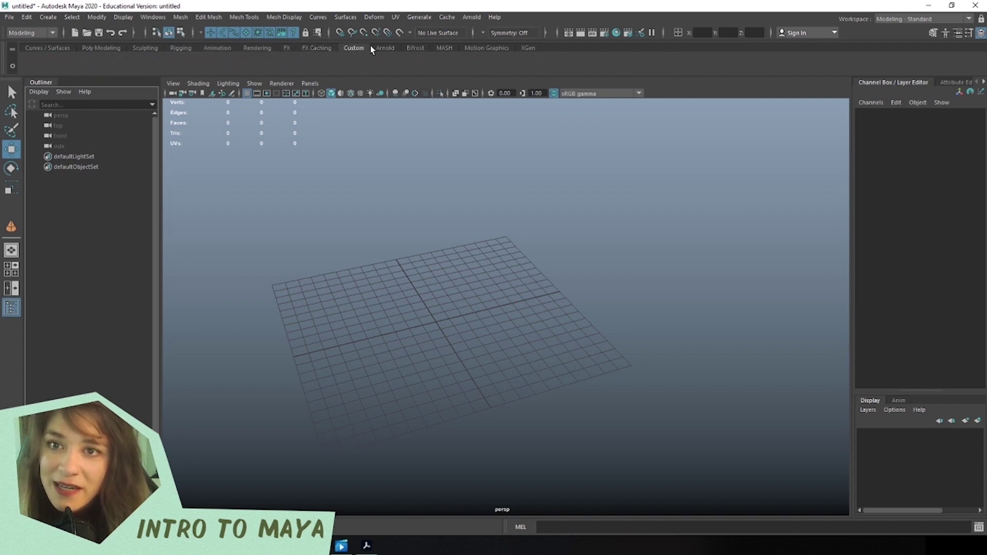
click(385, 48)
click(416, 48)
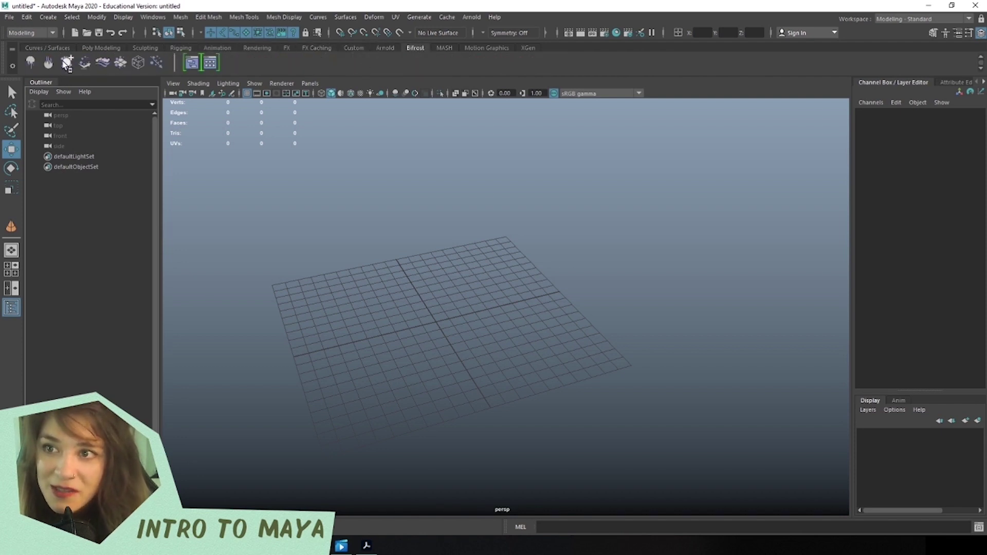
click(101, 48)
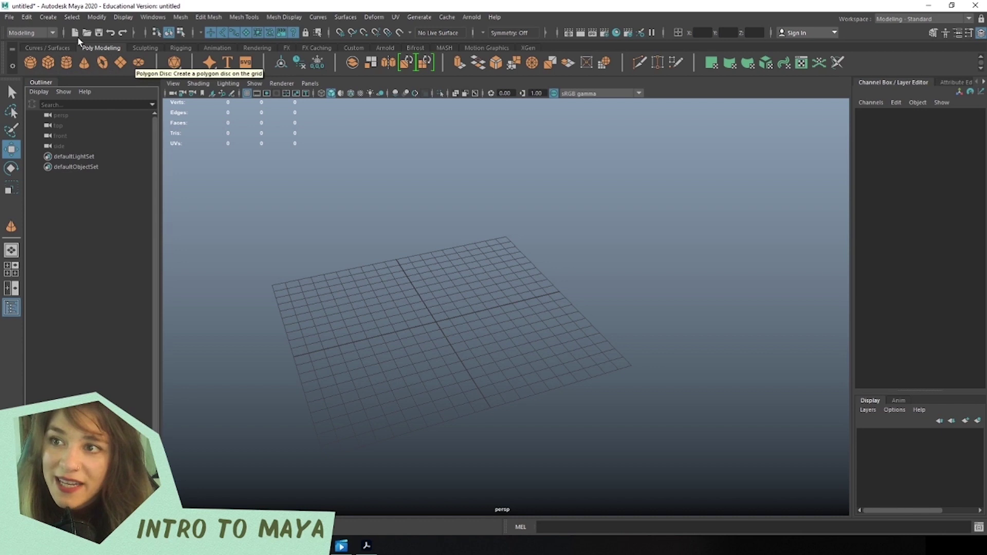
Tear the Create > Polygon Primitives submenu off into a floating panel.
click(48, 17)
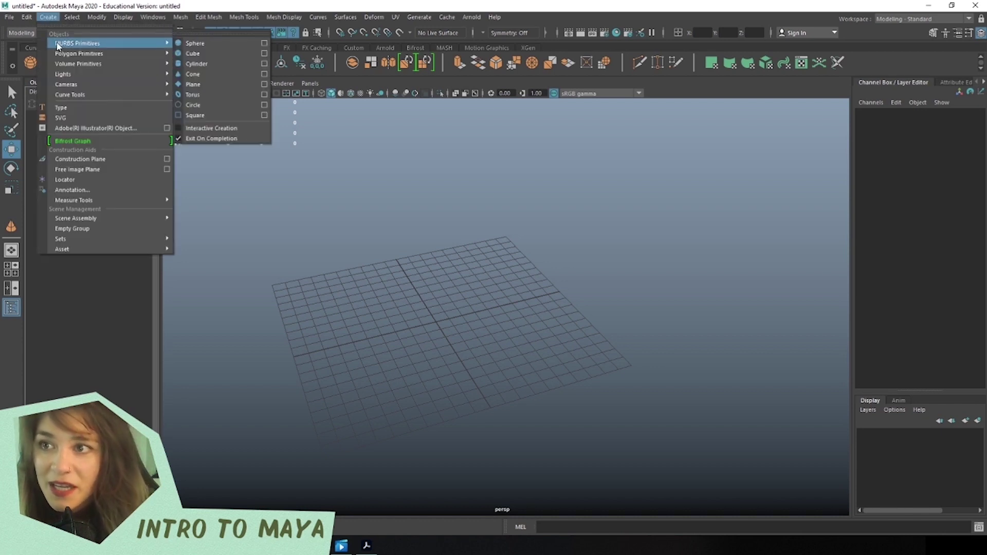
mouse_move(72, 54)
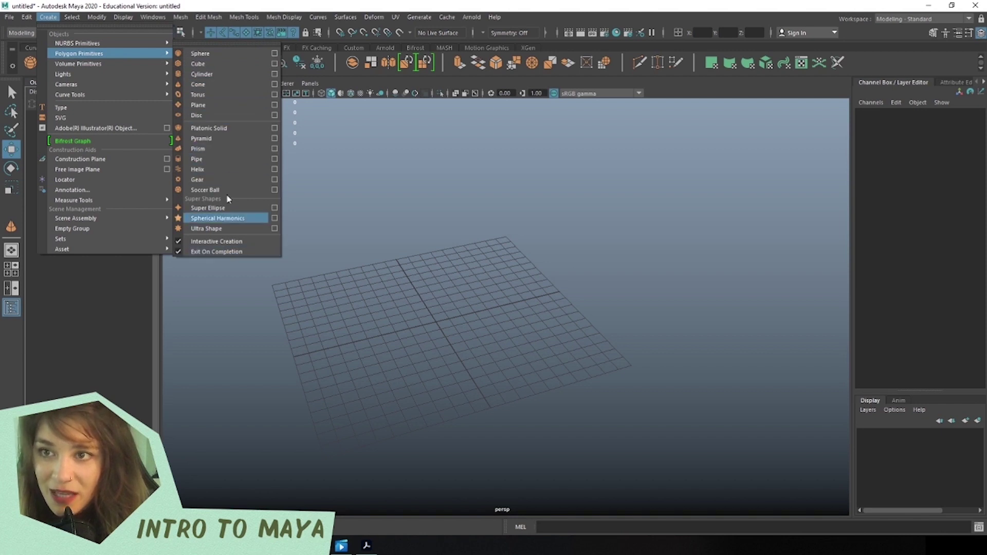
click(227, 374)
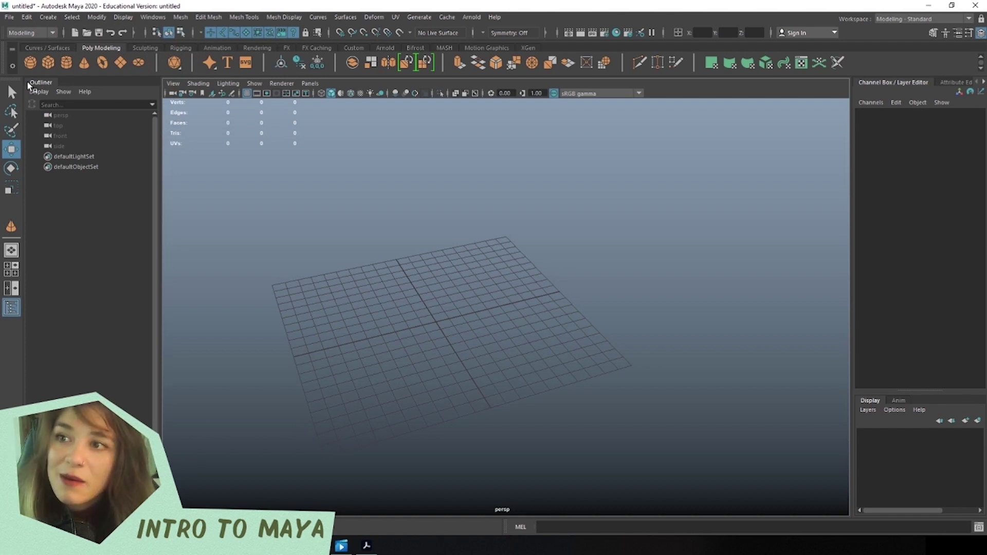
click(48, 17)
mouse_move(80, 55)
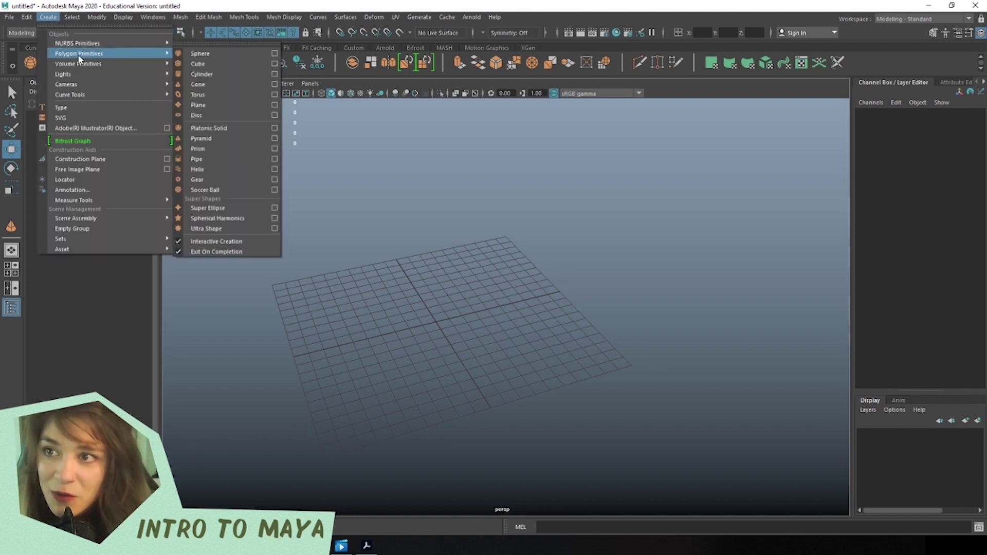
click(195, 49)
Park the Polygon Primitives palette at the viewport's top-right and choose Cube.
drag(224, 32, 161, 63)
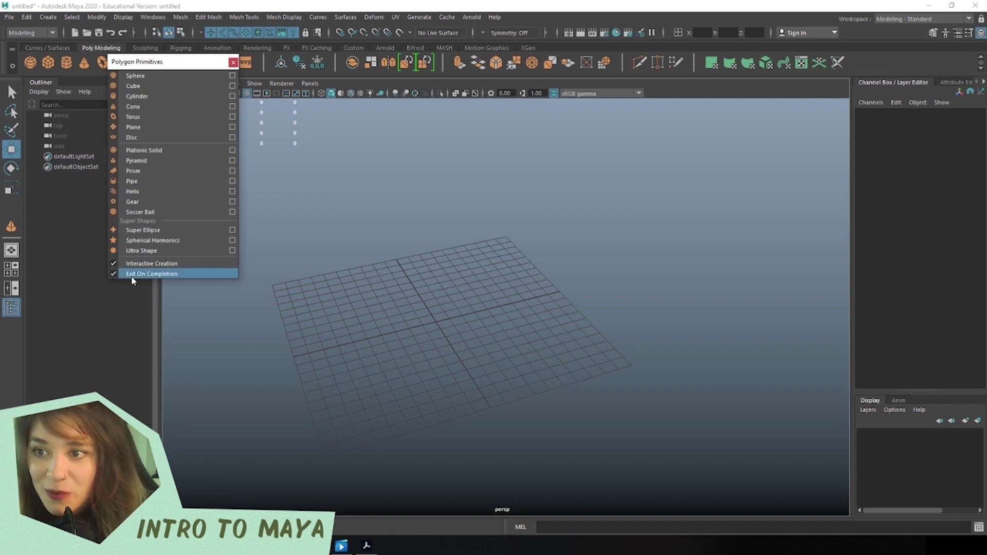
drag(153, 64, 125, 194)
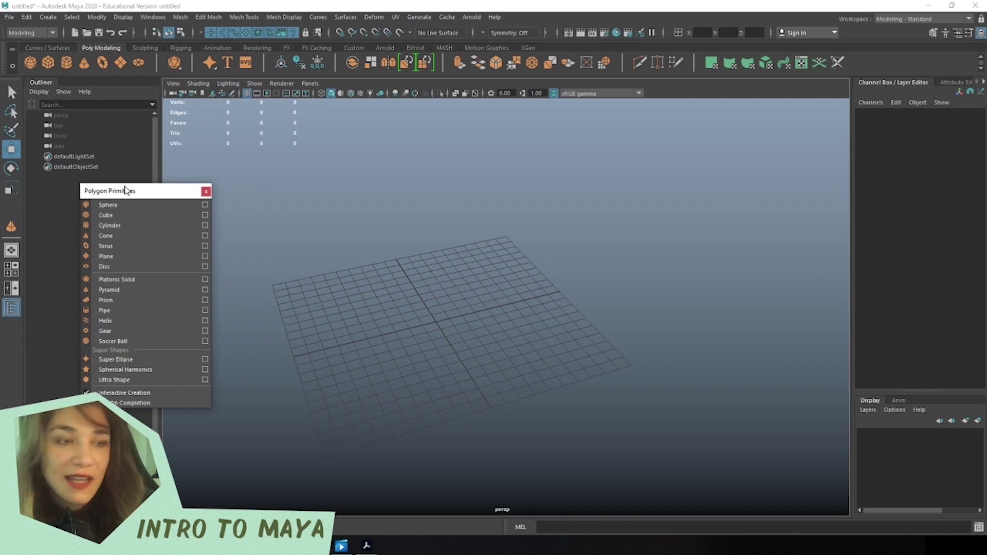
drag(126, 191, 730, 129)
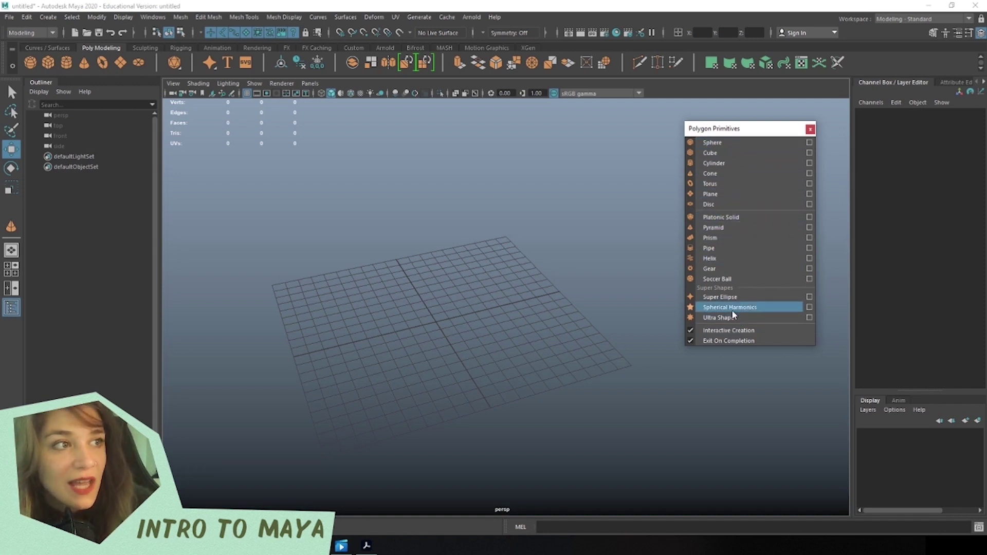
click(699, 153)
drag(730, 129, 785, 102)
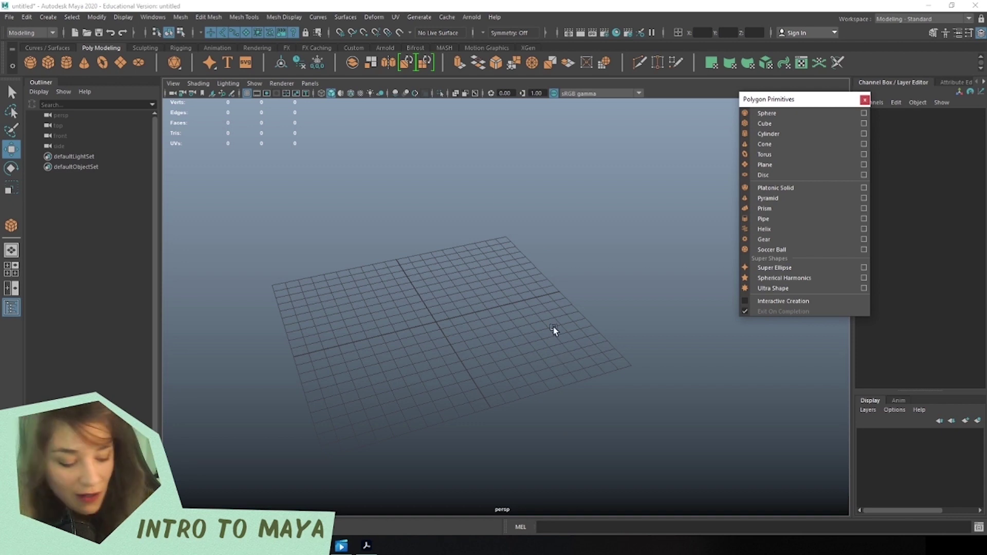
Orbit and dolly the camera to a top-down oblique view of the empty grid.
alt+drag(433, 286, 557, 148)
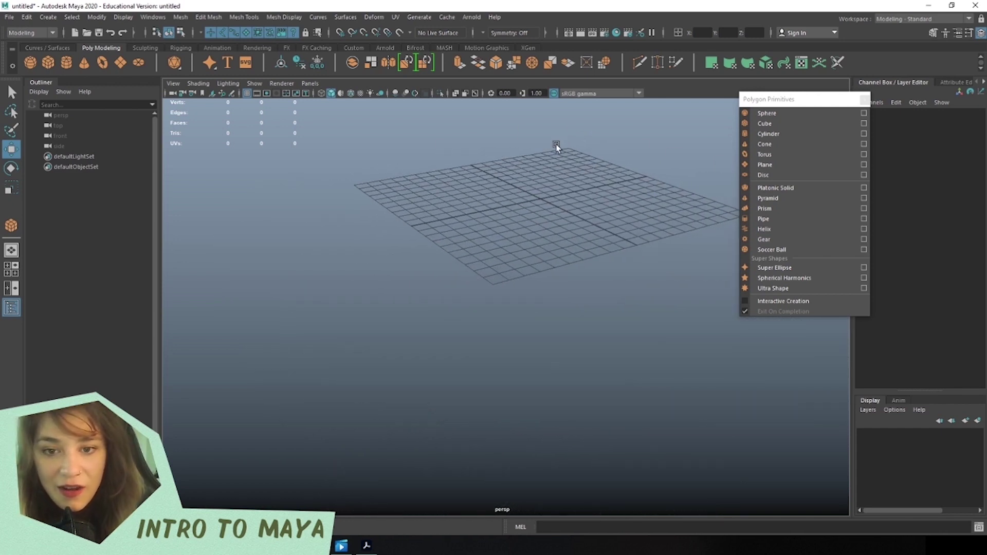
alt+right_drag(518, 216, 493, 167)
alt+drag(551, 180, 449, 362)
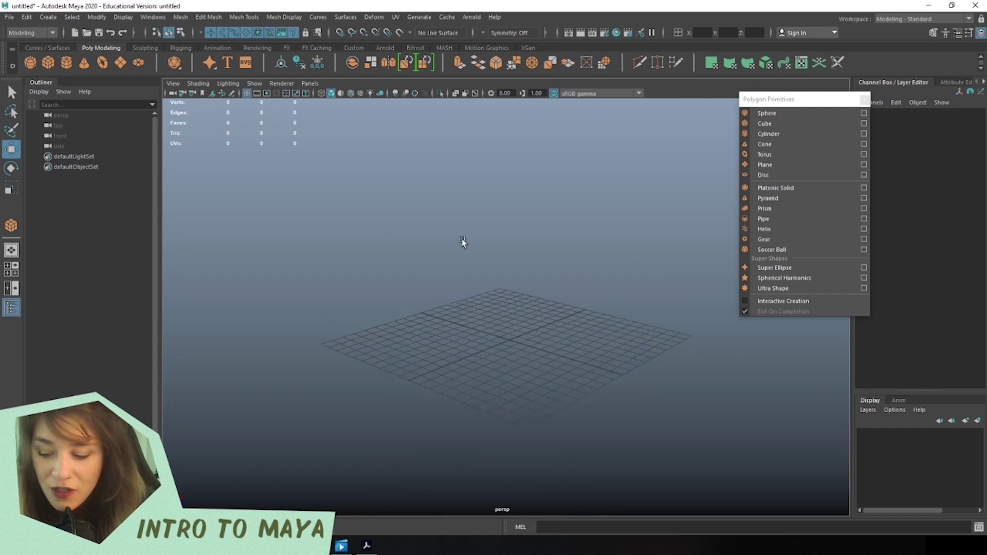
alt+drag(565, 399, 514, 331)
alt+middle_drag(503, 267, 557, 372)
alt+drag(557, 372, 591, 324)
alt+right_drag(577, 423, 209, 260)
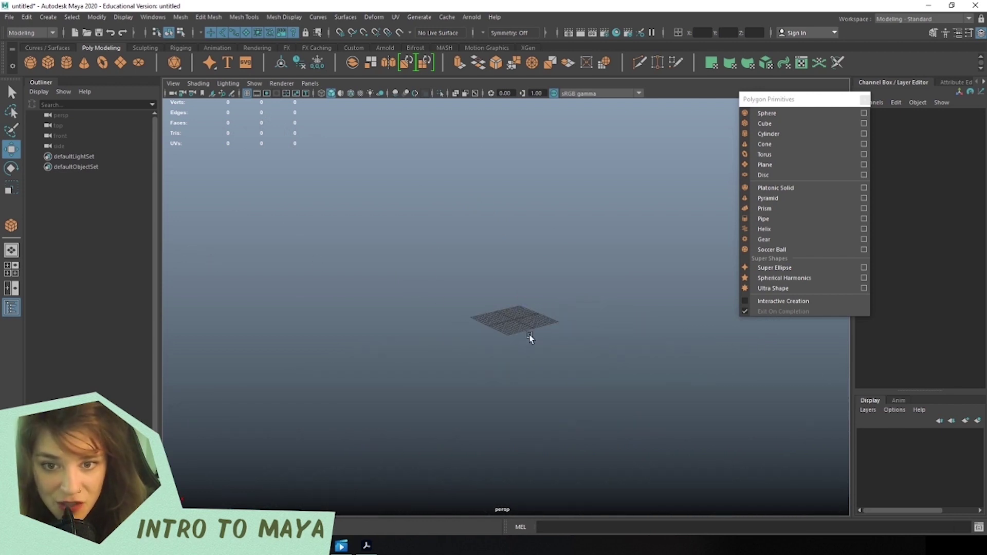
Zoom and tumble the view to a closer, flatter angle on the grid.
scroll(531, 347, up, 5)
scroll(520, 362, down, 5)
scroll(541, 377, up, 5)
scroll(540, 379, down, 5)
scroll(531, 381, up, 5)
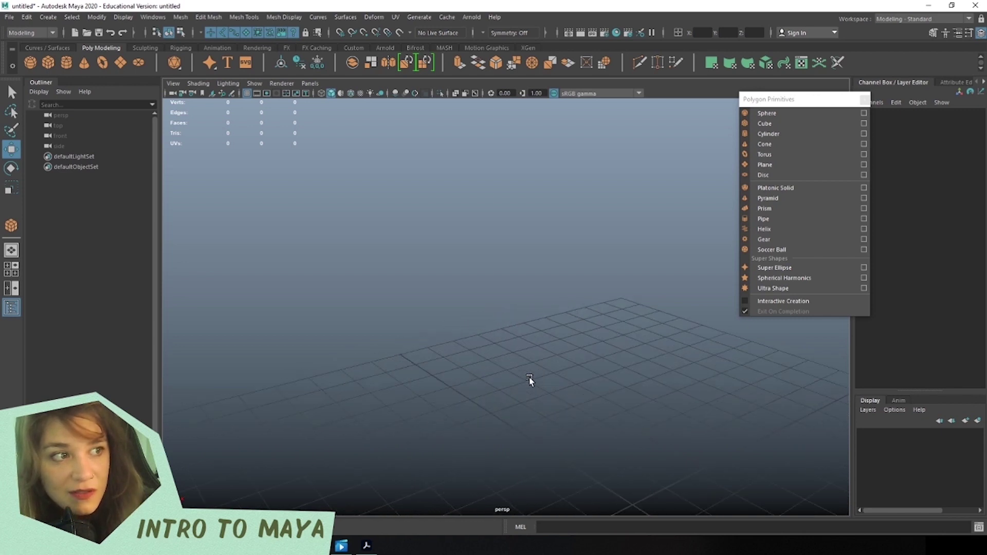
scroll(525, 381, down, 5)
scroll(534, 390, up, 5)
alt+drag(520, 337, 553, 480)
alt+drag(491, 366, 491, 366)
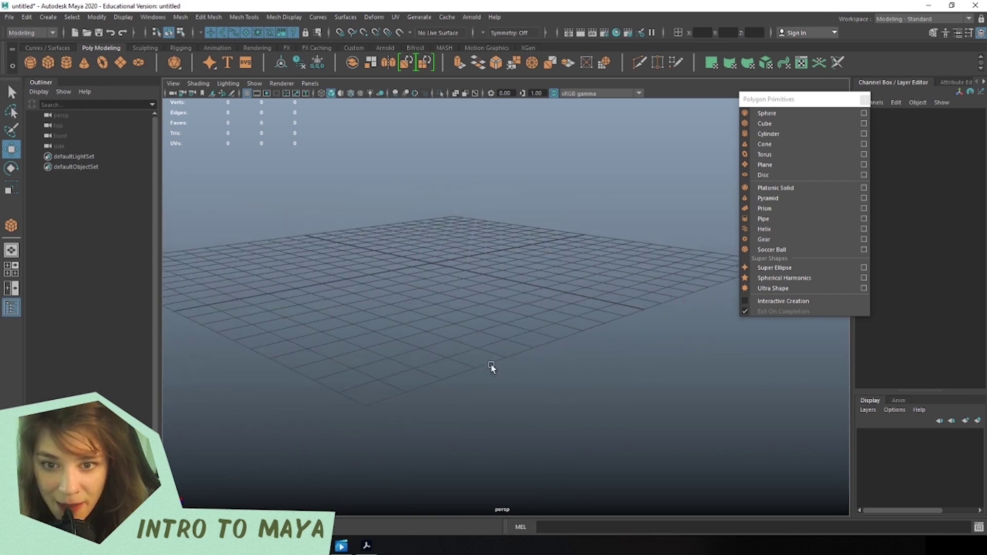
scroll(491, 366, down, 5)
alt+right_drag(491, 367, 438, 328)
alt+drag(437, 325, 396, 341)
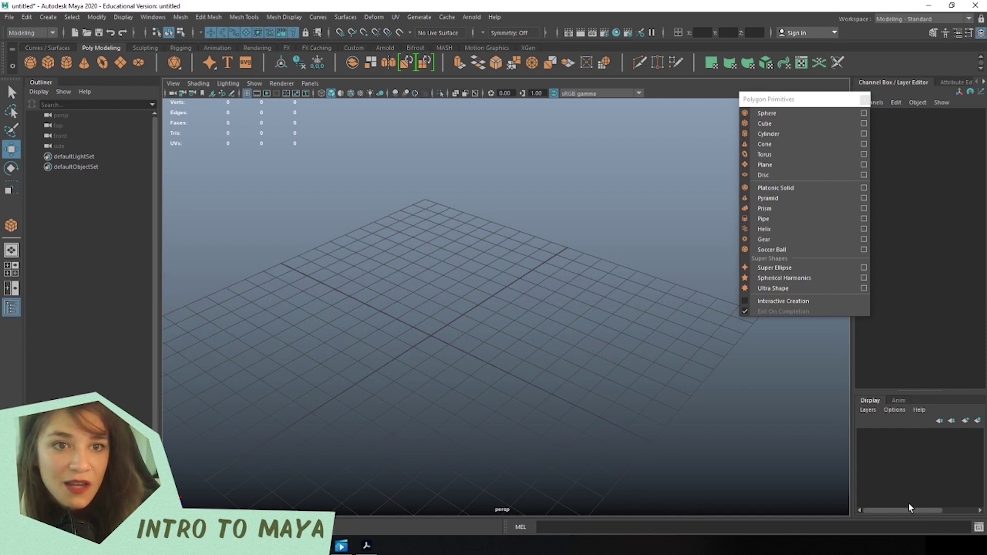
Create default cube pCube1 at the origin and enable Interactive Creation.
click(765, 124)
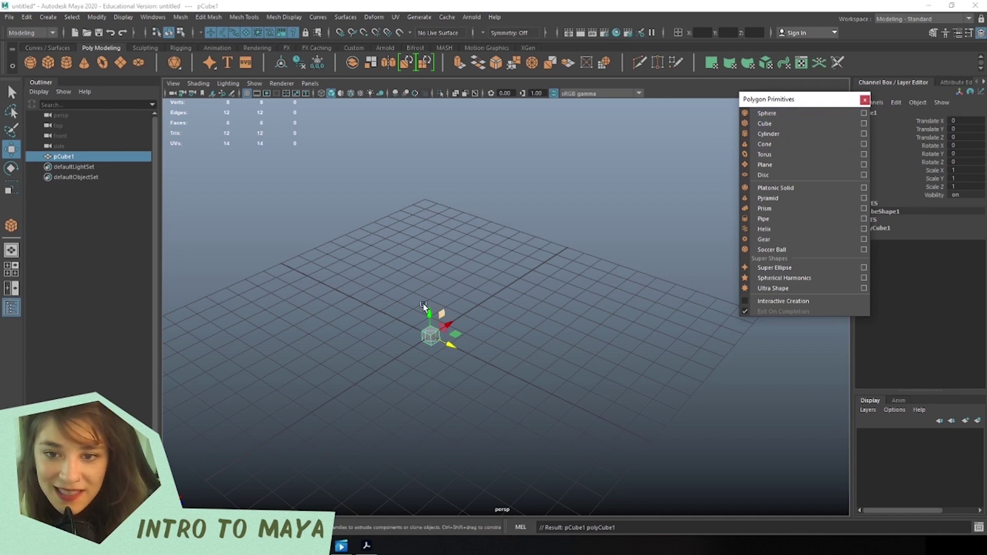
click(432, 391)
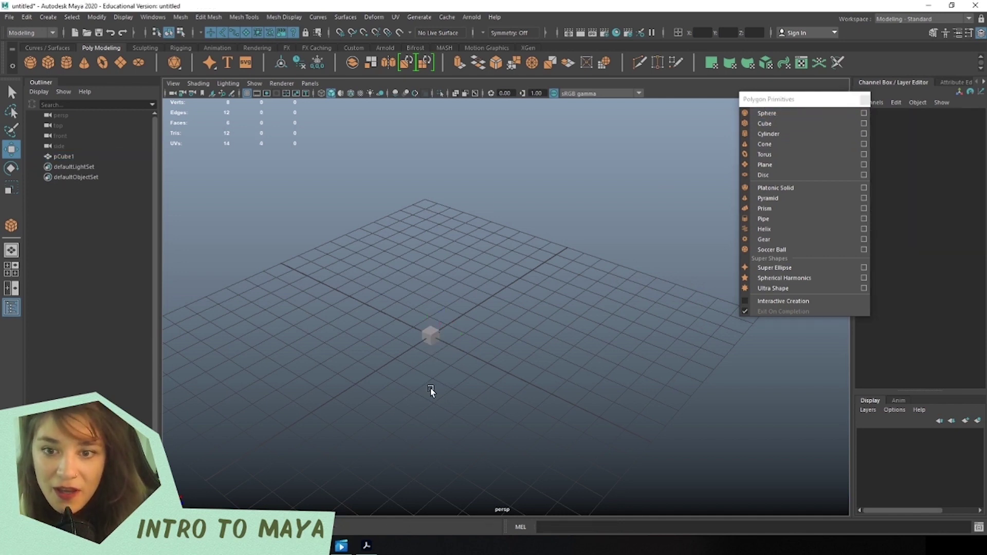
click(430, 335)
click(449, 343)
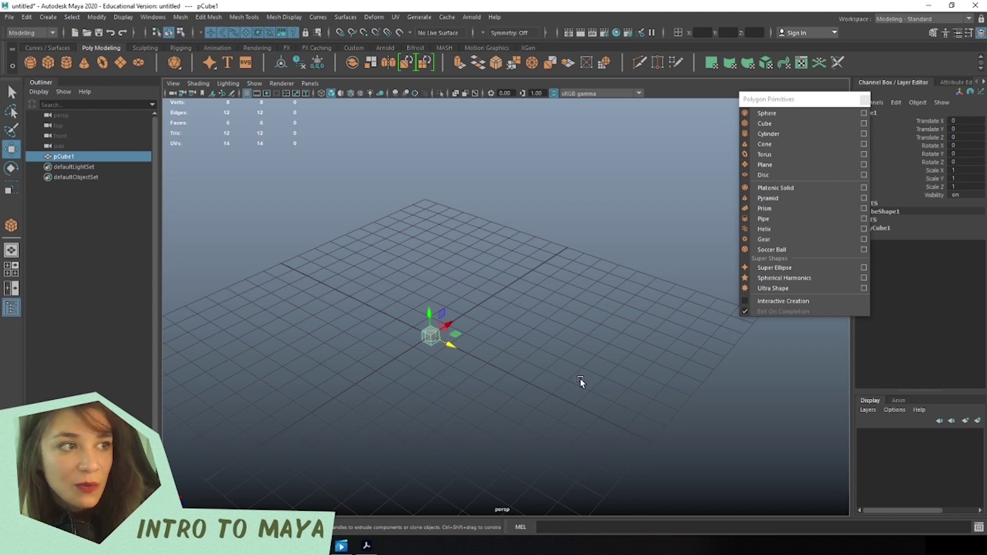
click(770, 301)
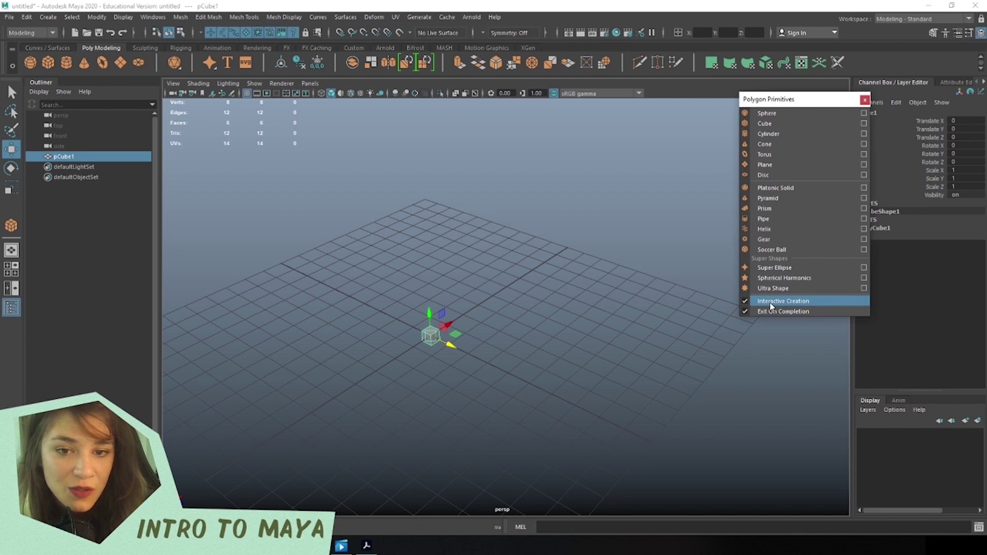
Draw a trial cube on the grid, then undo it.
click(775, 122)
drag(289, 347, 628, 309)
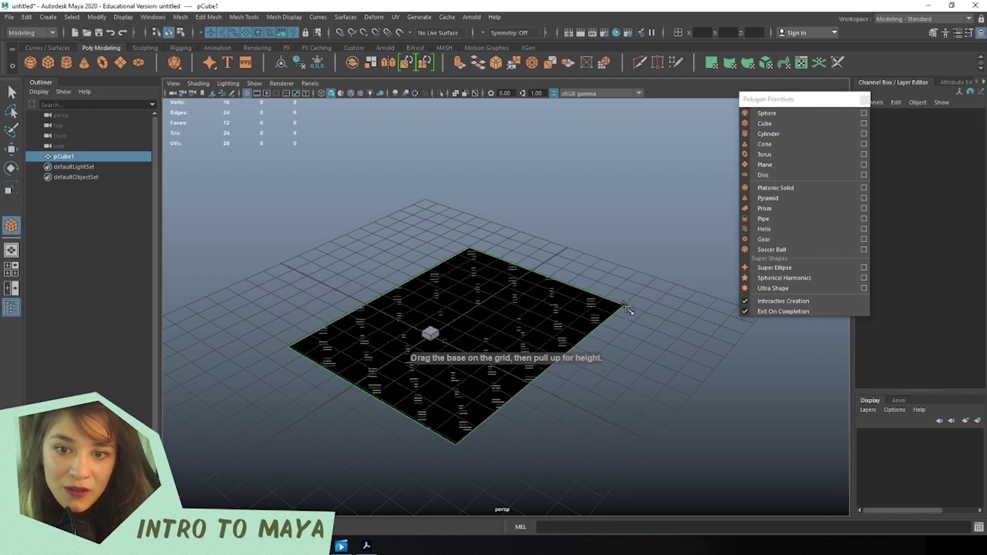
drag(514, 319, 436, 326)
drag(388, 304, 392, 282)
key(ctrl+z)
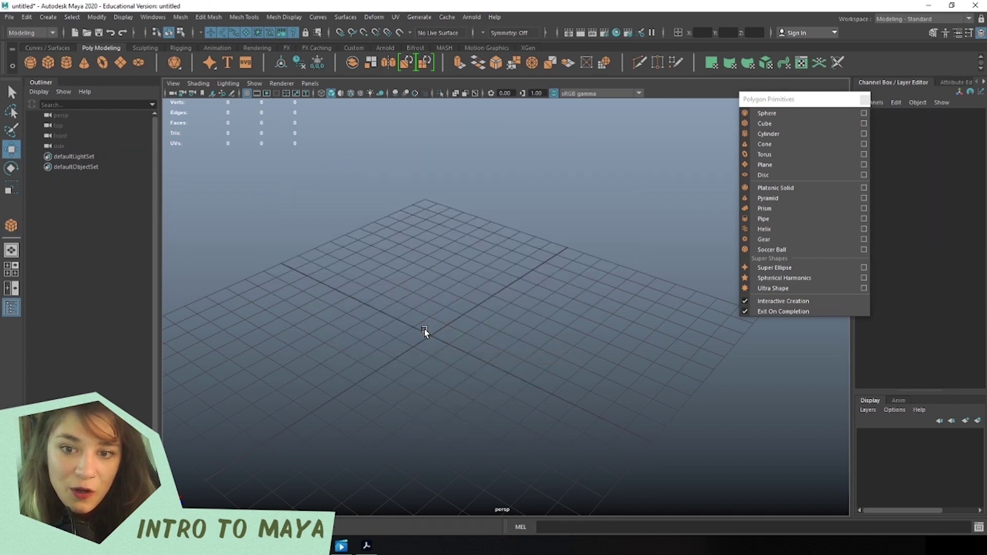
With Interactive Creation off, create a default cube, then delete it.
click(745, 302)
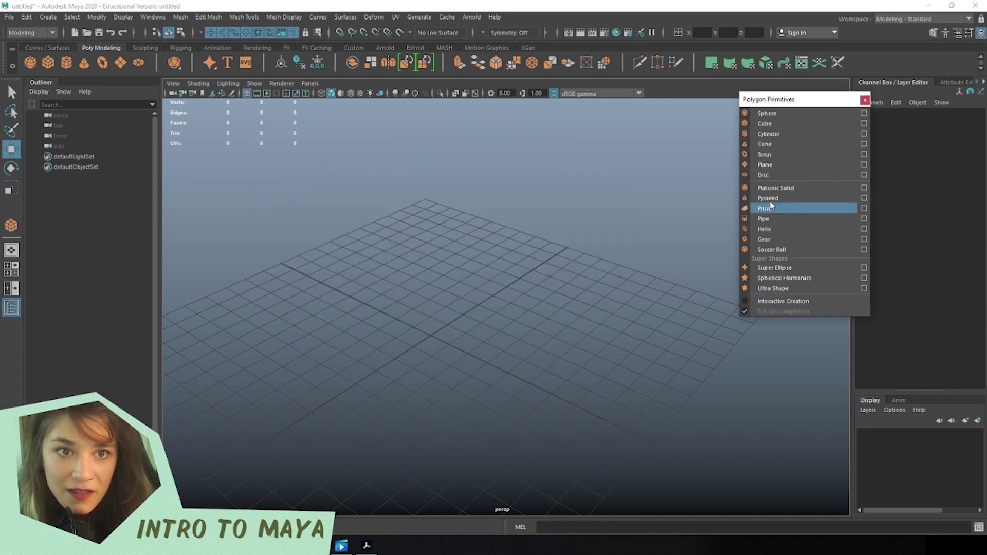
click(774, 124)
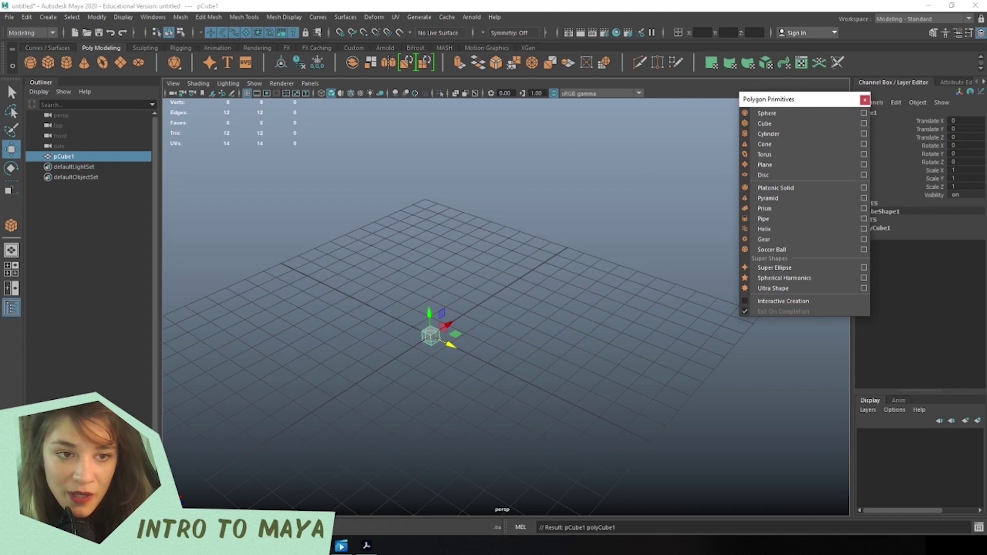
drag(821, 101, 749, 115)
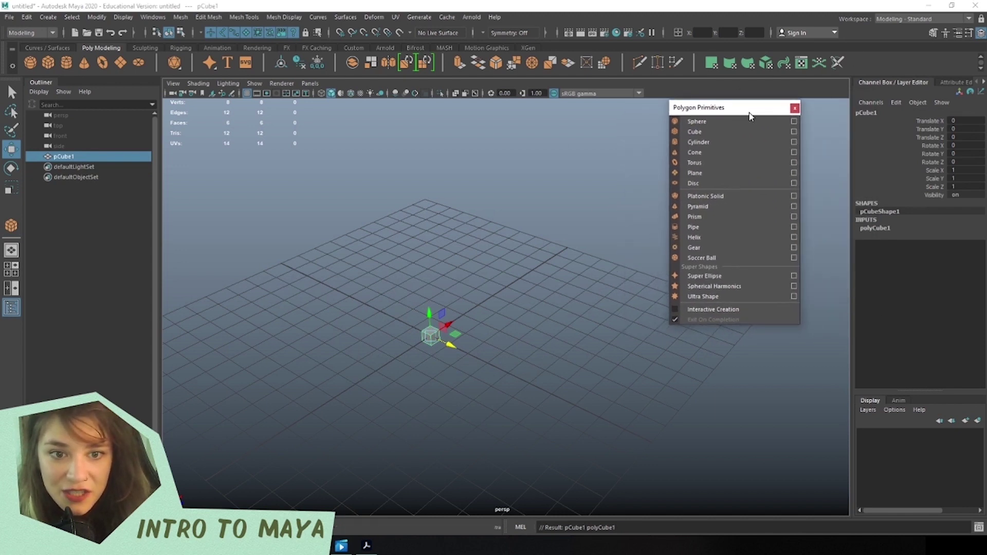
click(546, 458)
drag(411, 334, 464, 379)
key(Delete)
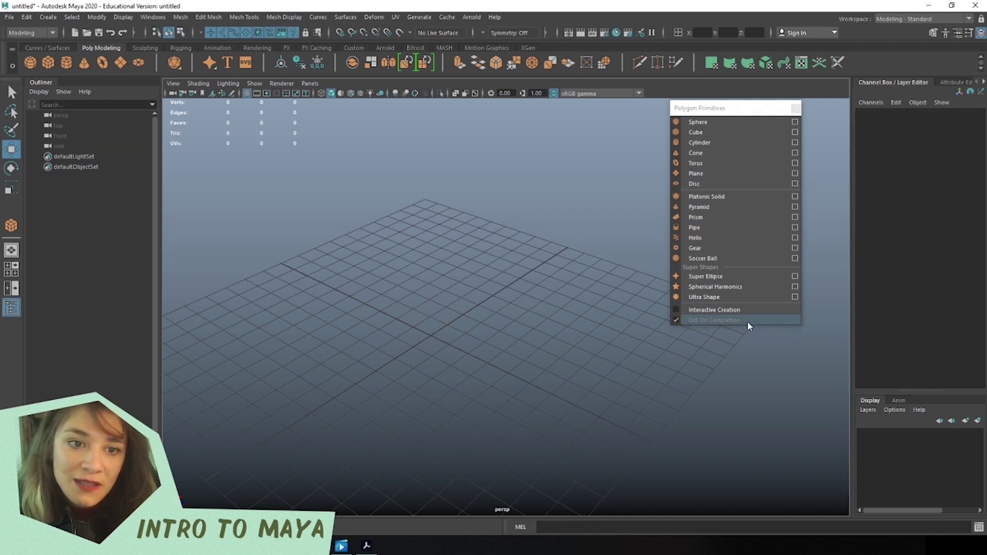
Interactively draw a box about 16.969 × 11.986 × 25.693 with 2 subdivisions per axis.
click(732, 310)
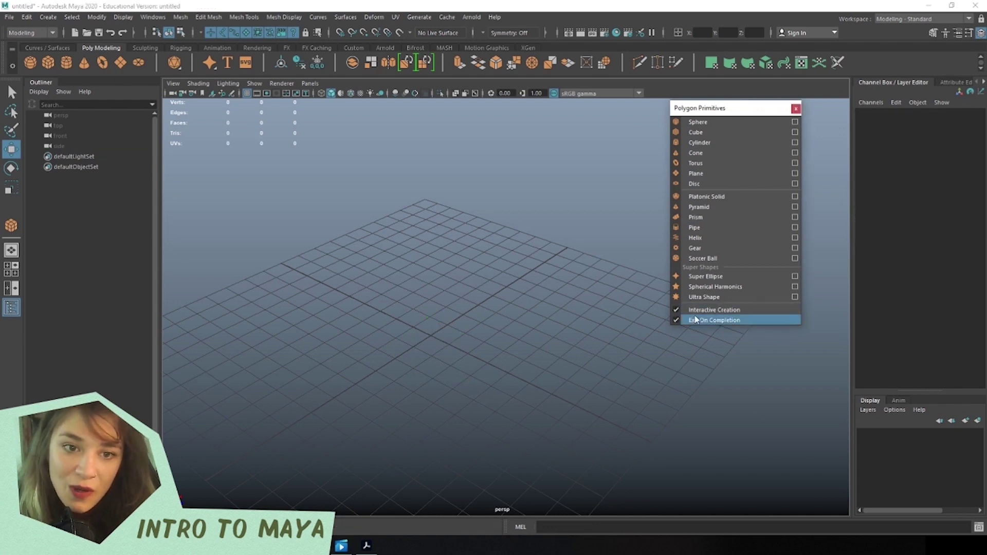
click(698, 134)
drag(272, 324, 642, 342)
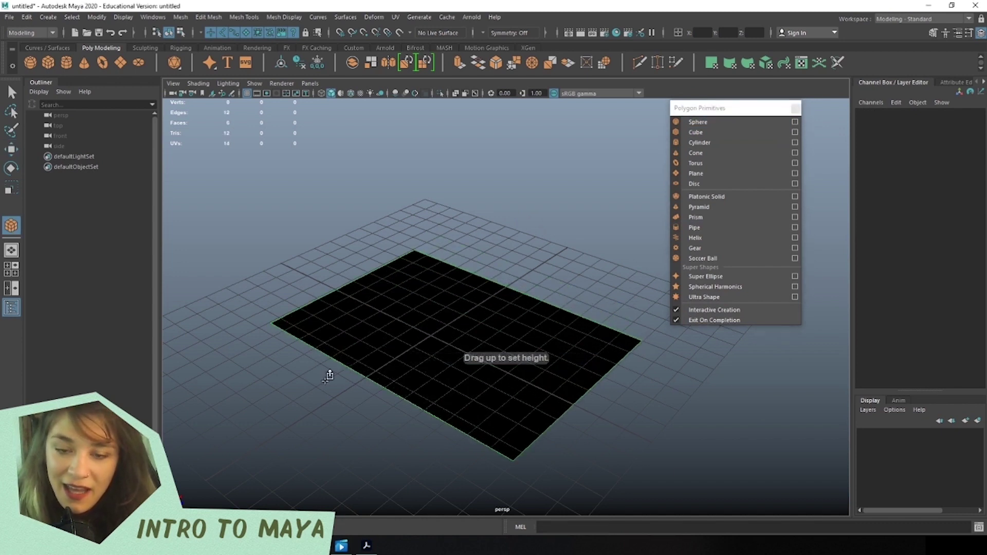
drag(436, 403, 426, 192)
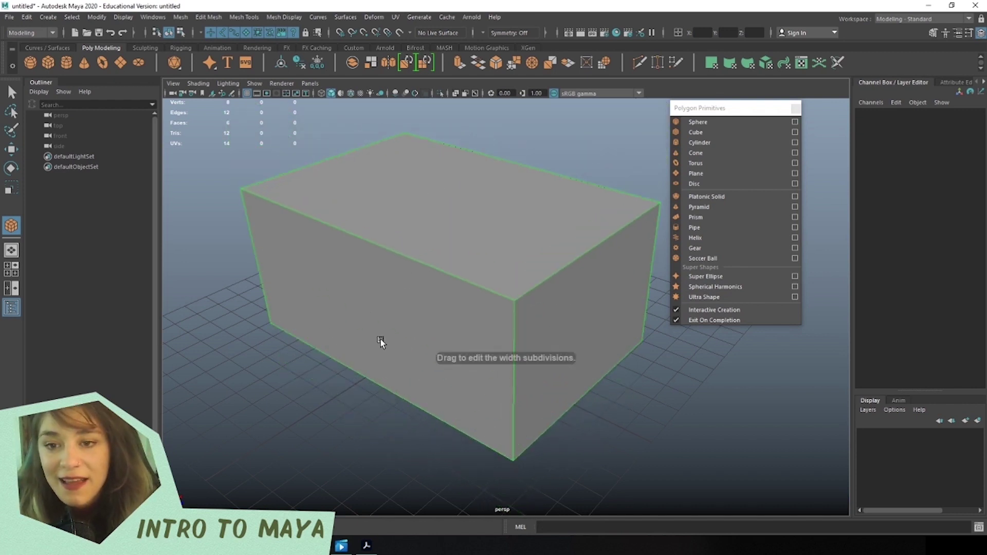
drag(328, 291, 384, 346)
mouse_move(355, 283)
mouse_down()
mouse_move(367, 287)
mouse_move(359, 287)
mouse_up()
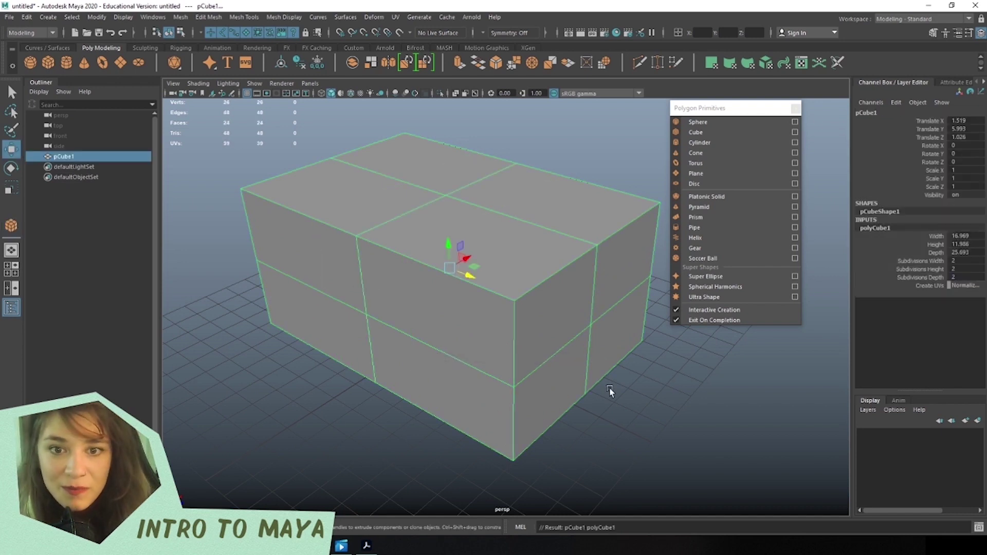
key(q)
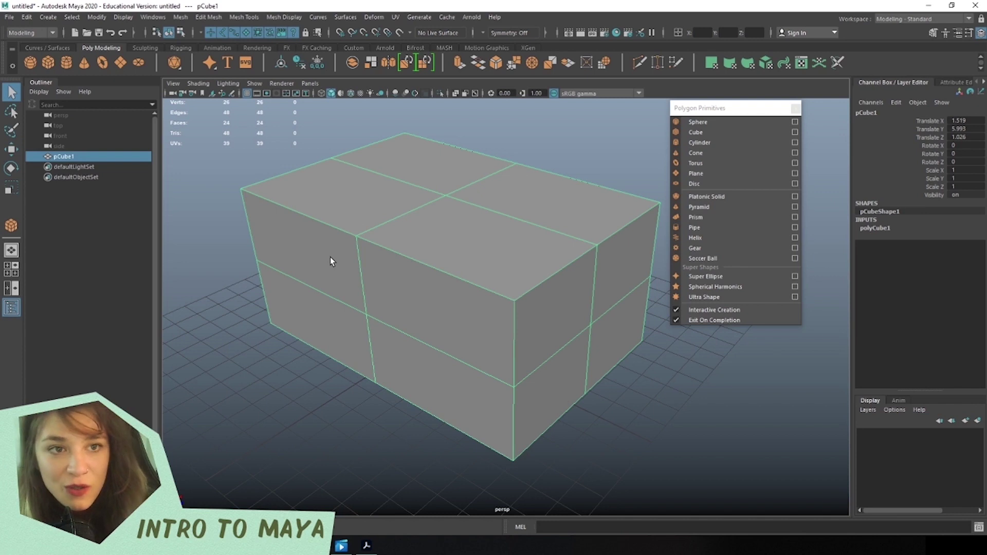
drag(721, 110, 720, 153)
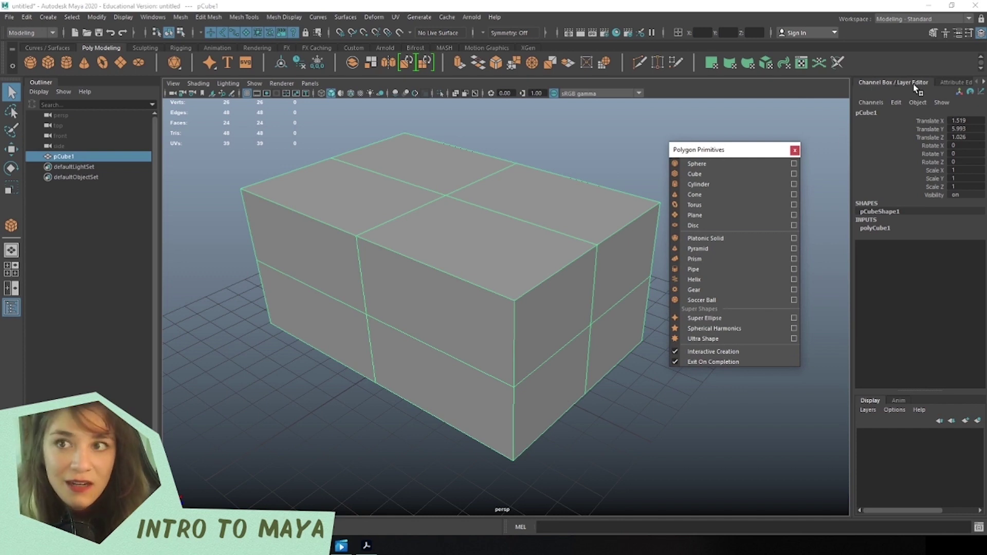
click(151, 18)
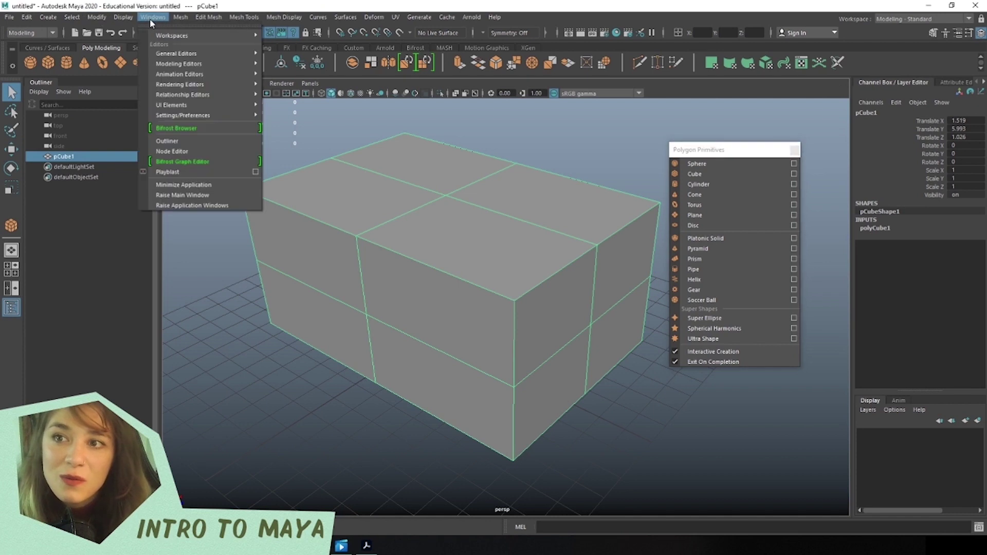
mouse_move(165, 56)
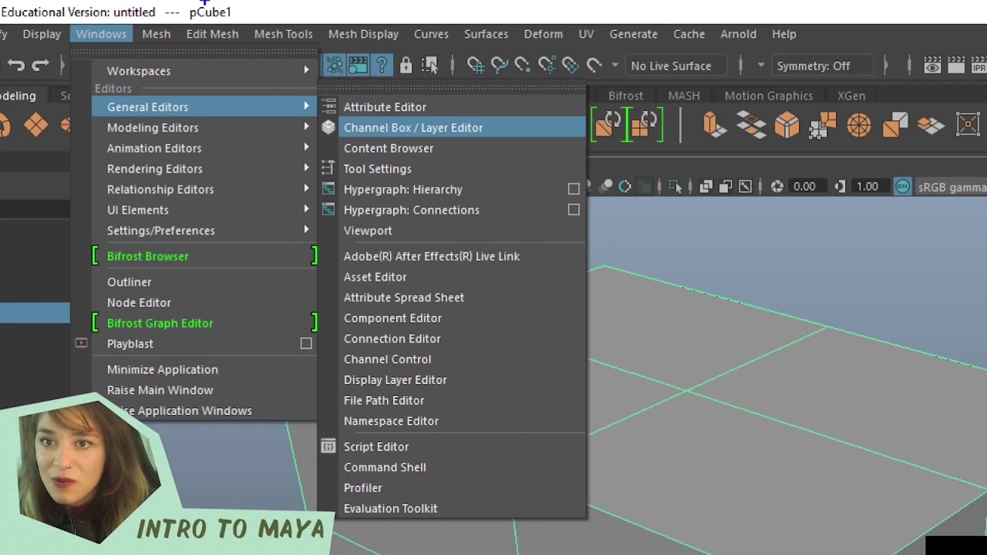
mouse_move(85, 24)
mouse_down()
mouse_move(768, 172)
mouse_move(614, 144)
mouse_up()
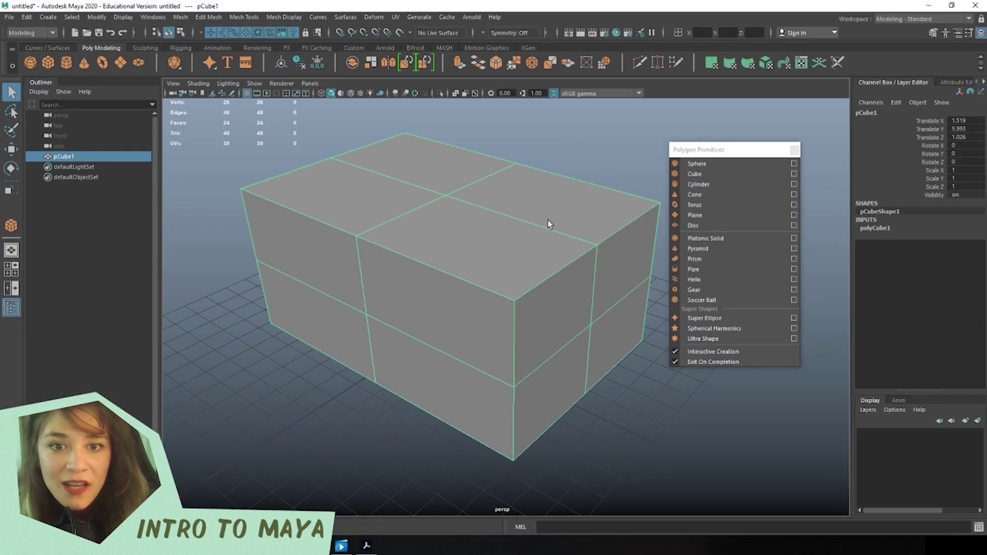
Set polyCube1's Width, Height and Depth to 20 in the Channel Box.
click(885, 228)
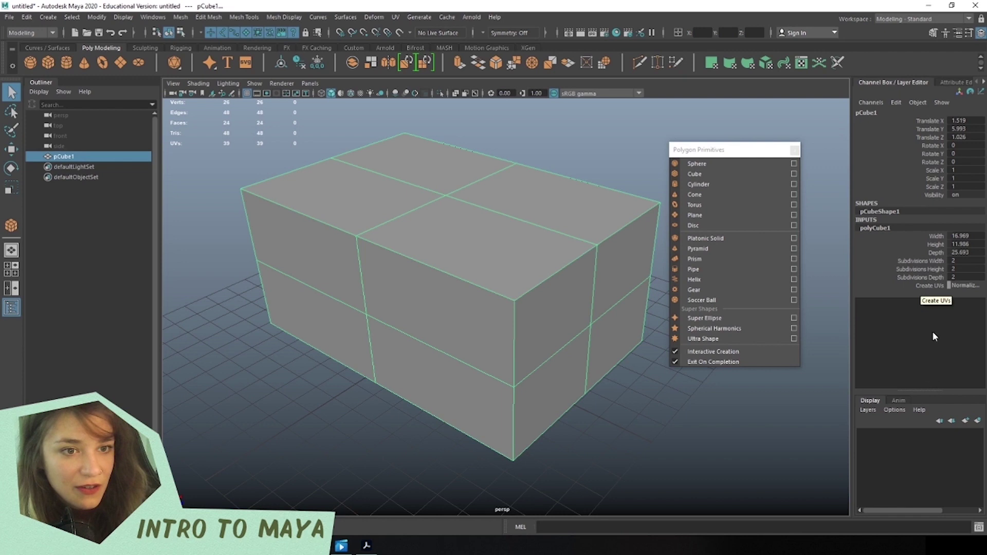
click(966, 236)
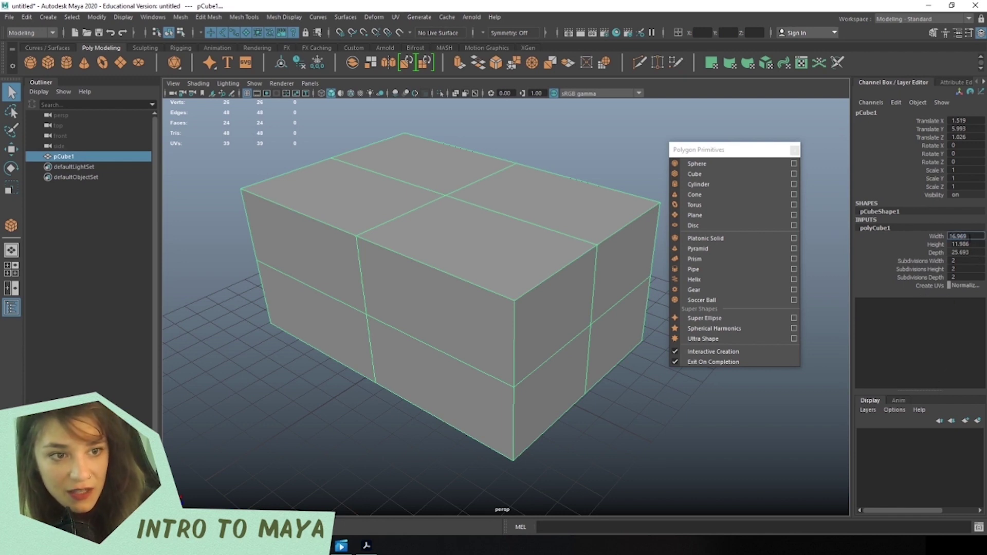
text(20)
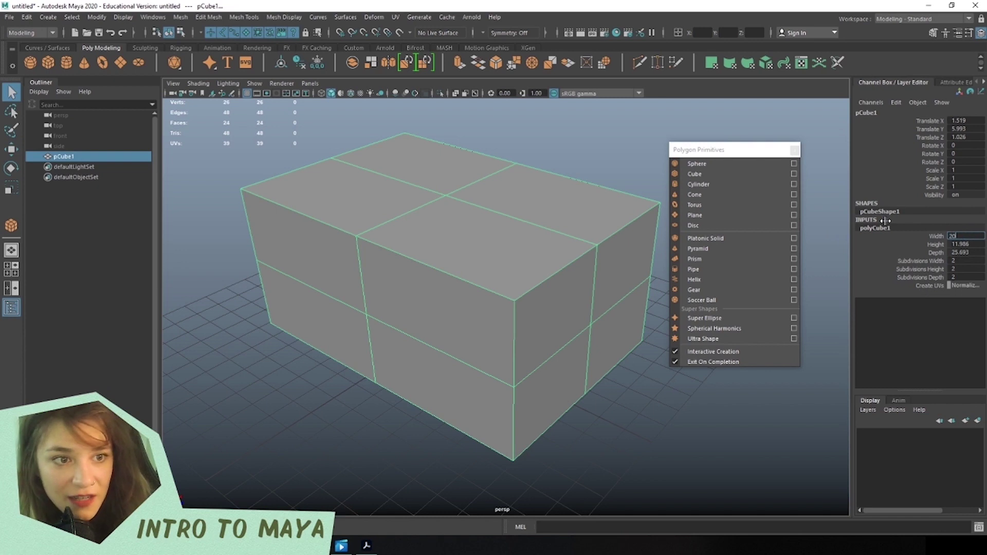
key(Return)
click(960, 245)
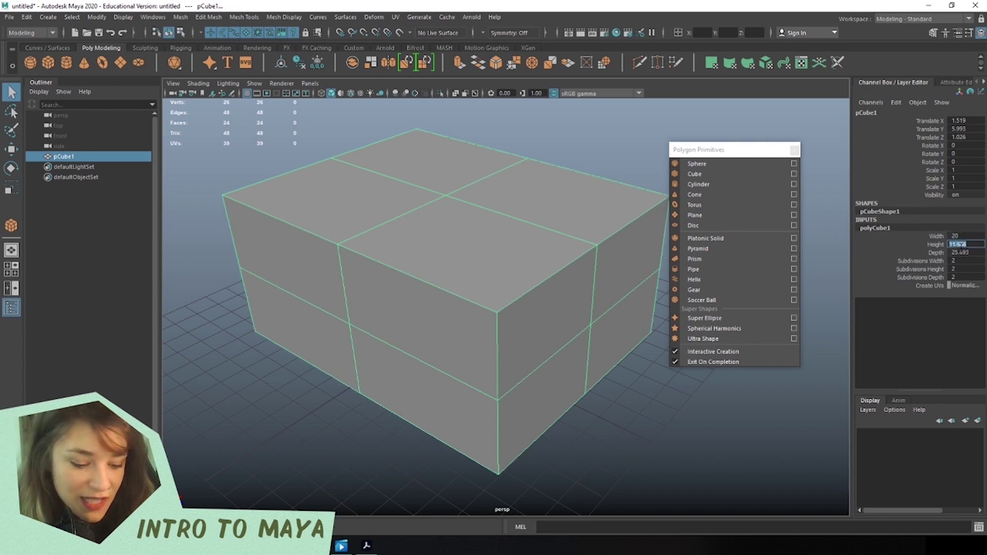
text(20)
key(Return)
click(960, 252)
text(20)
key(Return)
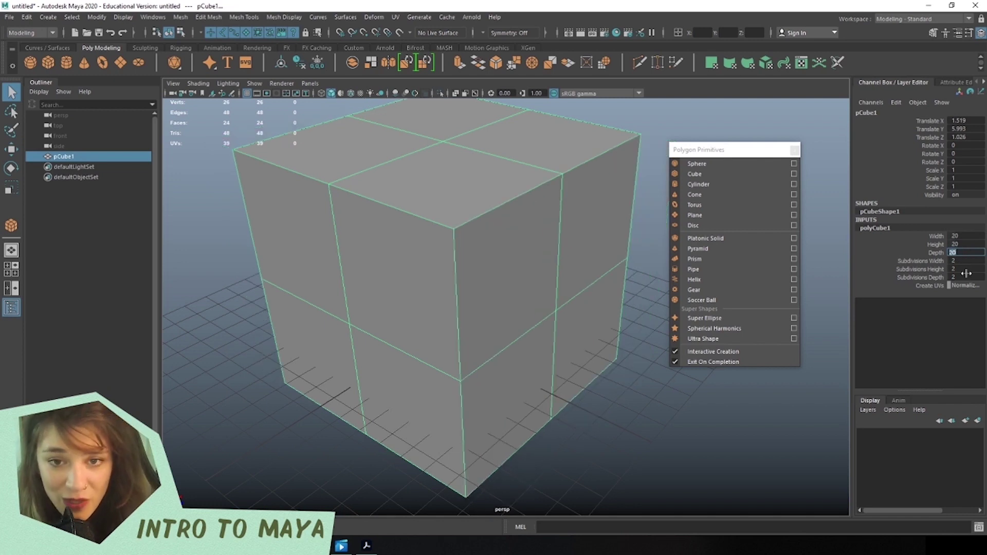
Set Subdivisions Width, Height and Depth to 1 and collapse polyCube1's settings.
click(960, 261)
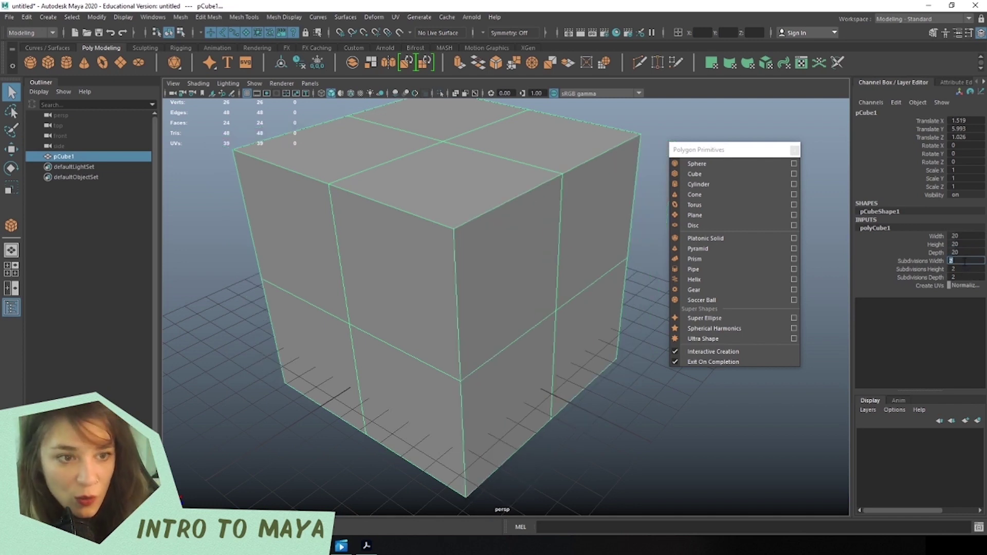
text(1)
key(Return)
click(960, 269)
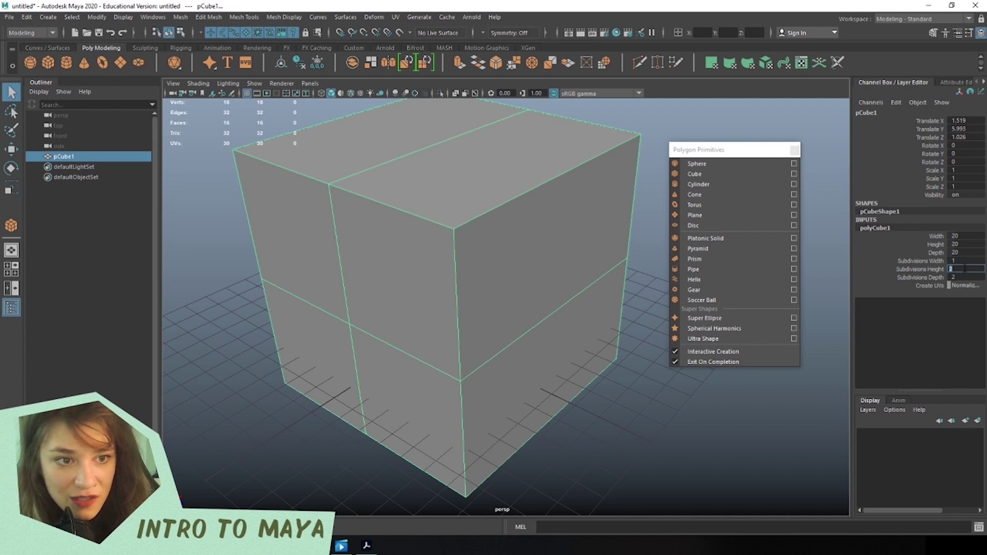
text(1)
key(Return)
click(967, 278)
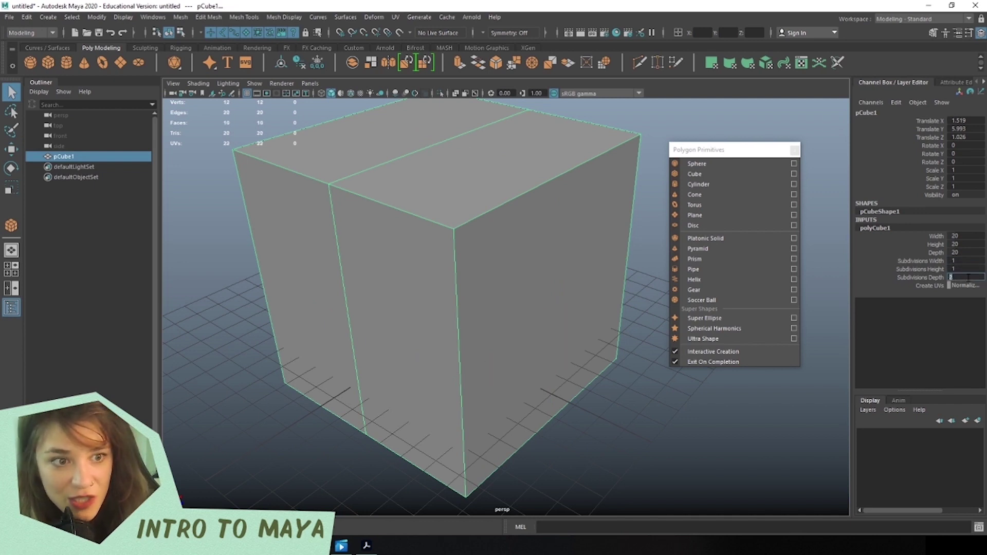
text(1)
key(Return)
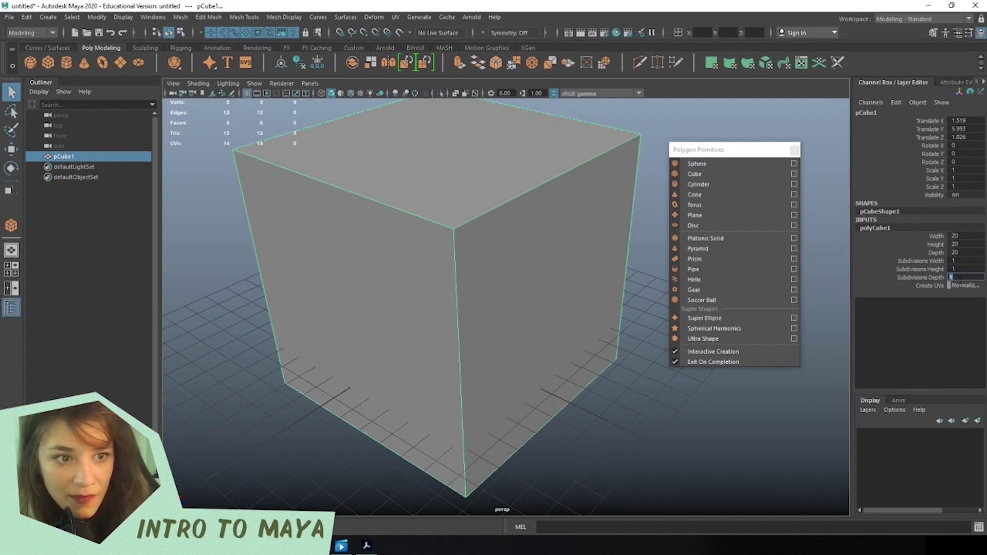
click(891, 254)
click(615, 388)
click(447, 242)
alt+drag(478, 194, 437, 316)
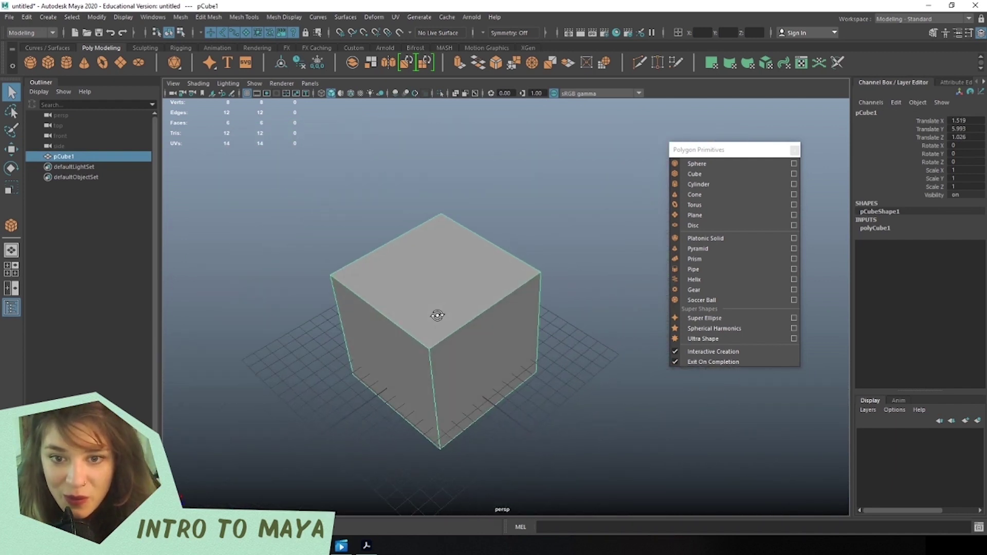
scroll(350, 397, up, 3)
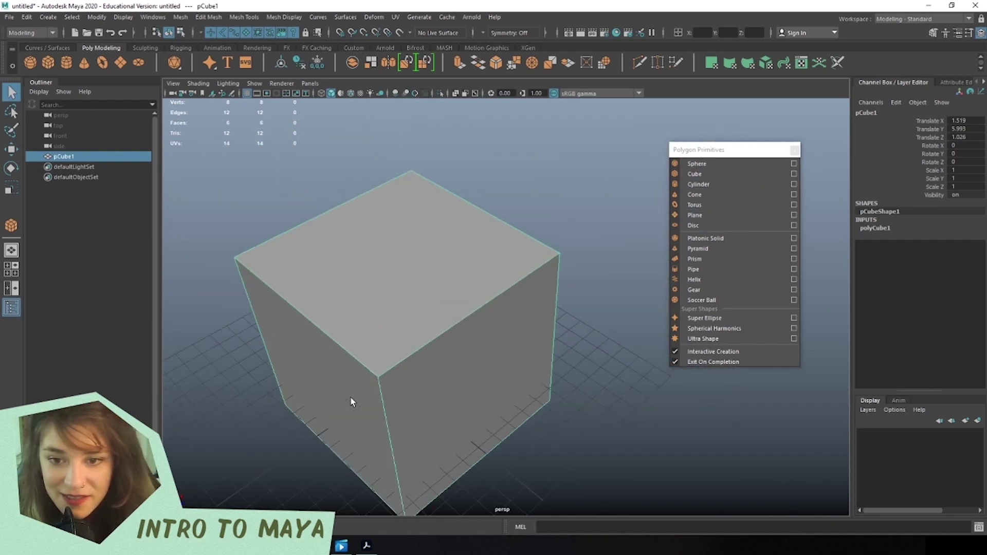
alt+middle_drag(386, 403, 469, 326)
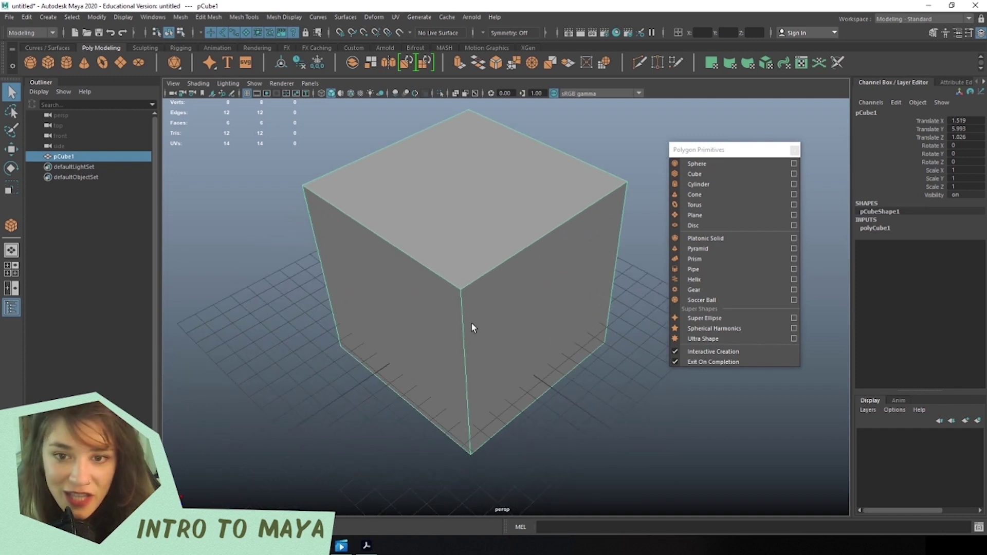
alt+drag(487, 293, 523, 338)
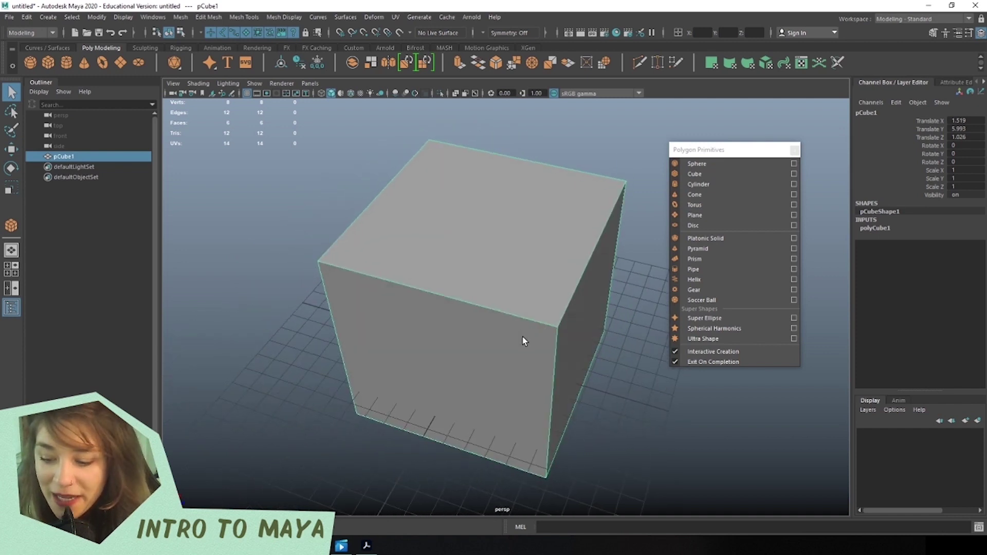
alt+drag(587, 330, 521, 325)
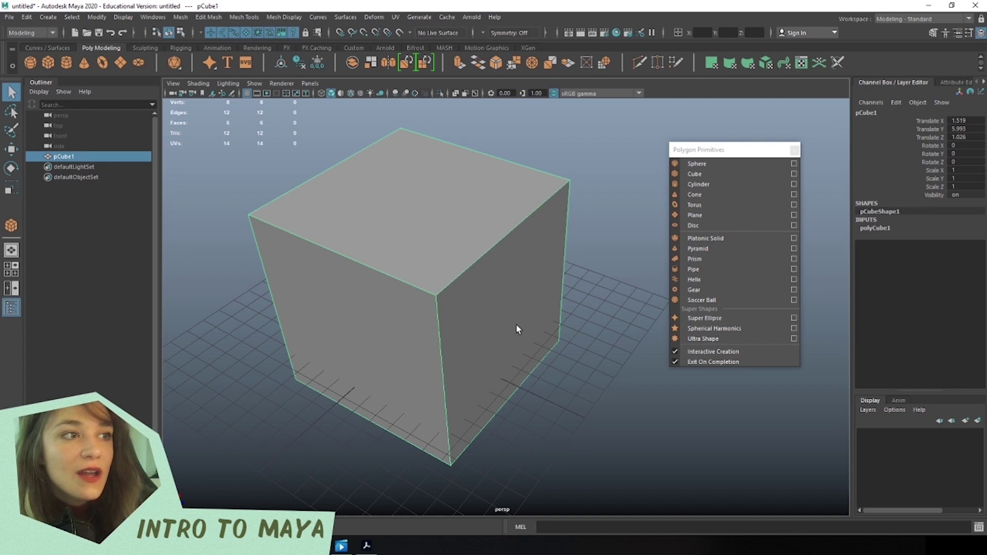
Push pCube1 back along the Z axis with the Move tool.
key(w)
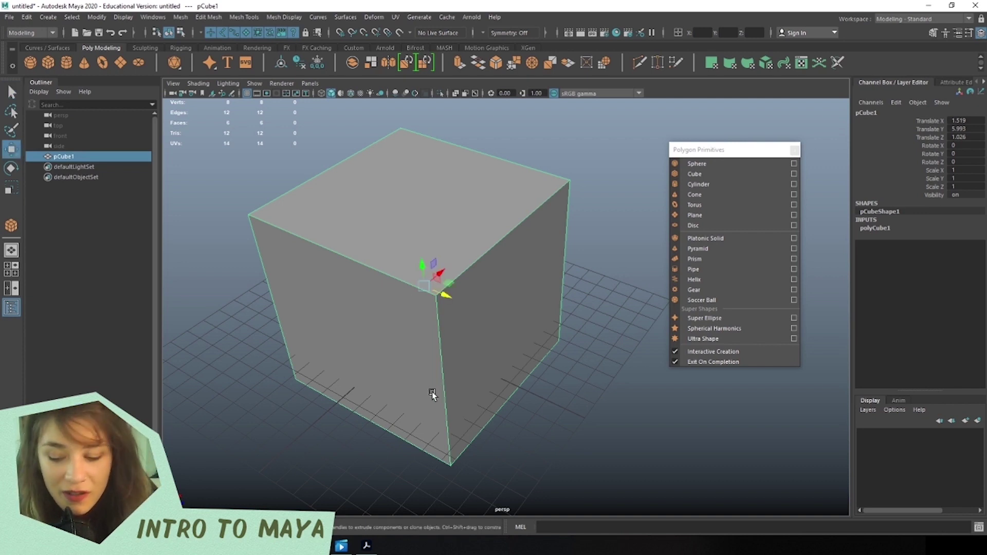
key(e)
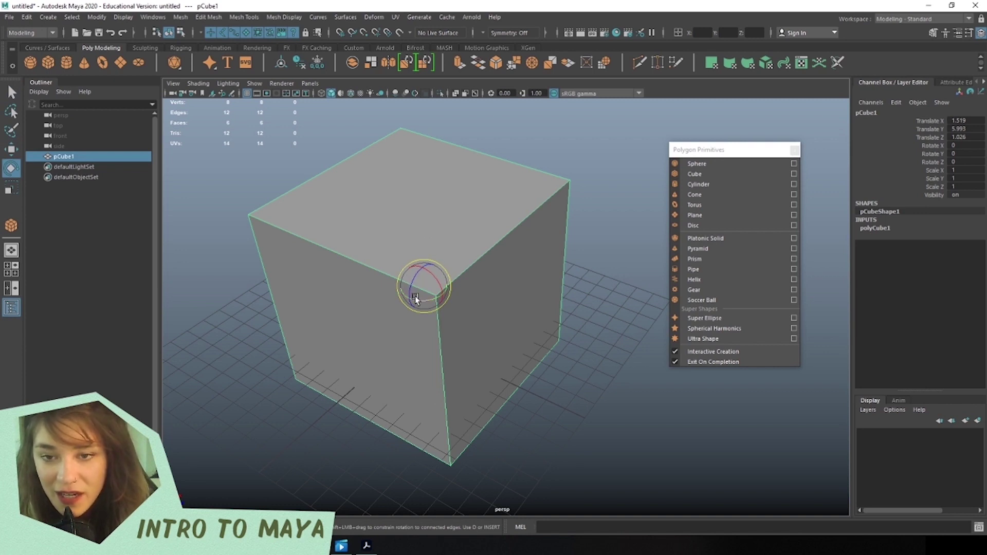
key(r)
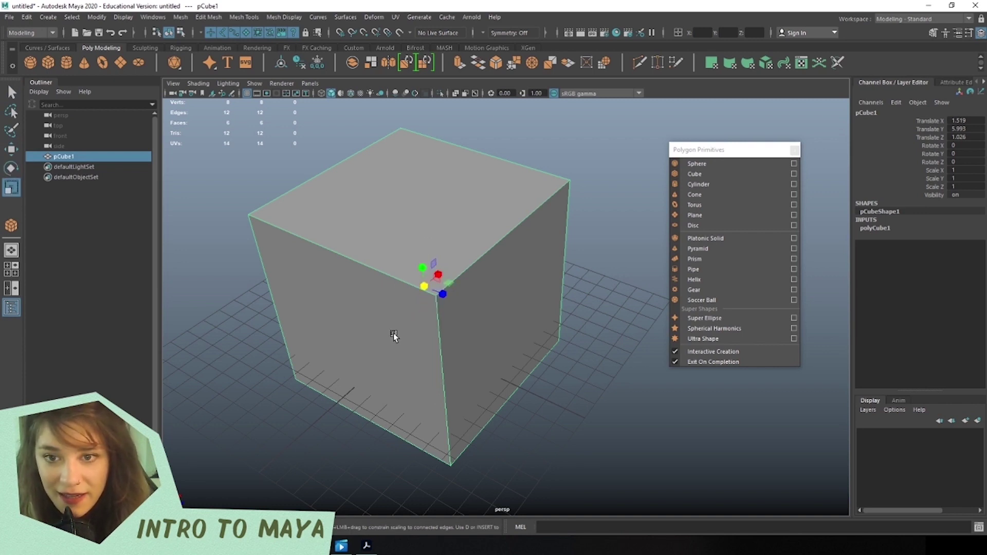
key(w)
key(r)
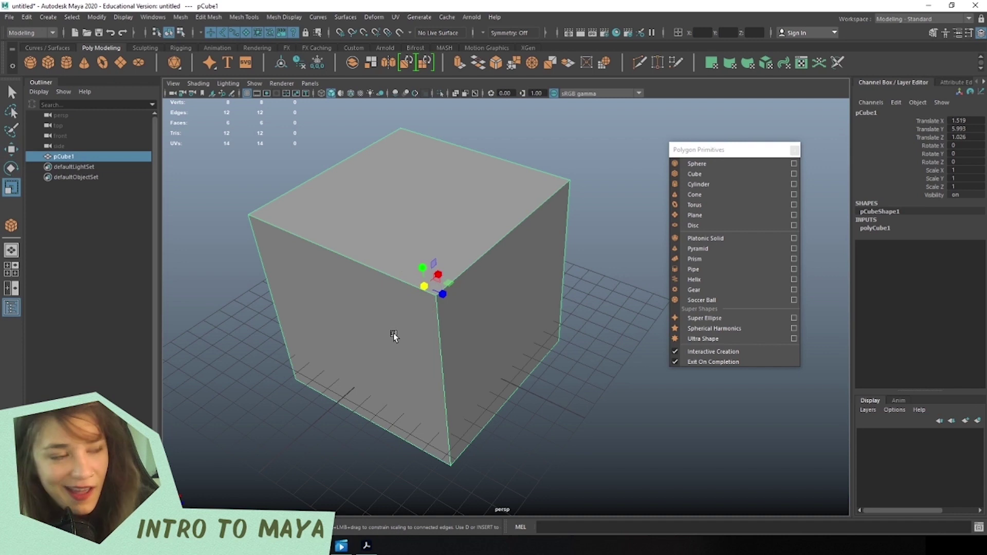
click(353, 426)
key(w)
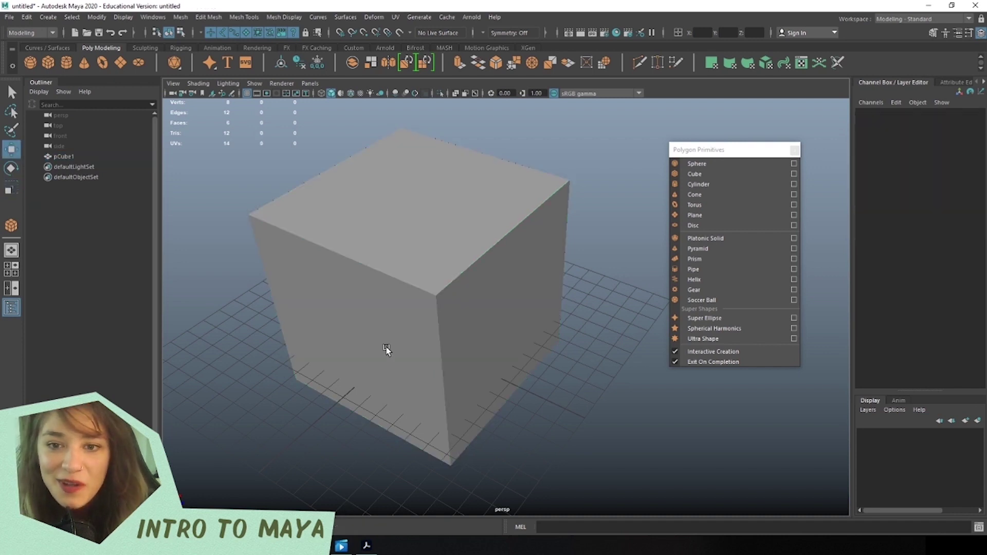
click(386, 348)
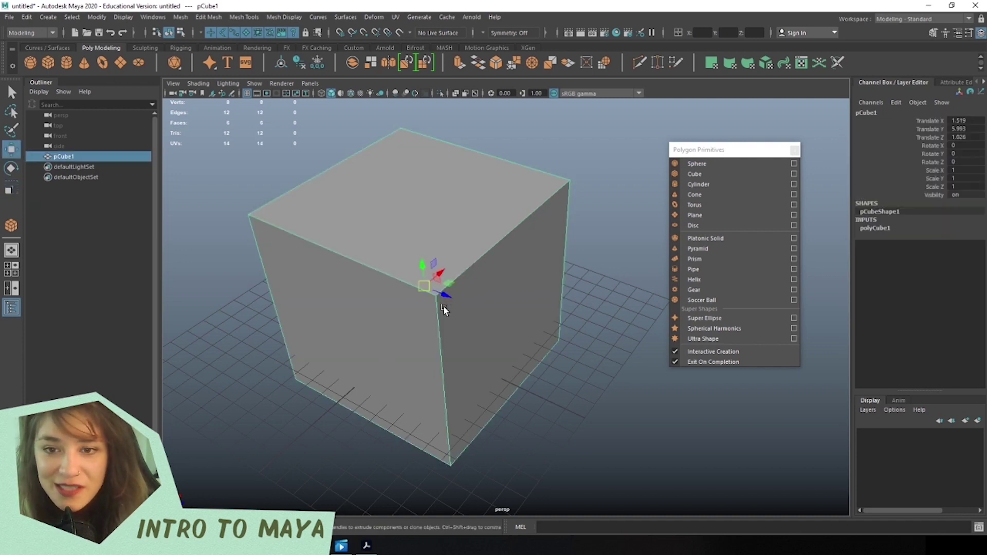
drag(443, 303, 461, 381)
Rotate the cube -37.381 on Z, scale it to 0.906, and move it further back to Z -53.031.
key(e)
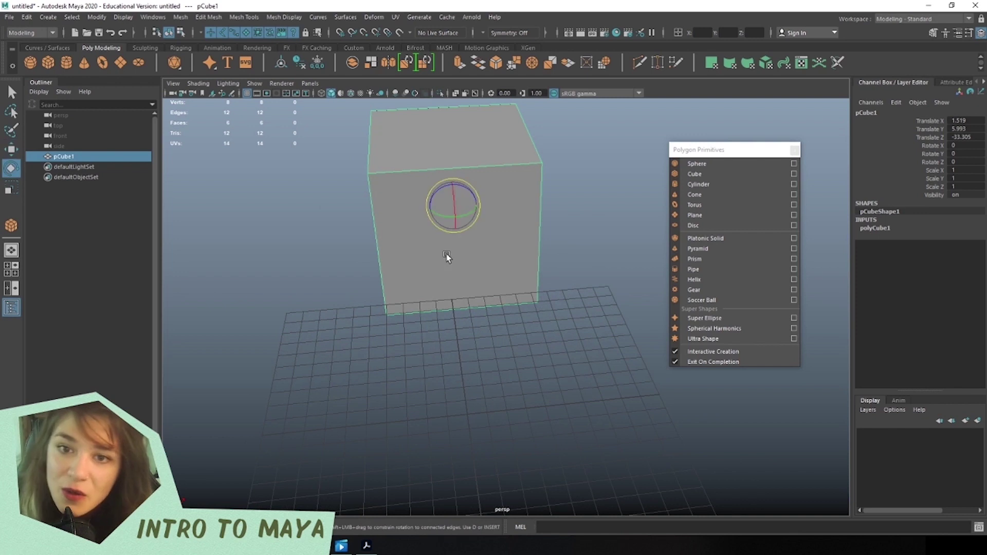
key(r)
key(e)
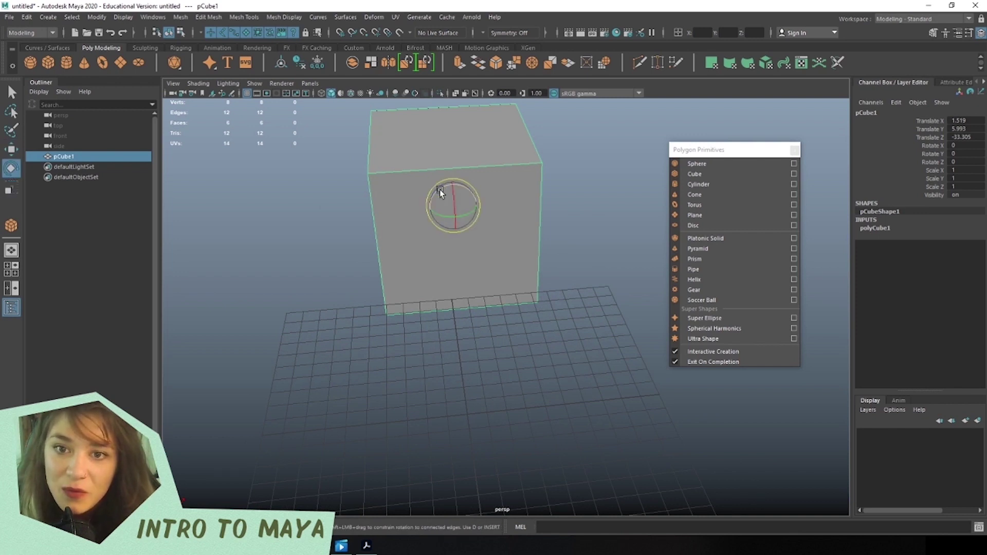
drag(440, 186, 439, 246)
key(r)
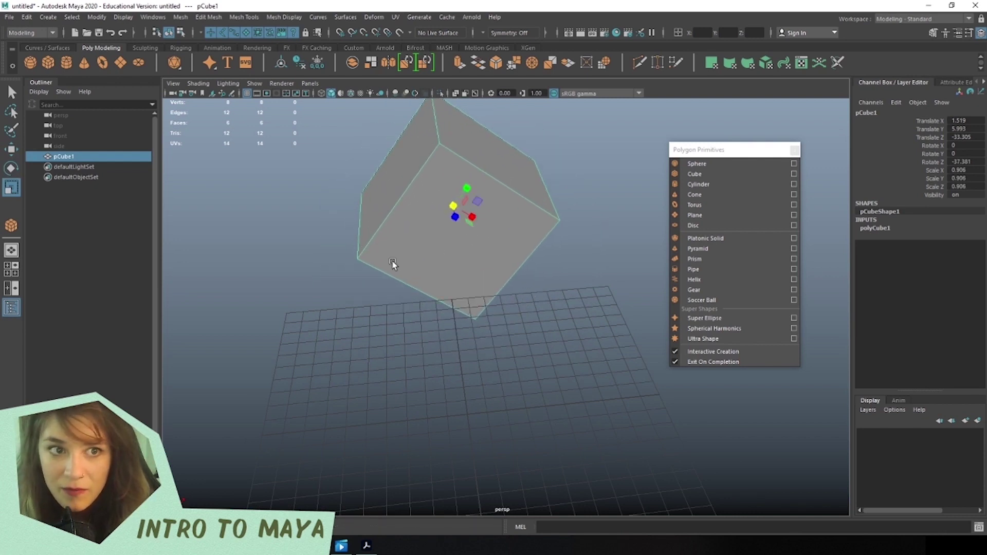
alt+drag(462, 278, 423, 342)
key(w)
drag(434, 276, 469, 311)
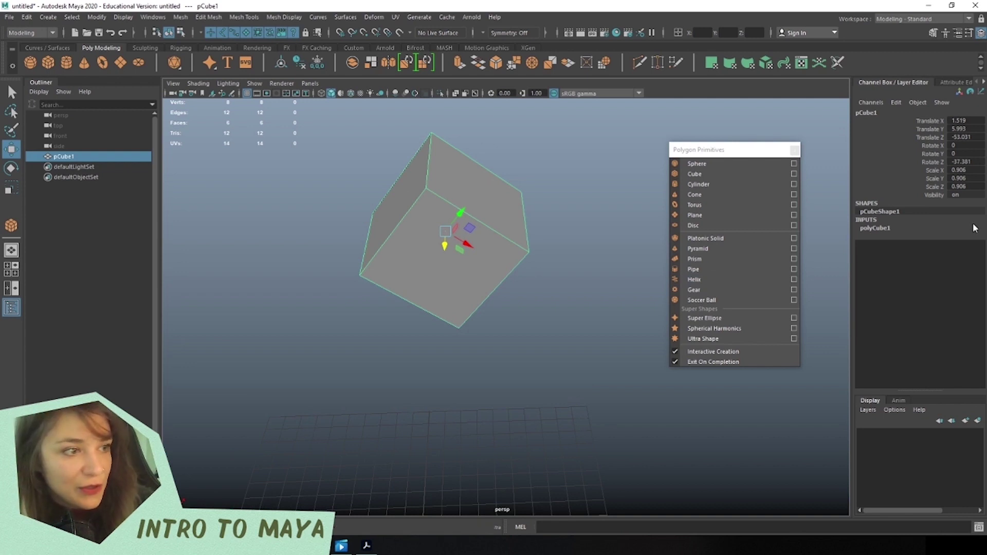
Set the cube's Rotate Z to 0 and Scale X, Y and Z to 1.
double_click(960, 162)
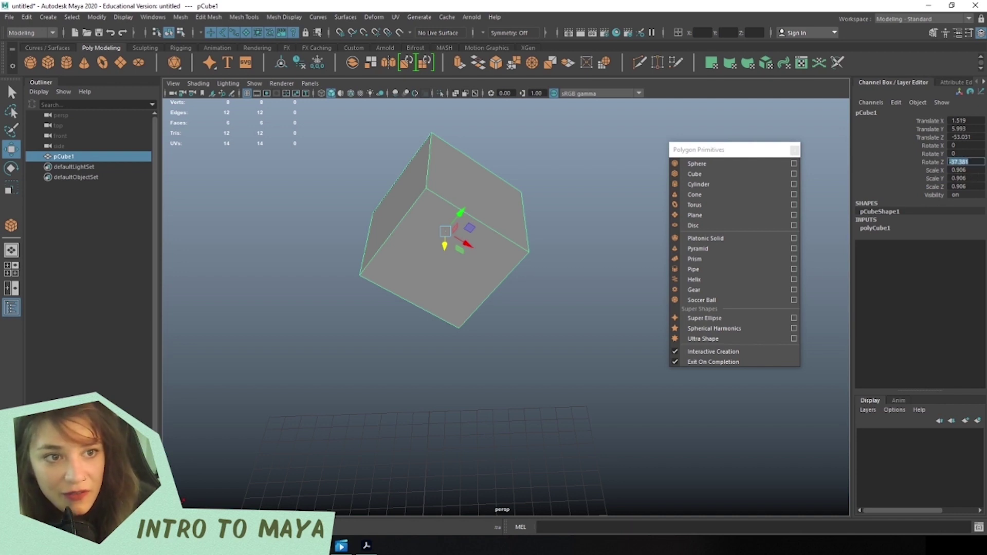
text(0)
key(Return)
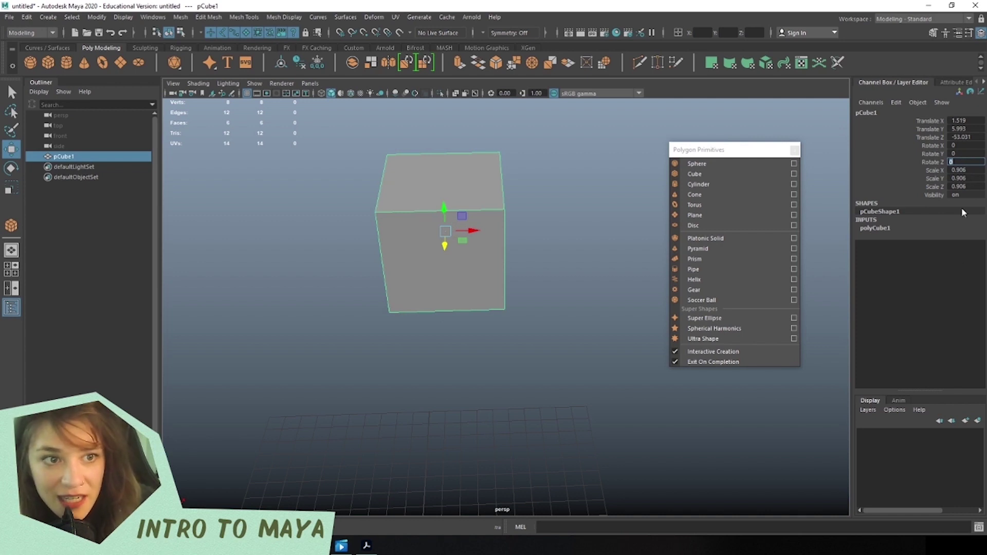
double_click(971, 170)
shift+click(969, 178)
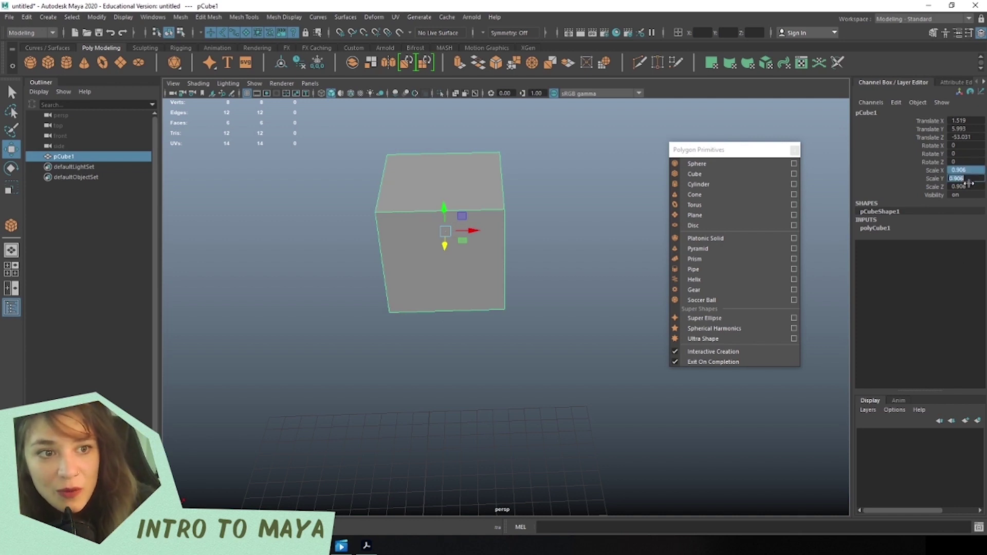
shift+click(968, 186)
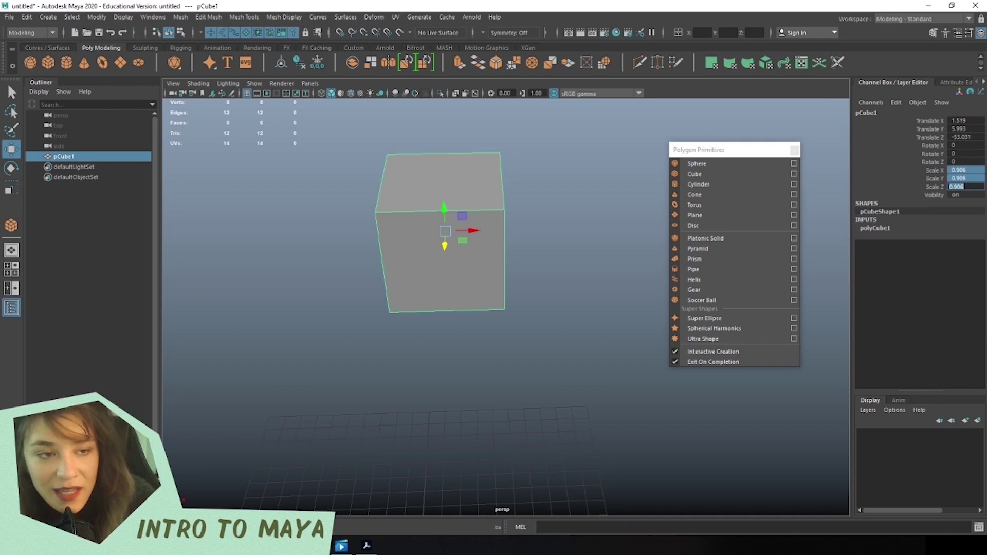
text(1)
key(Return)
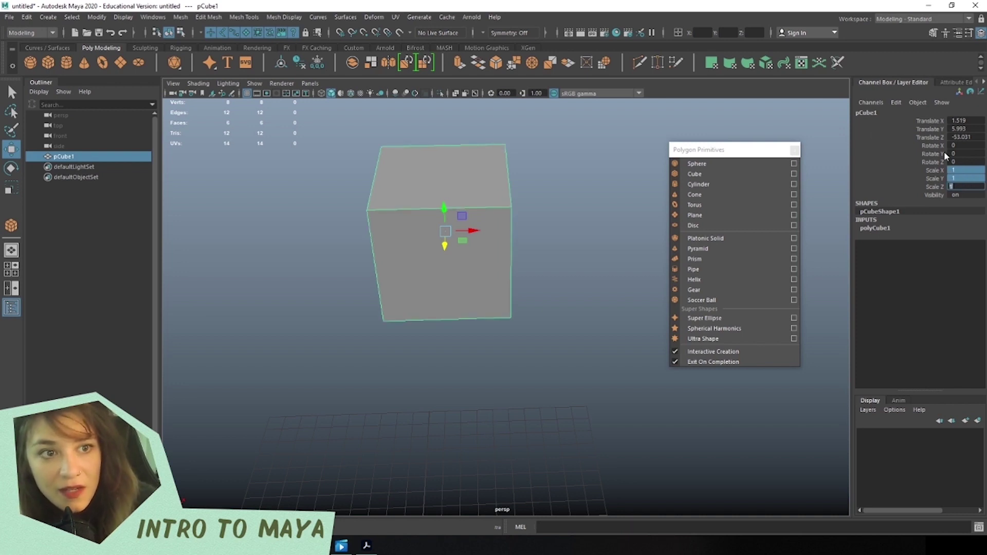
Set the cube's Translate X, Y and Z all to 5.
double_click(955, 153)
double_click(969, 120)
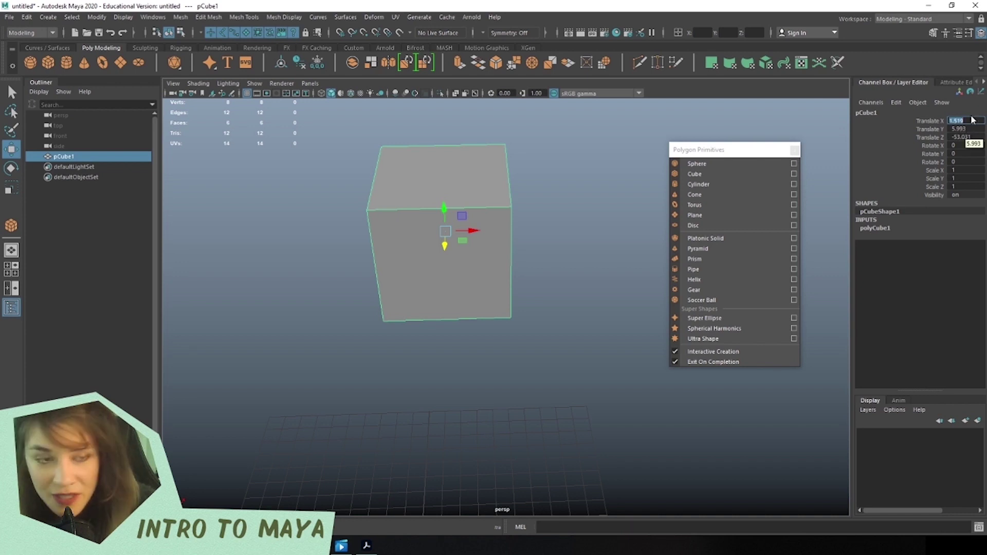
drag(969, 121, 978, 137)
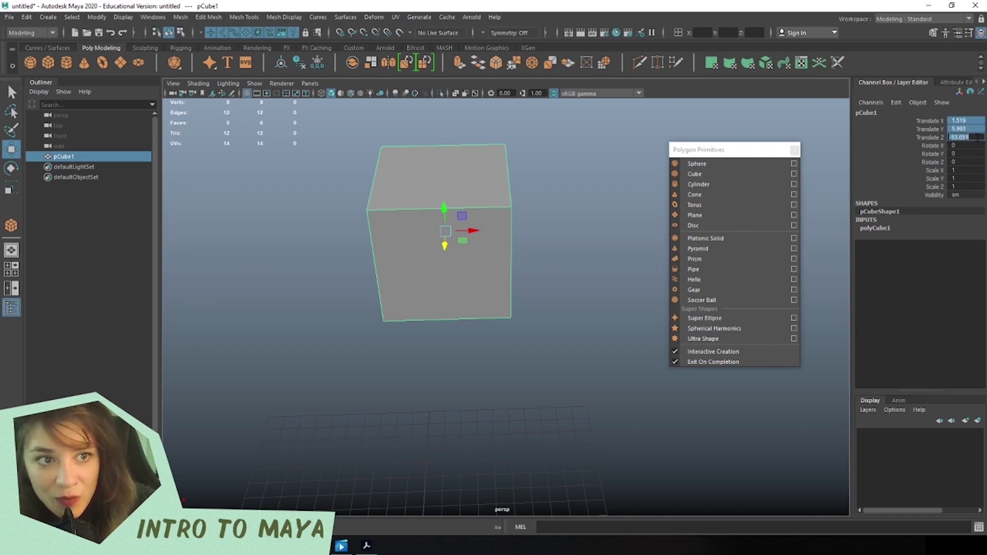
text(5)
key(Return)
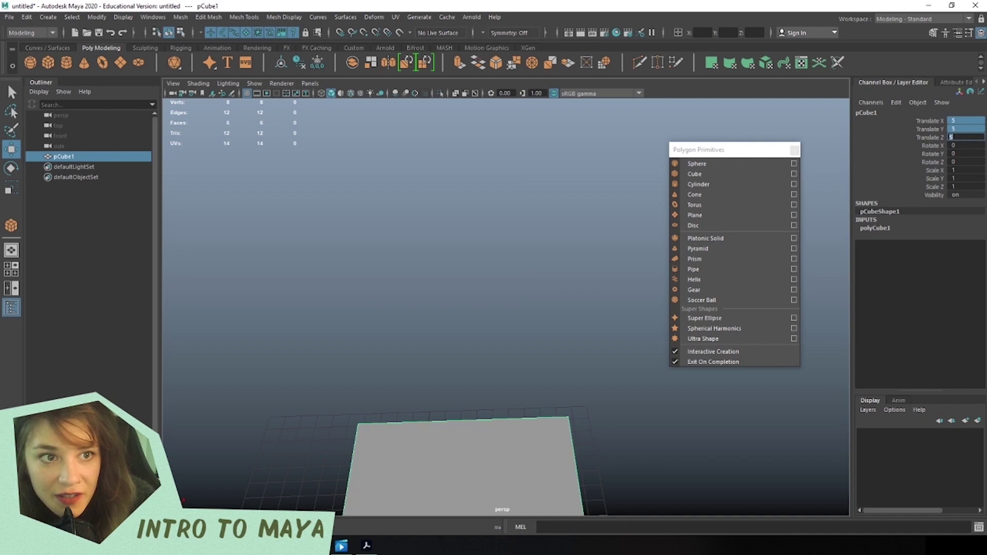
Move the cube up and to the left above the grid, then deselect it.
alt+drag(484, 298, 739, 232)
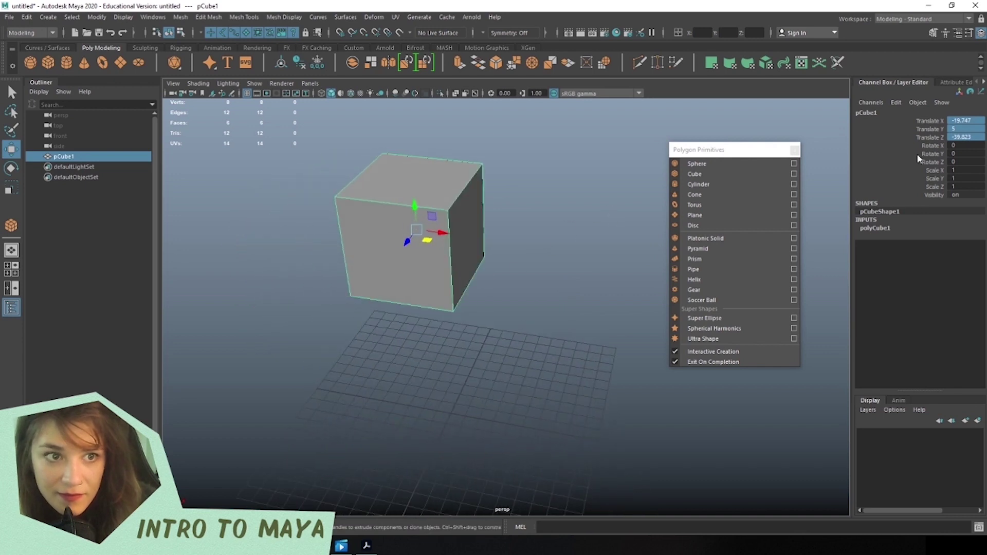
alt+drag(465, 343, 441, 208)
click(496, 212)
click(486, 324)
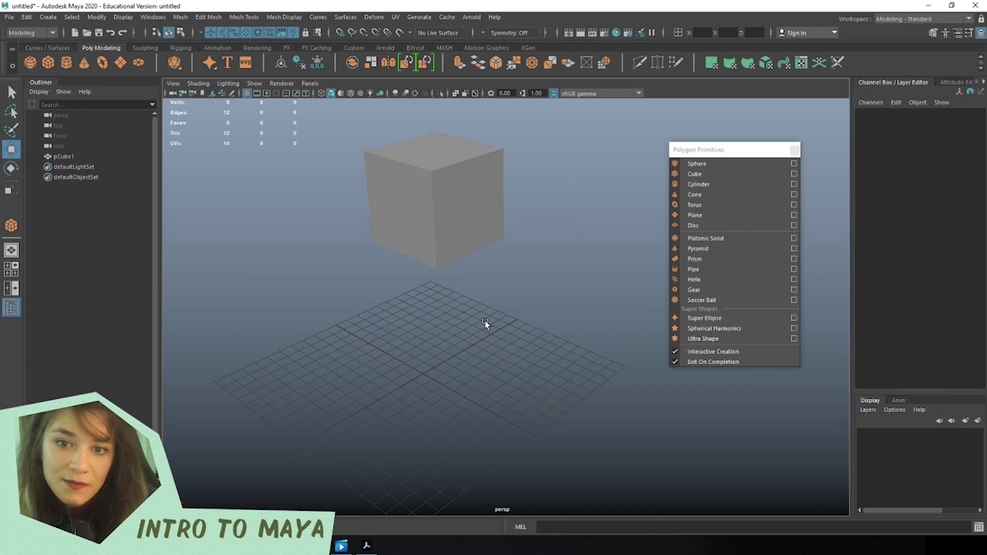
alt+drag(482, 321, 391, 401)
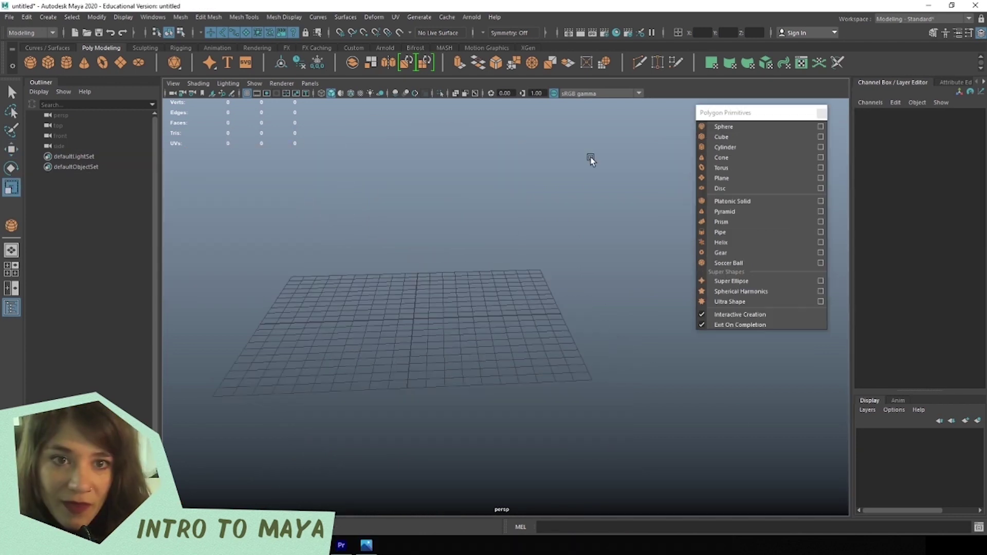
Draw a sphere and a tall cylinder on the grid from the primitives panel.
drag(761, 112, 773, 112)
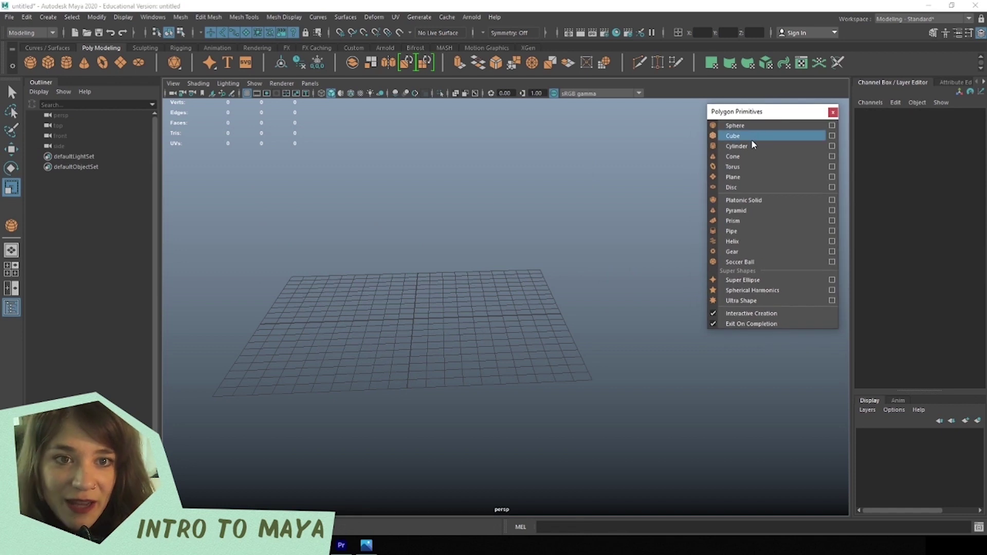
click(747, 126)
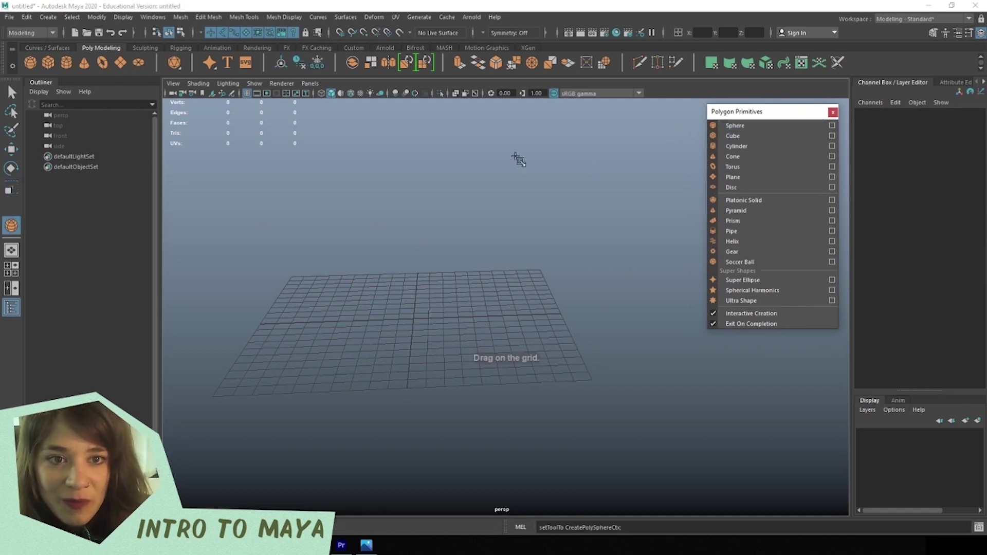
drag(365, 315, 485, 282)
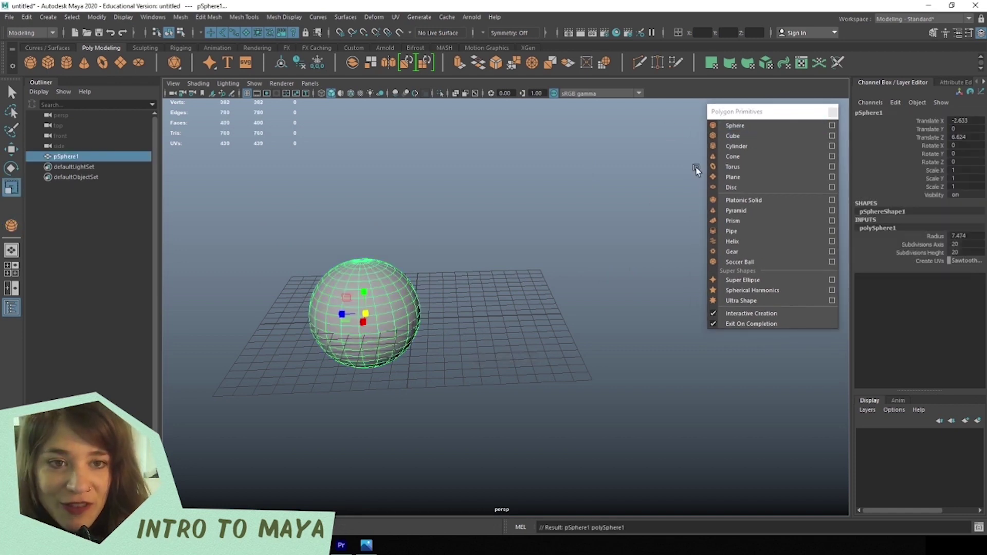
click(739, 146)
drag(486, 325, 530, 203)
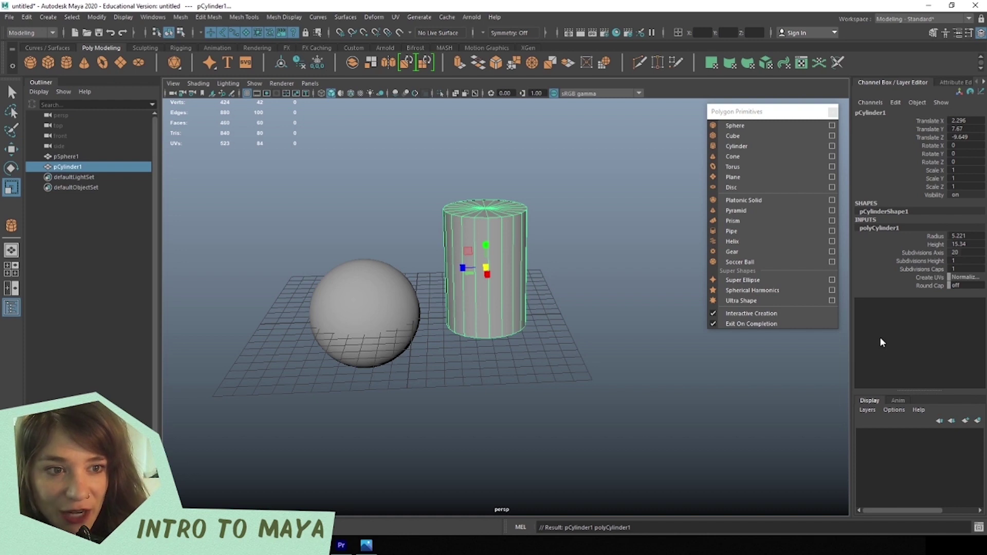
Give the cylinder 10 height subdivisions and a height of 20.
click(966, 261)
text(10)
key(Return)
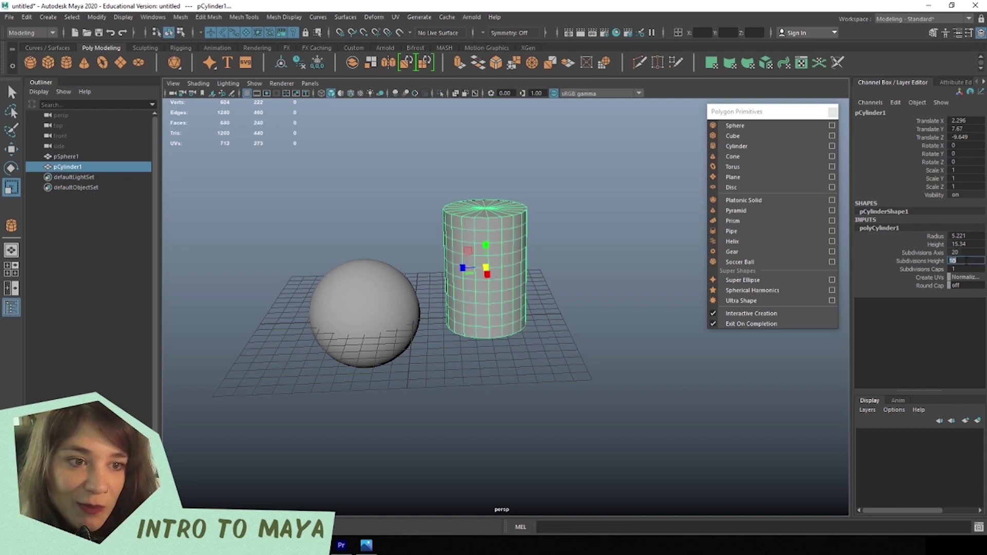
click(970, 245)
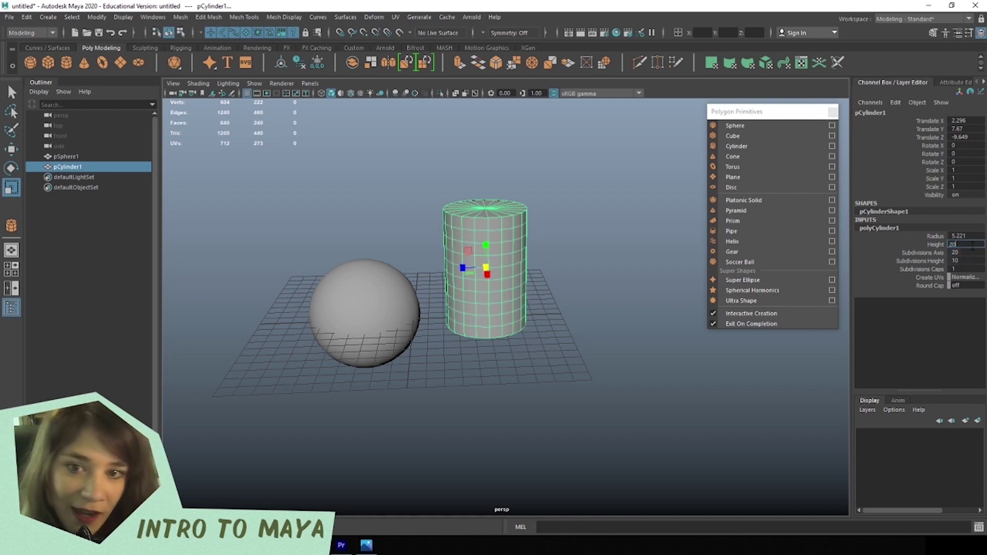
text(20)
key(Return)
Draw a cone on the grid and set its Subdivisions Axis to 3, making a pyramid.
click(744, 148)
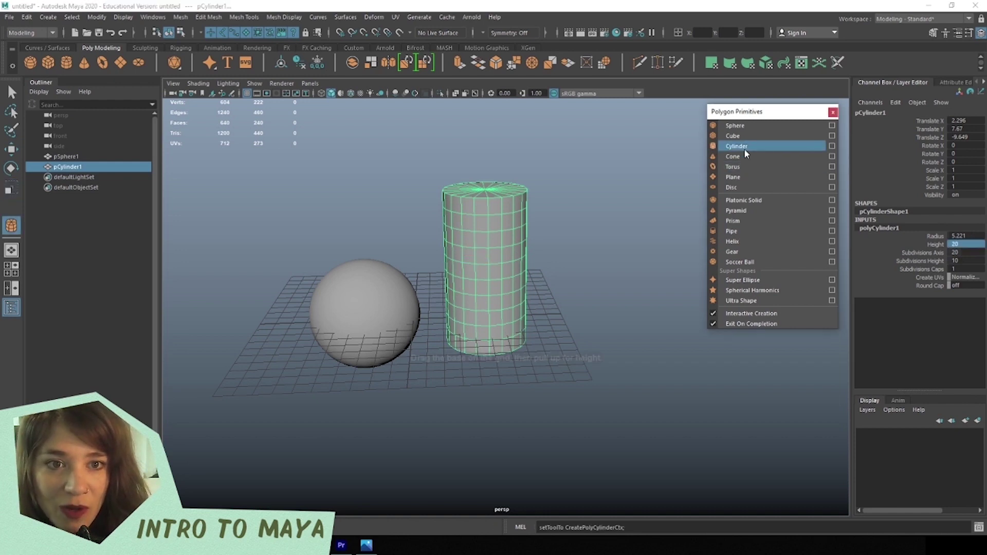
click(733, 156)
drag(440, 403, 467, 266)
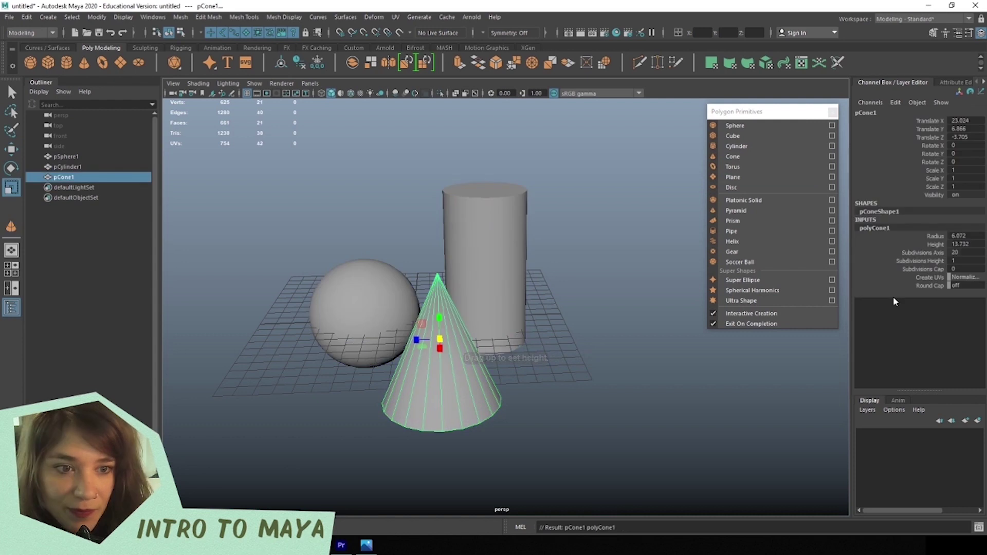
double_click(963, 252)
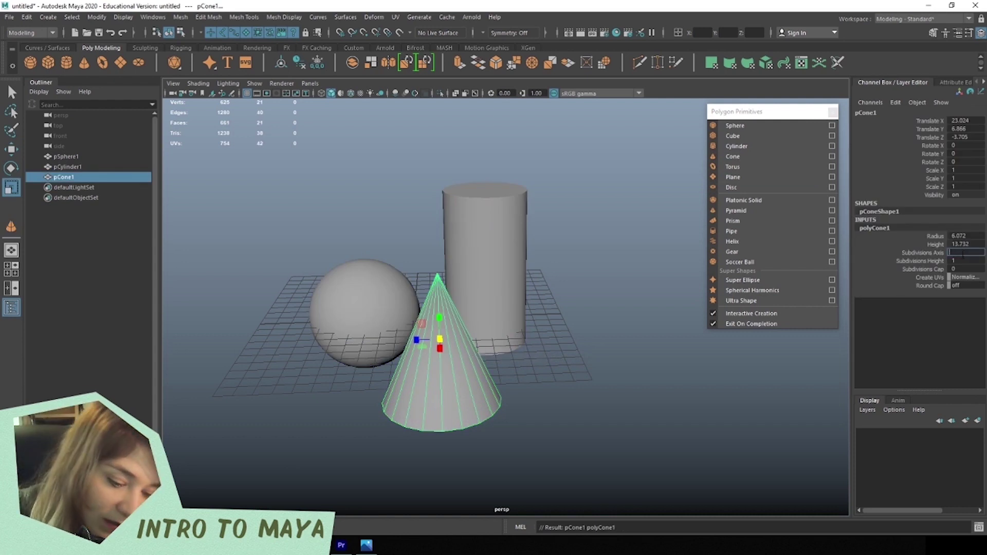
text(3)
key(Return)
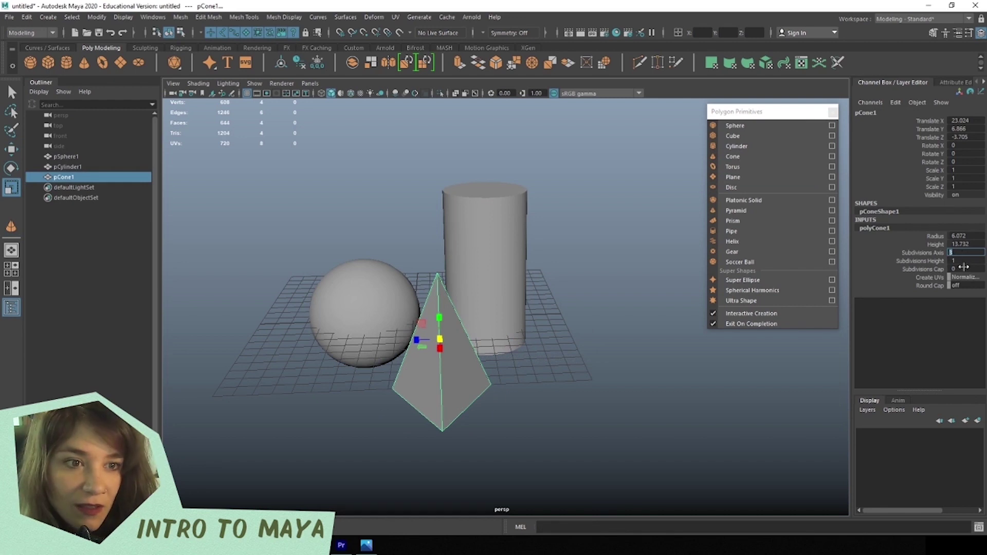
click(471, 405)
mouse_move(481, 366)
alt+mouse_down()
mouse_move(446, 422)
mouse_move(414, 401)
mouse_move(526, 354)
mouse_move(579, 417)
mouse_move(487, 363)
alt+mouse_up()
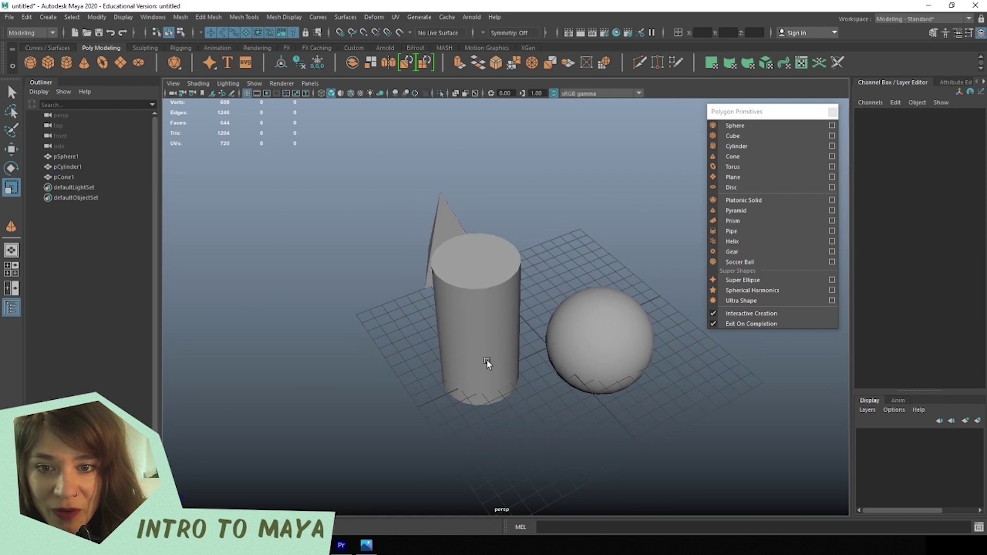
click(499, 313)
alt+drag(498, 313, 386, 297)
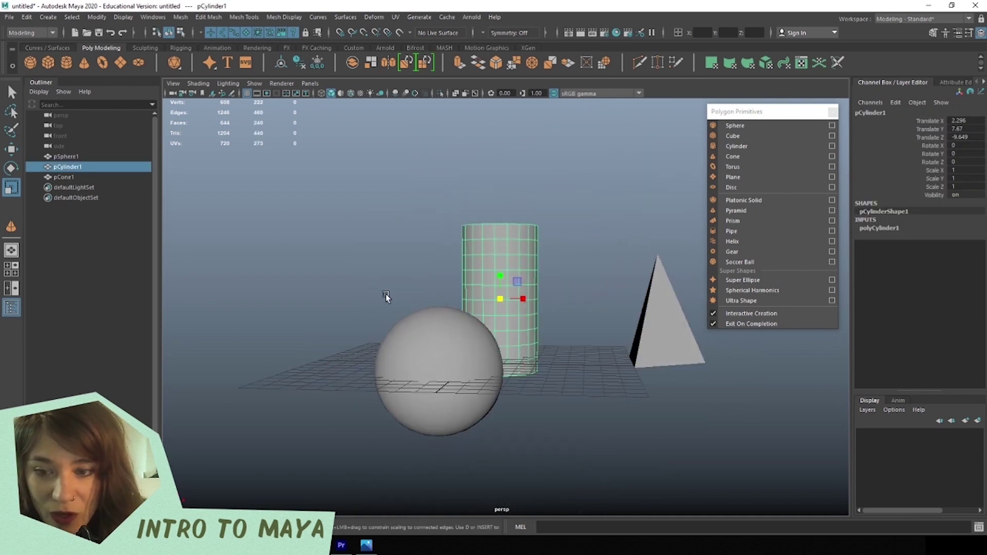
key(f)
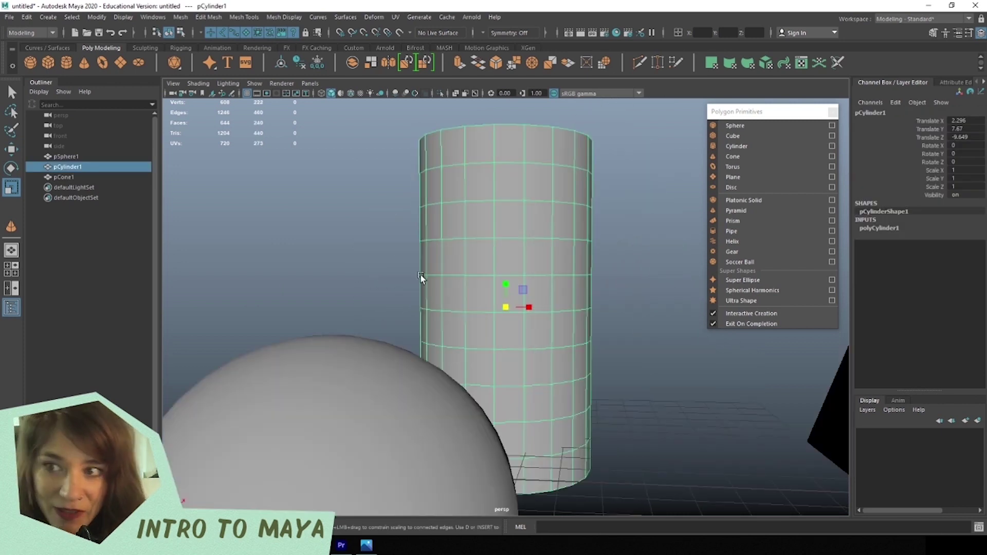
alt+drag(489, 276, 576, 352)
alt+drag(673, 367, 745, 393)
click(746, 392)
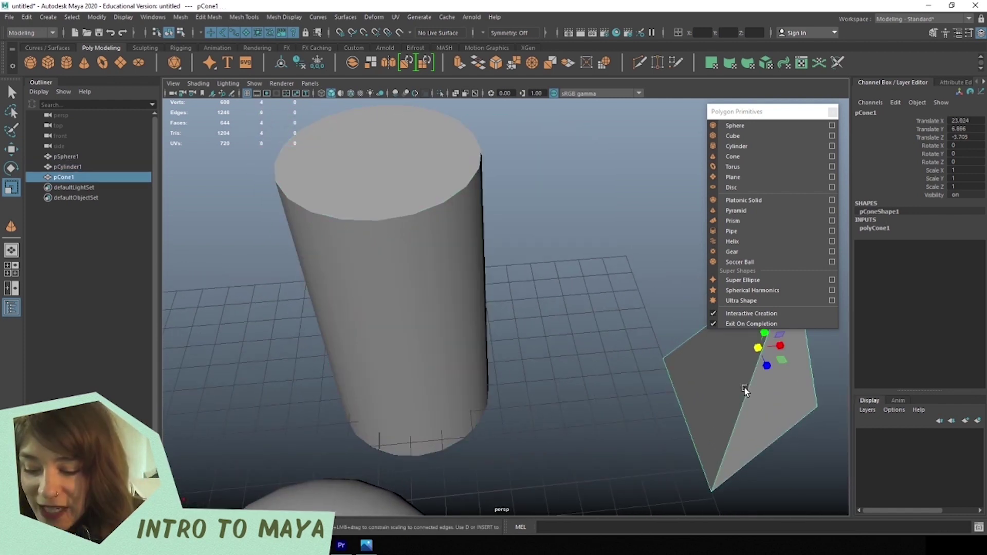
key(f)
alt+drag(549, 382, 430, 289)
click(447, 275)
key(f)
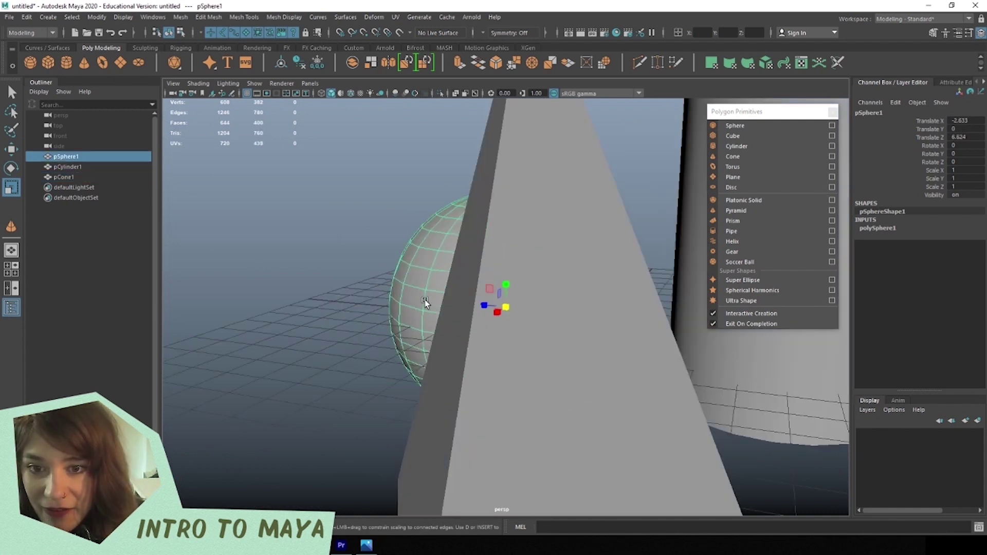
alt+drag(471, 319, 472, 406)
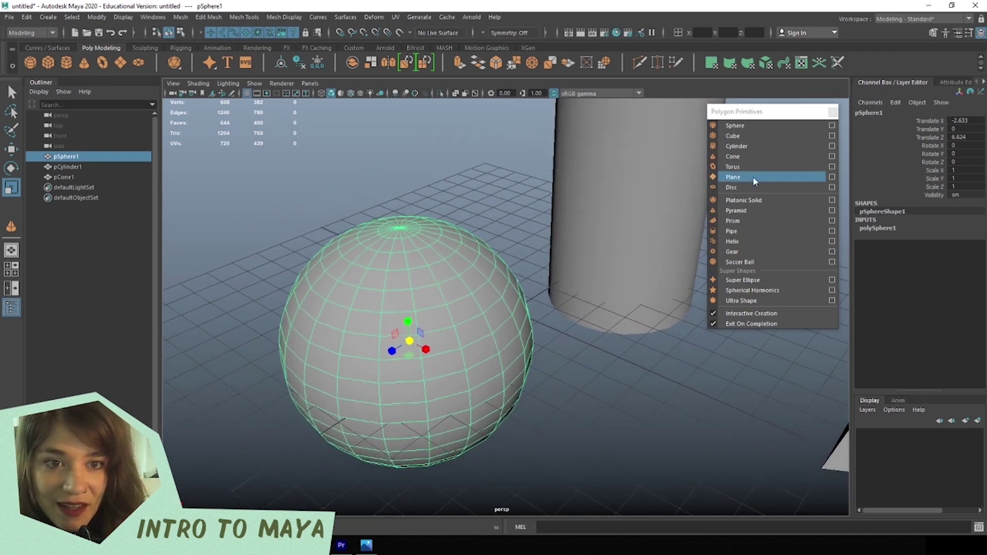
Draw a torus and a flat plane on the grid, and create a disc at the origin.
click(742, 167)
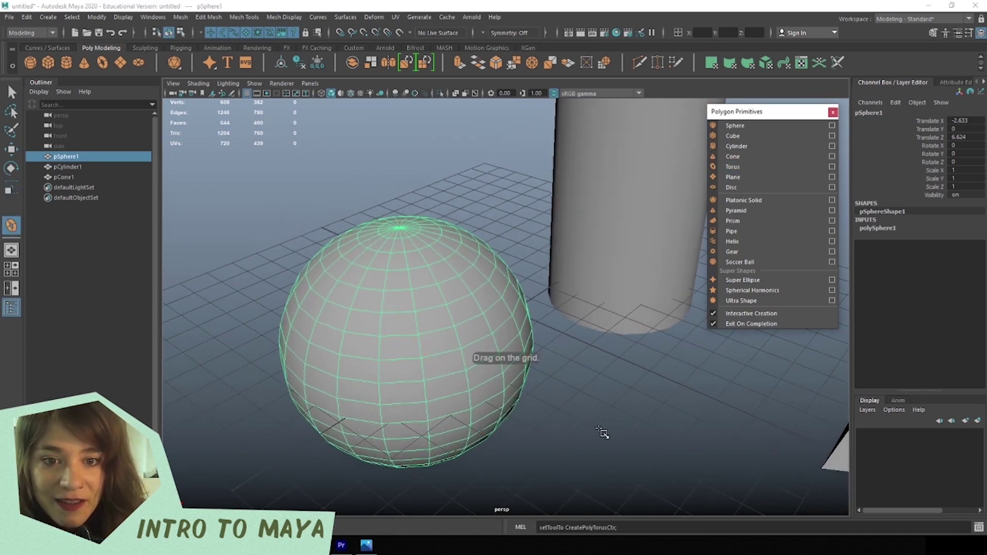
drag(567, 448, 617, 432)
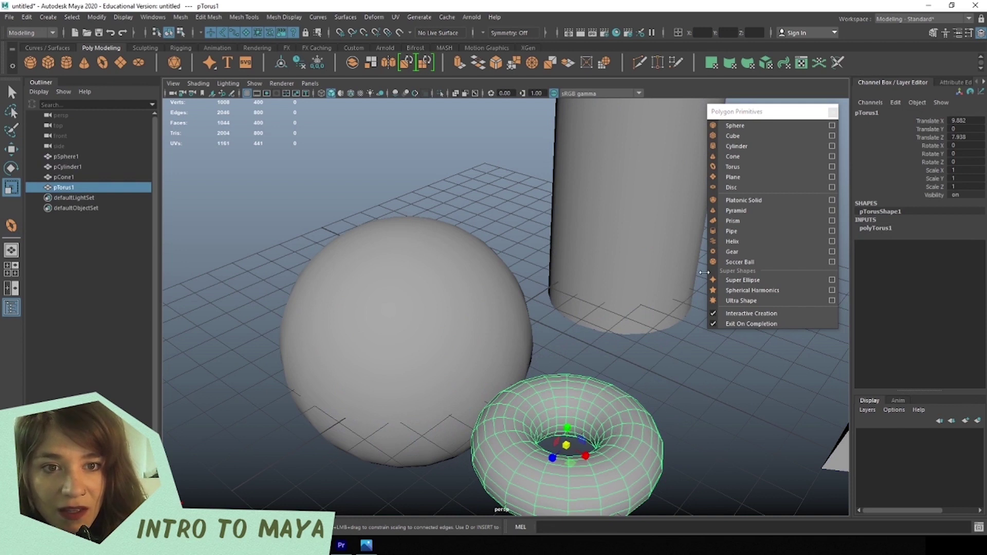
alt+middle_drag(633, 346, 571, 264)
click(746, 177)
drag(597, 295, 447, 401)
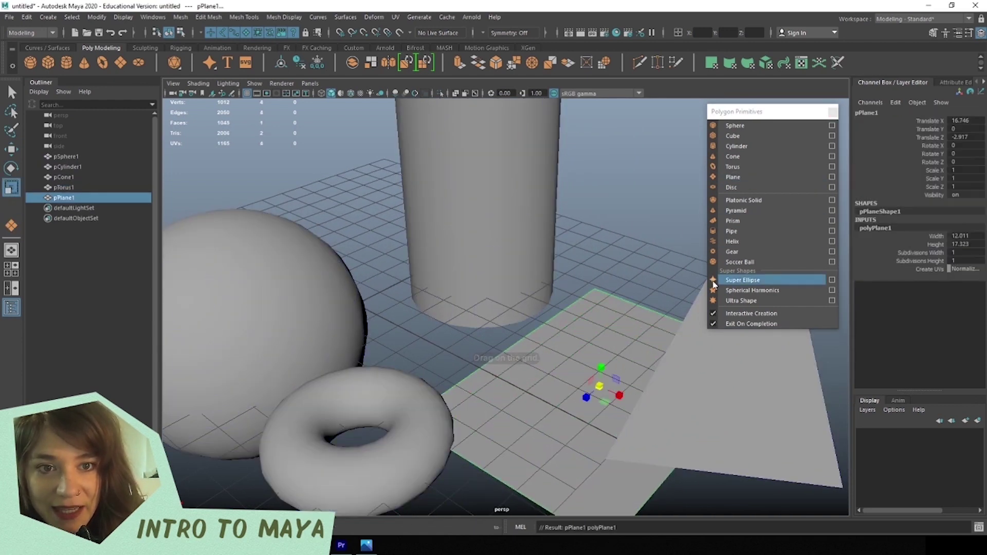
click(739, 188)
Shift the sphere sideways and back, and slide the disc to the lower right.
alt+drag(515, 298, 711, 381)
click(659, 369)
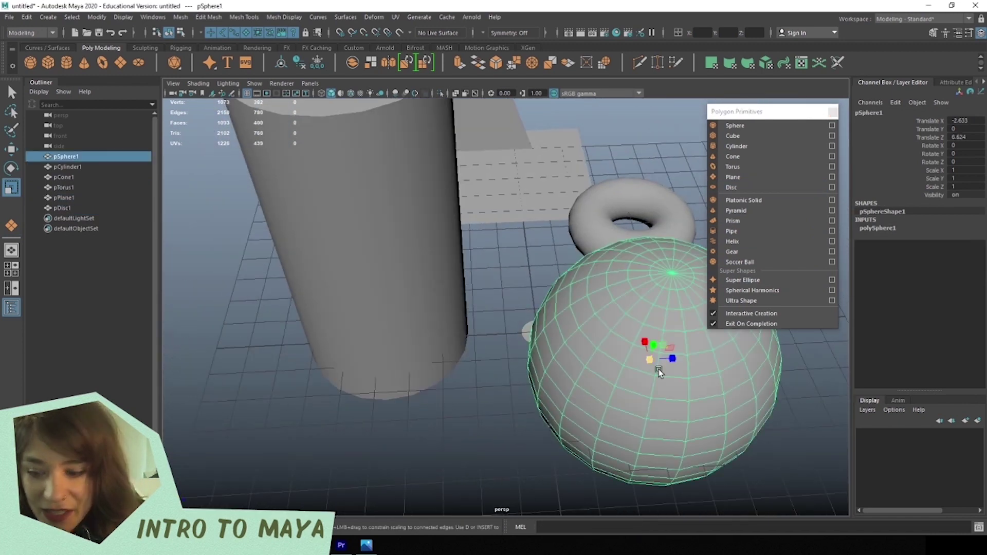
key(w)
drag(656, 355, 823, 373)
click(546, 334)
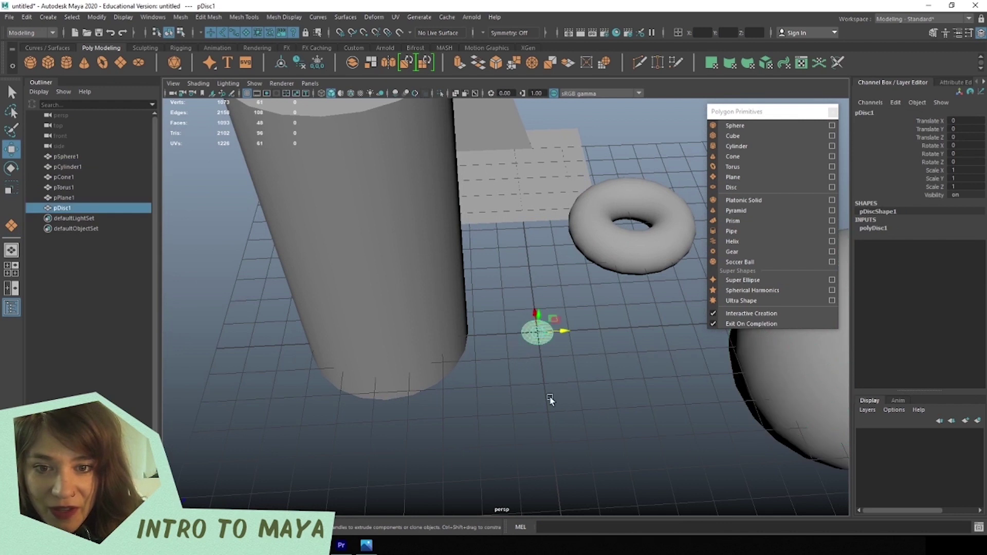
drag(554, 316, 710, 415)
Create a platonic solid and set its Subdivisions to 5 for a dense sphere.
click(759, 201)
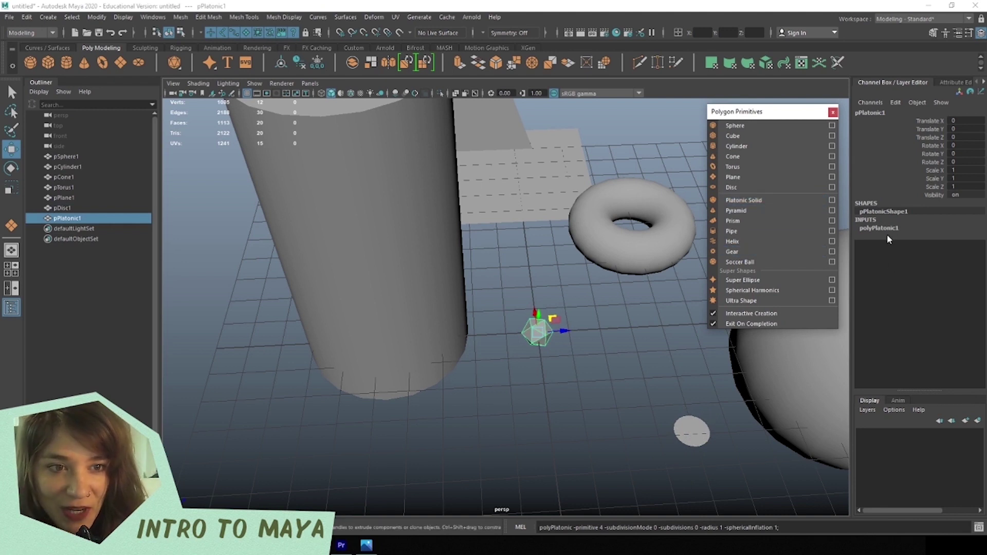
click(886, 228)
click(962, 253)
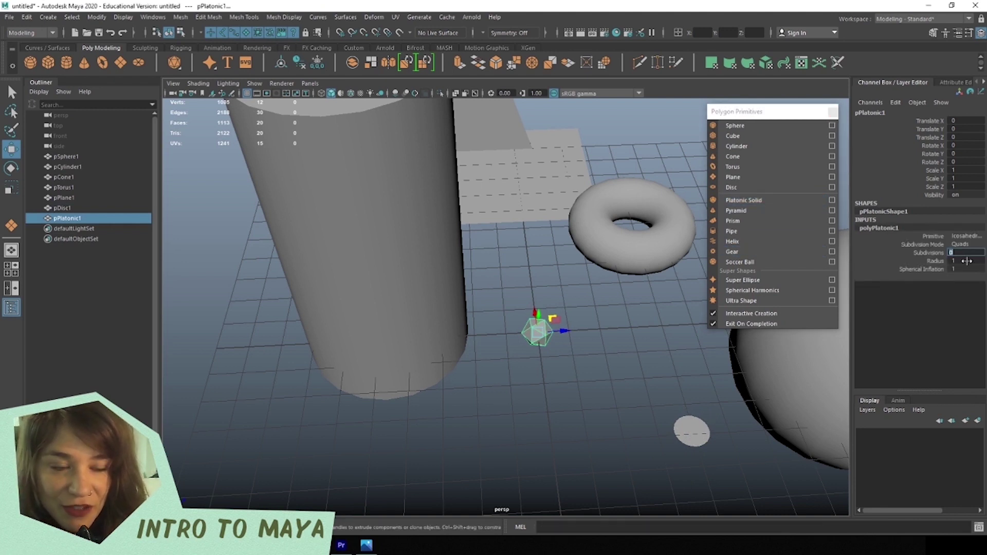
text(5)
key(Return)
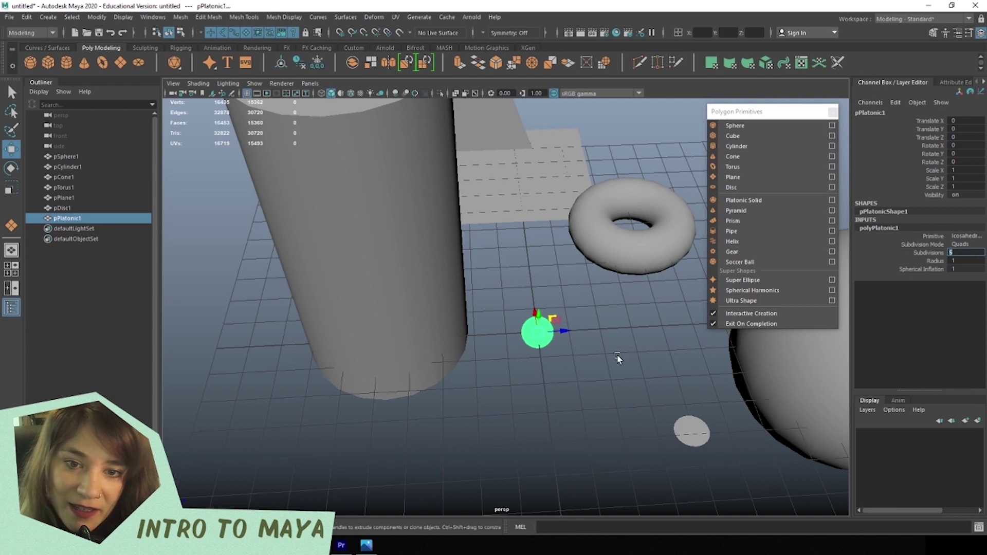
scroll(620, 355, down, 6)
Move the dense platonic sphere out beyond the torus to about X 11.96, Z 15.48.
alt+drag(622, 353, 499, 357)
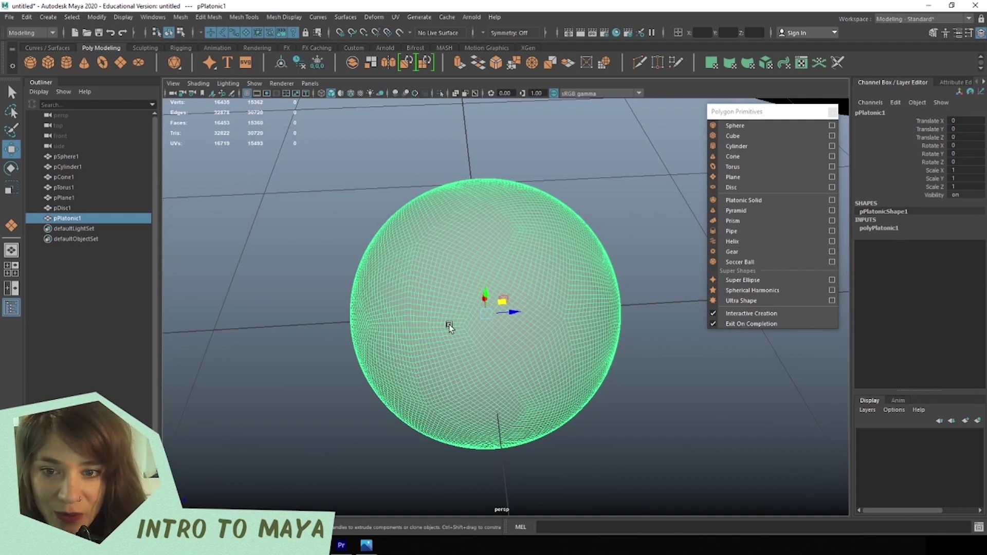
alt+drag(512, 362, 535, 410)
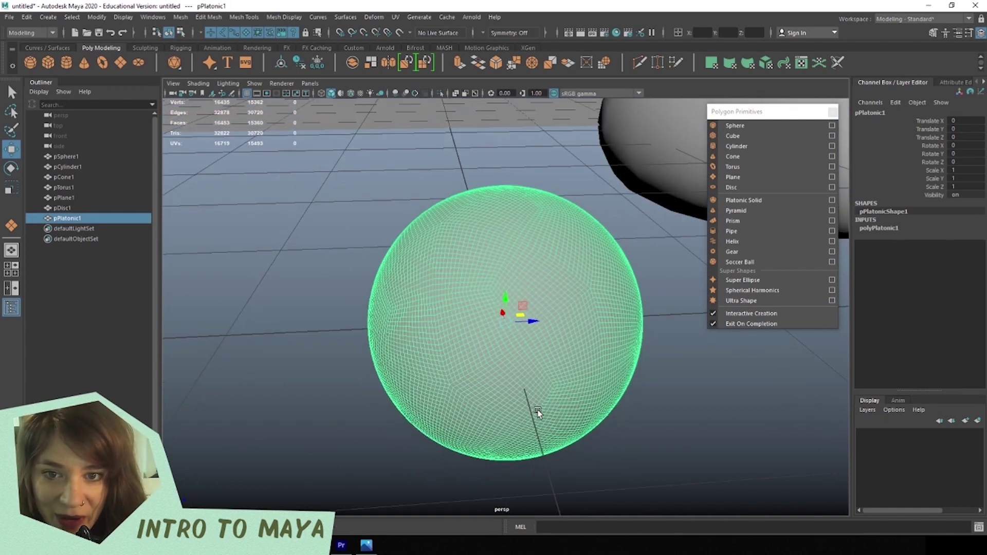
click(342, 430)
alt+drag(341, 430, 608, 281)
click(528, 307)
alt+drag(528, 307, 489, 348)
scroll(489, 348, up, 2)
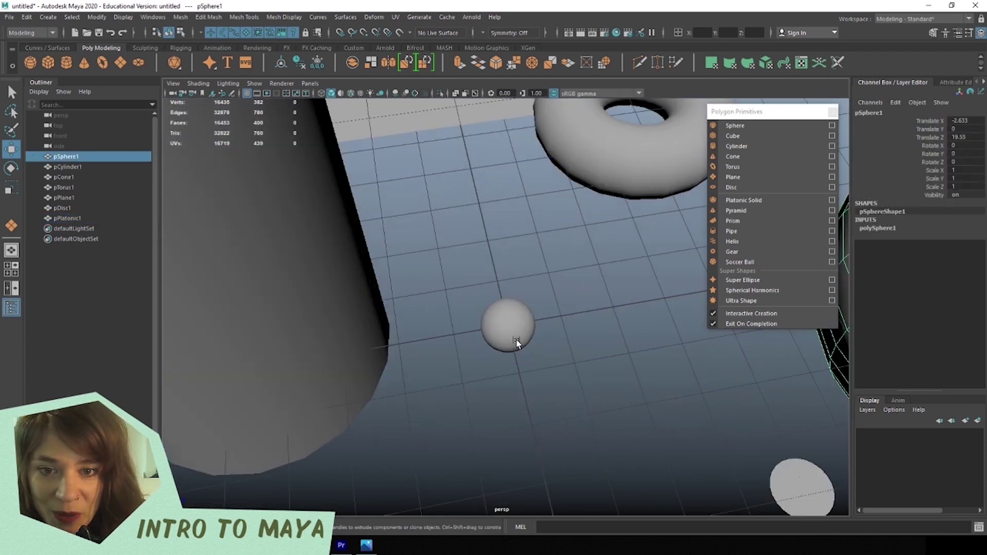
click(514, 334)
scroll(522, 363, up, 10)
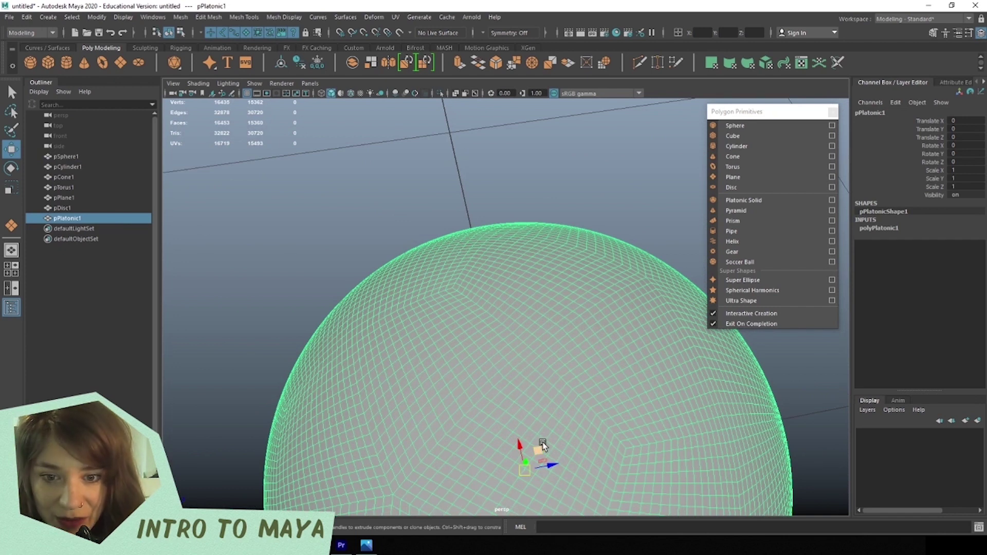
drag(538, 448, 360, 129)
scroll(520, 229, down, 10)
alt+drag(527, 281, 705, 142)
alt+drag(678, 201, 710, 149)
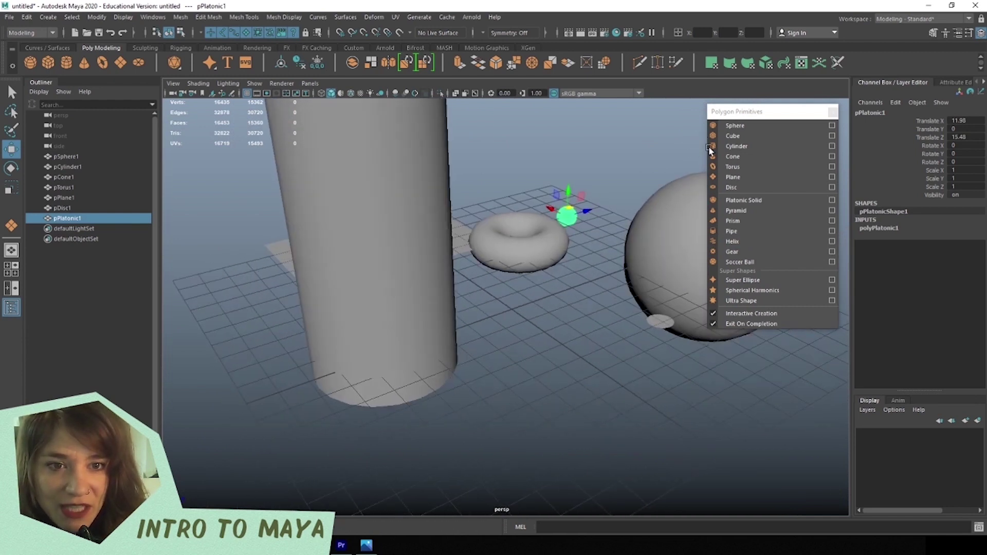
Draw a pyramid with 5 sides and 10 height subdivisions.
click(728, 210)
drag(521, 378, 566, 391)
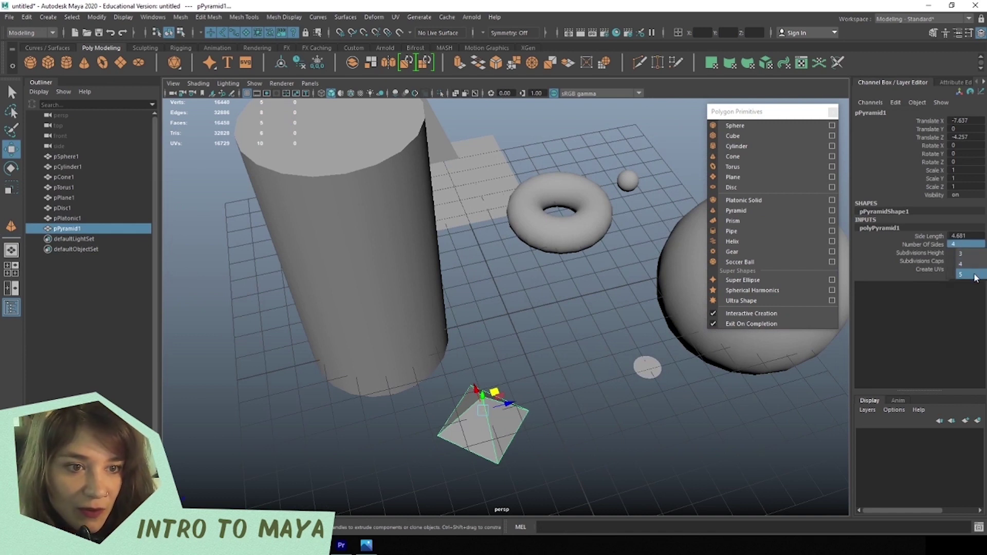
click(974, 274)
click(967, 253)
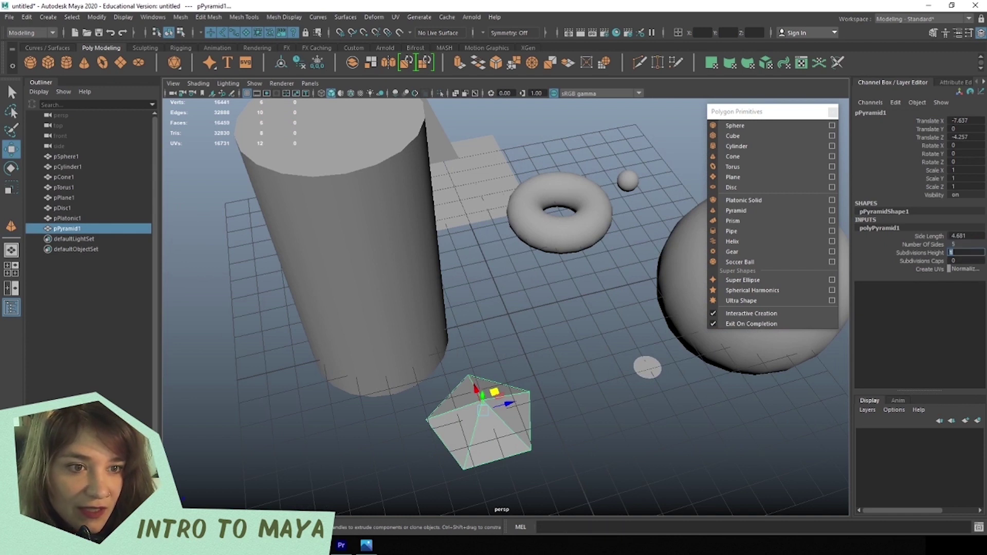
text(10)
key(Return)
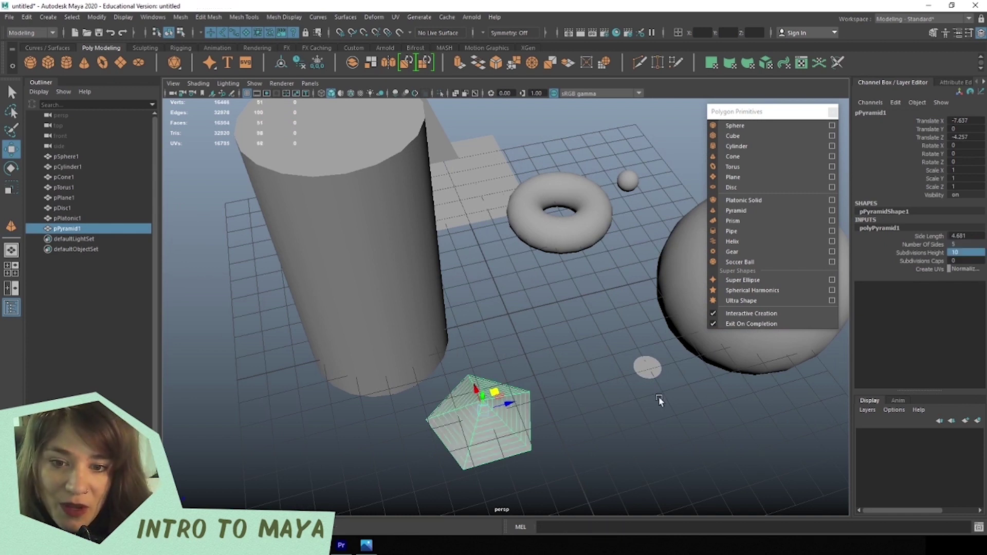
click(659, 397)
alt+drag(659, 396, 526, 417)
scroll(478, 403, up, 5)
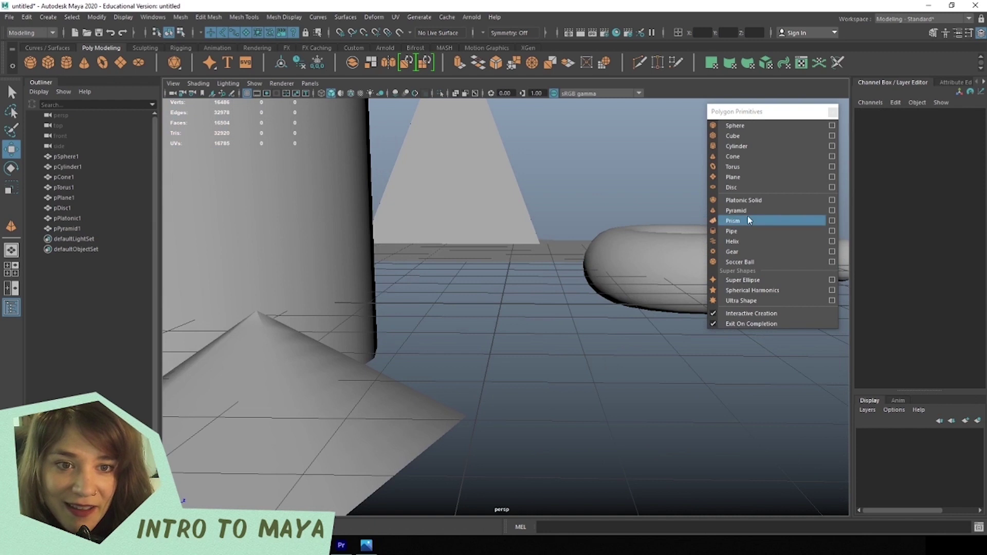
Draw a triangular prism and a pipe 15.927 tall with wall thickness 1.1.
click(733, 220)
alt+drag(560, 293, 606, 278)
click(741, 231)
drag(525, 464, 571, 333)
drag(575, 334, 573, 337)
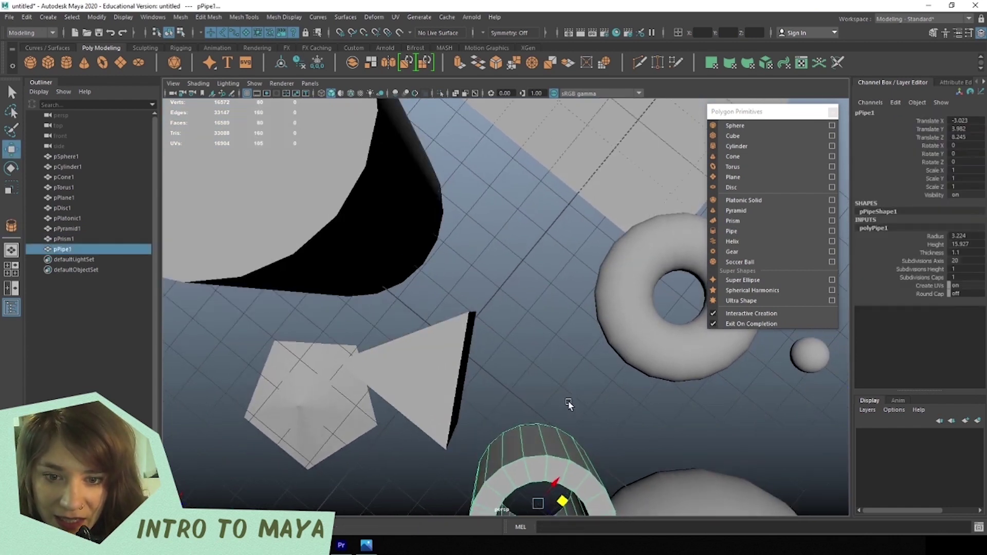
alt+drag(569, 405, 658, 350)
Draw a helix on the grid, pulling it up to 30.563 tall with 20 coils.
click(733, 241)
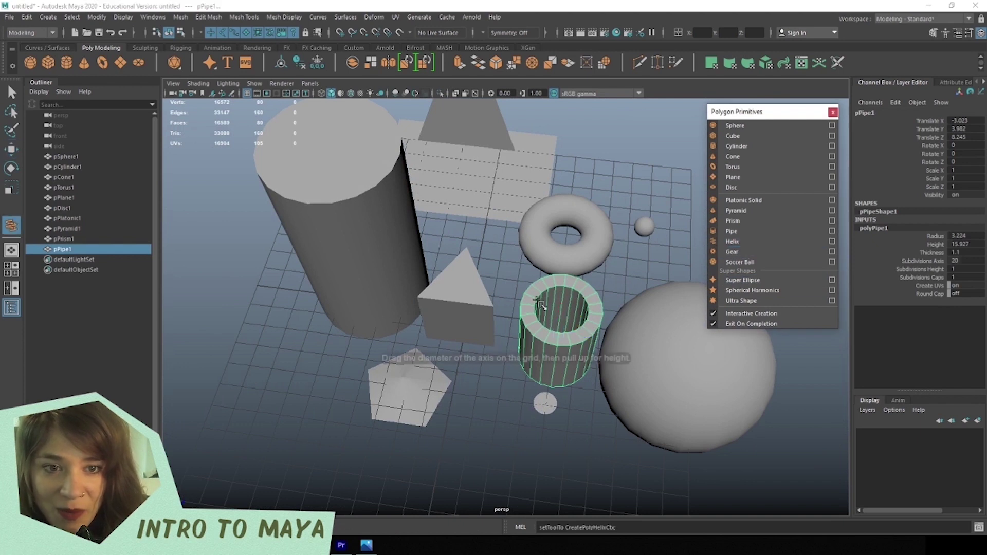
drag(263, 430, 412, 424)
mouse_move(400, 362)
mouse_down()
mouse_move(379, 360)
mouse_move(409, 372)
mouse_move(429, 360)
mouse_move(412, 370)
mouse_up()
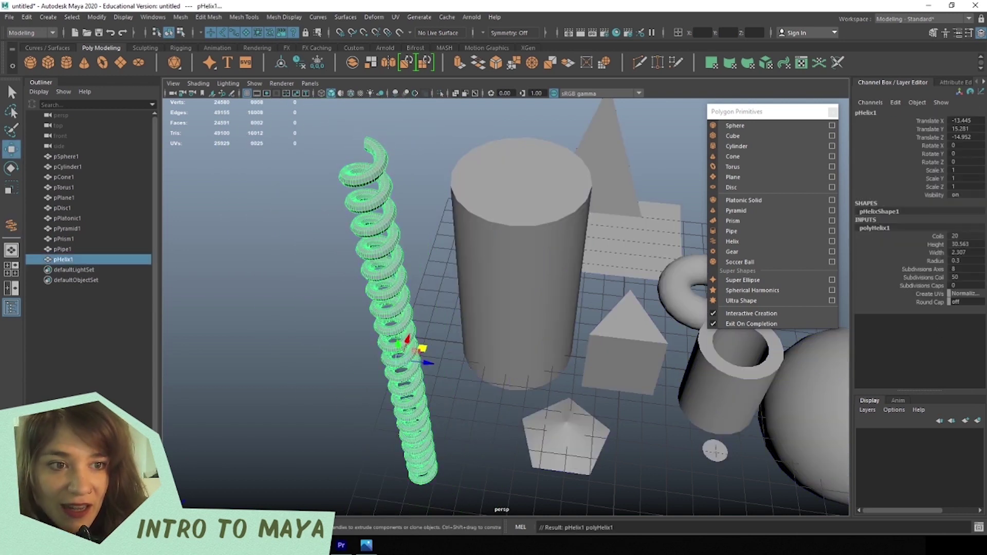
Set the helix's Coils to 40 and Subdivisions Coil to 5.
click(961, 236)
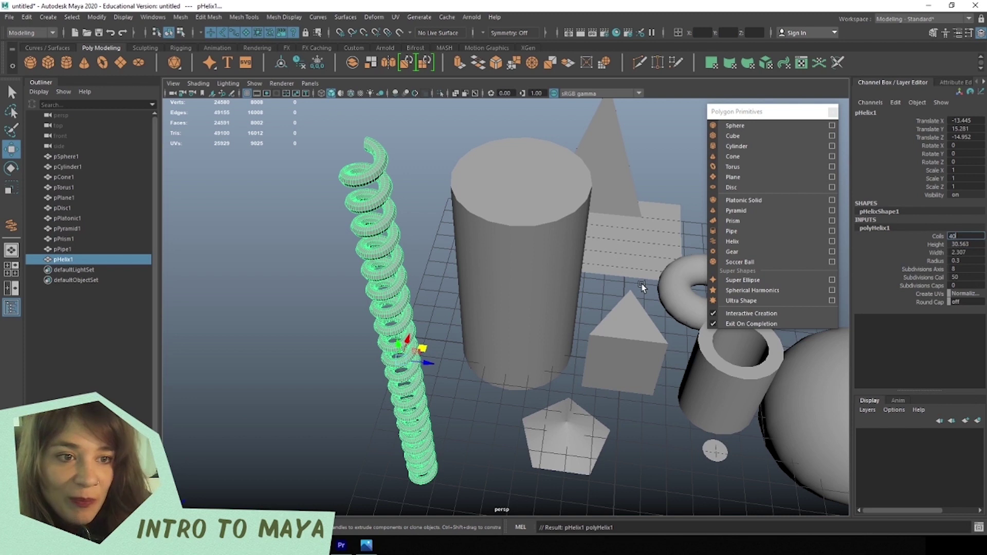
key(Return)
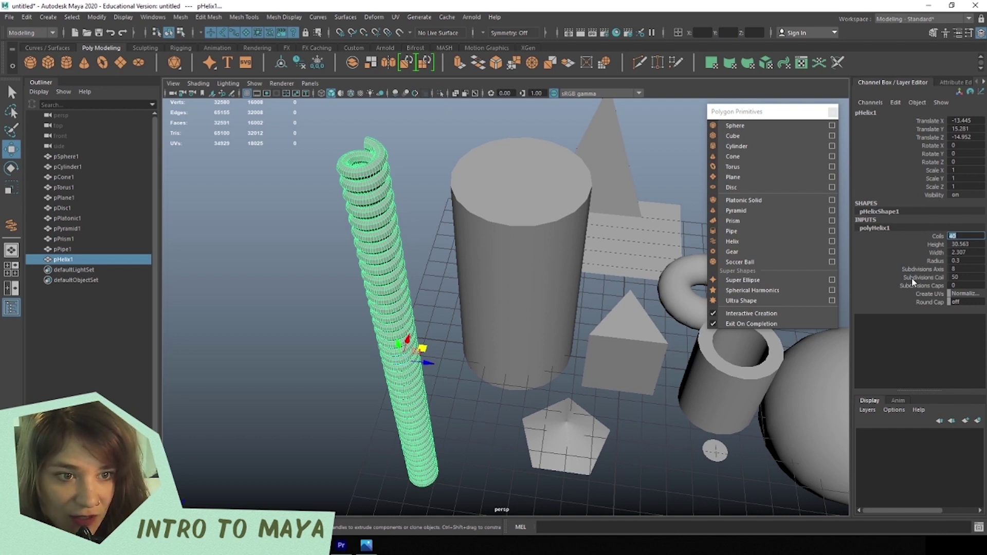
click(962, 277)
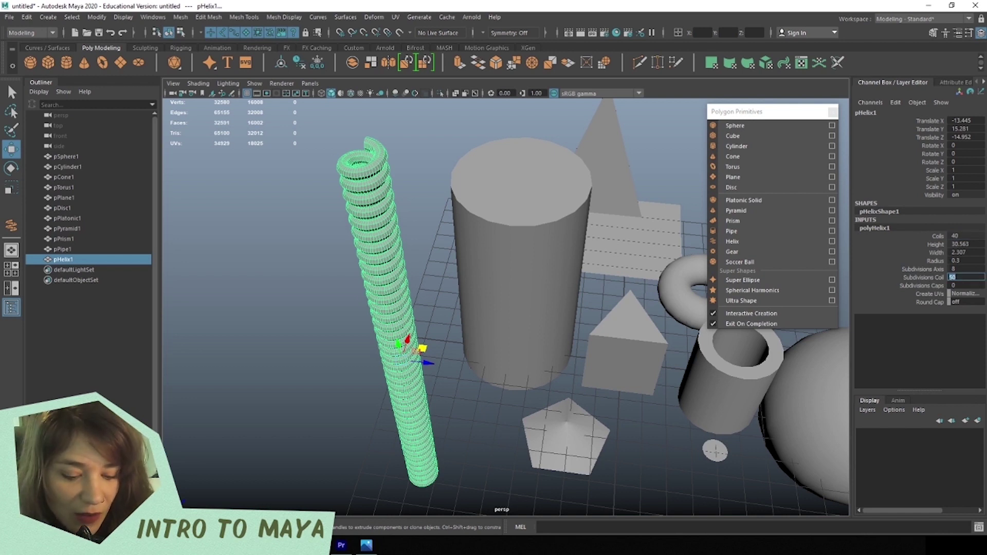
key(Return)
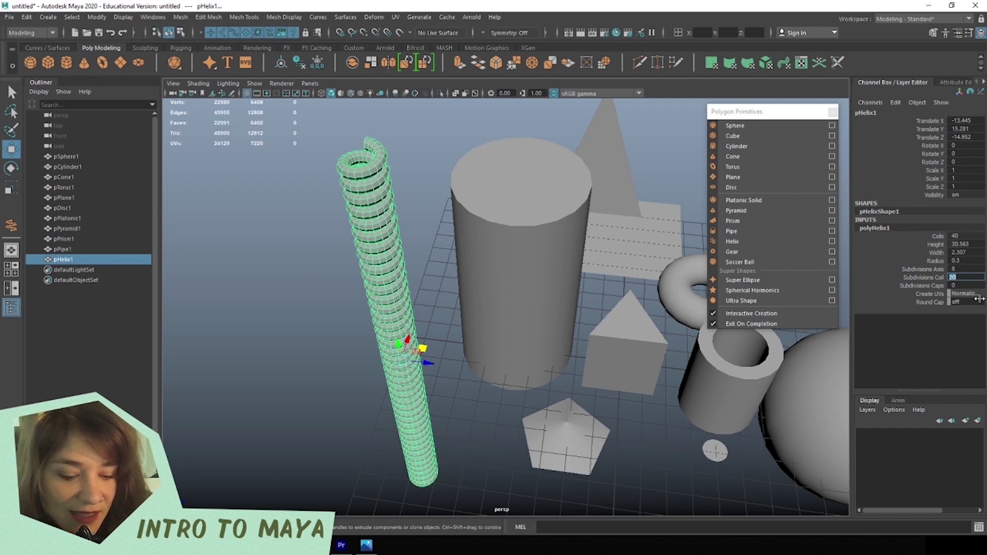
text(1)
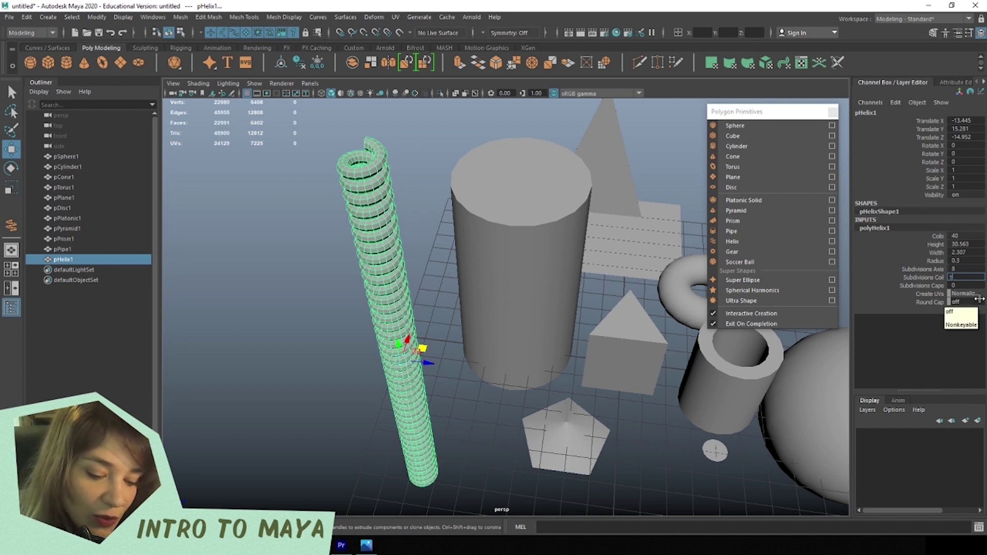
key(Return)
Frame the helix and tumble the view to inspect the angular coiled column.
alt+drag(391, 268, 445, 286)
key(f)
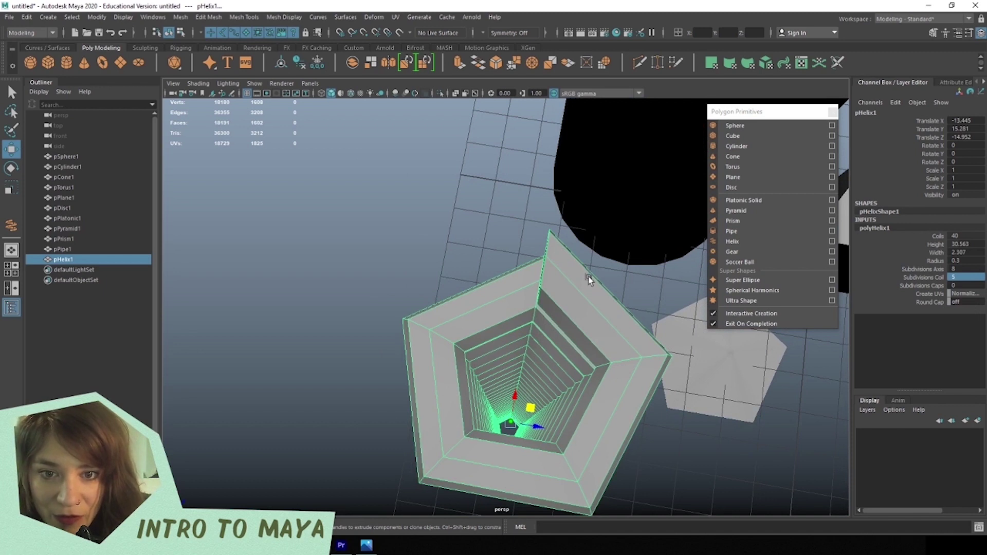
scroll(589, 399, down, 5)
alt+drag(520, 288, 477, 331)
scroll(520, 289, up, 5)
alt+drag(520, 288, 505, 346)
scroll(505, 346, down, 5)
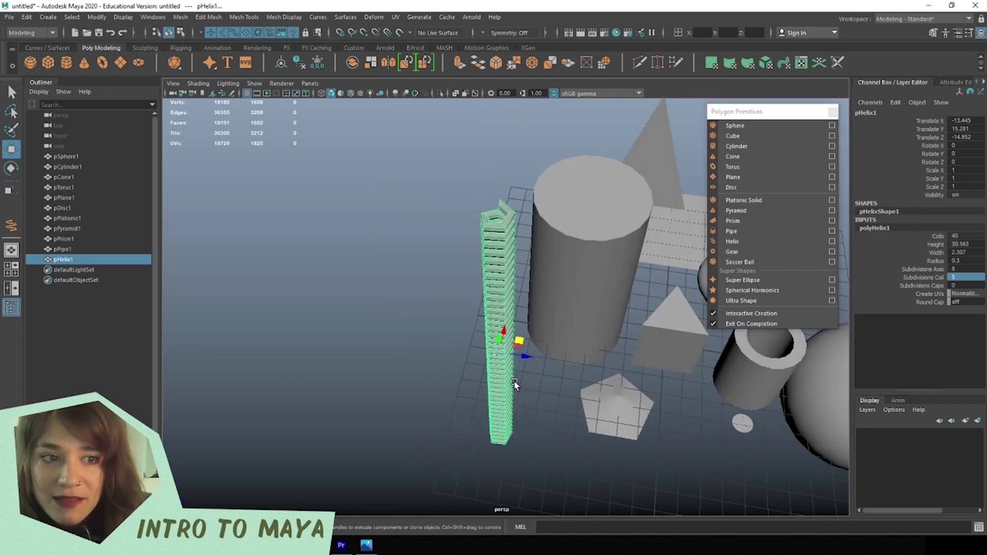
alt+drag(612, 360, 488, 375)
alt+drag(555, 368, 493, 368)
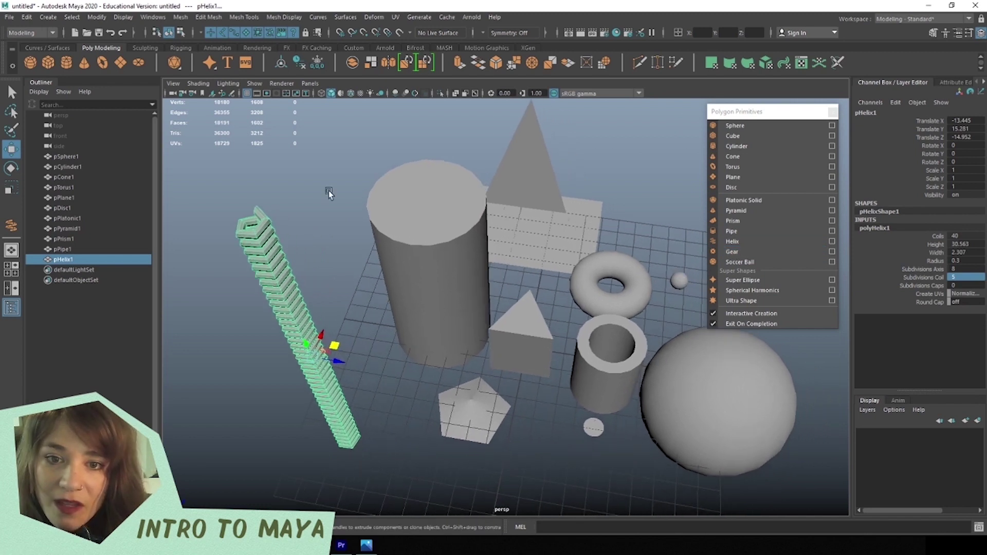
Add a gear primitive, move it down beside the pentagon and frame it.
click(743, 252)
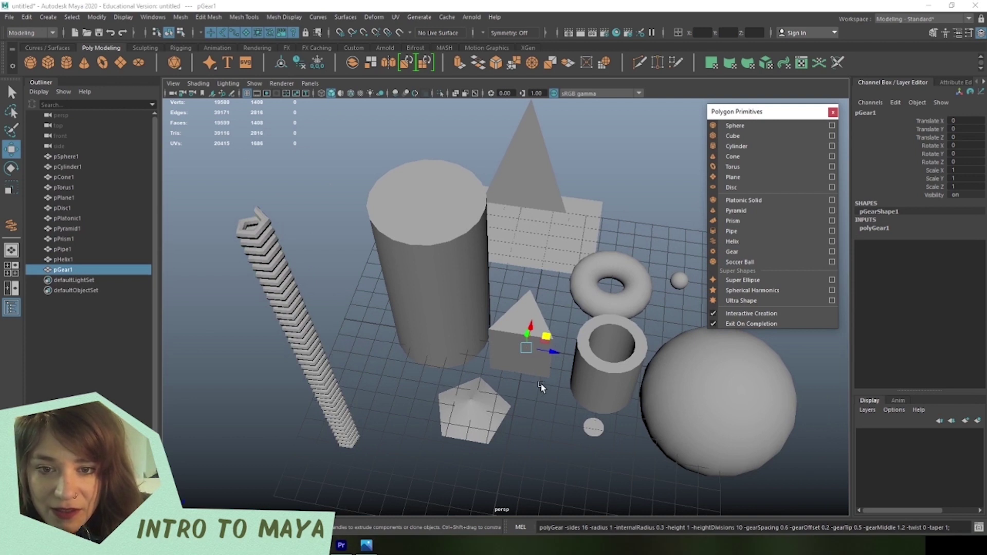
drag(526, 347, 554, 457)
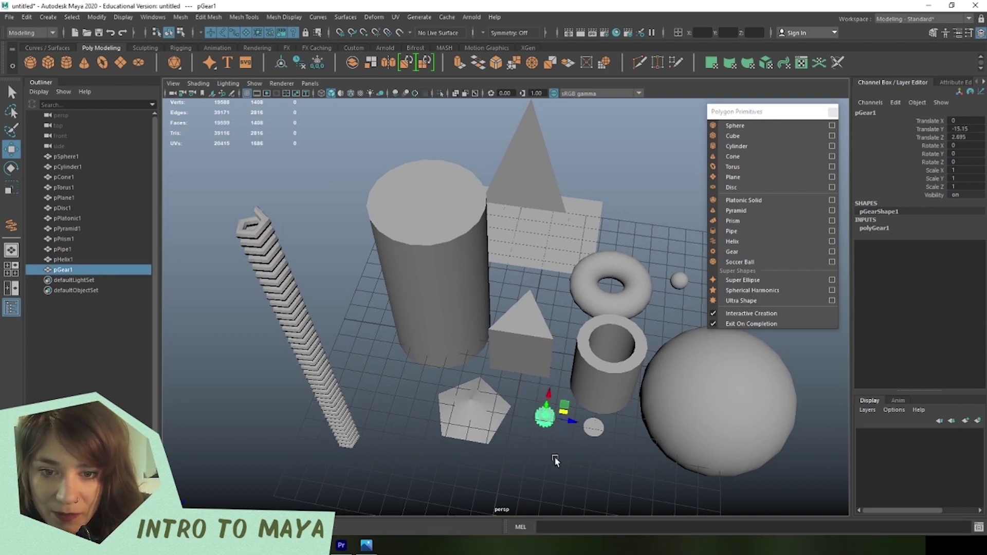
scroll(441, 375, up, 5)
key(f)
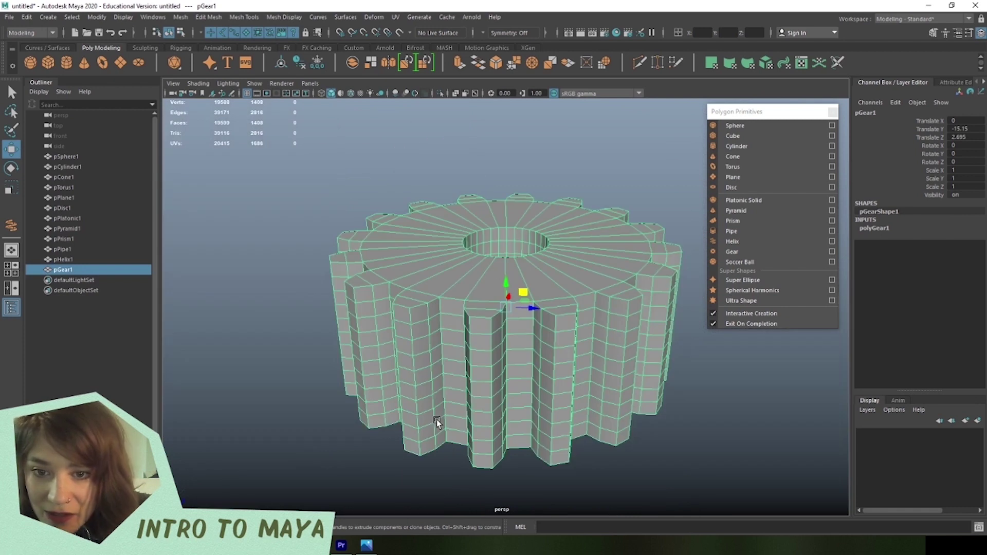
Set the polyGear1 gear to 5 sides after trying 20 and 100.
click(880, 228)
click(954, 235)
text(20)
key(Return)
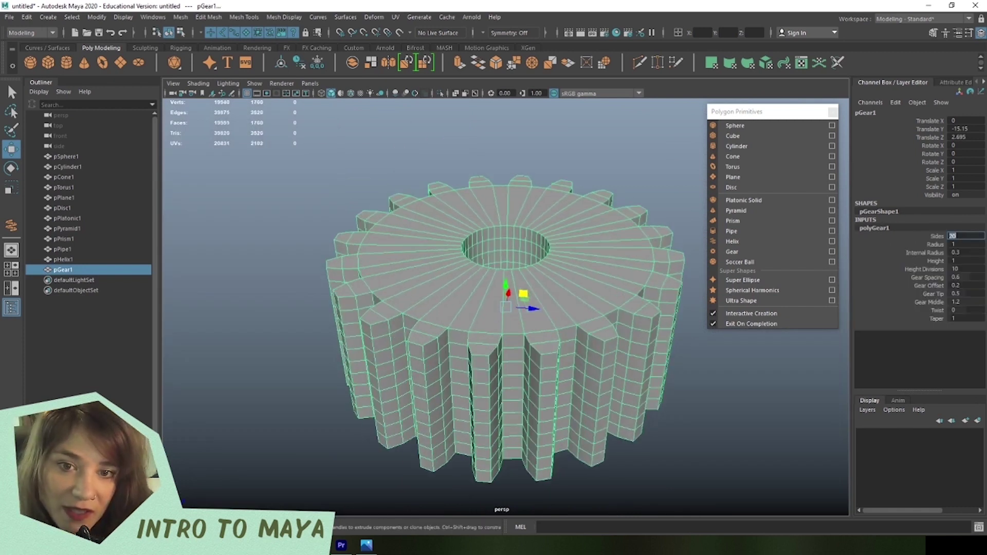
text(10)
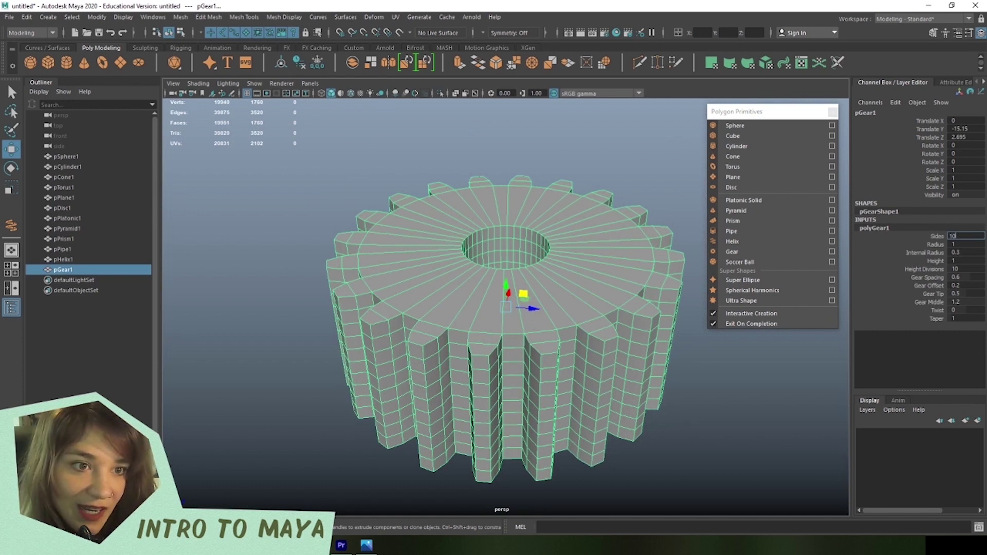
text(0)
key(Return)
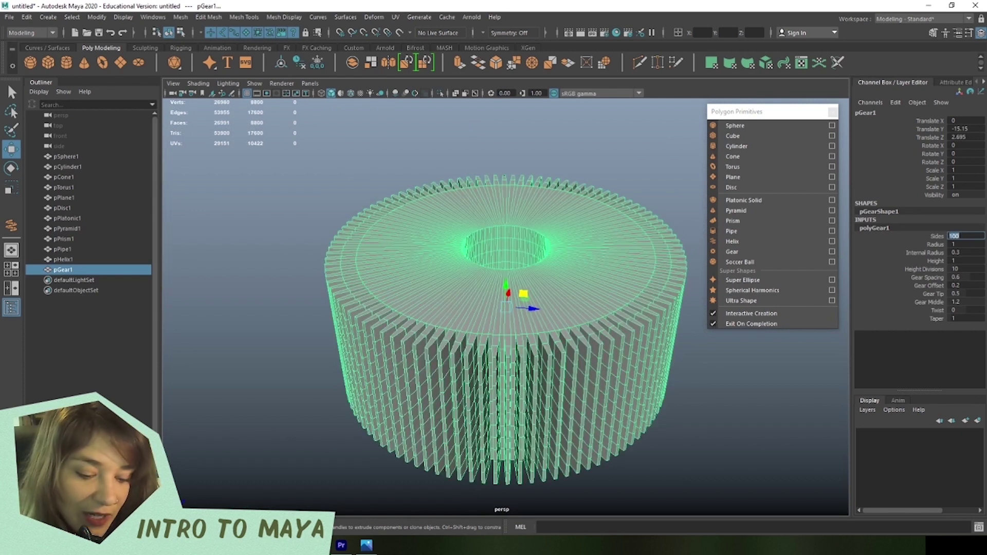
text(5)
key(Return)
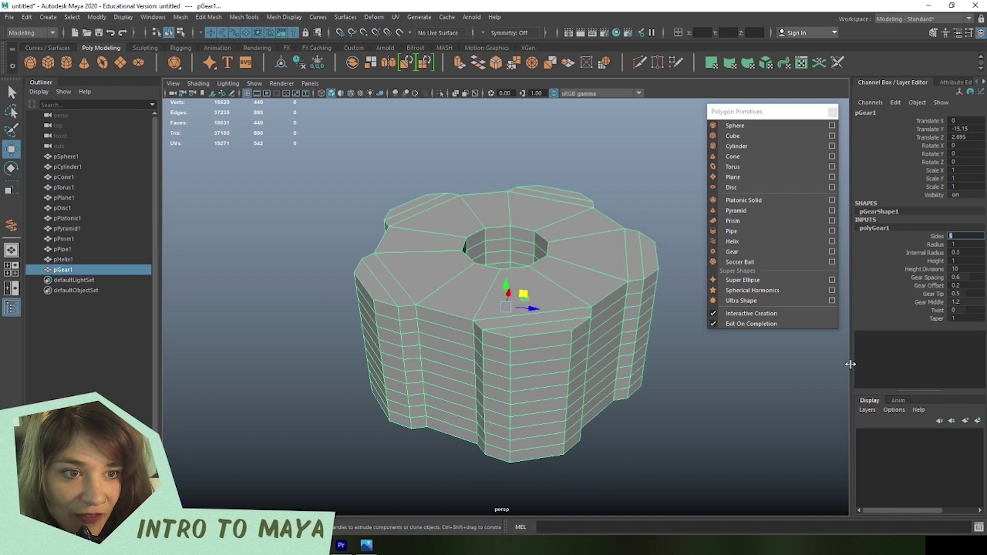
Set the gear's radius to 1.5 and internal radius to 1.
click(968, 244)
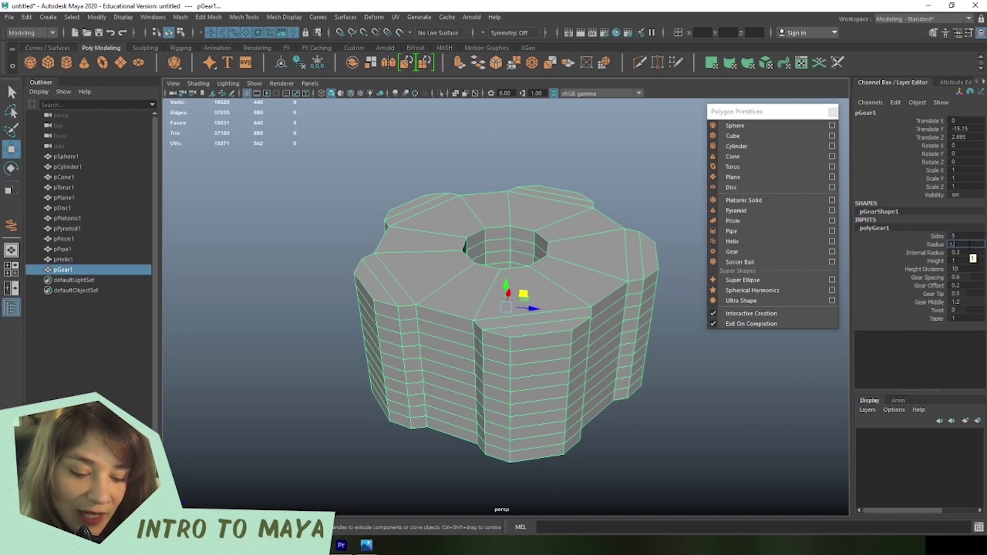
text(.5)
key(Return)
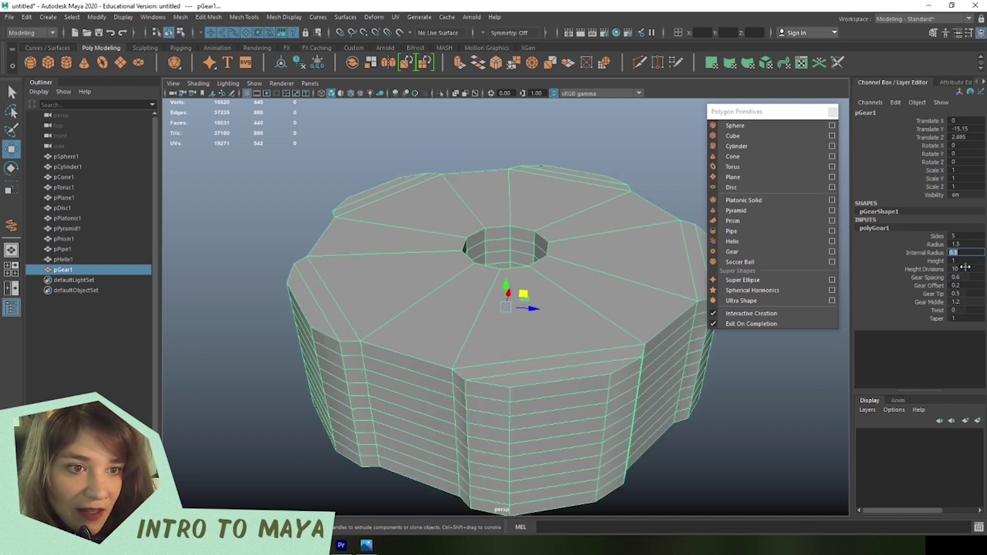
click(966, 253)
text(1)
key(Return)
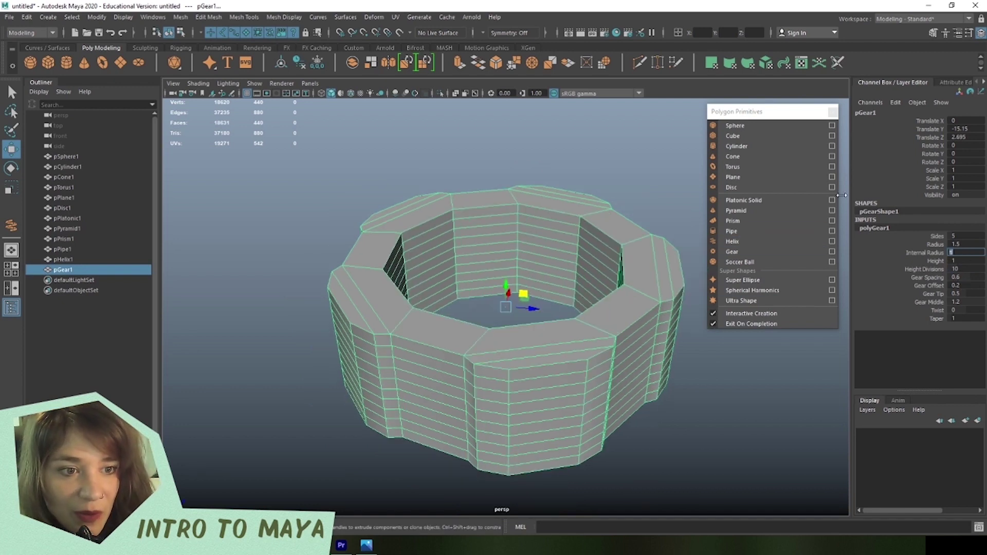
Give the gear a twist of 100 and view it from the side.
click(961, 310)
text(1)
key(Return)
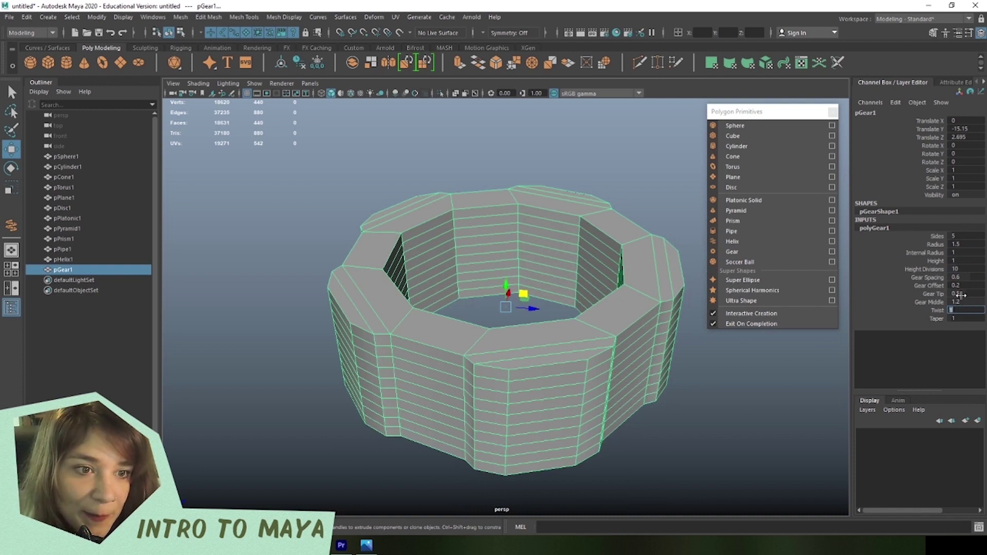
key(Return)
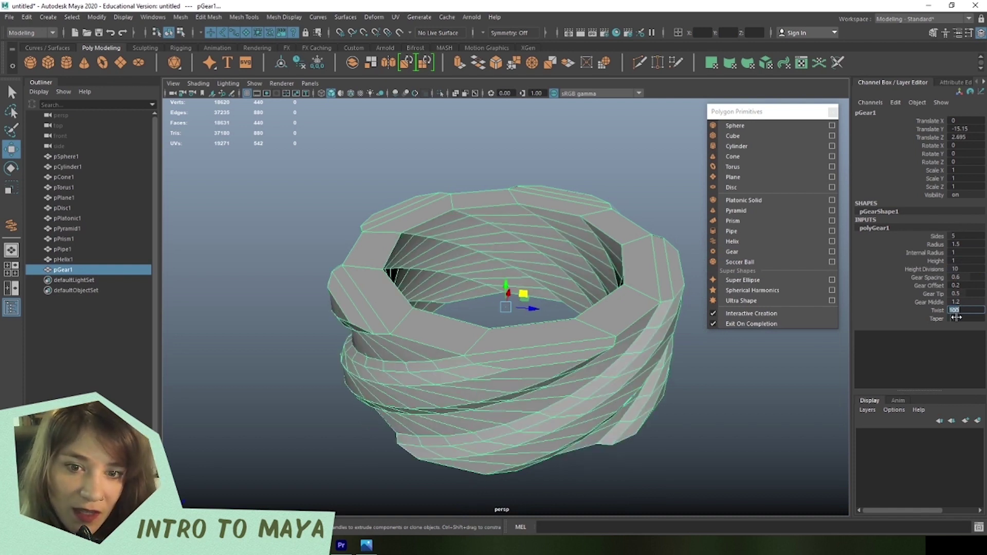
alt+drag(648, 455, 651, 441)
click(974, 318)
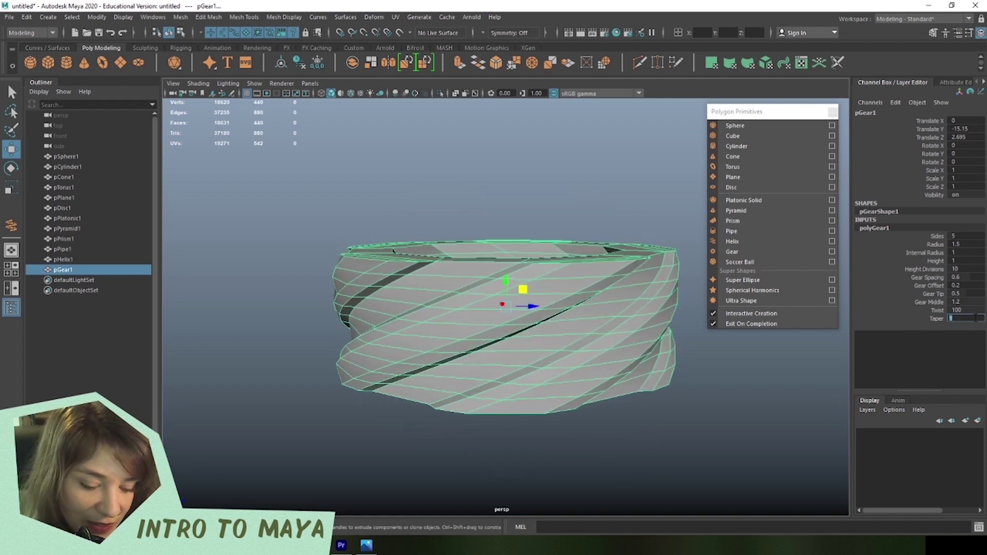
Try gear taper values of 10 and then 1.
text(10)
key(Return)
alt+drag(399, 236, 467, 325)
scroll(481, 306, up, 3)
click(965, 319)
text(1)
key(Return)
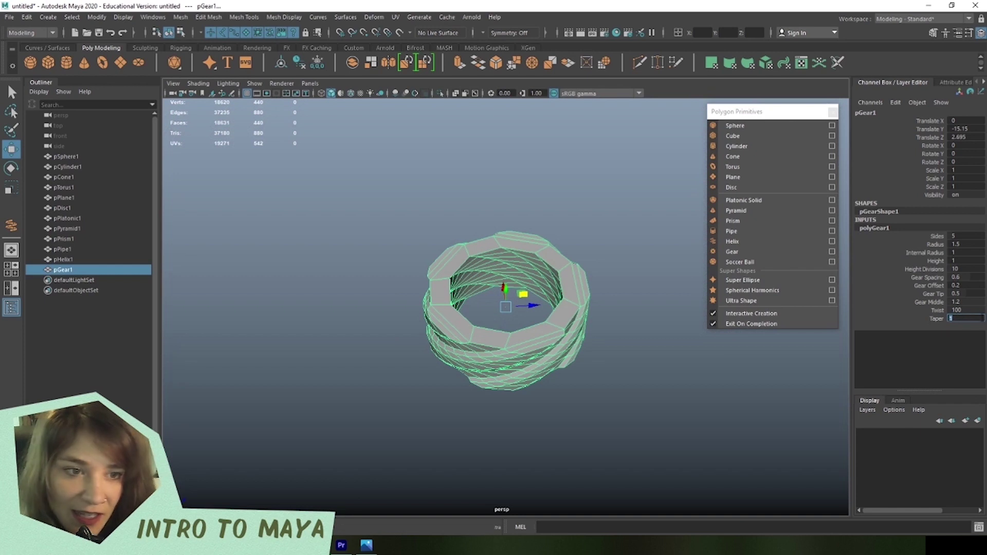
Settle the gear's taper at 1.5 after trying 0.5.
text(0.5)
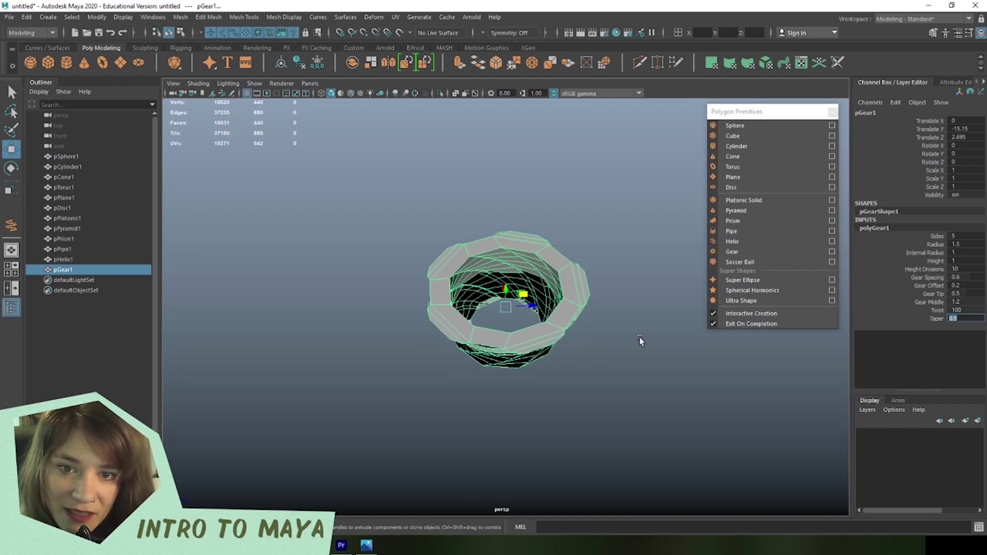
key(Return)
scroll(541, 325, up, 1)
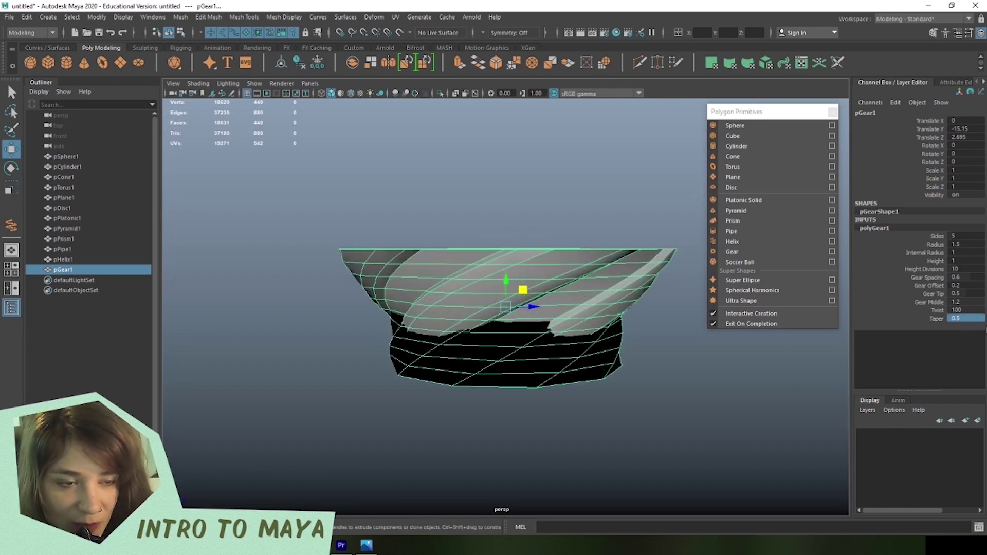
double_click(971, 319)
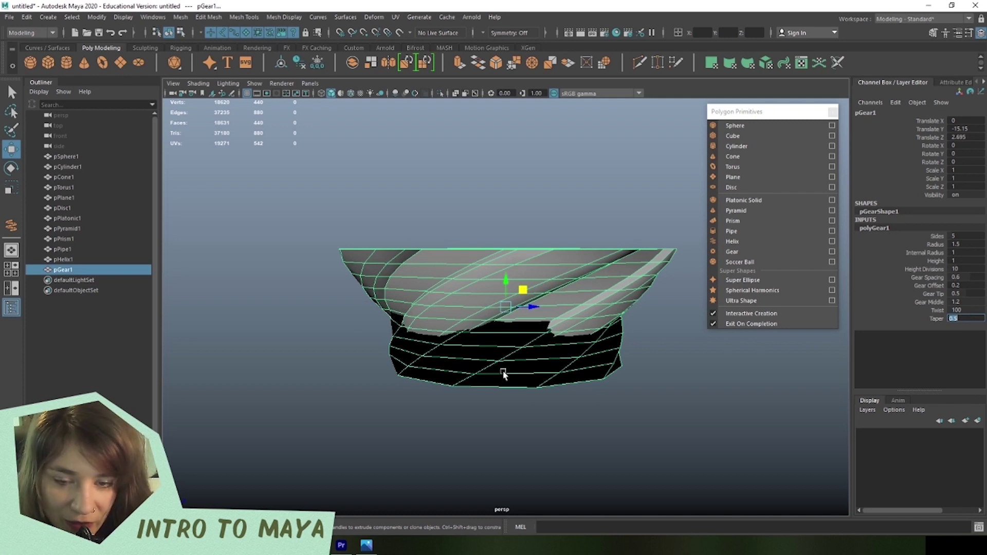
scroll(503, 370, up, 3)
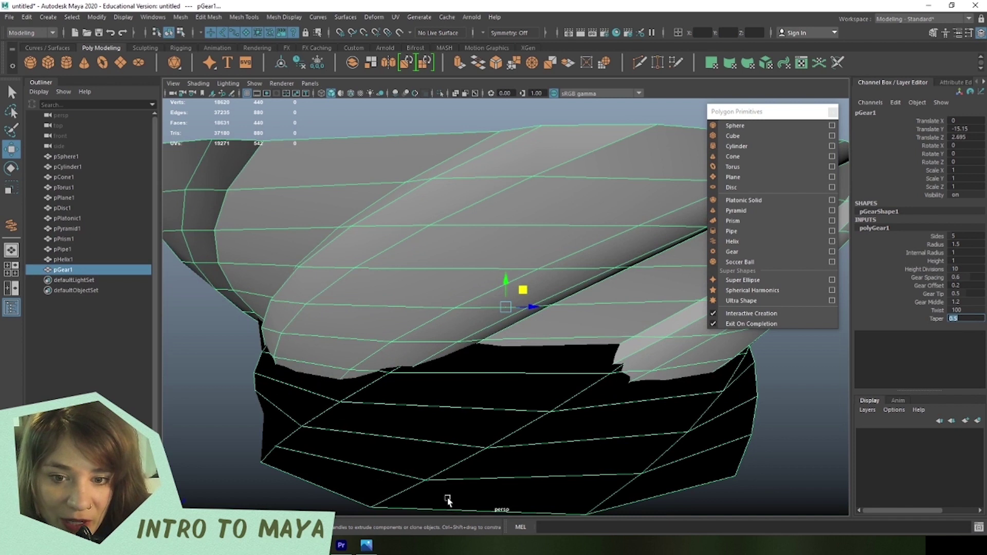
scroll(507, 445, down, 5)
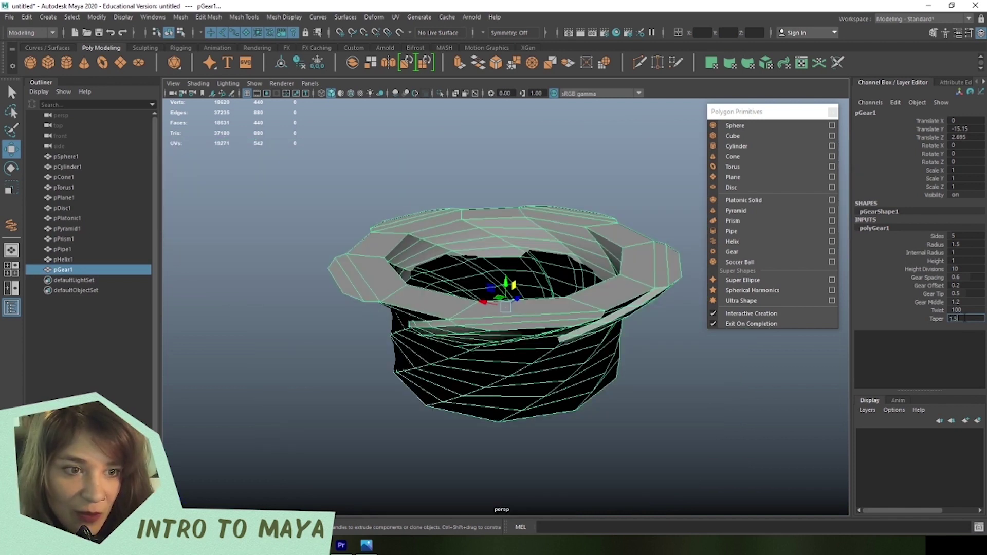
key(Return)
Tumble from a low side view to a top-down view of all primitives.
click(293, 257)
alt+drag(293, 258, 382, 331)
scroll(527, 314, up, 3)
click(527, 314)
click(437, 260)
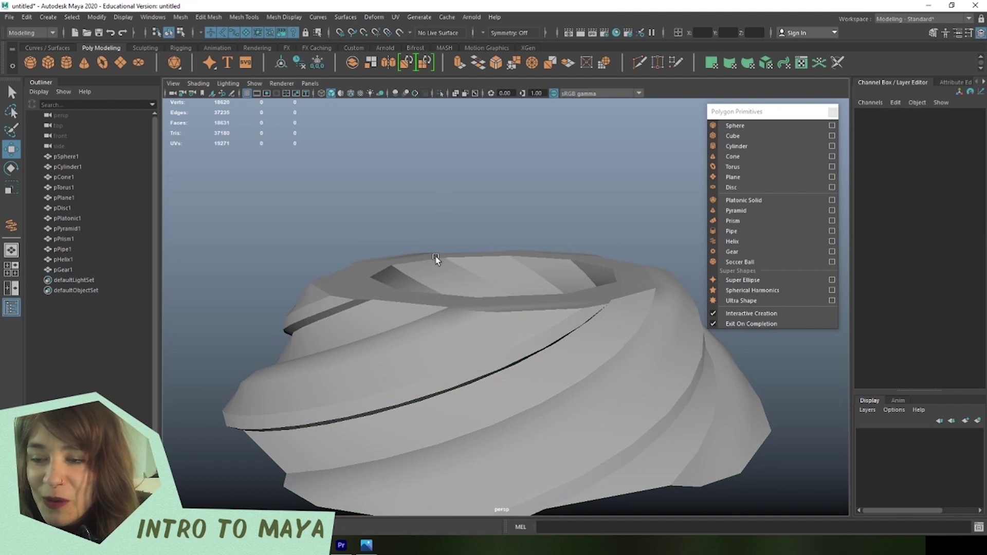
scroll(479, 273, down, 5)
alt+drag(479, 273, 602, 201)
scroll(540, 331, up, 5)
scroll(539, 319, up, 5)
scroll(603, 201, up, 3)
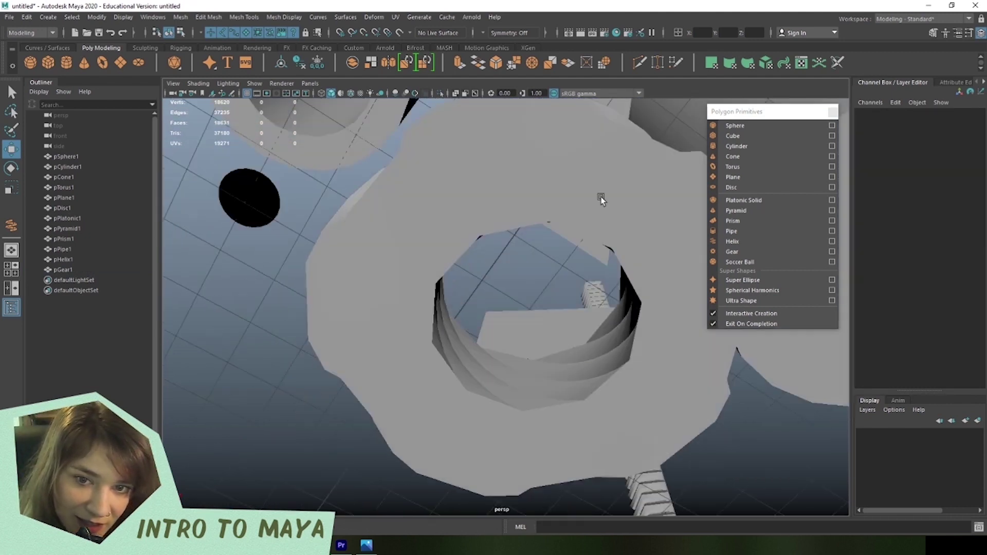
scroll(602, 201, down, 5)
Select the tapered gear and orbit to a side view of it.
click(635, 392)
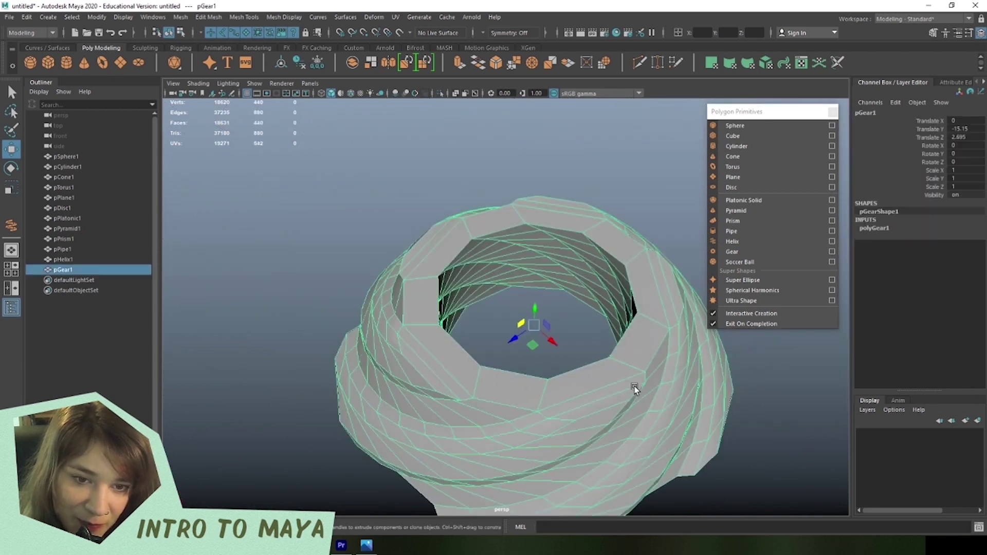
scroll(635, 393, down, 3)
alt+drag(635, 393, 571, 288)
scroll(368, 363, up, 5)
Pick a single gear face in face mode, then return to object mode.
right_drag(341, 220, 342, 255)
click(352, 252)
scroll(530, 390, down, 5)
right_drag(529, 269, 615, 198)
Create a soccer ball primitive and find open grid space for it.
alt+drag(619, 330, 697, 343)
click(739, 262)
alt+drag(465, 355, 515, 155)
Place the soccer ball by the small sphere, then add and lower a super shape.
drag(522, 408, 576, 411)
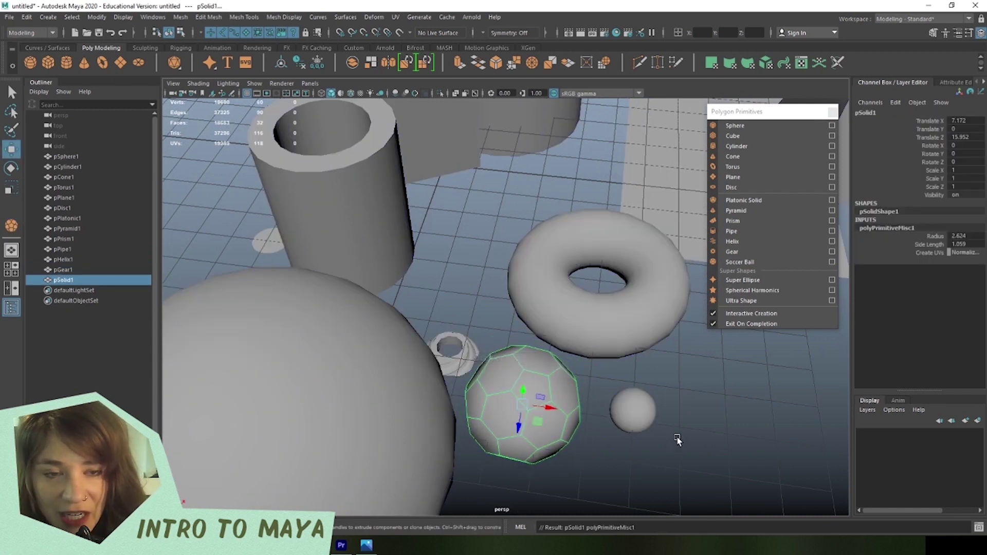
click(746, 290)
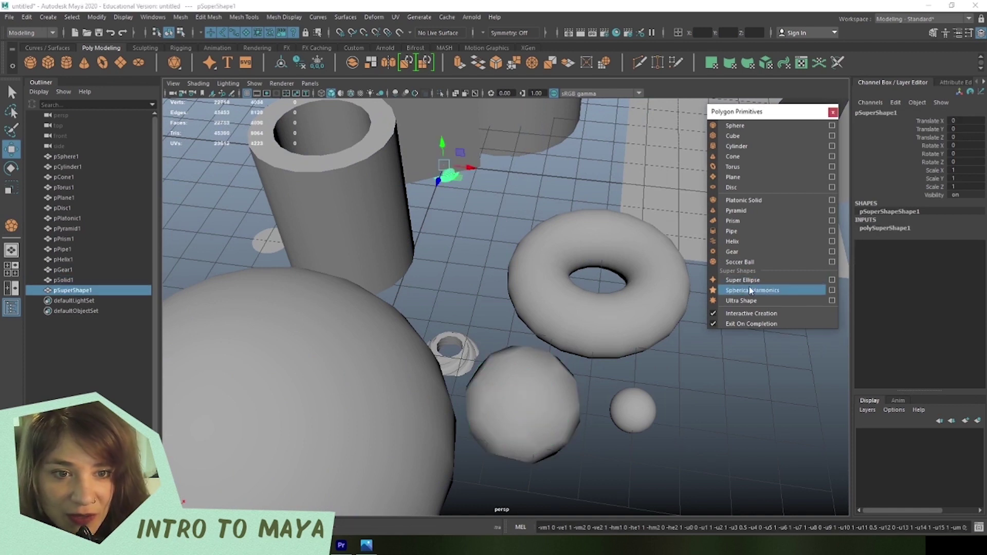
drag(433, 183, 469, 276)
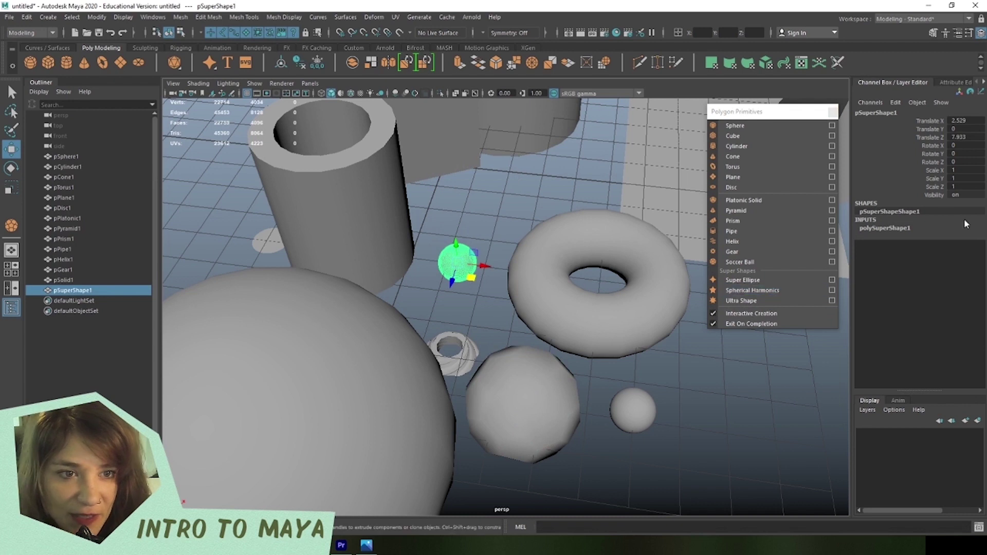
click(895, 228)
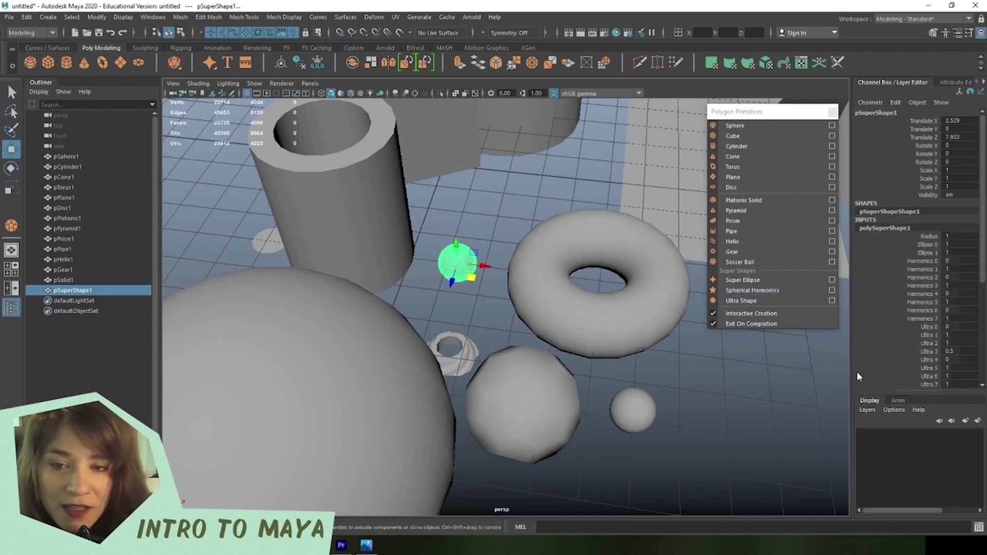
Zoom in close on the super shape, then pull back to all primitives.
alt+right_drag(580, 311, 485, 339)
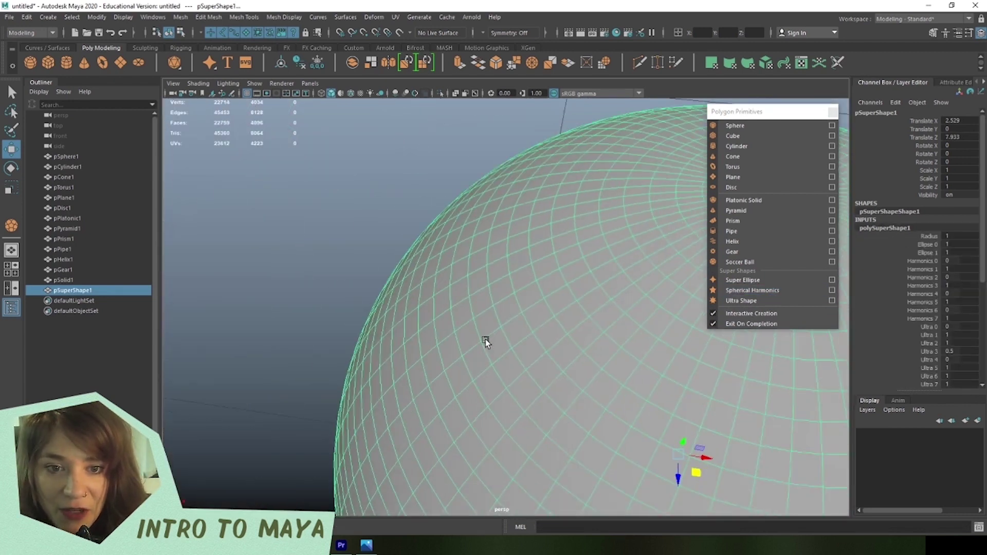
alt+drag(486, 340, 412, 267)
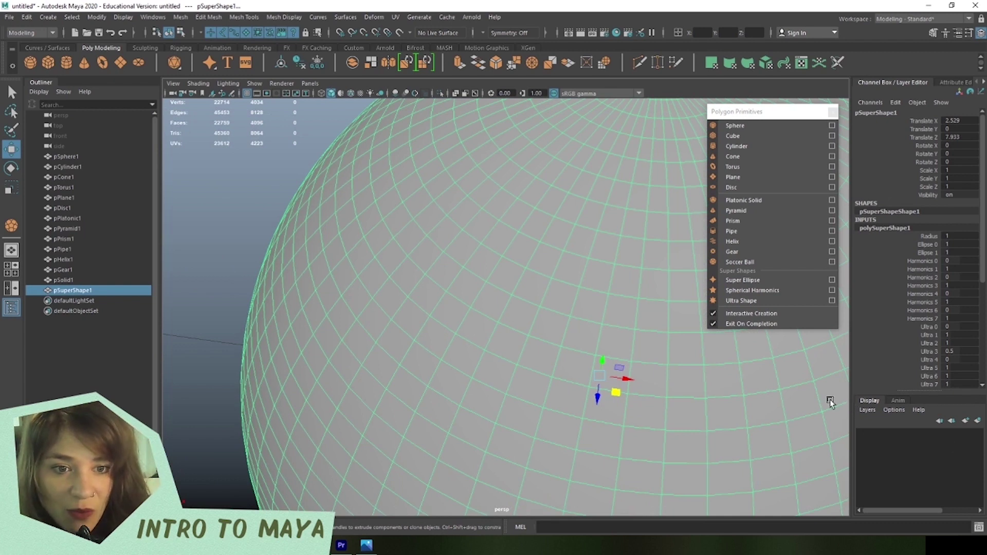
alt+right_drag(830, 400, 488, 321)
alt+drag(489, 320, 454, 334)
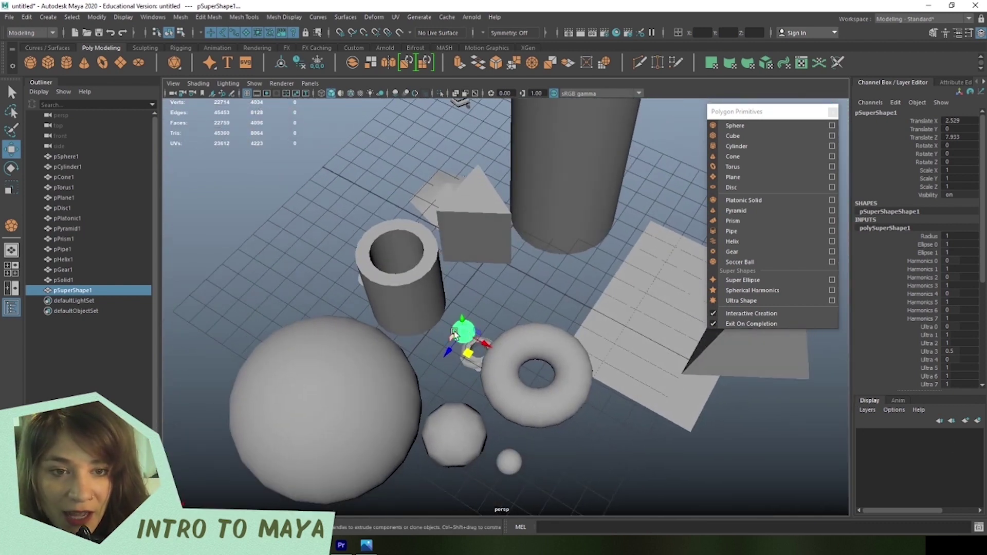
alt+right_drag(563, 401, 447, 365)
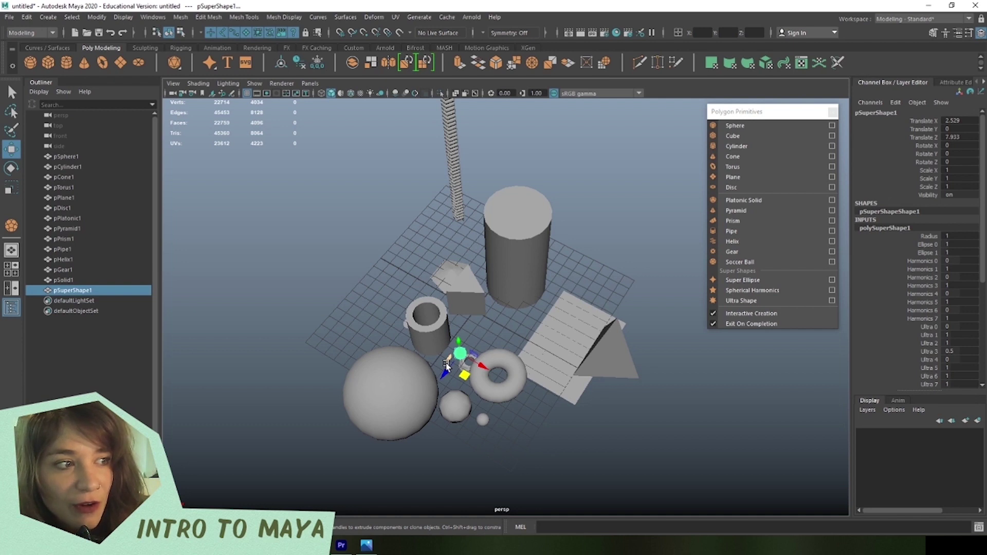
Marquee-select the primitives in the viewport, retrying several times.
drag(294, 167, 722, 435)
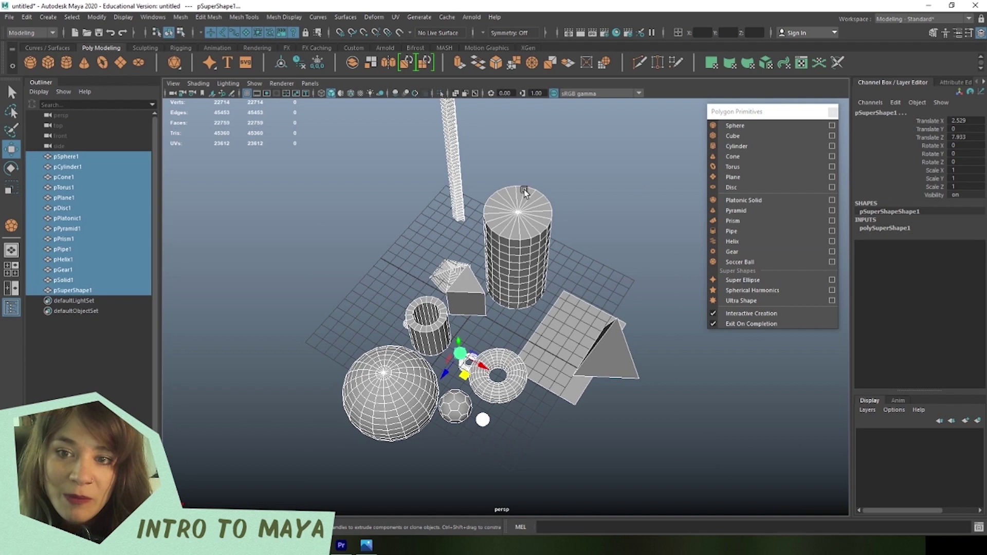
drag(251, 165, 711, 468)
drag(213, 194, 472, 295)
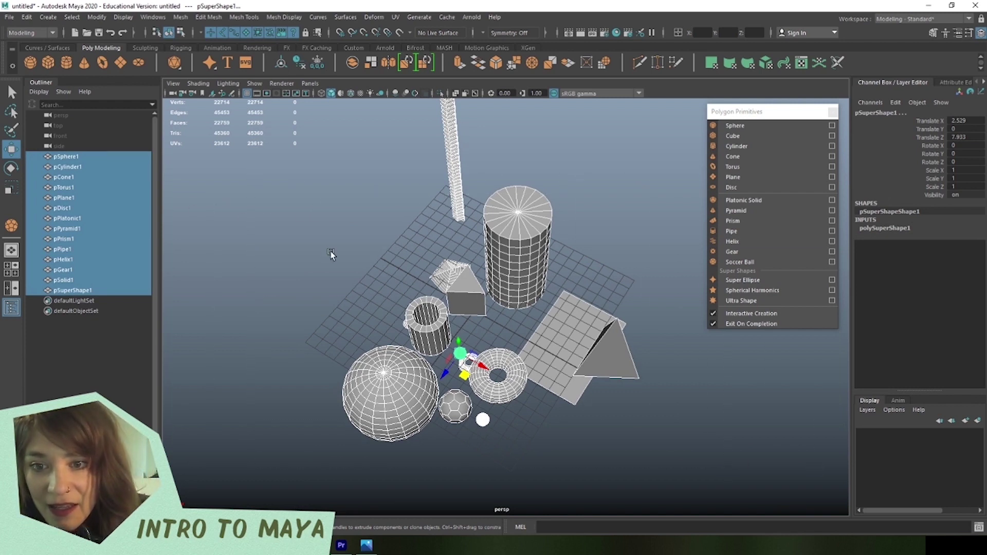
click(332, 255)
drag(313, 161, 839, 493)
click(733, 457)
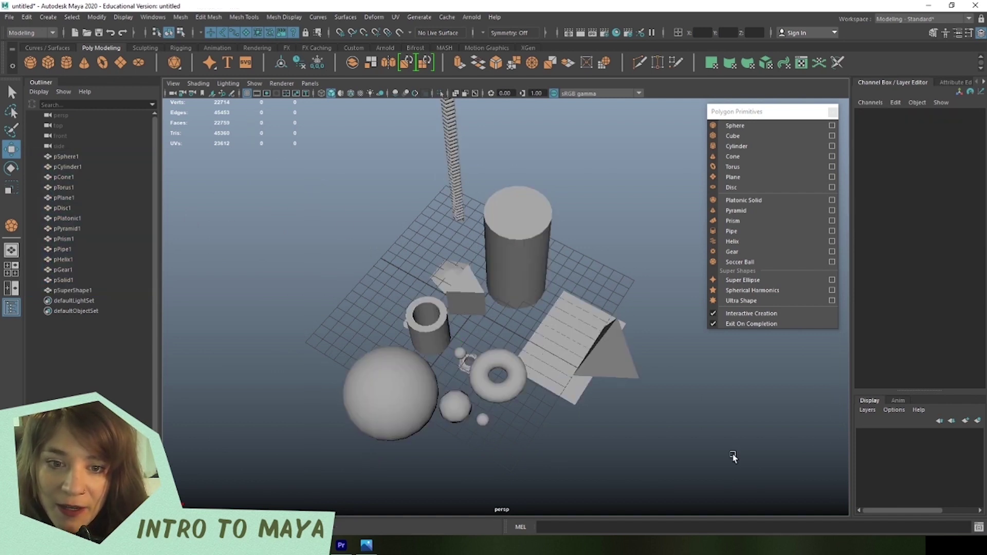
drag(332, 404, 689, 156)
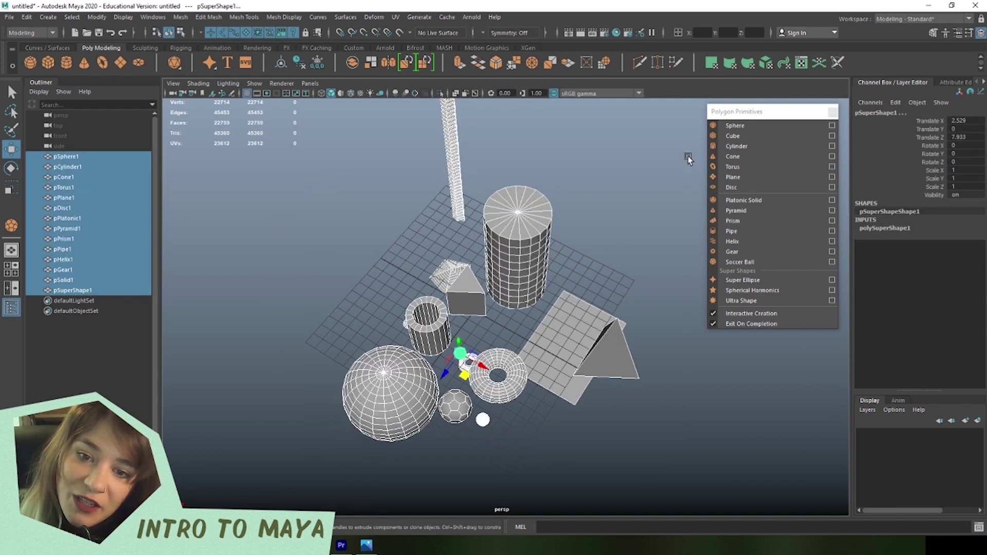
Step through the Outliner objects to pCylinder1, then marquee-select all primitives and delete them.
click(82, 290)
click(82, 280)
click(82, 270)
click(84, 260)
click(83, 249)
click(82, 238)
click(82, 228)
click(83, 218)
click(82, 208)
click(83, 198)
click(82, 187)
click(82, 167)
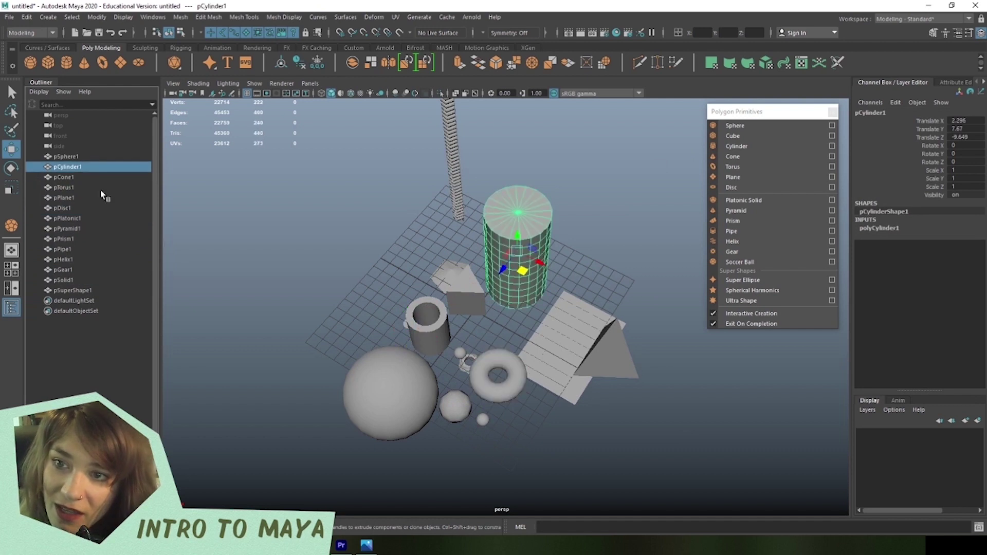
drag(281, 163, 777, 549)
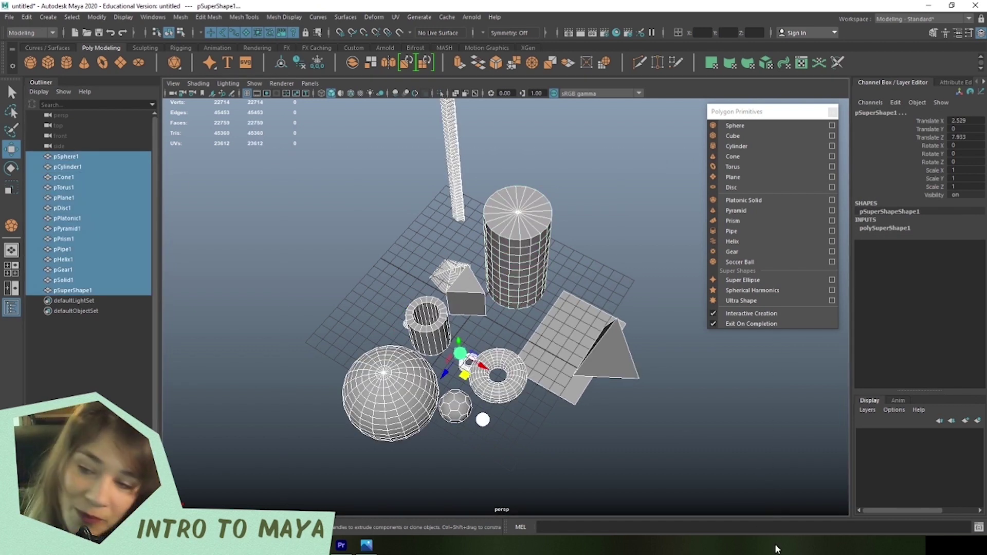
key(Delete)
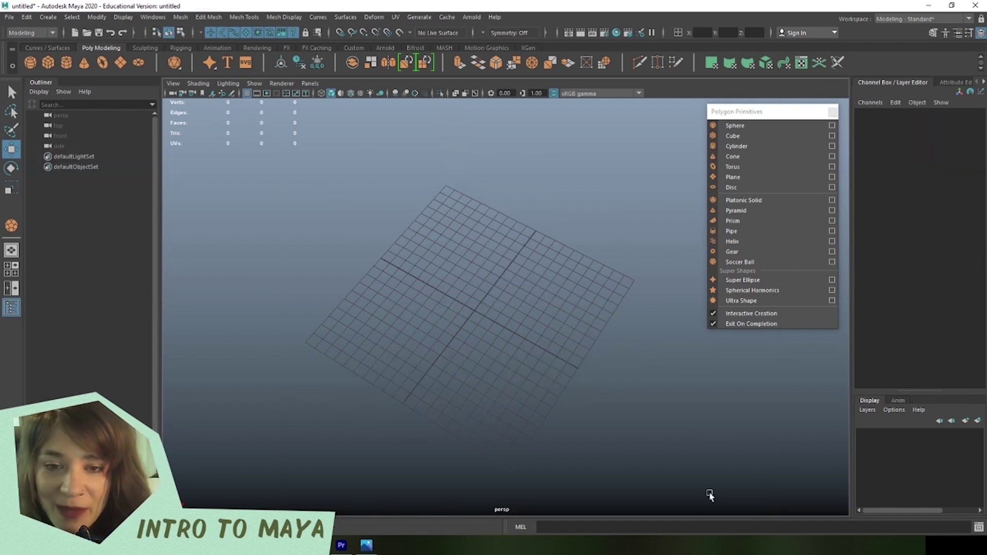
Open the toy-train reference photo, shrinking and panning it to show the whole train.
alt+drag(535, 396, 856, 460)
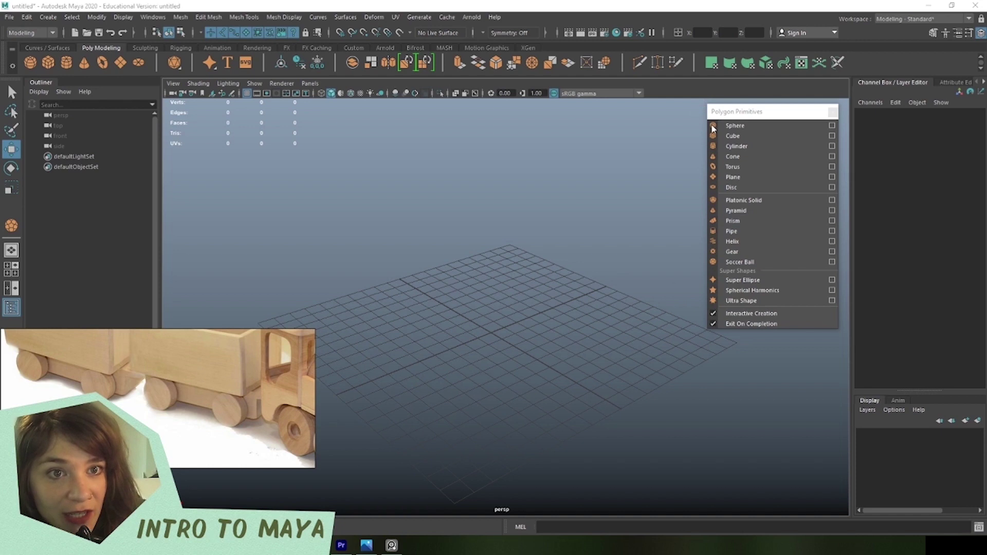
click(825, 116)
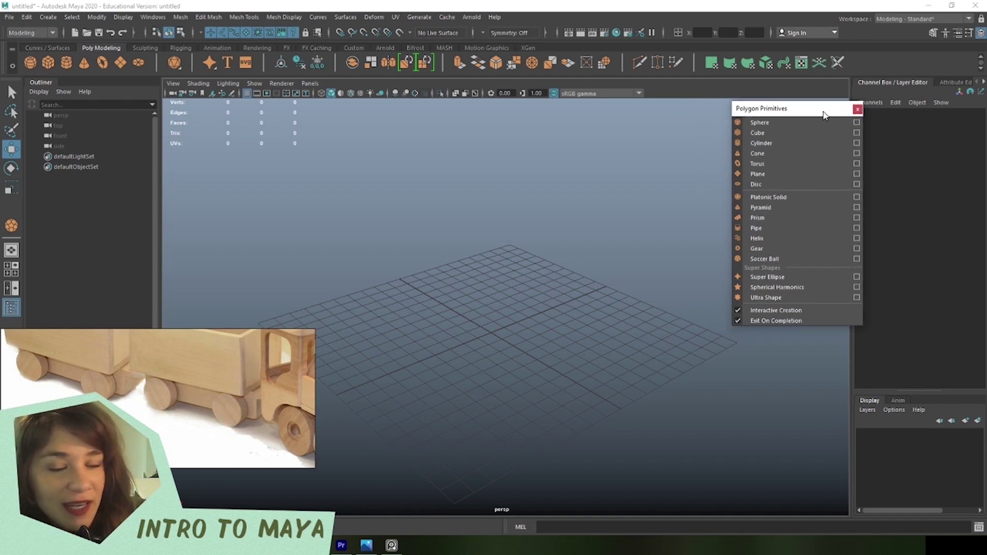
click(232, 412)
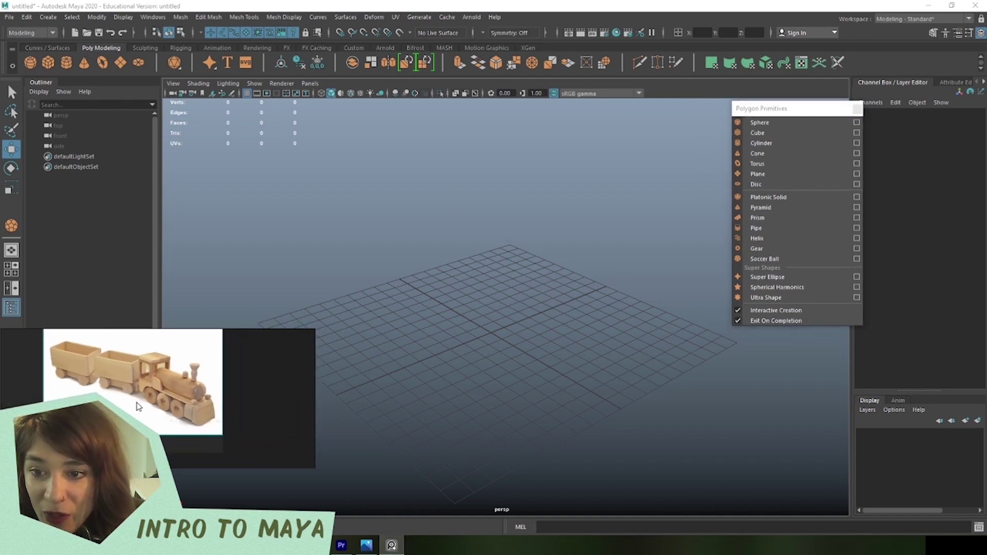
drag(314, 466, 297, 443)
drag(258, 401, 196, 403)
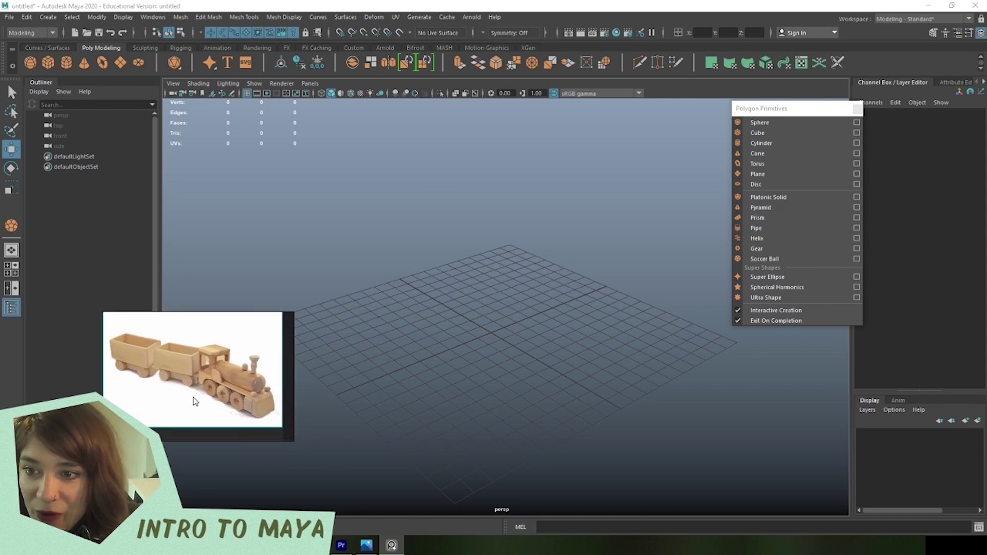
drag(293, 443, 286, 438)
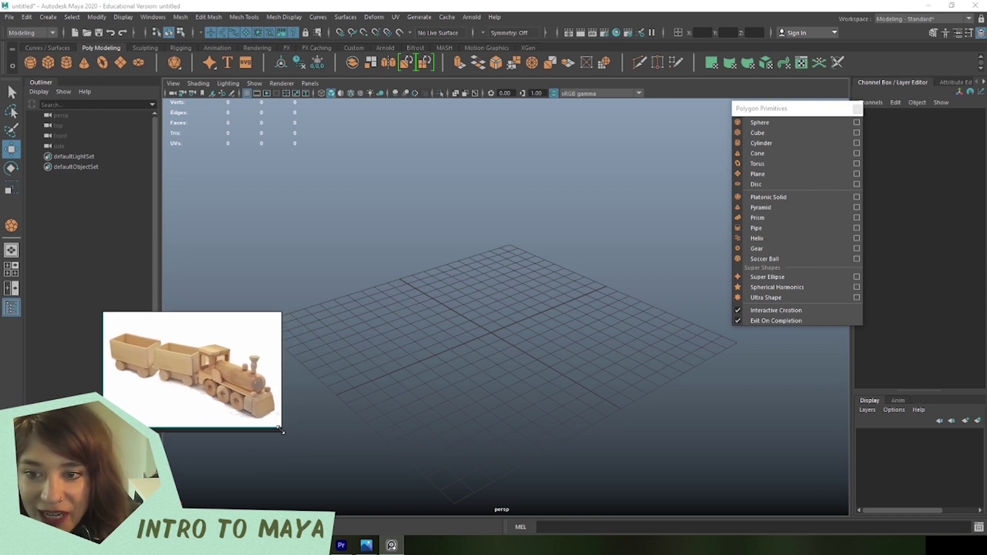
Park the reference photo at the lower right and return focus to the 3D scene.
drag(257, 352, 202, 385)
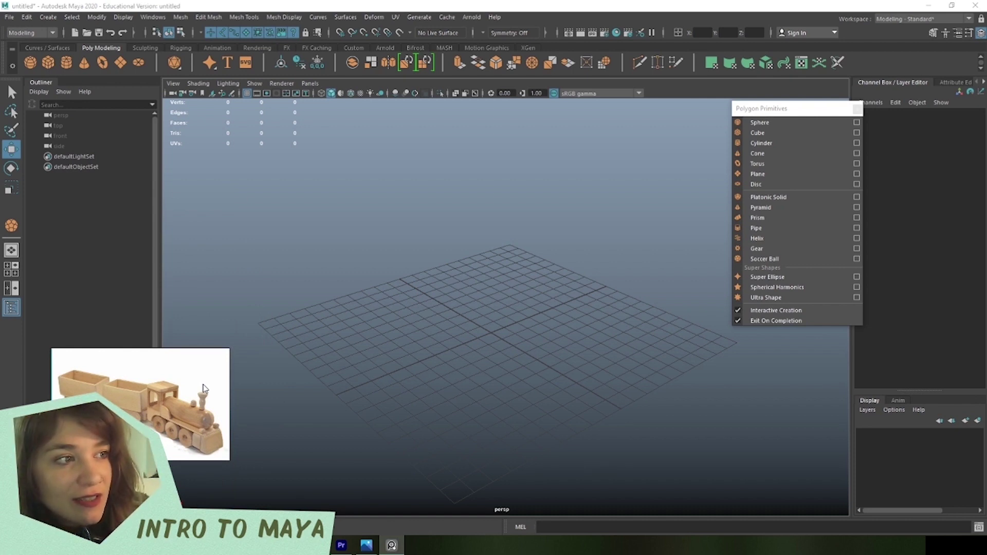
drag(203, 385, 604, 266)
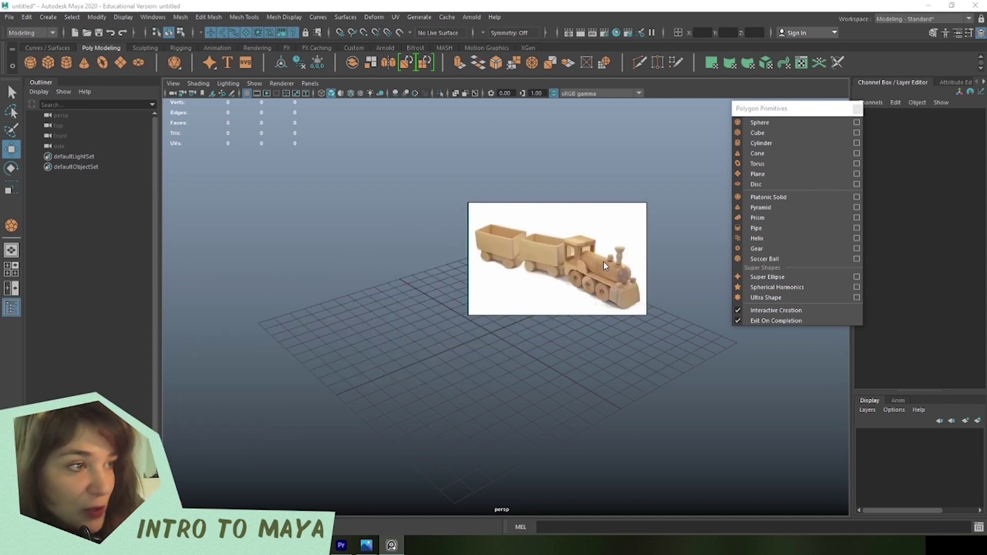
drag(605, 265, 863, 452)
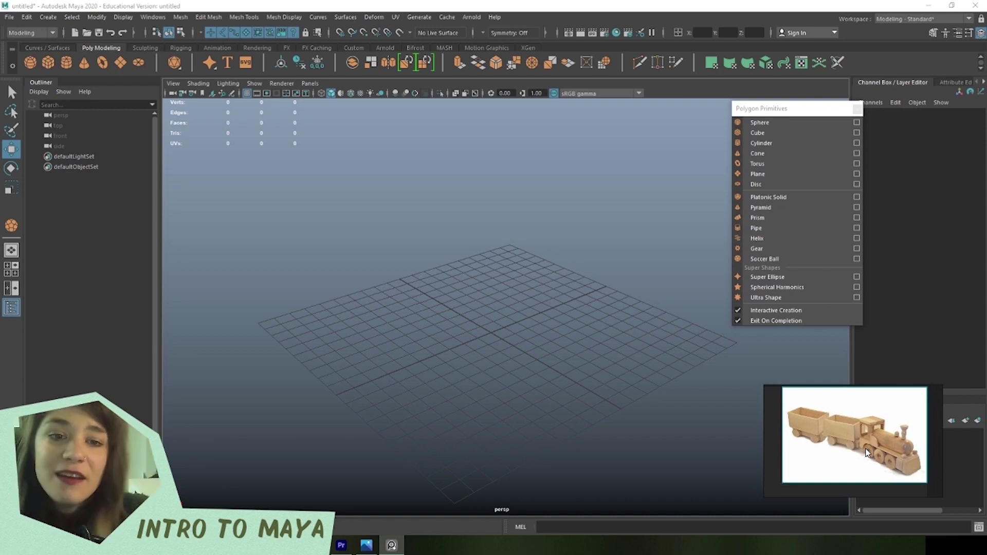
right_click(877, 418)
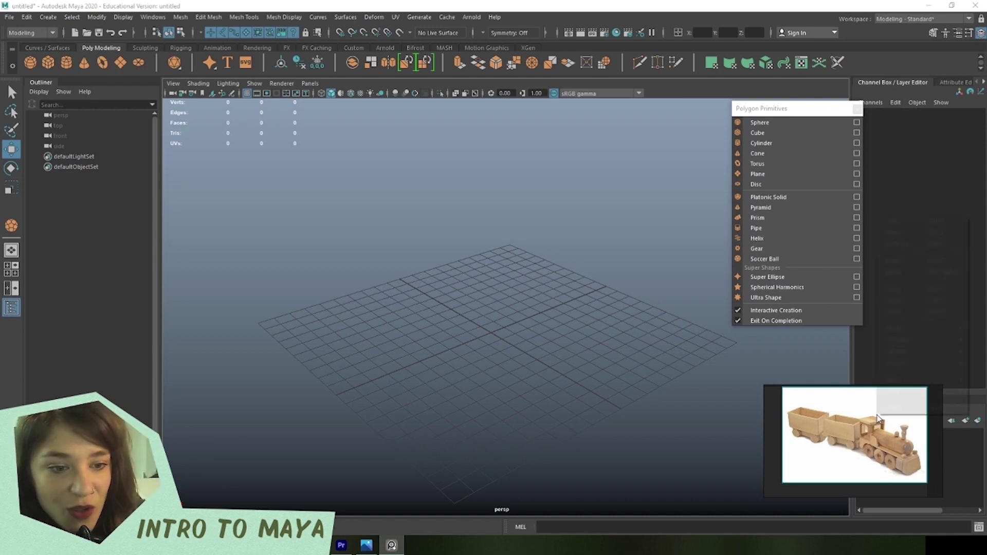
mouse_move(881, 331)
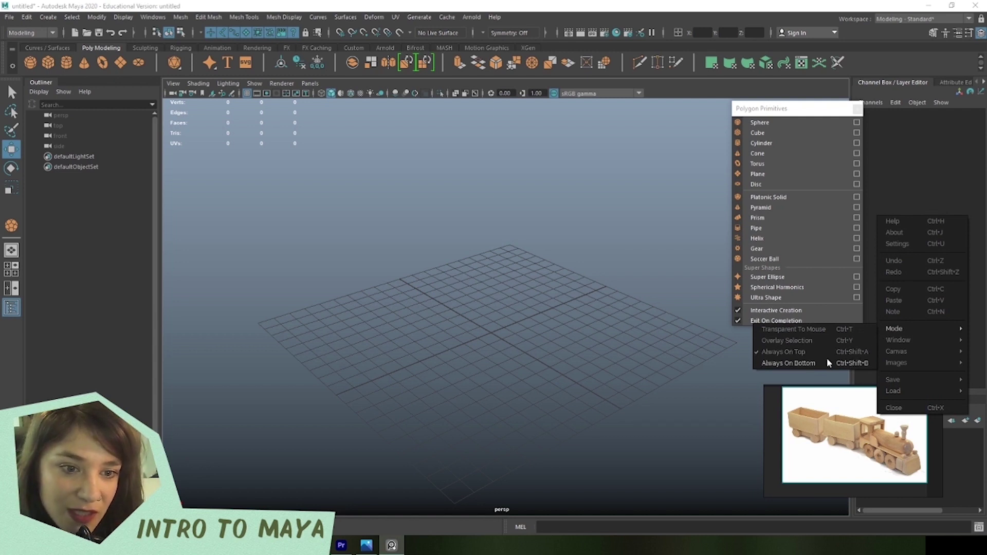
click(585, 379)
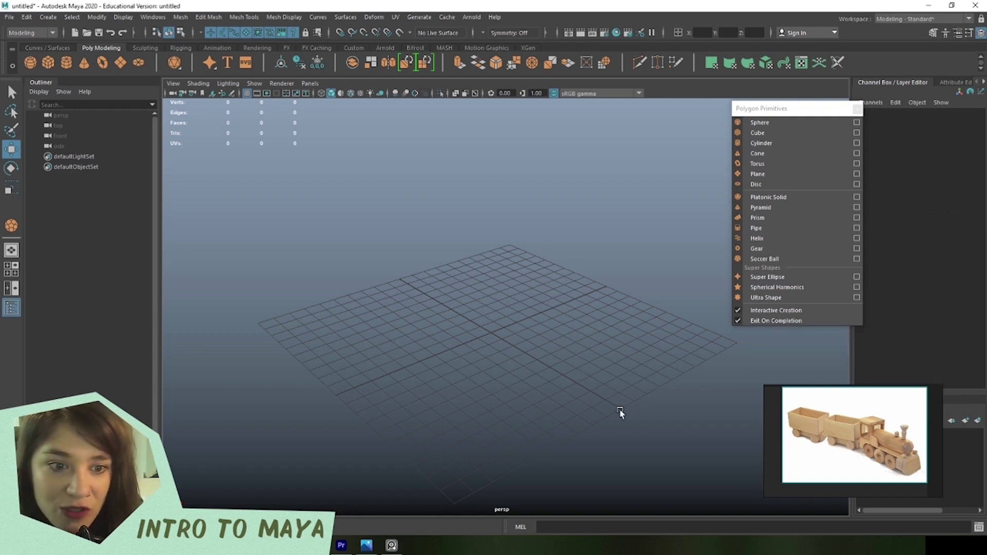
scroll(845, 437, up, 1)
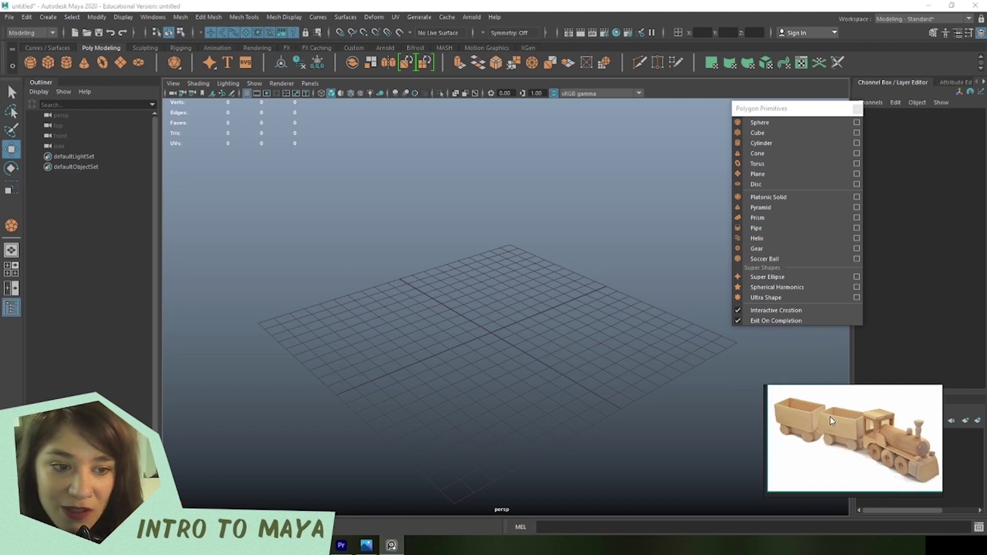
drag(782, 108, 786, 107)
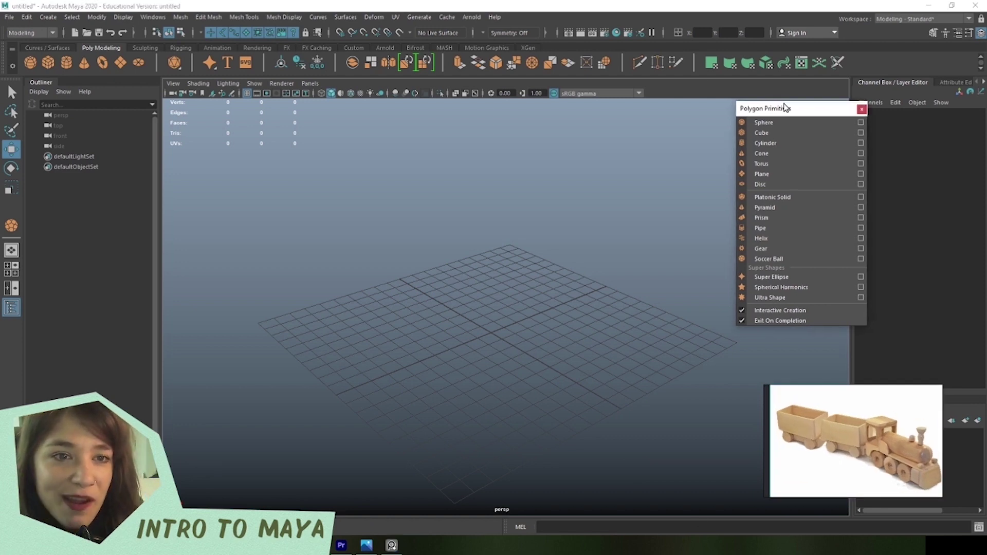
click(383, 291)
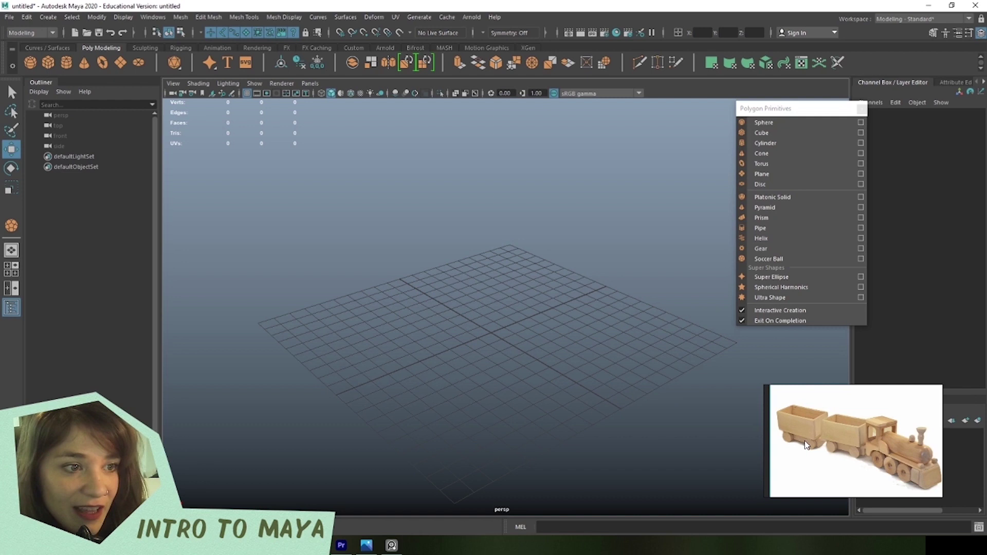
Interactively draw a cube on the grid and drag it into three depth subdivisions.
click(761, 133)
alt+drag(594, 201, 510, 319)
drag(235, 250, 441, 335)
drag(826, 110, 804, 89)
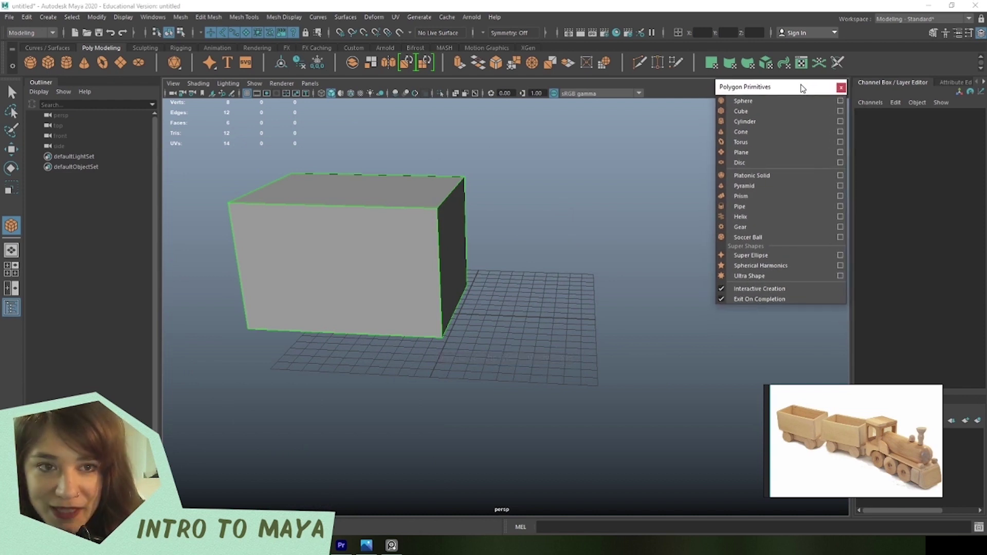
alt+drag(370, 222, 380, 318)
click(841, 87)
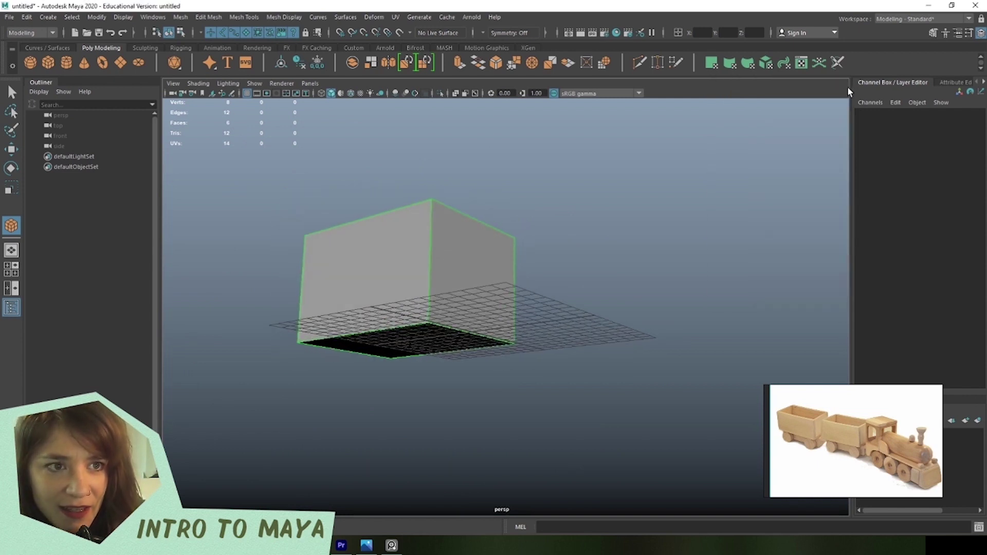
click(952, 82)
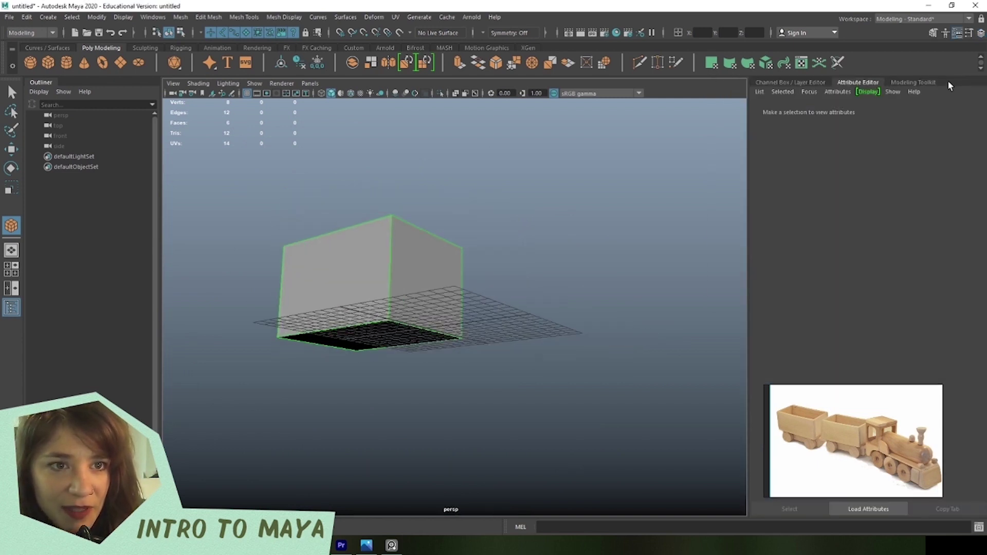
click(771, 83)
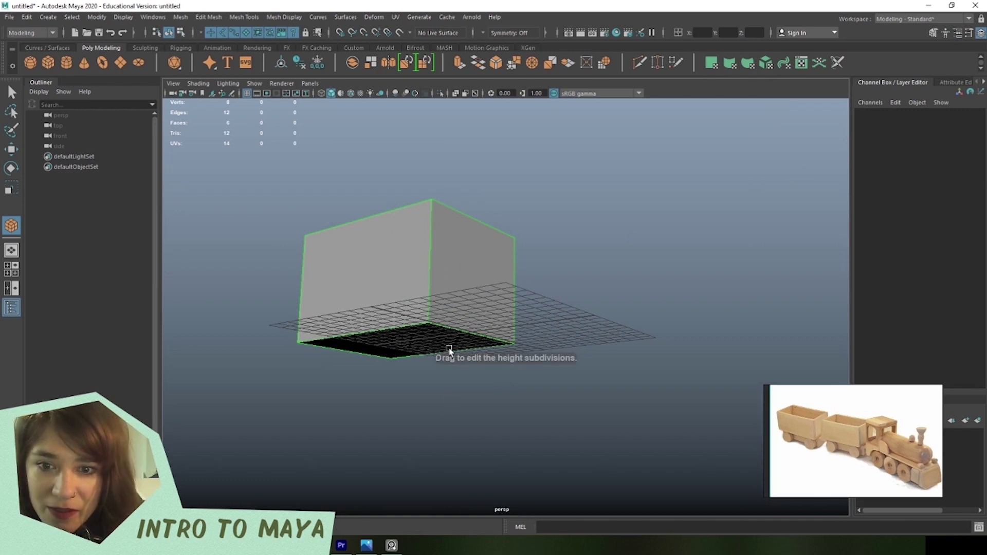
drag(513, 286, 430, 294)
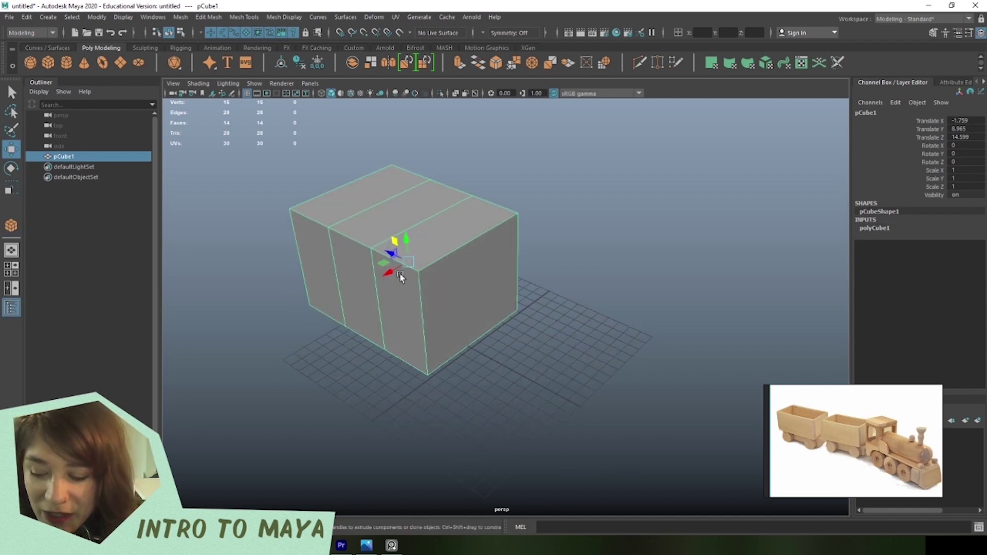
Reselect pCube1 and set its polyCube1 Subdivisions Depth to 1.
key(q)
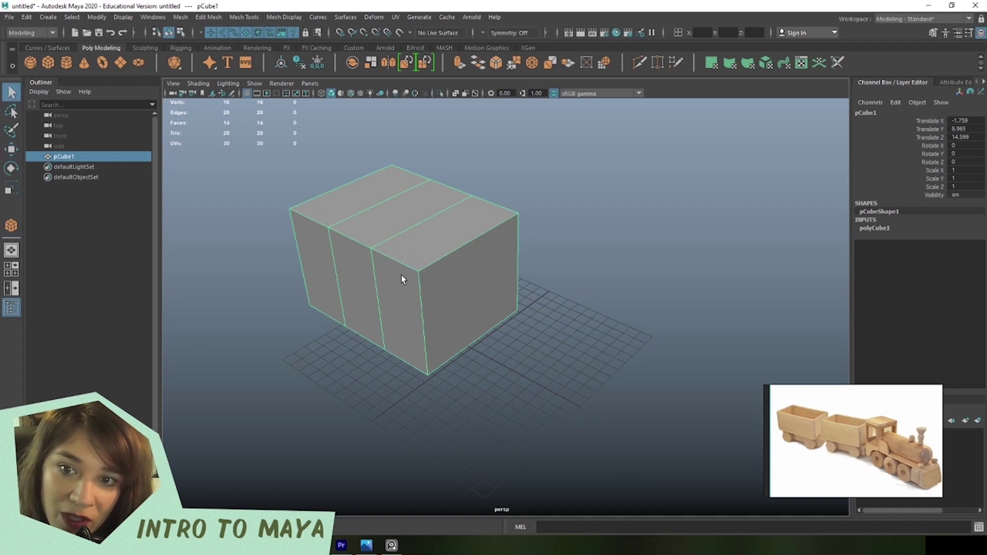
click(558, 325)
click(480, 288)
click(877, 228)
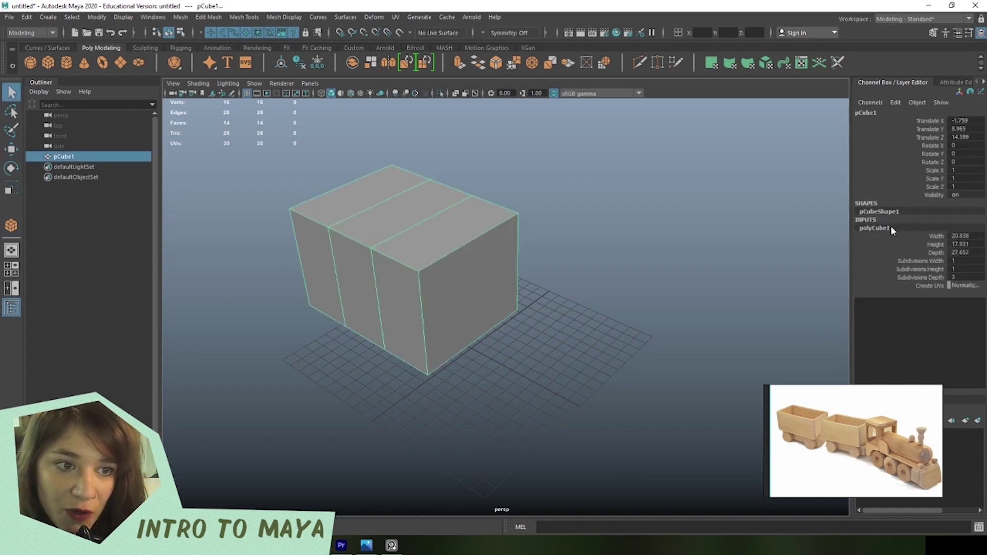
double_click(966, 277)
text(1)
key(Return)
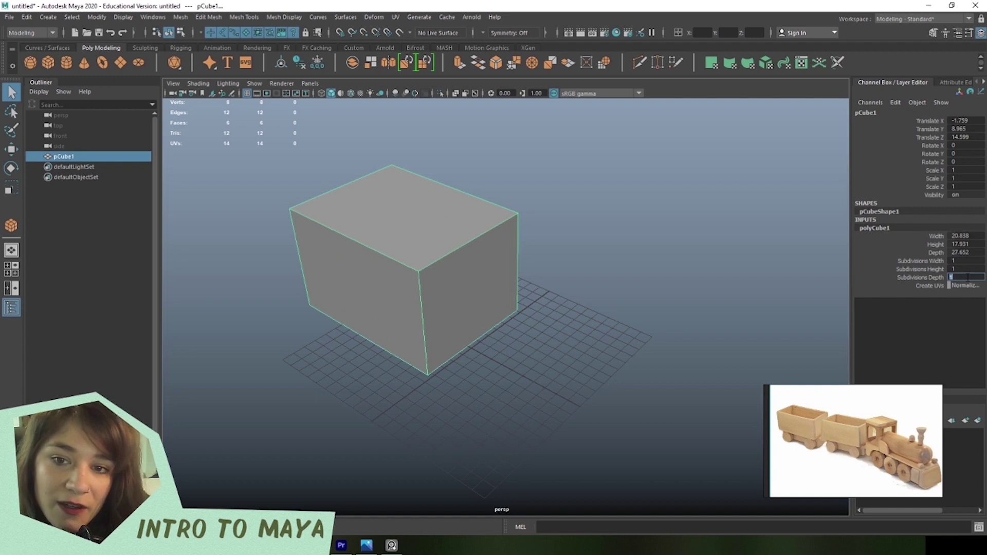
alt+middle_drag(522, 314, 558, 341)
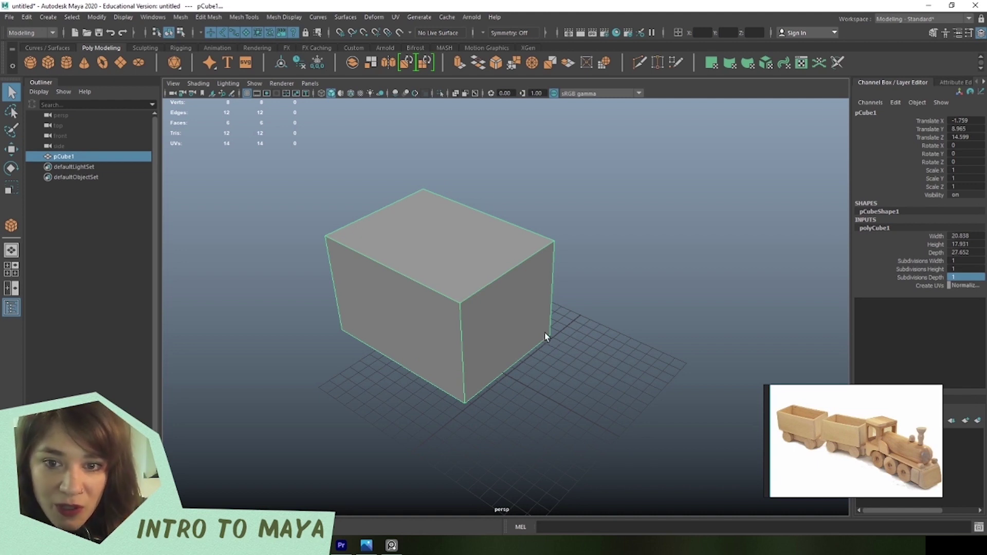
alt+drag(496, 352, 526, 352)
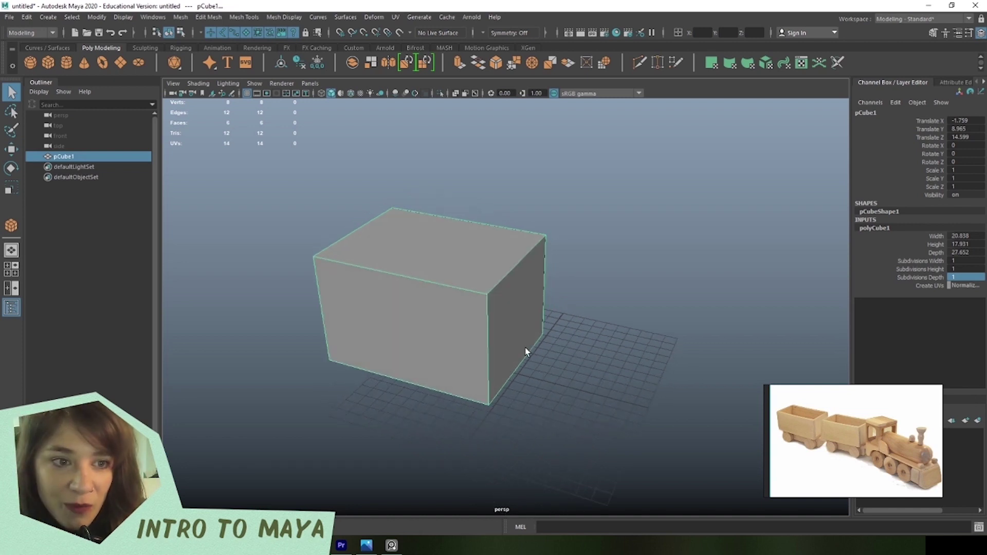
alt+drag(482, 331, 424, 366)
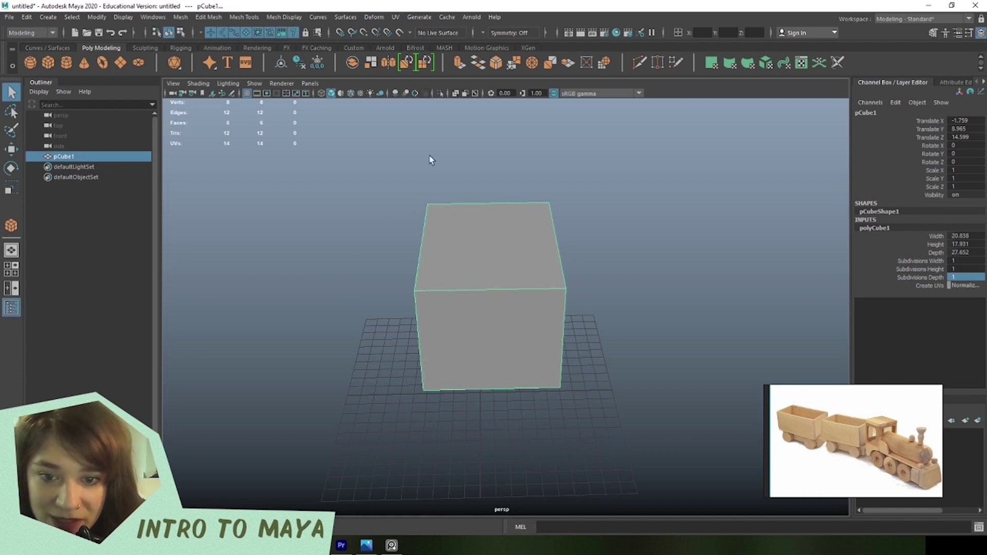
alt+drag(396, 368, 476, 342)
scroll(486, 340, up, 5)
scroll(490, 340, down, 4)
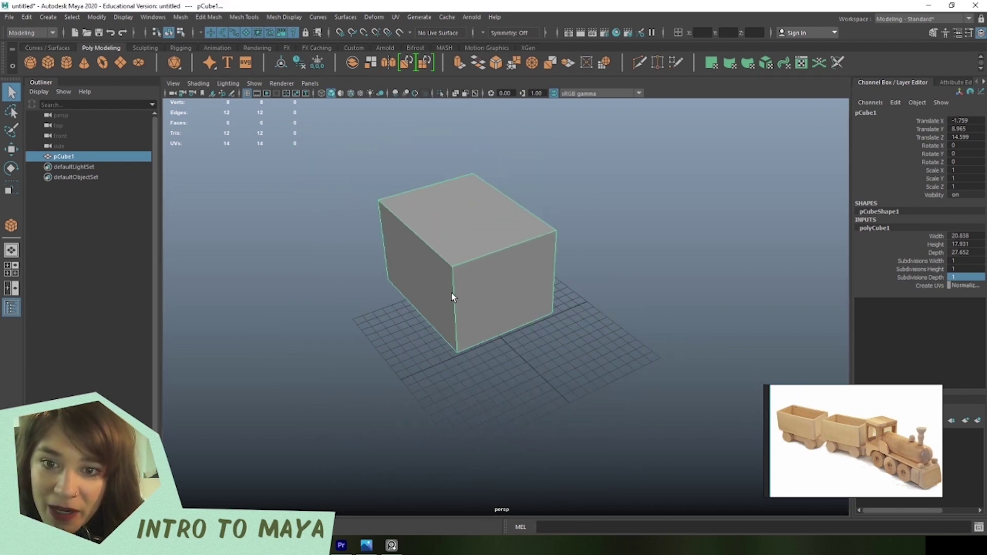
key(space)
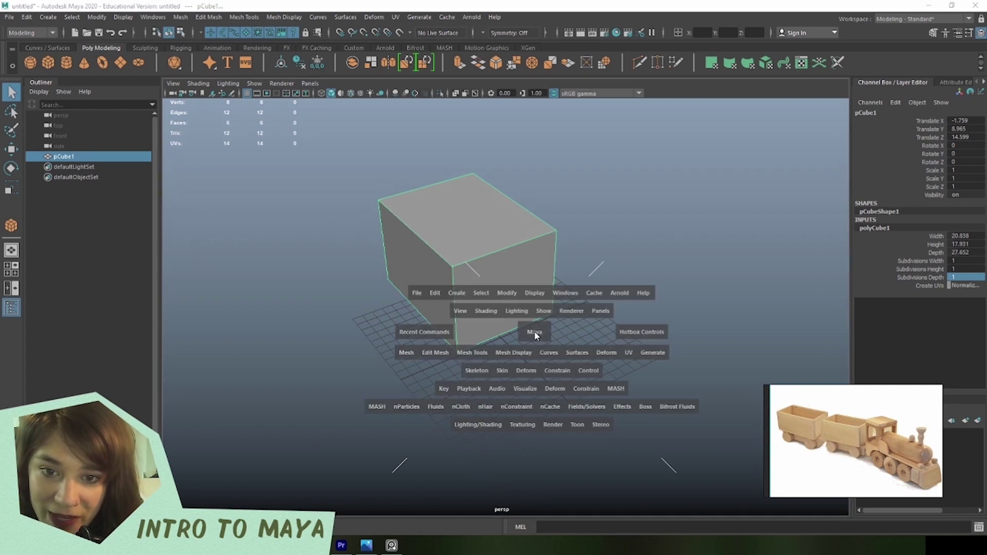
mouse_move(532, 335)
mouse_down()
mouse_move(534, 322)
mouse_move(525, 328)
mouse_move(605, 335)
mouse_move(525, 342)
mouse_move(584, 342)
mouse_move(575, 317)
mouse_move(535, 357)
mouse_move(532, 343)
mouse_move(541, 363)
mouse_move(601, 331)
mouse_move(614, 409)
mouse_move(572, 351)
mouse_move(580, 375)
mouse_move(545, 331)
mouse_move(537, 355)
mouse_move(581, 379)
mouse_move(515, 333)
mouse_up()
key(space)
key(space)
key(space)
mouse_move(548, 366)
mouse_down()
mouse_move(542, 346)
mouse_move(548, 354)
mouse_move(513, 371)
mouse_move(509, 337)
mouse_move(541, 348)
mouse_up()
key(space)
key(space)
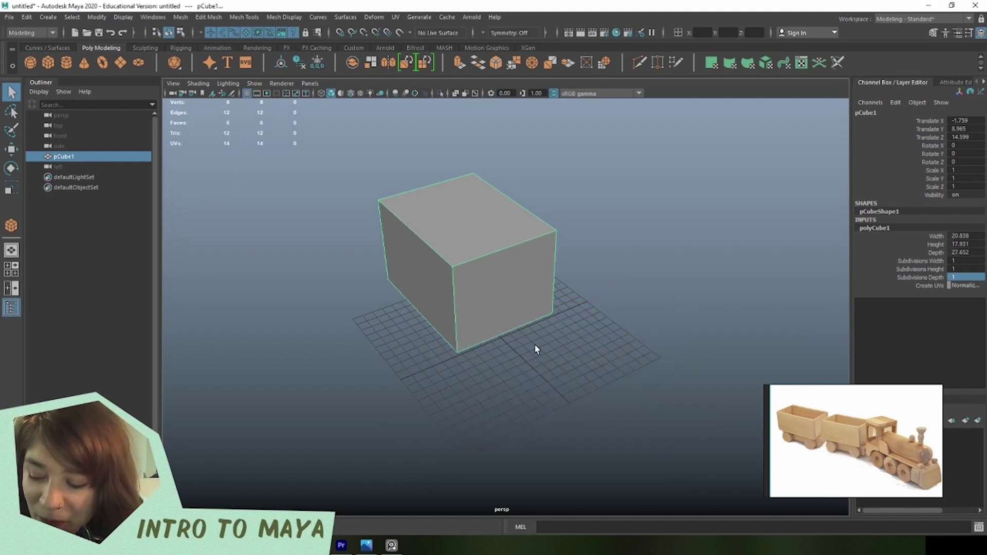
key(f)
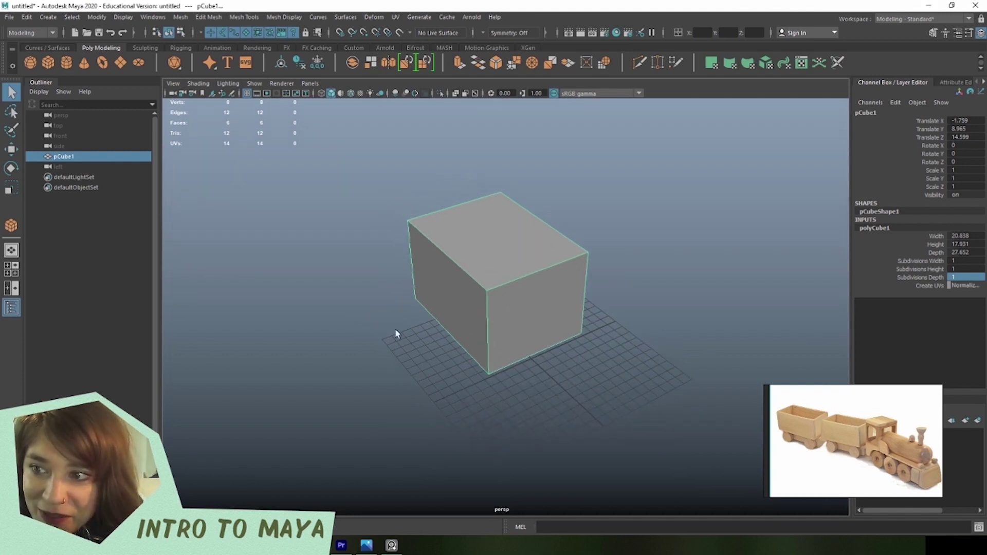
click(11, 270)
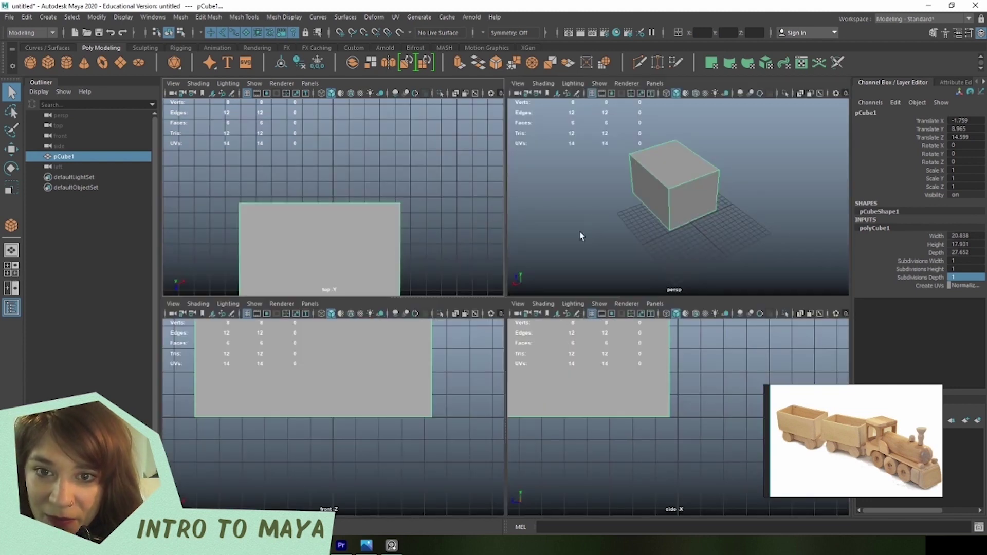
drag(497, 296, 485, 491)
drag(504, 372, 193, 352)
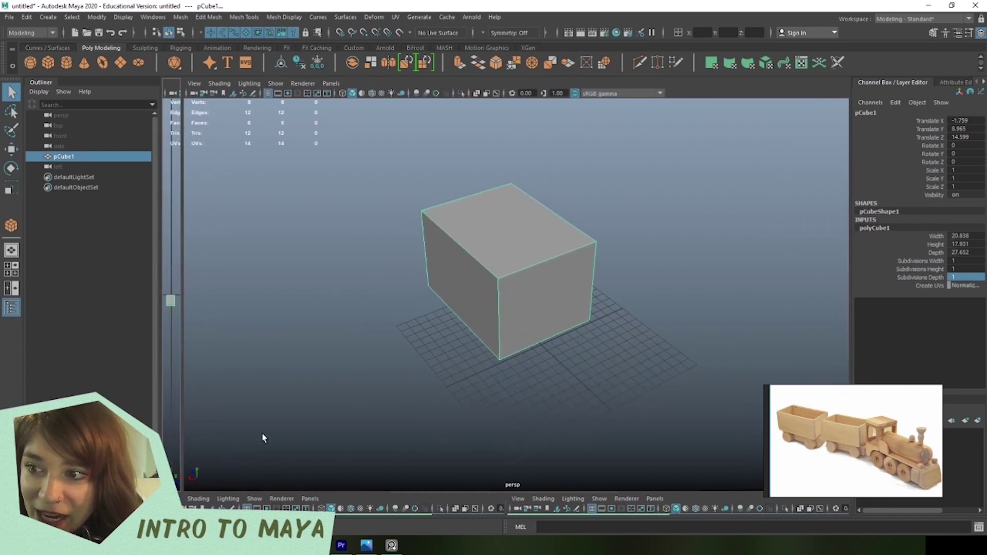
click(11, 251)
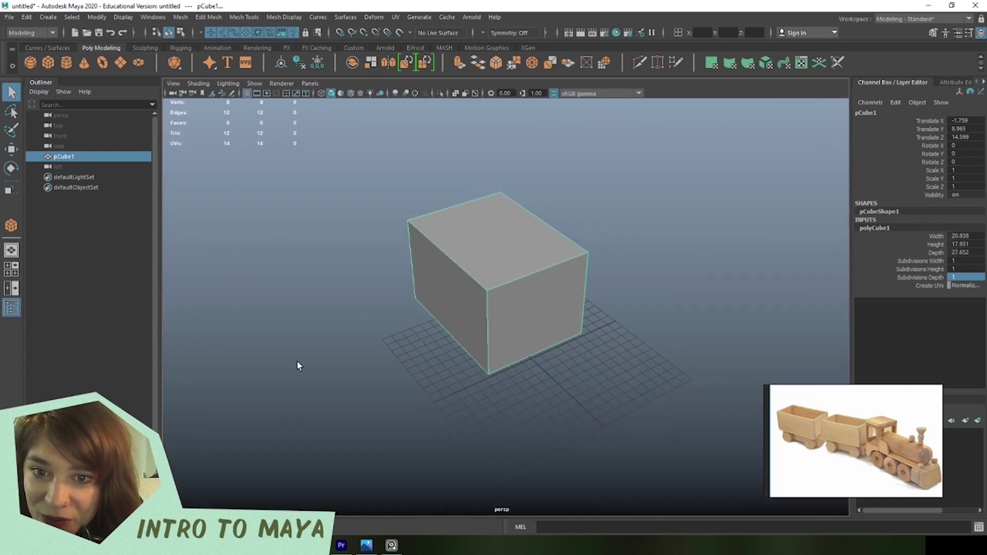
click(11, 288)
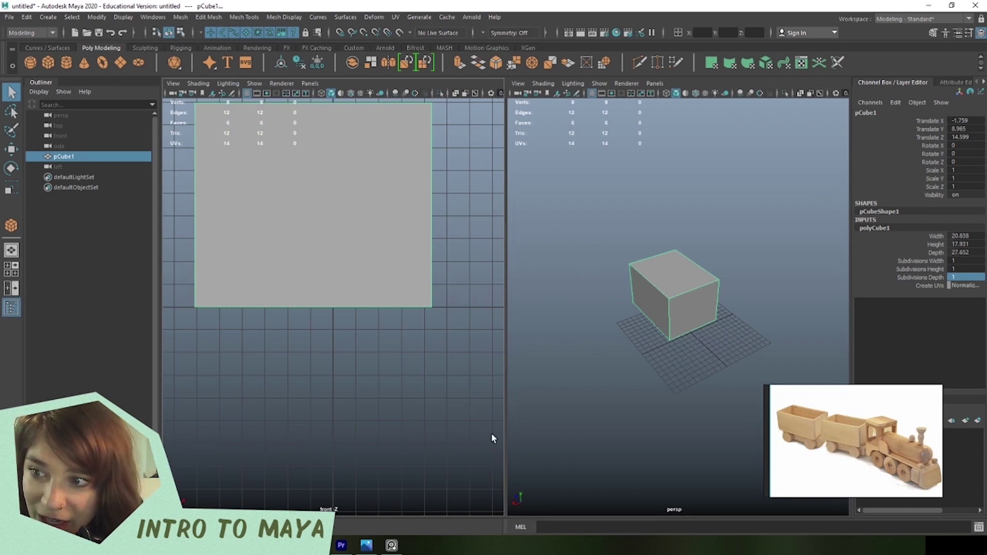
click(11, 269)
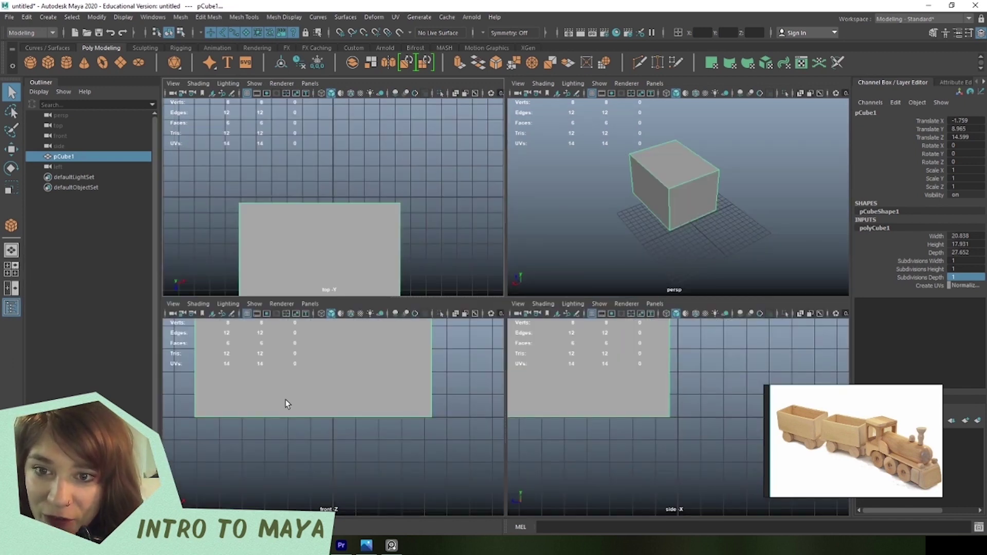
alt+drag(731, 211, 736, 235)
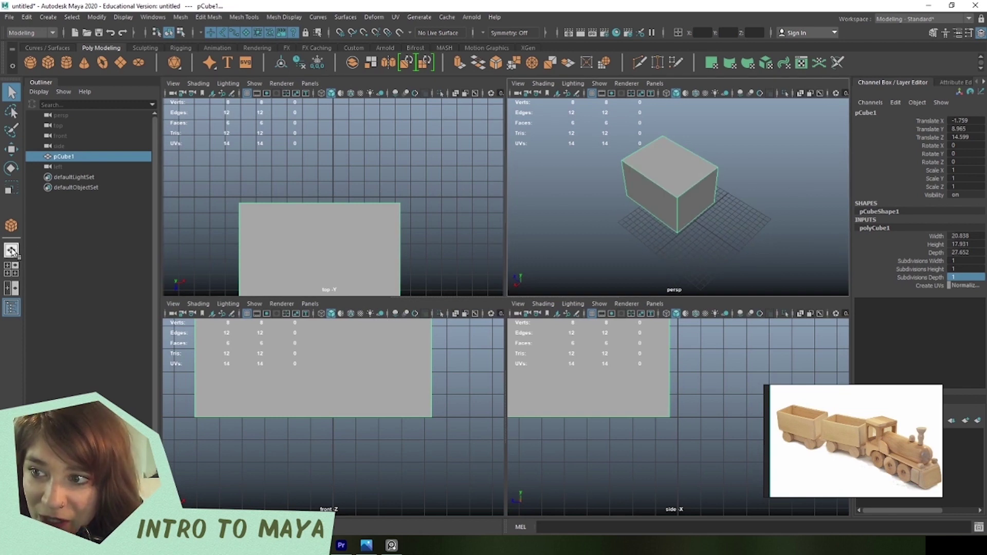
click(11, 251)
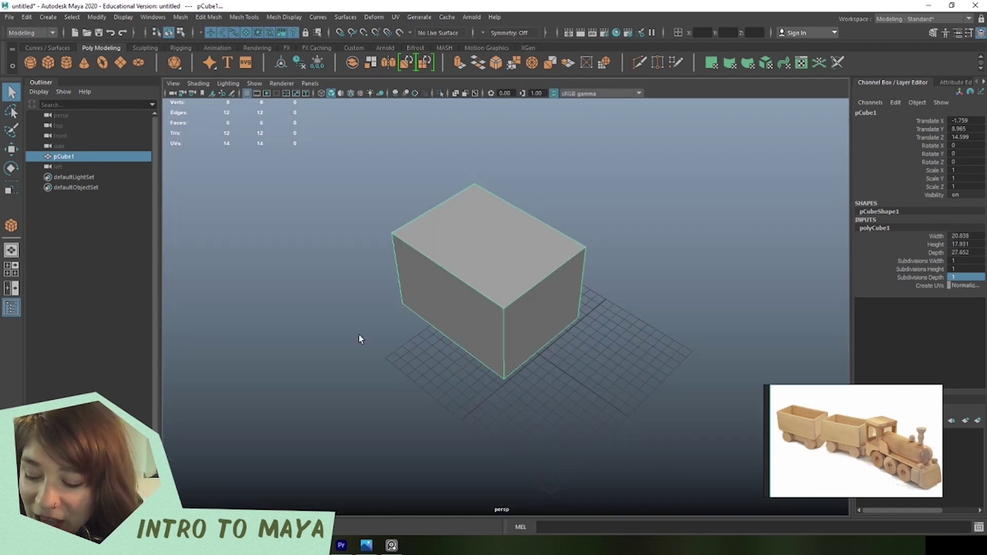
key(space)
mouse_move(497, 272)
mouse_down()
mouse_move(439, 277)
mouse_move(540, 258)
mouse_move(495, 273)
mouse_up()
key(space)
mouse_move(569, 331)
mouse_down()
mouse_move(587, 324)
mouse_move(555, 326)
mouse_move(570, 329)
mouse_up()
Browse the hotbox's camera, view layout and editor window menus.
key(space)
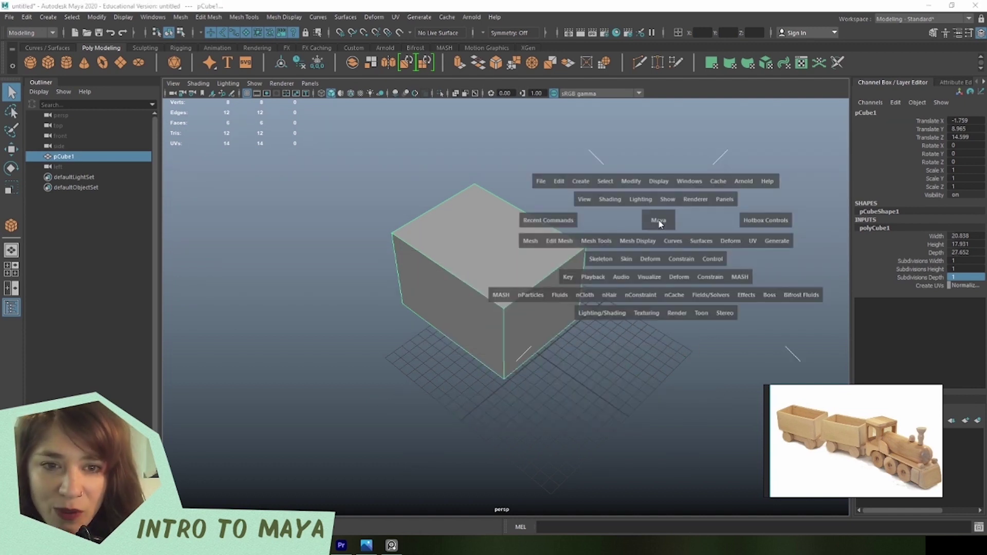
mouse_move(660, 222)
mouse_down()
mouse_move(663, 193)
mouse_move(660, 222)
mouse_up()
mouse_move(662, 153)
mouse_down()
mouse_move(632, 154)
mouse_move(695, 102)
mouse_move(688, 243)
mouse_move(656, 146)
mouse_move(662, 157)
mouse_up()
mouse_move(656, 348)
mouse_down()
mouse_move(617, 362)
mouse_move(684, 340)
mouse_move(656, 353)
mouse_up()
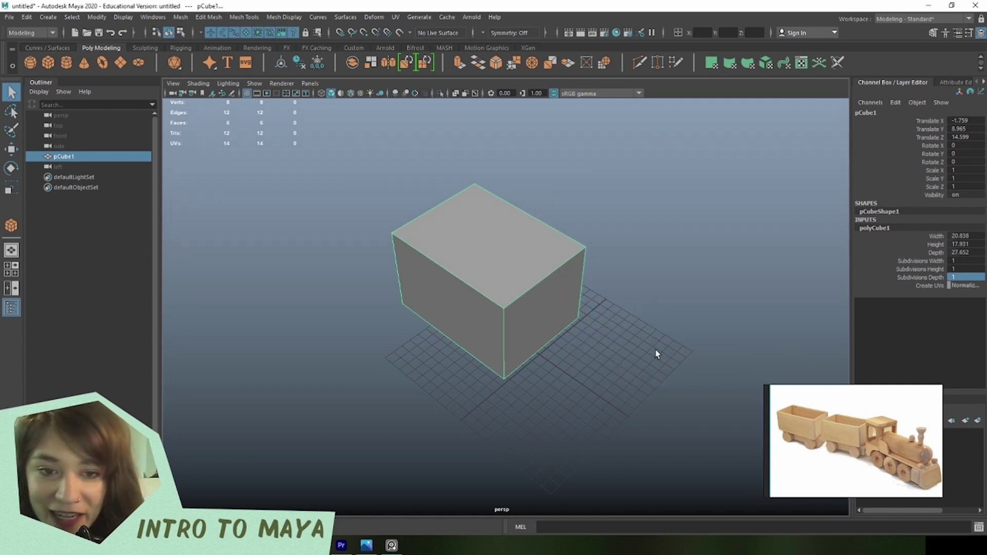
Choose Front View from the hotbox marking menu.
key(space)
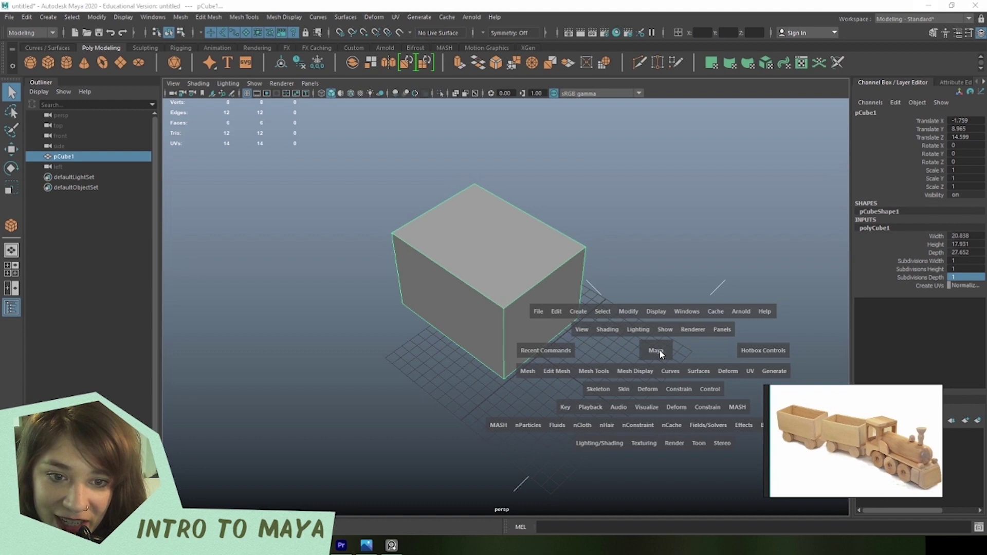
drag(660, 352, 660, 352)
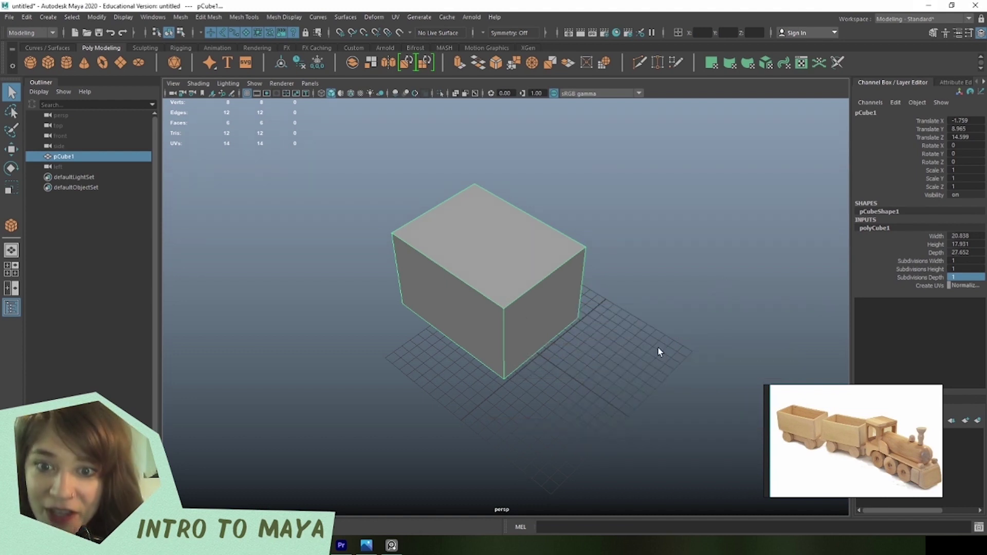
click(461, 251)
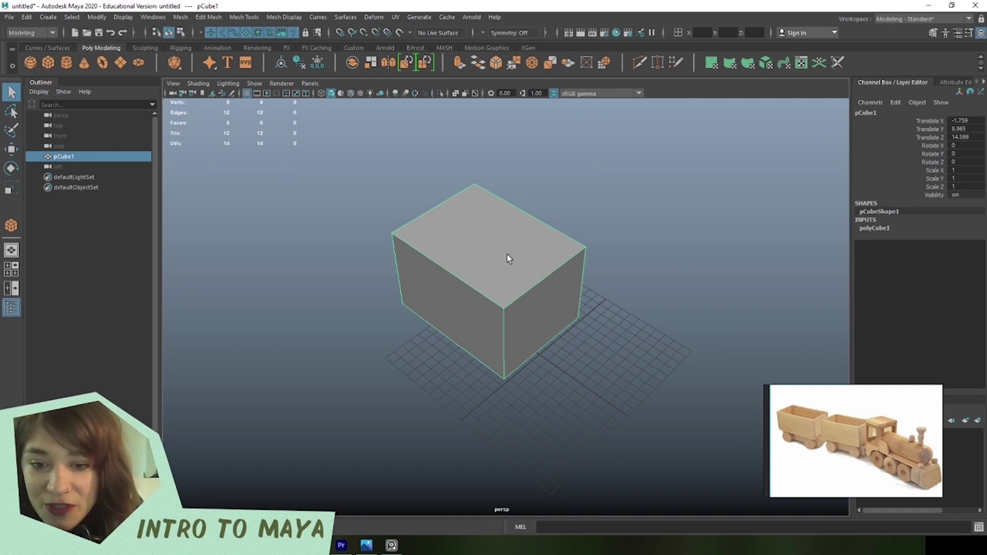
key(space)
drag(507, 254, 507, 277)
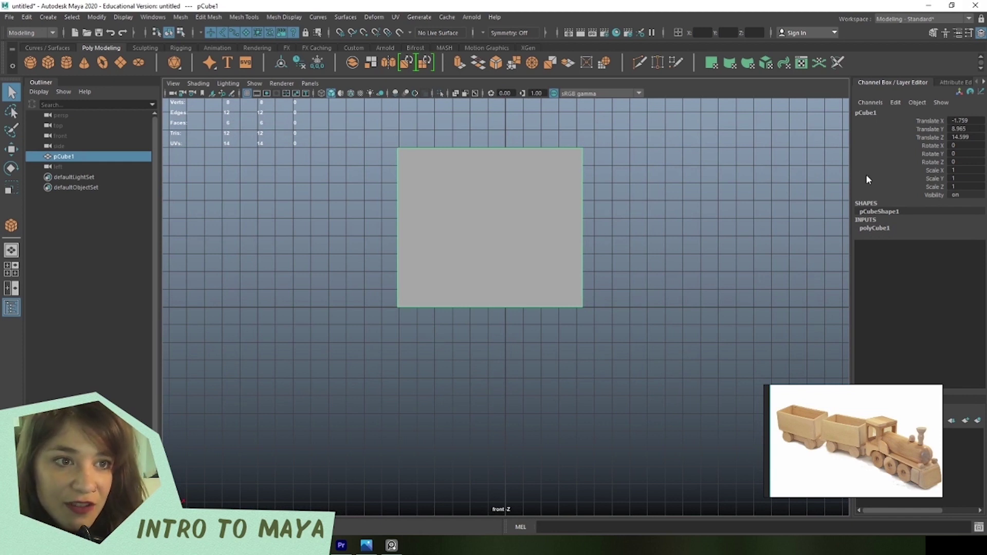
Set pCube1's Translate X to 0 in the Channel Box.
double_click(960, 121)
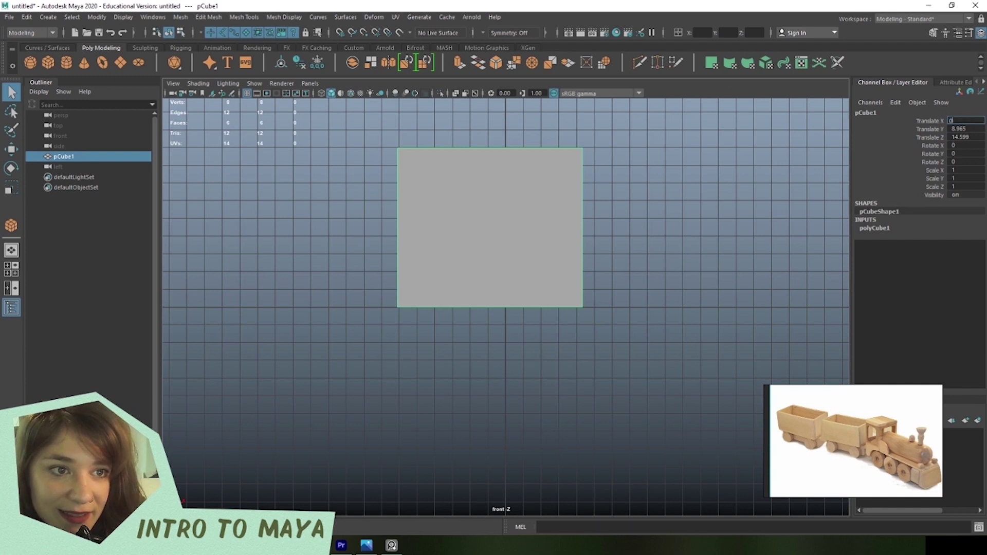
text(0)
key(Return)
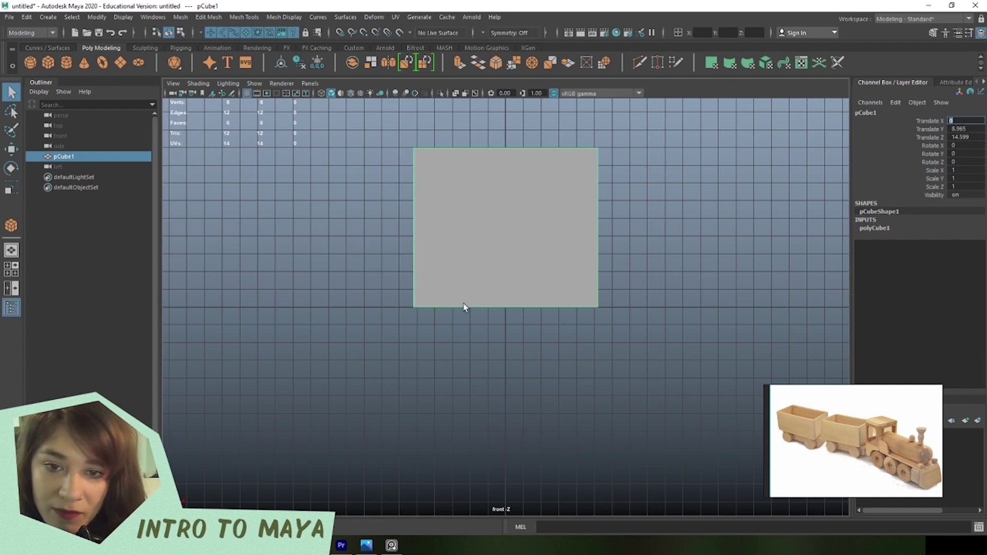
click(359, 308)
Return to the perspective view and move the box along Z toward the origin.
key(space)
drag(499, 266, 497, 233)
alt+drag(573, 349, 443, 344)
click(448, 314)
key(w)
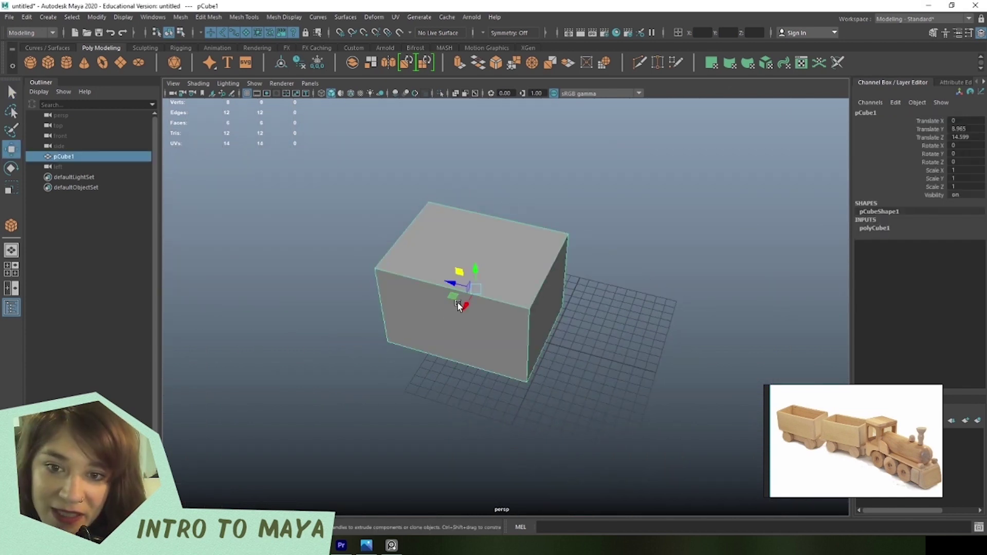
drag(454, 294, 520, 308)
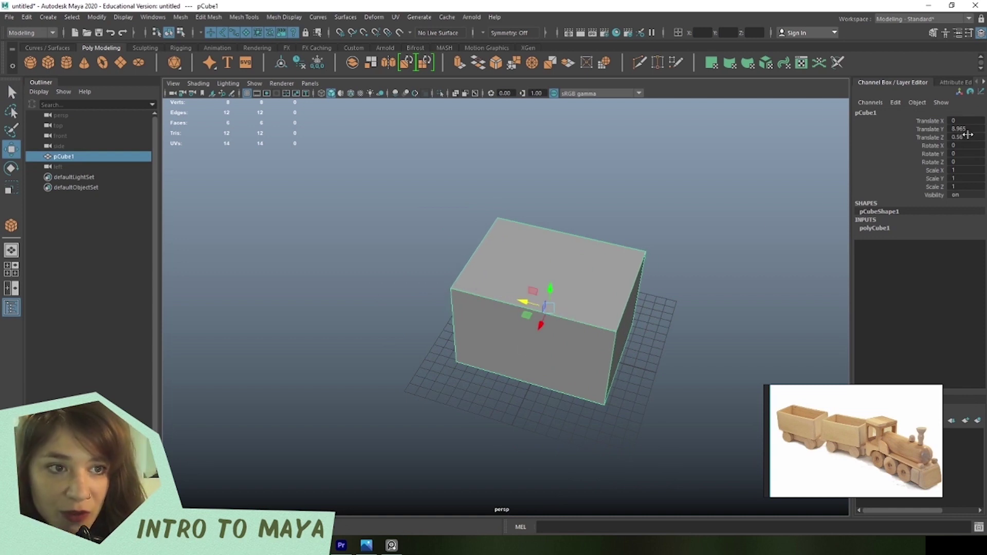
Set Translate Z to 0 so the box sits at the grid origin.
click(968, 138)
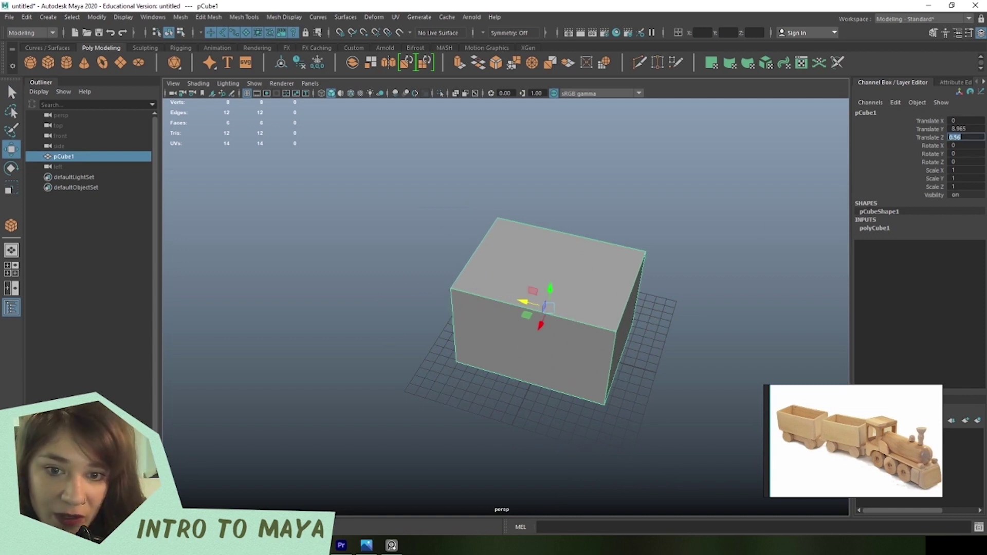
text(0)
key(Return)
click(714, 328)
click(607, 295)
alt+drag(607, 295, 571, 311)
Tumble and zoom the perspective view from below the cube to a close look down onto its top.
scroll(457, 348, up, 5)
scroll(470, 236, down, 5)
alt+drag(470, 236, 493, 213)
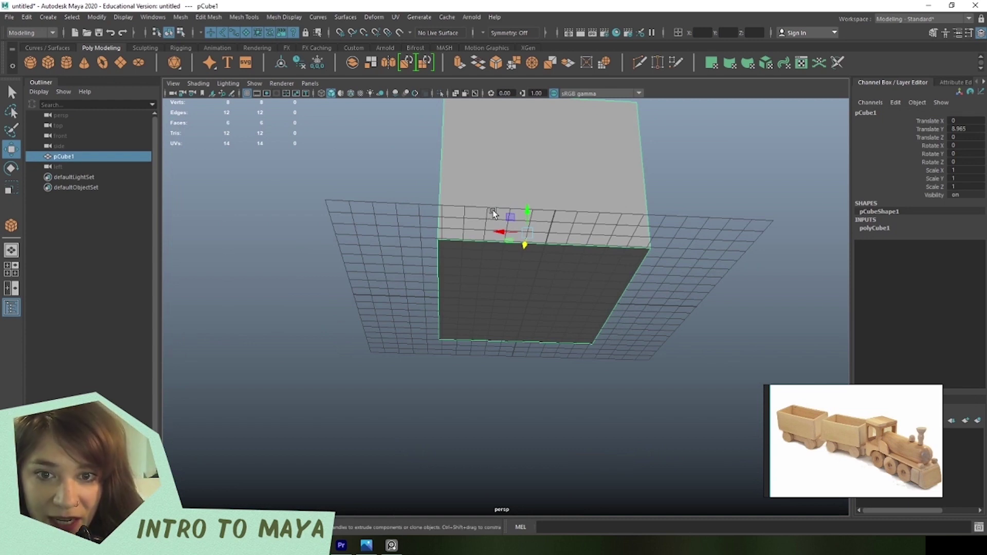
alt+drag(493, 213, 580, 328)
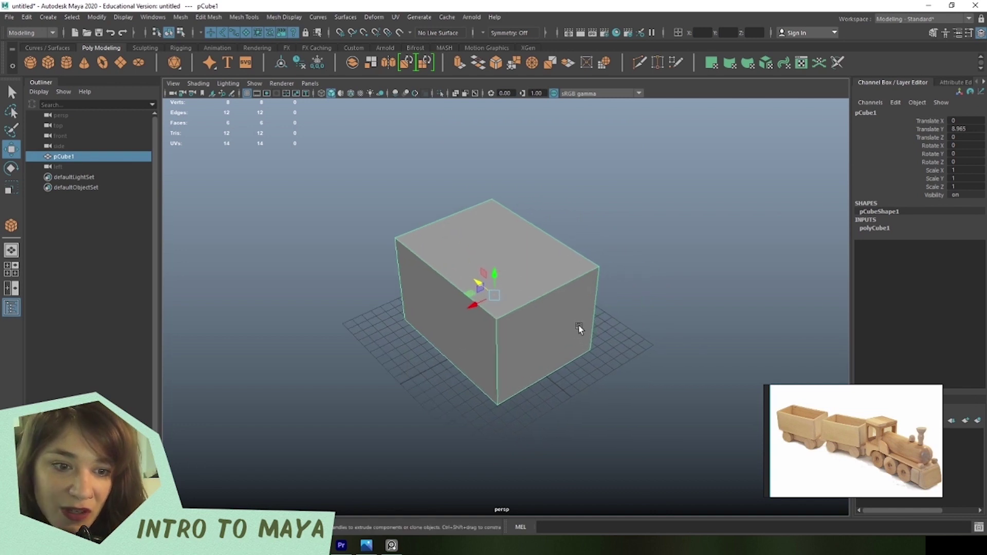
mouse_move(497, 325)
alt+mouse_down()
mouse_move(524, 331)
mouse_move(489, 326)
alt+mouse_up()
scroll(516, 335, up, 3)
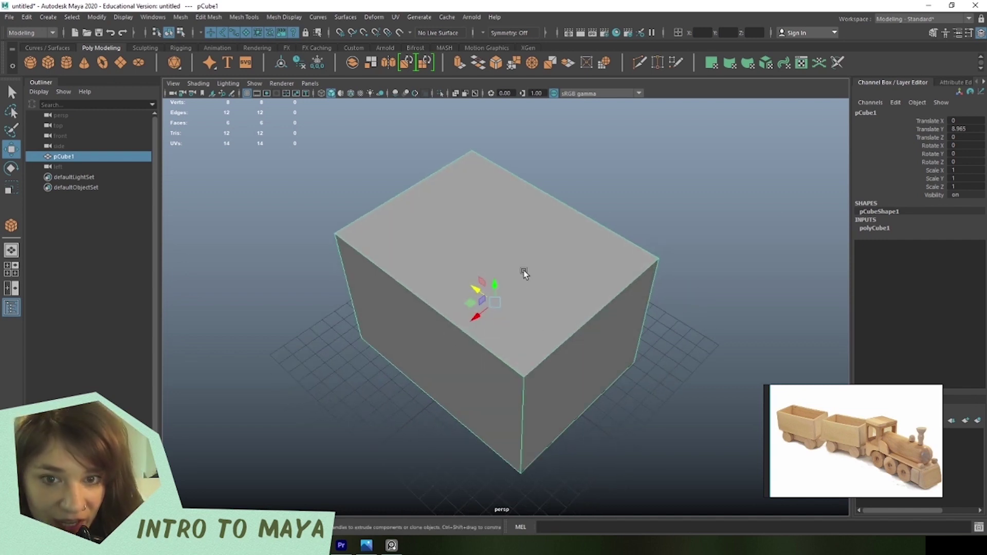
alt+drag(591, 275, 525, 286)
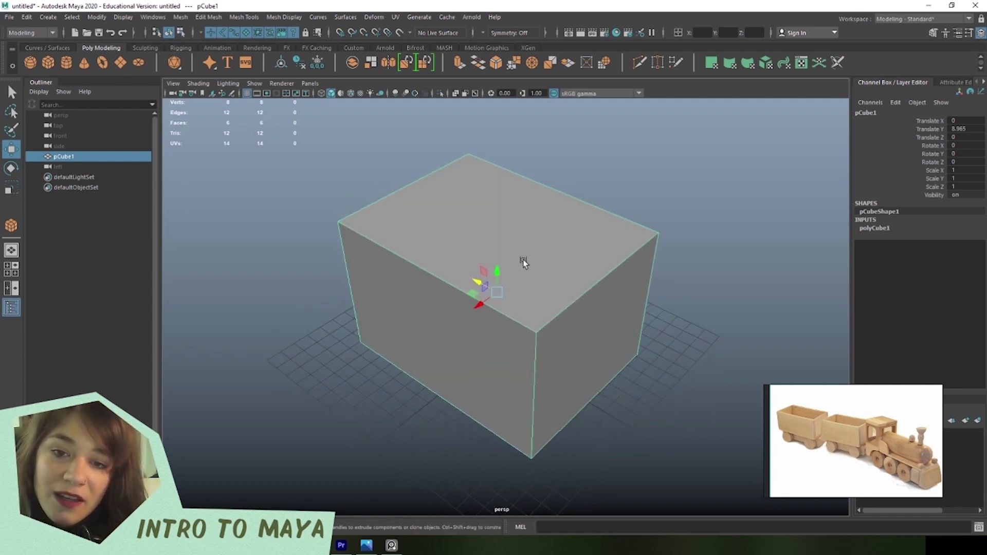
Switch to Edge mode and select three of the cube's top edges.
right_click(514, 240)
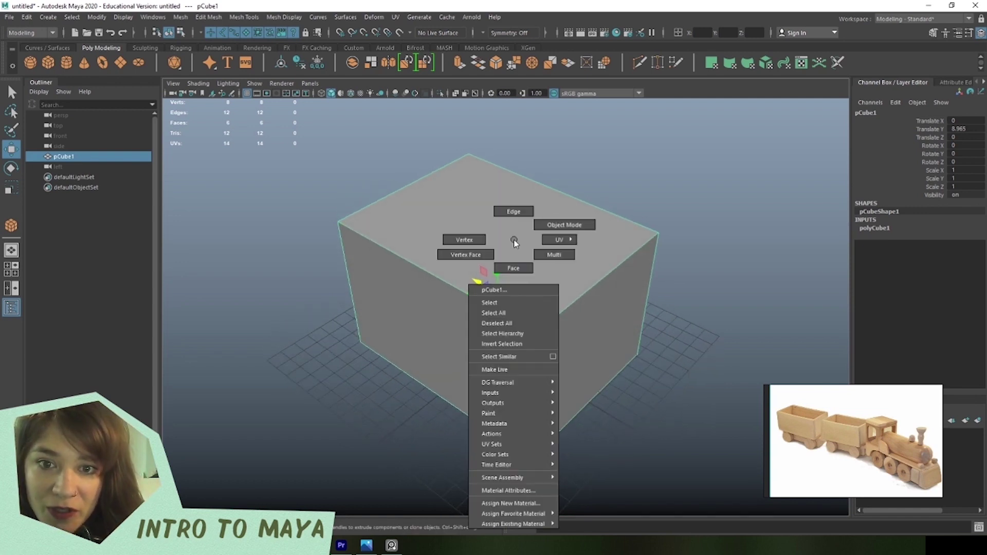
mouse_move(515, 239)
right_down()
mouse_move(516, 228)
mouse_move(543, 222)
mouse_move(553, 247)
mouse_move(535, 246)
mouse_move(540, 255)
mouse_move(523, 271)
mouse_move(465, 266)
mouse_move(472, 243)
mouse_move(529, 233)
mouse_move(511, 238)
right_up()
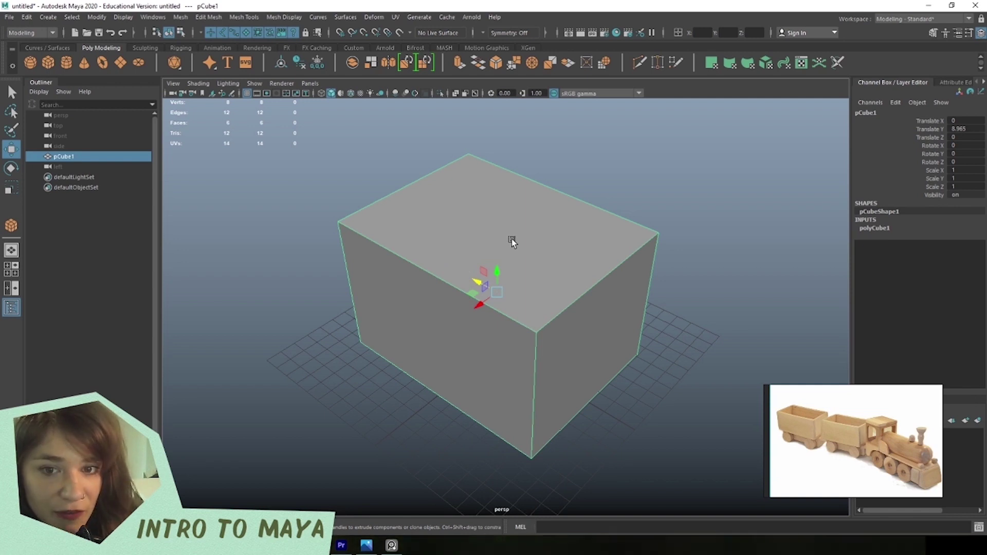
right_drag(514, 221, 513, 192)
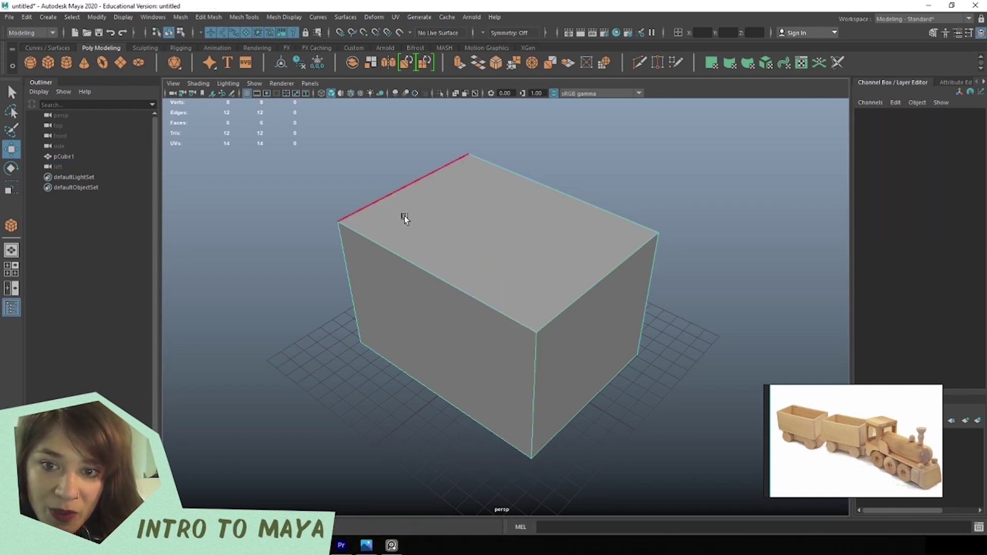
click(441, 274)
click(542, 201)
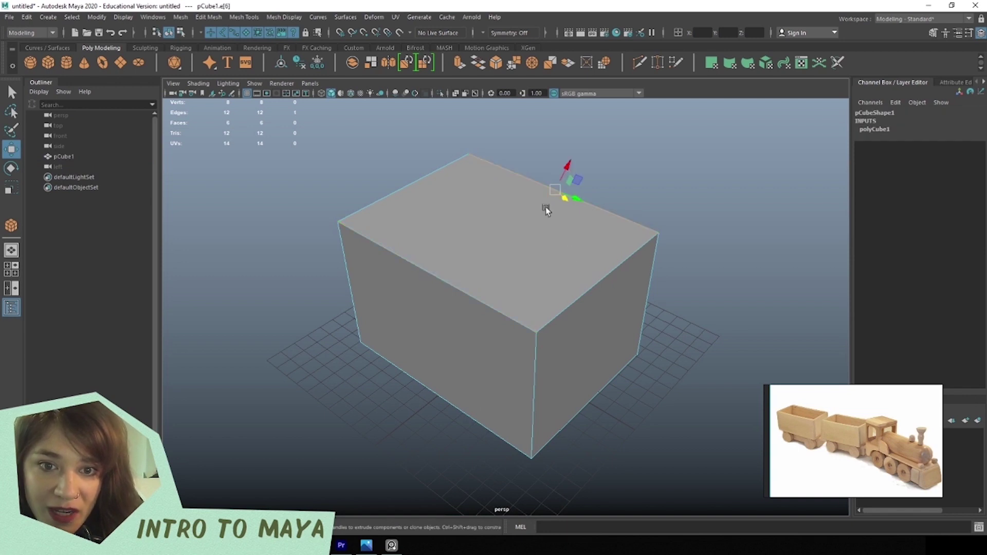
click(434, 175)
Switch to Vertex mode, marquee-select four corner vertices, then switch to Face mode.
right_click(539, 205)
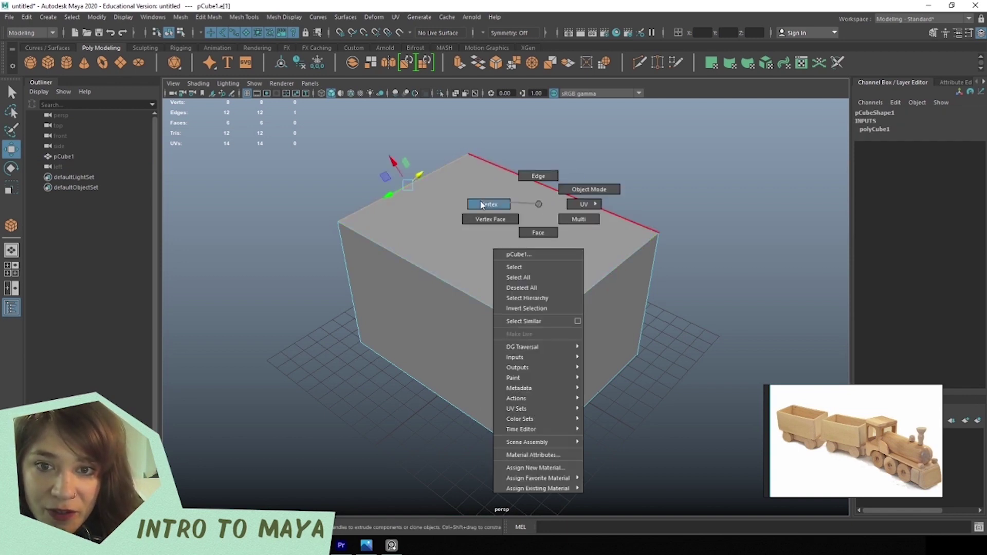
click(489, 204)
drag(430, 111, 488, 169)
drag(660, 201, 620, 280)
drag(663, 336, 610, 401)
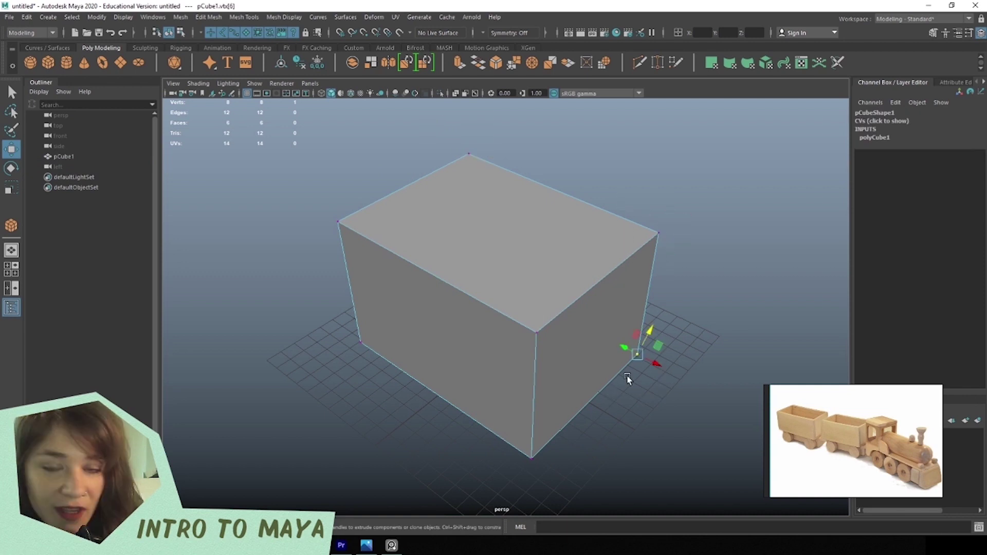
drag(302, 191, 369, 260)
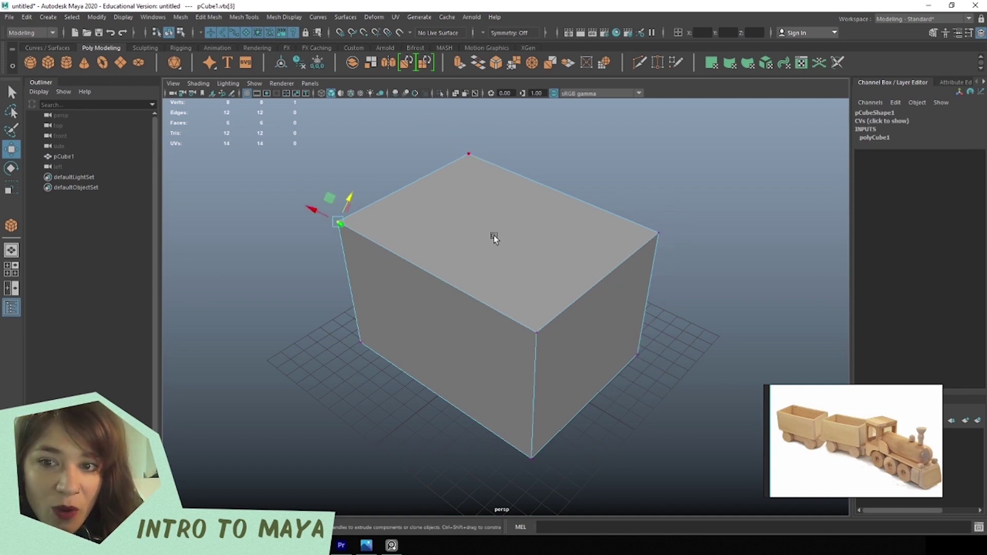
right_click(523, 208)
click(523, 236)
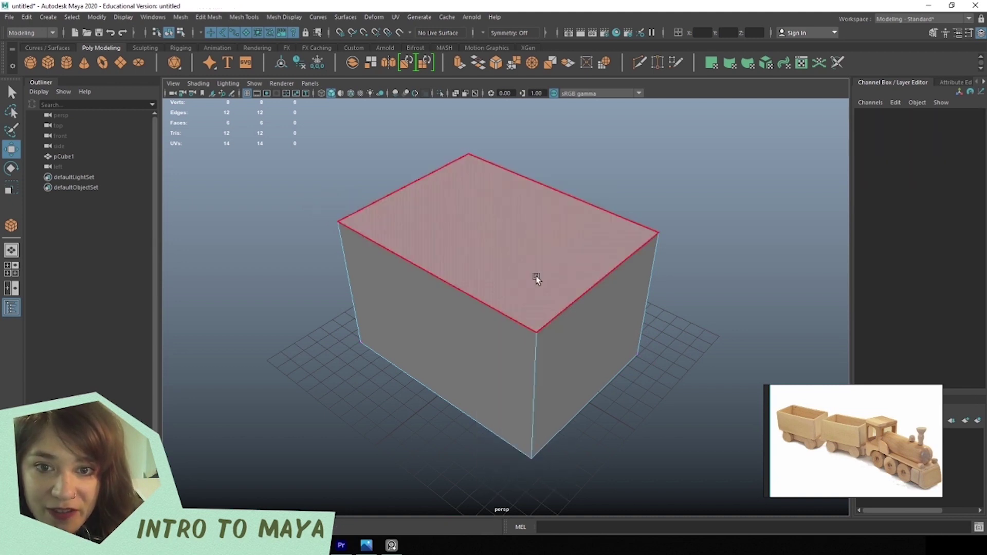
Select the cube's top face after trying the right side and front faces.
click(540, 236)
click(568, 350)
click(490, 349)
click(499, 211)
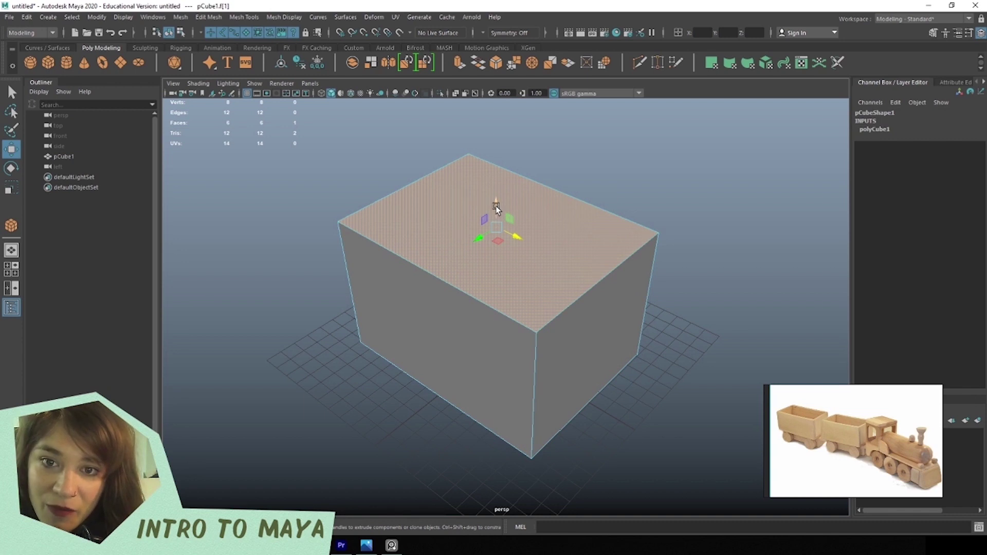
Cycle through the Scale, Move and Rotate tools, then raise and lower the top face with Move.
key(r)
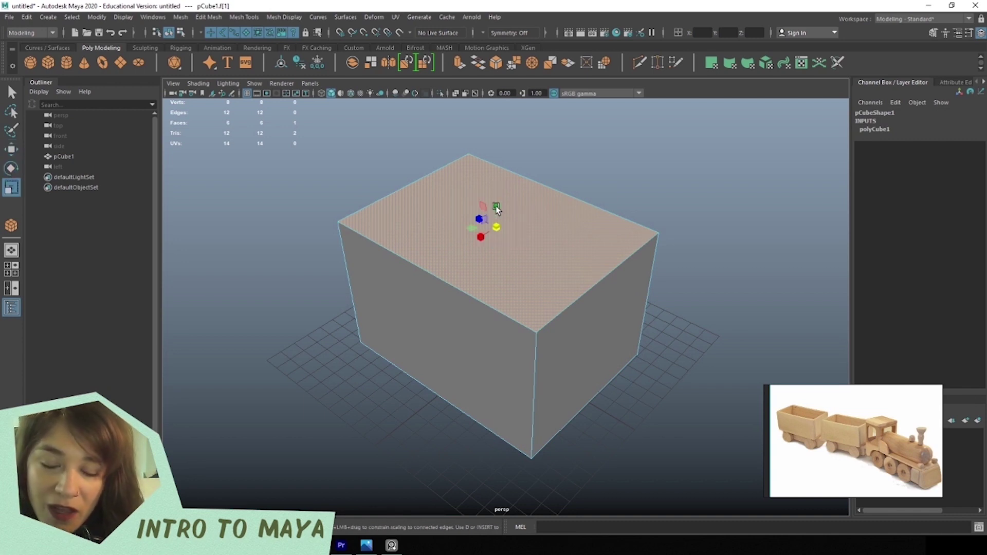
key(w)
key(e)
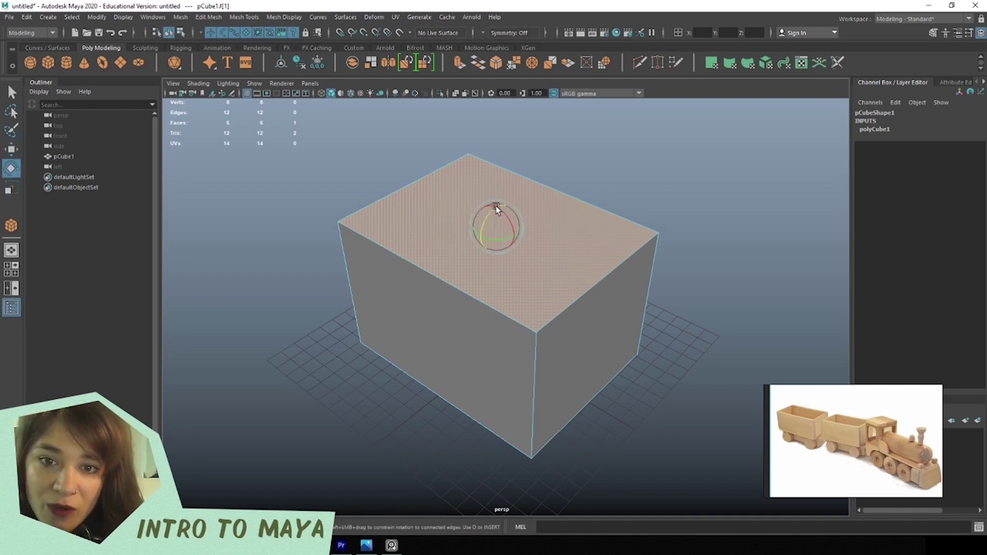
key(r)
key(e)
key(r)
key(w)
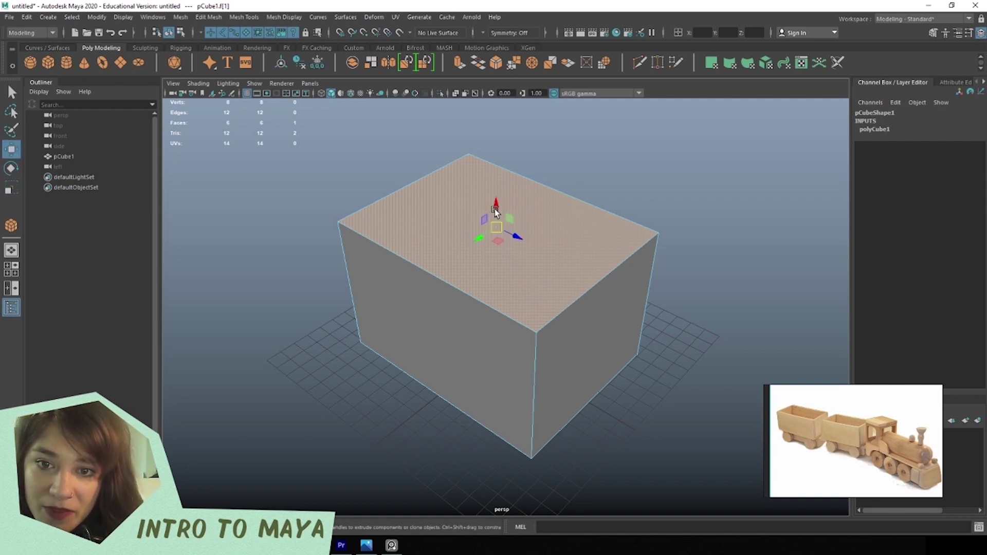
drag(496, 210, 498, 141)
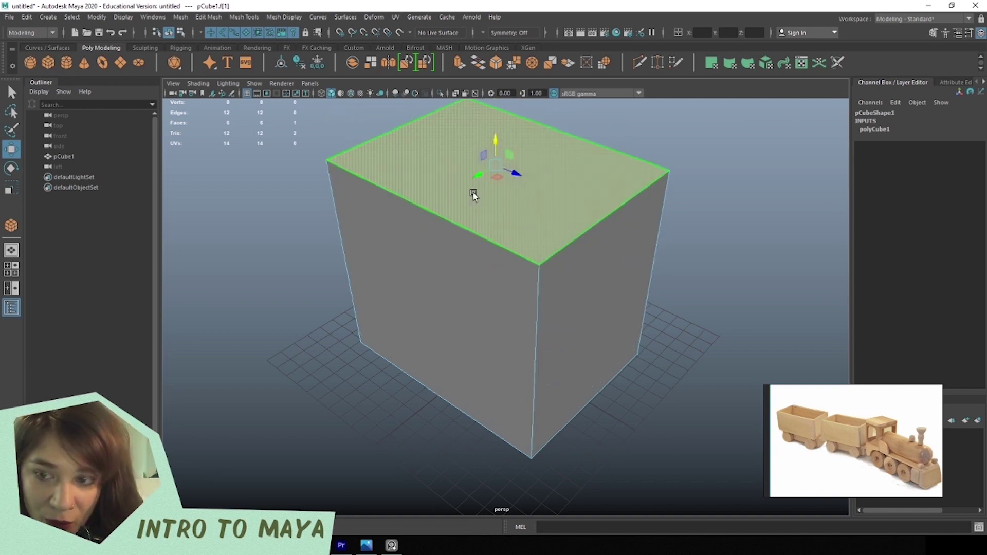
middle_drag(474, 198, 533, 256)
Switch to Vertex mode, select a corner vertex and bring up the Move options.
right_drag(533, 256, 485, 262)
click(339, 224)
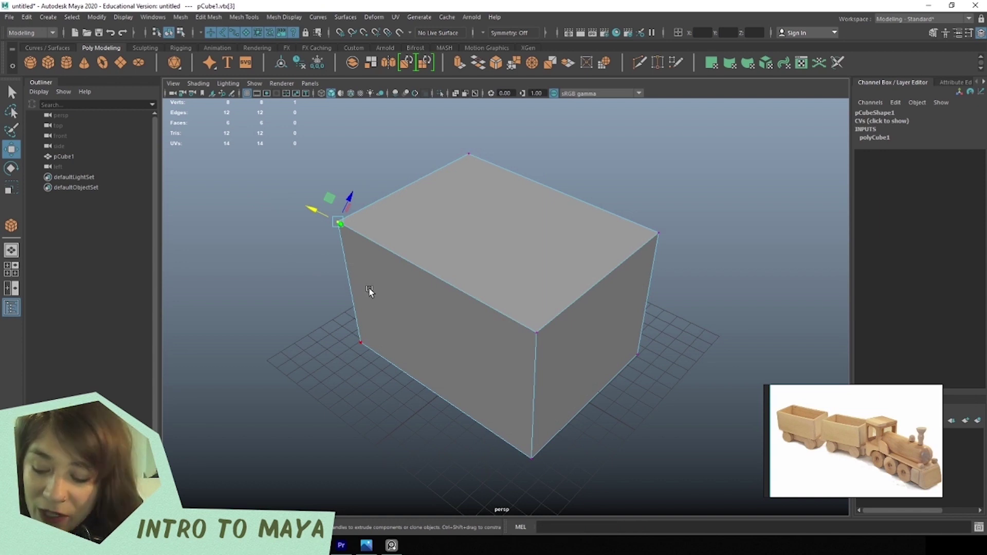
click(368, 165)
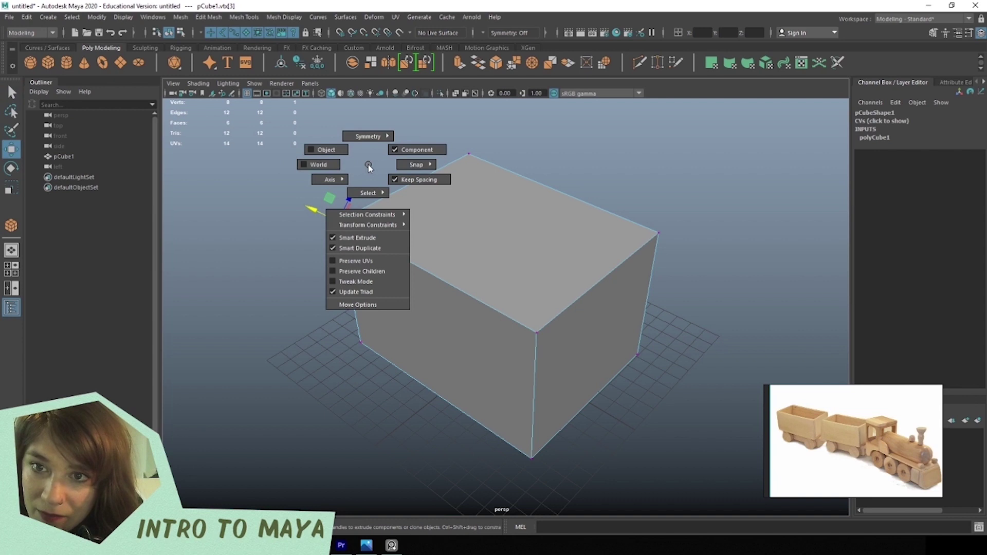
Drag the front-left top corner vertex with Move, undo it, then select the top face.
drag(368, 167, 348, 247)
click(364, 177)
drag(333, 194, 377, 228)
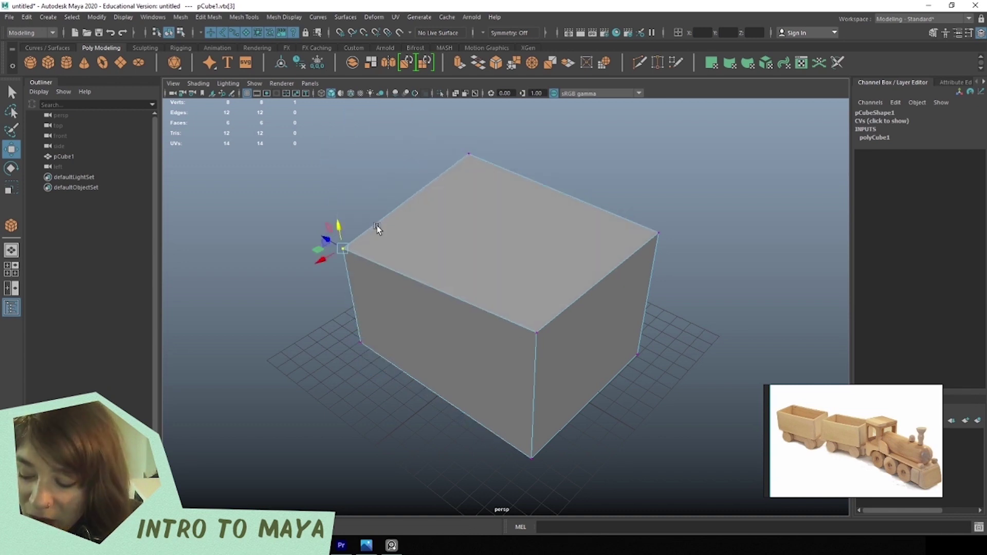
key(ctrl+z)
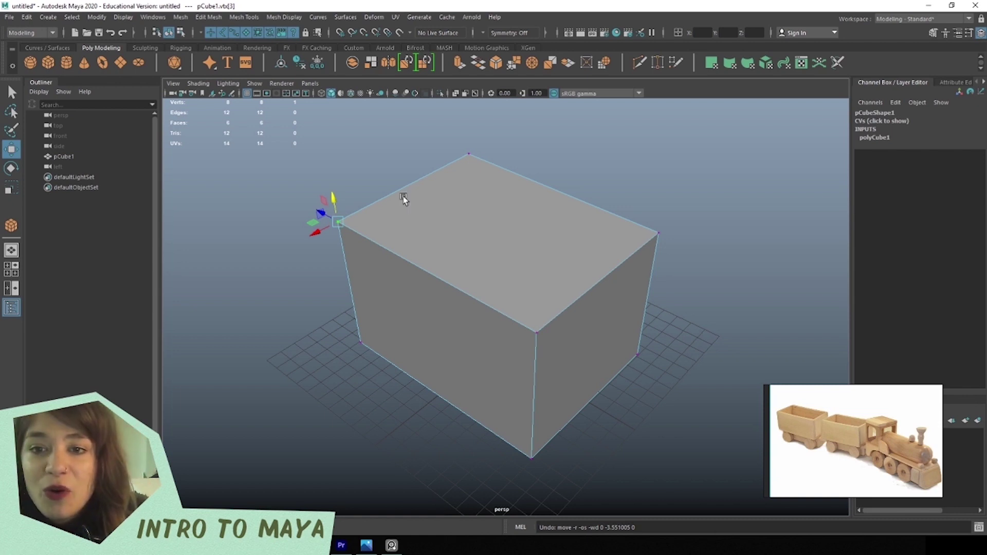
right_drag(456, 223, 470, 249)
click(430, 267)
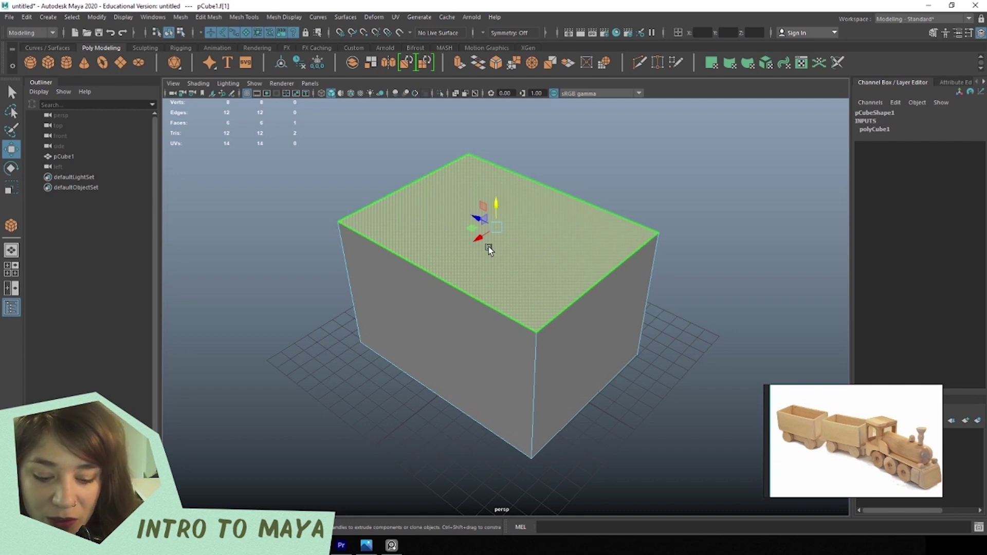
Delete the top face, then return to Object mode and reselect the box.
key(Delete)
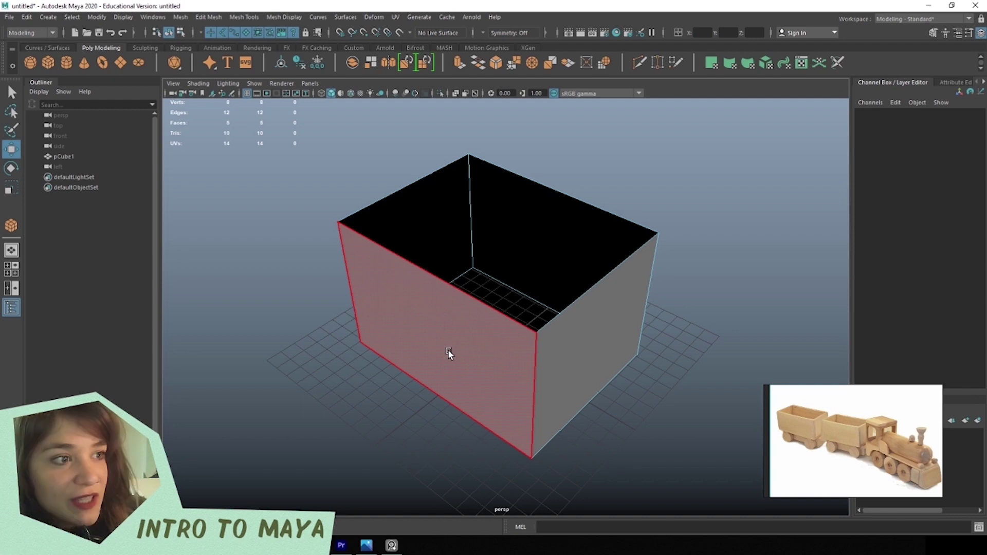
right_drag(512, 255, 548, 241)
click(692, 392)
click(599, 267)
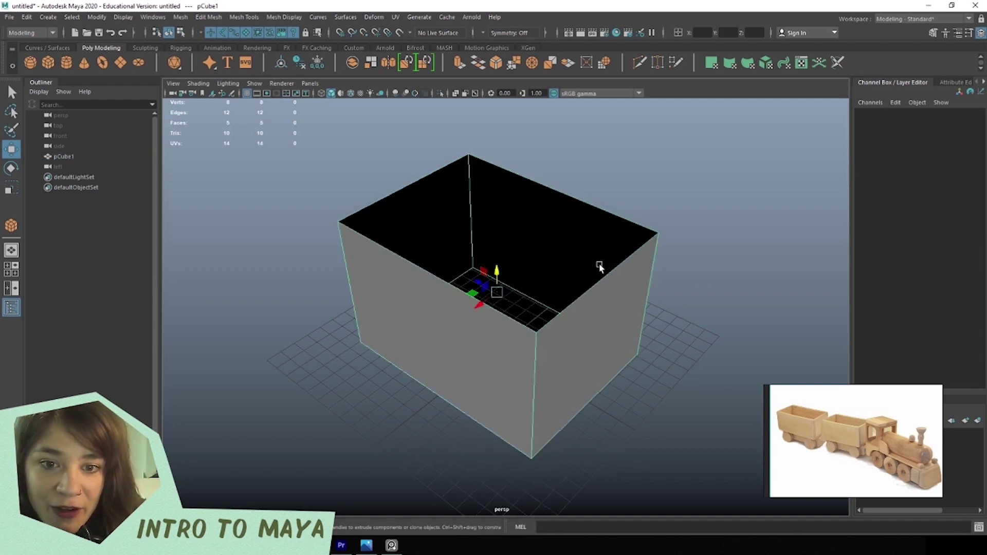
Toggle between Face and Object modes, then enter Edge mode and tumble around the open box.
right_drag(559, 279, 609, 237)
click(672, 327)
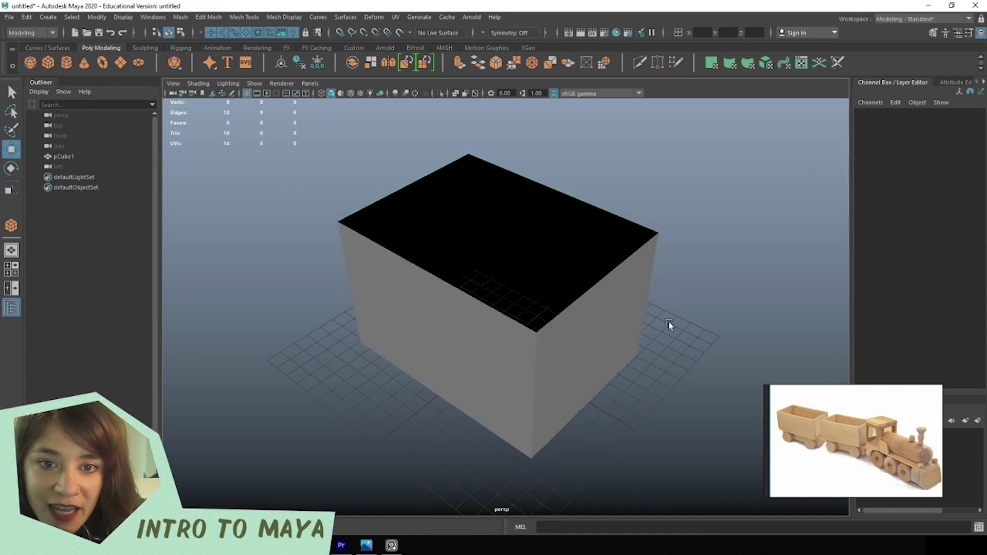
click(551, 293)
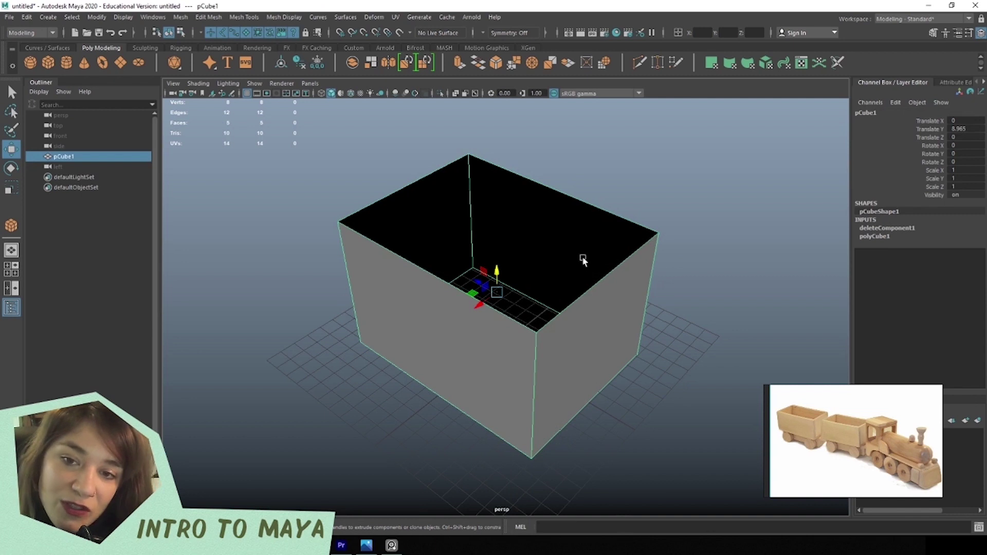
right_drag(578, 262, 578, 266)
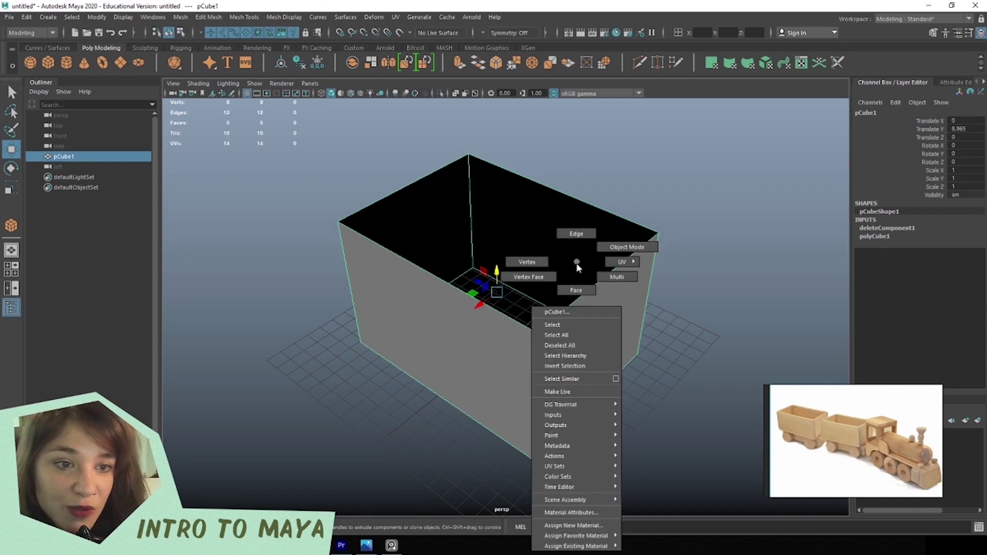
right_drag(578, 267, 579, 241)
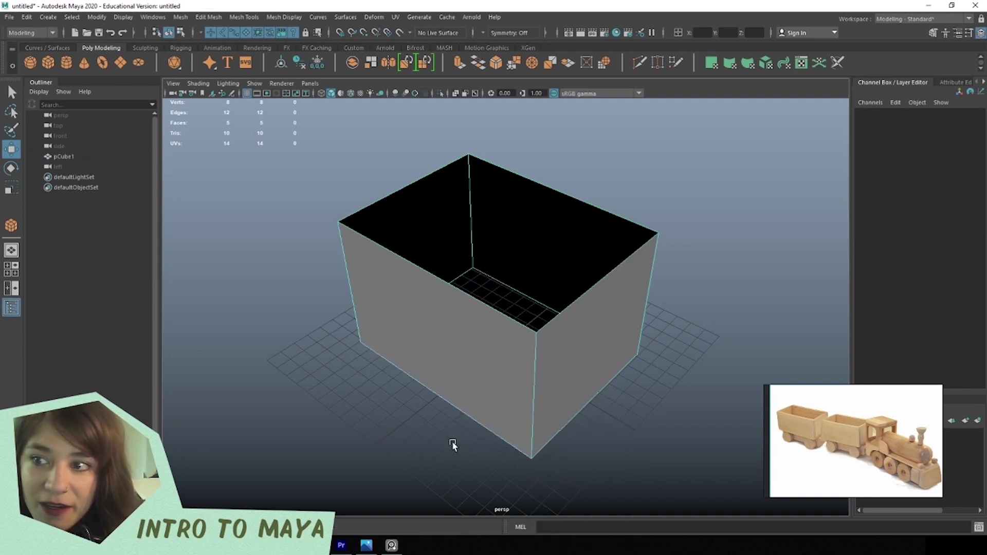
alt+drag(471, 324, 457, 363)
Select the open box's top border edges and extrude them upward into a new band.
click(473, 272)
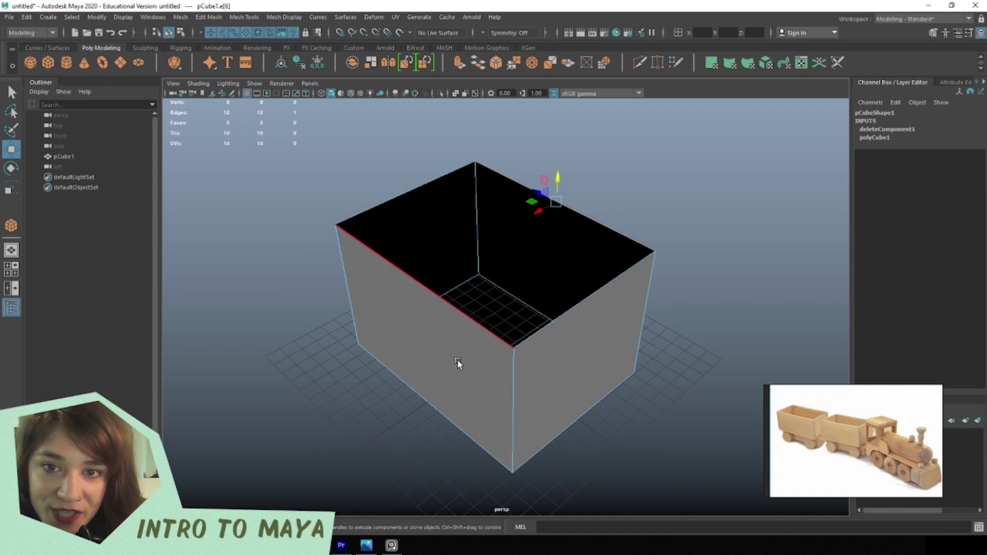
shift+click(414, 190)
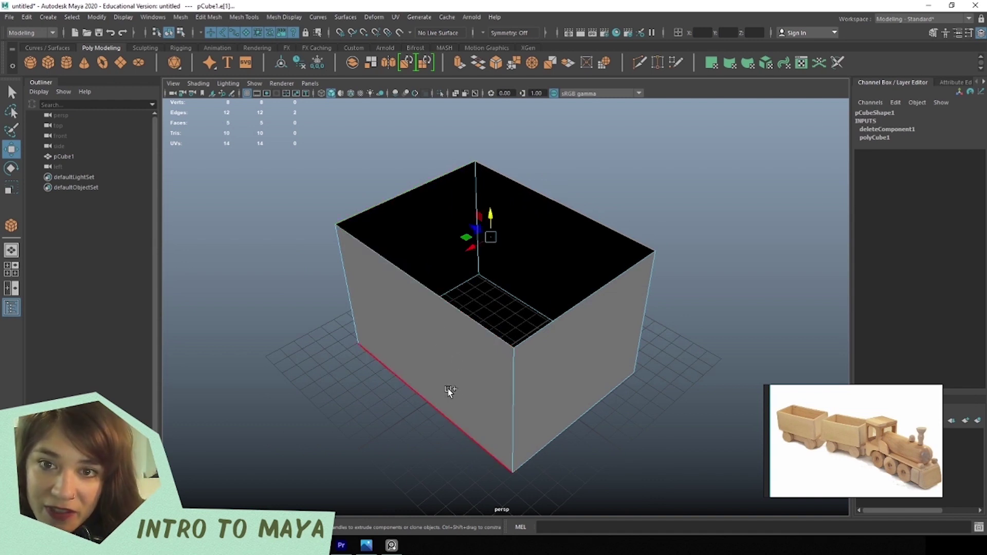
shift+double_click(588, 292)
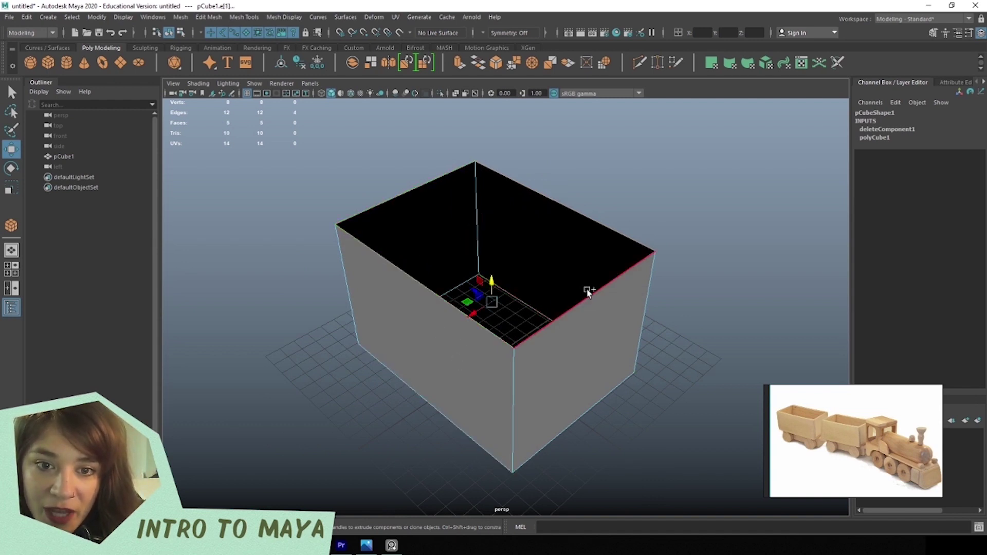
click(710, 355)
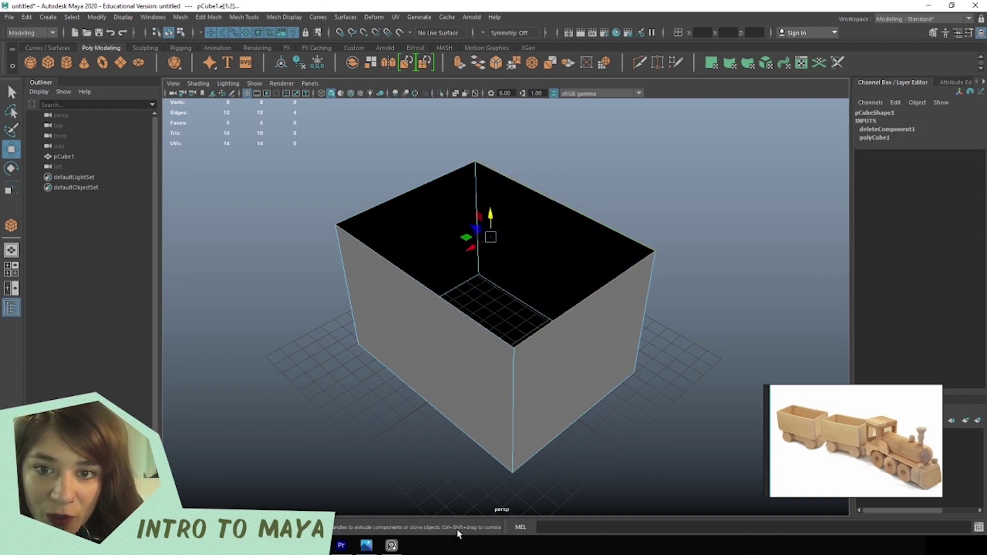
mouse_move(458, 425)
alt+mouse_down()
mouse_move(463, 433)
mouse_move(472, 415)
mouse_move(456, 414)
alt+mouse_up()
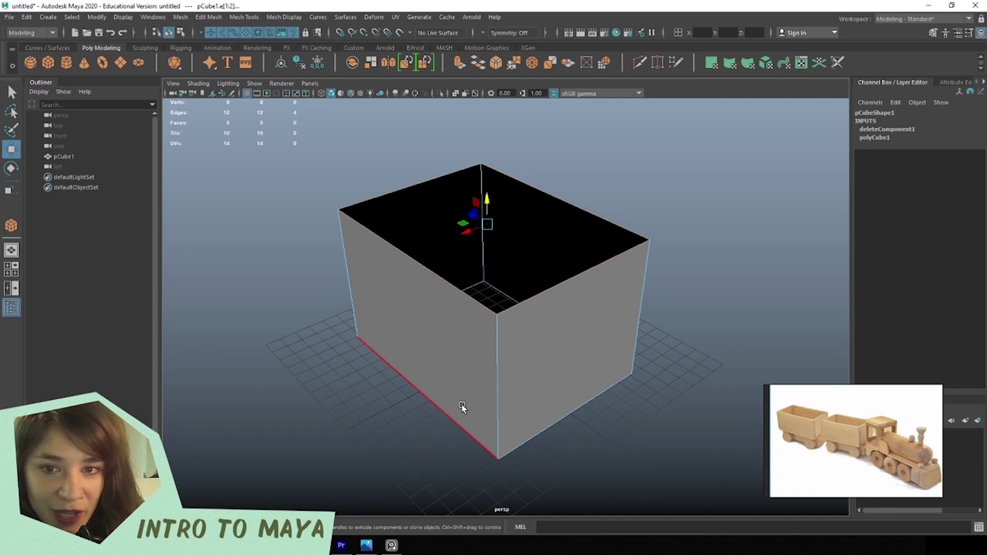
alt+drag(458, 375, 445, 344)
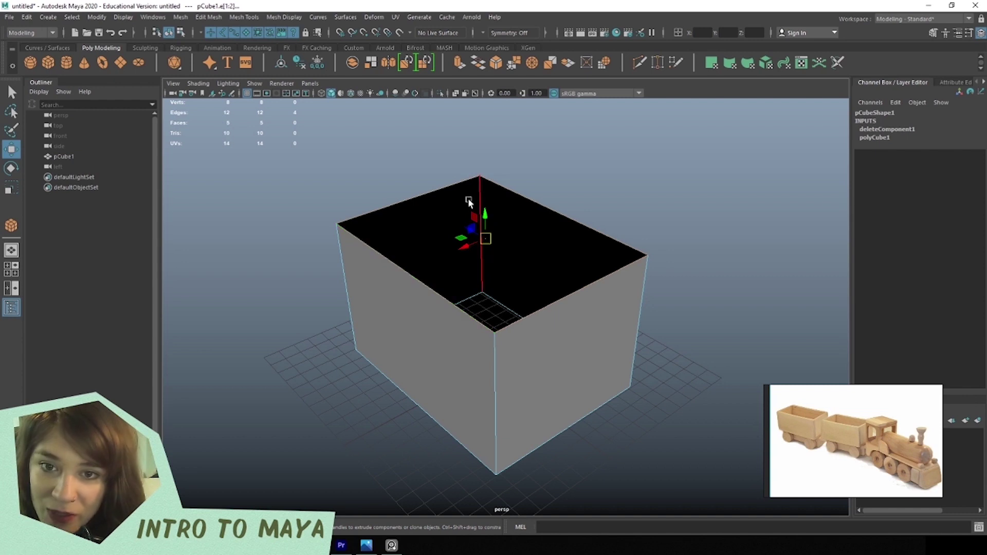
shift+drag(484, 214, 483, 195)
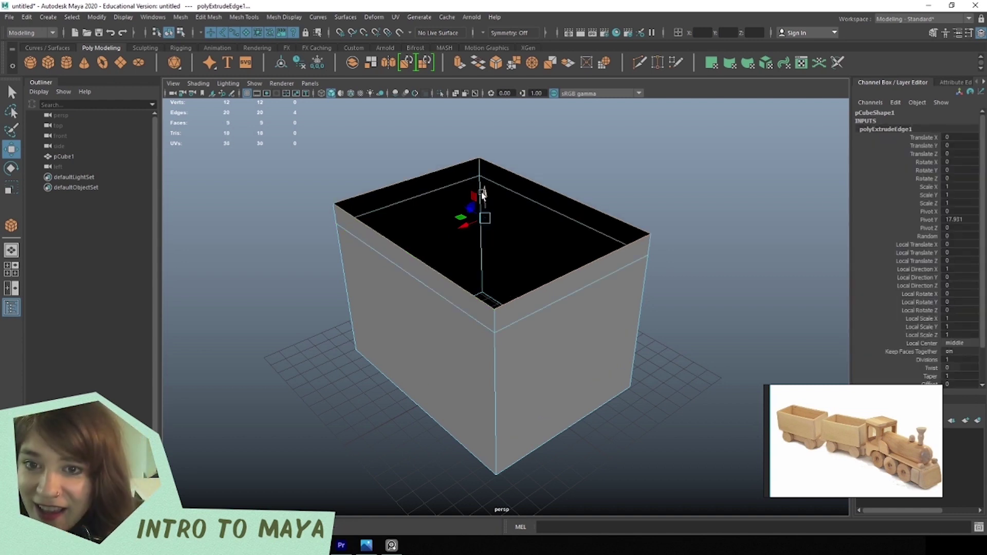
Undo the upward extrusion, switch to Scale, and orbit to look down into the box.
key(ctrl+z)
alt+drag(466, 257, 458, 277)
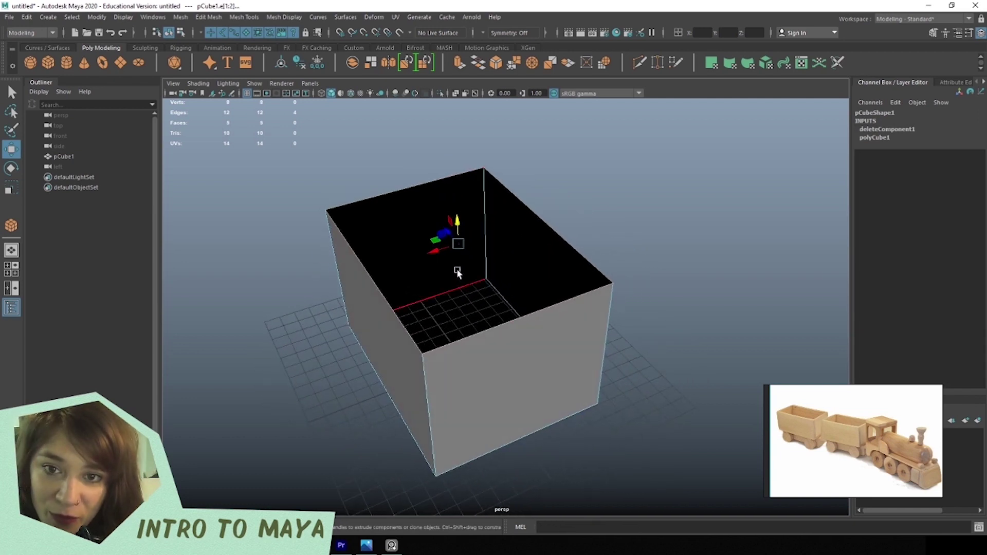
key(e)
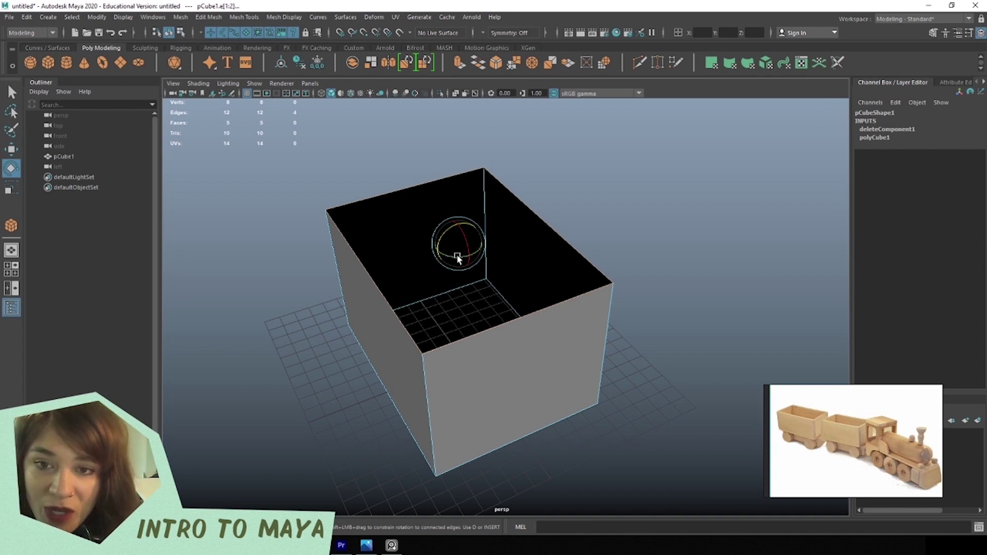
key(r)
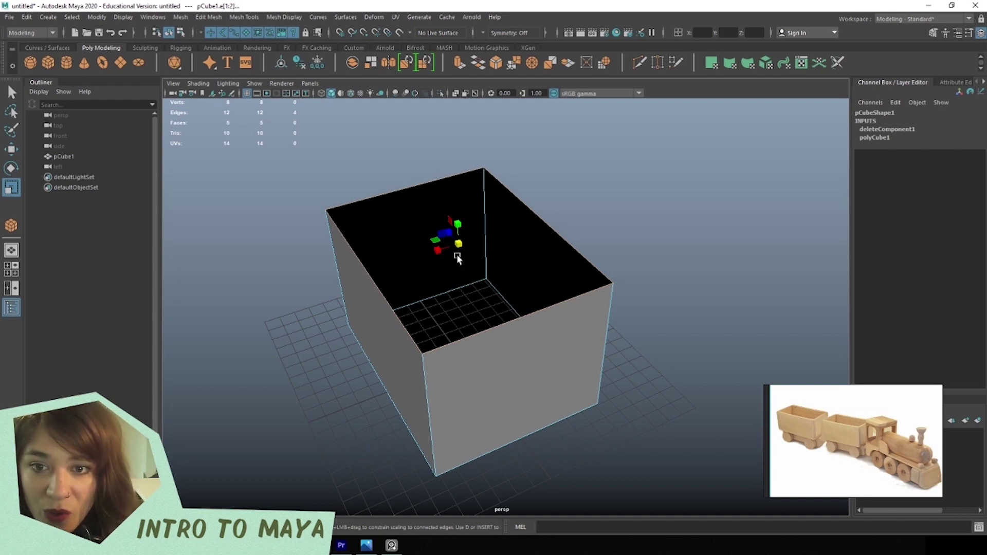
mouse_move(468, 278)
alt+mouse_down()
mouse_move(478, 308)
mouse_move(477, 285)
alt+mouse_up()
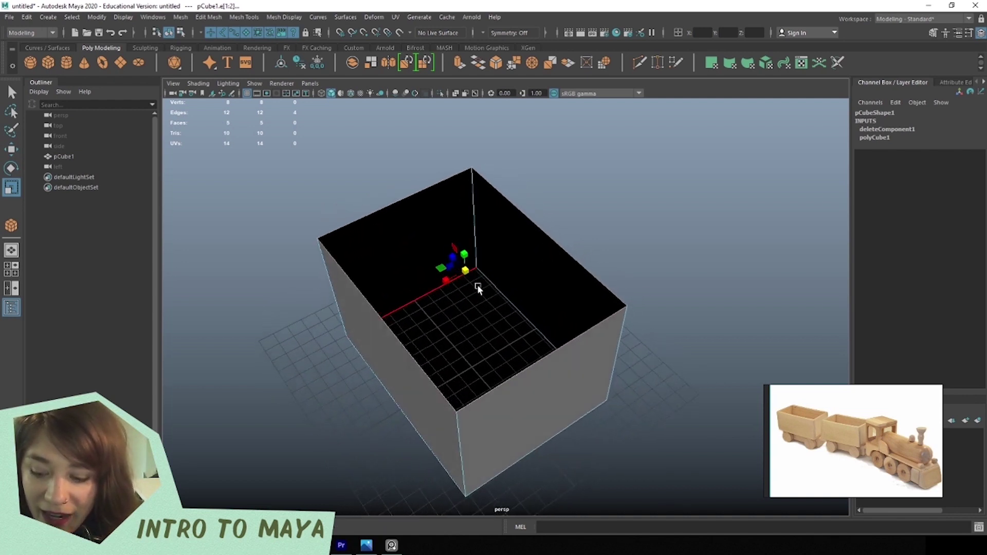
scroll(375, 214, up, 3)
alt+drag(330, 232, 368, 297)
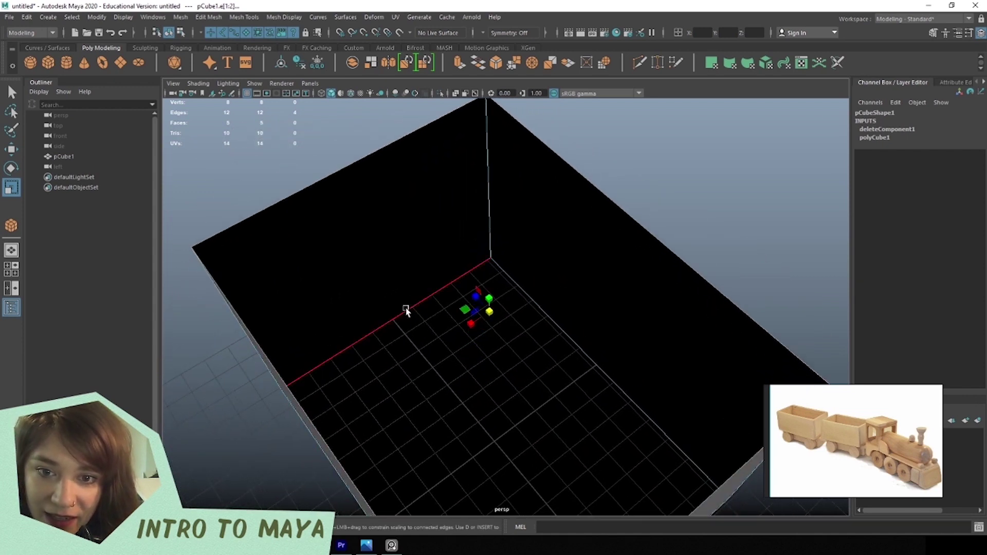
alt+drag(487, 296, 522, 318)
scroll(484, 253, up, 2)
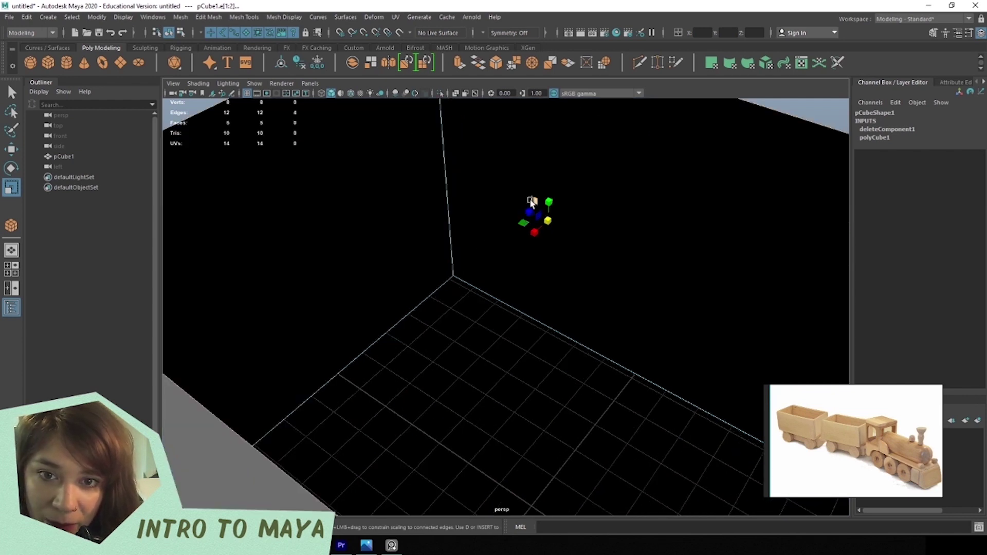
scroll(537, 218, down, 4)
alt+drag(537, 218, 462, 288)
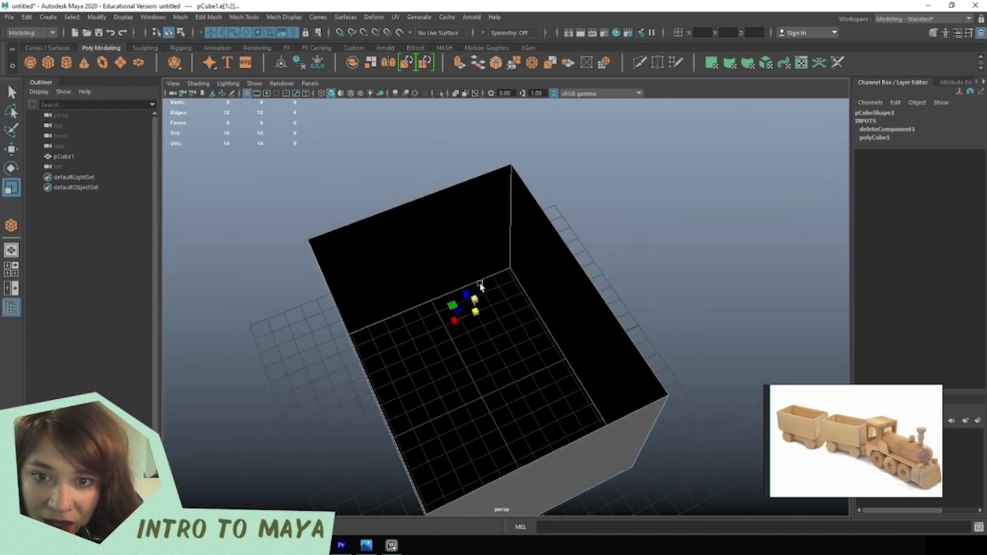
scroll(389, 314, up, 3)
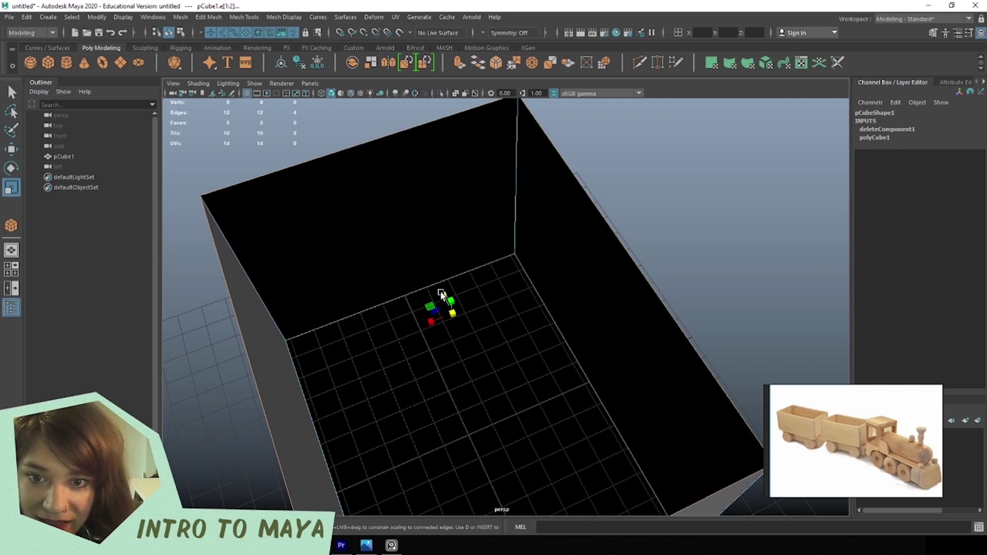
Extrude the top edges outward into a flat rim and orbit to inspect it.
shift+drag(432, 309, 431, 308)
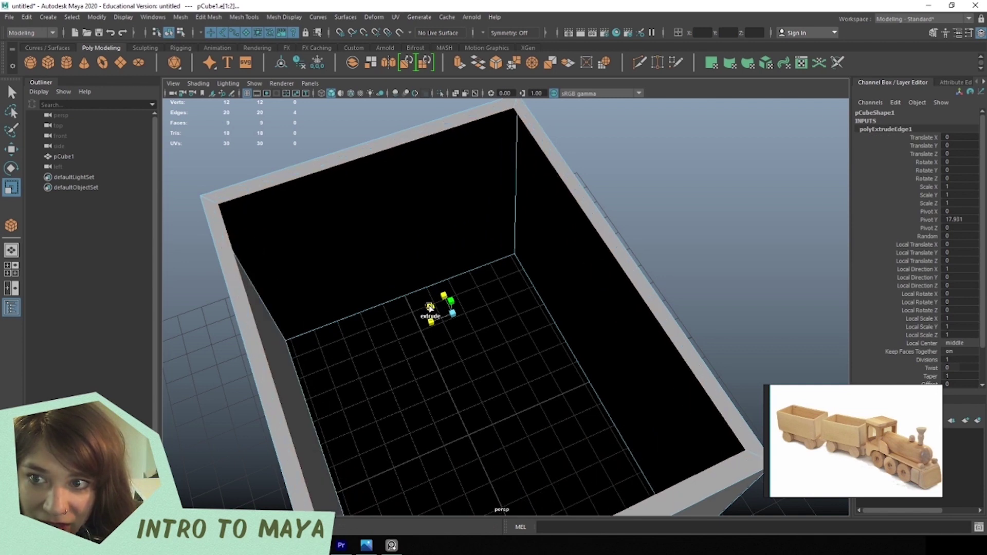
scroll(501, 334, down, 3)
alt+drag(500, 338, 432, 414)
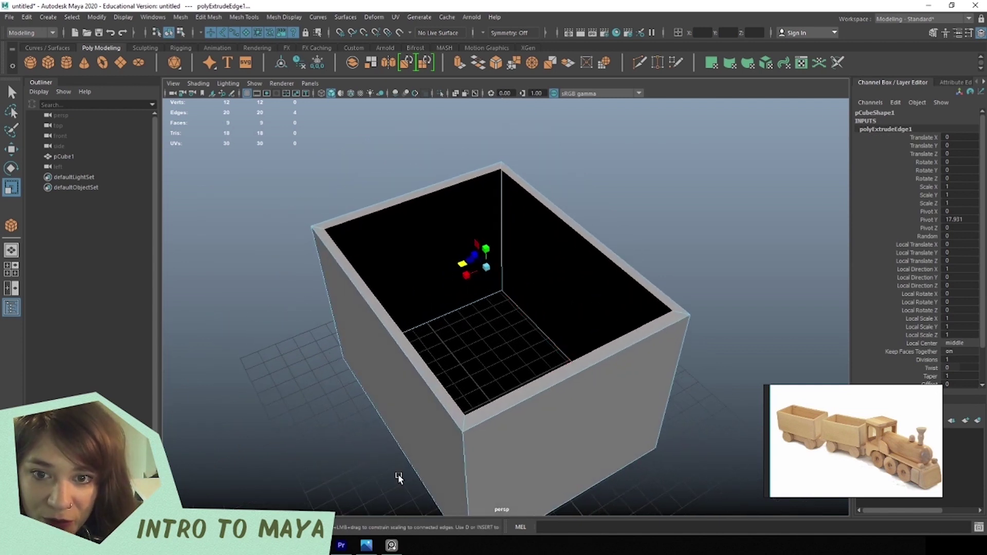
scroll(389, 327, up, 5)
alt+drag(399, 368, 309, 265)
scroll(483, 366, down, 5)
alt+drag(327, 301, 449, 348)
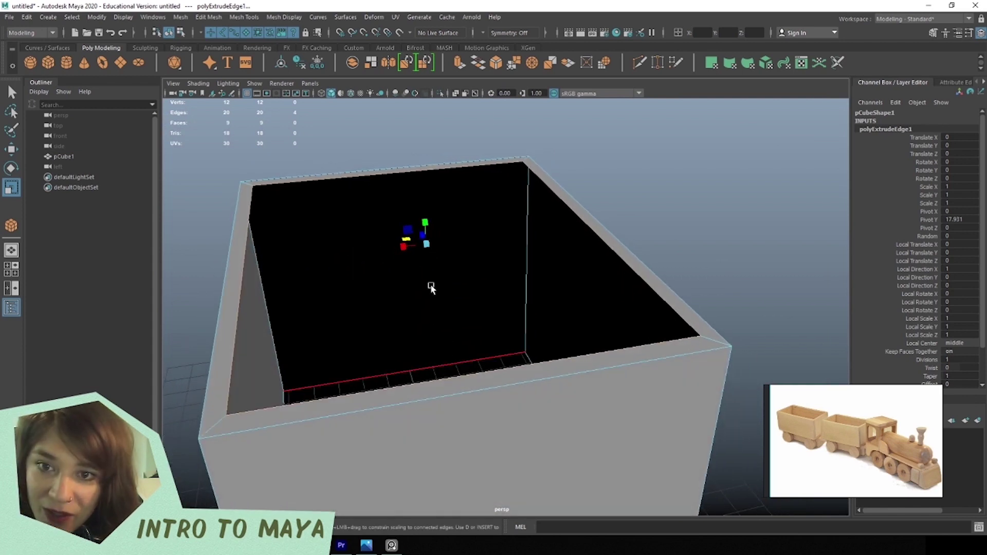
Extrude the rim's inner edges down into an inner wall, then undo the rim extrusions.
key(w)
shift+drag(426, 221, 333, 268)
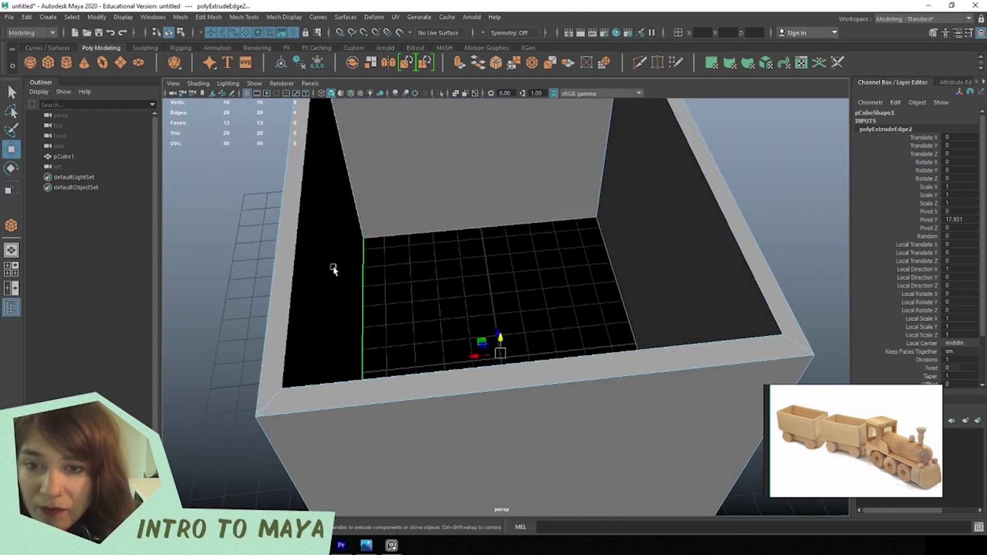
scroll(360, 270, down, 5)
scroll(403, 223, up, 4)
mouse_move(403, 223)
alt+mouse_down()
mouse_move(498, 416)
mouse_move(516, 295)
mouse_move(520, 405)
mouse_move(518, 319)
mouse_move(533, 331)
mouse_move(494, 319)
mouse_move(449, 222)
mouse_move(494, 247)
mouse_move(520, 247)
mouse_move(397, 226)
alt+mouse_up()
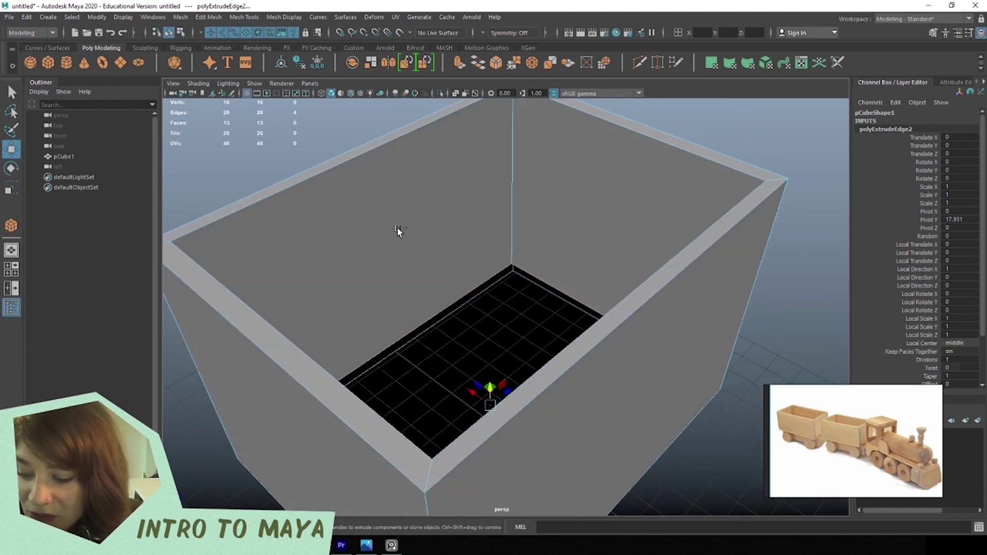
key(ctrl+z)
key(ctrl+z)
click(716, 235)
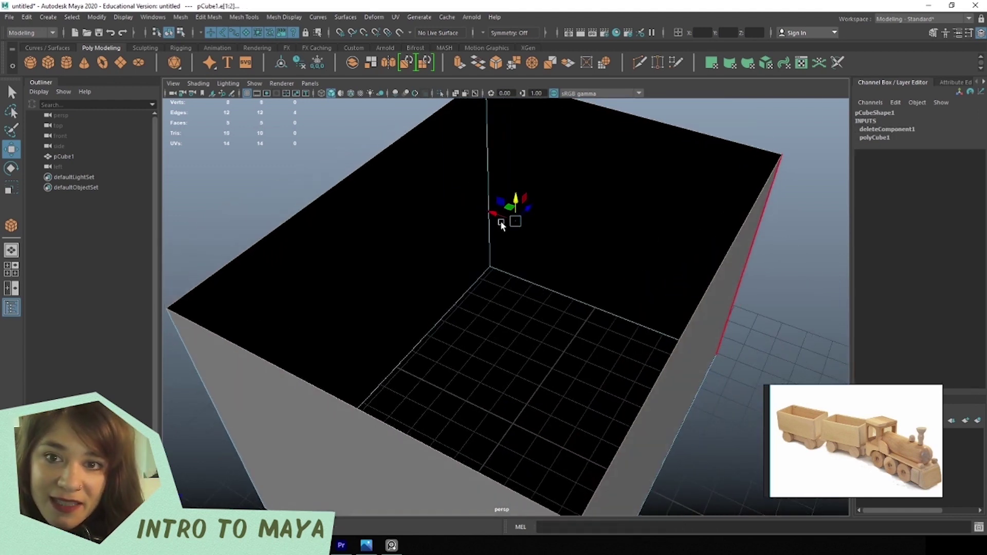
key(ctrl+e)
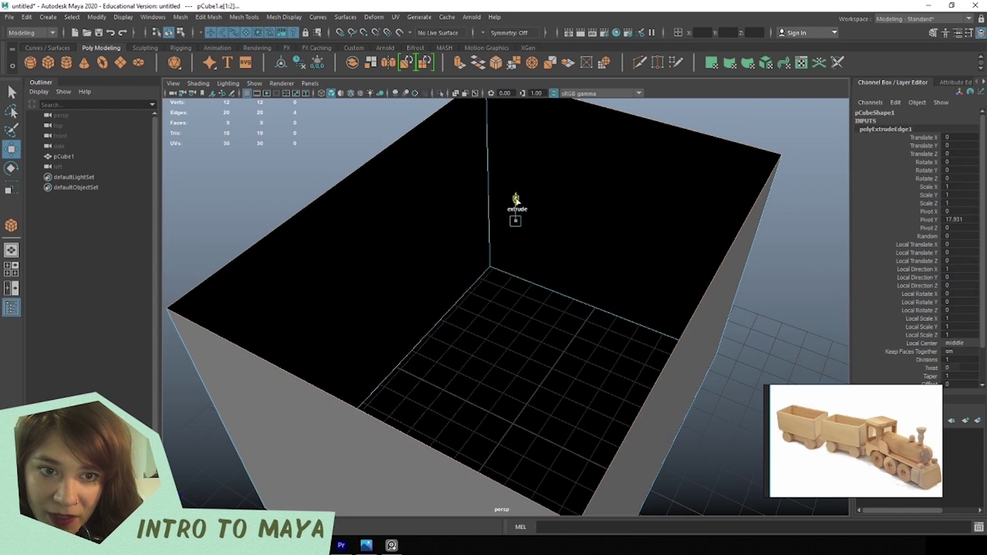
alt+drag(515, 200, 542, 225)
alt+drag(310, 395, 410, 267)
click(415, 214)
alt+drag(415, 214, 391, 211)
drag(556, 167, 588, 165)
alt+drag(484, 277, 550, 234)
key(ctrl+e)
key(ctrl+z)
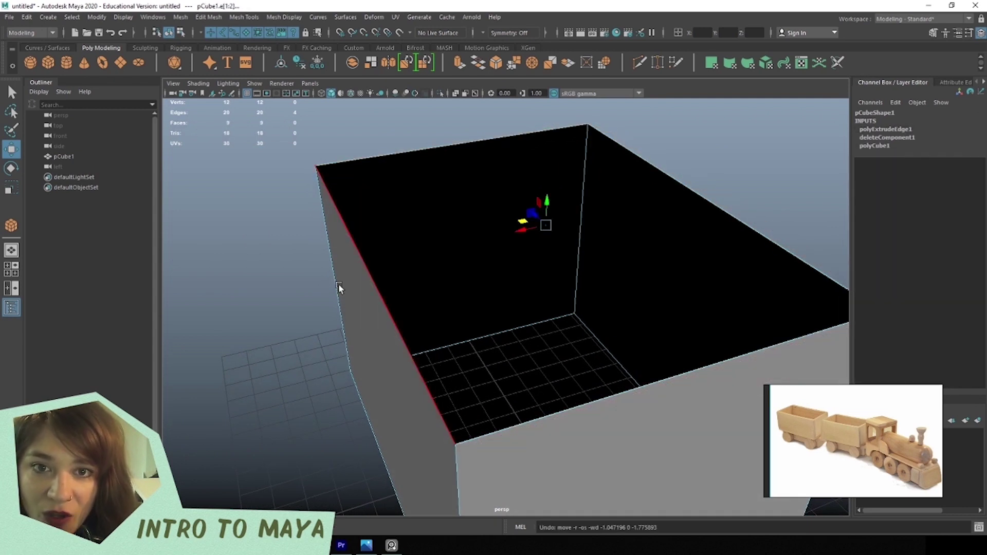
alt+drag(338, 284, 557, 301)
alt+drag(551, 368, 445, 331)
alt+drag(447, 396, 442, 263)
scroll(450, 249, up, 3)
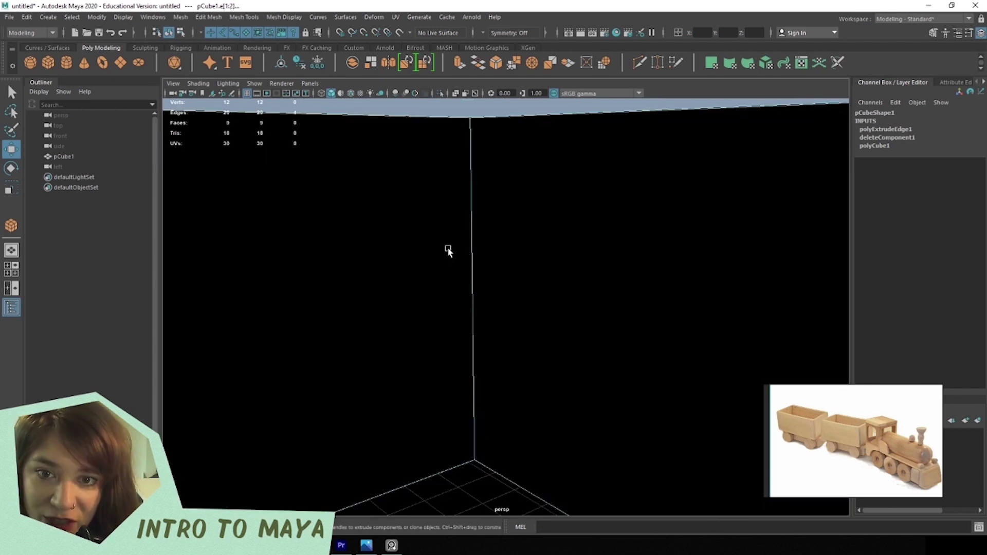
scroll(450, 249, down, 3)
drag(480, 137, 453, 326)
key(ctrl+z)
click(473, 224)
click(478, 225)
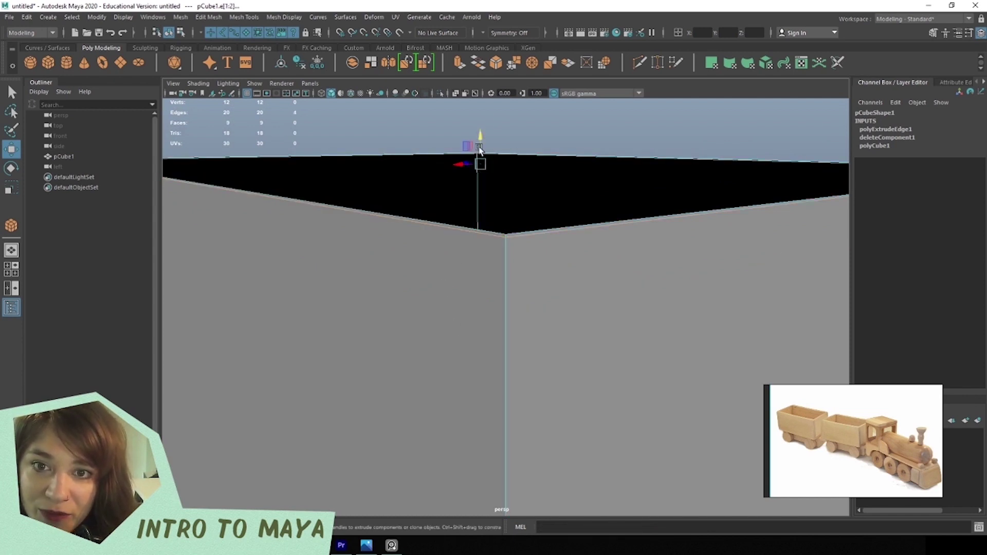
drag(484, 134, 486, 148)
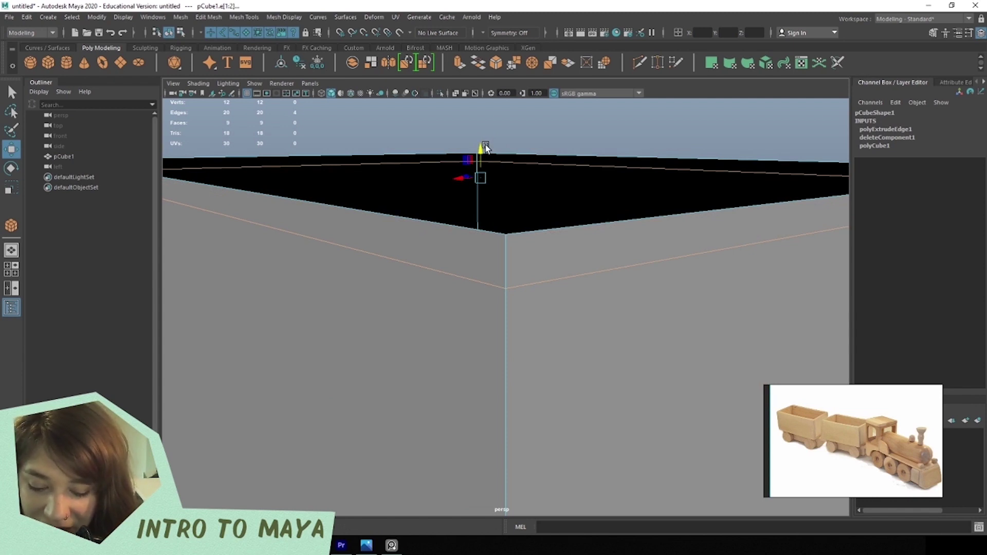
key(ctrl+Delete)
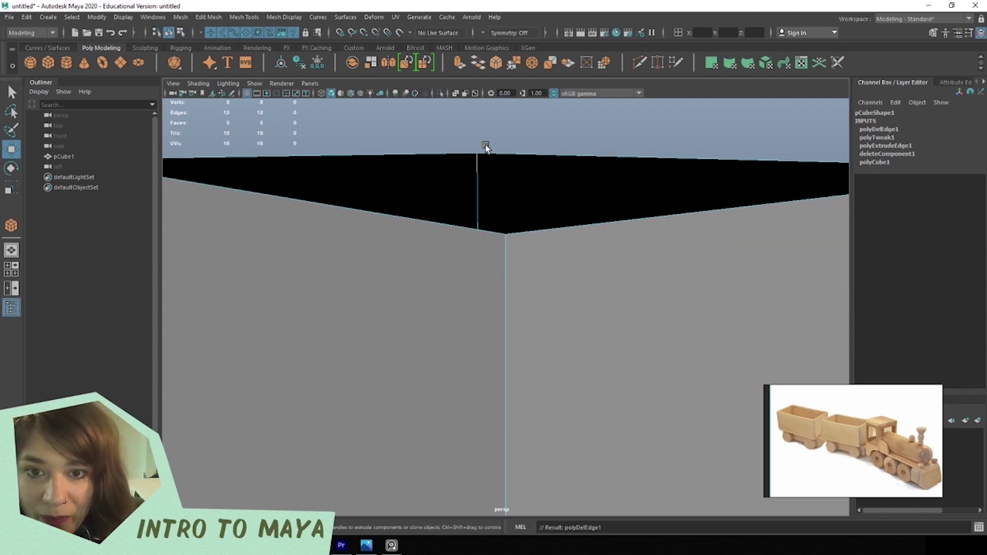
scroll(486, 148, down, 5)
alt+drag(639, 336, 628, 205)
click(628, 204)
Scale-extrude the top edges inward into a thick rim.
key(e)
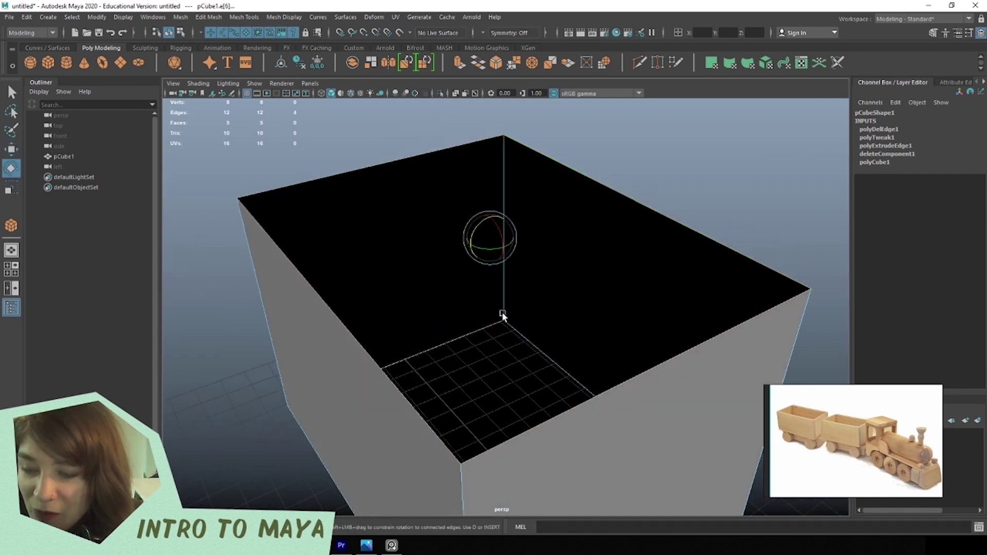
key(r)
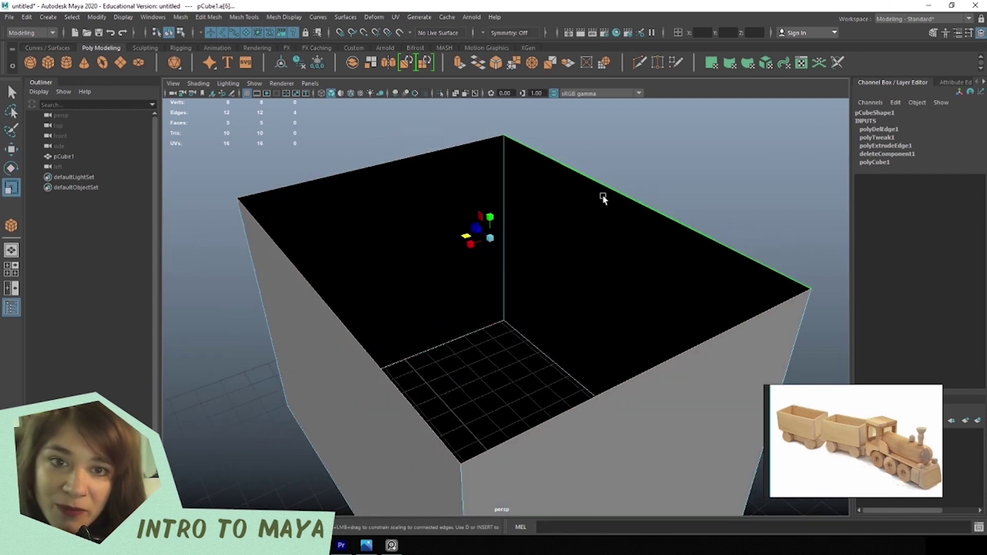
alt+drag(562, 357, 551, 341)
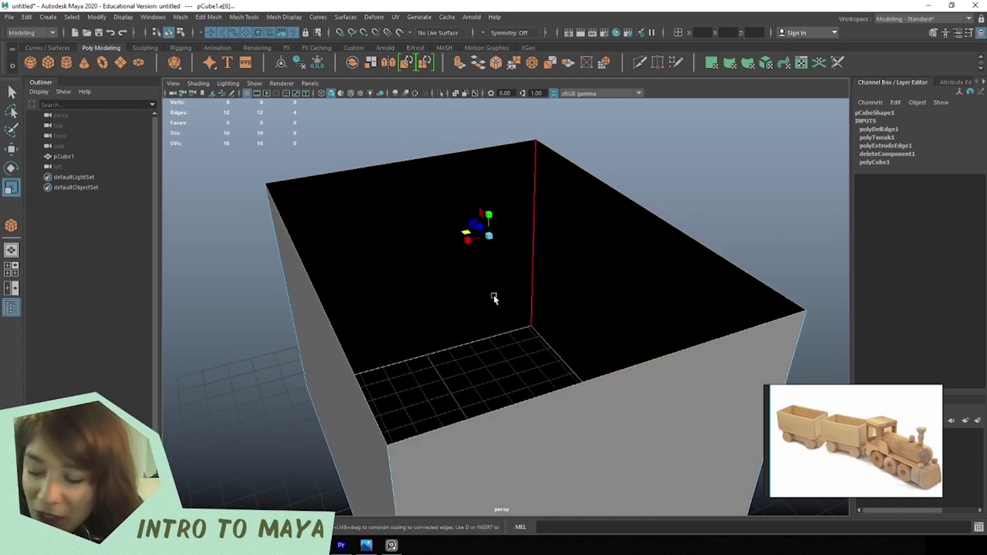
shift+drag(460, 229, 533, 298)
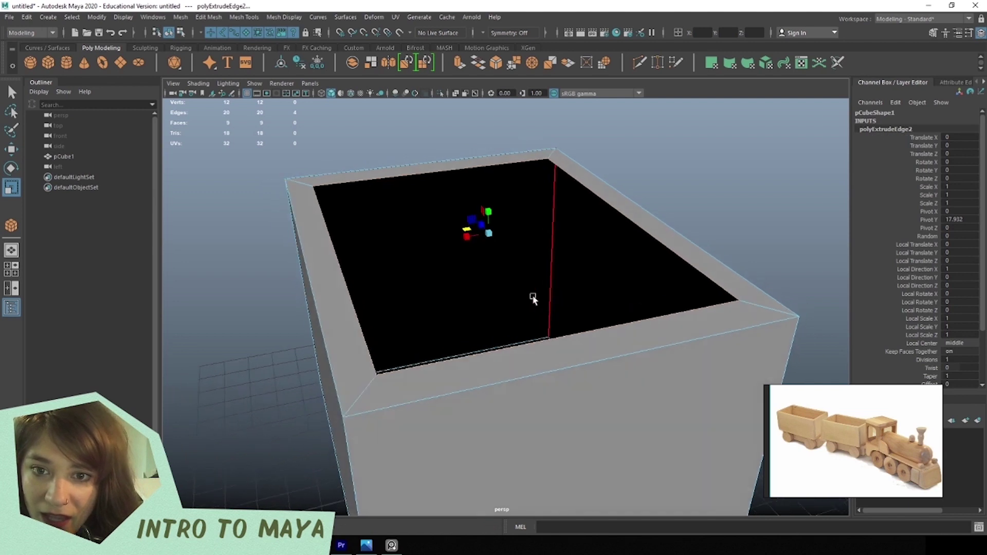
Extrude the rim's inner edges again with Ctrl+E and pull the inner walls down into the box.
key(w)
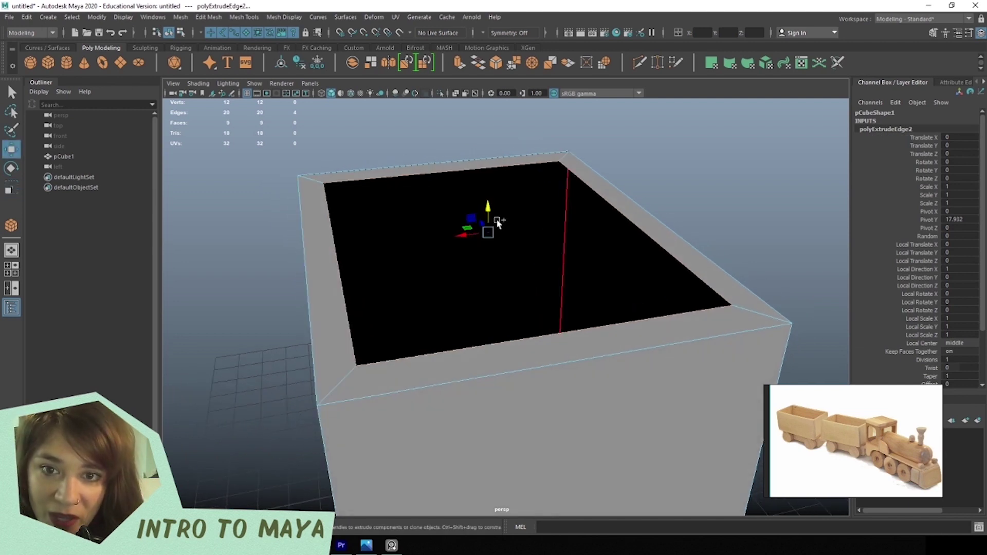
key(ctrl+e)
drag(488, 211, 542, 280)
alt+drag(515, 312, 596, 380)
alt+drag(461, 358, 345, 268)
Bridge the two opposite inner edges into a floor face, then inspect the box from above.
click(417, 279)
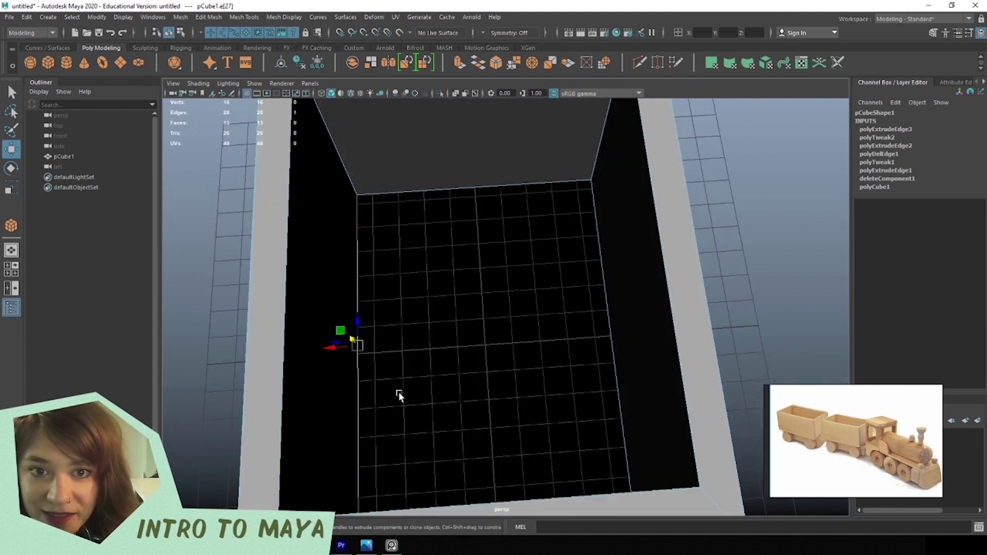
shift+click(606, 294)
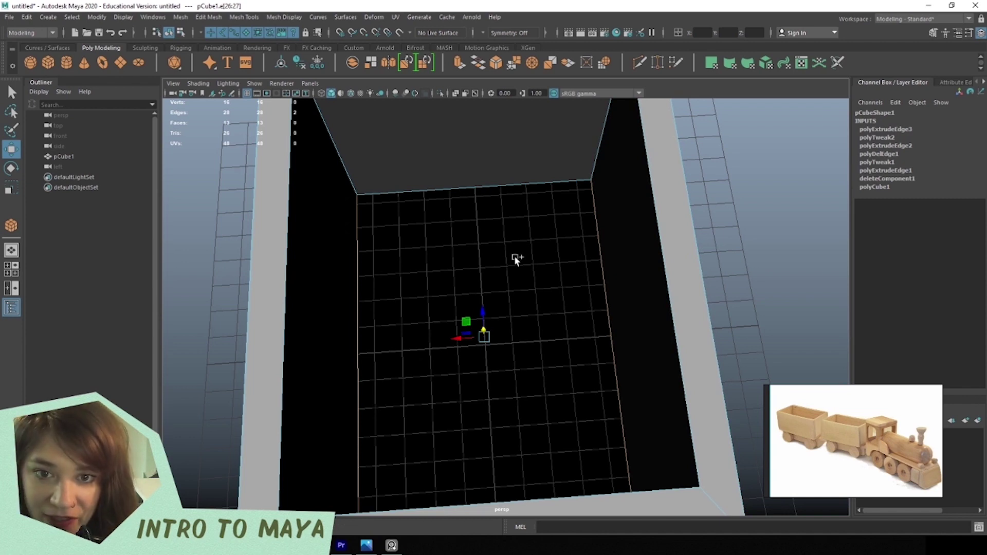
shift+right_click(535, 231)
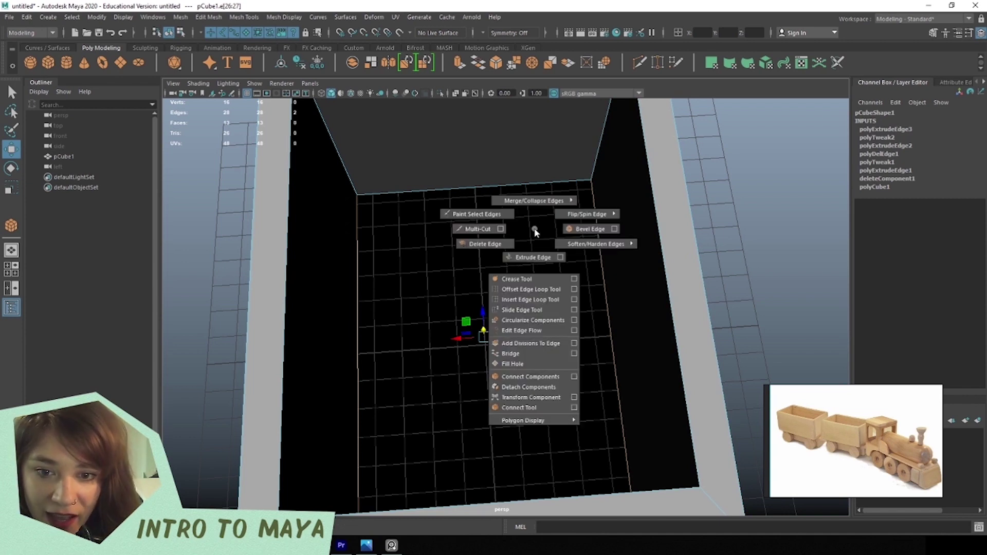
click(526, 356)
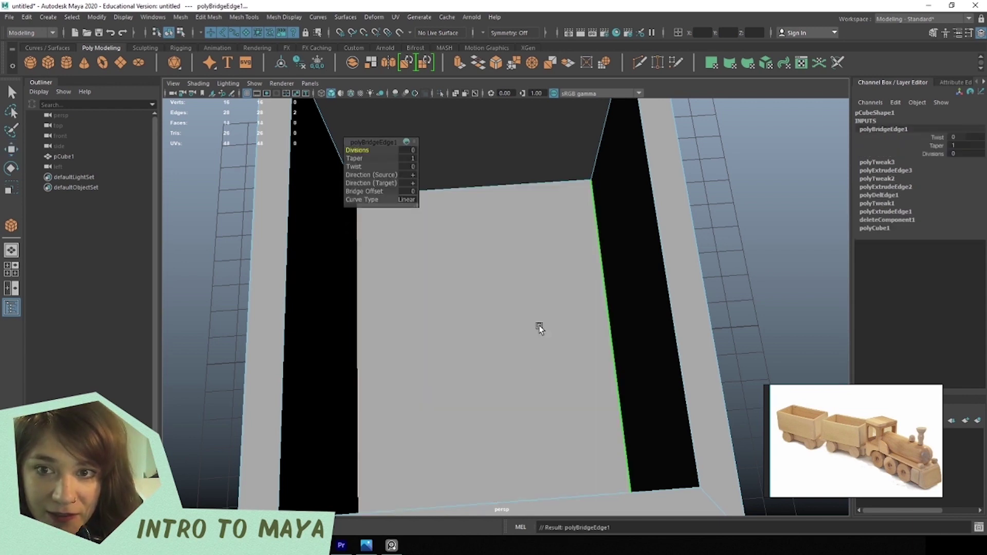
alt+drag(580, 276, 477, 404)
alt+drag(433, 387, 569, 341)
click(761, 314)
scroll(628, 369, up, 3)
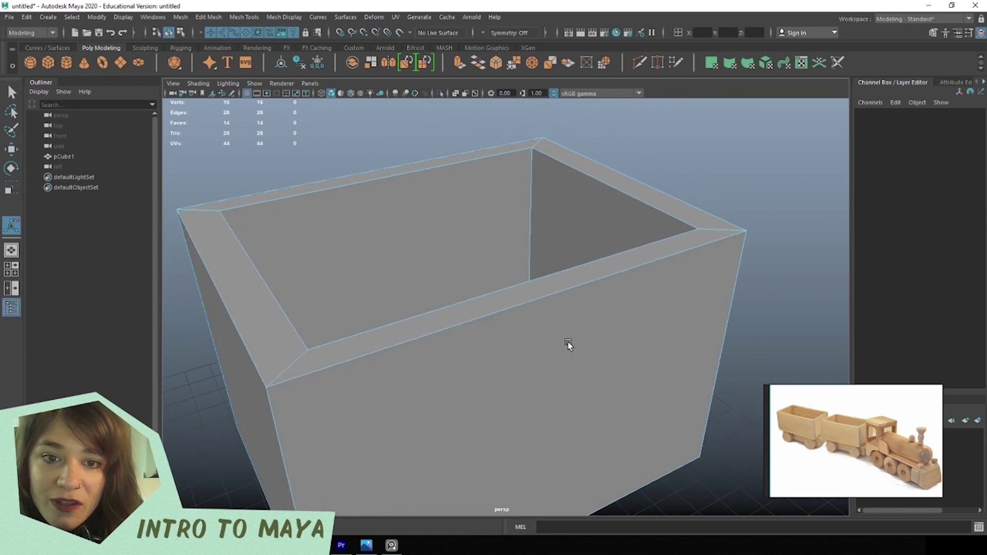
click(617, 375)
alt+drag(622, 377, 657, 323)
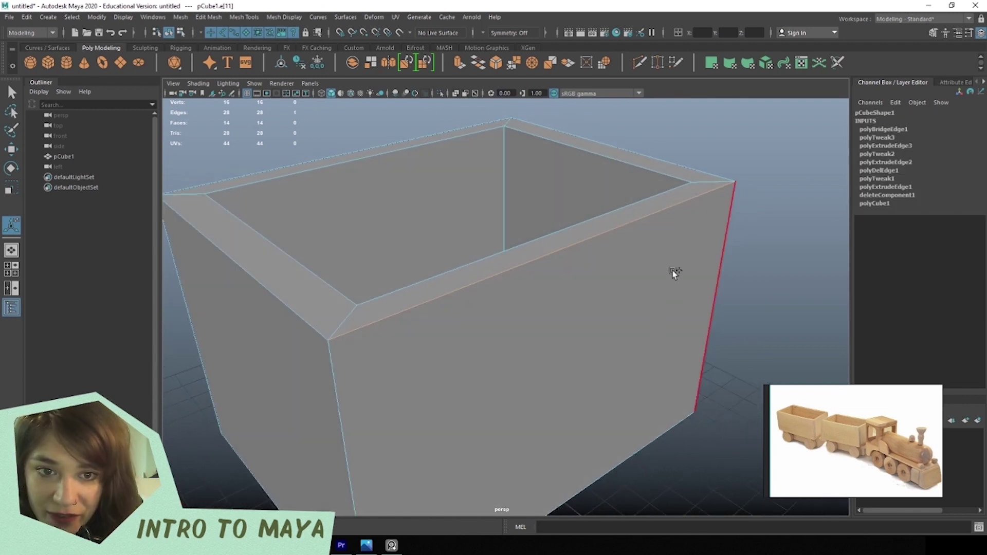
mouse_move(681, 234)
shift+right_down()
mouse_move(696, 427)
mouse_move(692, 304)
mouse_move(702, 286)
mouse_move(698, 450)
mouse_move(704, 381)
mouse_move(732, 312)
mouse_move(700, 428)
mouse_move(699, 315)
mouse_move(695, 379)
mouse_move(681, 236)
shift+right_up()
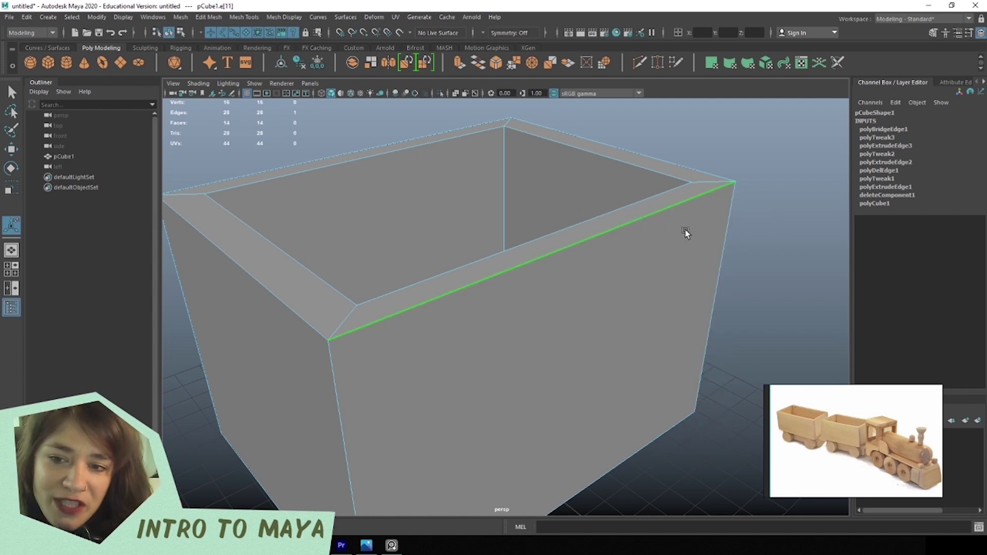
shift+right_drag(679, 220, 679, 219)
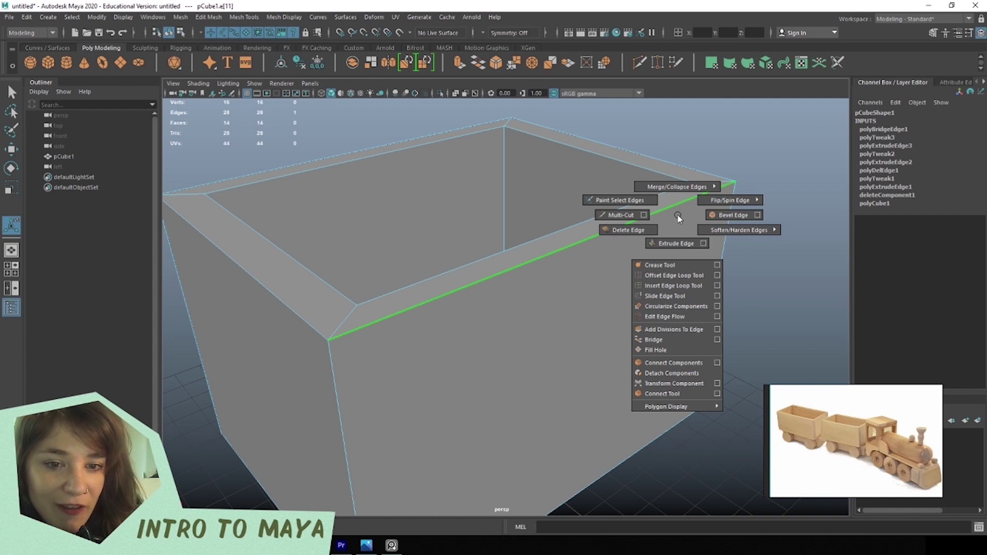
shift+right_drag(678, 216, 678, 215)
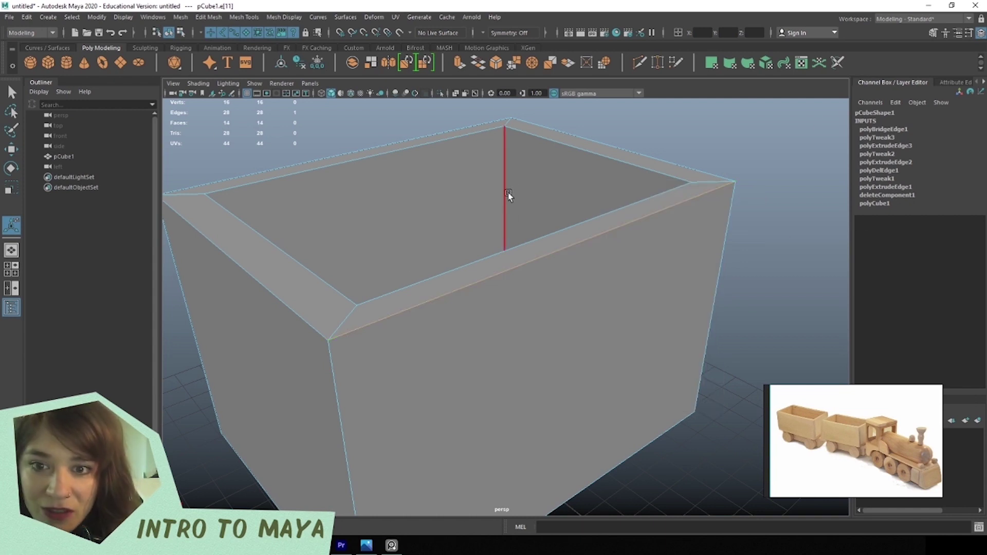
shift+right_drag(605, 258, 607, 262)
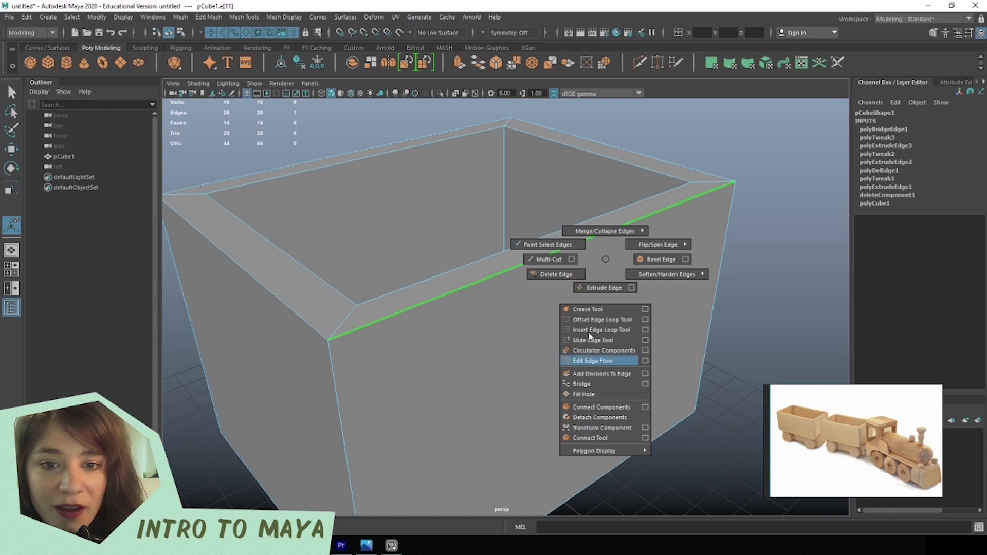
click(607, 261)
alt+drag(606, 264, 784, 424)
scroll(572, 284, down, 3)
scroll(516, 336, down, 5)
alt+drag(522, 348, 633, 347)
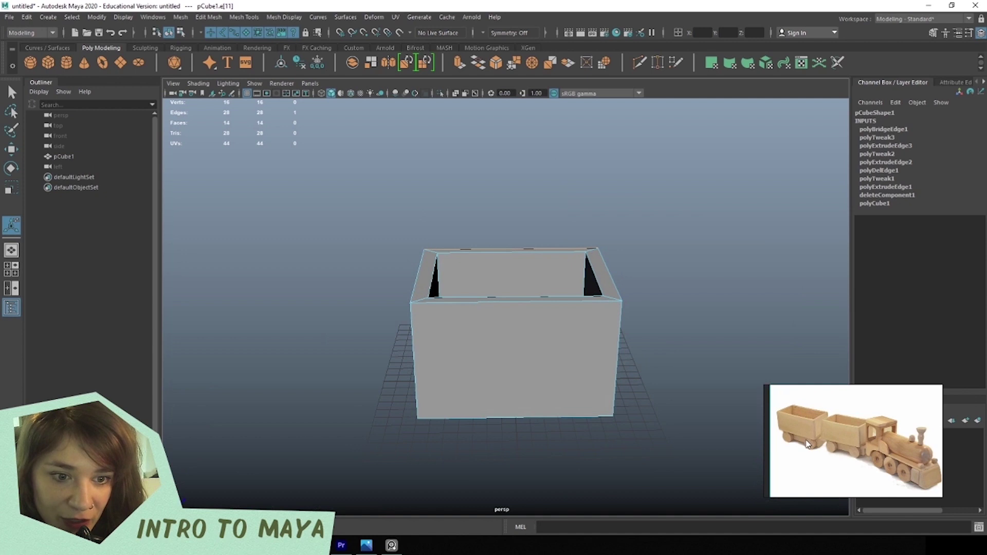
alt+drag(467, 360, 434, 386)
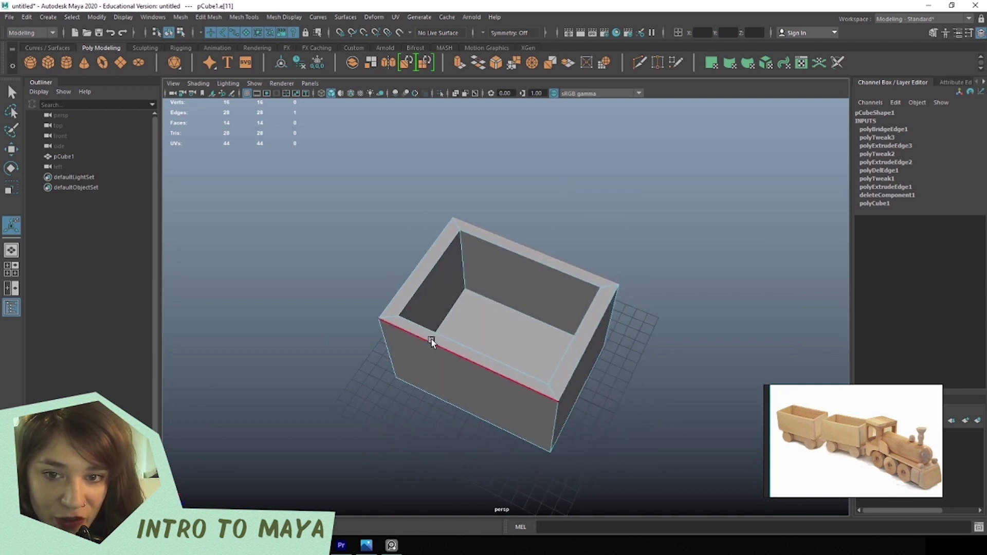
Loop-select the four inner wall faces of the box in Face mode.
scroll(395, 285, up, 3)
right_drag(504, 226, 507, 245)
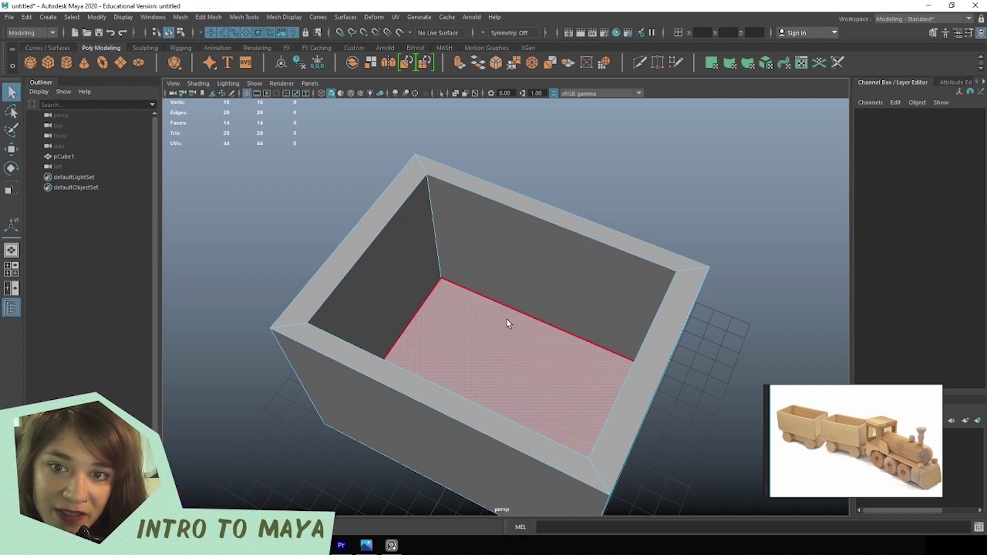
click(500, 251)
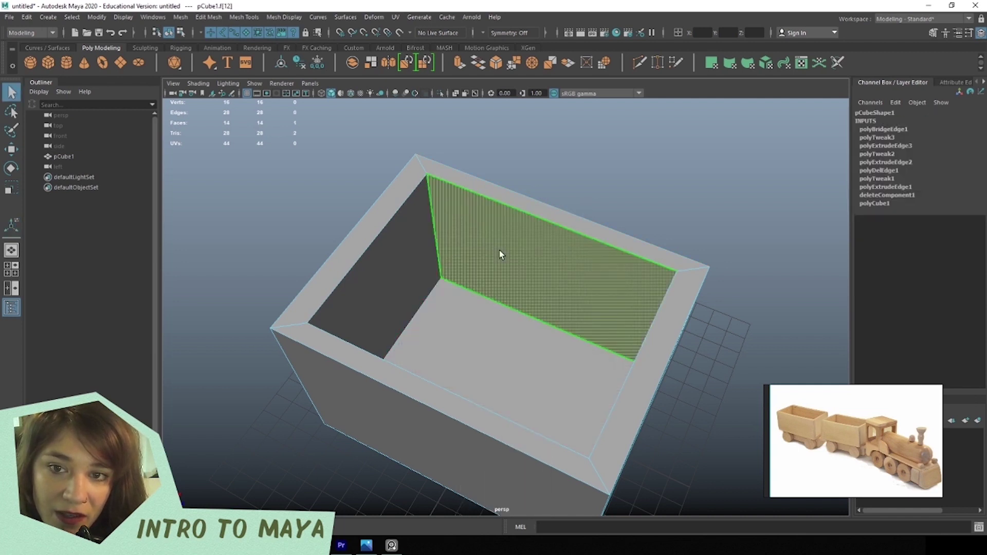
alt+drag(442, 226, 420, 249)
double_click(452, 211)
alt+drag(499, 279, 602, 289)
Scale the four inner walls outward to thin them, then return to Object Mode.
key(r)
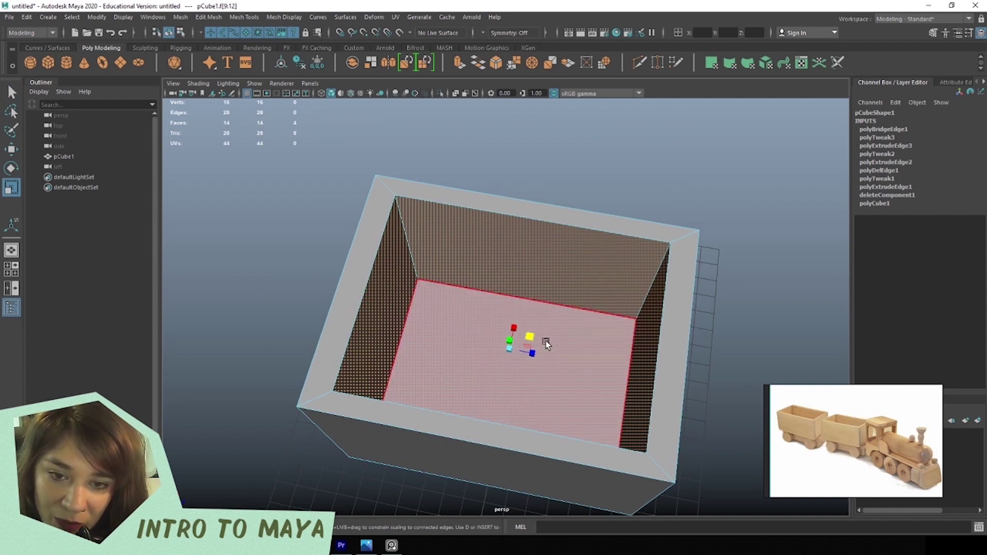
drag(533, 337, 535, 337)
key(ctrl+z)
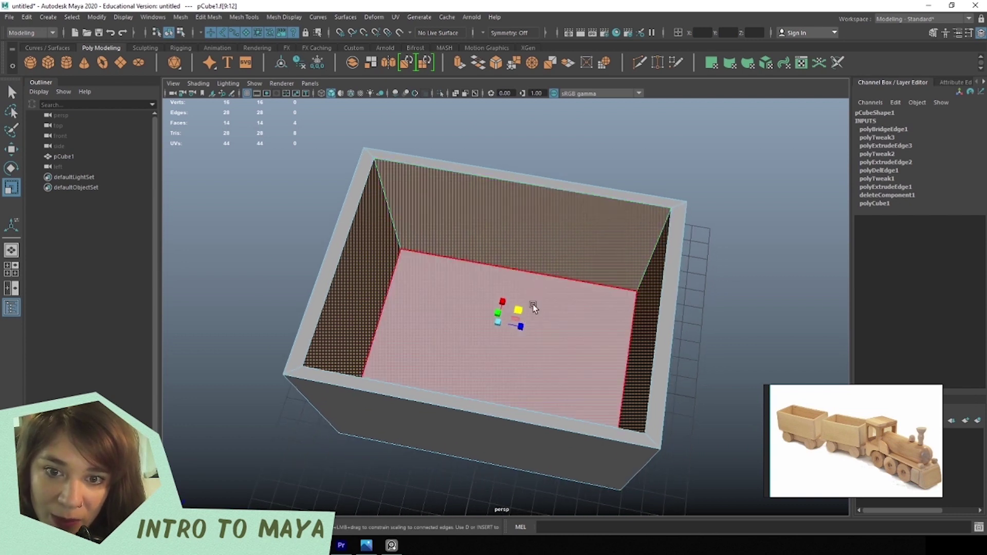
mouse_move(516, 311)
mouse_down()
mouse_move(535, 314)
mouse_move(553, 300)
mouse_move(566, 322)
mouse_move(502, 304)
mouse_up()
right_drag(483, 222, 530, 210)
alt+drag(537, 301, 814, 379)
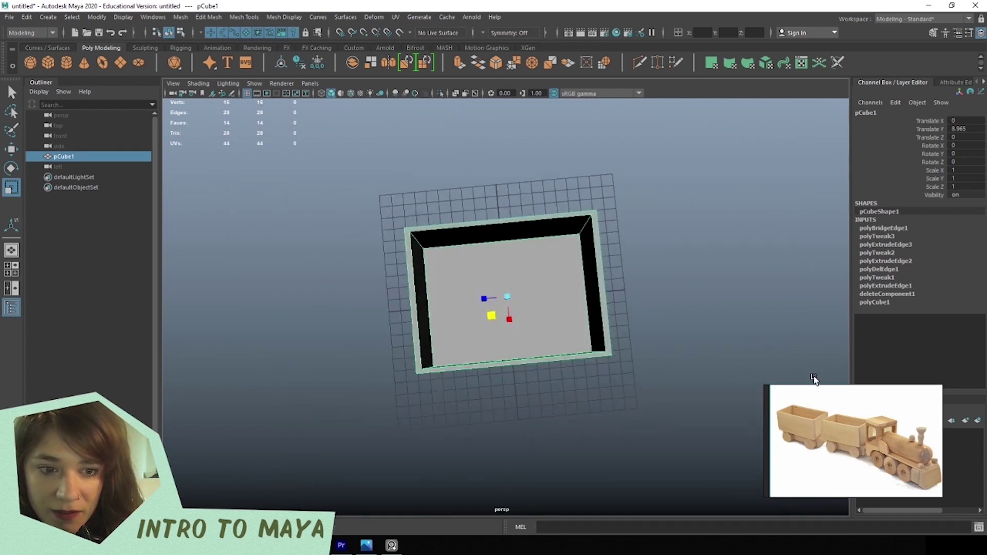
Try stretching the whole box wider, then undo the scaling.
scroll(495, 286, up, 4)
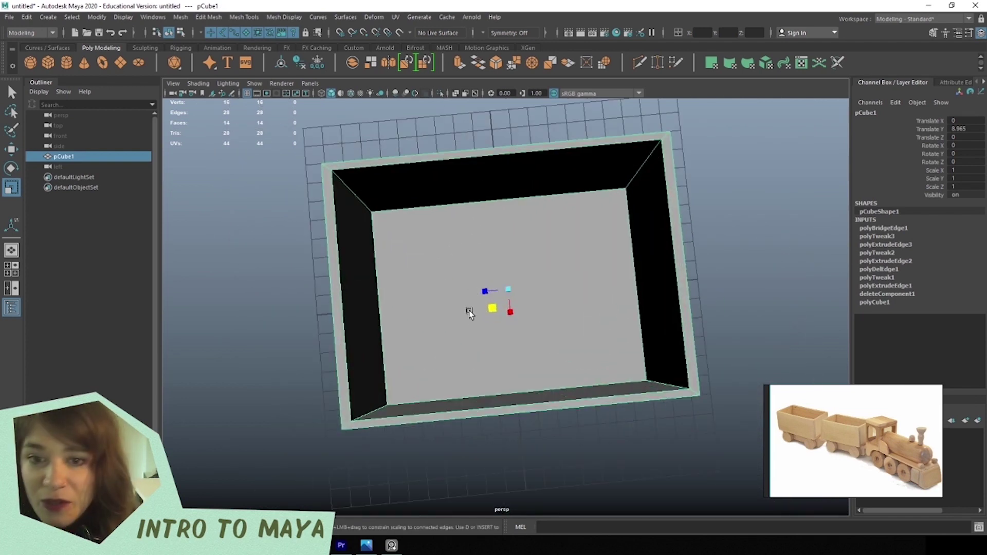
drag(486, 288, 482, 290)
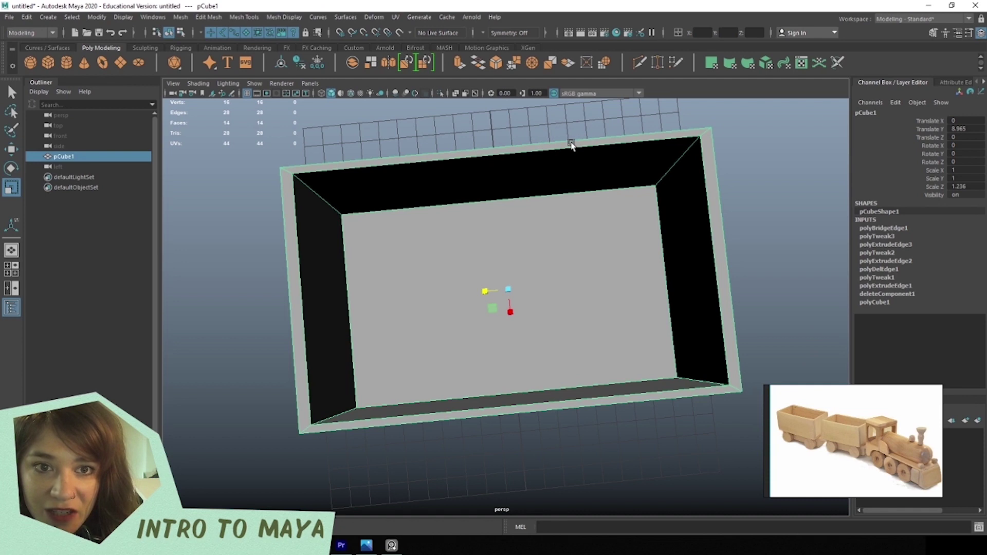
key(ctrl+z)
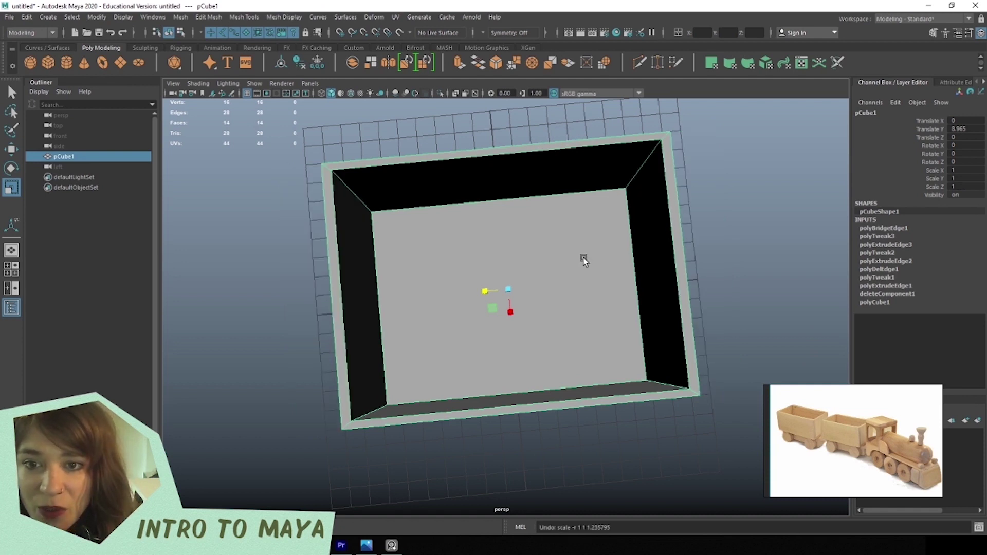
alt+drag(583, 258, 549, 224)
Marquee-select the vertices at the box's left end in Vertex mode.
right_drag(570, 283, 478, 275)
alt+drag(478, 275, 412, 342)
drag(232, 120, 483, 486)
alt+drag(483, 486, 479, 412)
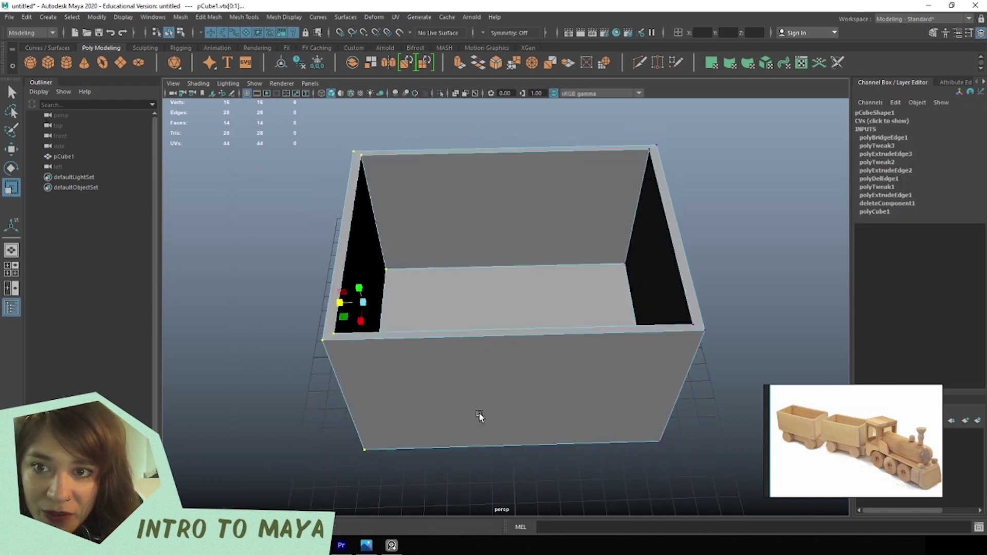
drag(296, 115, 318, 319)
Move the left-end vertices outward to lengthen the box, then return to Object Mode.
key(w)
drag(341, 279, 299, 276)
alt+drag(298, 276, 412, 295)
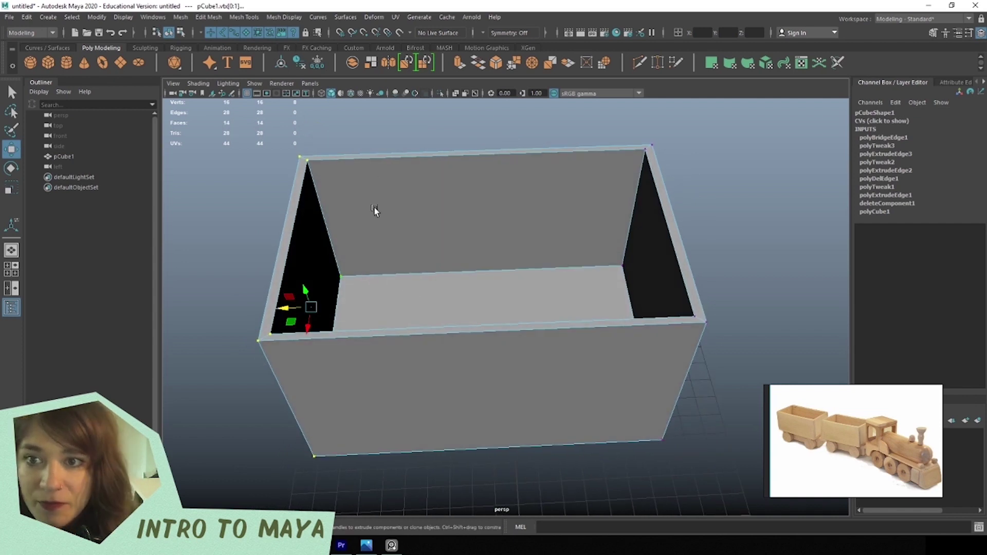
alt+drag(544, 359, 520, 390)
right_click(474, 262)
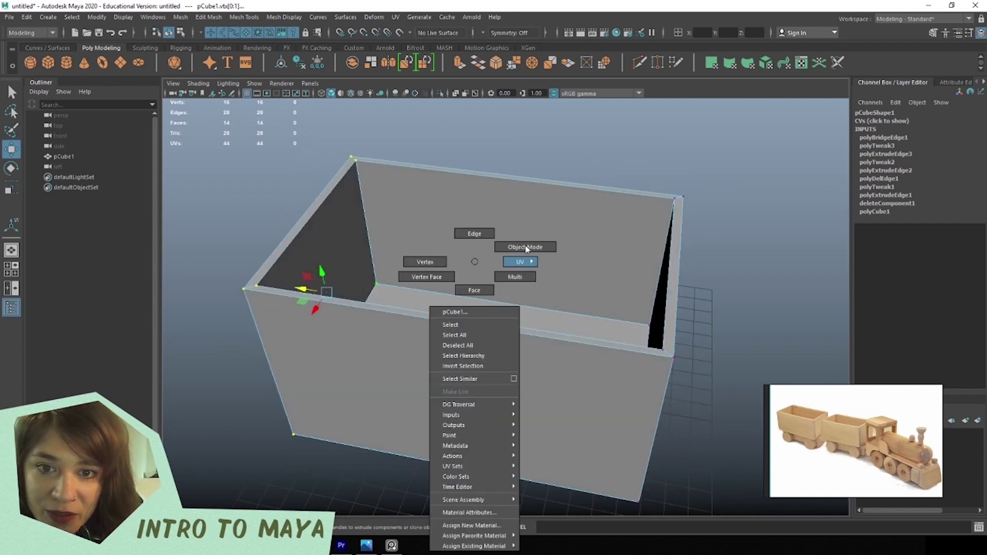
click(540, 247)
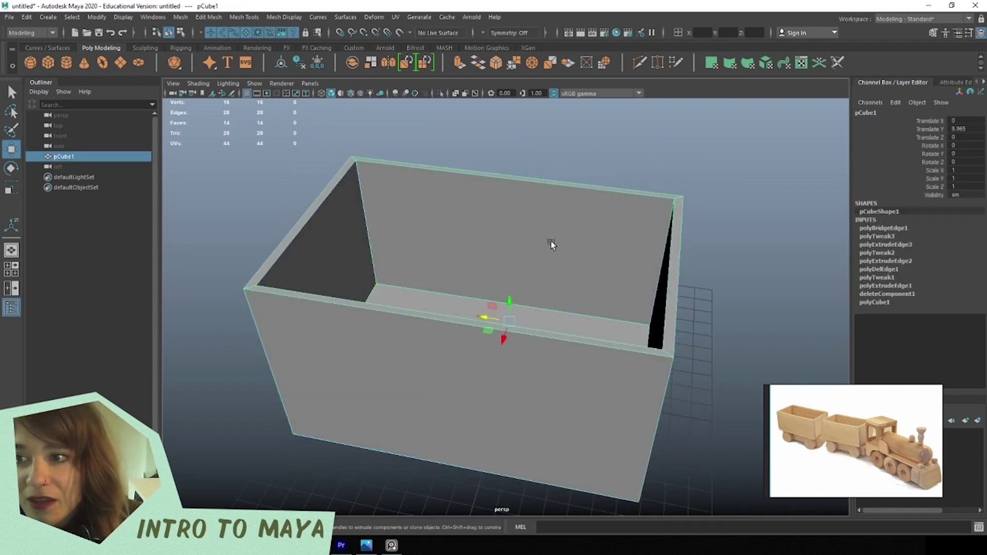
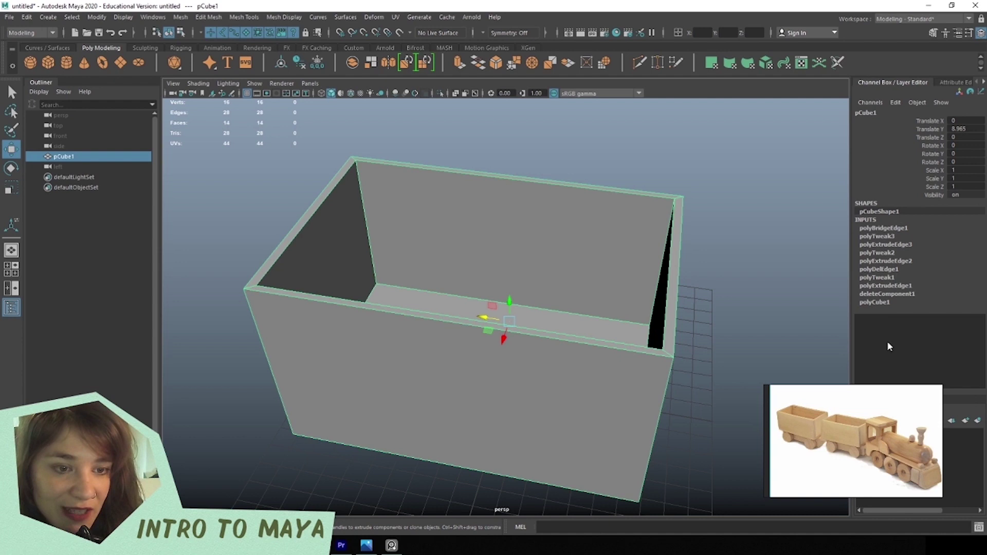
Select pCube1 and delete its history with Edit > Delete by Type > History.
click(828, 269)
click(533, 240)
click(787, 279)
click(542, 268)
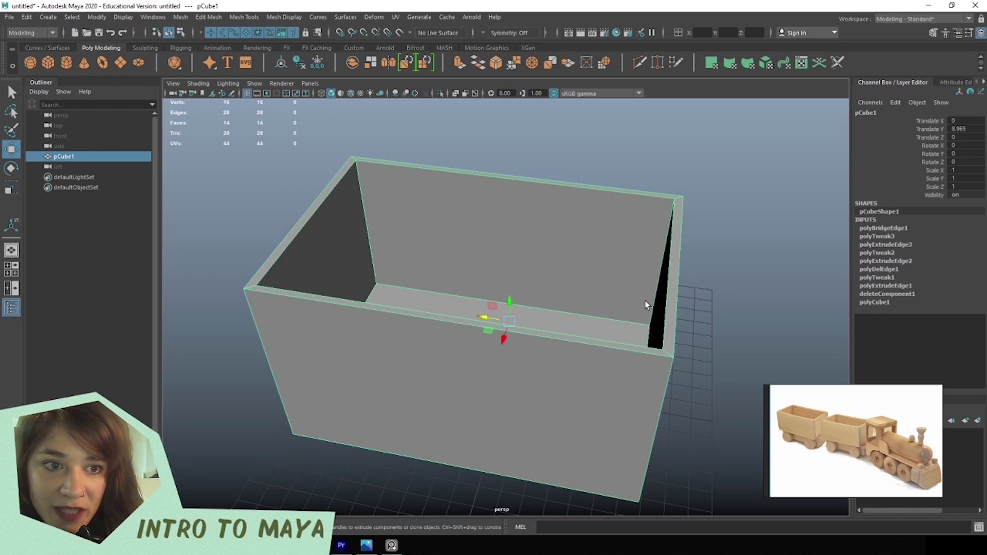
click(27, 17)
mouse_move(96, 138)
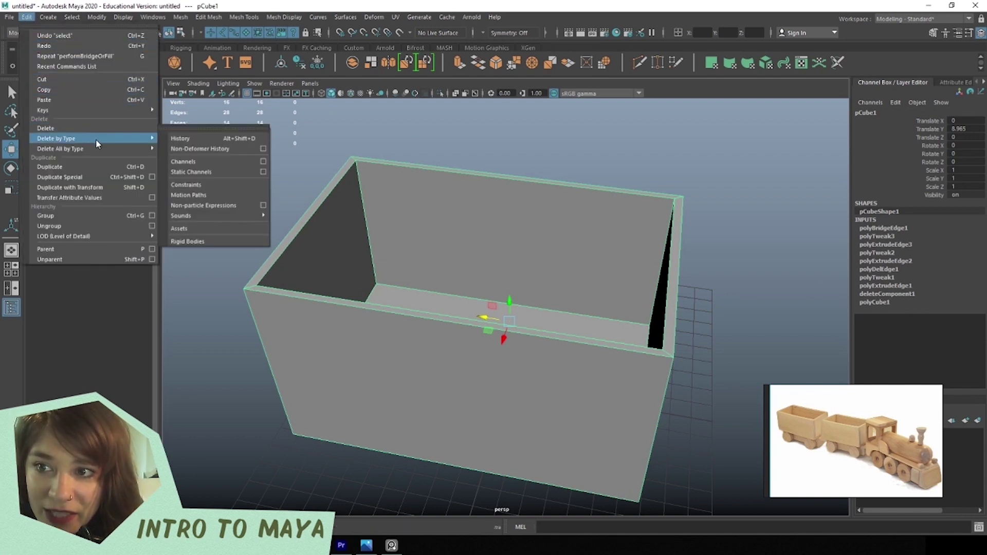
click(209, 142)
Reselect the box, delete its history once more, and look down into it.
click(779, 323)
click(595, 352)
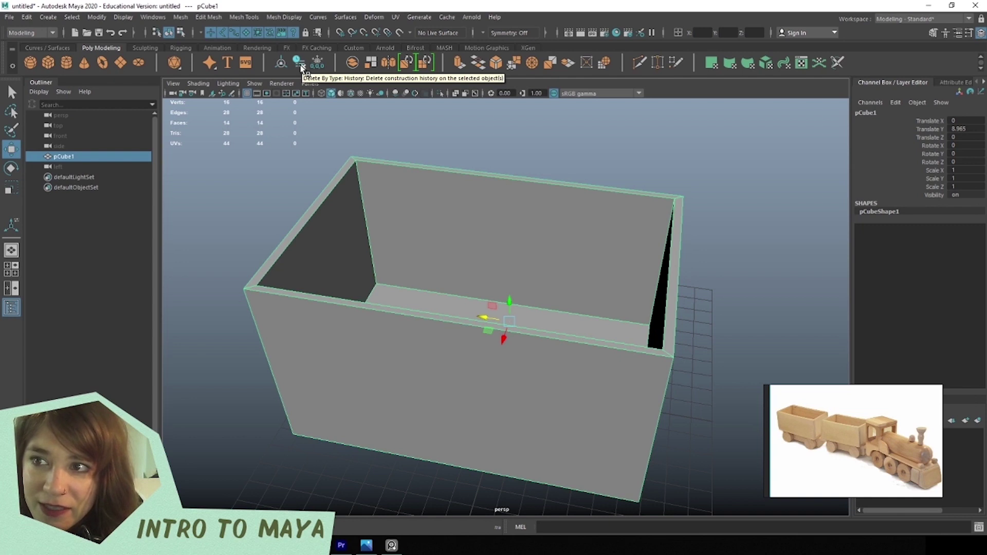
click(26, 18)
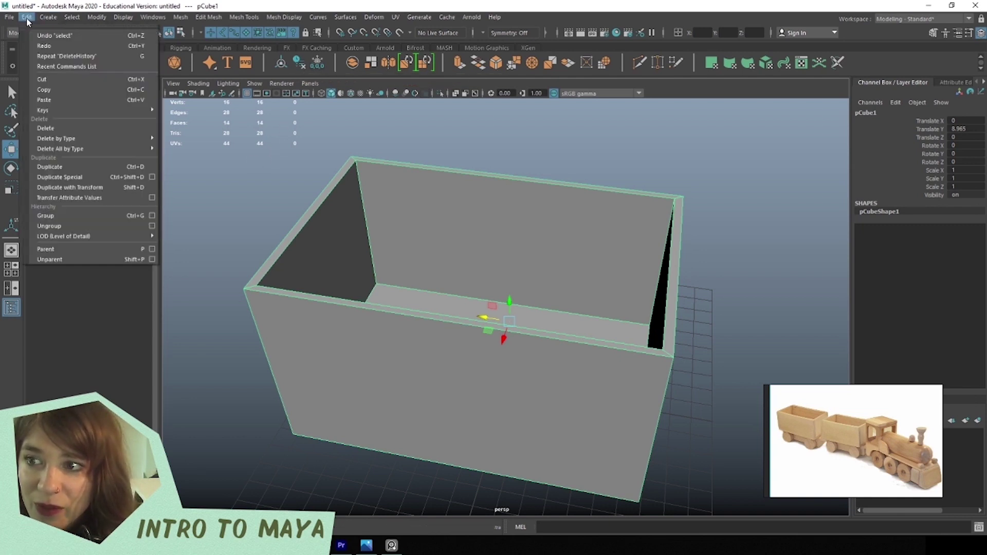
mouse_move(135, 138)
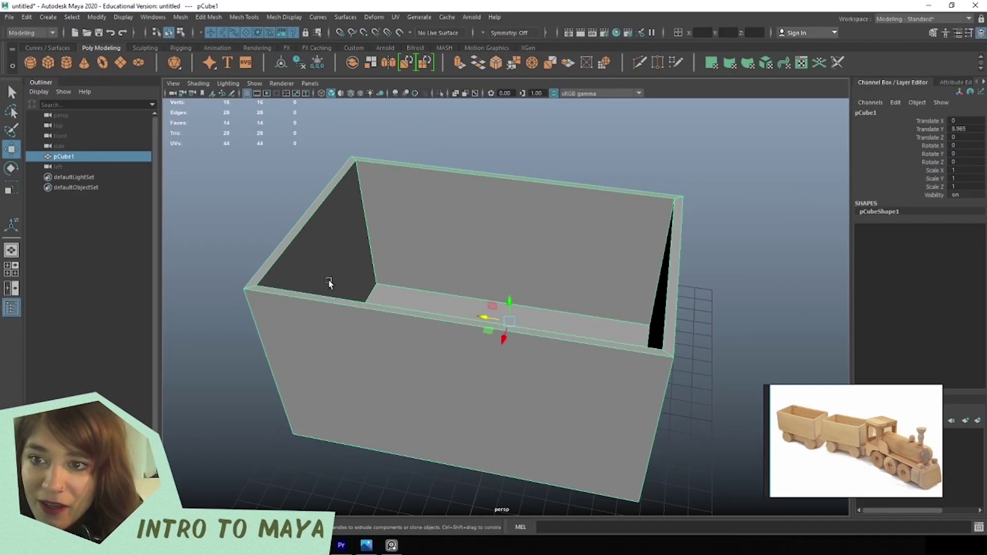
click(338, 282)
click(337, 282)
alt+drag(338, 283, 519, 374)
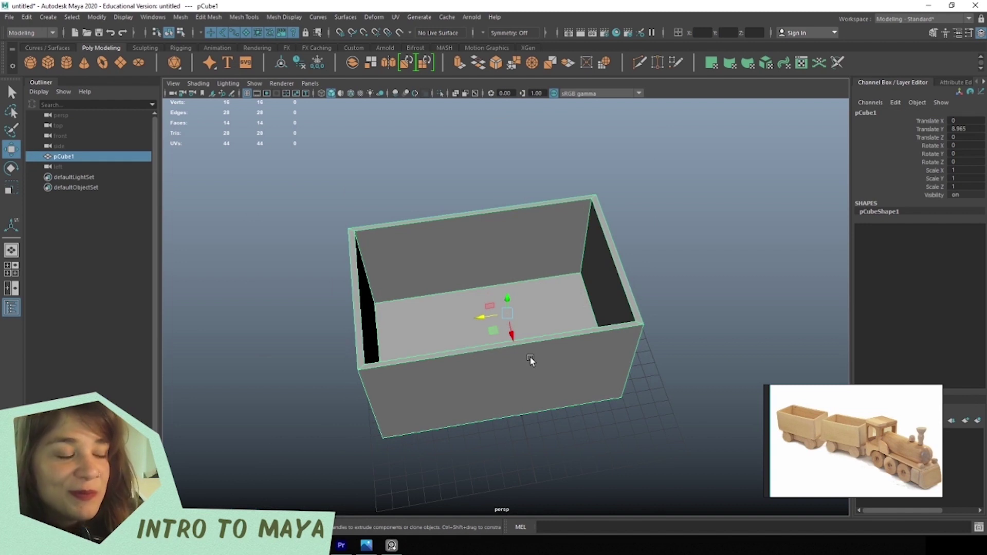
Select the edges running across the box's back wall, floor and front wall.
key(r)
alt+drag(531, 360, 580, 386)
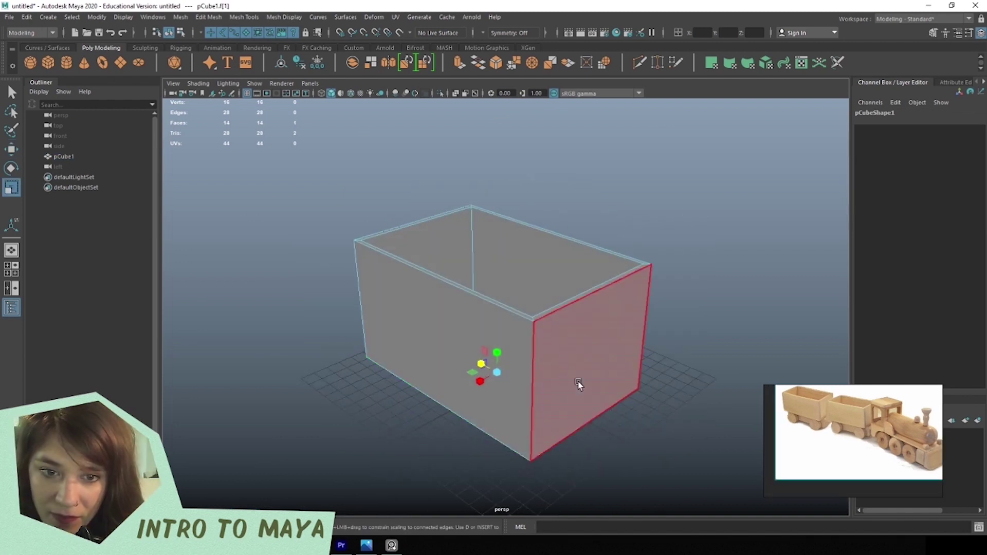
scroll(825, 432, up, 5)
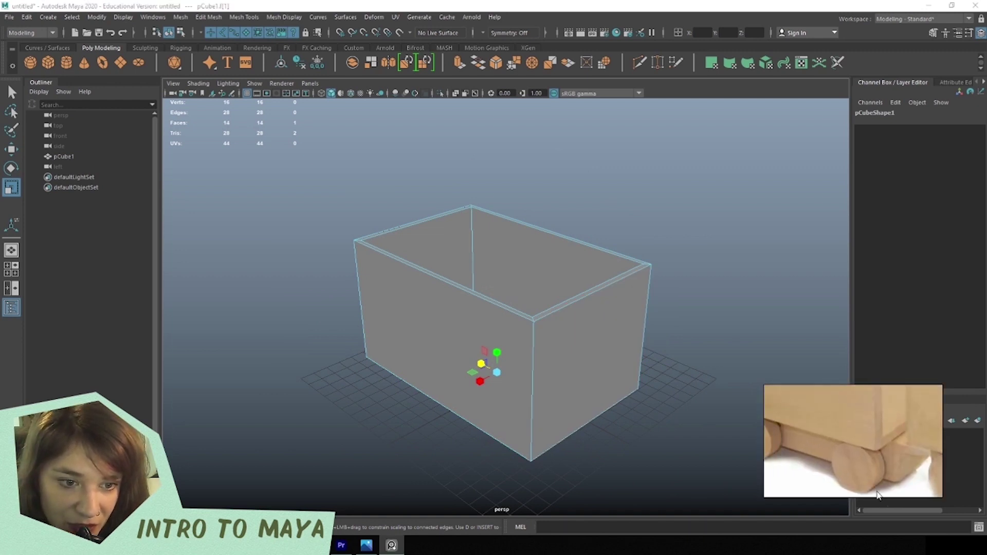
click(441, 335)
alt+drag(529, 391, 434, 338)
right_drag(434, 278, 435, 229)
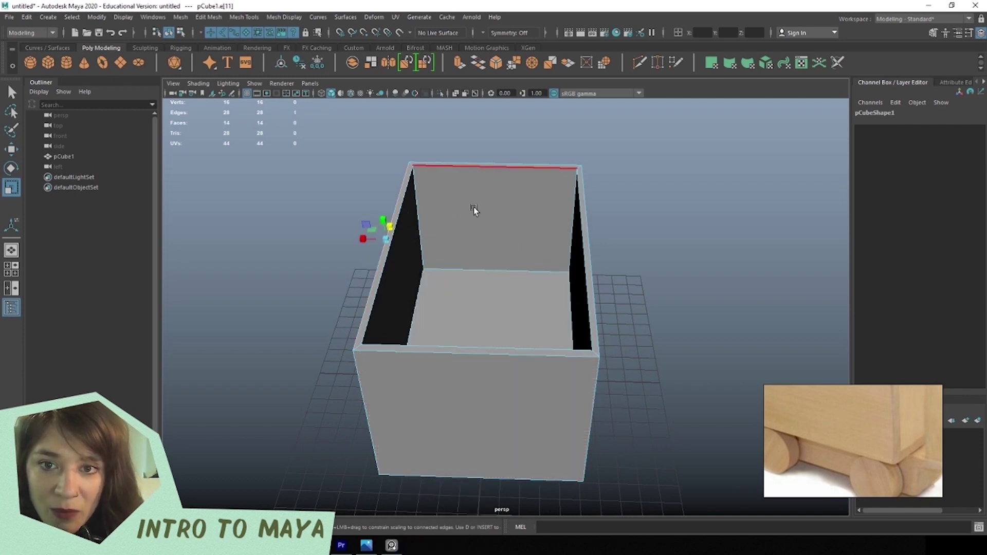
click(492, 273)
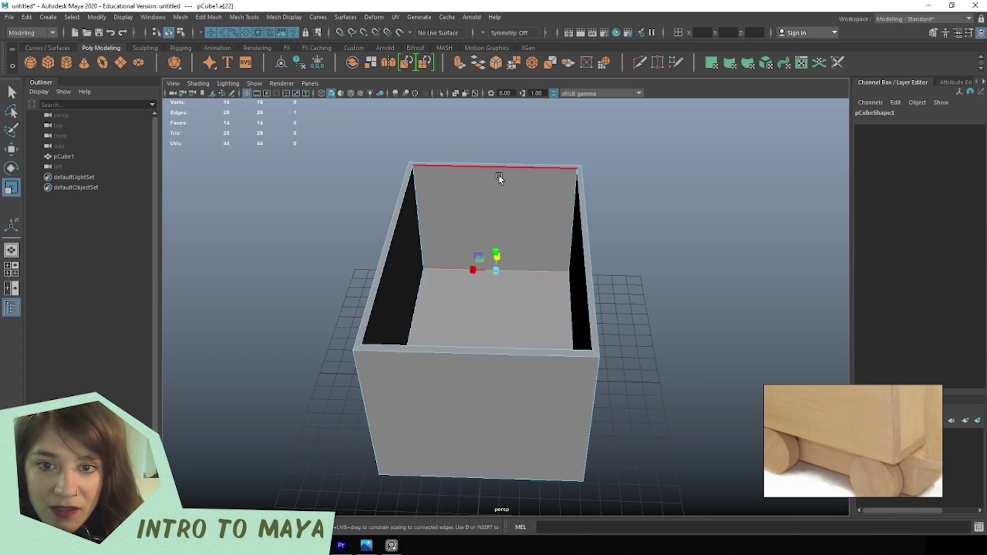
alt+drag(517, 324, 524, 372)
drag(476, 128, 518, 449)
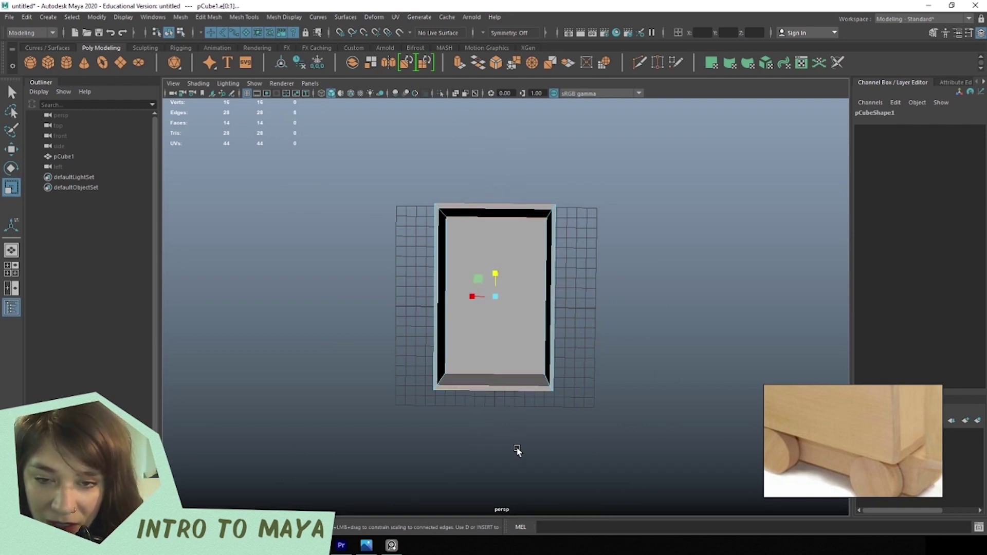
mouse_move(509, 357)
alt+mouse_down()
mouse_move(512, 370)
mouse_move(540, 238)
mouse_move(551, 307)
mouse_move(533, 386)
mouse_move(514, 348)
alt+mouse_up()
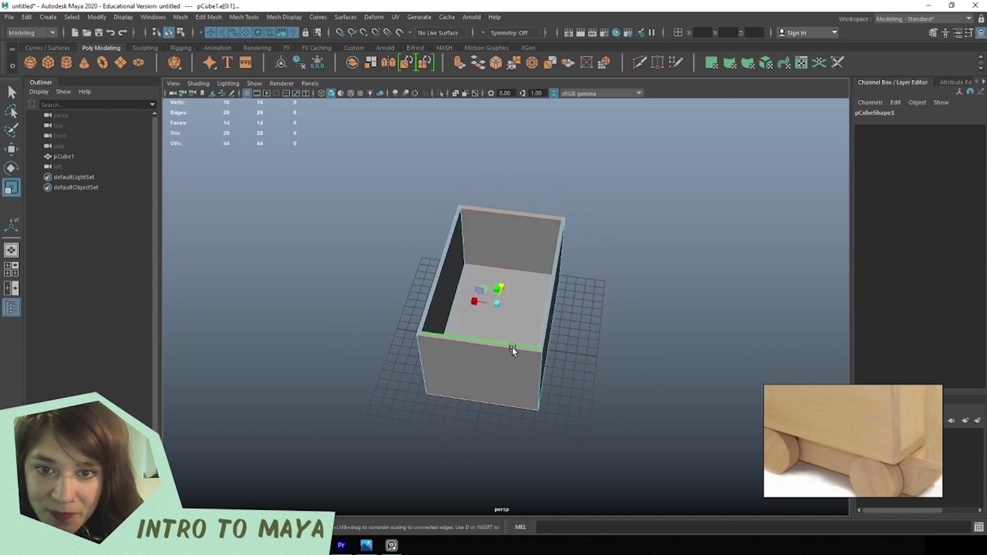
scroll(456, 367, up, 5)
alt+drag(456, 367, 441, 379)
Undo the stray connection and connect the selected edges with 2 segments.
key(ctrl+z)
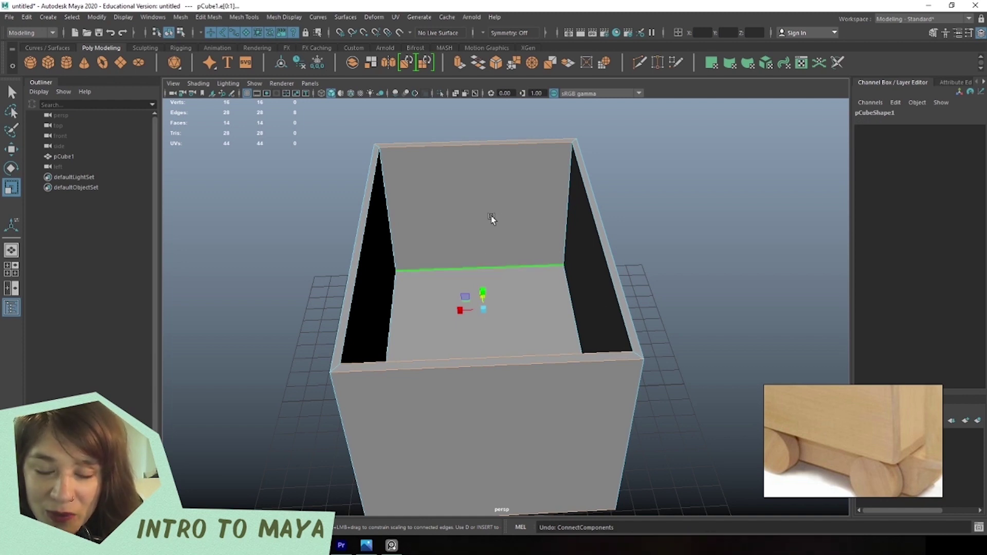
shift+right_drag(493, 215, 509, 393)
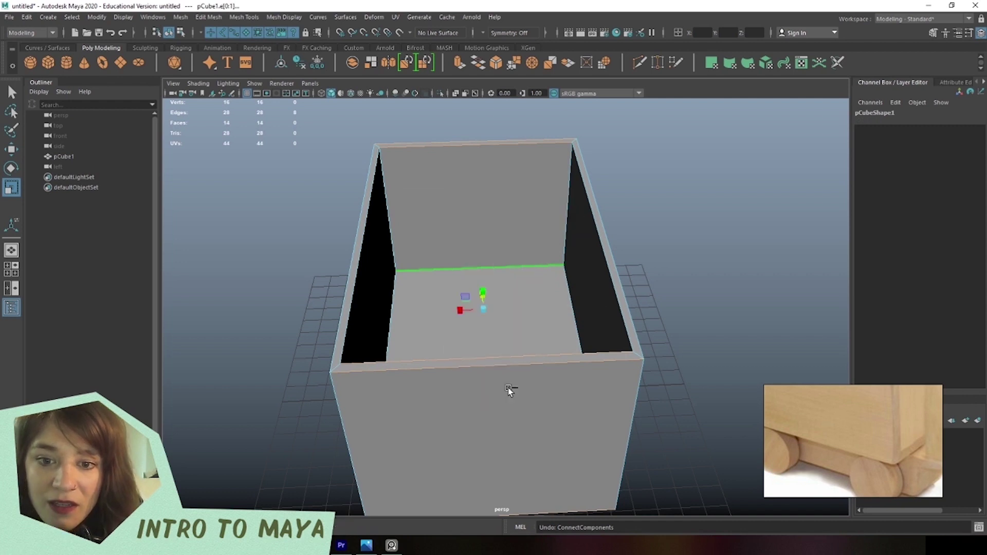
click(509, 367)
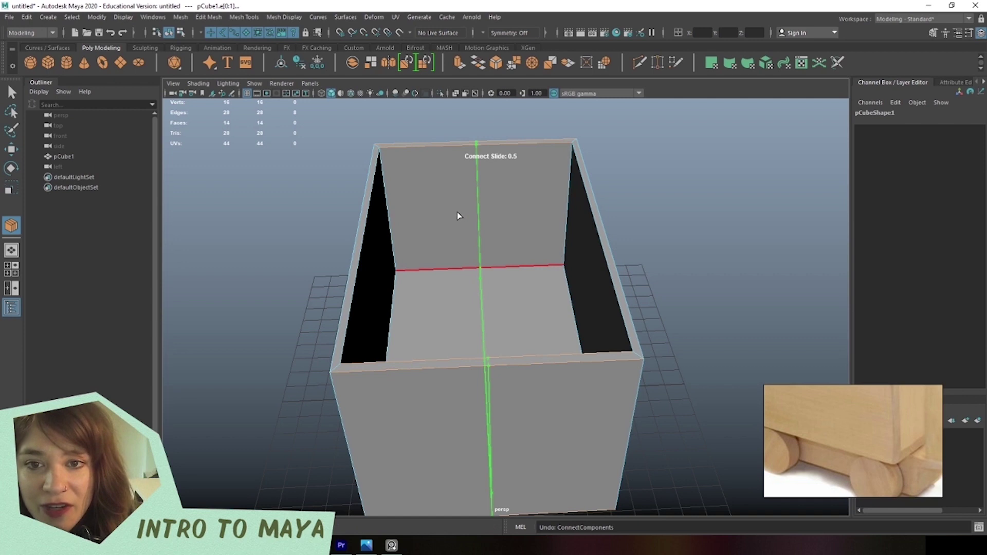
ctrl+middle_drag(450, 205, 462, 226)
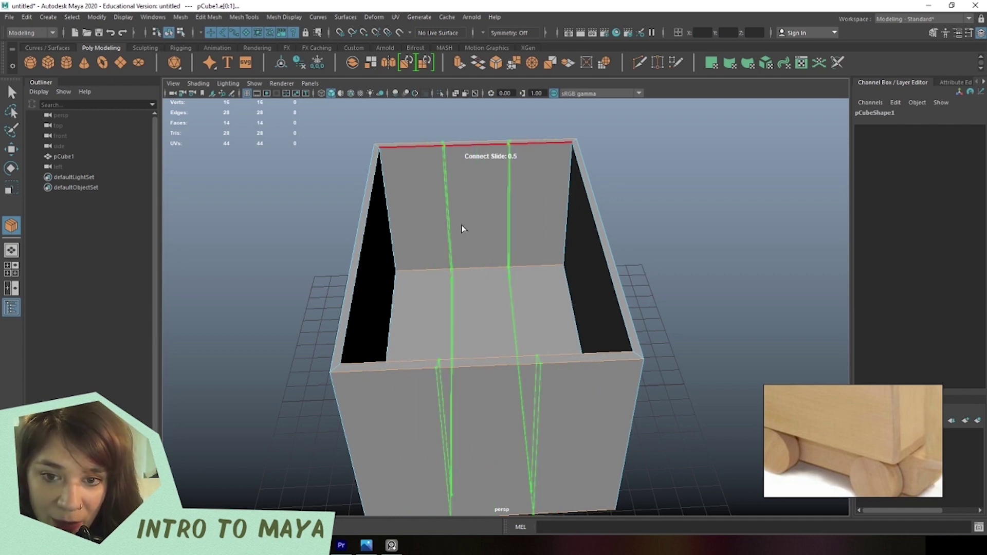
alt+drag(455, 250, 488, 308)
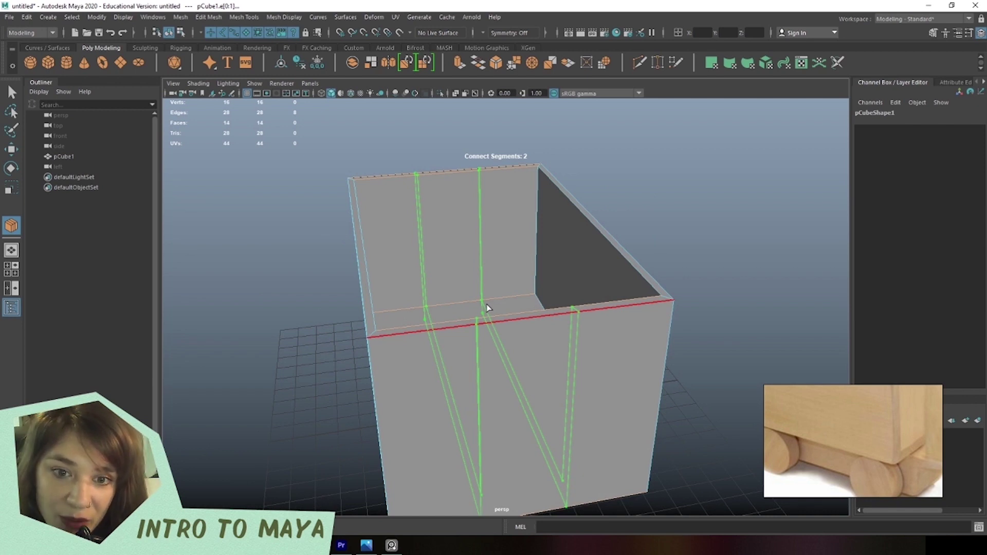
Commit the connection, then select and delete the two new edge loops.
ctrl+click(488, 307)
alt+drag(488, 307, 465, 405)
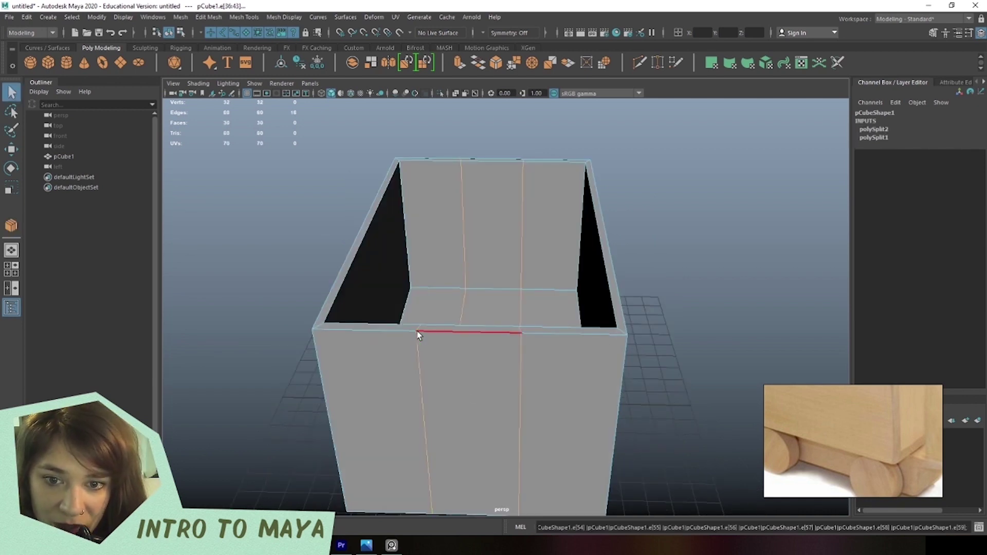
alt+drag(485, 459, 597, 370)
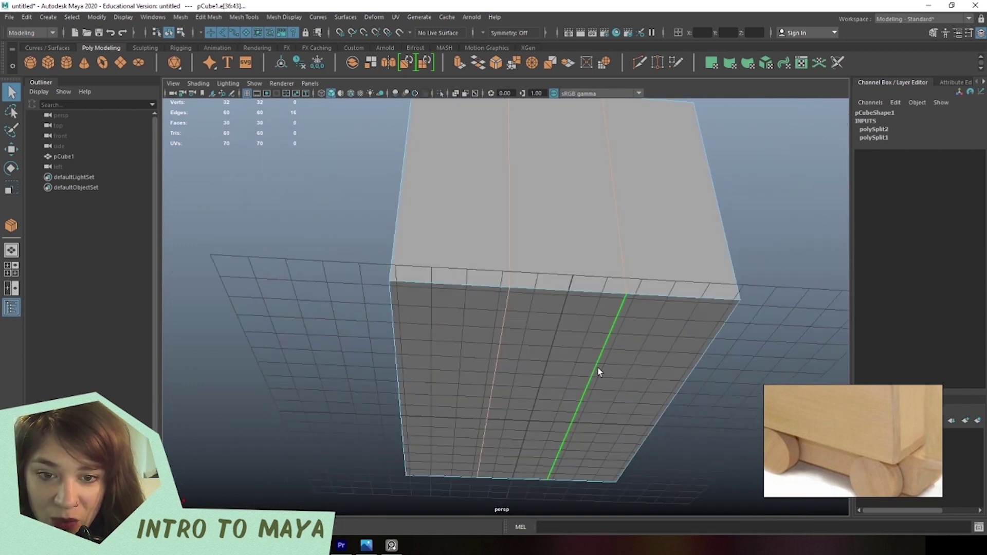
alt+drag(587, 244, 430, 271)
alt+drag(432, 203, 476, 333)
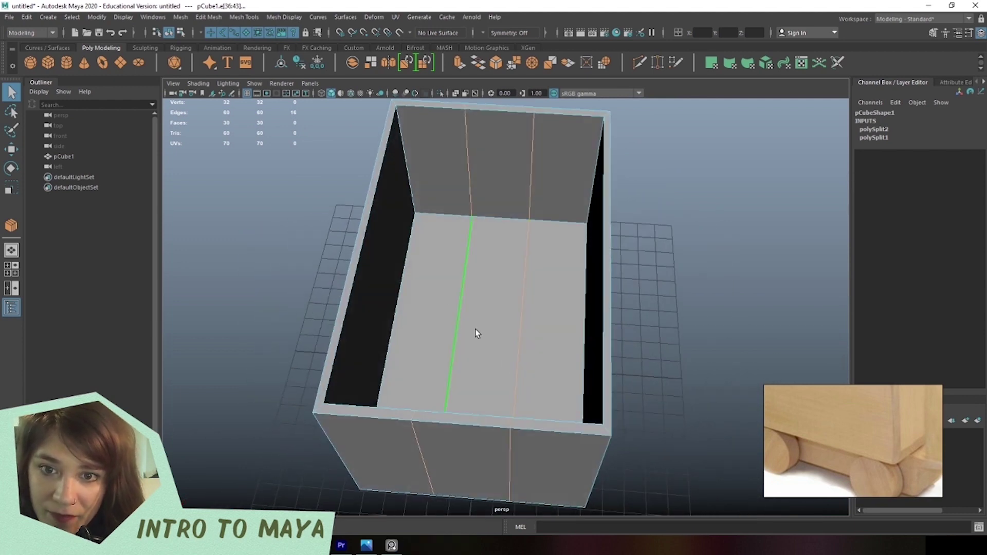
double_click(444, 298)
shift+double_click(512, 265)
shift+right_drag(542, 239, 469, 259)
Try inserting edge loops across the box floor, undoing the second one.
alt+drag(477, 296, 468, 247)
right_drag(468, 247, 450, 275)
click(464, 230)
alt+drag(449, 276, 473, 243)
shift+right_drag(499, 228, 498, 275)
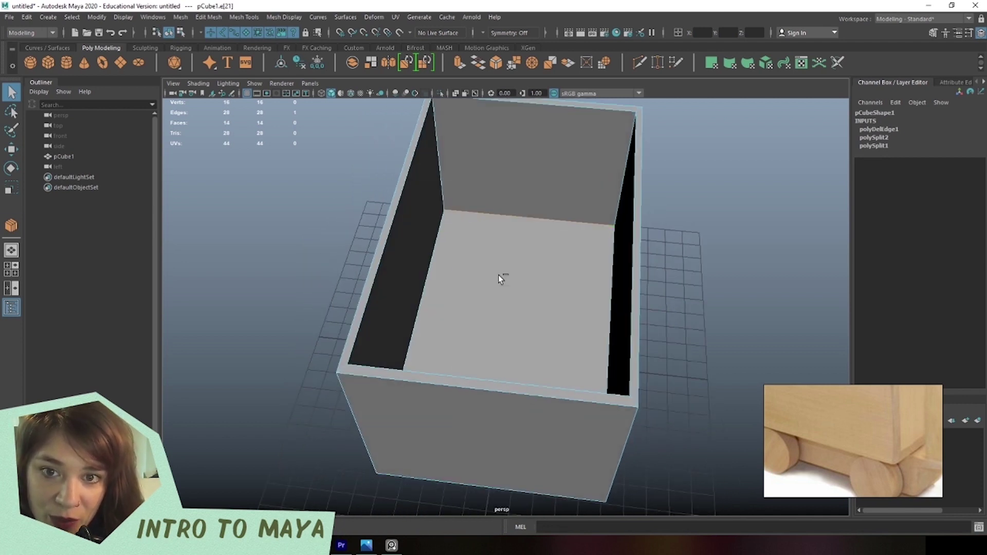
click(500, 217)
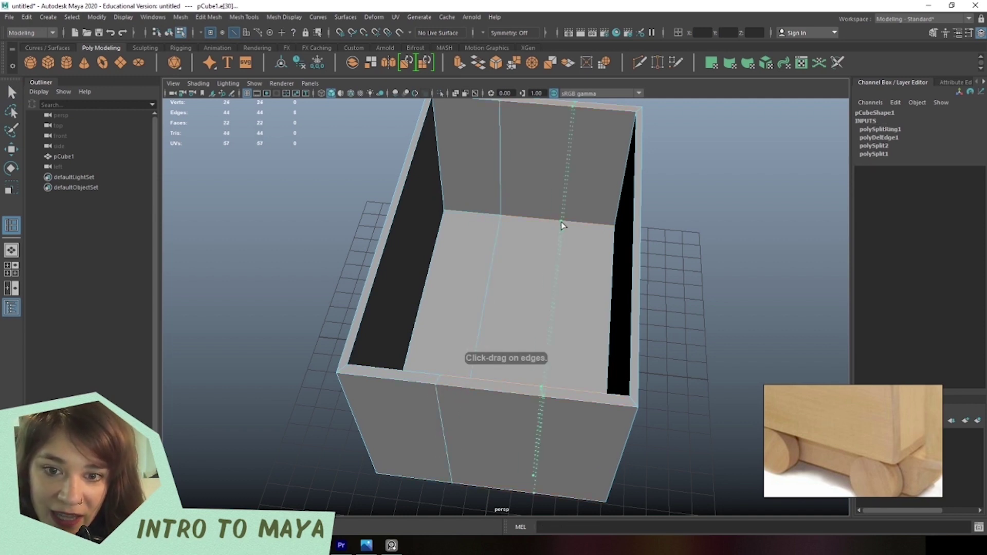
click(556, 227)
alt+drag(533, 298, 544, 303)
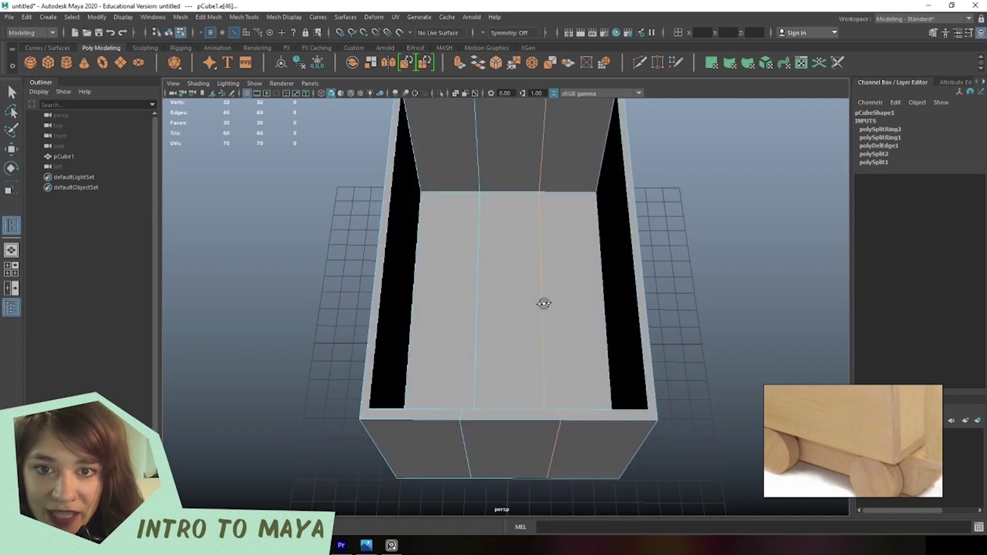
key(ctrl+z)
key(ctrl+z)
Select the box's long floor edges and connect them with 2 segments.
alt+right_drag(529, 302, 494, 312)
drag(503, 153, 519, 415)
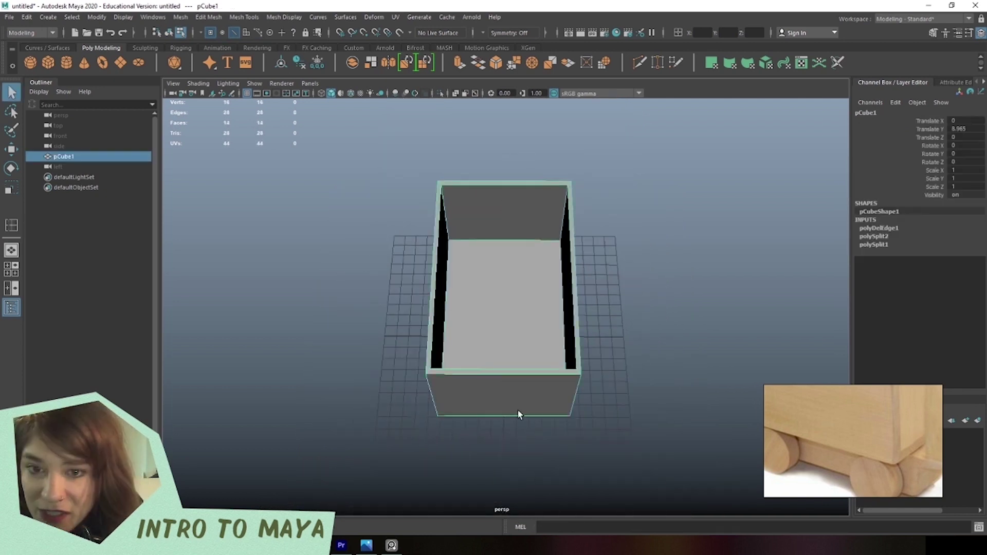
right_drag(511, 263, 510, 234)
drag(506, 148, 505, 514)
shift+right_drag(516, 279, 520, 424)
key(ctrl+z)
key(ctrl+z)
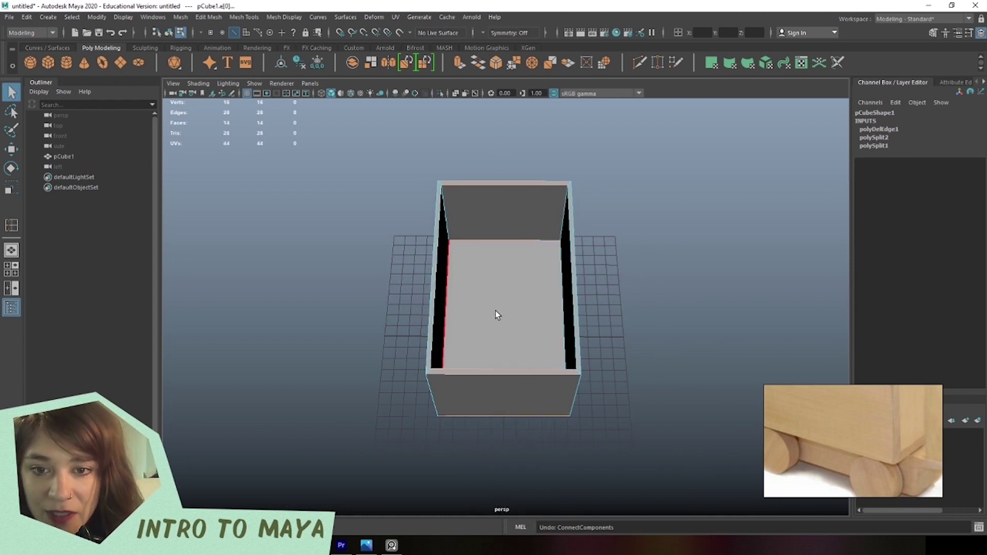
shift+right_drag(517, 240, 526, 418)
key(q)
mouse_move(523, 393)
alt+mouse_down()
mouse_move(530, 344)
mouse_move(584, 478)
mouse_move(507, 396)
alt+mouse_up()
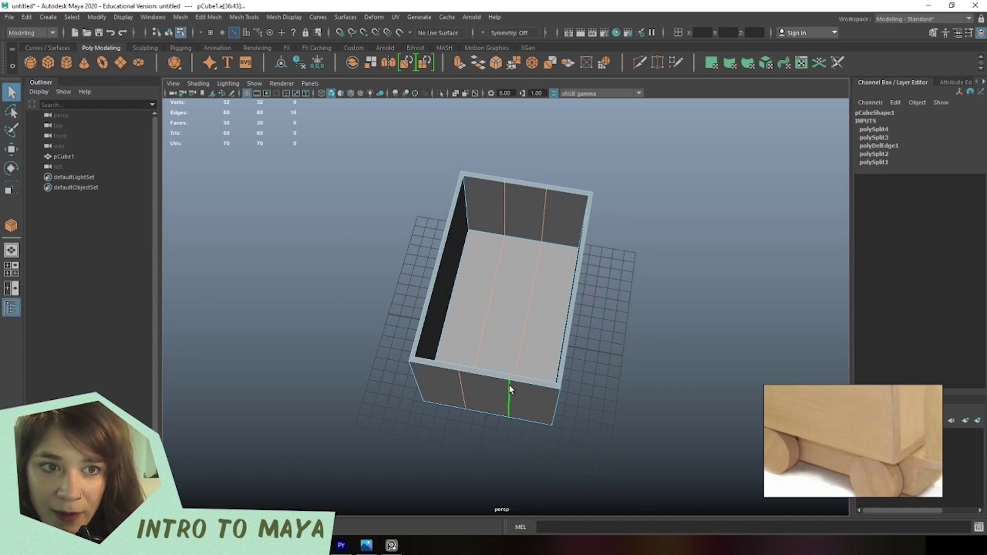
alt+drag(417, 459, 516, 388)
right_drag(520, 334, 546, 388)
In face mode, select the middle strip of the box's bottom for moving.
right_click(511, 302)
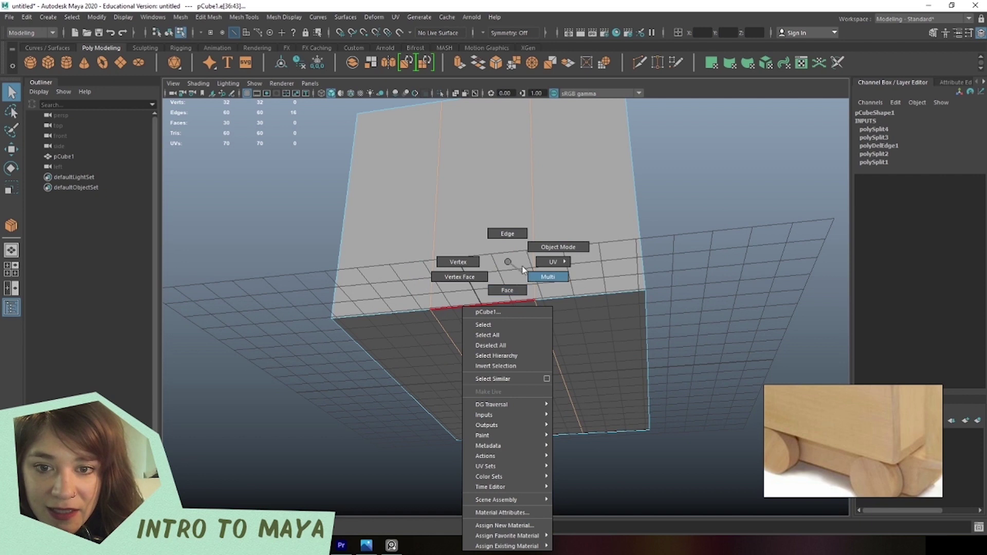
click(508, 290)
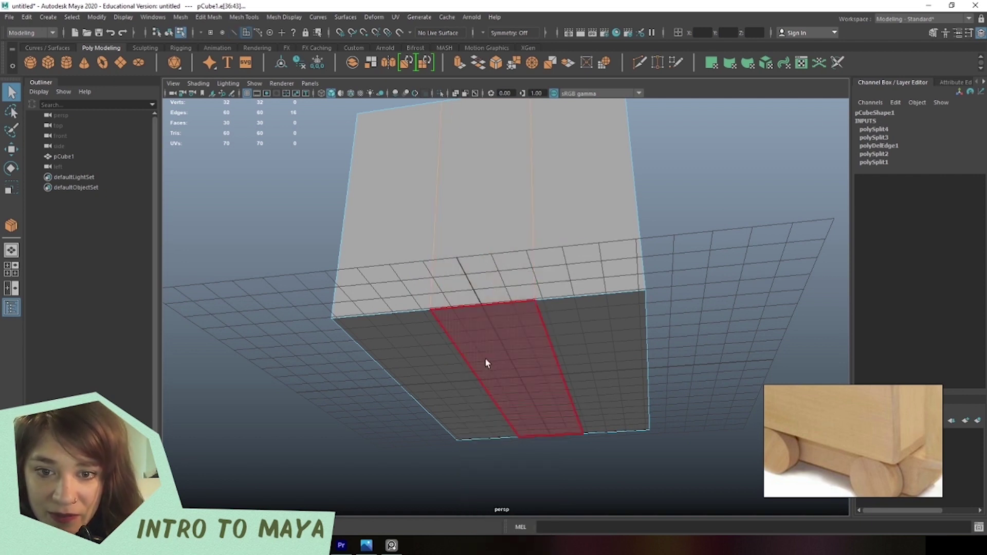
click(485, 360)
alt+drag(573, 364, 544, 410)
key(w)
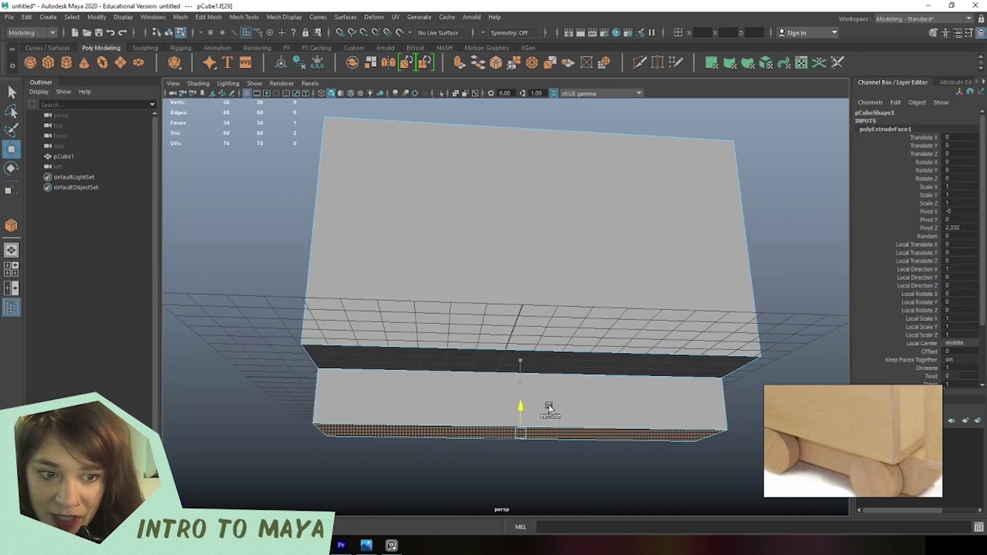
Select the lower block's end face and extrude it outward to lengthen the base.
alt+drag(425, 410, 650, 404)
alt+drag(671, 326, 950, 486)
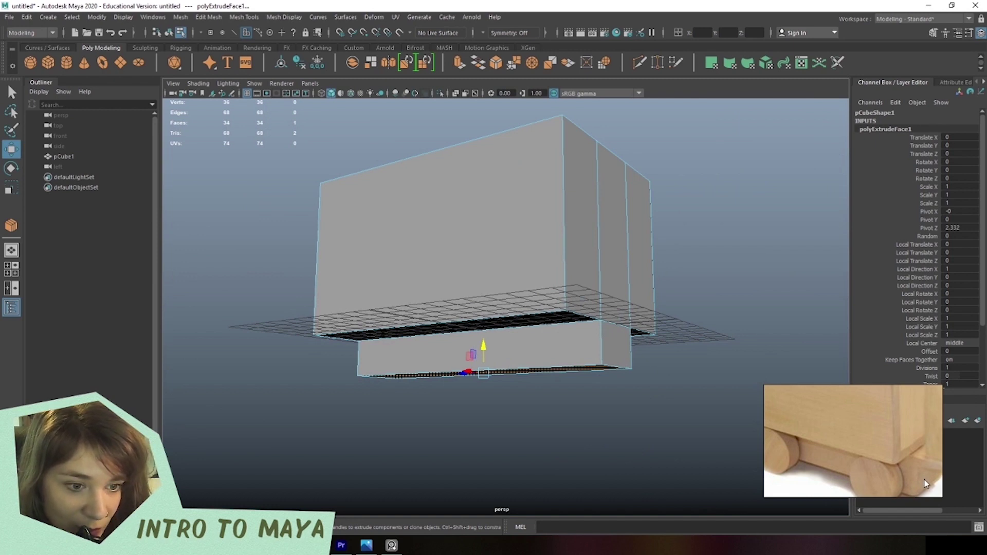
alt+drag(502, 379, 396, 381)
right_drag(458, 252, 511, 328)
alt+drag(510, 327, 564, 344)
click(561, 352)
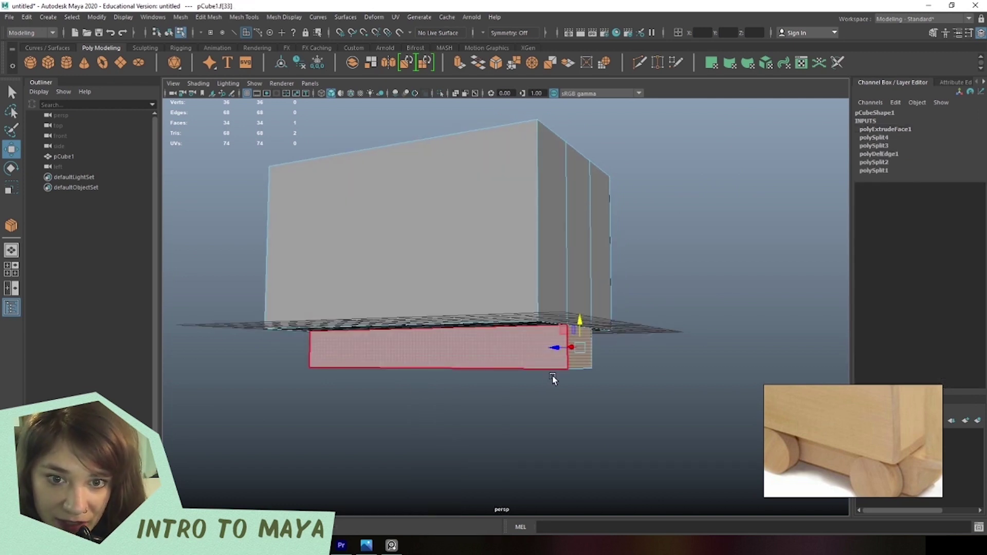
alt+right_drag(560, 381, 659, 381)
alt+drag(659, 381, 425, 331)
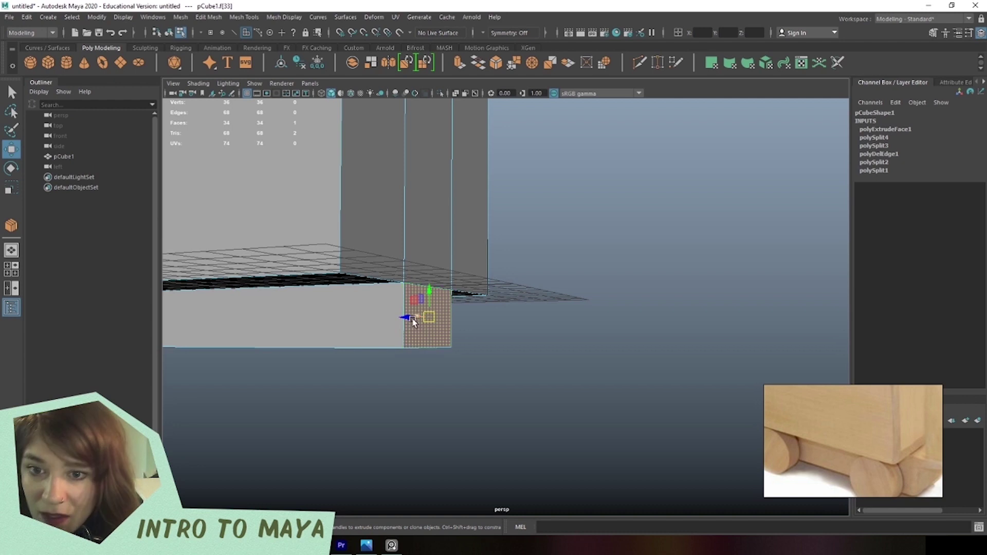
alt+drag(400, 311, 479, 362)
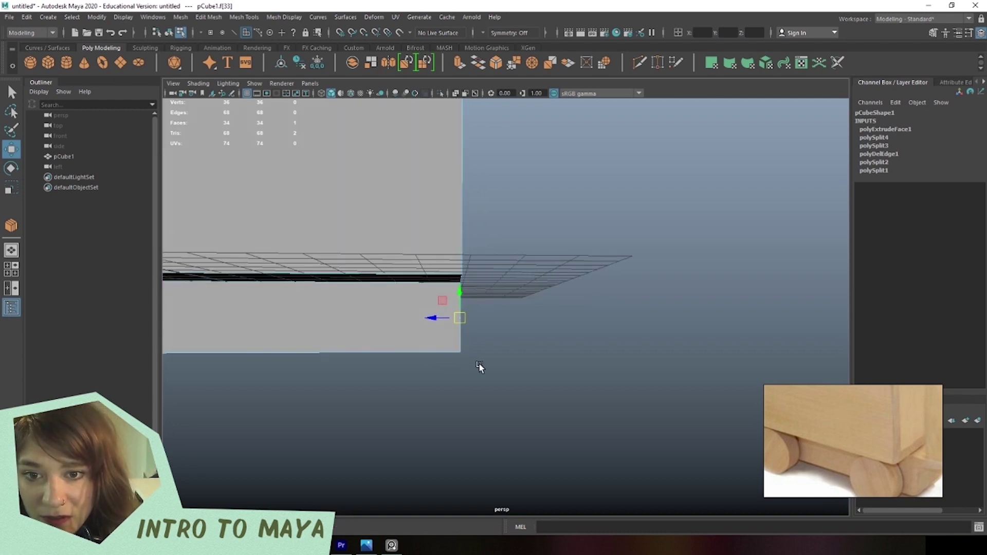
shift+drag(428, 322, 584, 375)
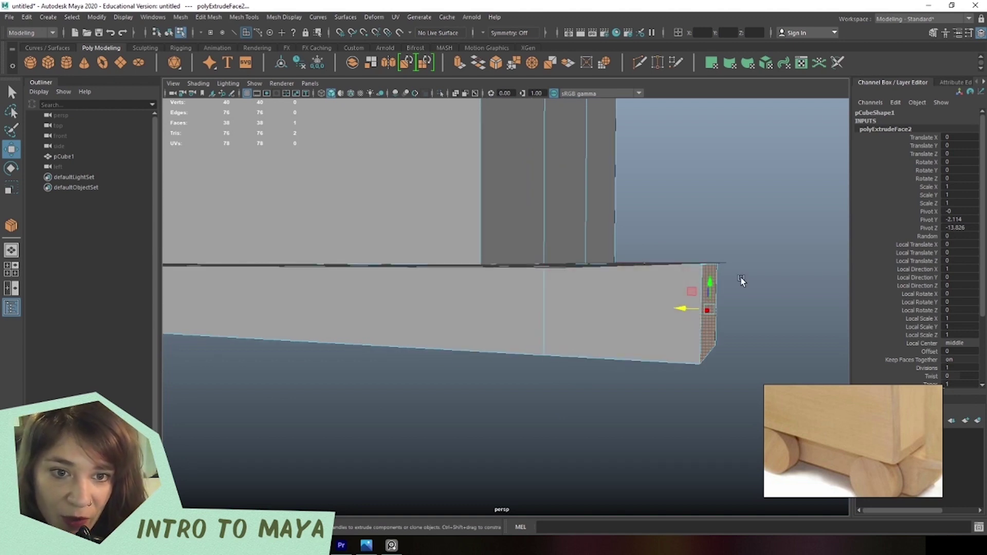
Insert an edge loop lengthwise along the base extension using the Insert Edge Loop Tool.
alt+drag(595, 371, 585, 328)
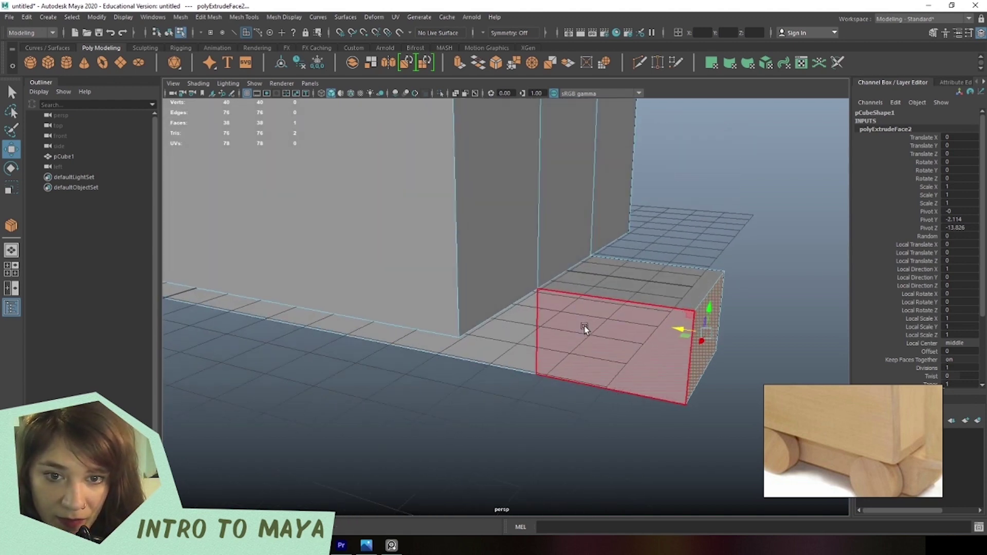
click(592, 331)
right_drag(603, 262, 597, 223)
click(689, 330)
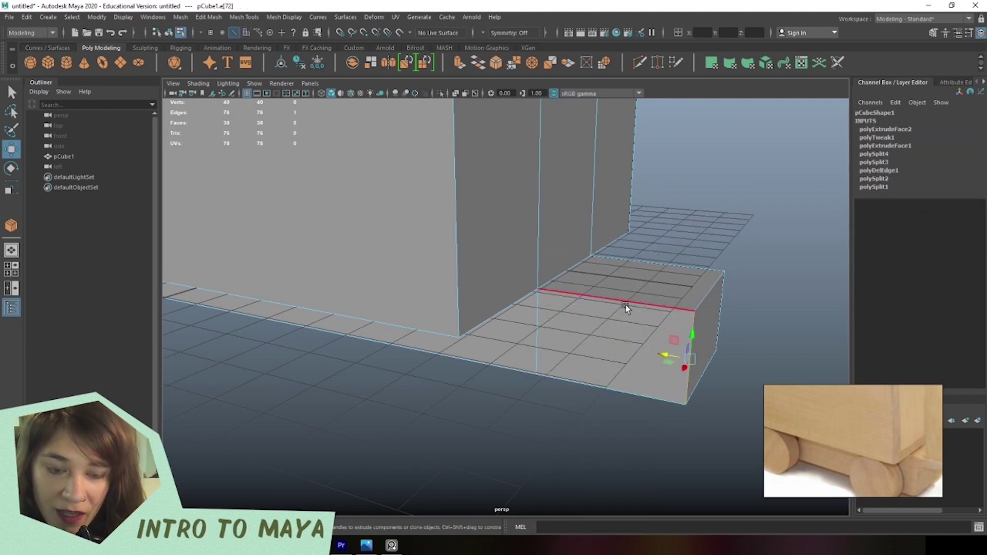
shift+right_drag(615, 292, 628, 364)
alt+drag(628, 364, 582, 332)
drag(530, 304, 560, 367)
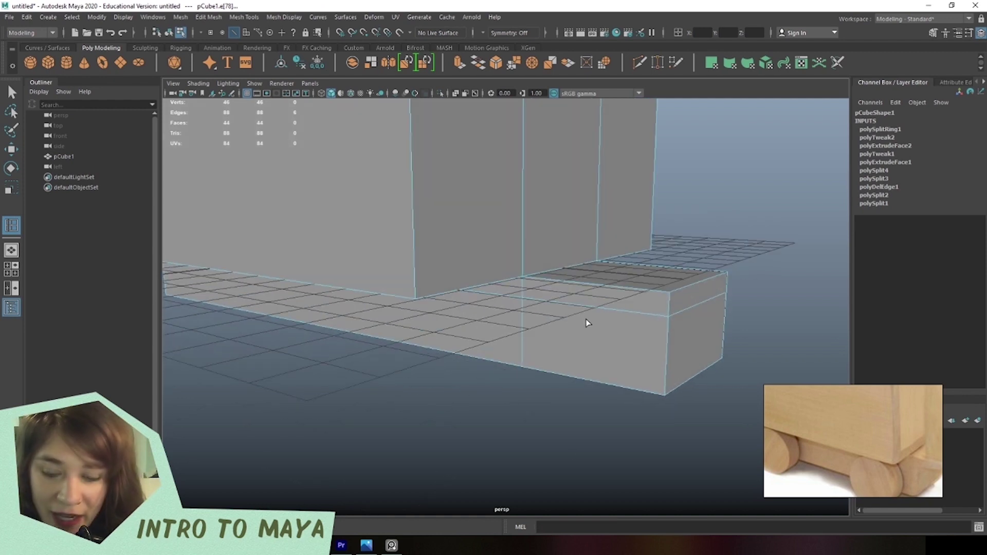
key(q)
alt+drag(586, 326, 599, 343)
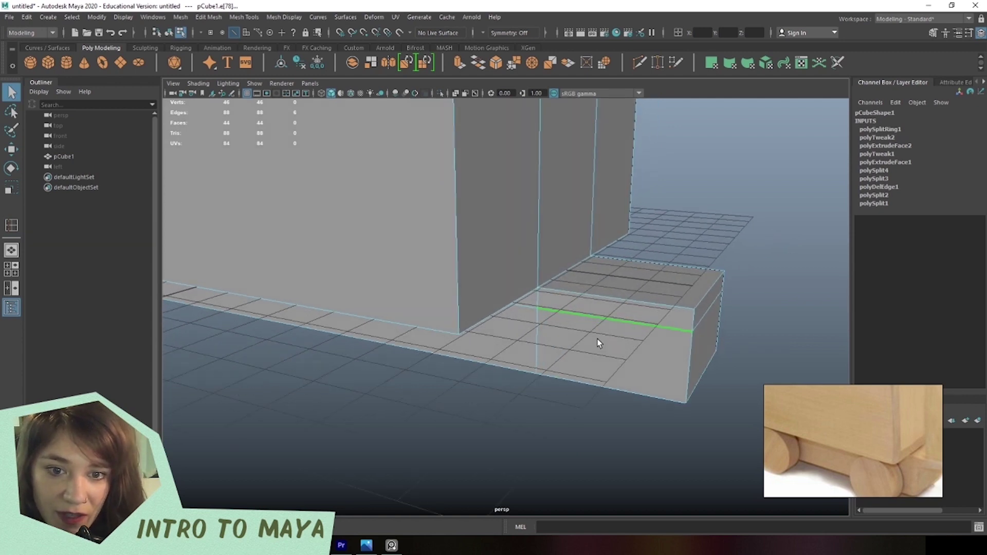
right_drag(611, 261, 619, 290)
Delete the extension's front, bottom and right side faces.
alt+drag(619, 360, 595, 366)
click(596, 365)
key(Delete)
click(601, 365)
key(Delete)
click(653, 355)
key(Delete)
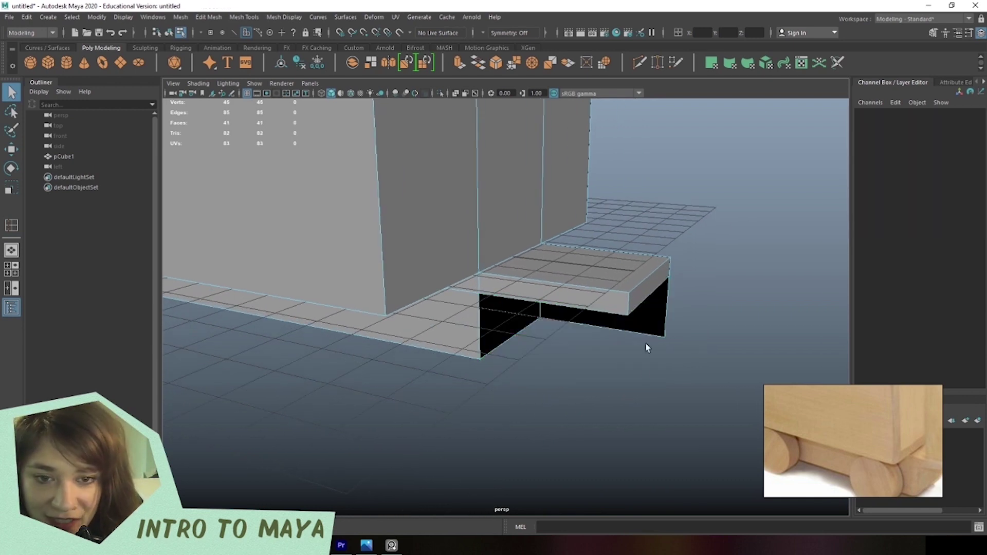
Bridge the open edges to close the two gaps in the extension.
alt+drag(648, 341, 411, 332)
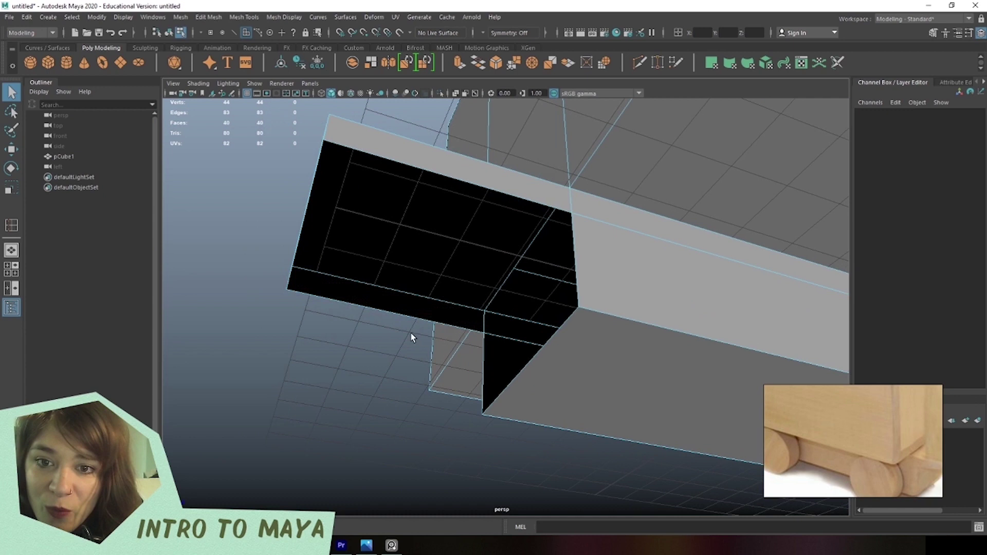
alt+drag(349, 480, 582, 389)
right_drag(573, 243, 573, 215)
alt+drag(564, 309, 598, 296)
click(602, 280)
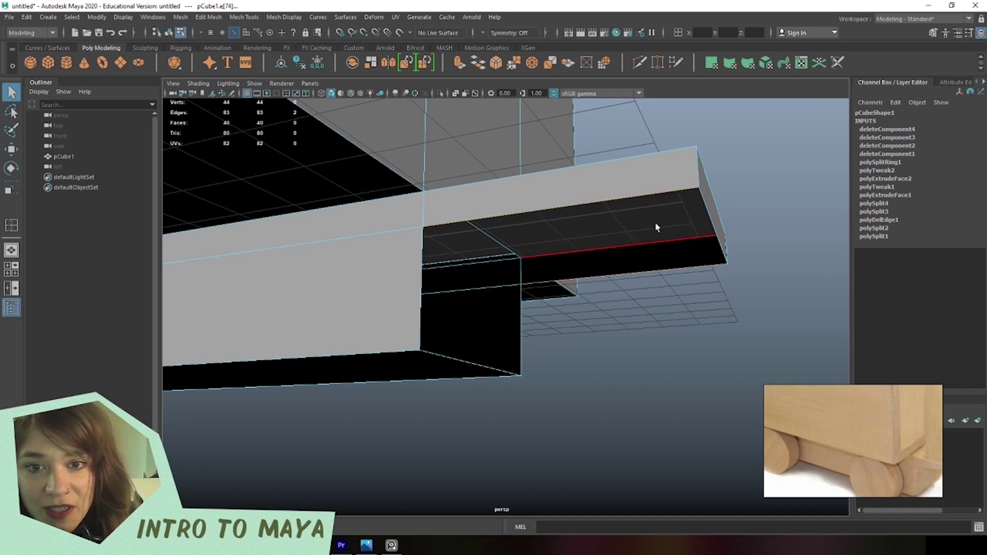
shift+right_drag(603, 200, 600, 369)
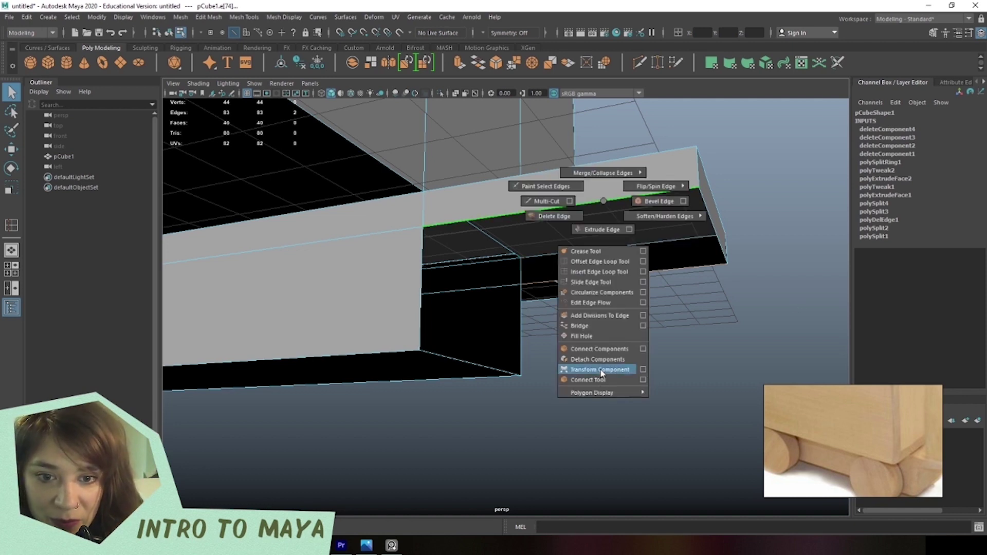
shift+right_drag(602, 333, 602, 326)
alt+drag(601, 326, 525, 319)
click(602, 329)
alt+drag(602, 329, 485, 343)
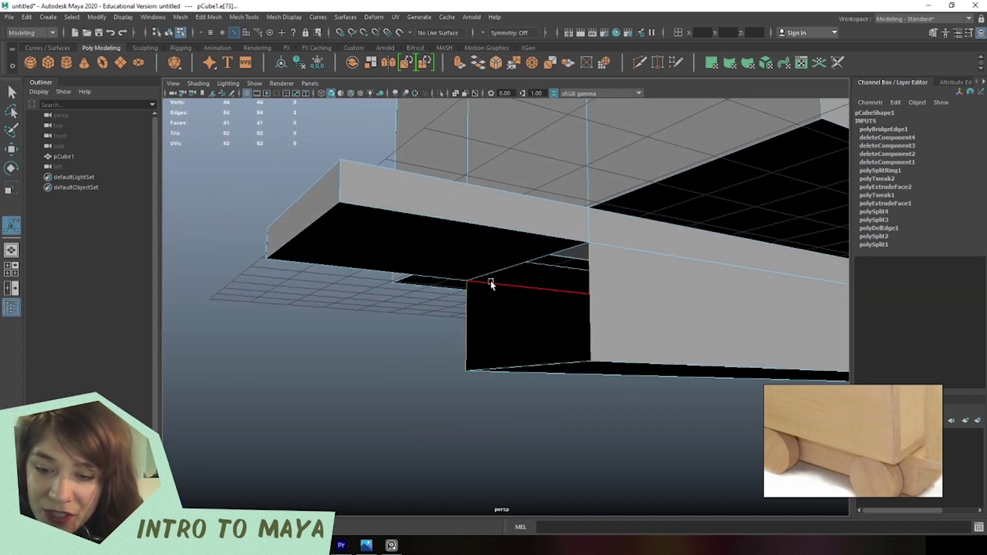
shift+right_drag(490, 282, 501, 405)
click(436, 336)
key(F8)
Move the ledge's underside face vertically to thin the ledge, then clear the selection.
alt+drag(586, 163, 410, 294)
alt+right_drag(410, 293, 469, 254)
click(507, 297)
alt+drag(507, 298, 446, 330)
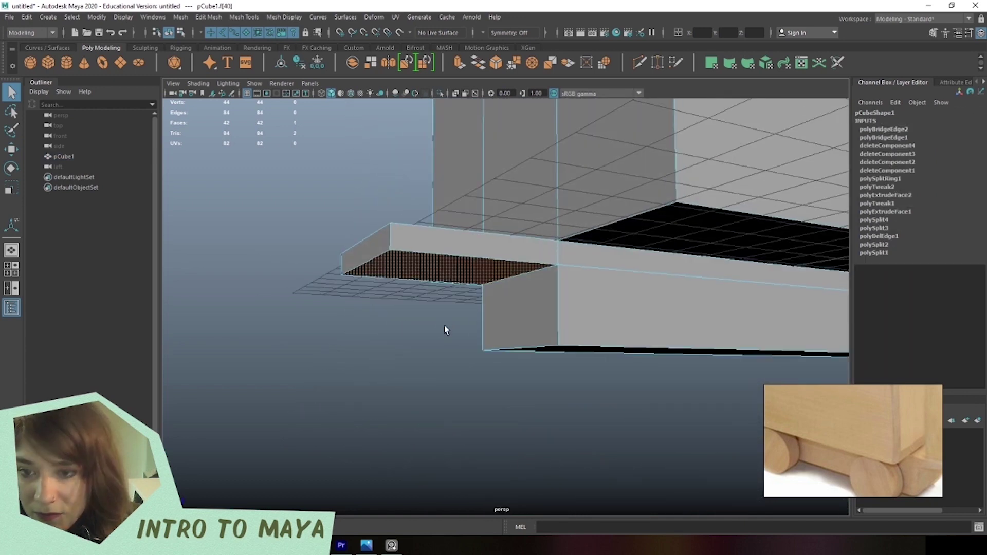
alt+drag(446, 292, 455, 255)
scroll(604, 317, down, 3)
alt+drag(603, 317, 474, 275)
right_drag(473, 276, 594, 196)
click(451, 416)
scroll(516, 399, up, 5)
scroll(516, 399, down, 5)
mouse_move(515, 399)
alt+mouse_down()
mouse_move(408, 341)
mouse_move(453, 369)
mouse_move(400, 374)
mouse_move(415, 418)
mouse_move(547, 358)
mouse_move(427, 372)
mouse_move(494, 368)
mouse_move(482, 306)
mouse_move(464, 374)
mouse_move(363, 368)
mouse_move(421, 403)
mouse_move(519, 417)
alt+mouse_up()
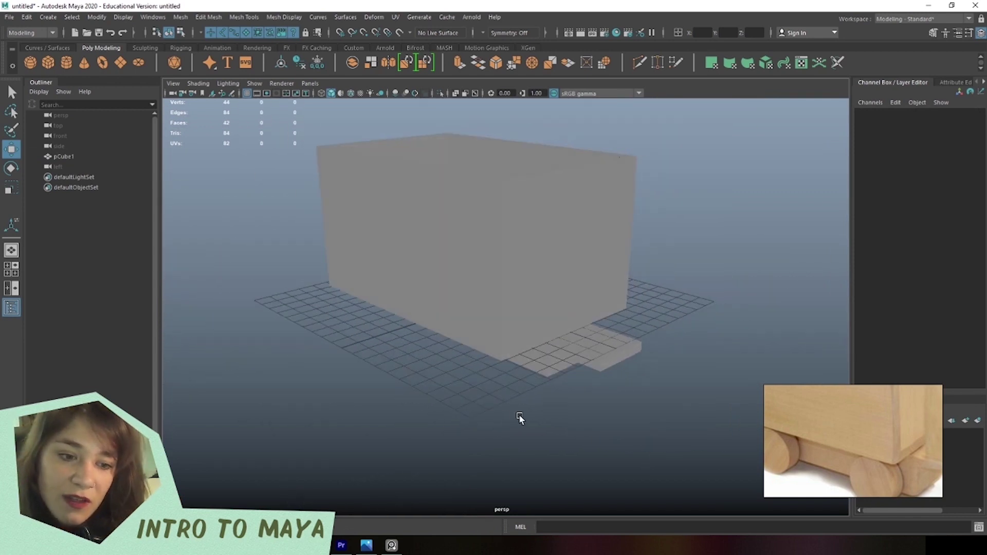
Drag pCube1 up along Y to Translate Y 14.262 and inspect the result.
click(488, 215)
alt+drag(483, 308, 524, 352)
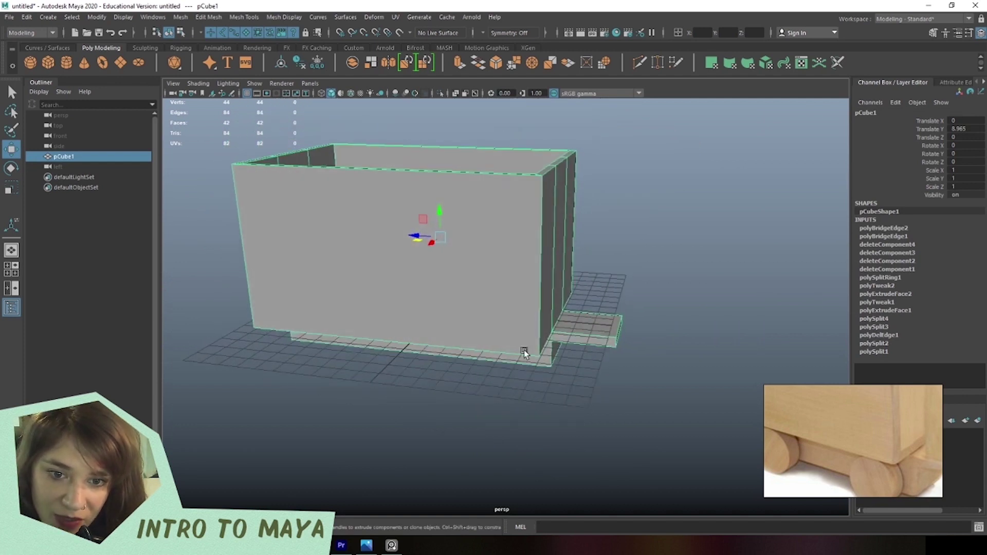
alt+drag(283, 400, 499, 411)
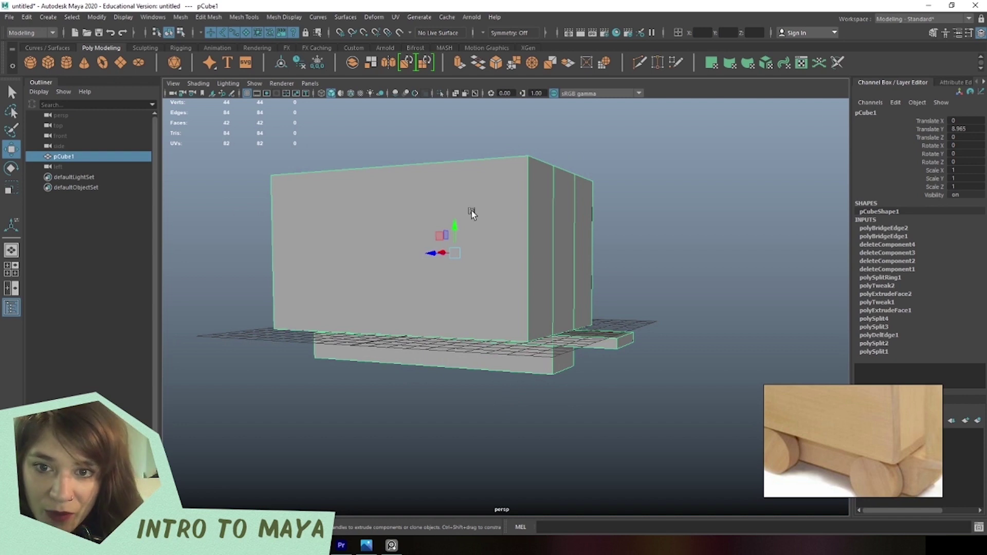
drag(457, 230, 465, 186)
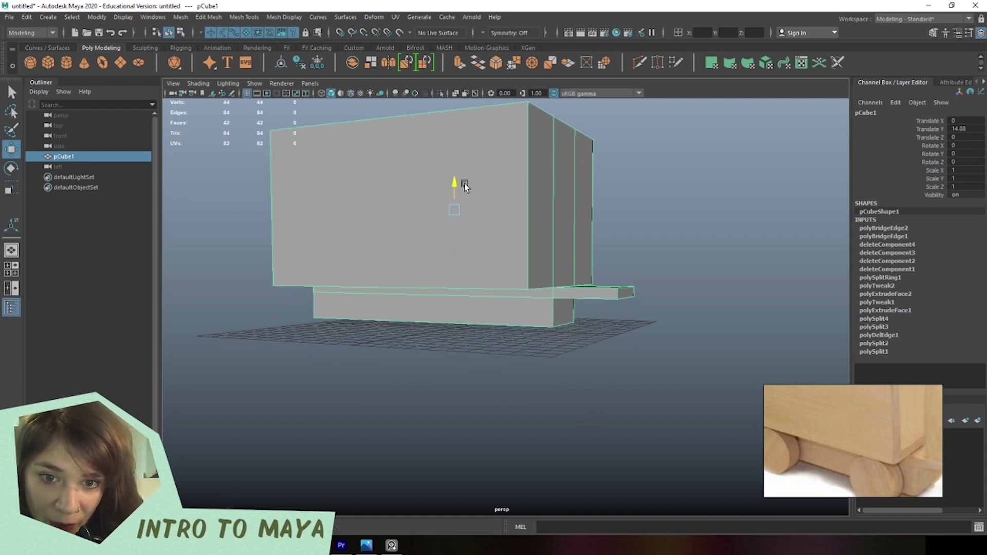
alt+drag(464, 224, 383, 240)
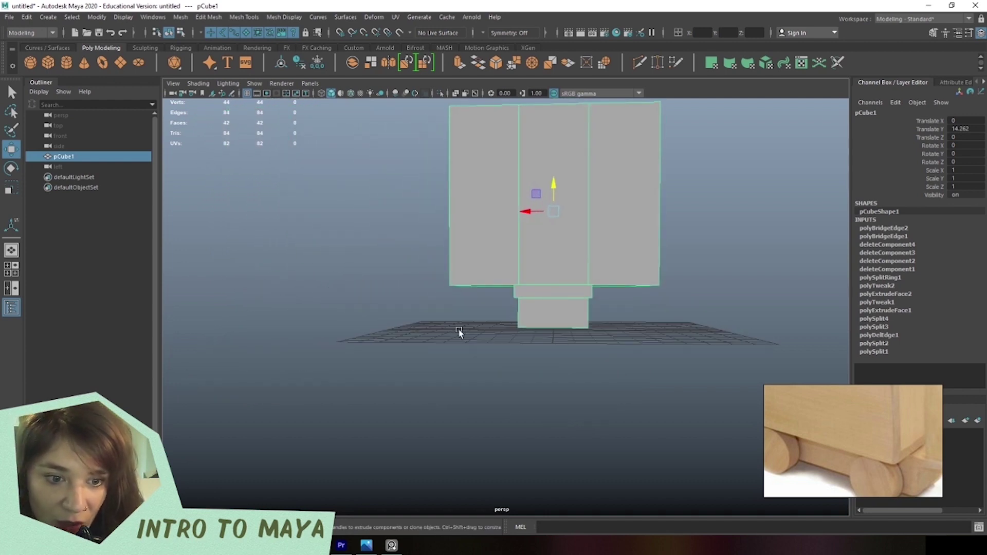
scroll(458, 329, up, 6)
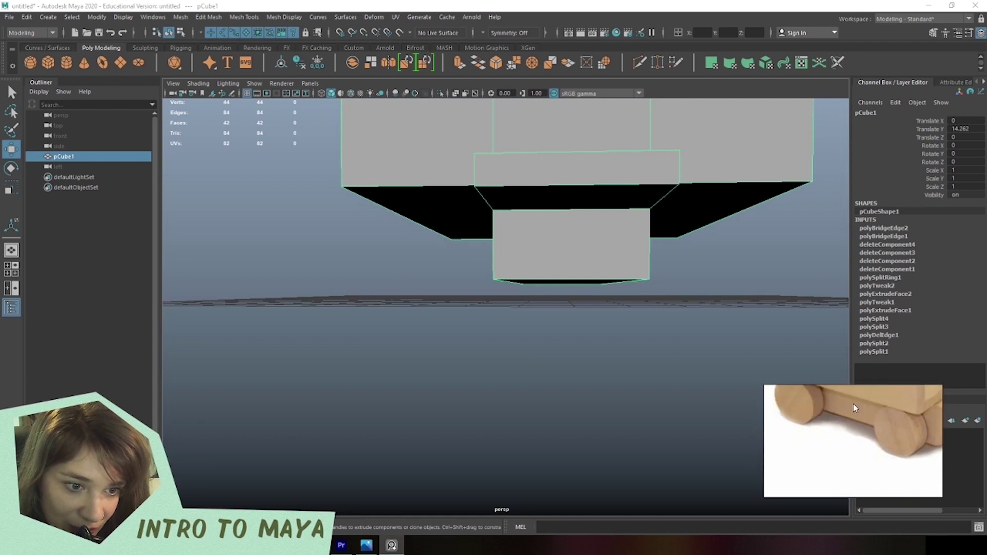
scroll(432, 322, down, 5)
alt+drag(432, 322, 484, 289)
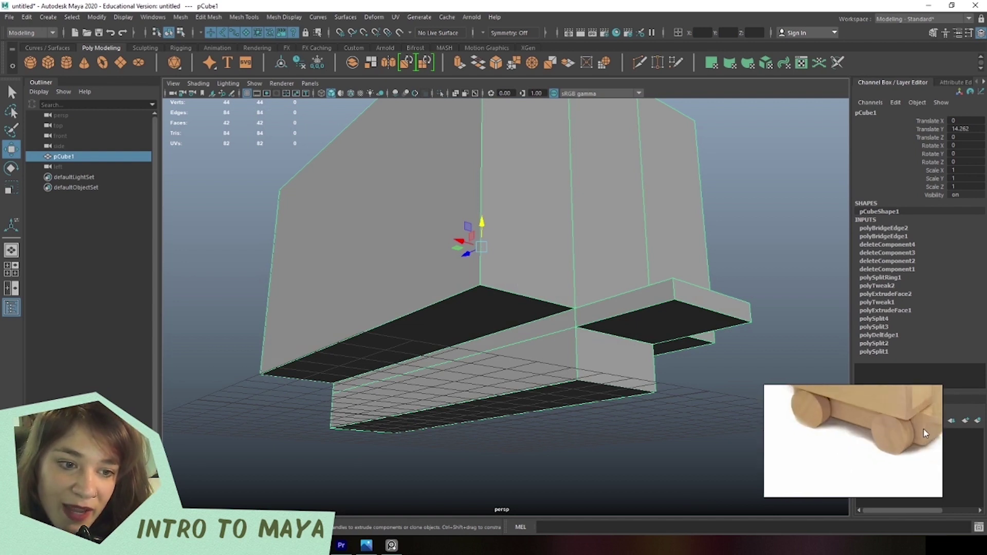
alt+drag(431, 363, 537, 345)
In face mode, select the base's thin strip face, the adjacent right strip and the large front face.
right_click(517, 291)
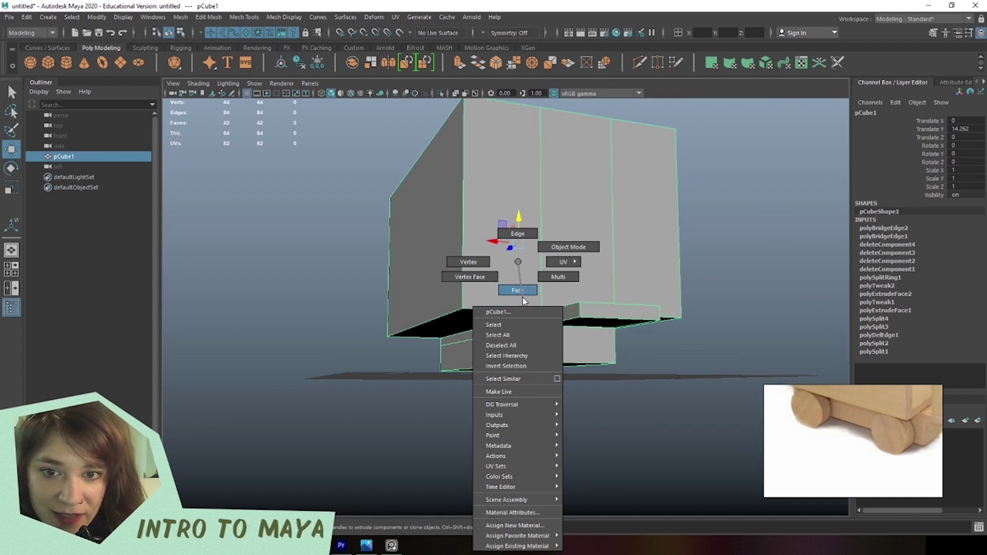
click(517, 290)
alt+drag(525, 437, 514, 391)
scroll(514, 360, up, 3)
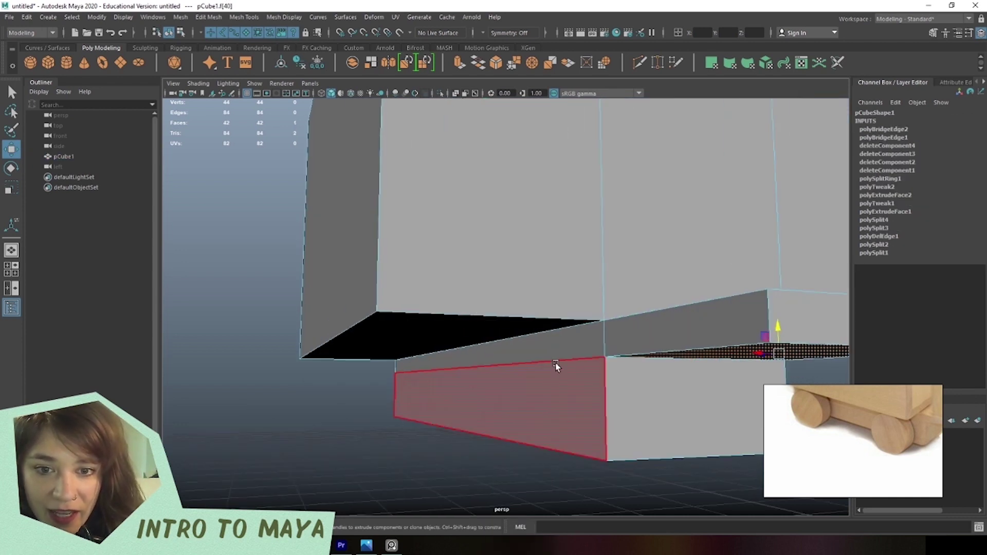
click(560, 353)
shift+click(617, 334)
shift+click(579, 397)
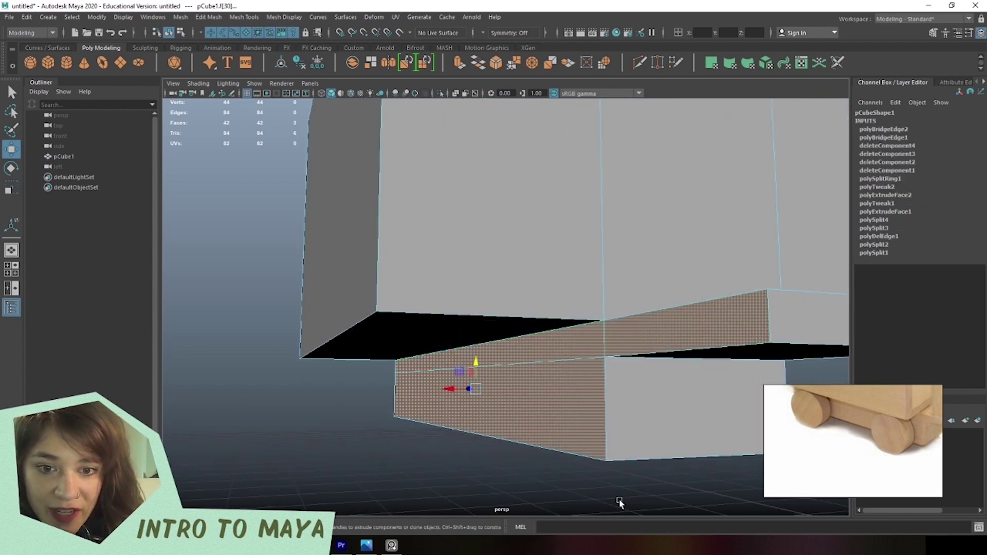
Add the ledge's front, right side and upper strip faces for six selected, then frame them.
alt+drag(590, 424, 509, 339)
click(550, 359)
shift+click(688, 347)
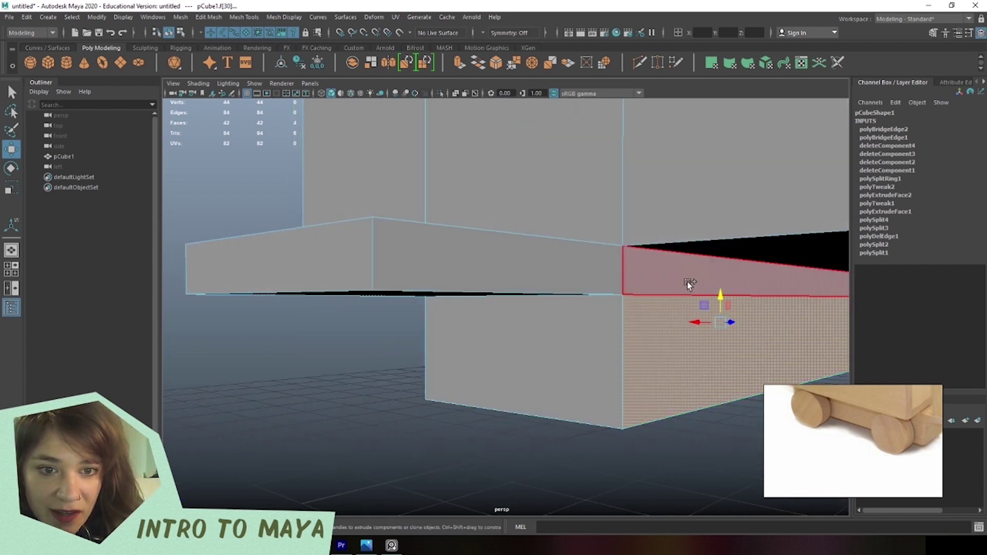
shift+click(666, 274)
shift+click(580, 280)
key(f)
alt+drag(577, 282, 628, 287)
alt+drag(595, 355, 485, 198)
scroll(500, 413, up, 4)
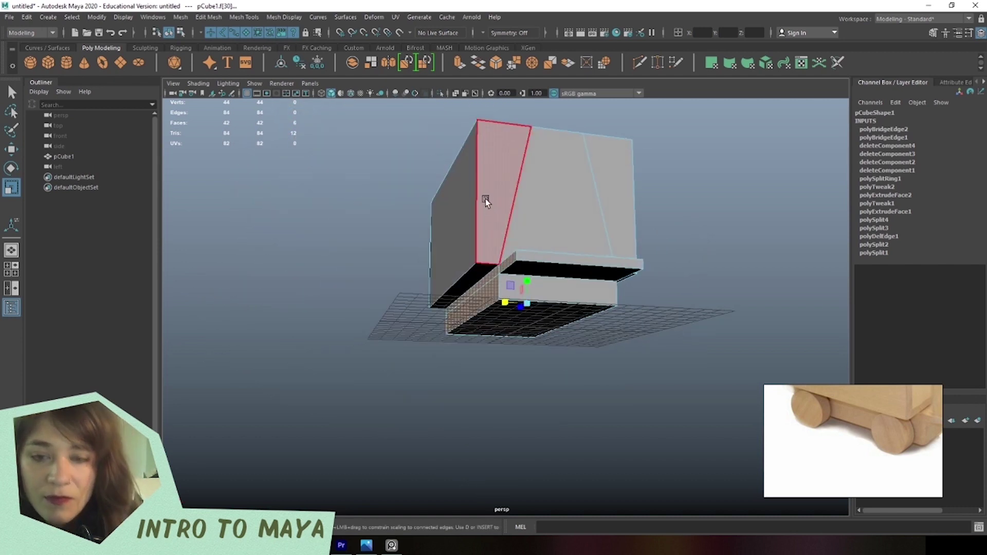
Orbit around and into the open box to inspect its side walls.
right_drag(485, 199, 562, 141)
alt+drag(562, 141, 483, 426)
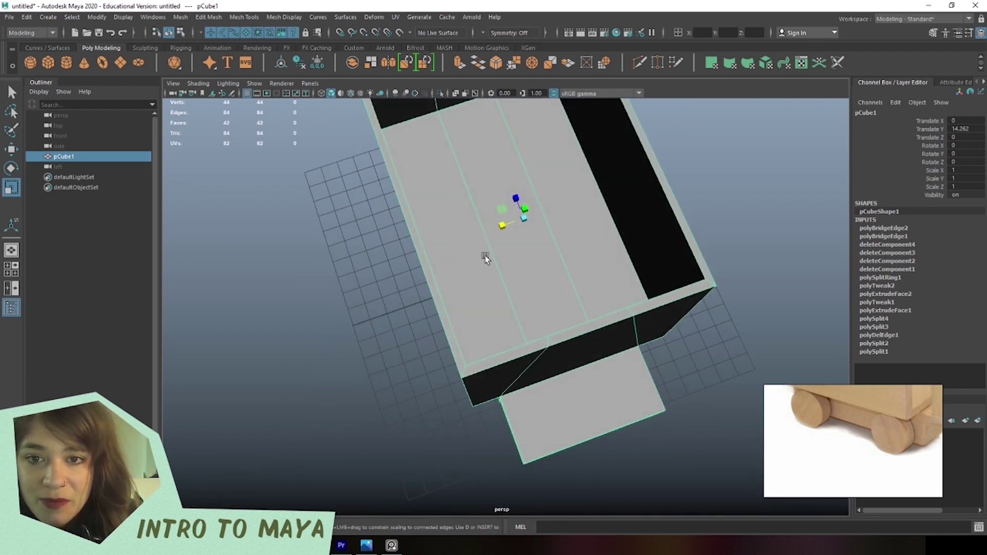
alt+drag(448, 128, 537, 361)
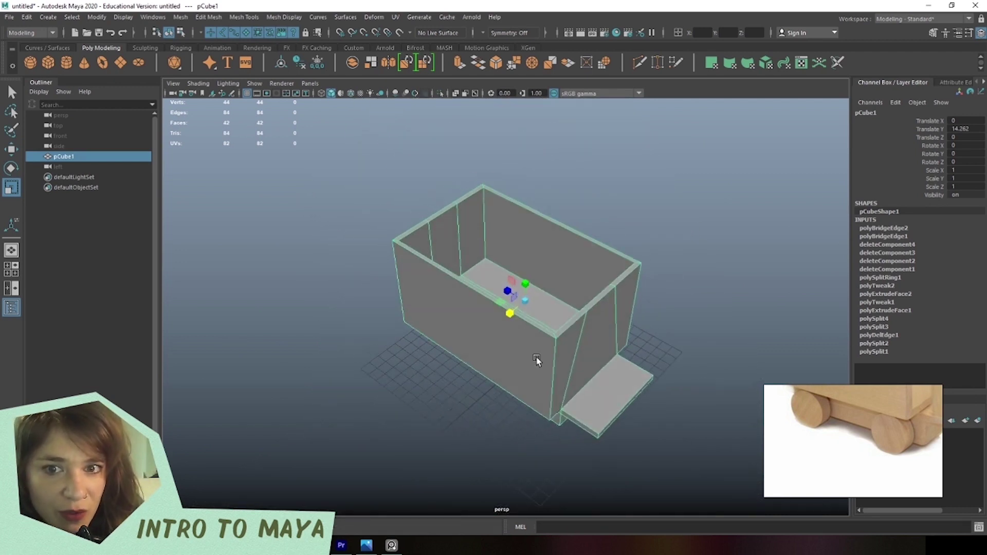
scroll(502, 428, up, 6)
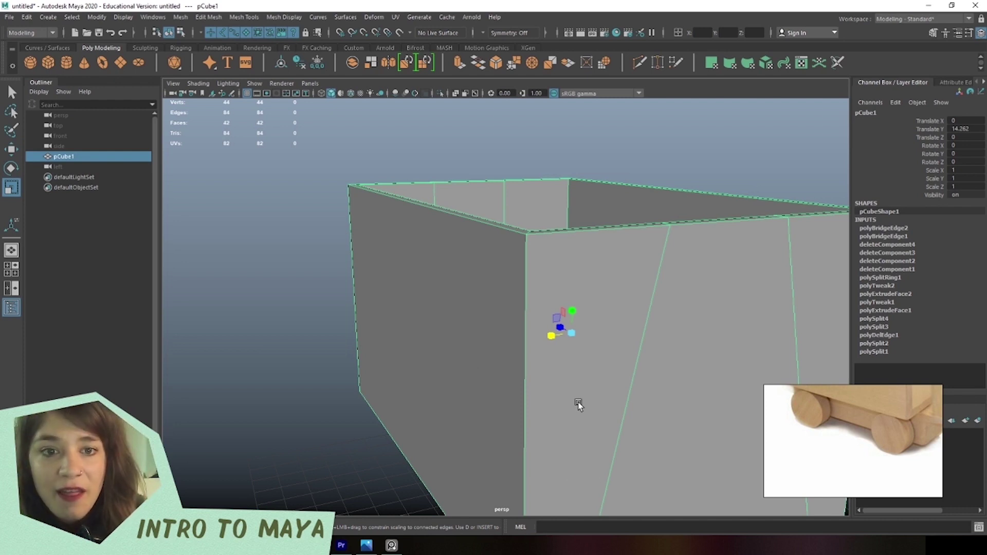
scroll(578, 405, down, 5)
mouse_move(579, 396)
alt+mouse_down()
mouse_move(588, 357)
mouse_move(595, 379)
mouse_move(581, 378)
alt+mouse_up()
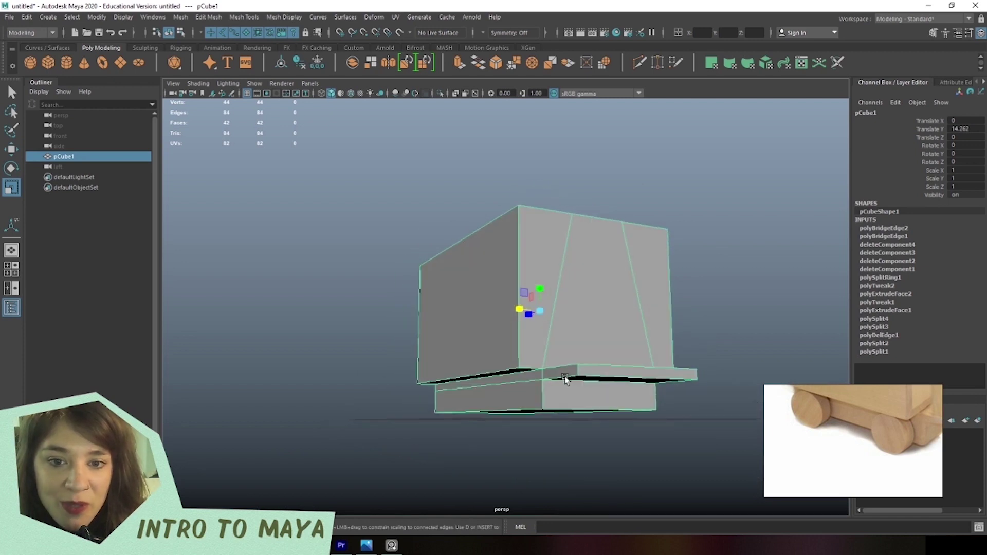
Select the slanted side-wall edge in edge mode and extend it to its full edge loop.
right_drag(576, 294, 566, 235)
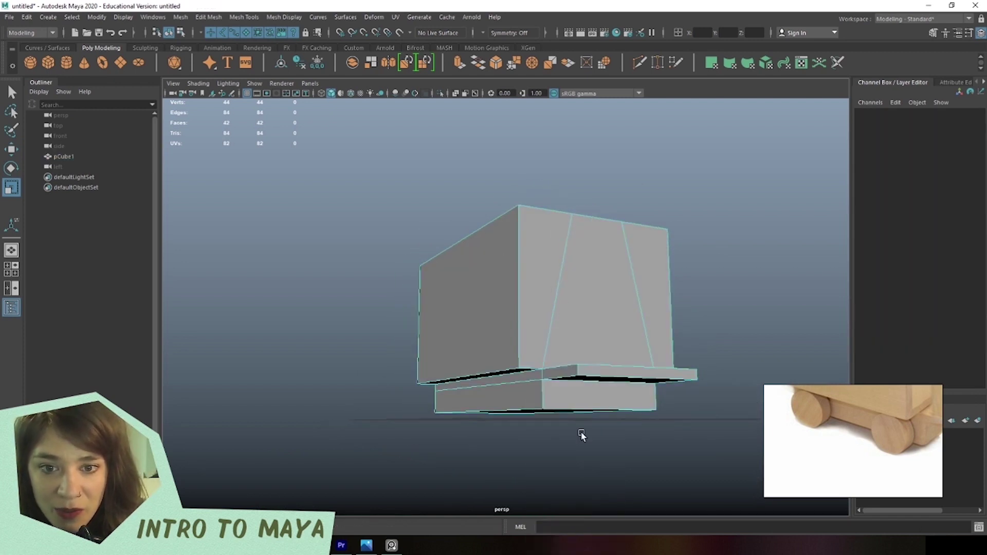
click(565, 267)
alt+drag(669, 294, 616, 290)
double_click(426, 318)
alt+drag(426, 318, 333, 310)
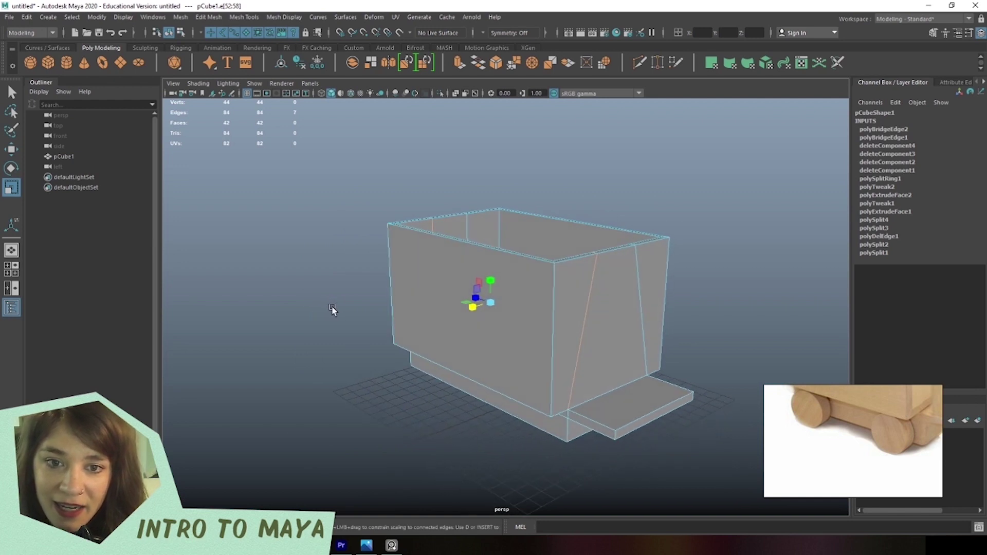
Delete the slanted edge loop from the box's side wall and check the cleaned panel.
shift+right_click(598, 281)
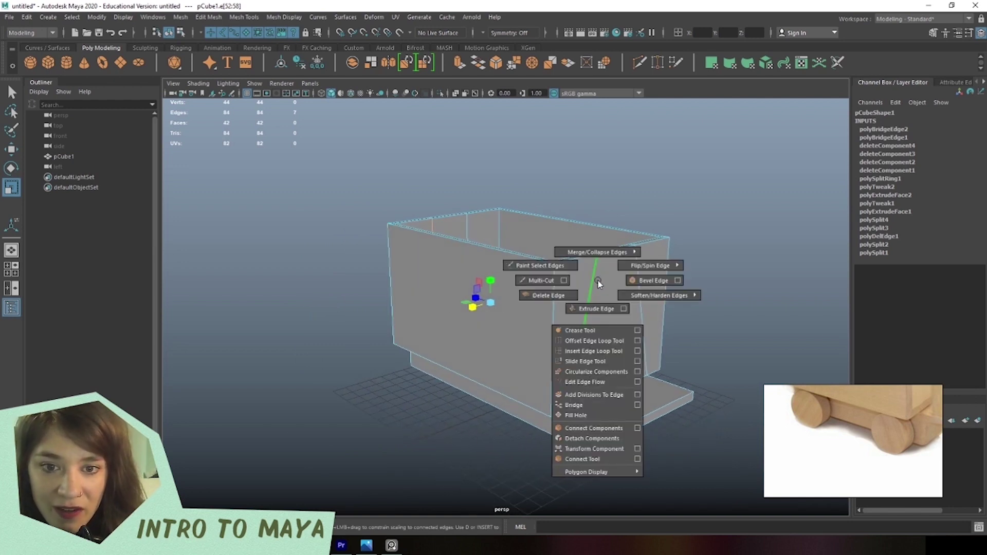
click(551, 301)
alt+drag(600, 329, 617, 292)
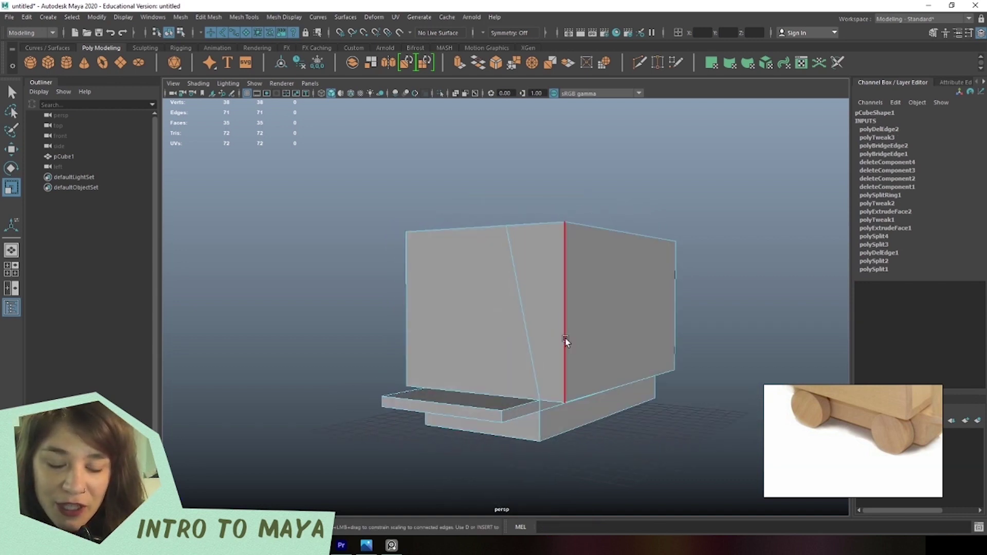
alt+drag(565, 342, 591, 366)
alt+drag(576, 321, 473, 327)
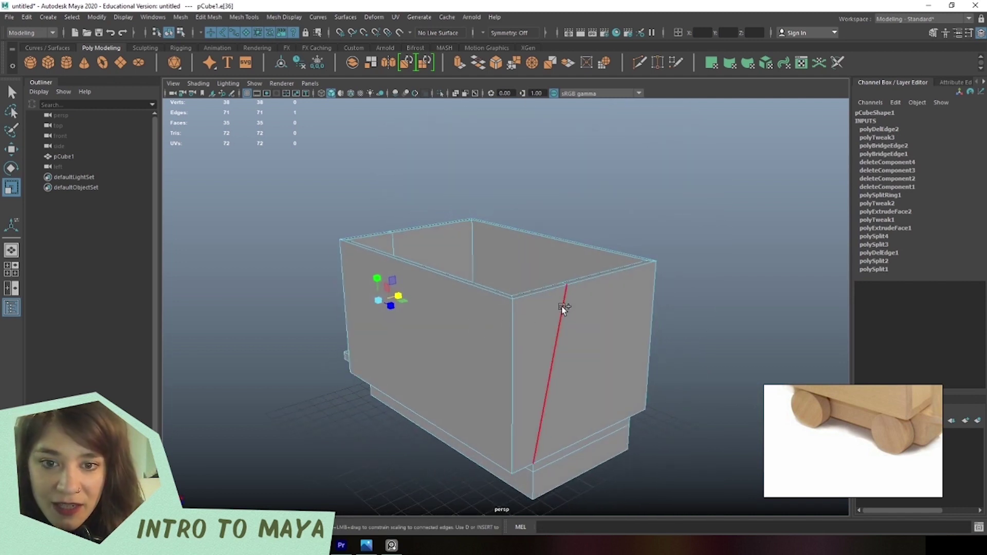
alt+drag(551, 311, 702, 340)
shift+right_drag(638, 221, 592, 224)
alt+drag(571, 314, 546, 331)
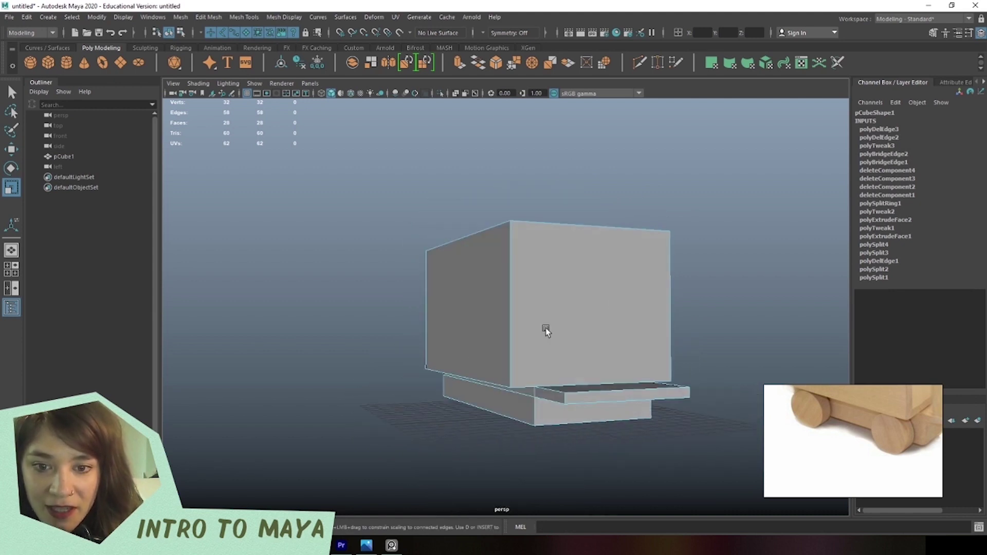
alt+right_drag(451, 307, 504, 315)
Switch to face mode and select the box's front face.
alt+drag(505, 315, 459, 304)
right_drag(528, 260, 531, 287)
click(531, 287)
alt+drag(531, 287, 588, 335)
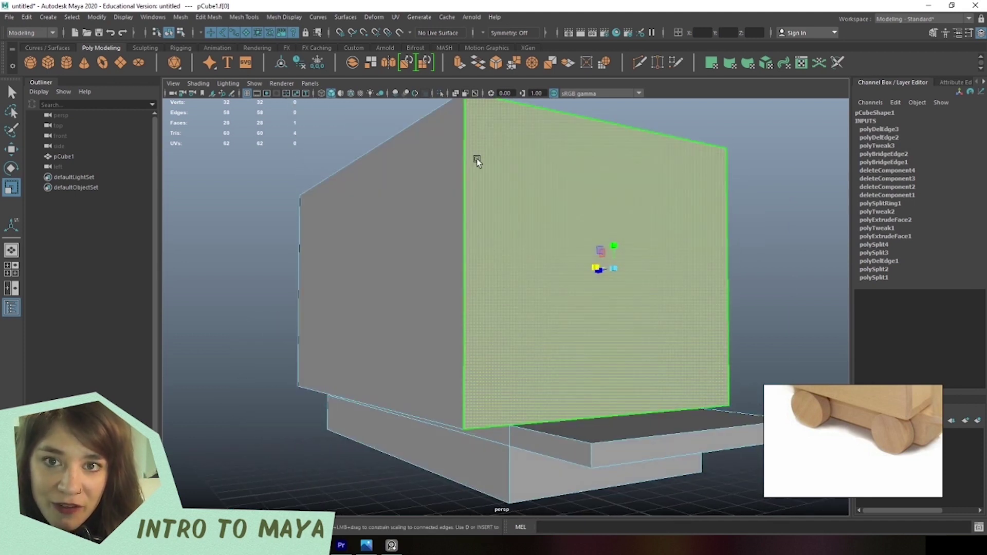
From a straight front view, reselect only the box's large front face.
alt+drag(745, 441, 575, 417)
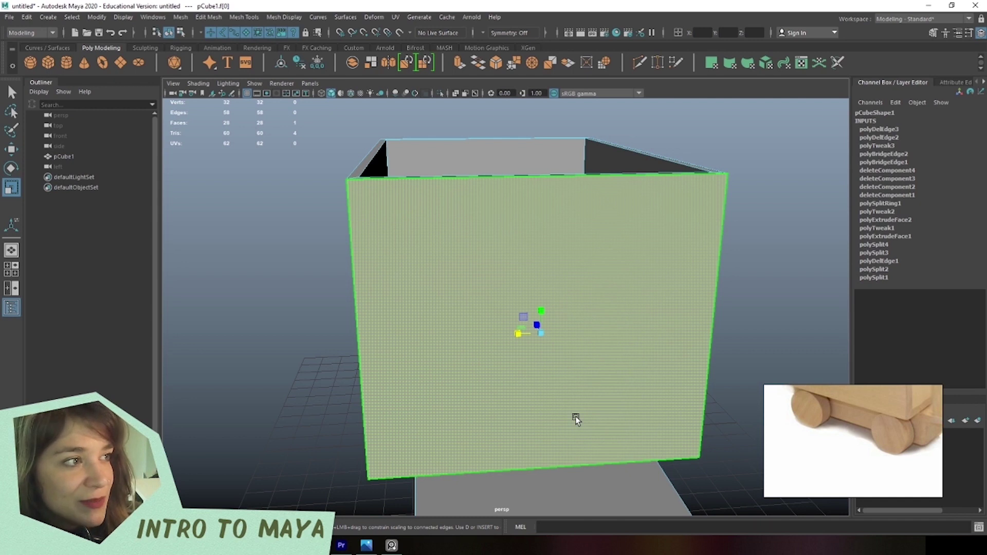
click(337, 183)
click(607, 400)
click(761, 172)
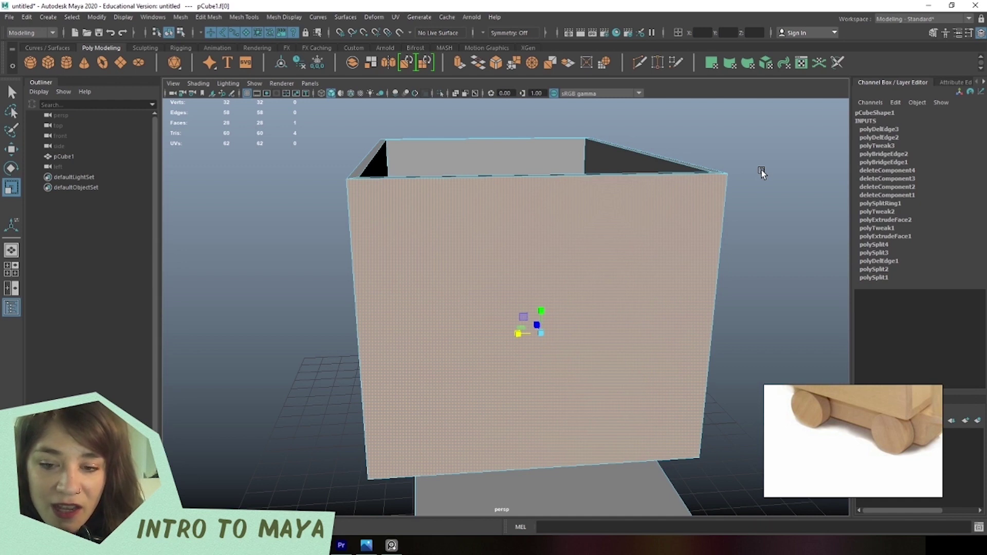
click(515, 347)
alt+drag(525, 349, 487, 335)
Start Multi-Cut on the selected front face and bring its bottom edge into view.
shift+right_click(528, 197)
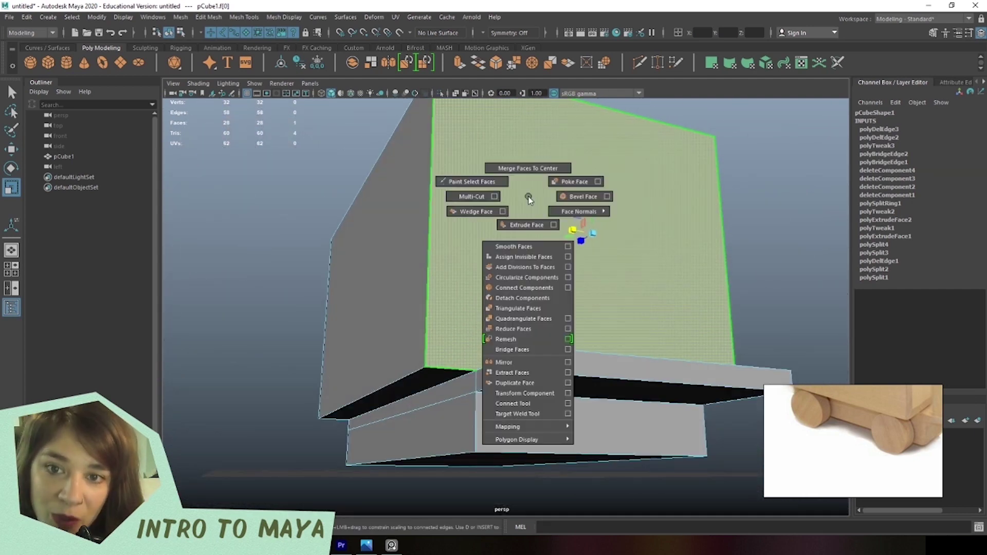
shift+right_click(529, 197)
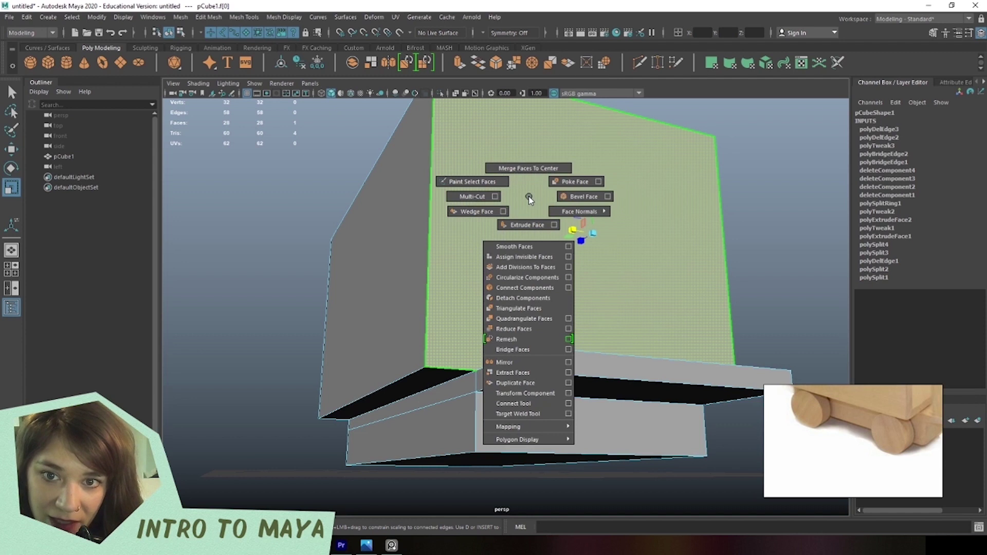
click(471, 197)
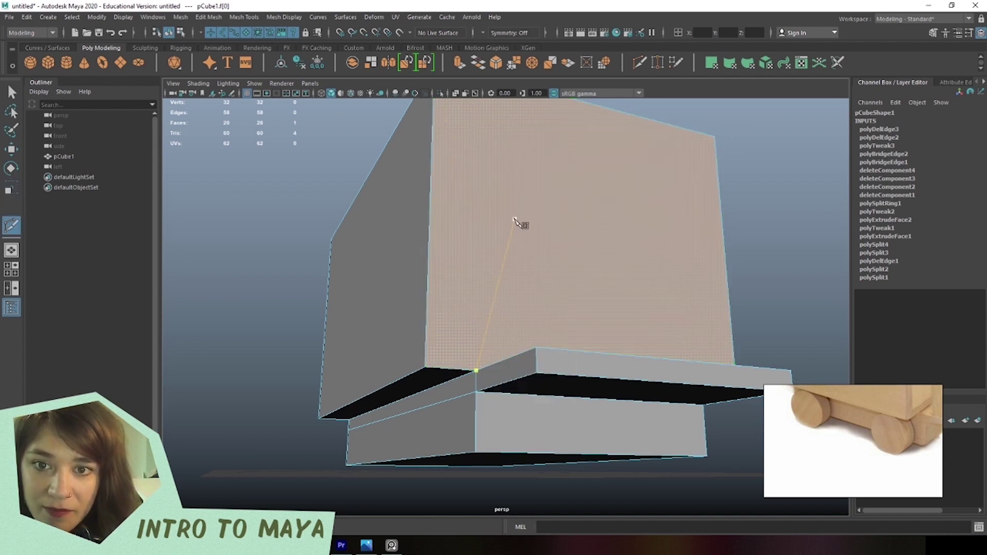
alt+drag(515, 221, 507, 304)
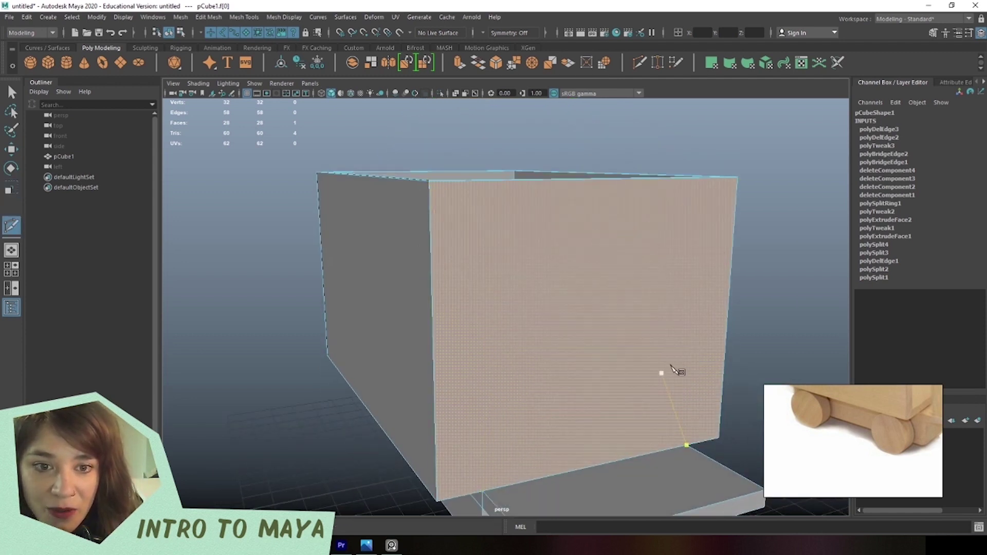
alt+drag(569, 360, 481, 396)
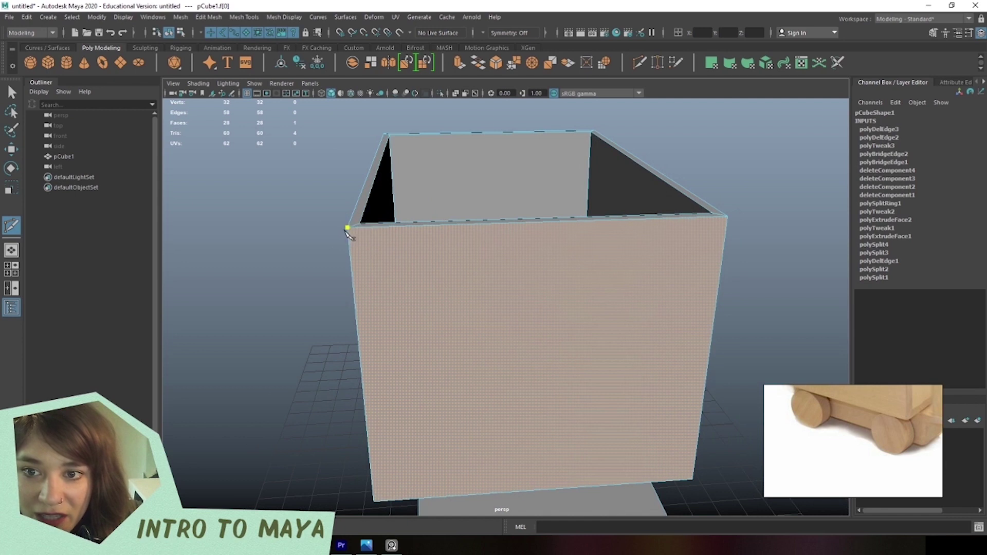
alt+drag(397, 368, 482, 315)
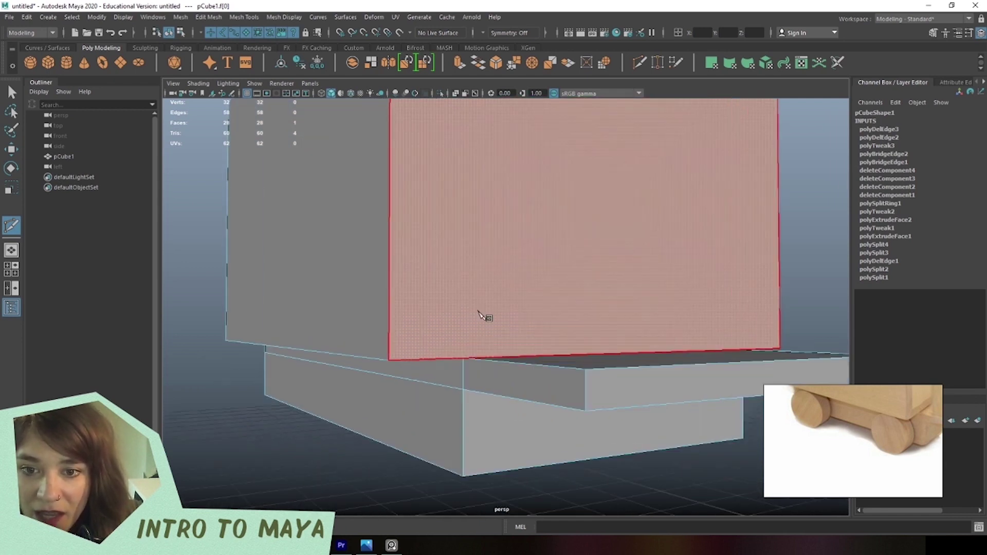
scroll(463, 334, up, 5)
alt+drag(452, 349, 417, 344)
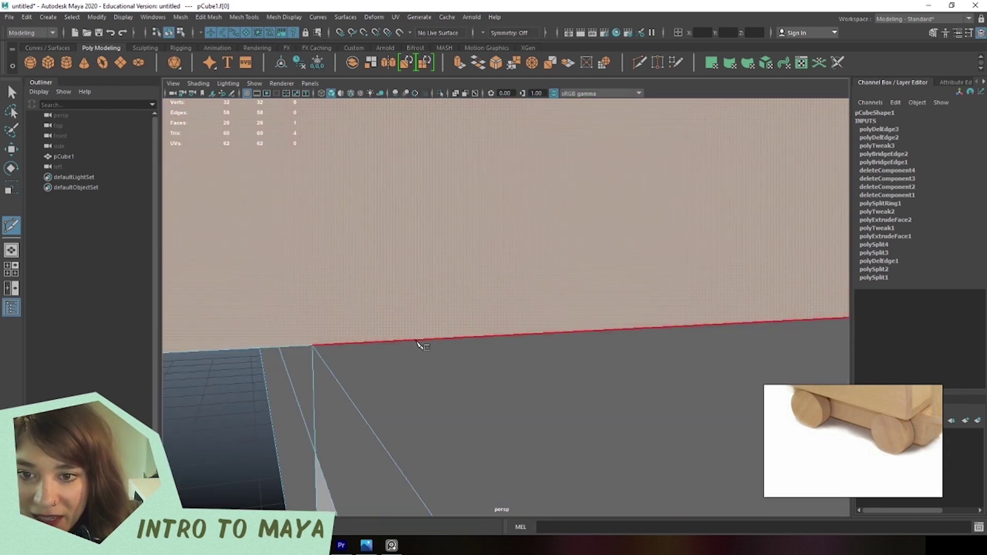
Cut from the box's corner vertex across the face to its right edge, then undo that cut.
click(311, 347)
alt+drag(311, 346, 353, 360)
click(474, 323)
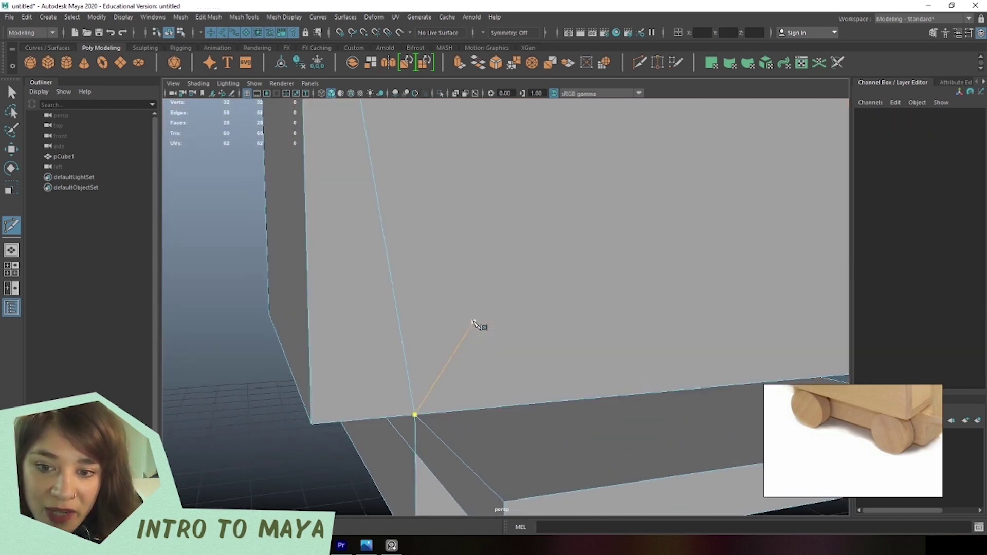
click(572, 359)
scroll(573, 359, down, 5)
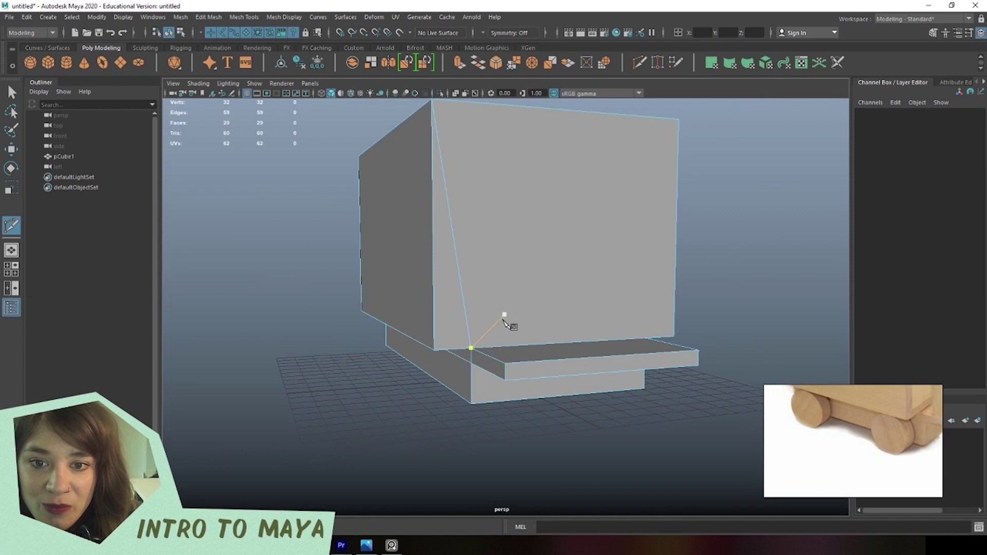
alt+drag(505, 322, 445, 416)
scroll(635, 247, up, 5)
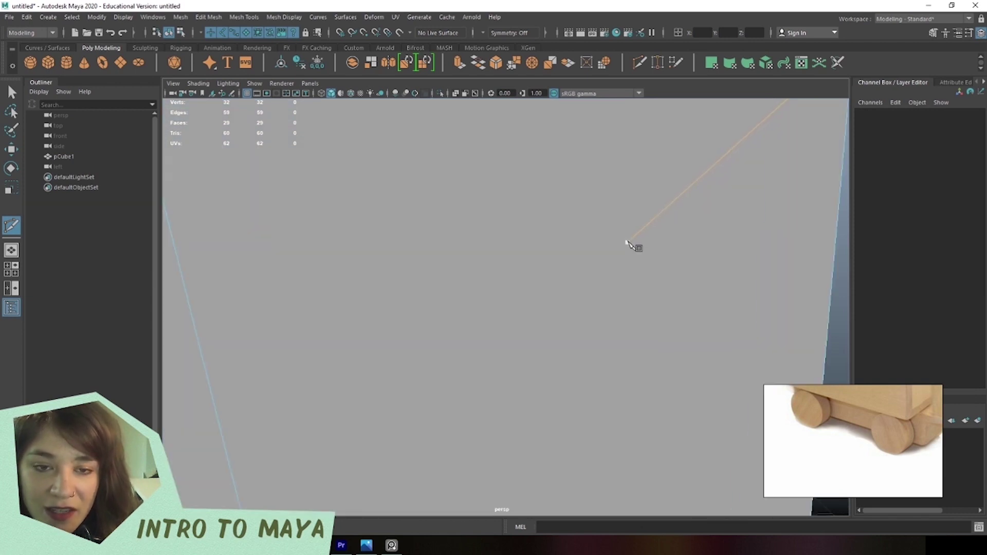
scroll(537, 294, down, 2)
click(627, 287)
right_click(628, 288)
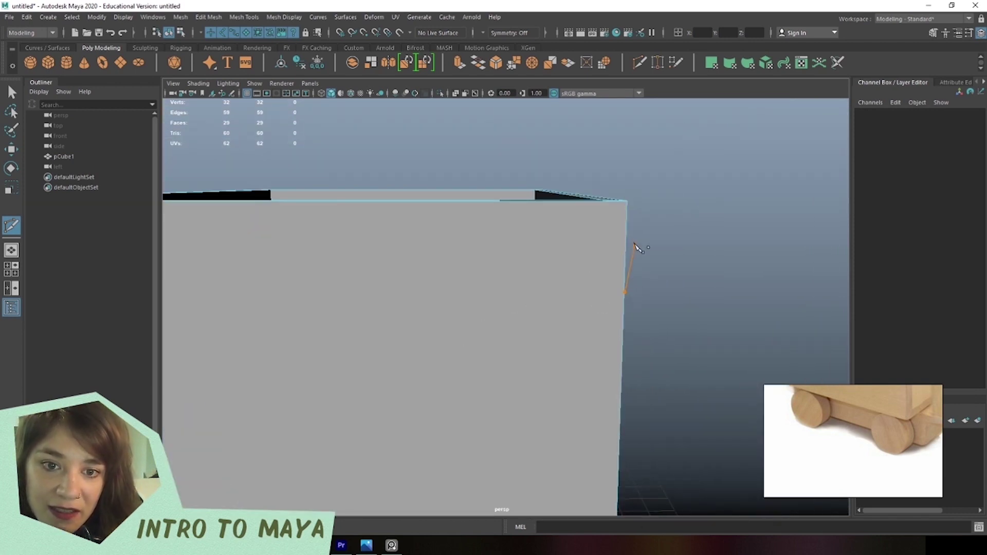
scroll(625, 284, down, 3)
key(ctrl+z)
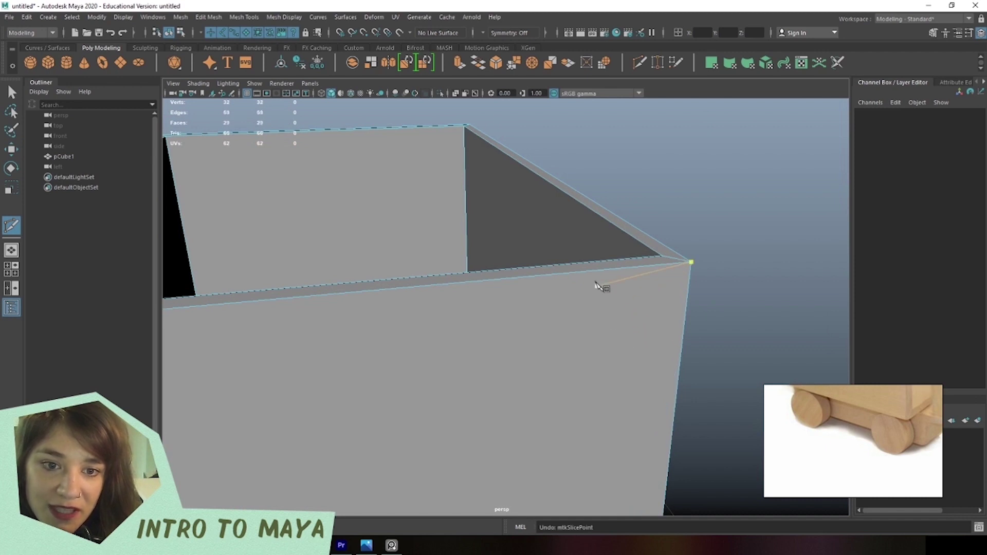
Cut from the box's top-right corner down to a point on the face's bottom edge.
click(690, 262)
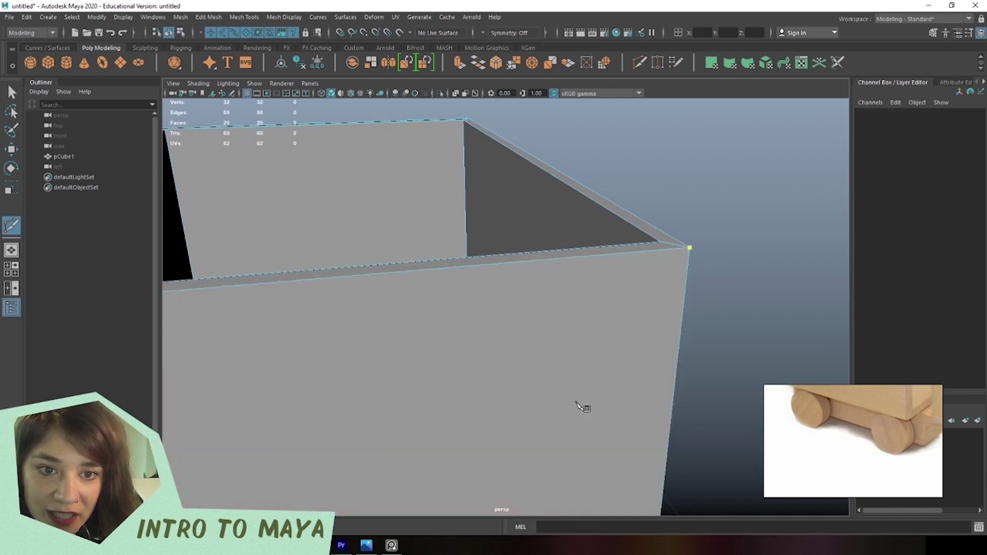
scroll(580, 404, up, 5)
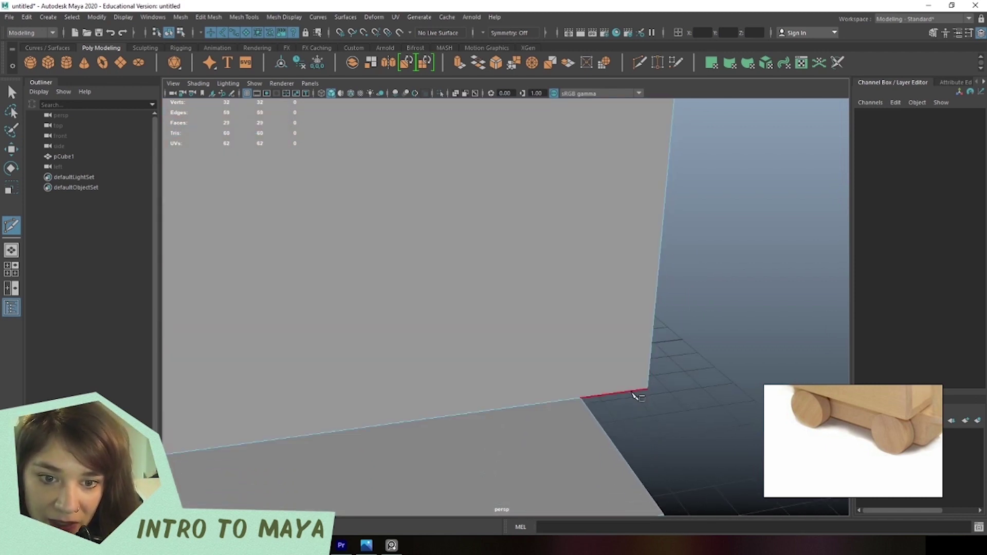
click(580, 396)
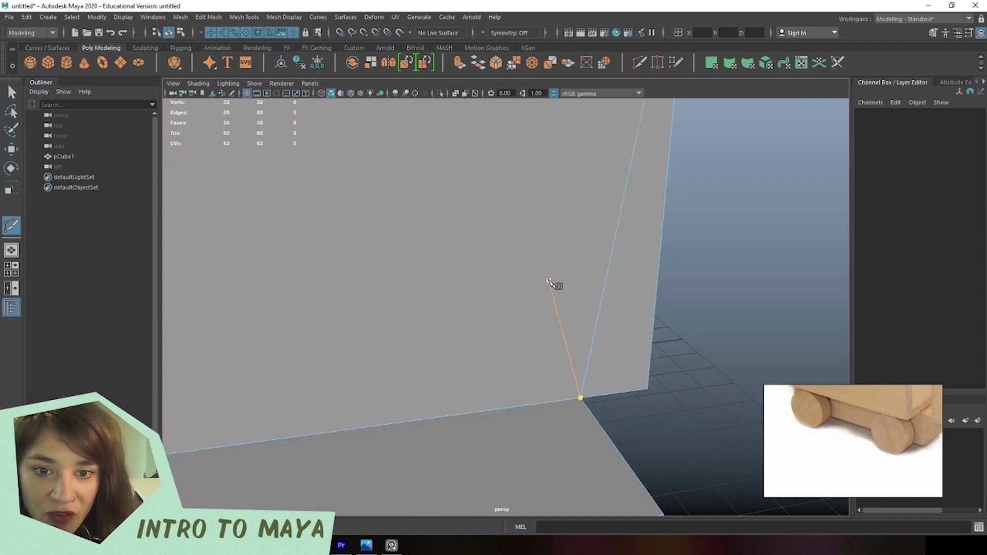
scroll(548, 282, down, 3)
scroll(548, 288, down, 5)
alt+drag(652, 353, 339, 281)
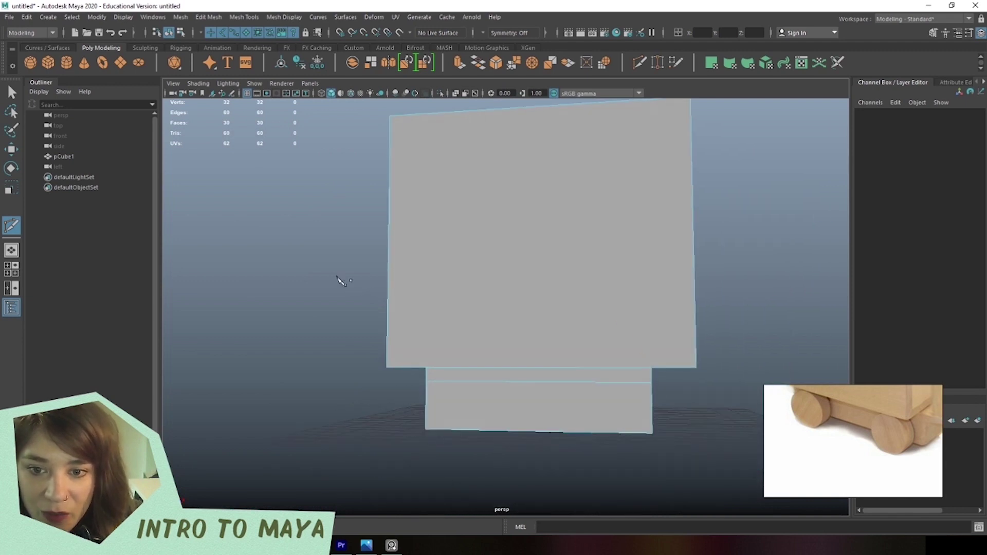
Cut from the bottom edge near the left corner up to the top-left corner, then exit Multi-Cut.
click(427, 368)
click(391, 116)
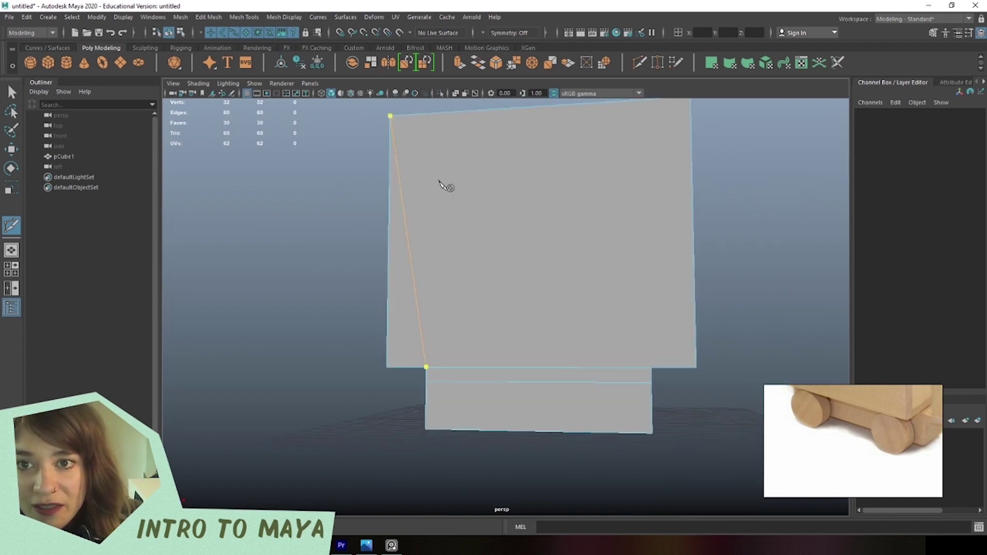
alt+drag(523, 262, 527, 408)
drag(538, 372, 501, 373)
alt+middle_drag(473, 265, 463, 264)
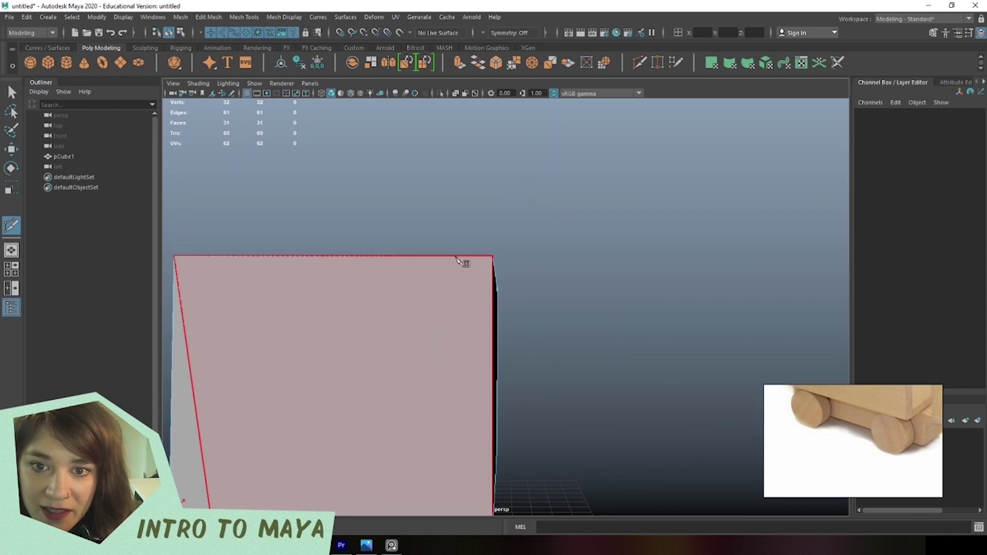
click(471, 255)
right_click(489, 258)
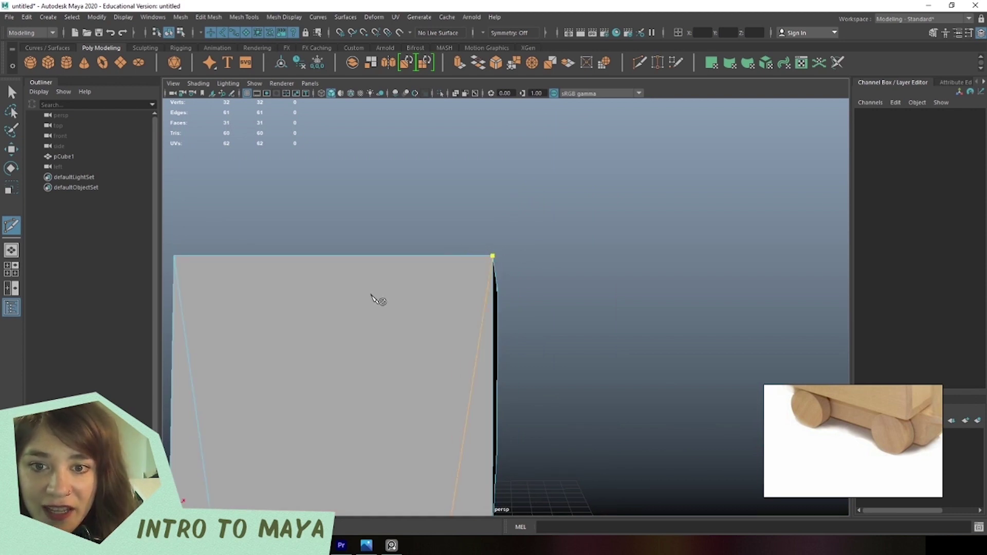
scroll(390, 304, down, 2)
alt+drag(387, 302, 592, 350)
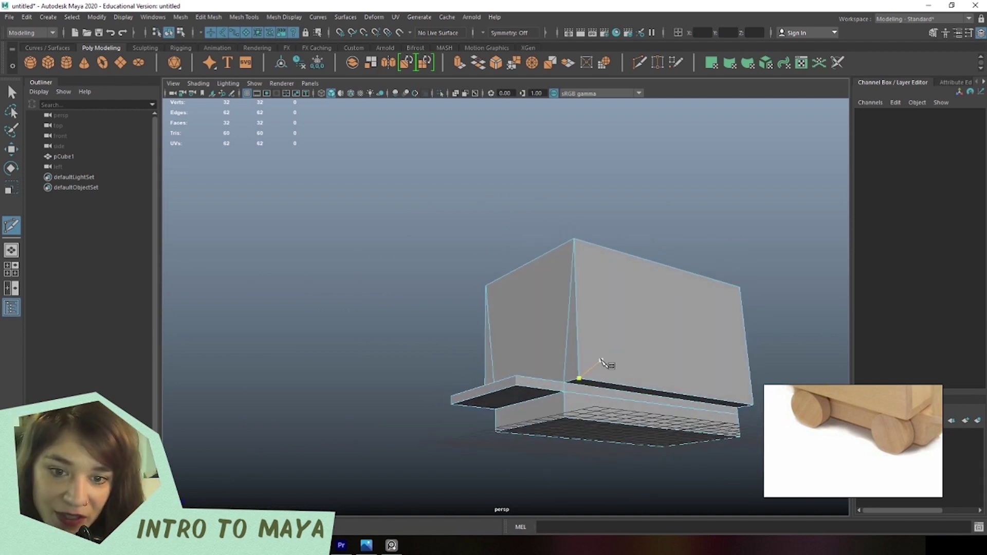
key(q)
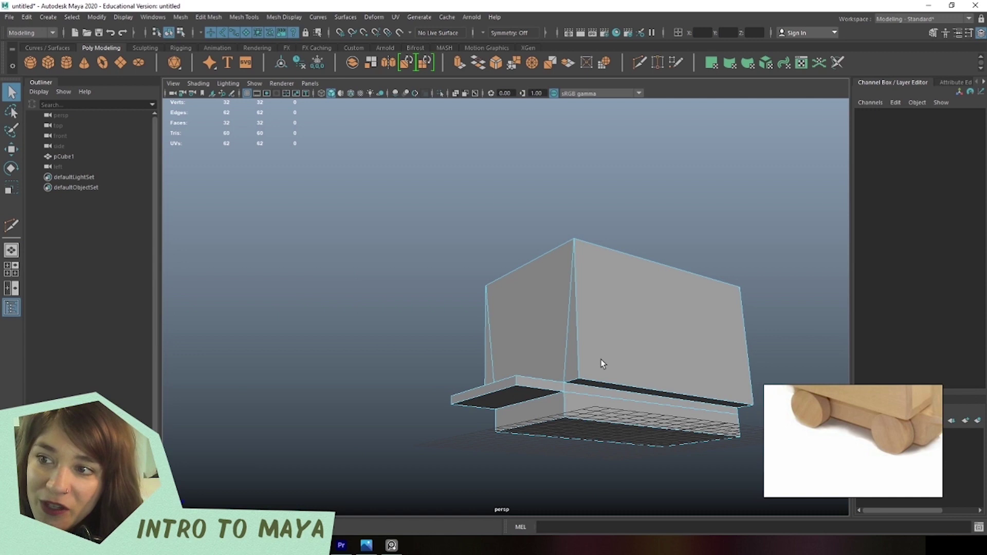
Return to object mode with the whole box selected and delete its construction history.
alt+drag(662, 357, 564, 282)
right_drag(563, 262, 606, 246)
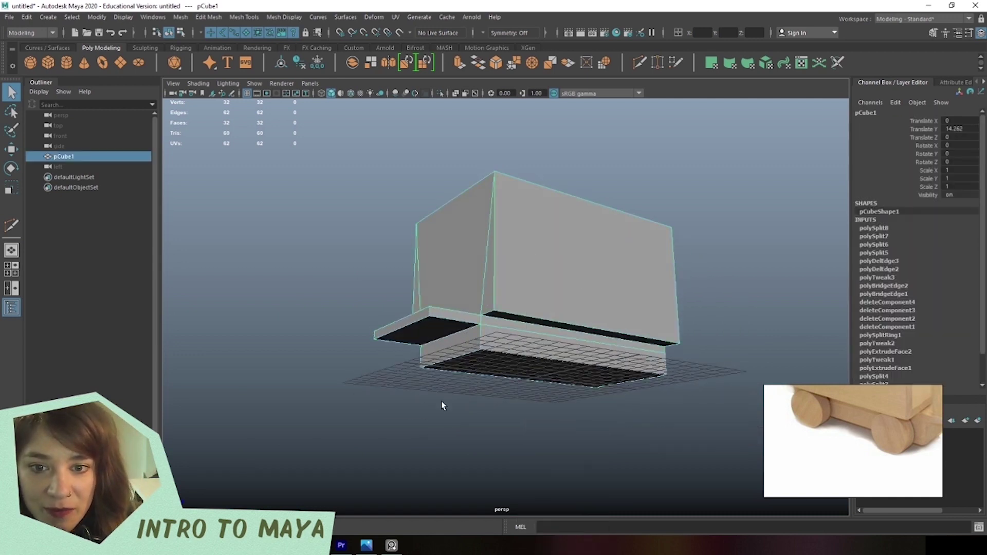
click(441, 401)
click(521, 267)
alt+drag(448, 384, 453, 406)
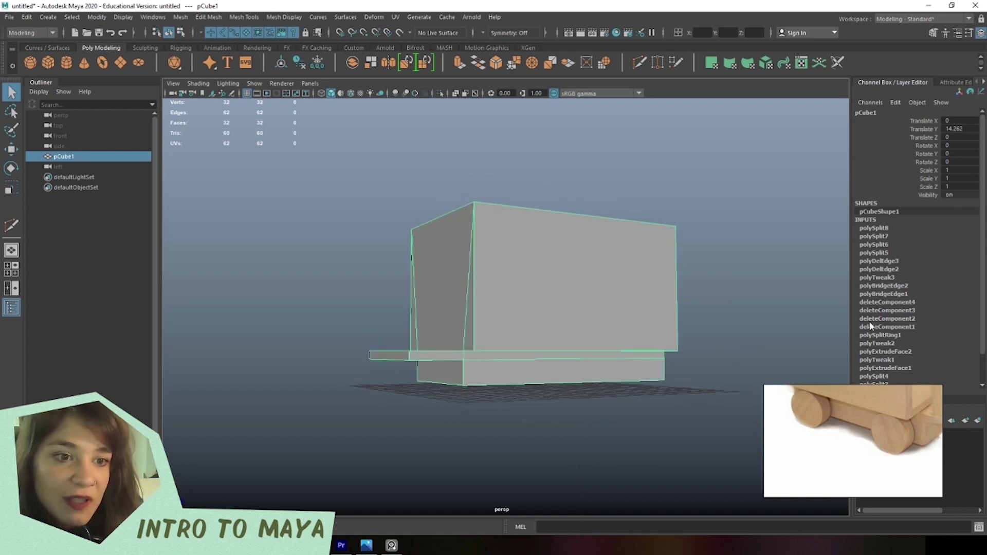
scroll(918, 279, down, 2)
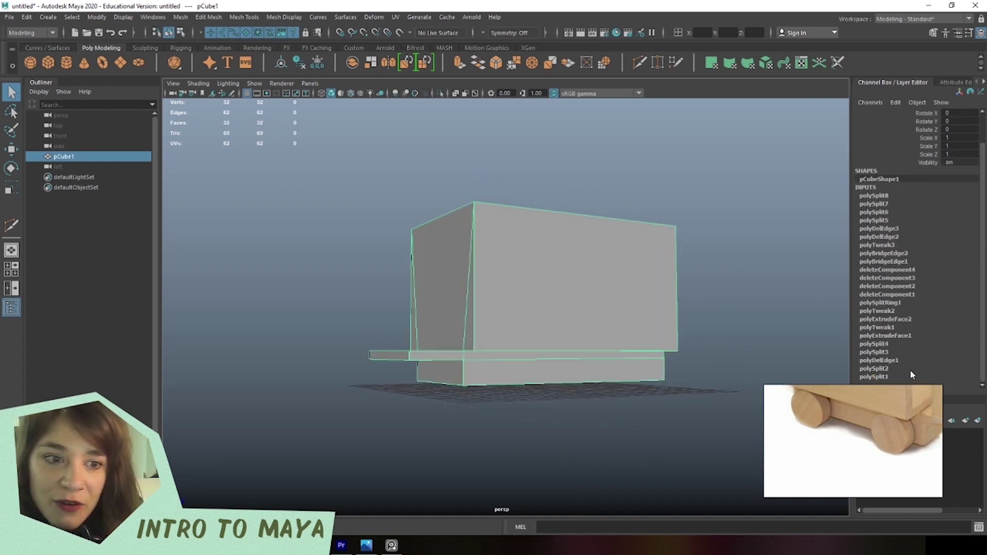
click(299, 63)
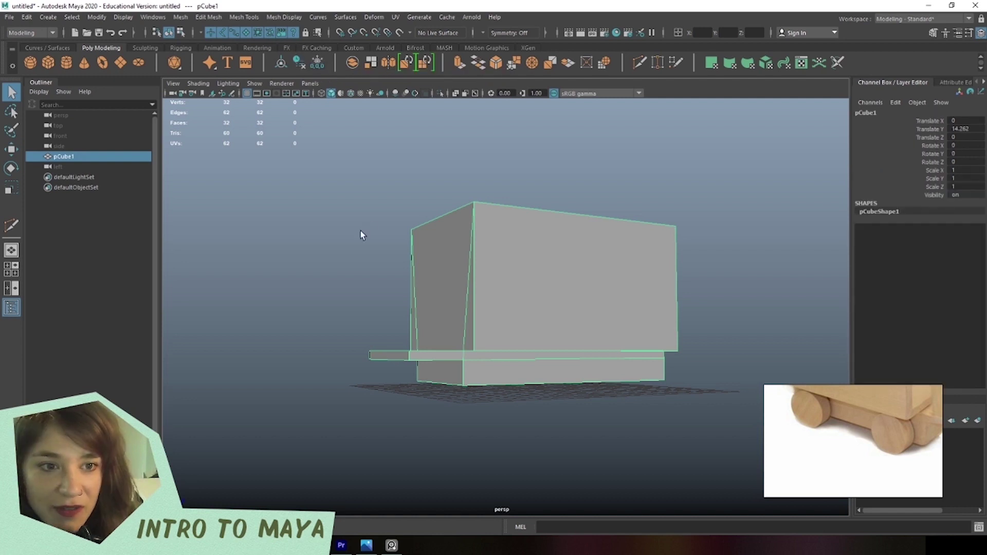
Turn the camera to face the wagon box head-on and leave nothing selected.
click(348, 234)
alt+drag(348, 234, 375, 442)
click(607, 379)
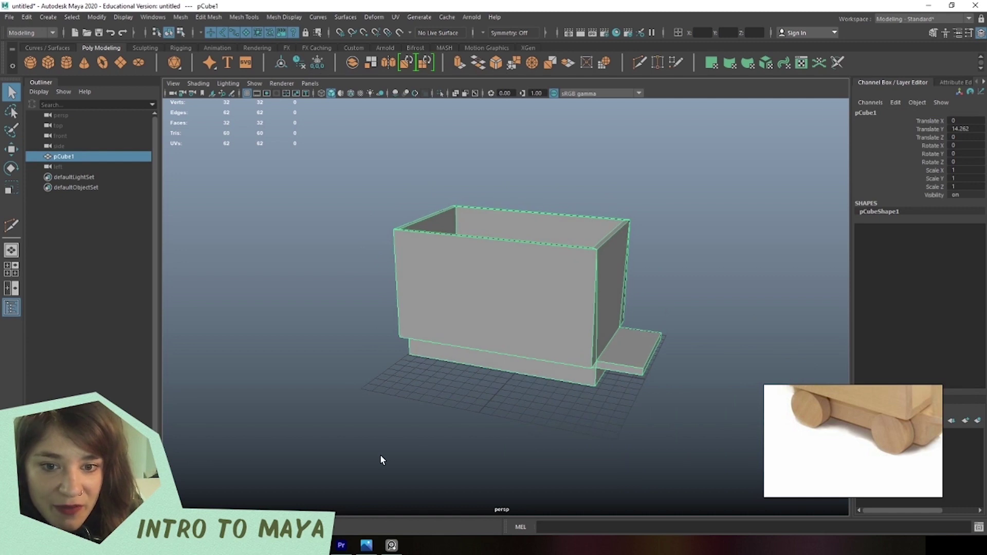
scroll(818, 412, down, 3)
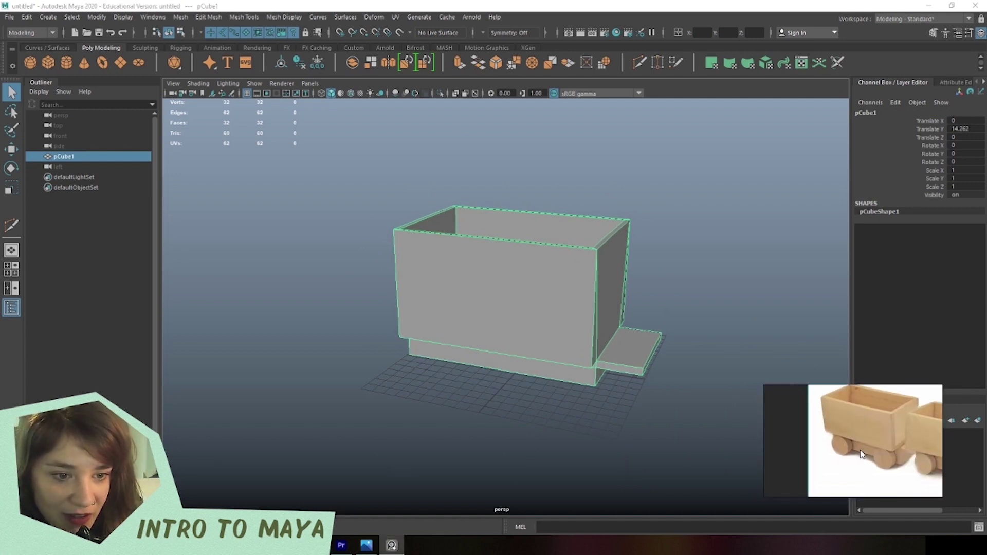
alt+drag(526, 353, 566, 358)
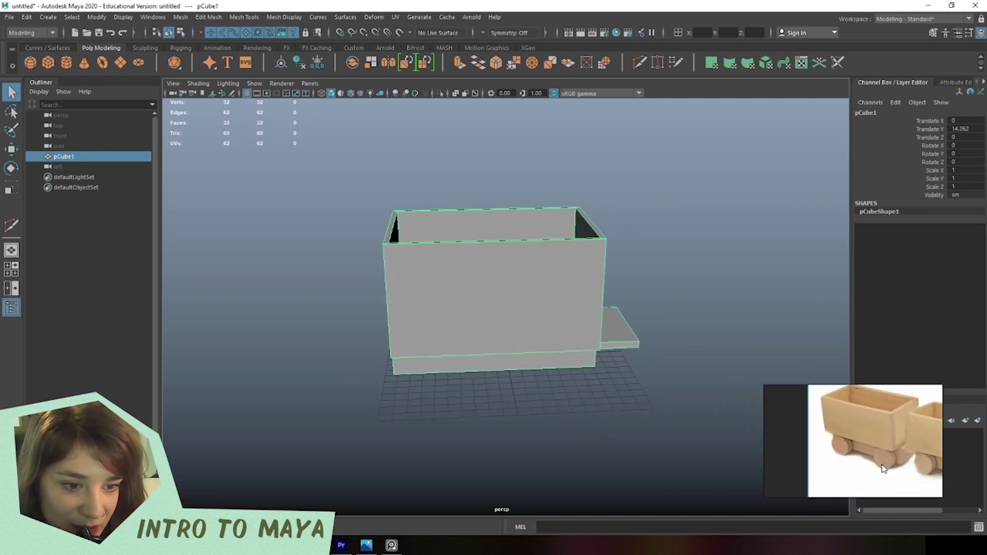
alt+drag(643, 385, 490, 410)
click(550, 374)
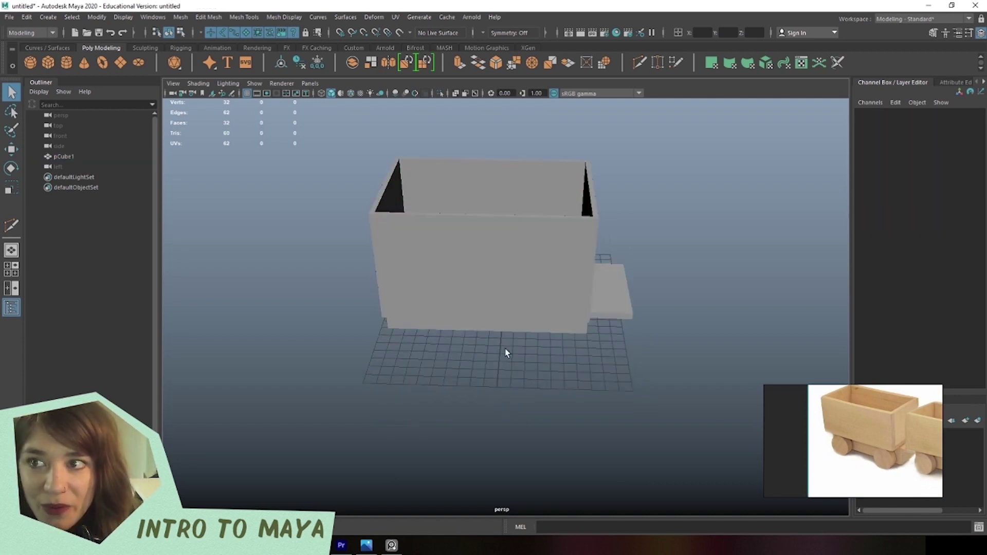
Browse the Create menu's object list and close it without creating anything.
click(54, 18)
mouse_move(91, 56)
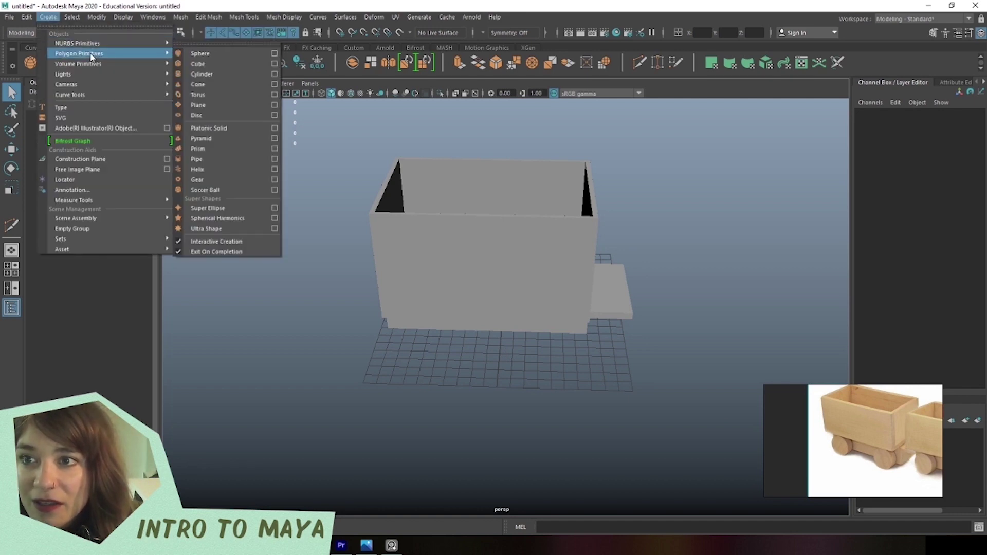
click(315, 304)
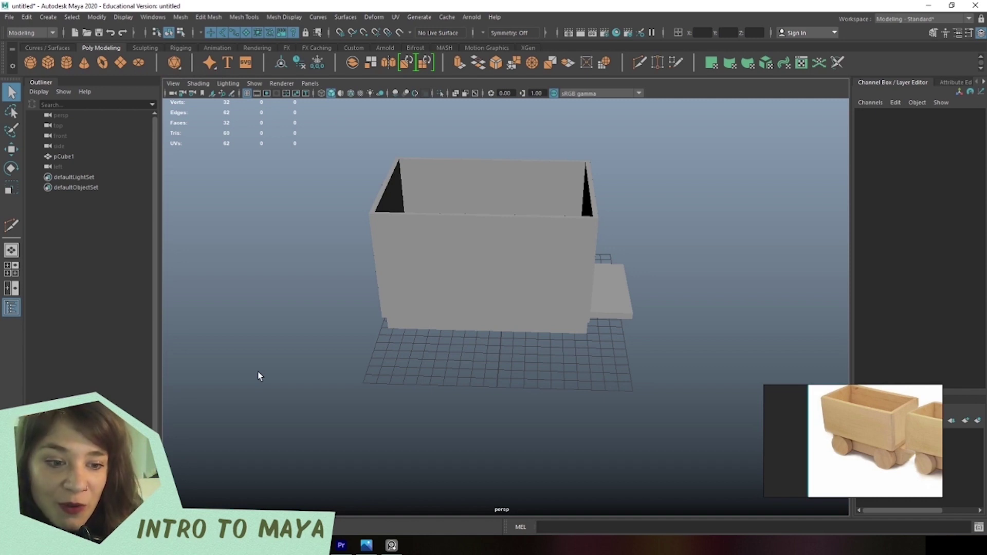
scroll(878, 463, up, 3)
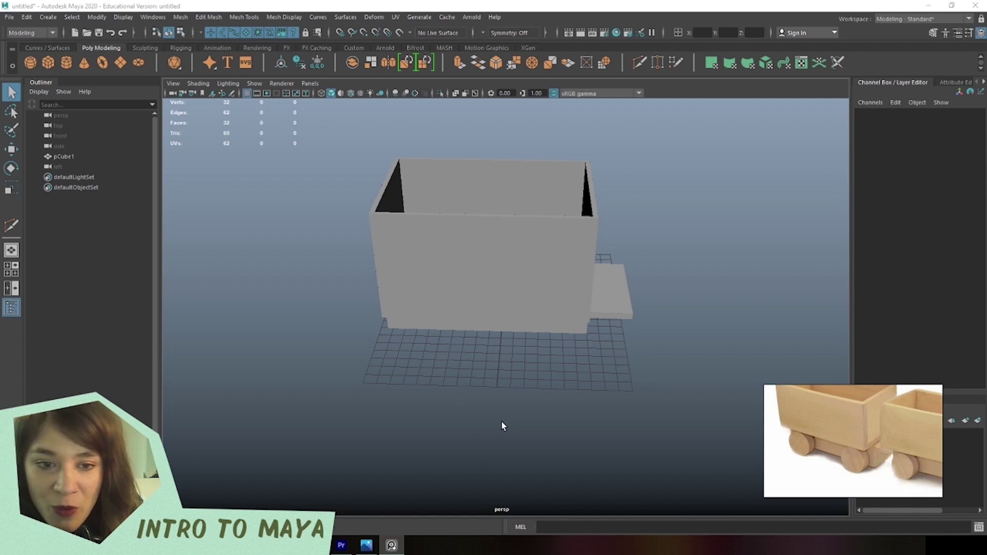
Draw a short, squat cylinder on the grid in front of the box using the polygon shape marking menu.
shift+right_drag(521, 395, 527, 369)
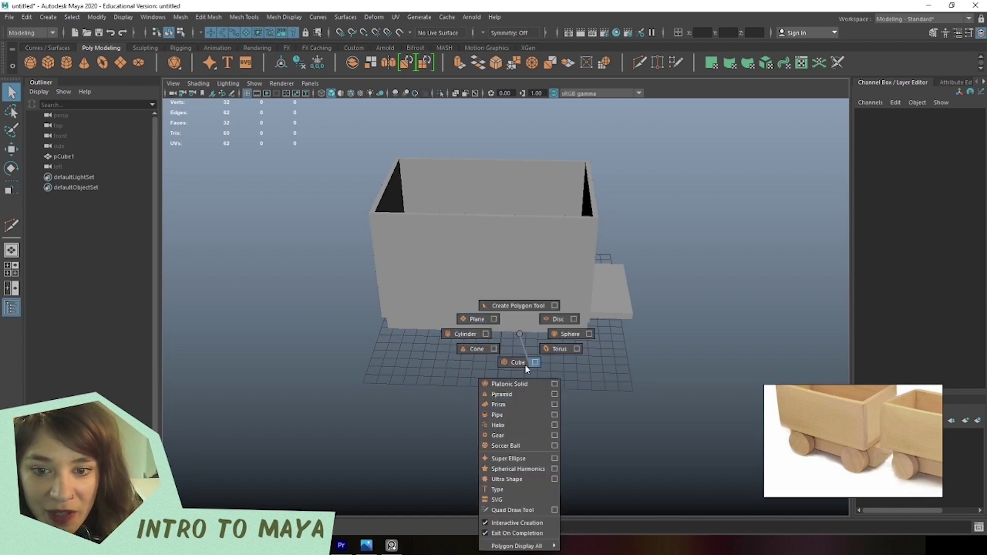
mouse_move(485, 338)
shift+right_down()
mouse_move(550, 348)
mouse_move(465, 337)
shift+right_up()
drag(434, 415, 445, 402)
click(543, 434)
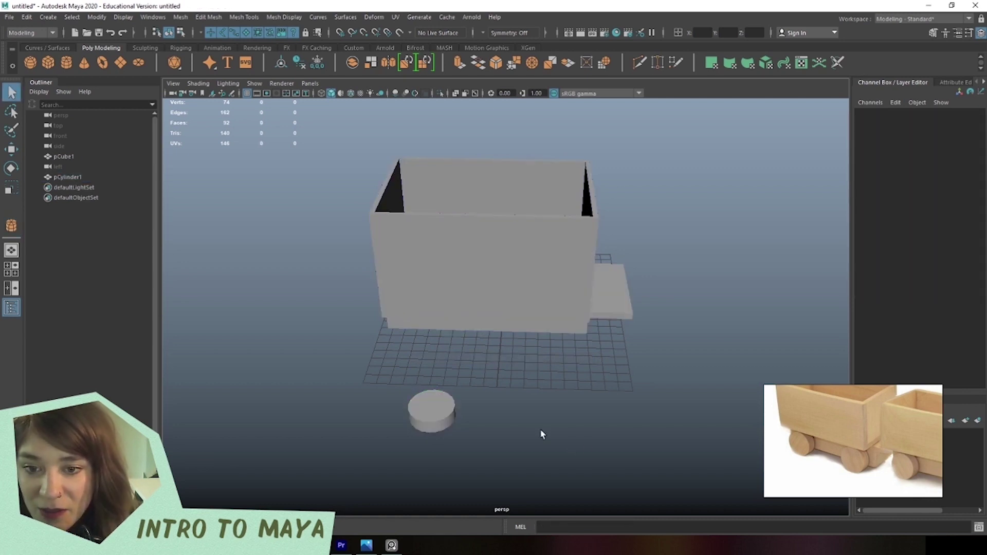
shift+right_drag(696, 413, 697, 335)
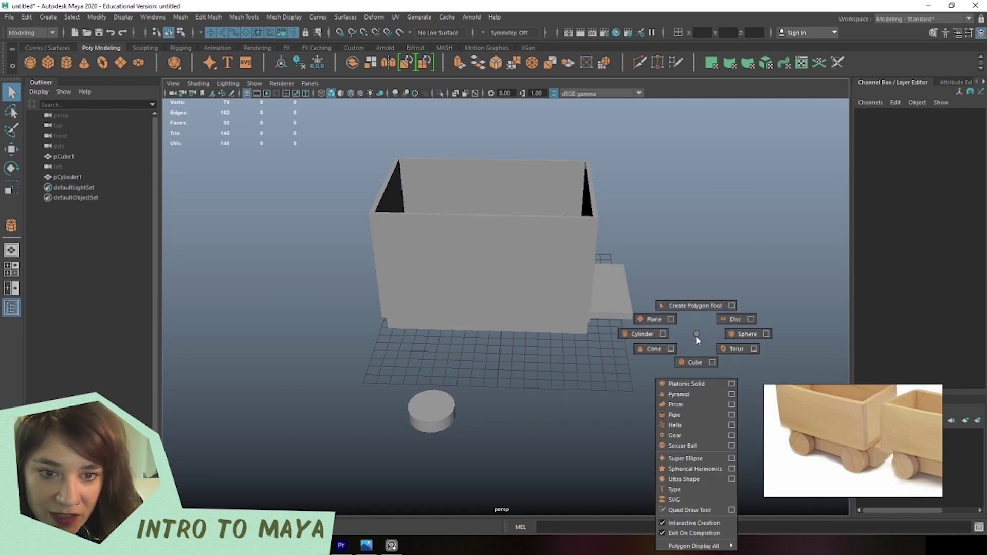
shift+right_drag(696, 335, 696, 336)
Select pCylinder1 with the Move tool and view it beside the box from above.
click(424, 402)
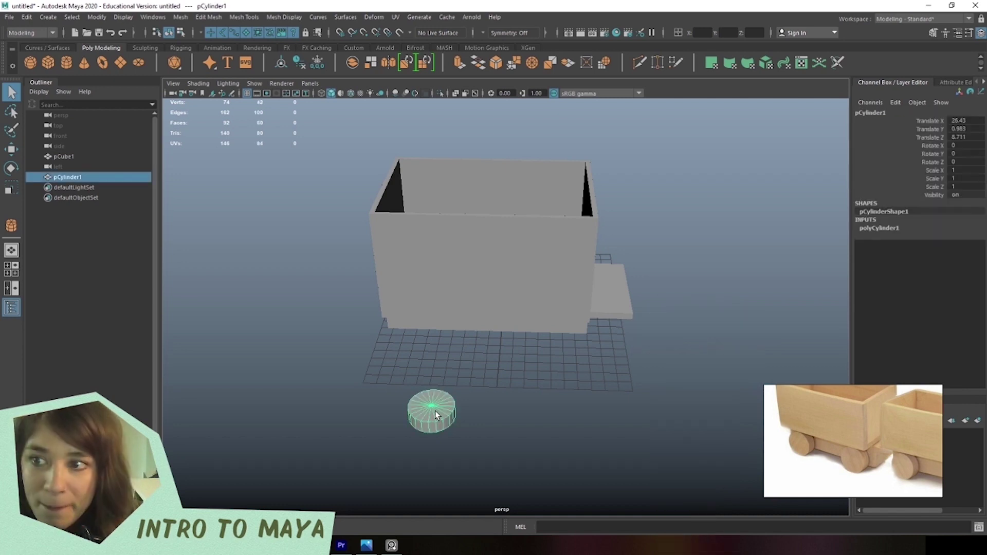
alt+drag(436, 412, 419, 366)
key(w)
alt+drag(506, 399, 392, 351)
In polyCylinder1's inputs, set Subdivisions Axis to 12 and Subdivisions Caps to 0.
click(895, 227)
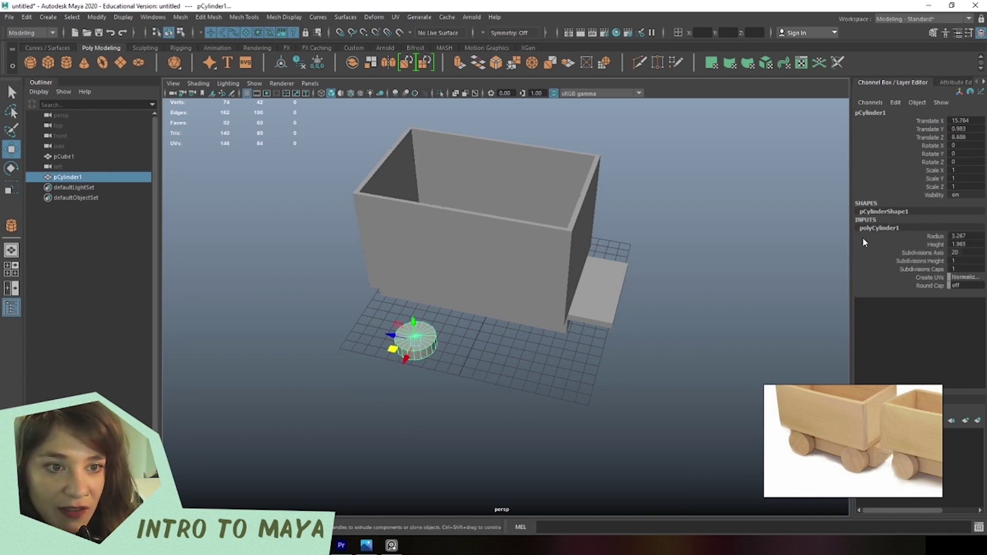
click(966, 253)
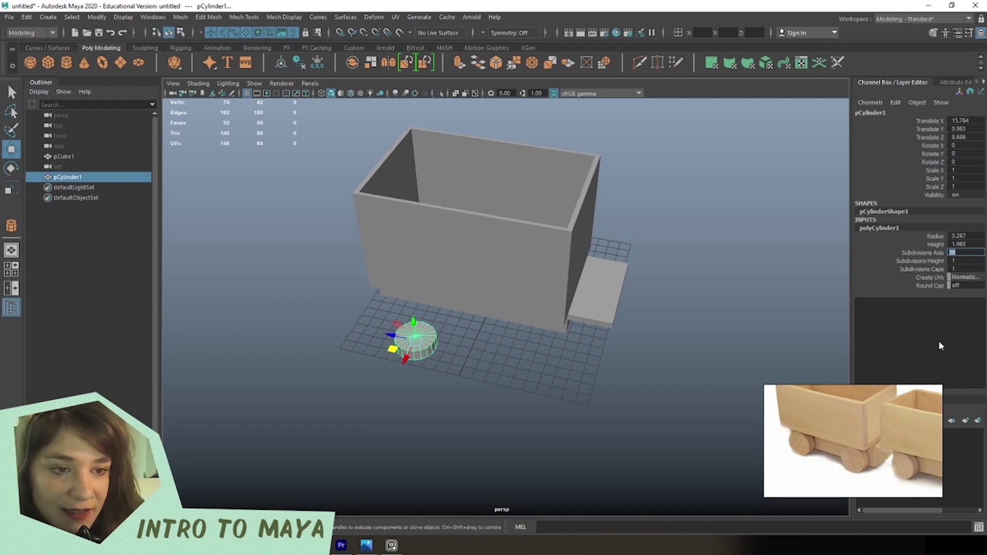
text(12)
key(Return)
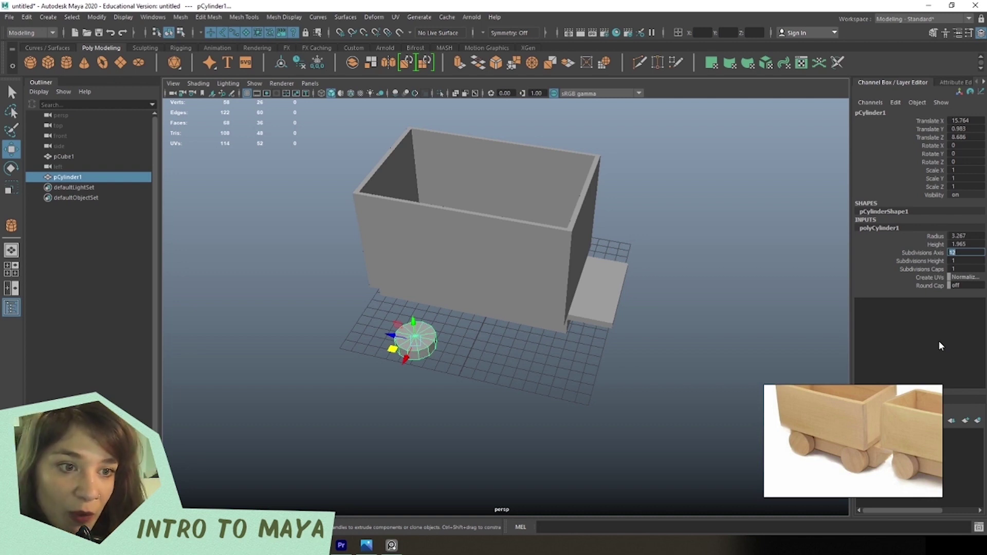
click(967, 269)
text(0)
key(Return)
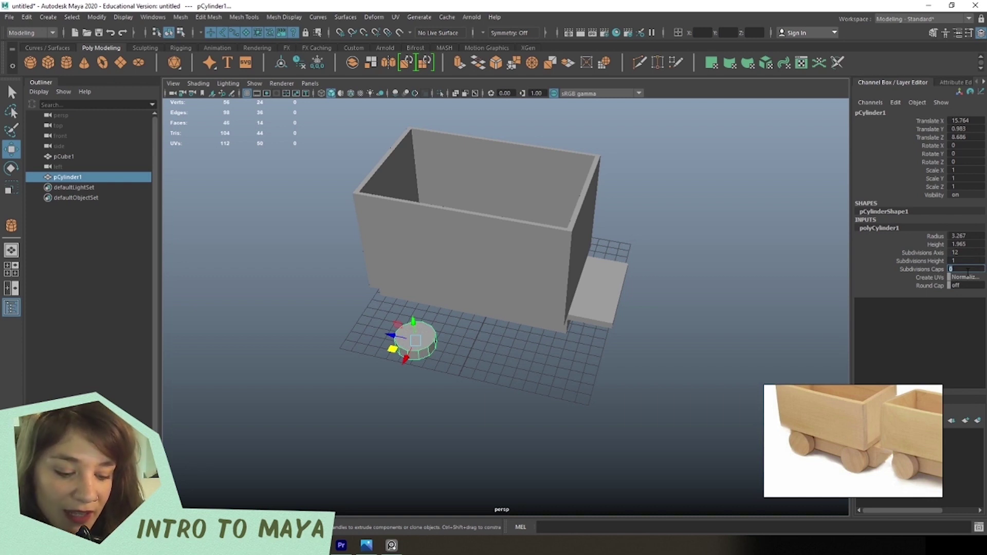
text(1)
key(Return)
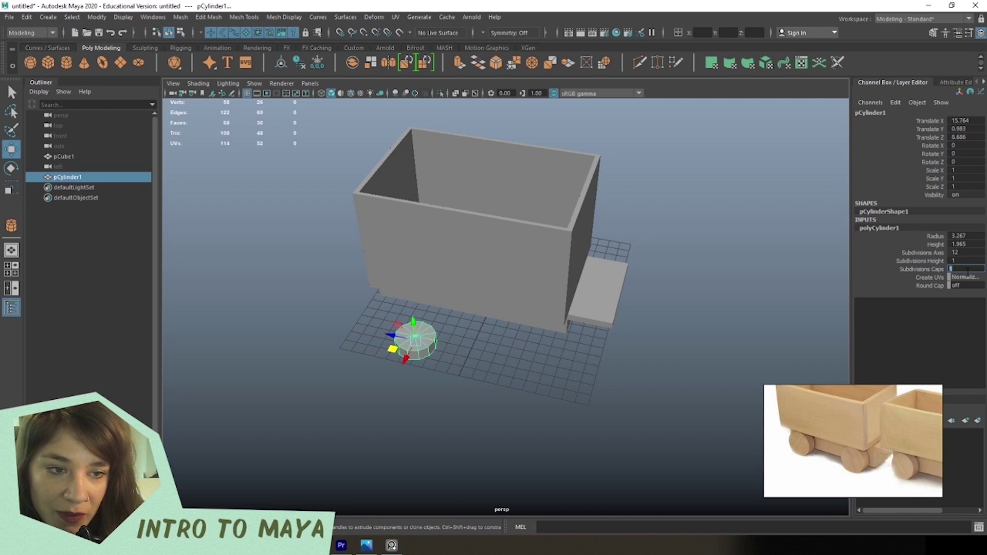
text(0)
key(Return)
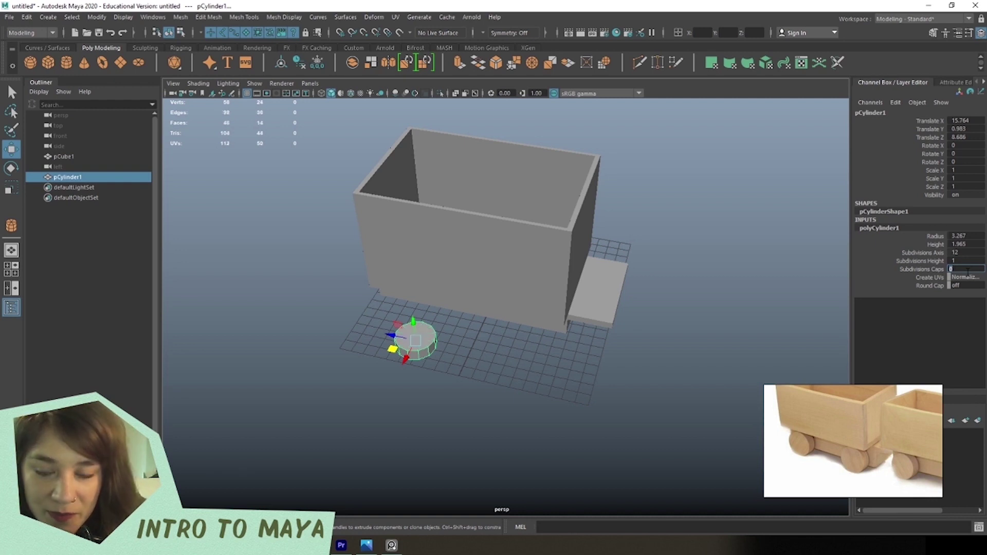
click(422, 400)
alt+drag(422, 400, 437, 379)
Slide the cylinder toward the box, frame it, and view its cap in vertex mode.
click(417, 355)
alt+drag(496, 403, 448, 419)
drag(415, 381, 420, 370)
key(f)
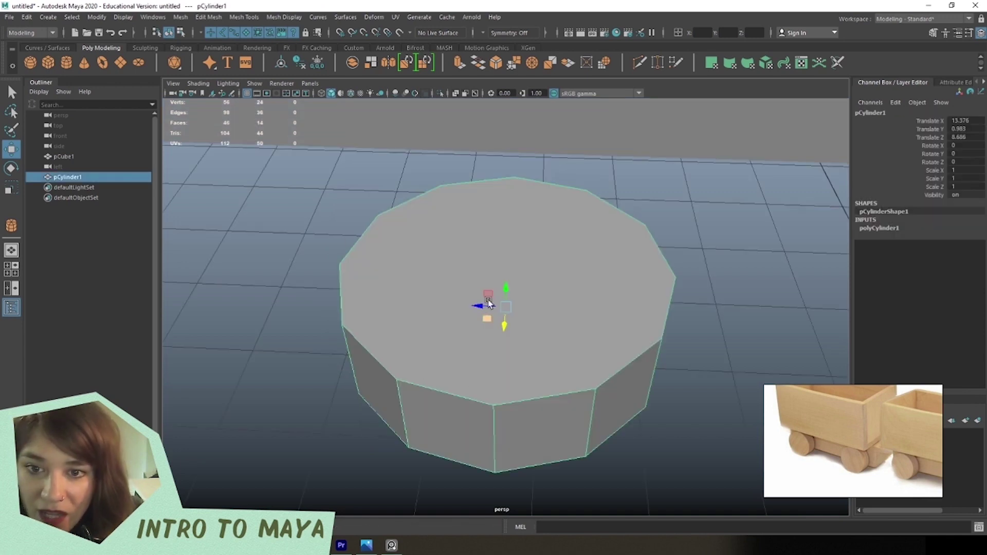
scroll(467, 326, down, 3)
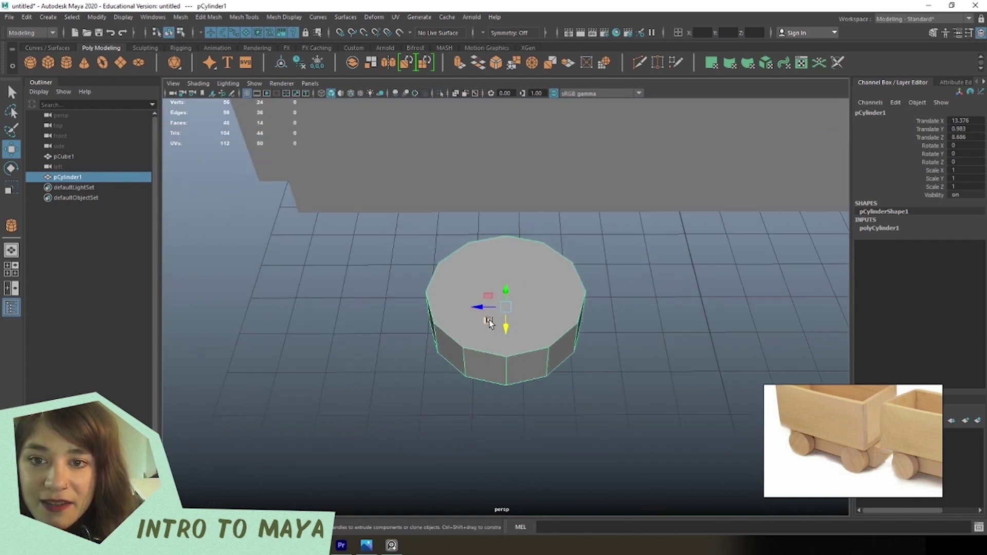
alt+drag(488, 323, 485, 288)
scroll(485, 288, up, 3)
right_drag(489, 249, 389, 247)
alt+drag(408, 322, 384, 247)
alt+drag(496, 304, 470, 335)
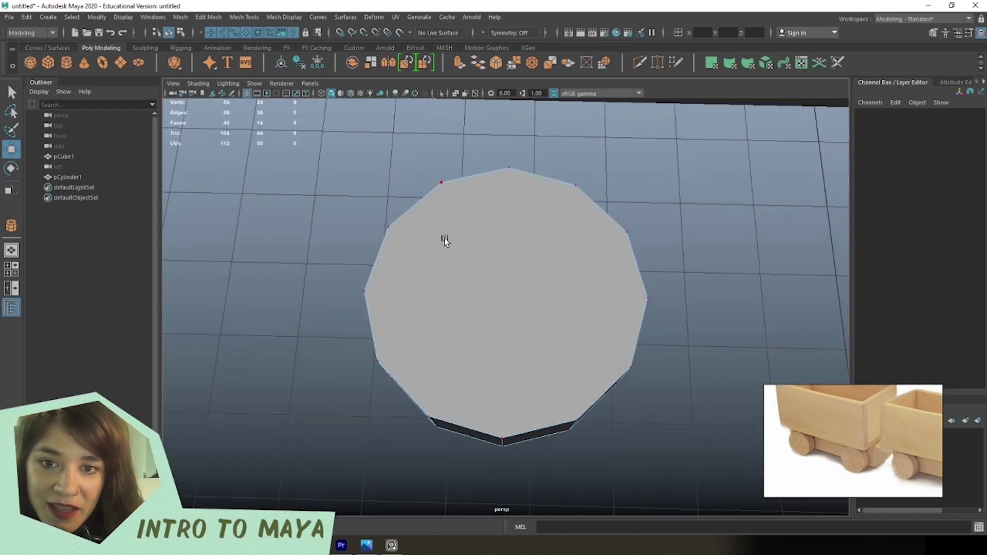
mouse_move(473, 306)
alt+mouse_down()
mouse_move(483, 288)
mouse_move(480, 317)
alt+mouse_up()
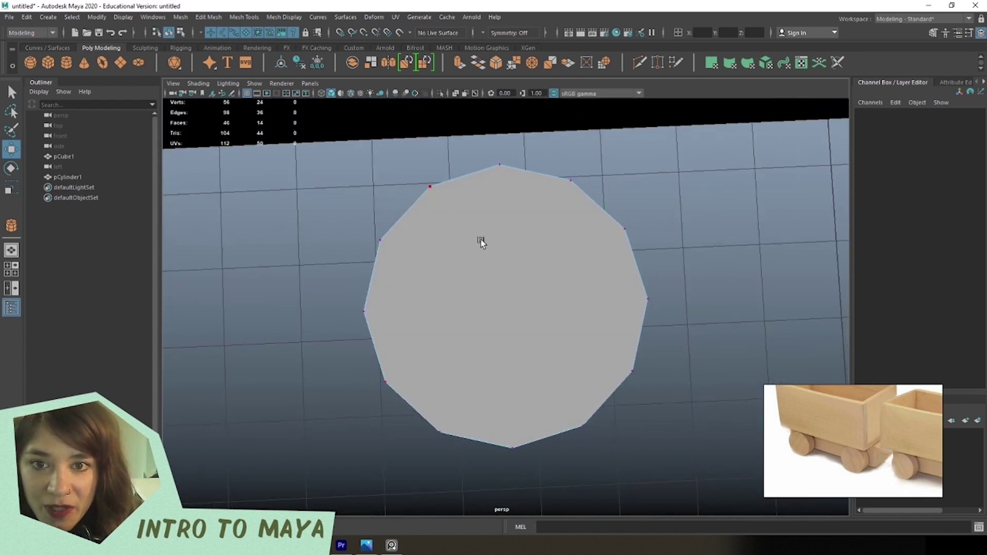
Connect the top and bottom rim vertices with a first edge across the cap.
click(498, 168)
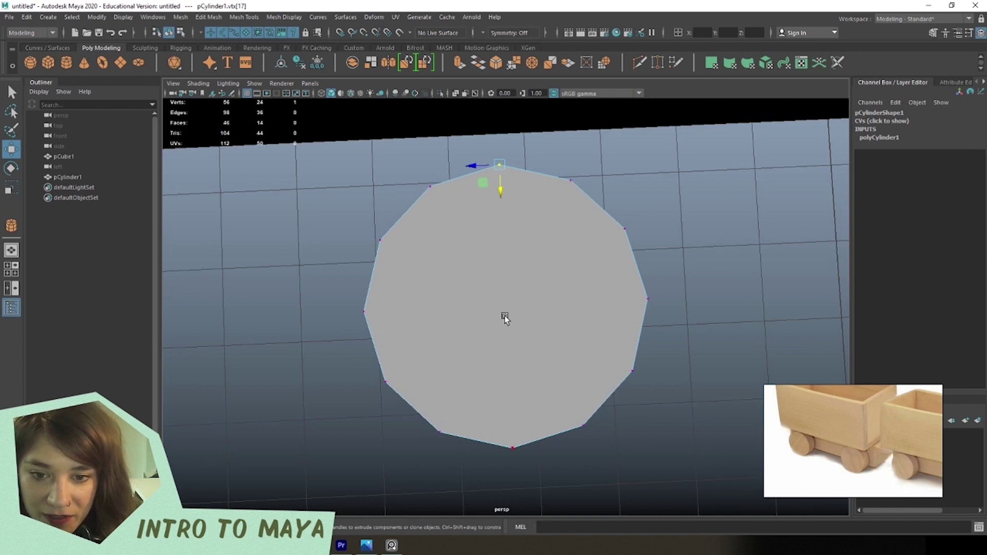
shift+click(508, 425)
shift+right_click(550, 230)
shift+right_click(551, 232)
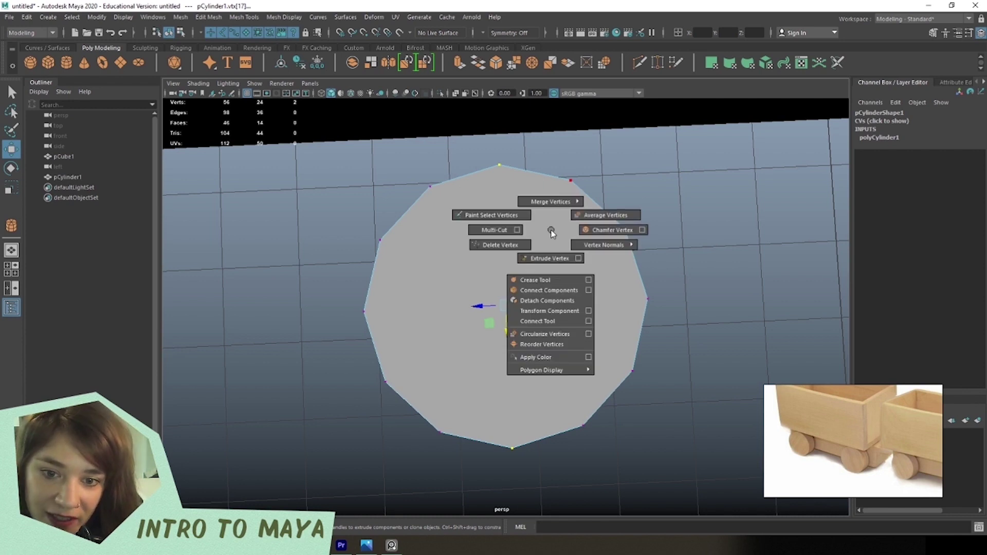
click(559, 321)
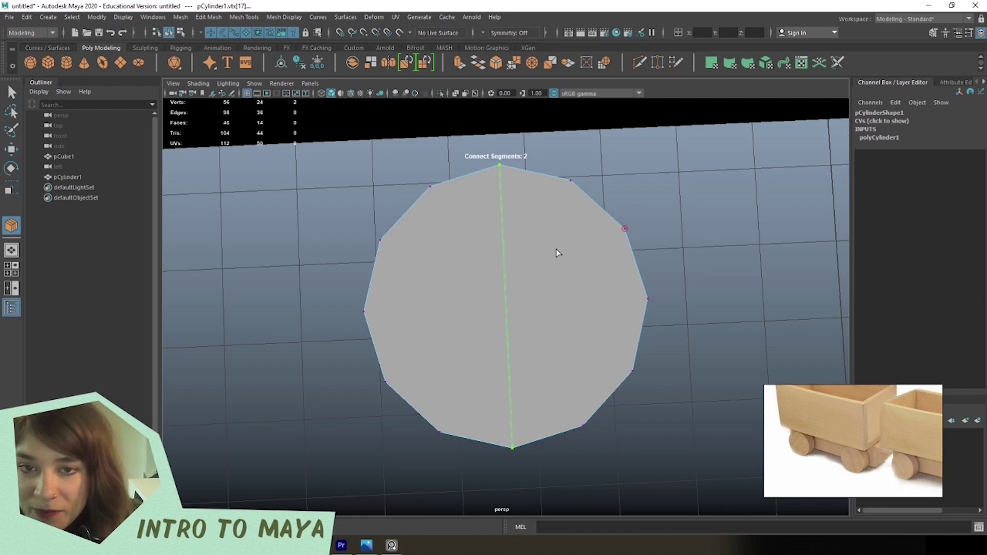
key(q)
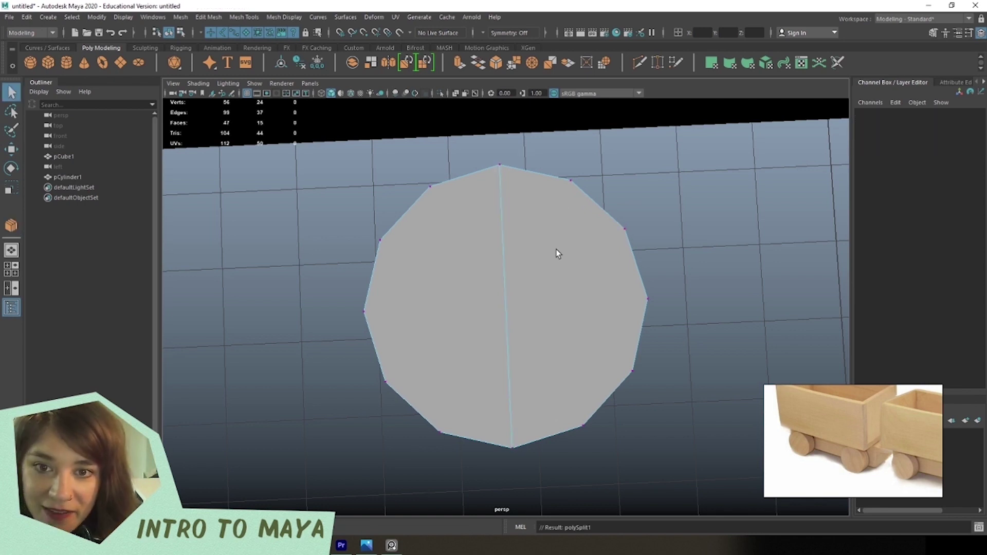
Add second and third connecting edges between opposite rim vertices across the cap.
click(568, 183)
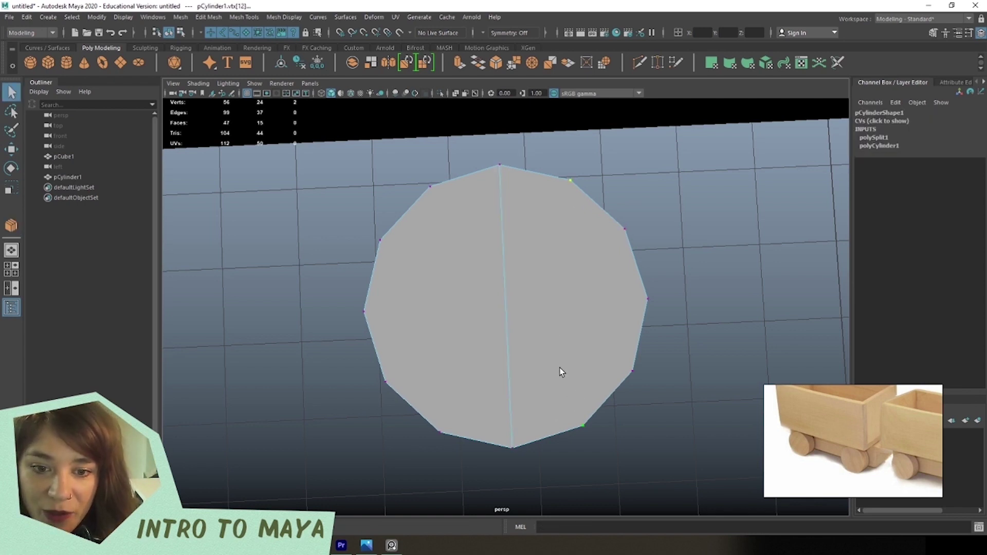
alt+middle_drag(560, 368, 520, 357)
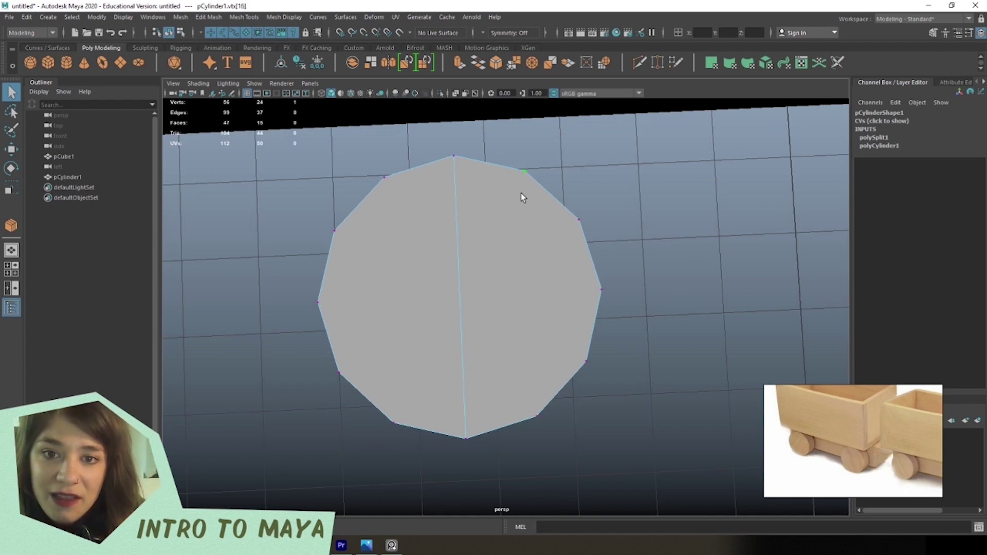
shift+click(536, 415)
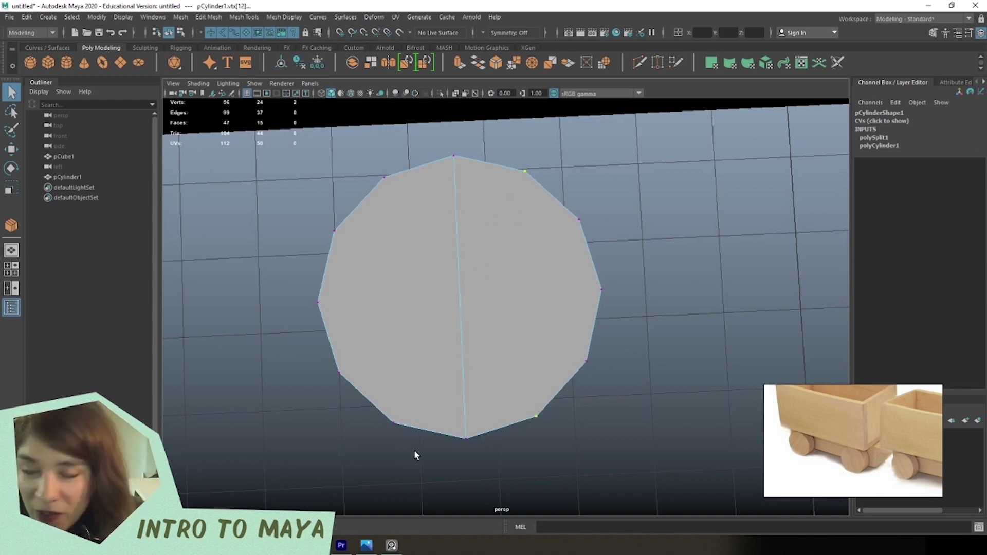
key(y)
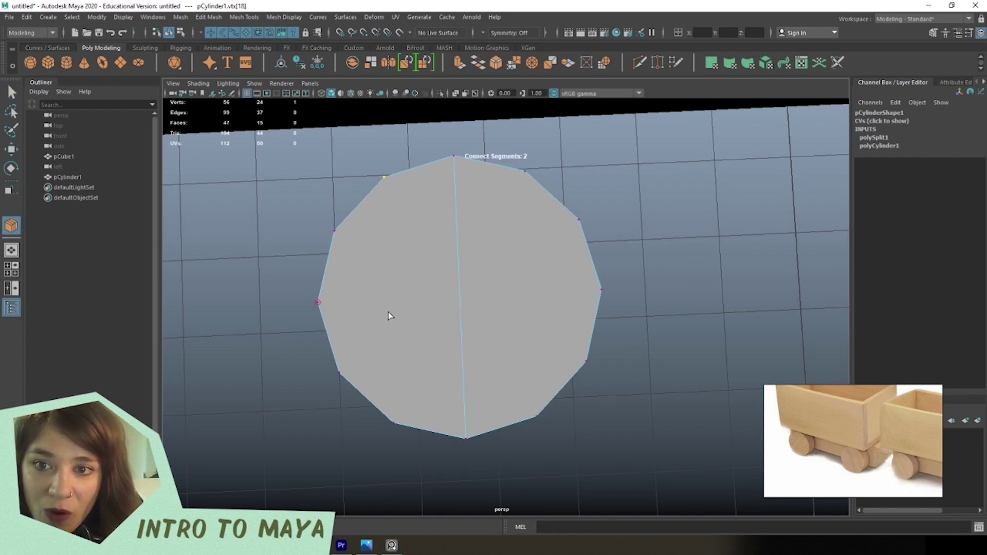
click(524, 171)
click(537, 415)
key(q)
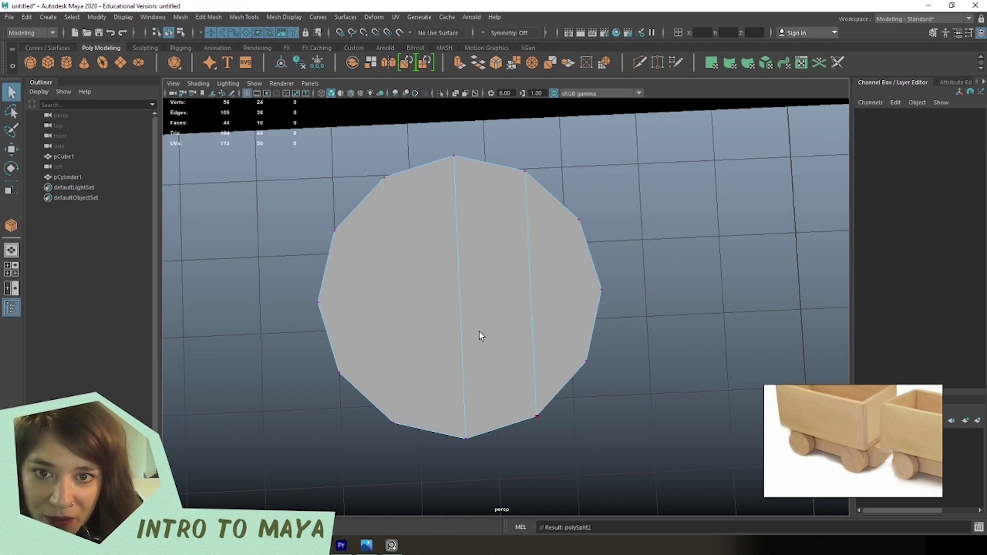
click(379, 192)
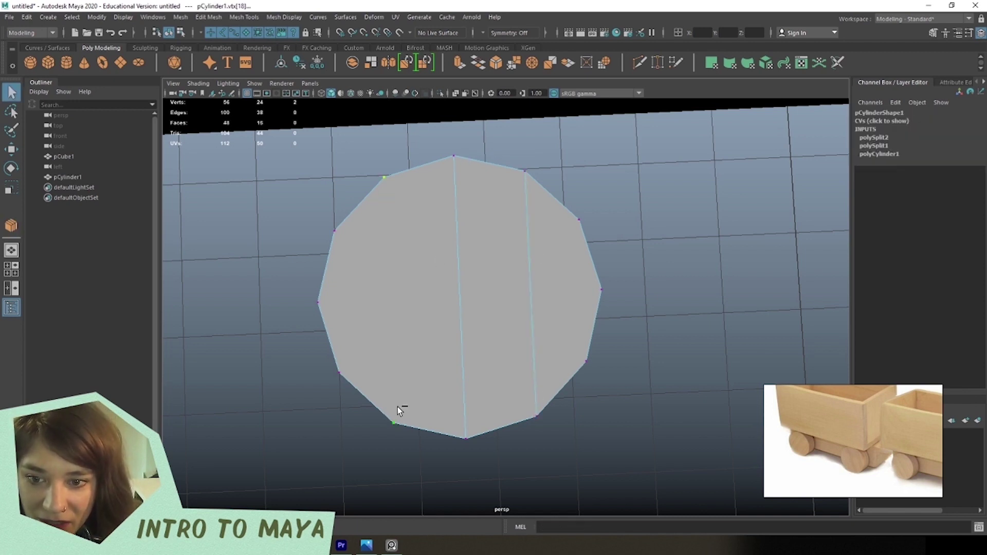
key(y)
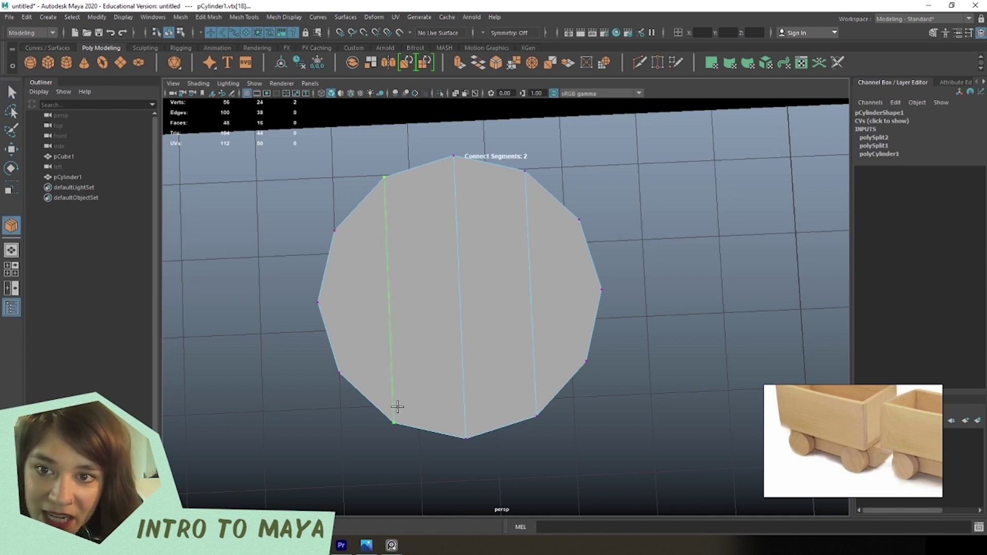
key(q)
Connect the top-right and bottom-right rim vertices with another parallel edge.
alt+drag(418, 378, 456, 233)
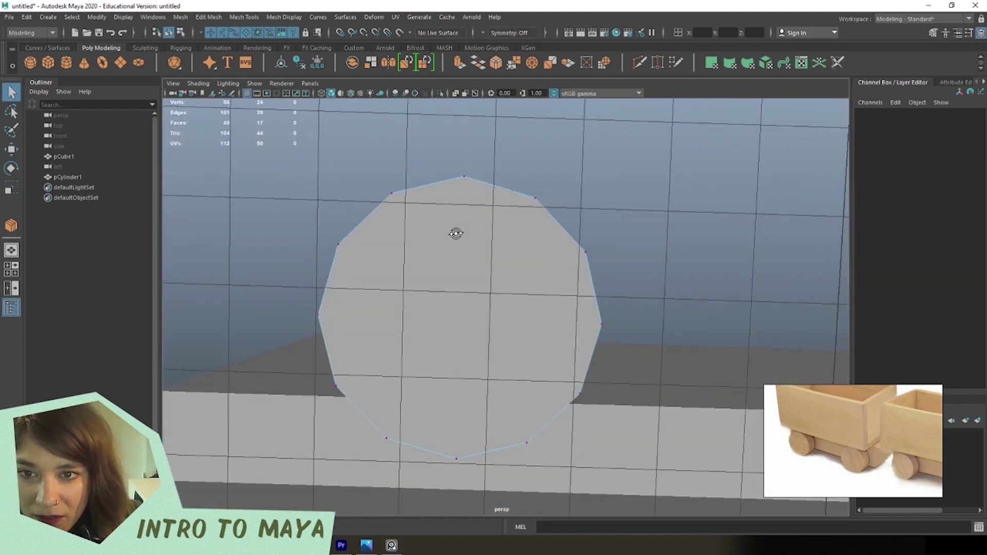
click(516, 218)
shift+click(516, 421)
shift+right_drag(492, 286, 499, 371)
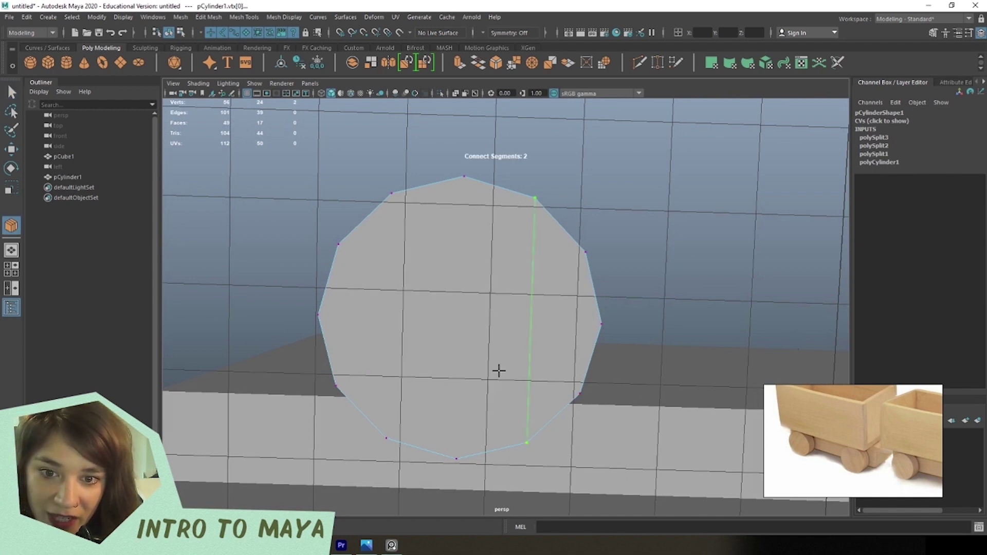
key(Return)
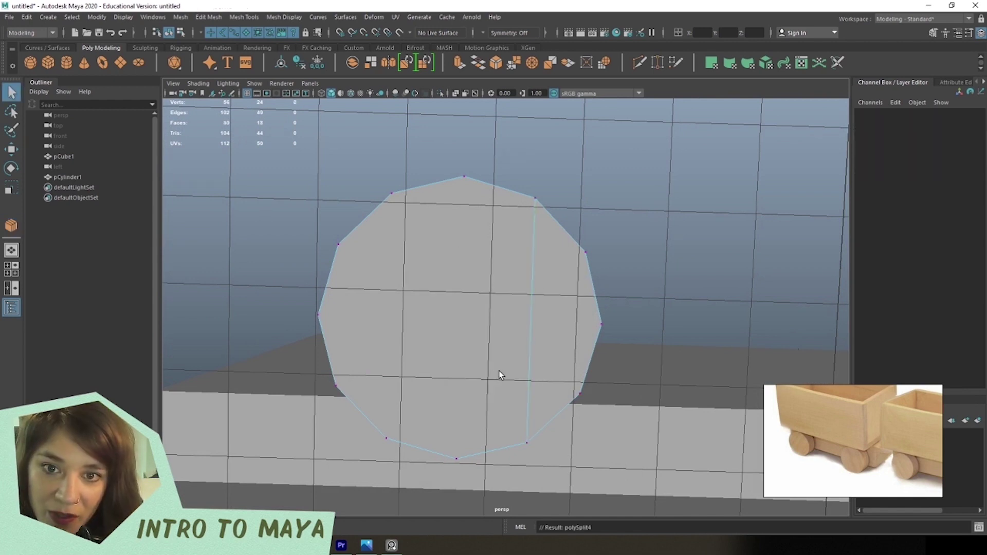
Add the remaining parallel edges between opposite rim vertices, splitting the cap into strips.
click(468, 186)
shift+click(466, 416)
alt+drag(467, 414, 468, 396)
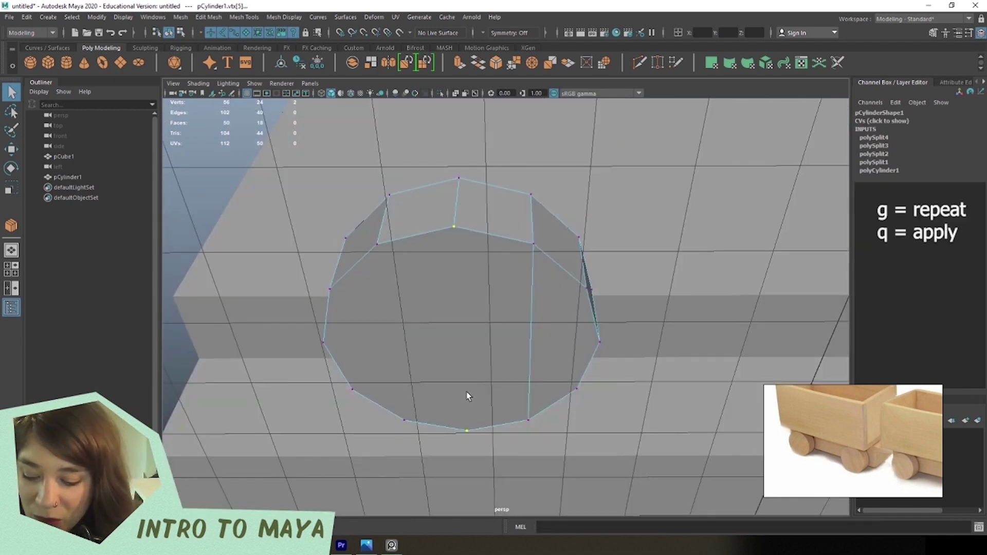
key(g)
key(q)
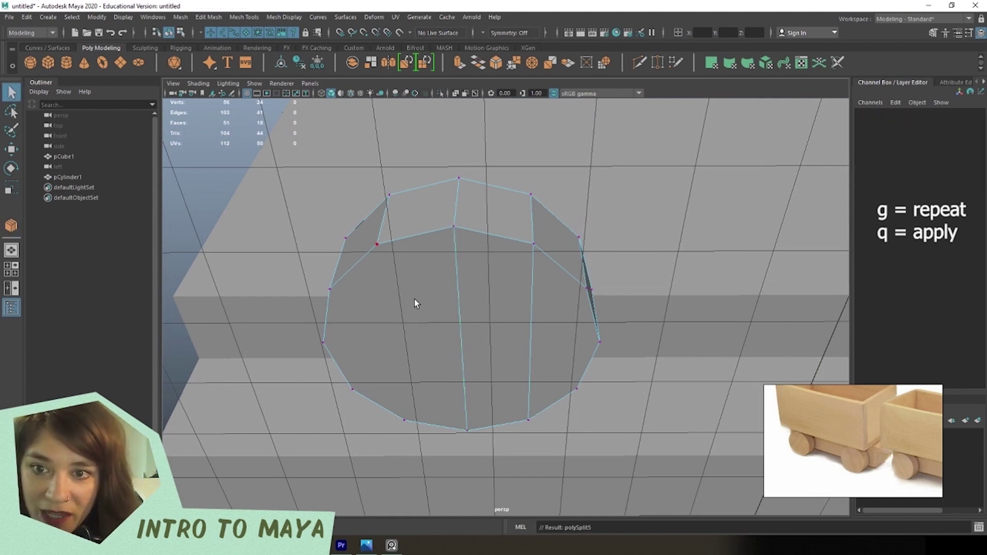
click(384, 248)
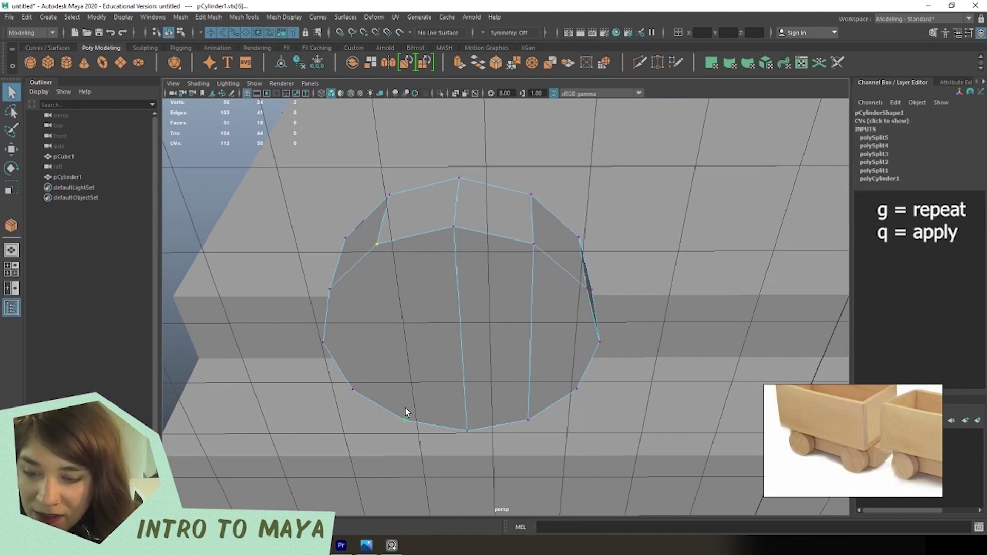
key(g)
key(q)
alt+drag(416, 376, 421, 447)
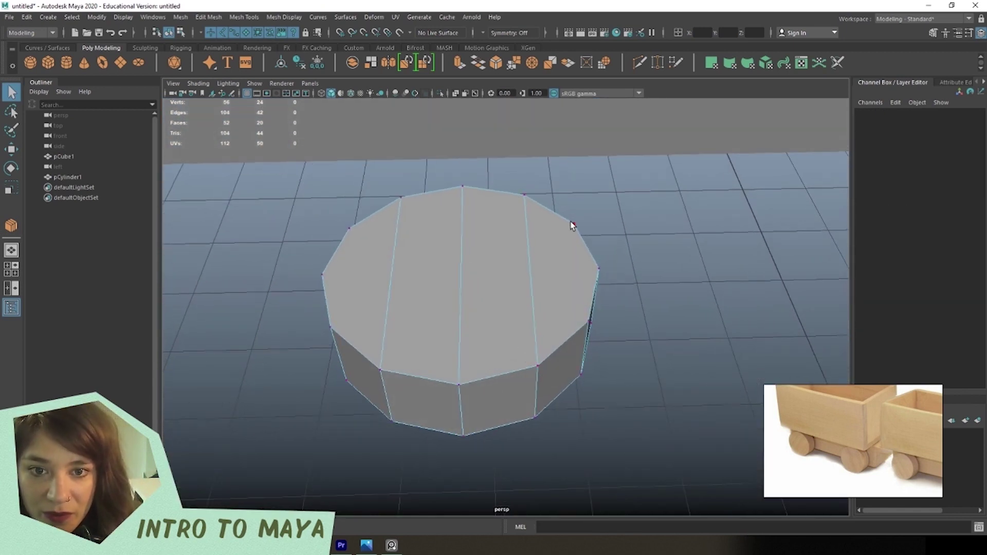
Multi-Cut a line across the top cap from the left rim vertex to the right.
alt+drag(576, 349, 458, 337)
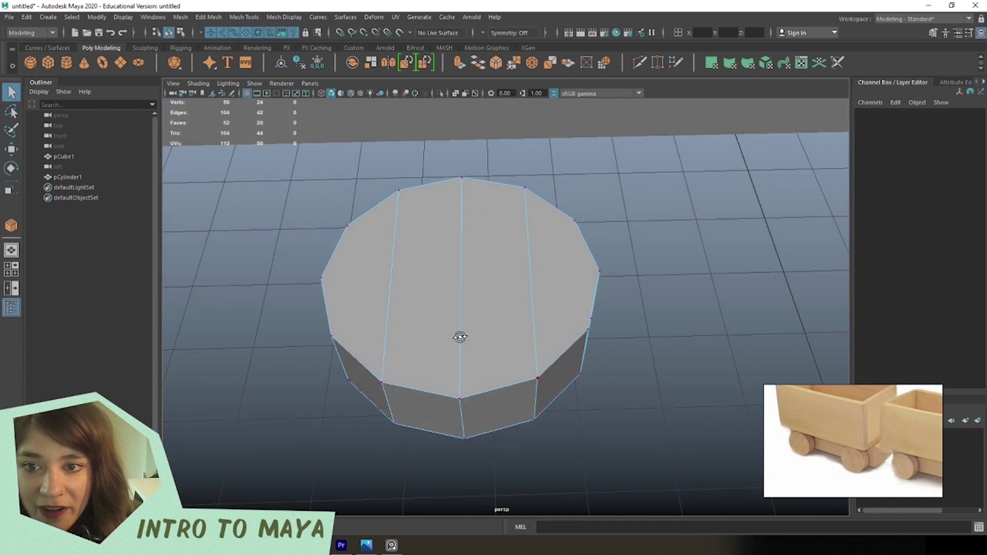
shift+right_click(516, 262)
shift+right_drag(516, 261, 422, 254)
click(322, 278)
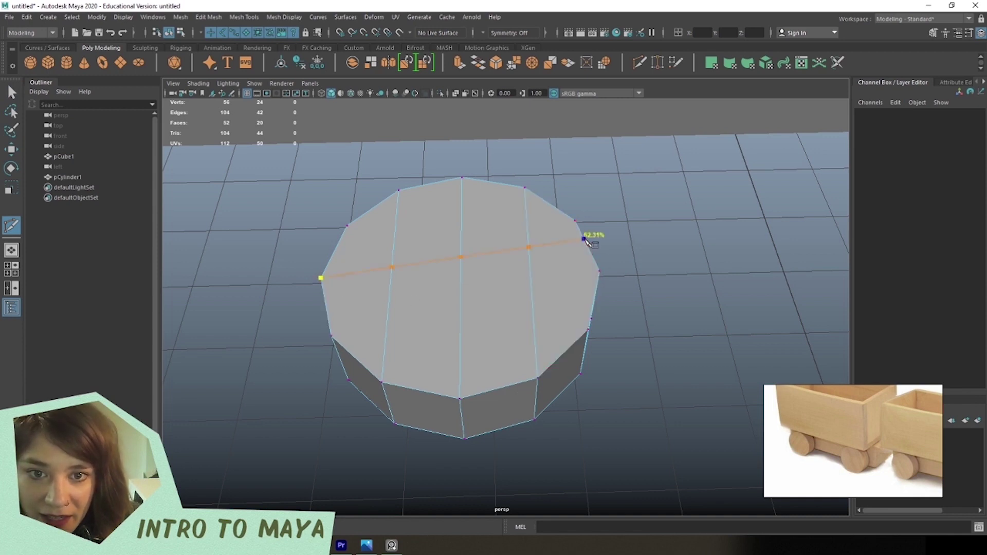
click(599, 272)
right_click(480, 313)
Add a second crosswise cut from right rim to left rim, cancelling a stray bottom-cap cut.
alt+drag(507, 403, 604, 313)
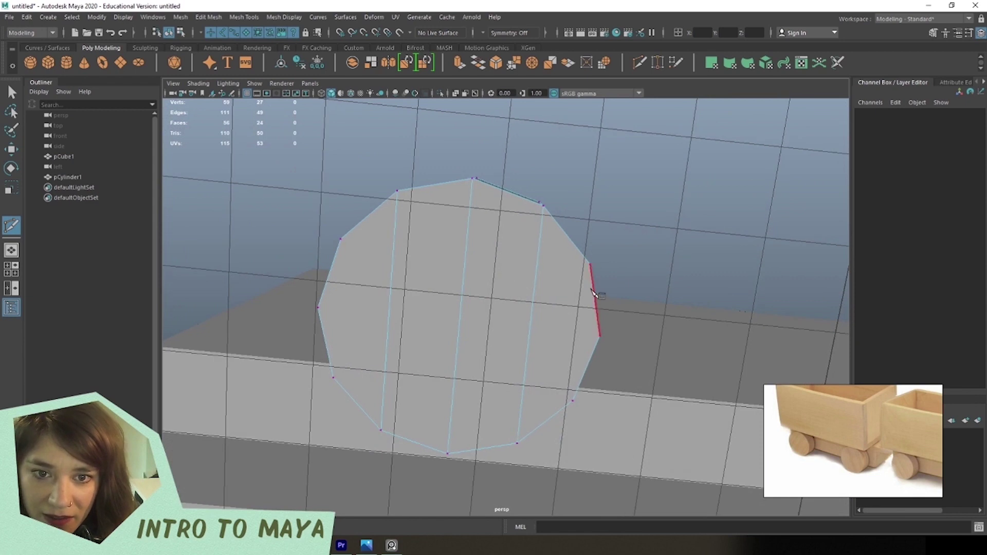
click(600, 336)
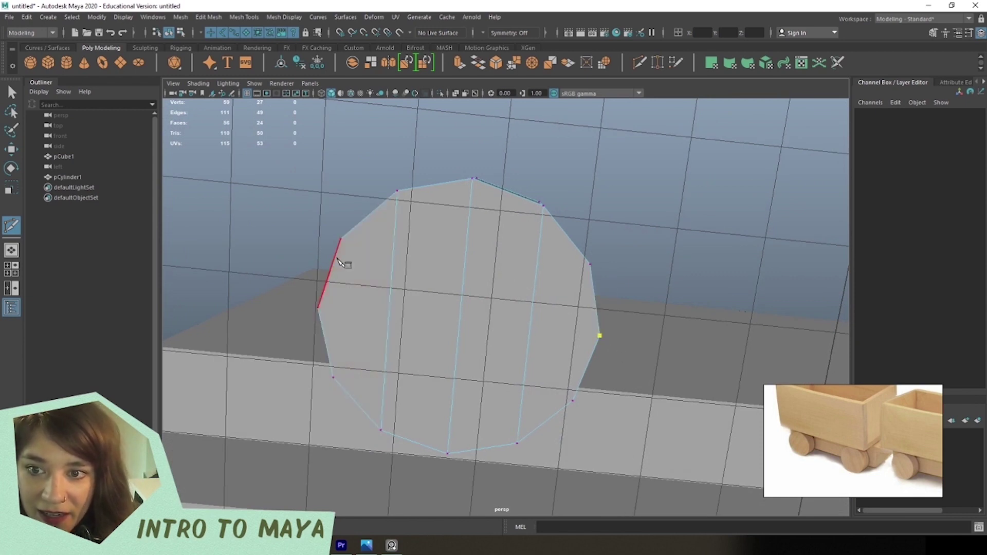
click(317, 308)
right_click(432, 258)
alt+drag(452, 260, 408, 293)
click(392, 294)
key(BackSpace)
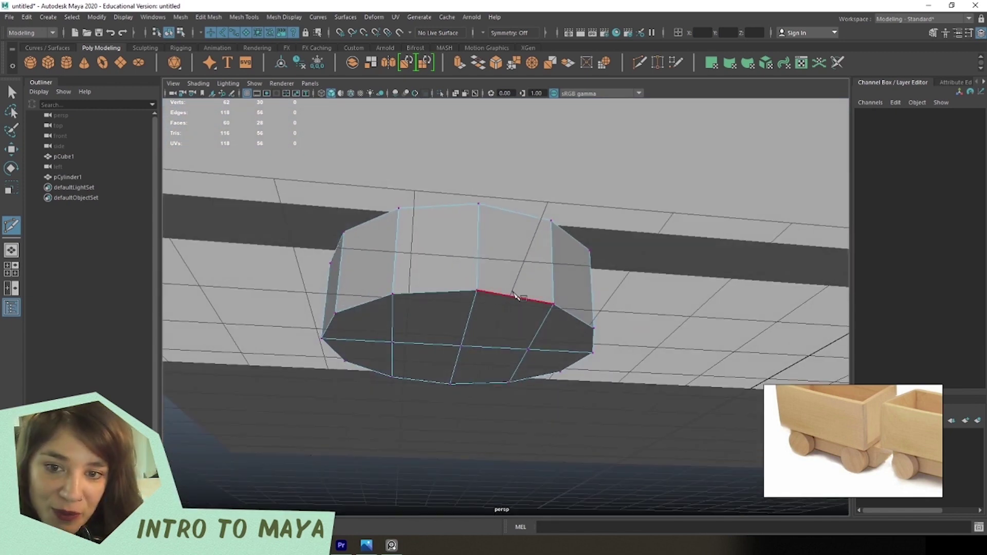
key(q)
Return the cylinder to Object Mode with the Move tool active.
alt+drag(506, 274, 467, 333)
right_drag(452, 260, 585, 209)
alt+drag(558, 322, 489, 319)
key(w)
Delete the cylinder's construction history from the shelf.
scroll(495, 337, up, 5)
scroll(495, 337, down, 2)
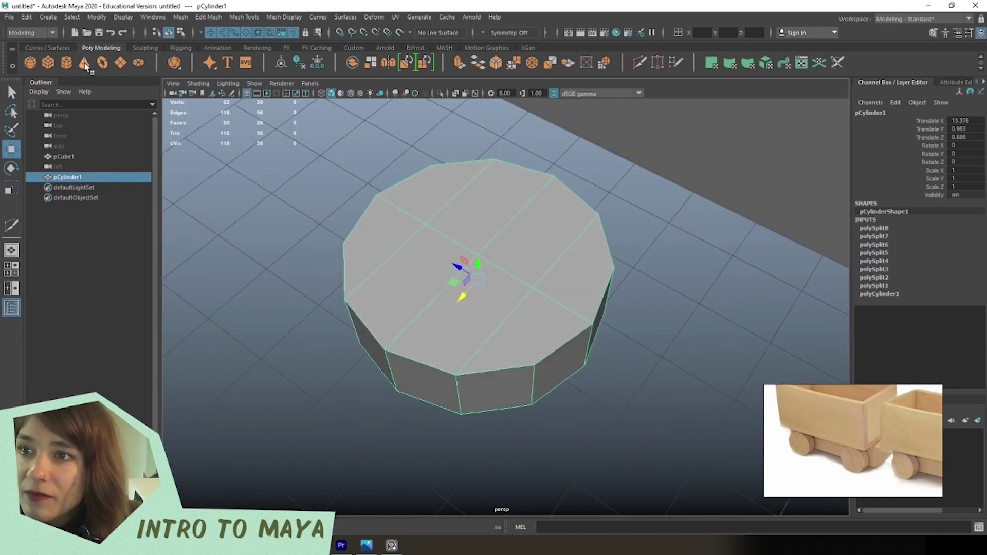
scroll(451, 286, up, 1)
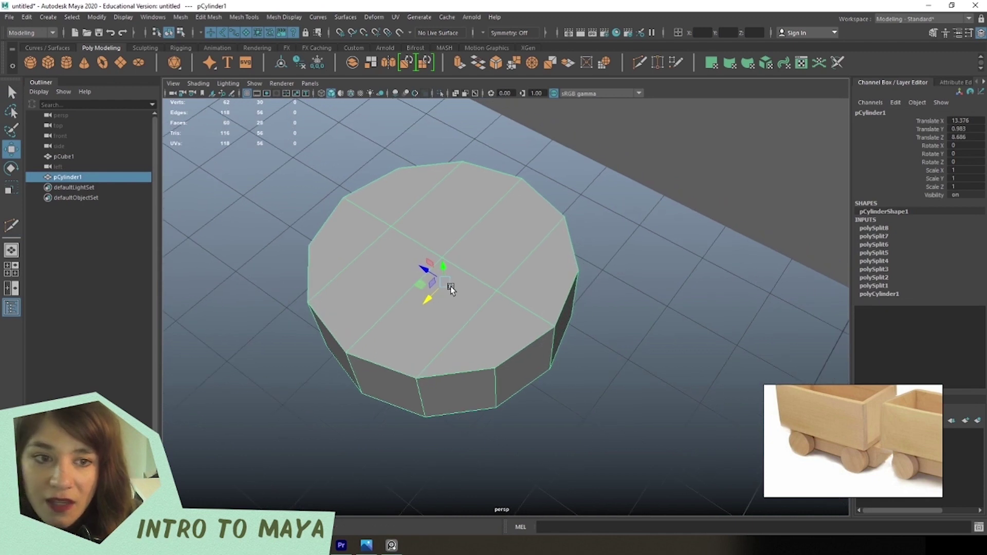
click(303, 66)
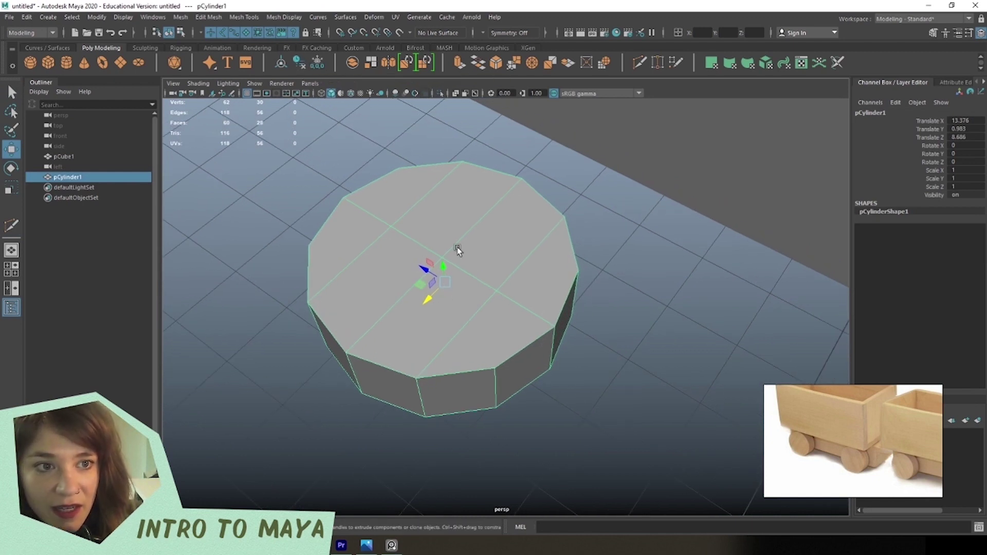
alt+drag(457, 249, 480, 304)
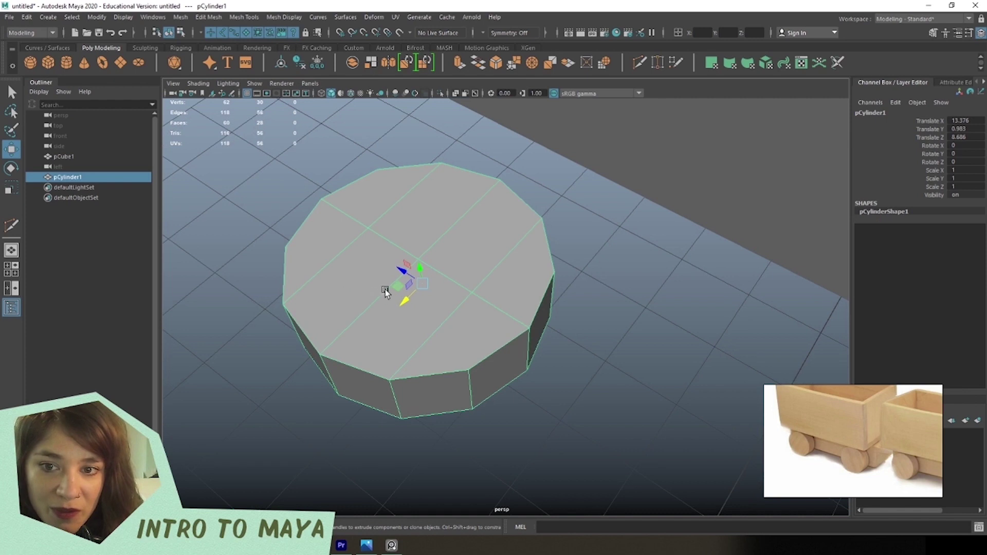
Stand the cylinder upright as a wheel with Rotate Z set to 90.
key(e)
drag(411, 274, 414, 301)
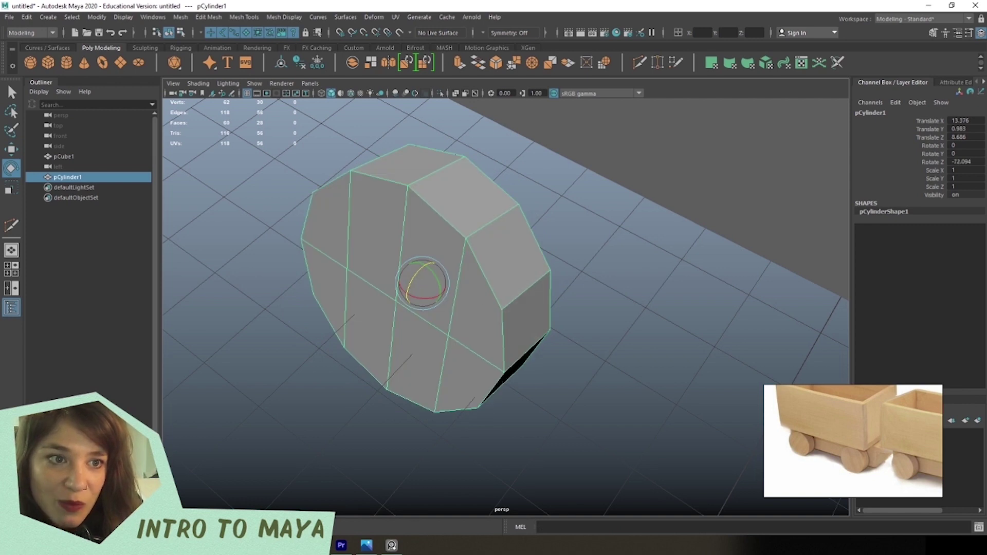
double_click(975, 163)
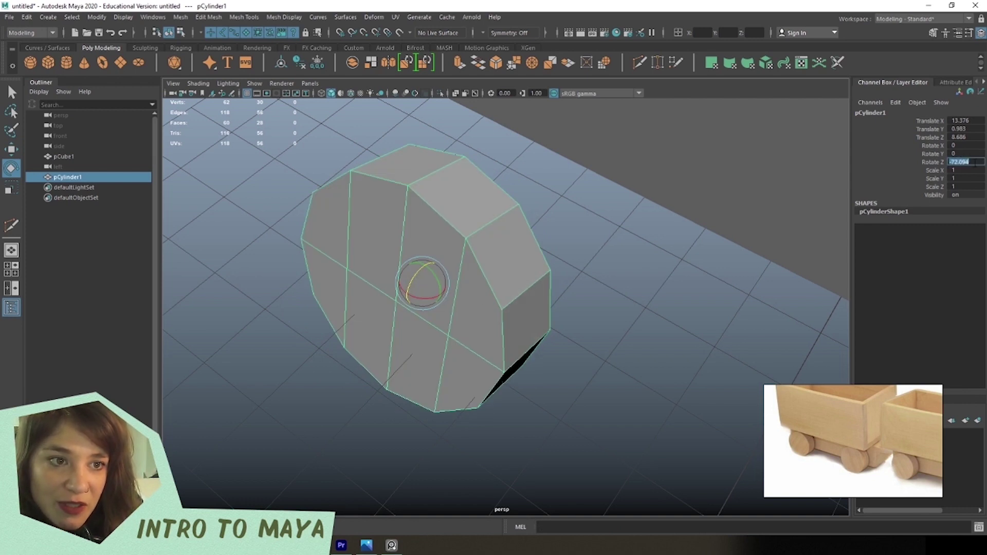
text(90)
key(Return)
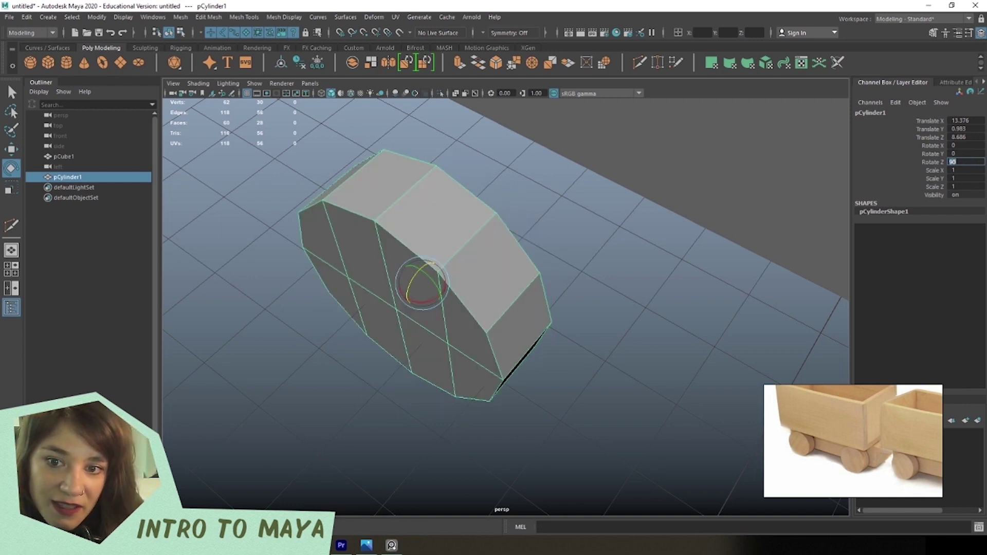
alt+drag(878, 292, 452, 396)
key(w)
Toggle the edge overlay and wireframe display to inspect the box, ending in smooth shading.
click(530, 411)
alt+drag(463, 307, 383, 328)
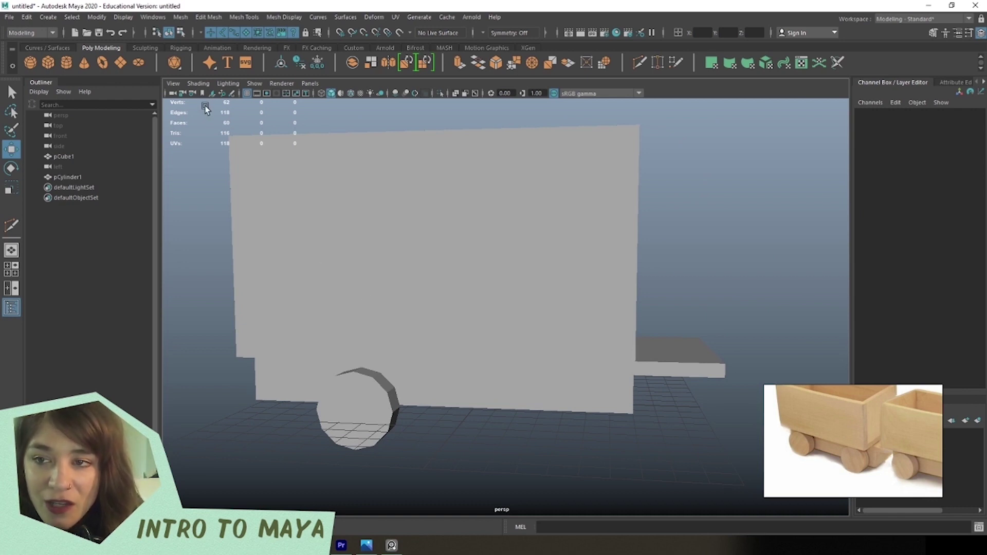
click(199, 83)
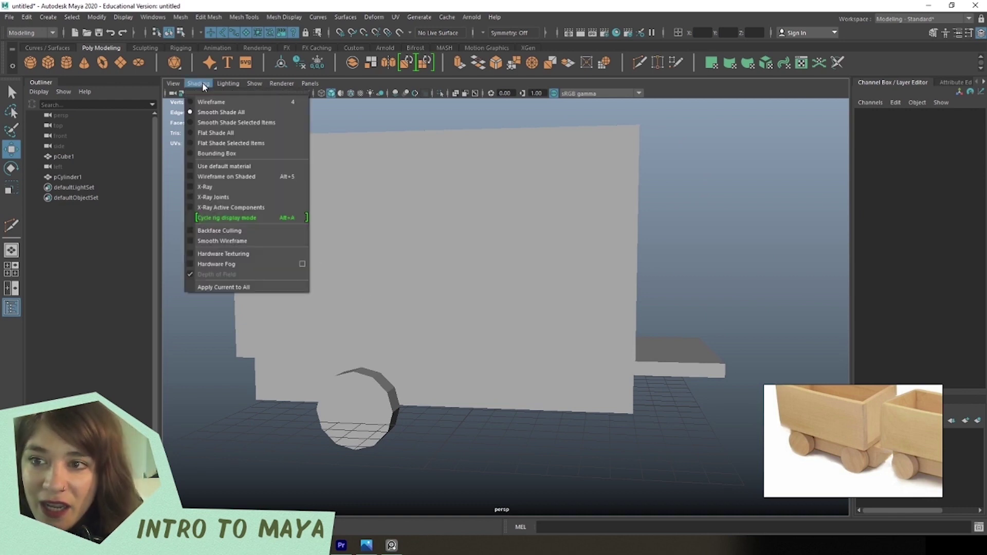
click(229, 178)
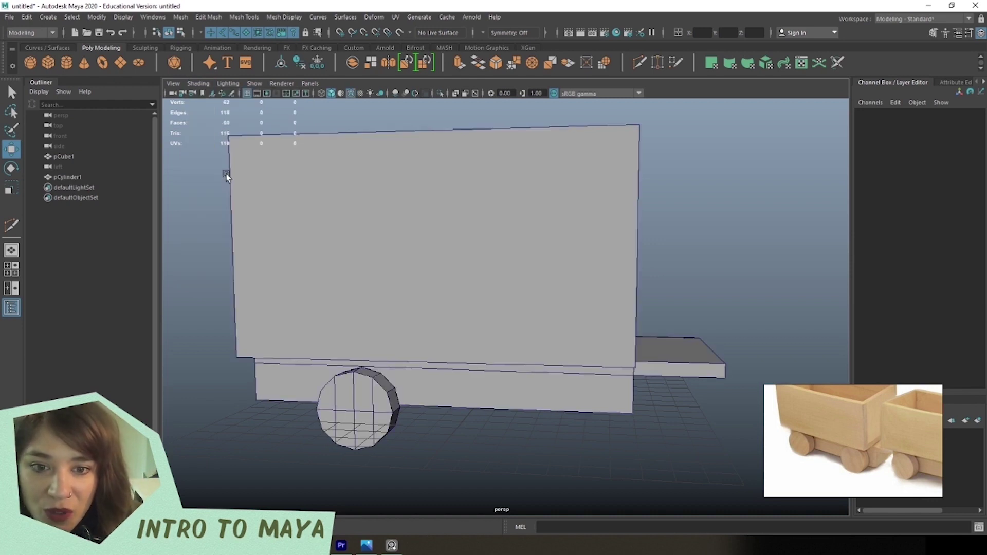
alt+drag(481, 353, 369, 403)
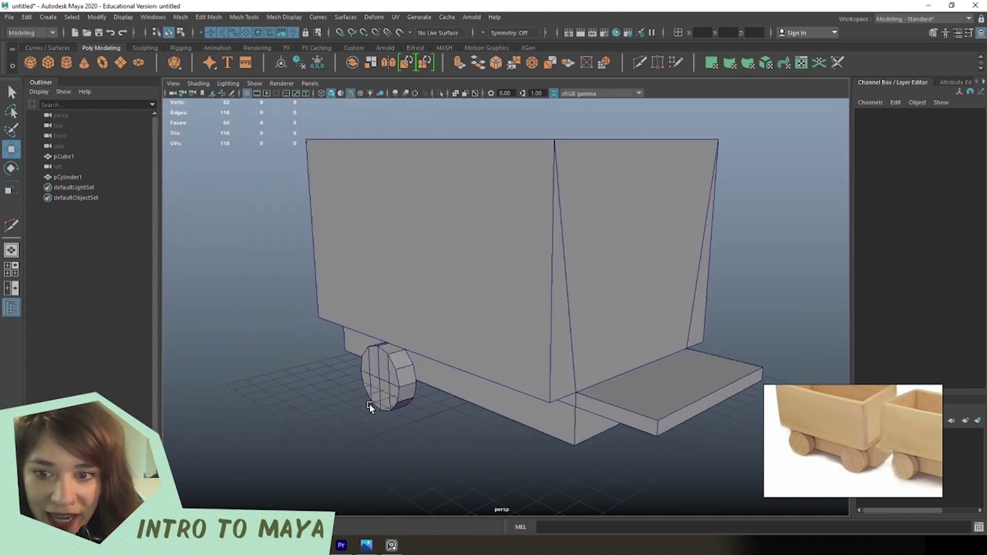
click(352, 93)
click(350, 92)
click(350, 93)
click(331, 95)
click(331, 95)
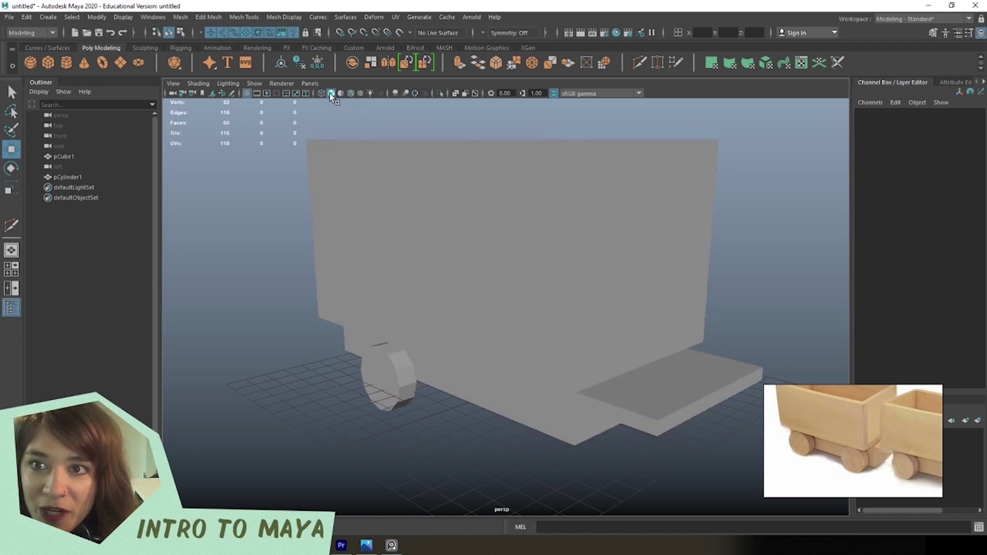
click(322, 95)
click(331, 94)
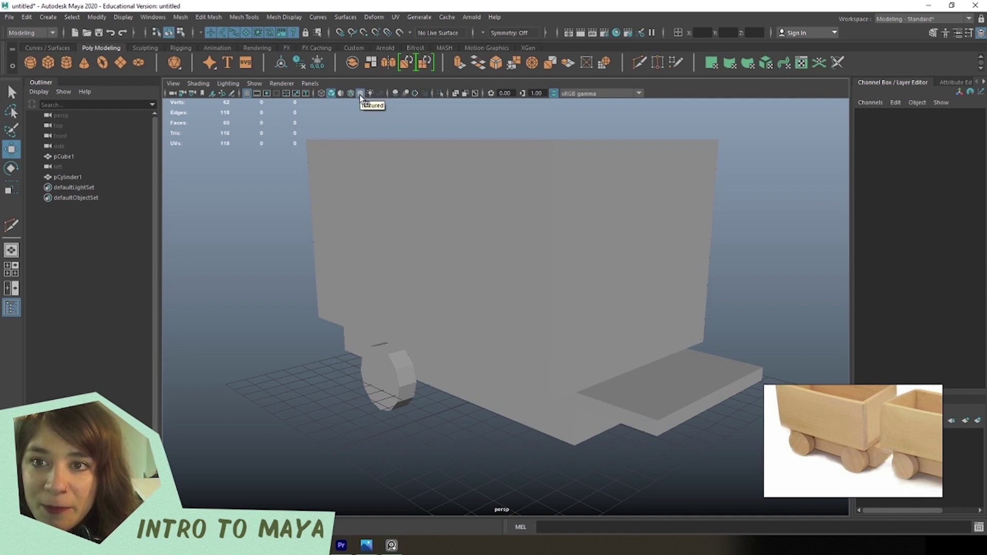
key(f)
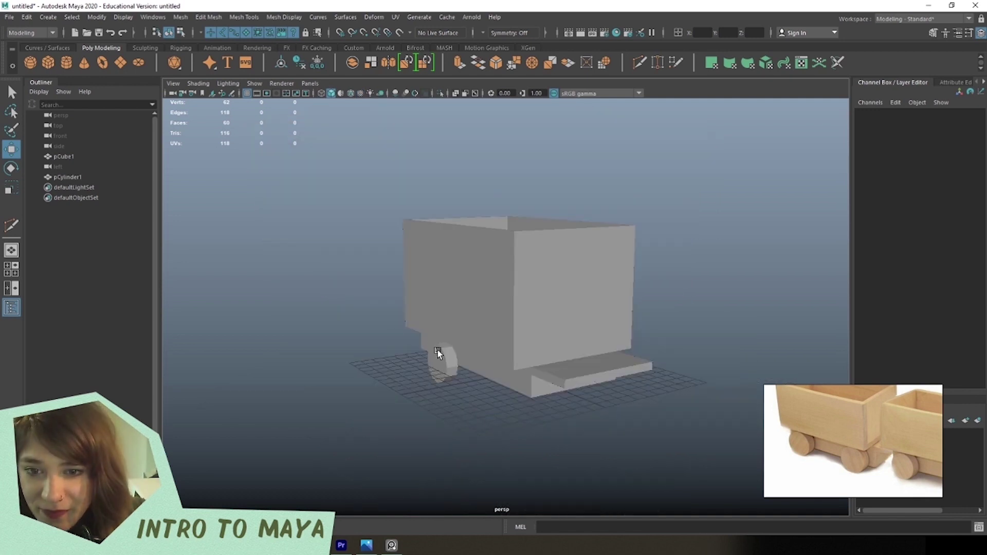
Scale the wheel uniformly to about 1.247 and move it to Translate X 9.215.
click(438, 354)
key(f)
alt+drag(594, 319, 591, 370)
key(r)
drag(506, 307, 527, 309)
key(w)
click(471, 324)
alt+drag(471, 324, 584, 369)
scroll(473, 292, up, 5)
alt+drag(473, 292, 287, 203)
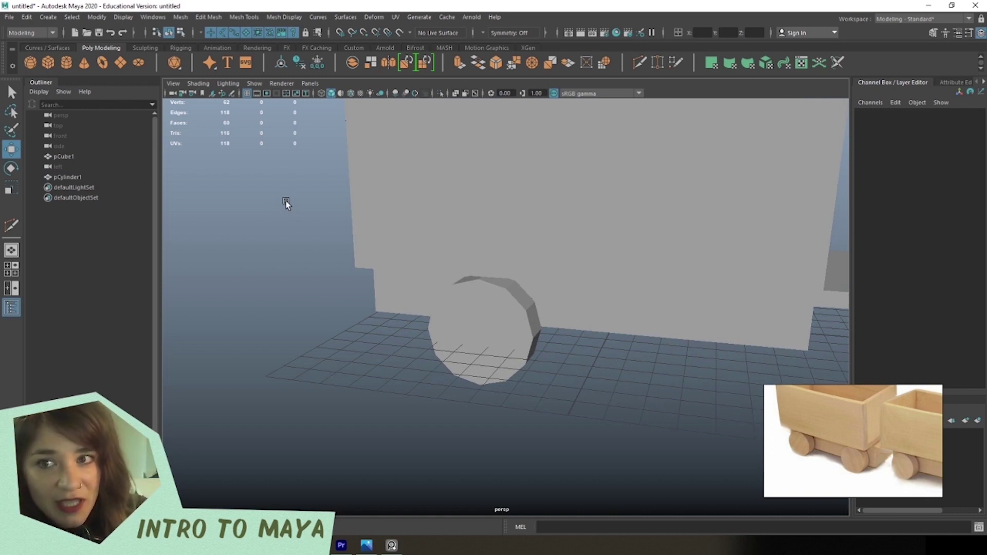
Enable Viewport 2.0 screen-space ambient occlusion with Amount 1.091 and Radius 39.
click(283, 84)
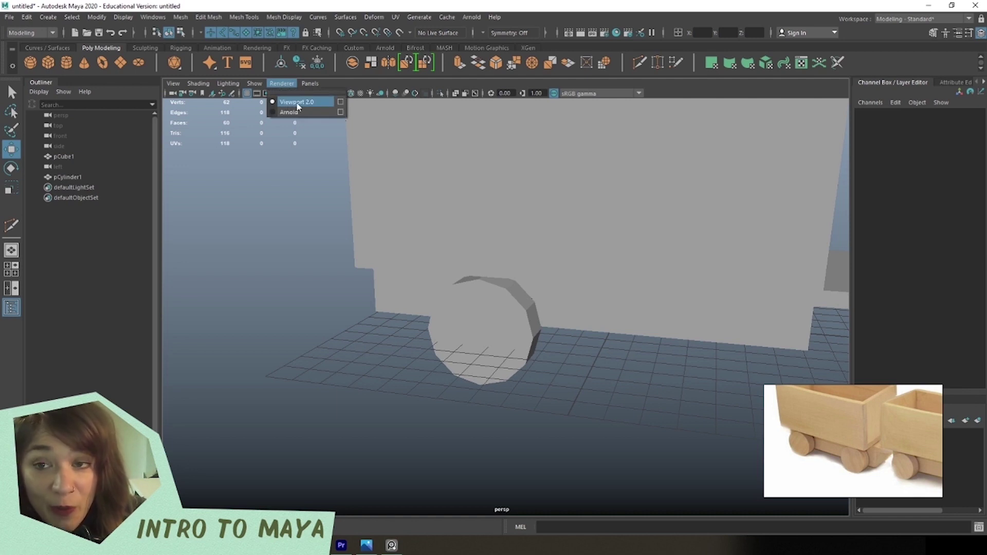
click(340, 103)
drag(523, 81, 272, 72)
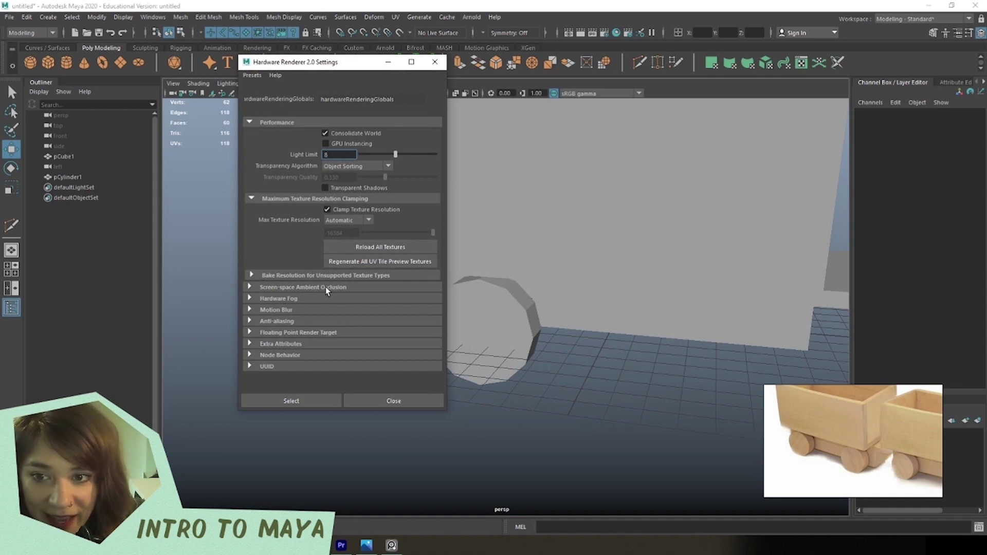
click(250, 288)
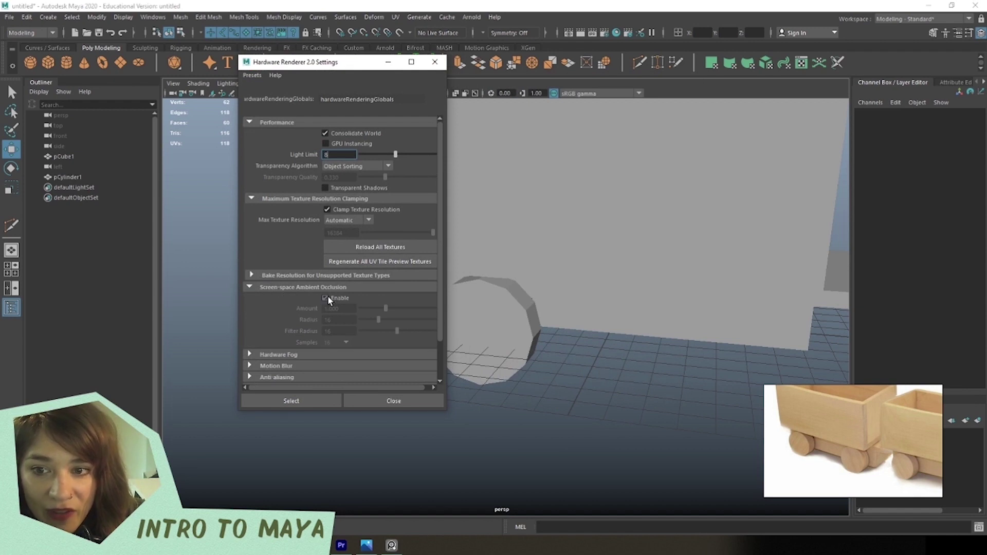
alt+drag(476, 326, 464, 314)
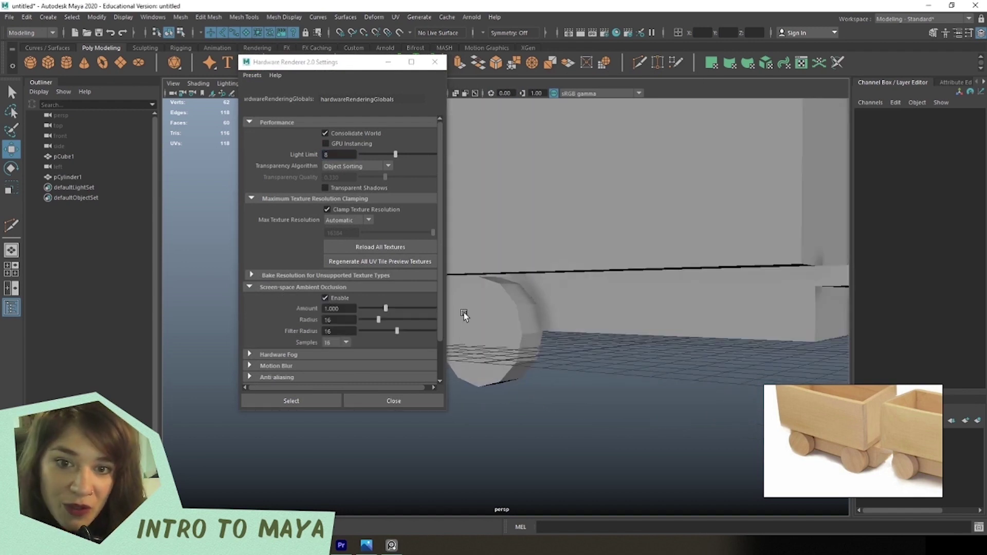
mouse_move(387, 309)
mouse_down()
mouse_move(415, 313)
mouse_move(388, 310)
mouse_move(418, 324)
mouse_move(406, 325)
mouse_move(744, 322)
mouse_move(704, 307)
mouse_move(711, 314)
mouse_up()
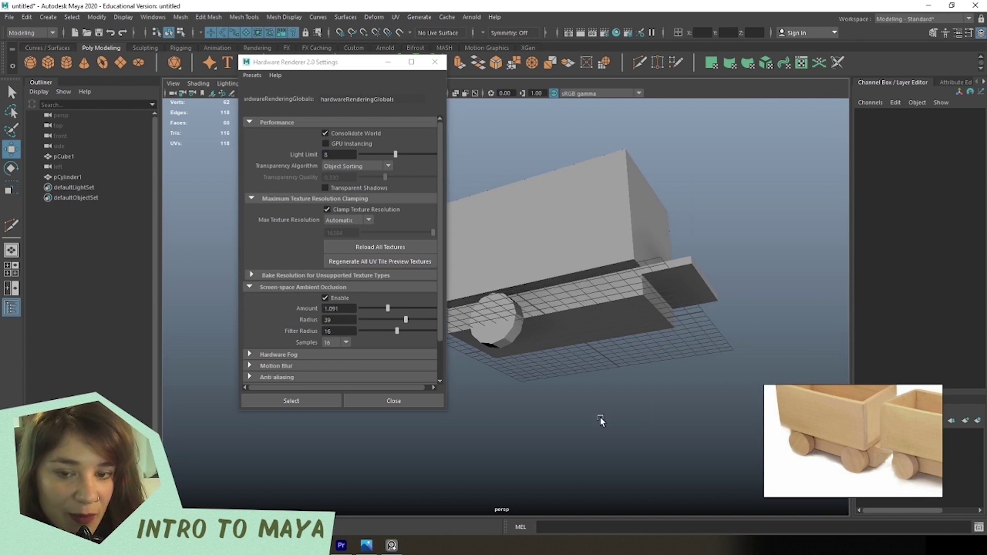
click(435, 62)
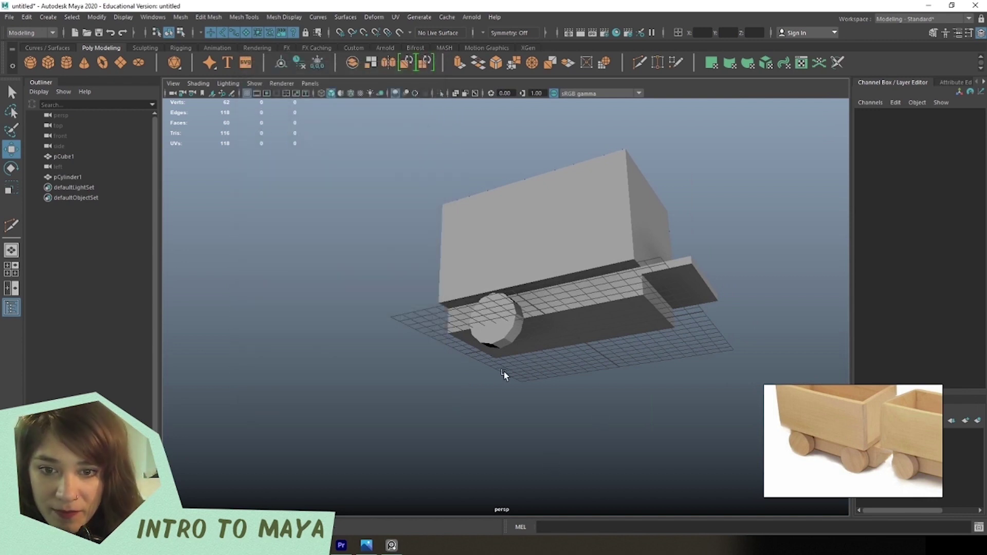
Orbit around the cart's underside and select the wheel cylinder.
alt+drag(504, 376, 529, 408)
alt+drag(542, 366, 590, 355)
alt+drag(625, 404, 570, 304)
scroll(494, 329, up, 3)
click(494, 329)
click(570, 303)
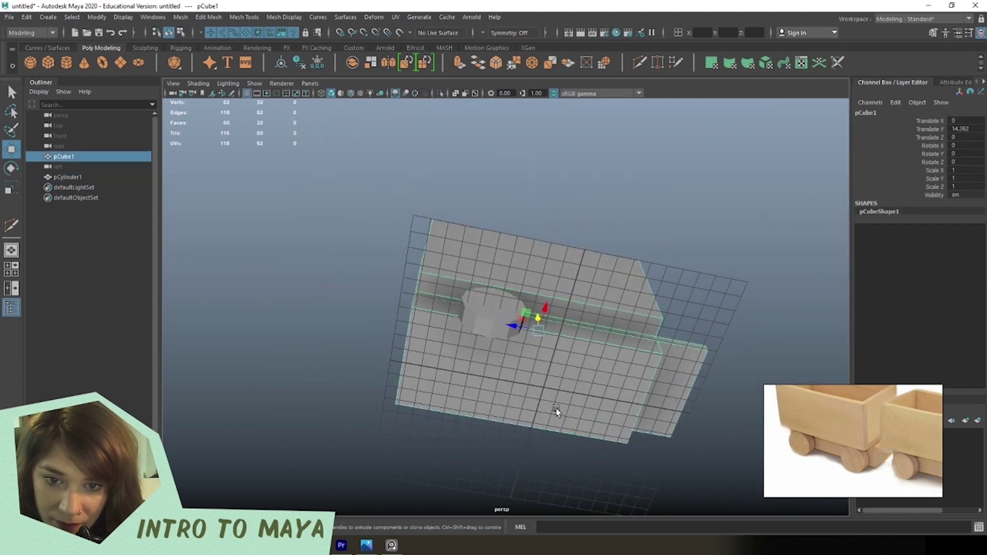
alt+drag(556, 413, 410, 349)
click(403, 302)
alt+drag(404, 302, 411, 351)
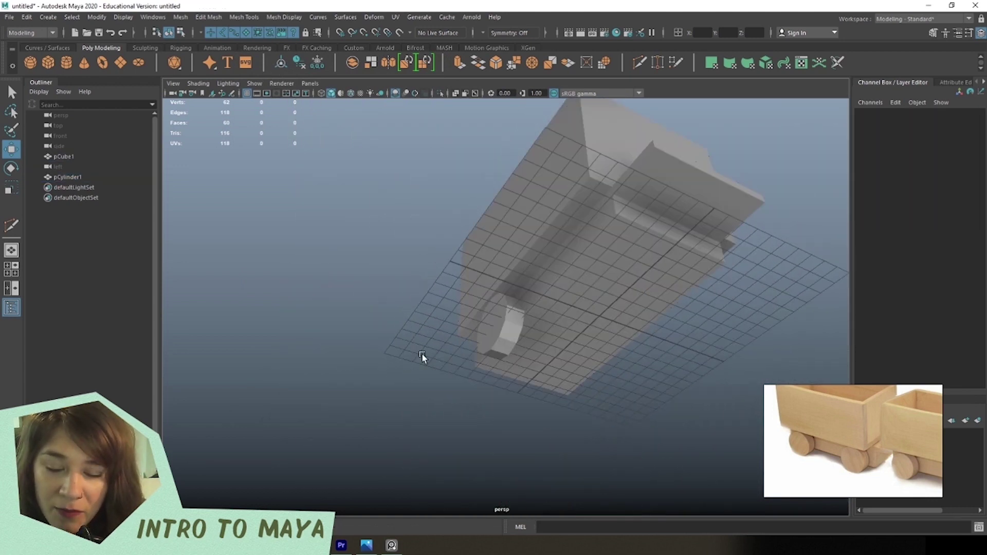
click(498, 330)
Clone the wheel as pCylinder2 and slide it to Translate Z -7.106.
alt+drag(549, 384, 545, 384)
scroll(465, 333, up, 5)
scroll(410, 312, down, 5)
alt+drag(411, 313, 412, 324)
scroll(404, 337, up, 2)
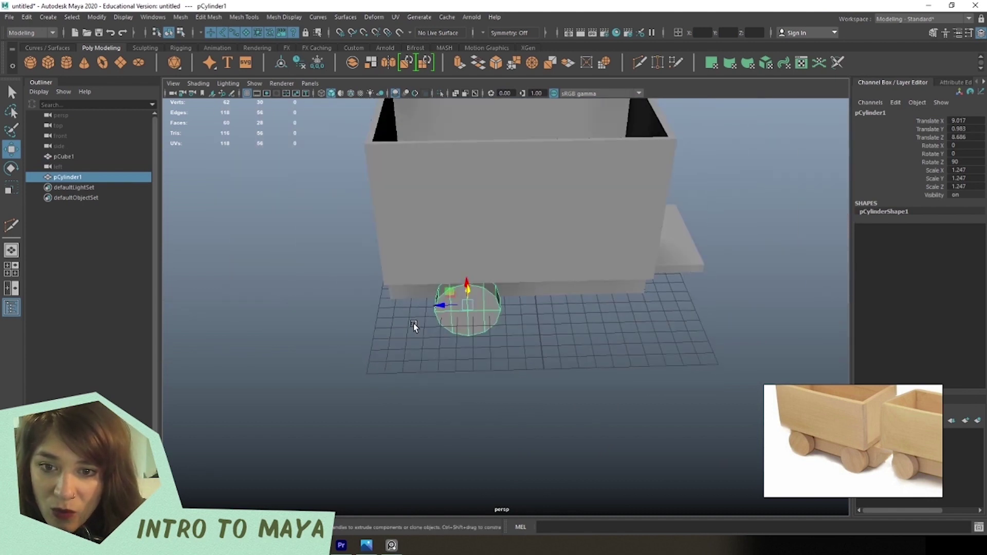
click(480, 353)
click(459, 302)
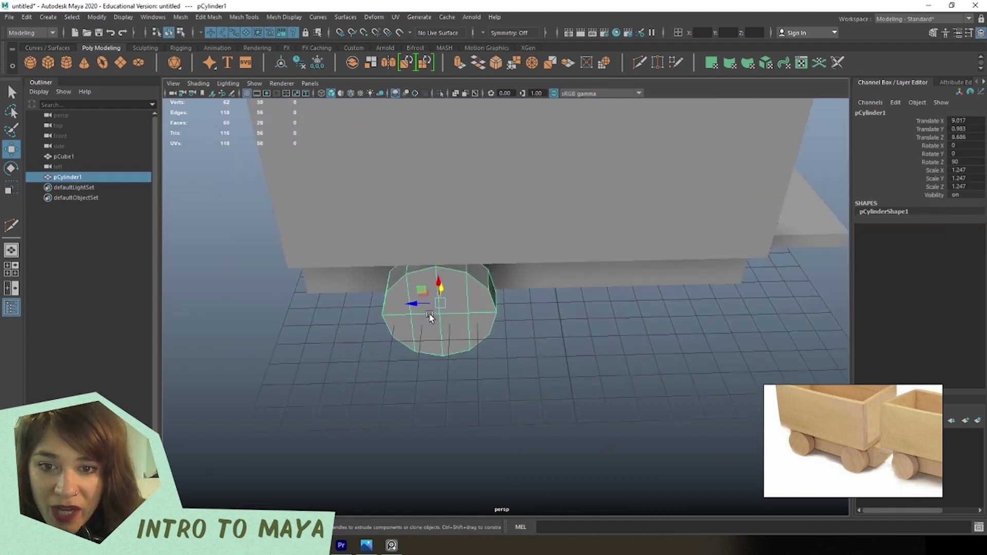
scroll(327, 333, up, 3)
scroll(348, 326, down, 3)
alt+drag(349, 326, 328, 320)
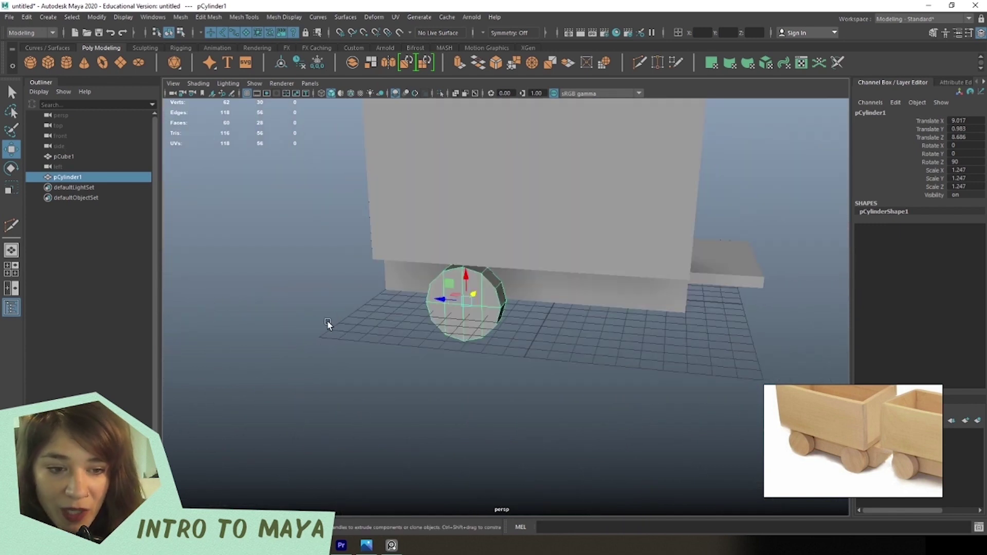
mouse_move(435, 302)
shift+mouse_down()
mouse_move(520, 315)
mouse_move(580, 341)
shift+mouse_up()
Clone wheels pCylinder1 and pCylinder2 across to the cart's opposite side.
click(67, 177)
click(67, 187)
click(67, 177)
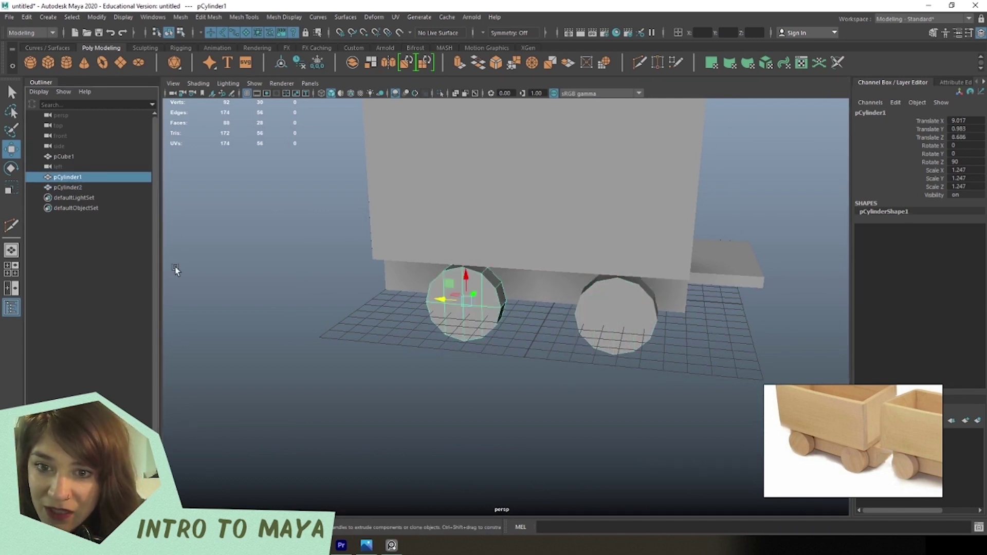
shift+click(78, 187)
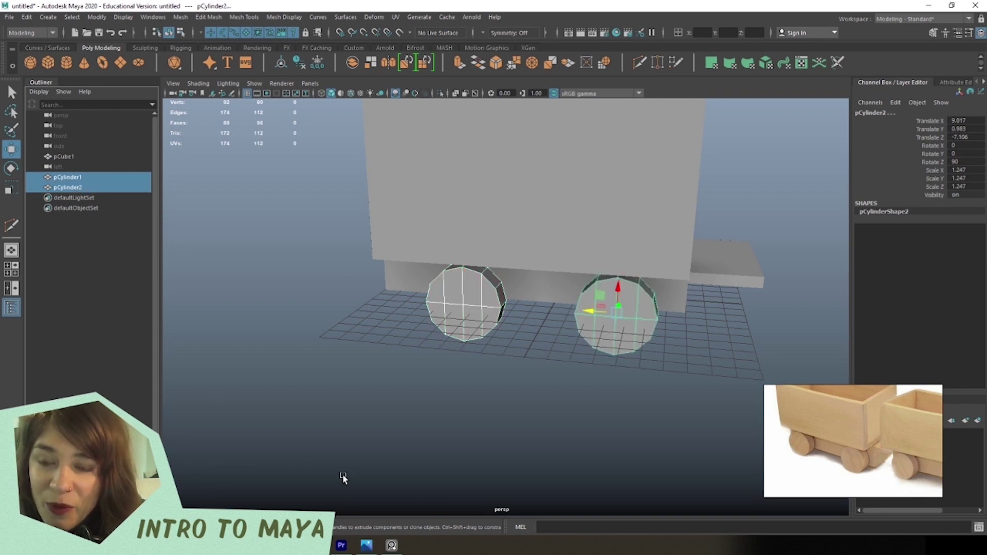
alt+drag(557, 419, 539, 380)
alt+drag(570, 344, 510, 329)
scroll(457, 334, up, 6)
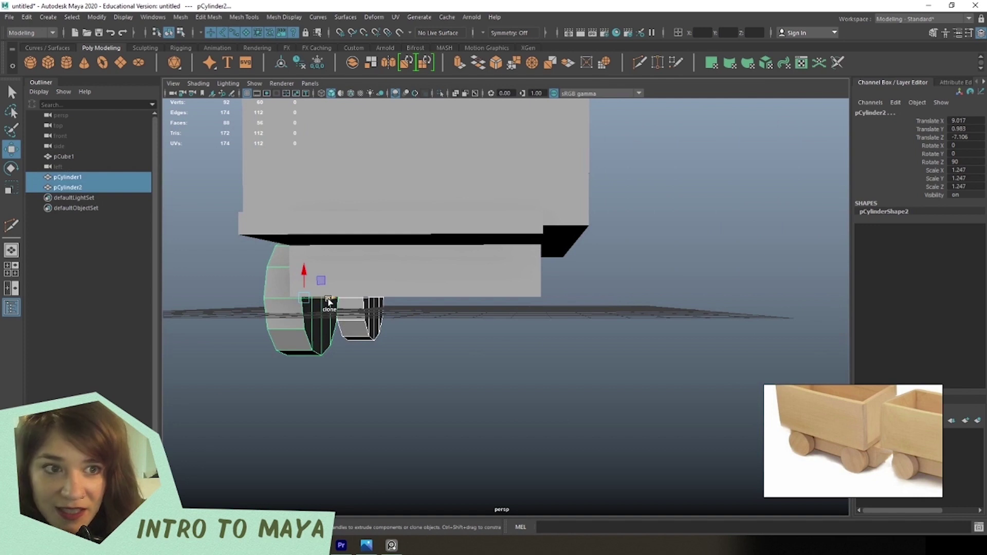
mouse_move(330, 299)
shift+mouse_down()
mouse_move(416, 329)
mouse_move(490, 331)
mouse_move(585, 366)
mouse_move(596, 353)
mouse_move(593, 295)
shift+mouse_up()
Nudge the cloned wheel into line and check it from the cart's underside.
drag(590, 220, 587, 213)
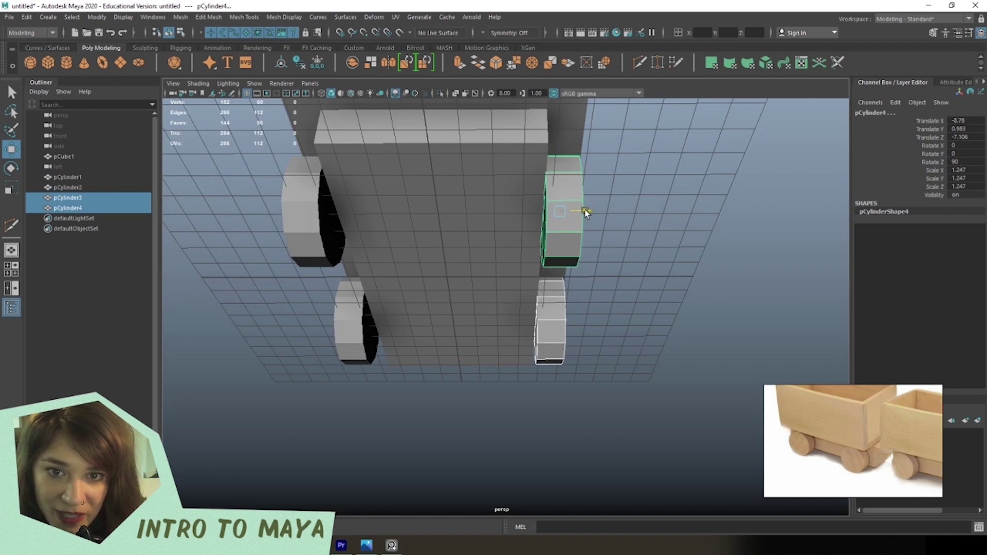
click(656, 315)
alt+drag(657, 316, 454, 384)
click(630, 299)
click(467, 392)
Slide wheels pCylinder2 and pCylinder4 together along the cart's length into position.
drag(492, 358, 589, 298)
shift+click(519, 310)
click(395, 408)
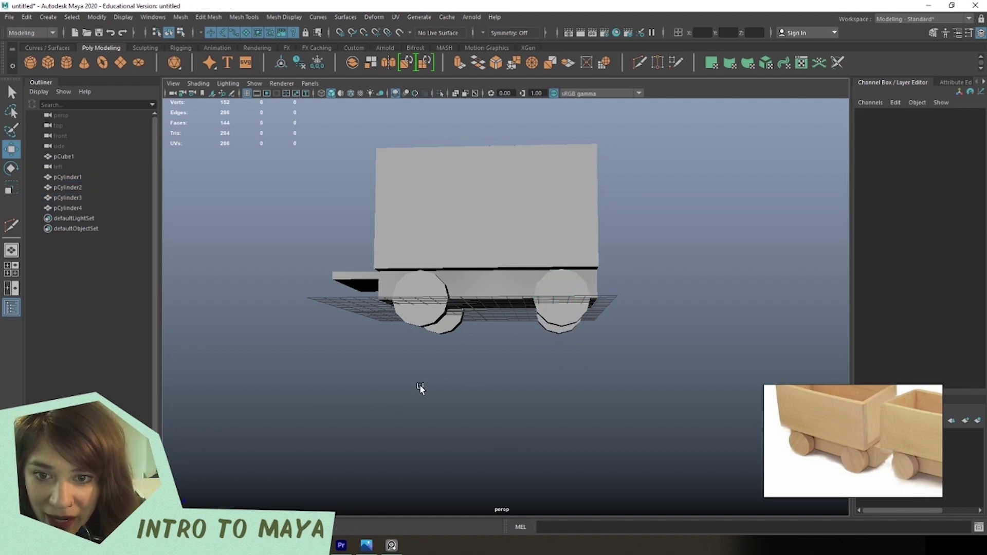
alt+drag(420, 385, 494, 349)
click(401, 352)
shift+click(423, 284)
drag(461, 273, 451, 268)
drag(553, 354, 397, 399)
Orbit around the cart to check the four wheels from level side views.
scroll(844, 424, down, 3)
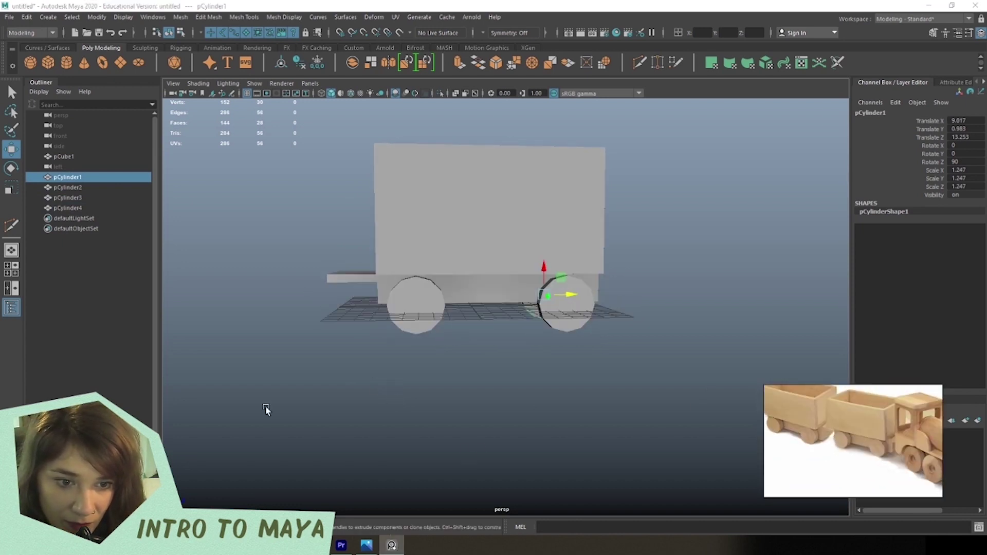
scroll(334, 360, up, 3)
alt+drag(492, 346, 407, 336)
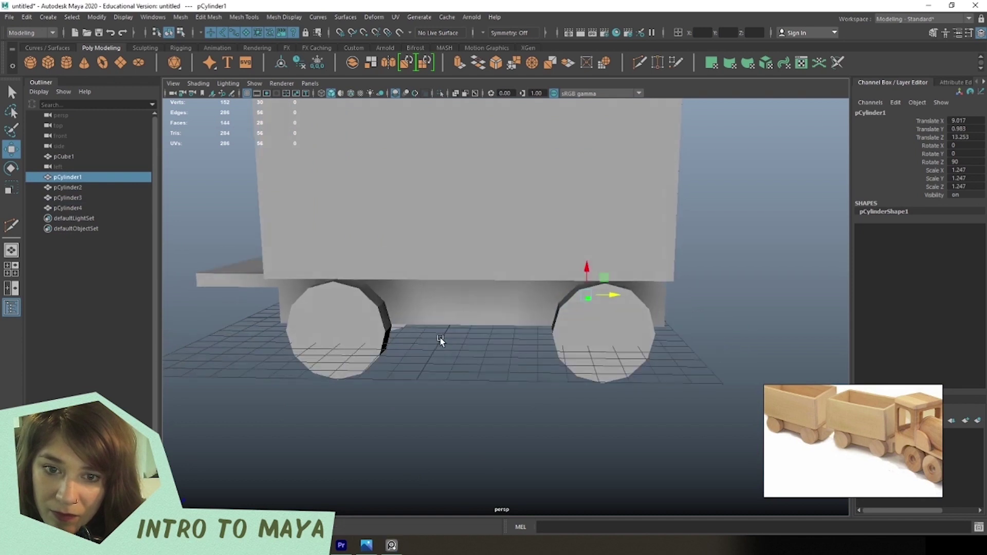
click(465, 289)
alt+drag(465, 289, 424, 385)
scroll(448, 309, down, 3)
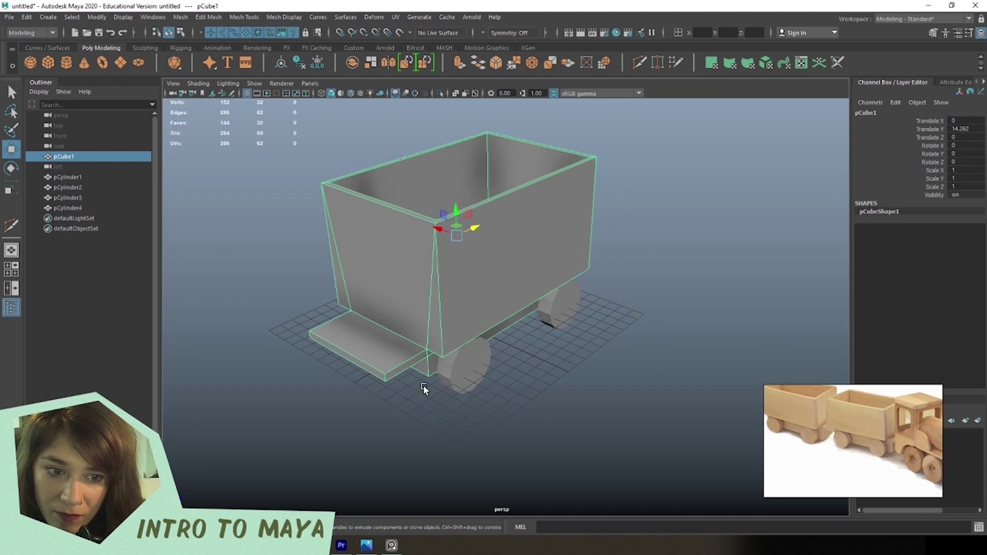
scroll(424, 385, down, 3)
alt+drag(524, 392, 679, 392)
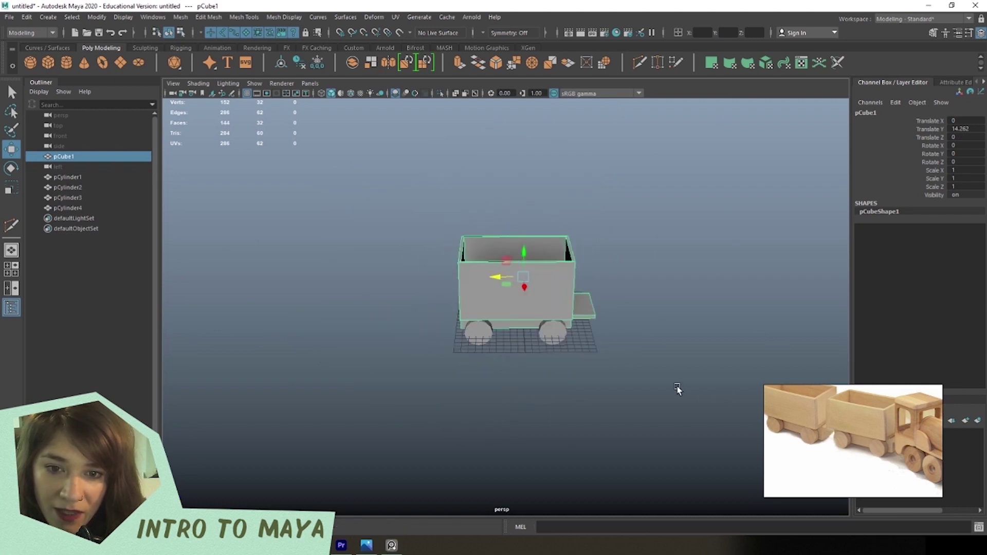
scroll(462, 399, up, 4)
click(462, 399)
alt+drag(488, 375, 434, 330)
Select the cart box pCube1 and all four wheels pCylinder1–pCylinder4.
click(434, 331)
click(392, 368)
click(526, 364)
alt+drag(526, 364, 450, 340)
click(62, 157)
click(70, 177)
click(70, 187)
click(69, 197)
click(71, 208)
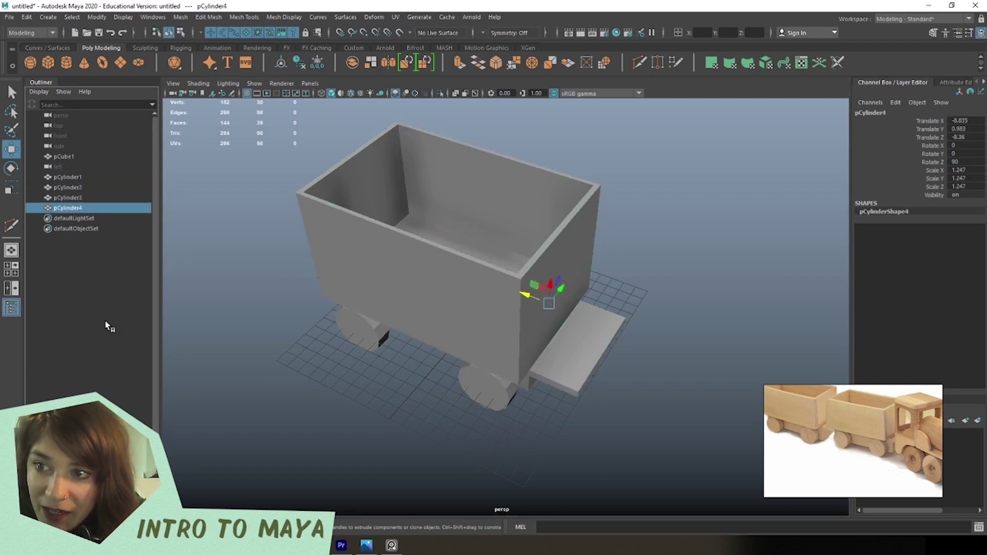
drag(418, 408, 298, 271)
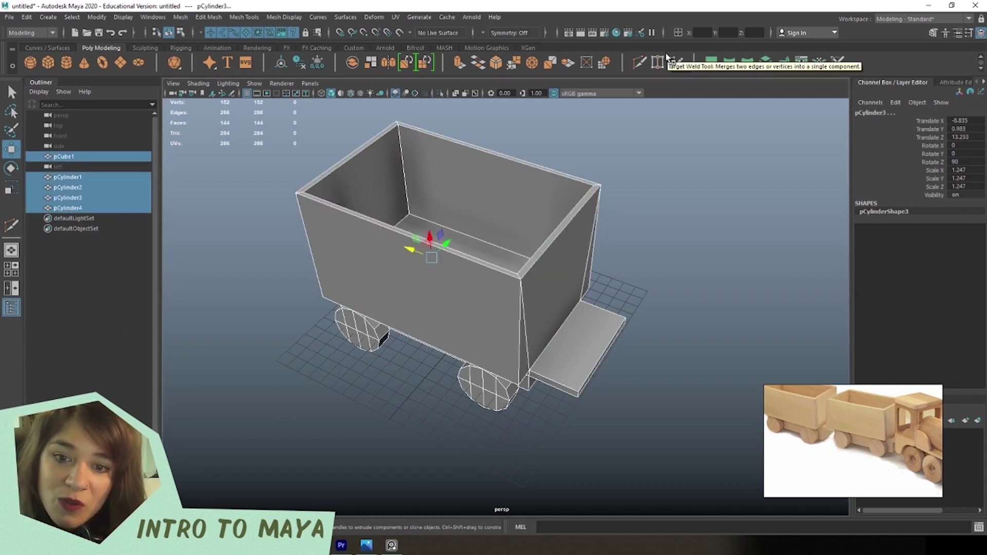
Combine the marquee-selected box and four wheels into one mesh with Combine.
click(441, 431)
click(446, 281)
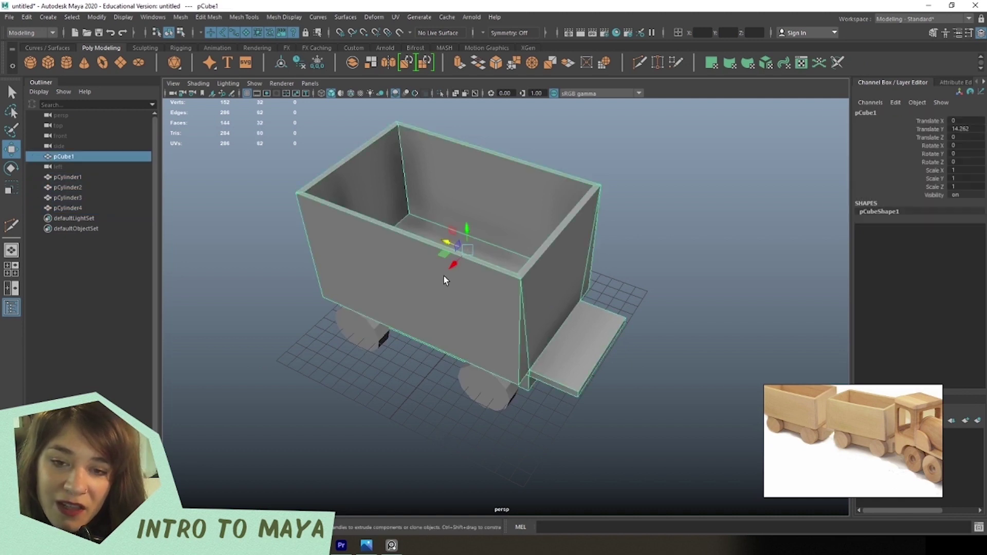
click(442, 412)
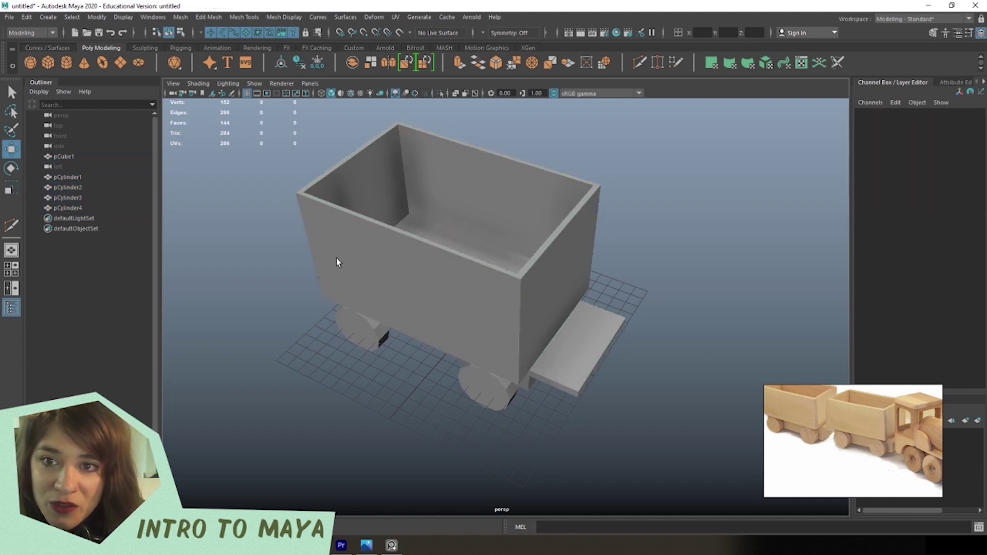
drag(301, 180, 718, 496)
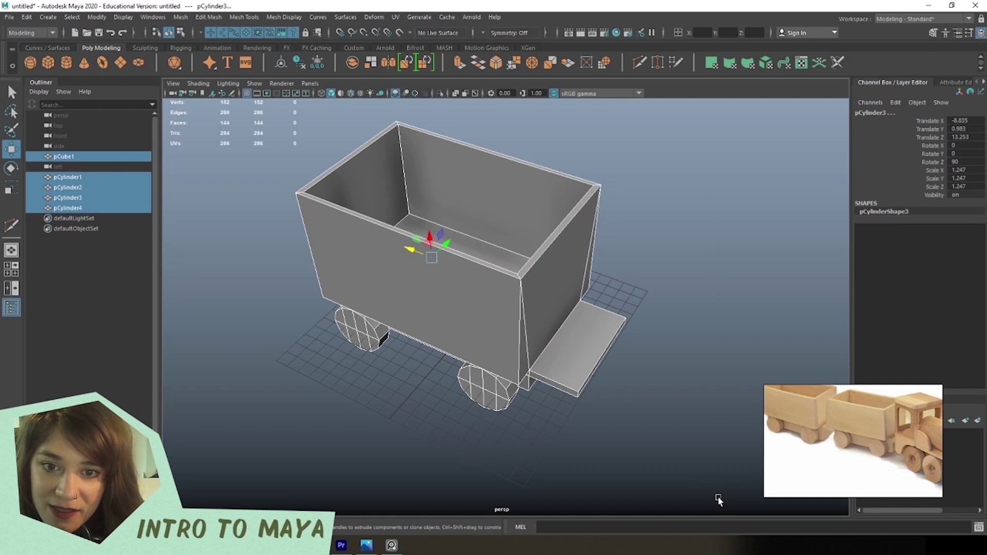
alt+drag(639, 402, 473, 376)
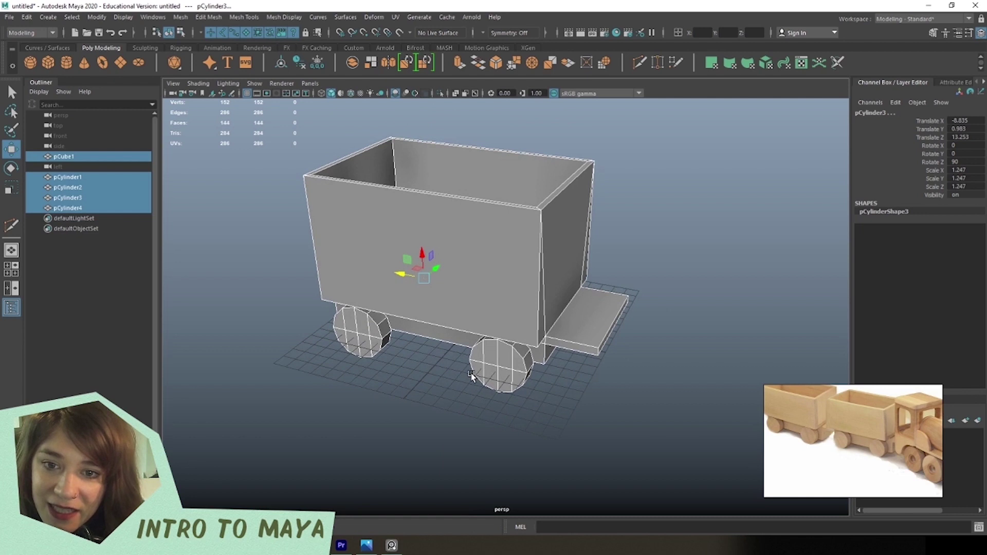
shift+right_click(453, 243)
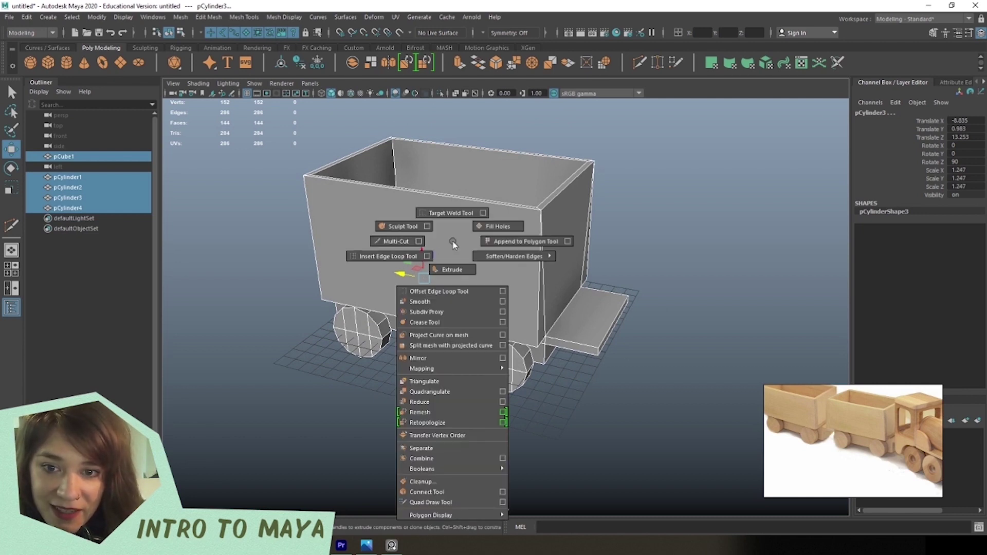
click(459, 464)
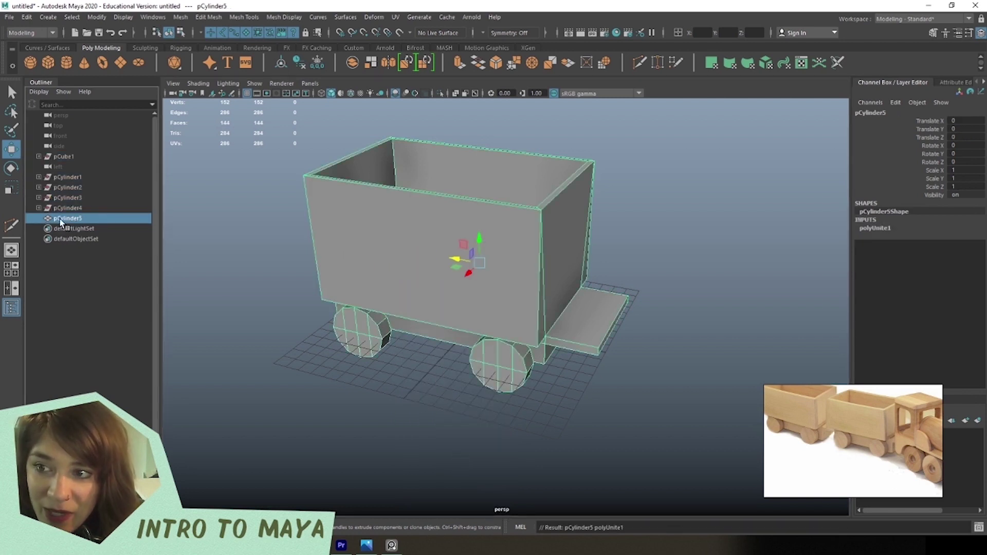
Check the leftover original part entries in the Outliner and reselect combined pCylinder5.
click(72, 258)
click(76, 219)
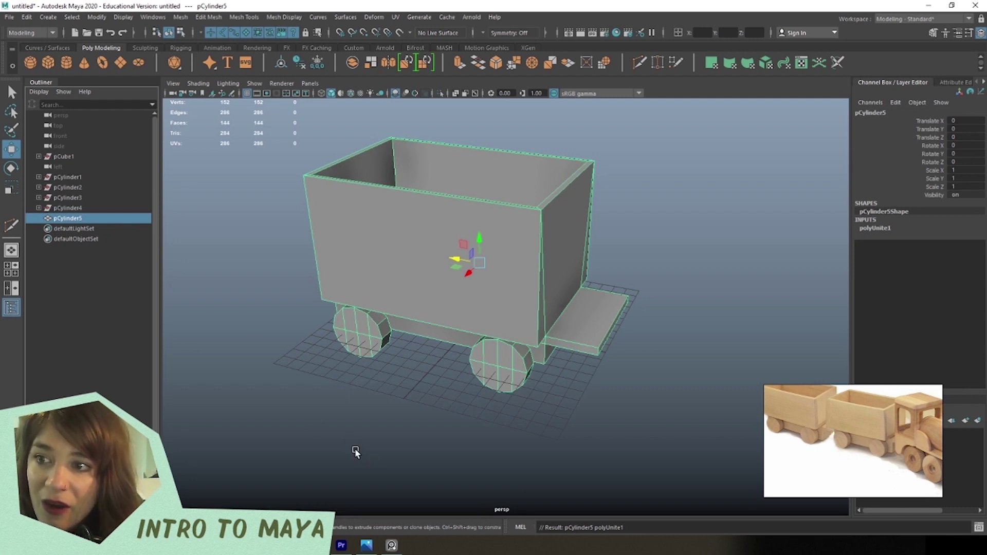
click(67, 198)
click(68, 187)
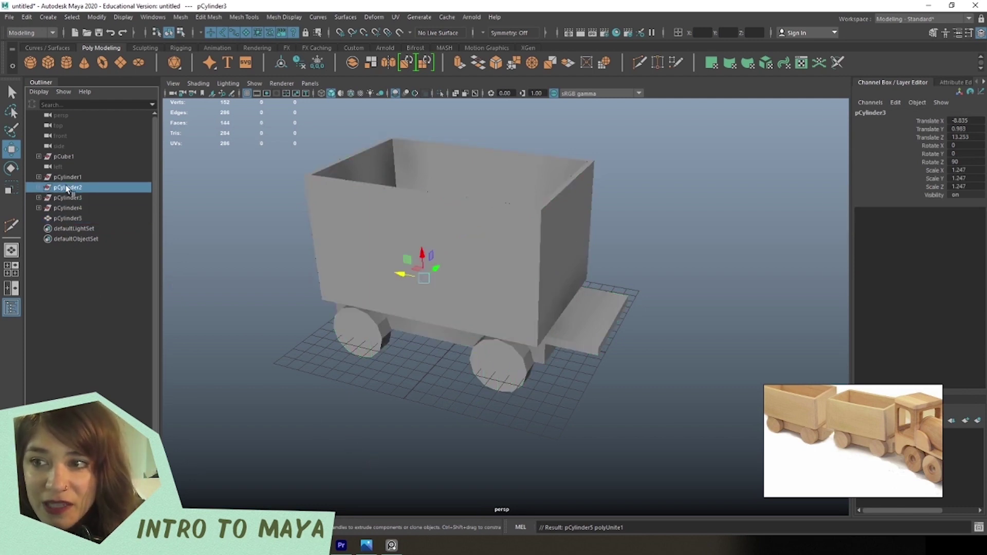
click(68, 177)
click(66, 157)
click(71, 177)
click(72, 187)
click(73, 197)
click(76, 208)
click(76, 218)
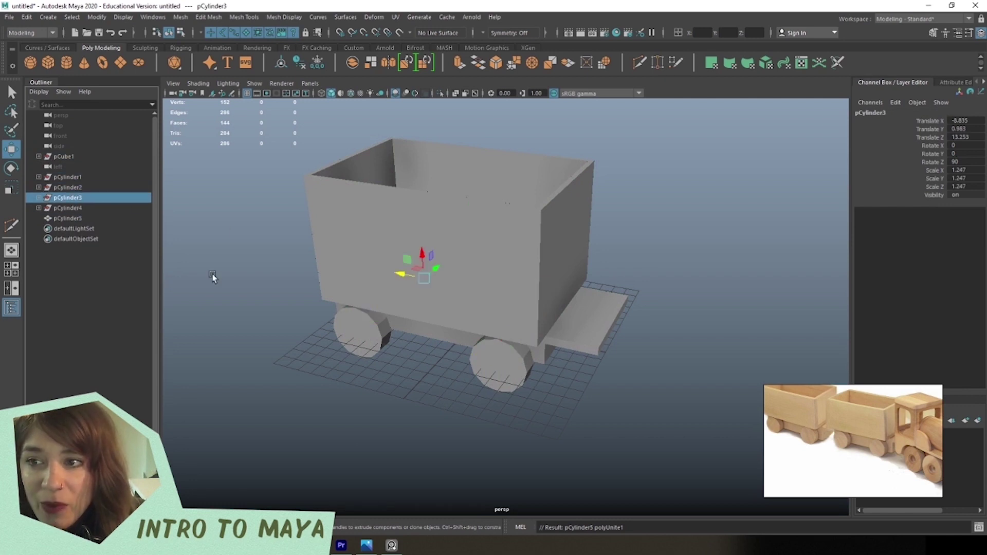
click(92, 379)
click(64, 219)
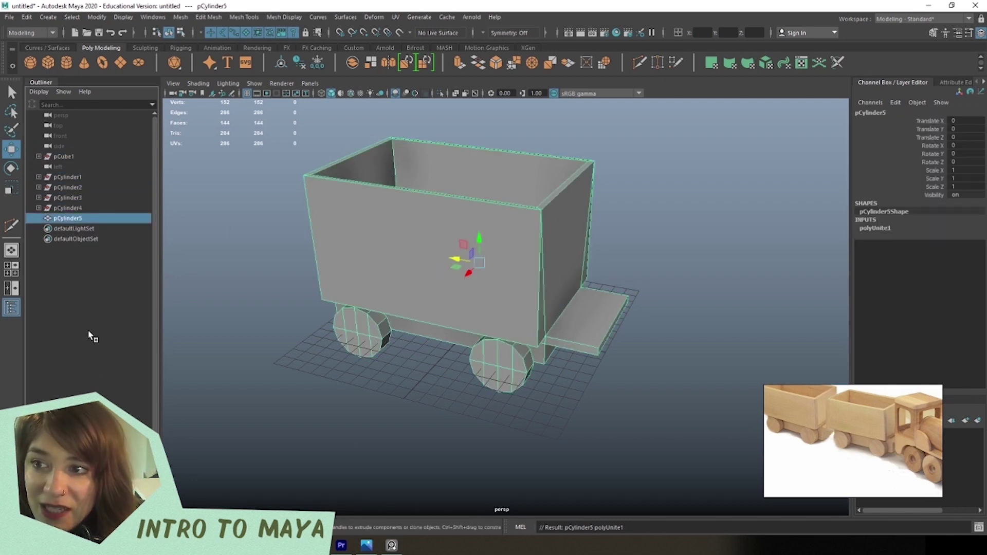
Delete all construction history via Edit > Delete All by Type > History.
click(26, 17)
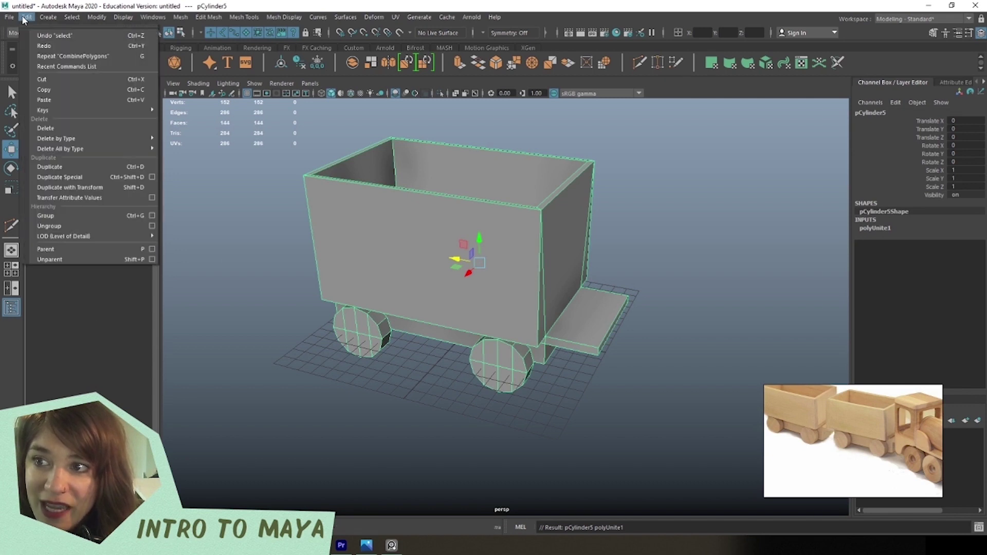
mouse_move(78, 149)
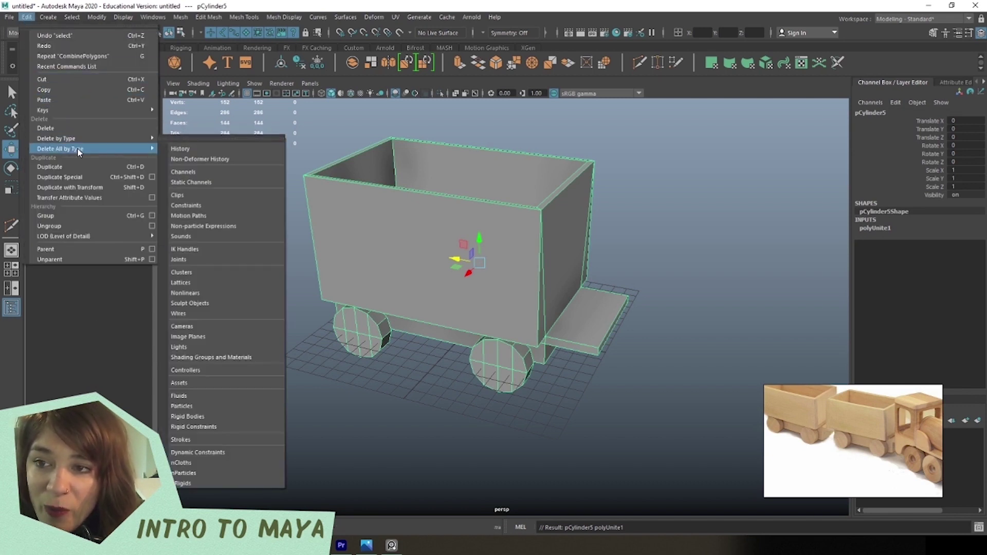
click(175, 150)
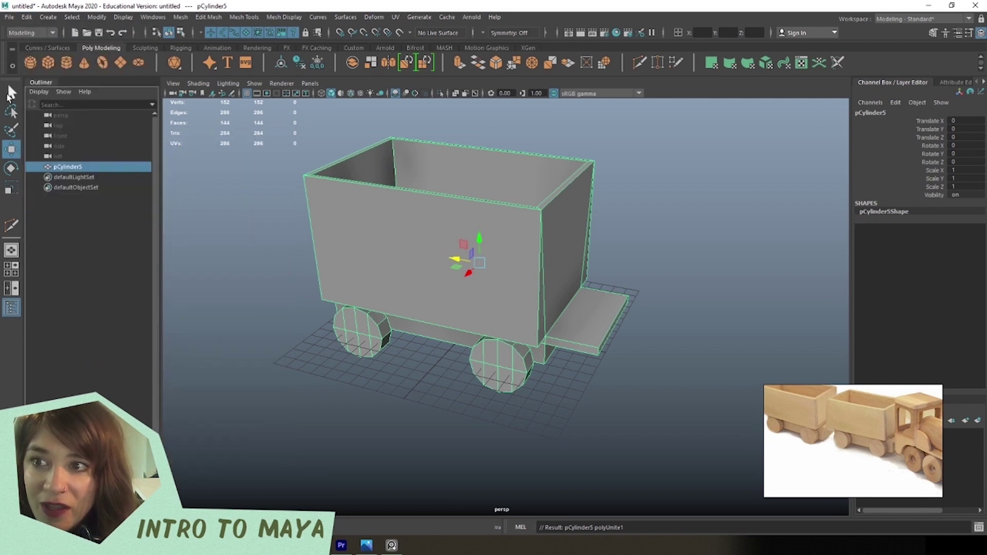
click(29, 18)
click(395, 338)
click(395, 338)
click(453, 257)
Review the Edit menu without changes, then reselect pCylinder5 and inspect it.
click(29, 18)
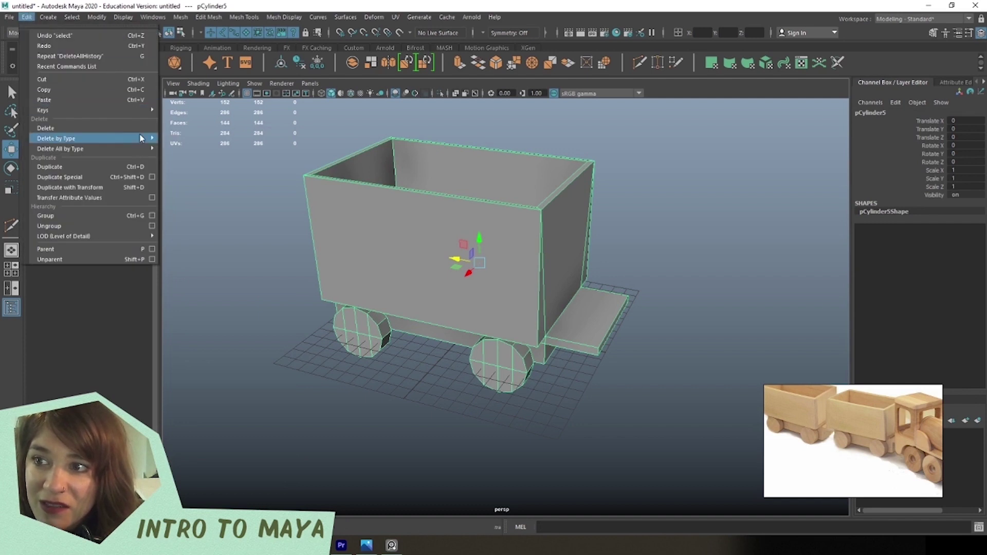
mouse_move(140, 137)
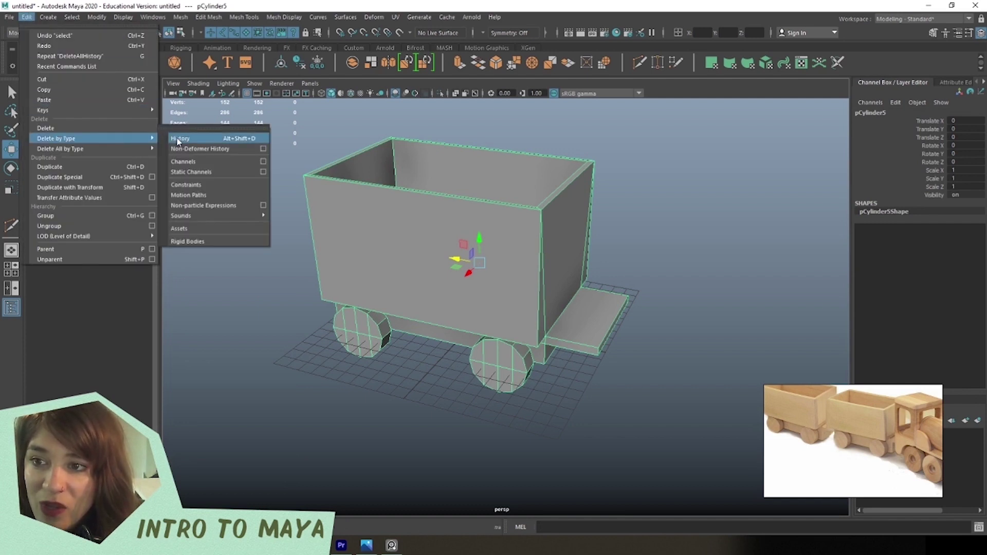
mouse_move(108, 149)
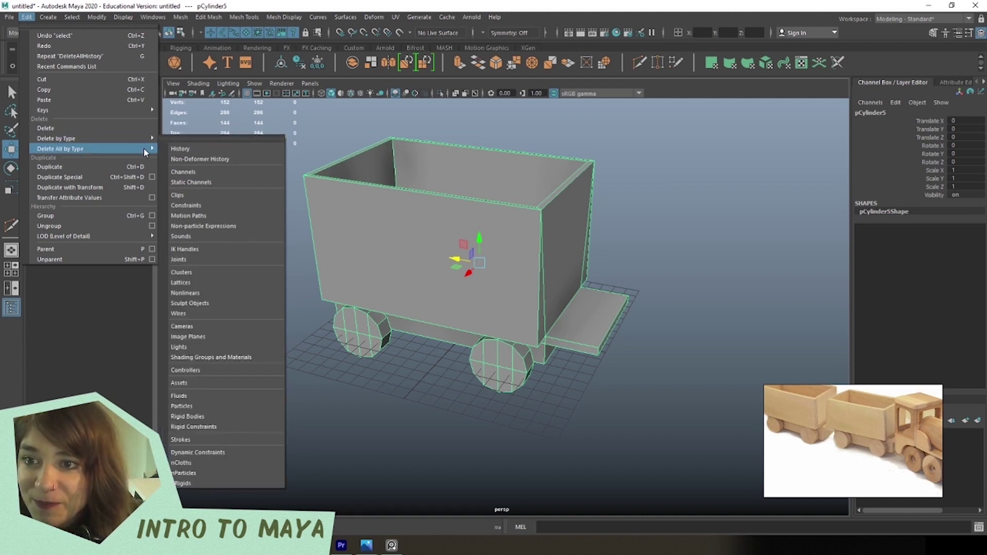
click(100, 356)
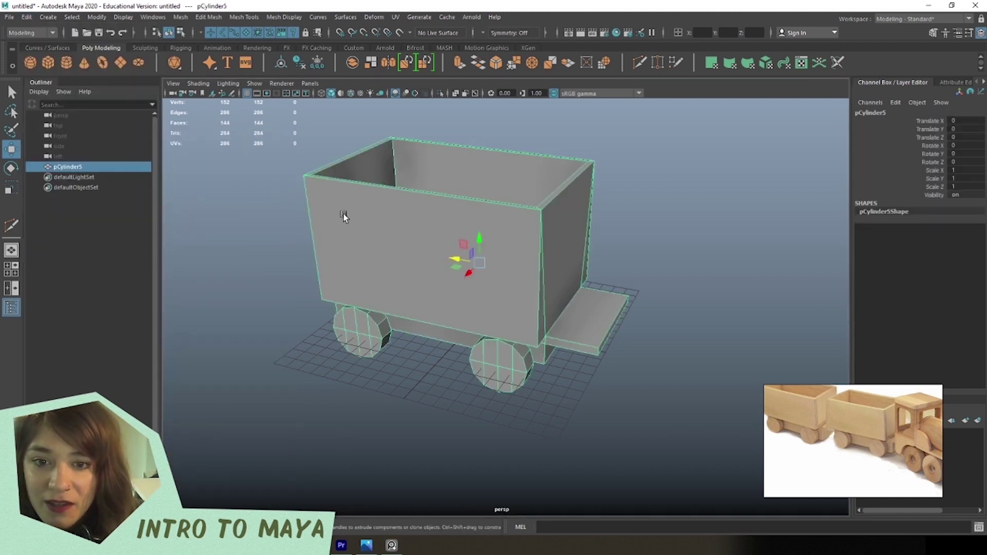
alt+drag(388, 326, 232, 320)
click(327, 356)
click(65, 167)
alt+drag(183, 253, 150, 257)
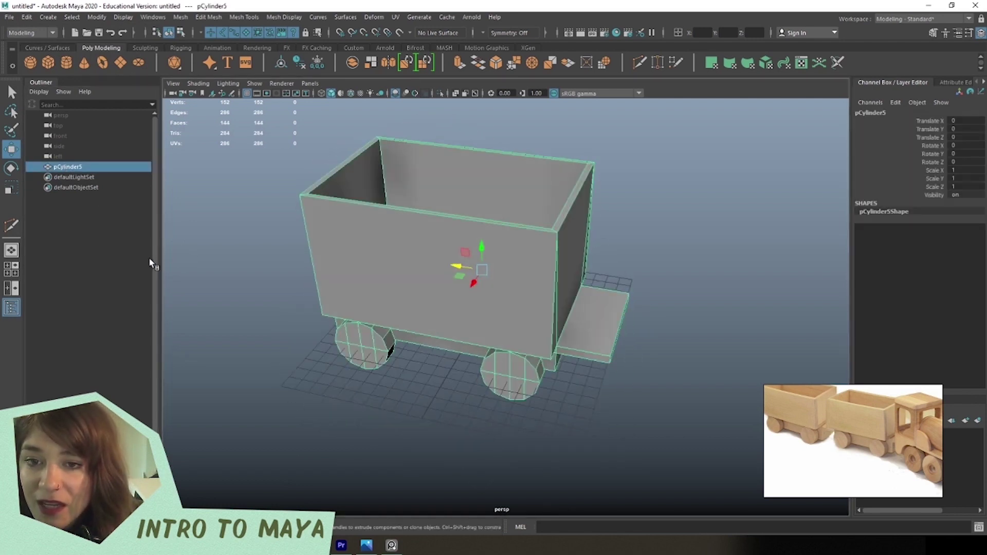
Rename the combined cart pCylinder5 to cart1 in the Outliner.
double_click(67, 164)
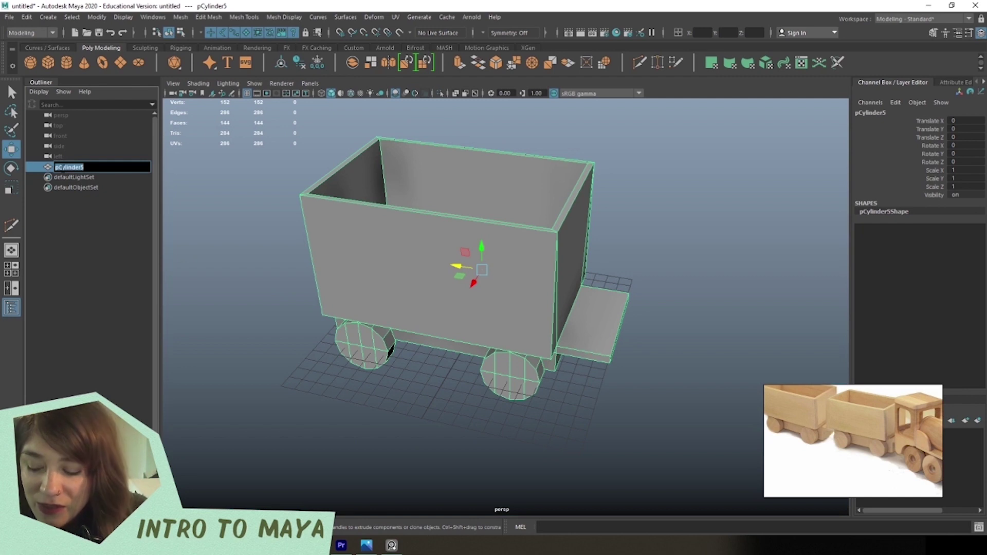
text(car)
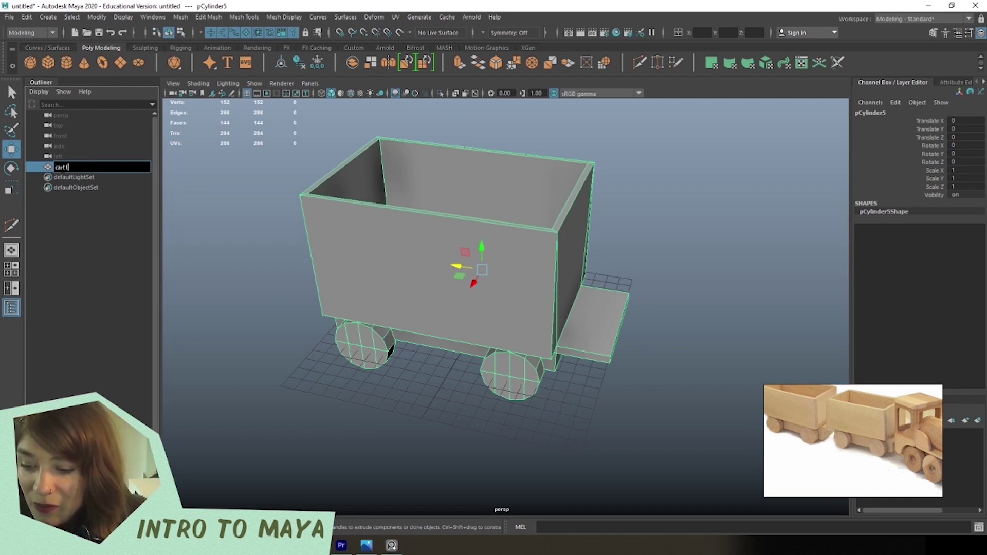
text(t1)
key(Return)
click(260, 230)
scroll(260, 229, down, 3)
alt+drag(260, 229, 392, 308)
Move cart1 and cart2 together along Z, placing cart1 at Translate Z 99.945.
click(419, 329)
scroll(458, 317, down, 2)
scroll(437, 360, up, 3)
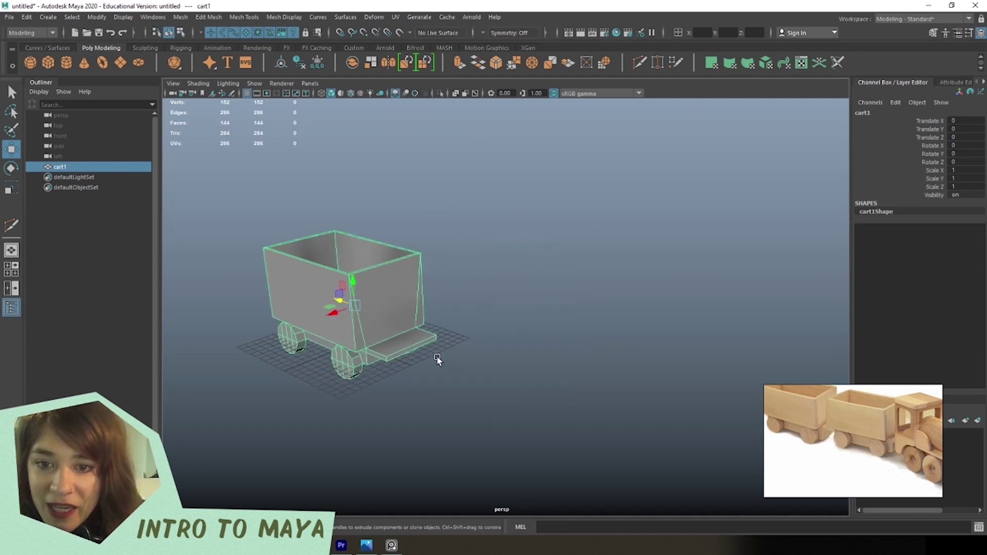
mouse_move(438, 360)
alt+mouse_down()
mouse_move(340, 328)
mouse_move(548, 389)
mouse_move(456, 375)
mouse_move(408, 337)
mouse_move(353, 329)
mouse_move(408, 357)
mouse_move(336, 276)
alt+mouse_up()
click(453, 453)
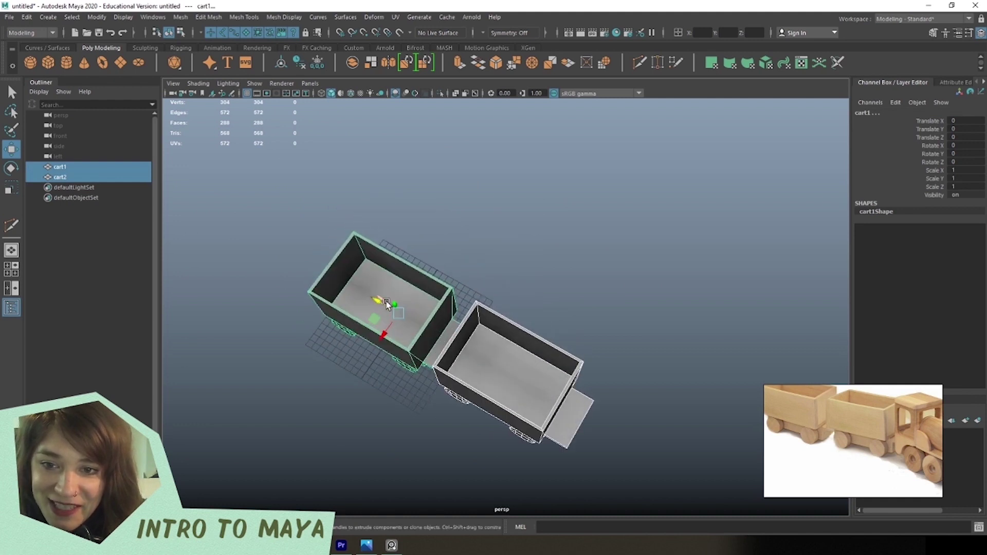
middle_drag(336, 276, 95, 176)
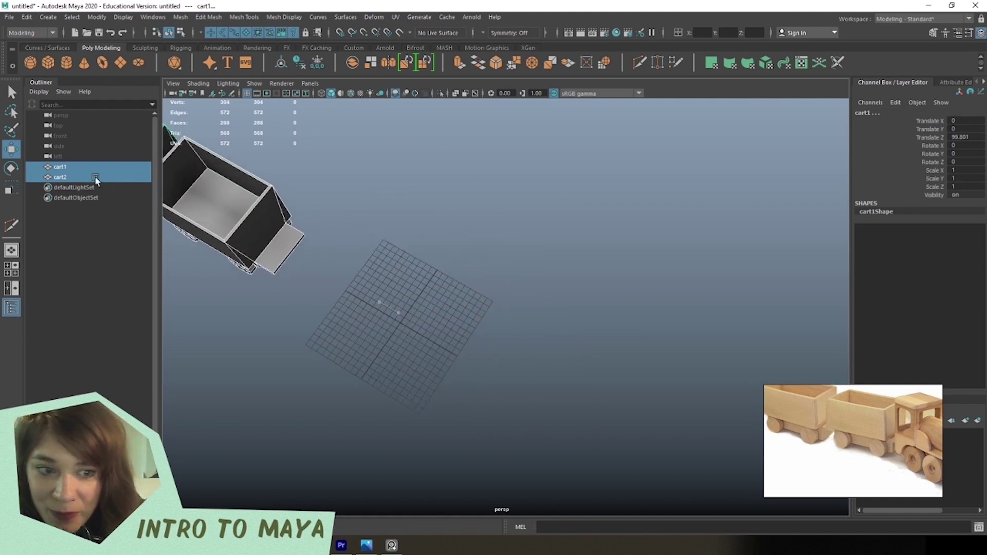
alt+drag(176, 311, 407, 359)
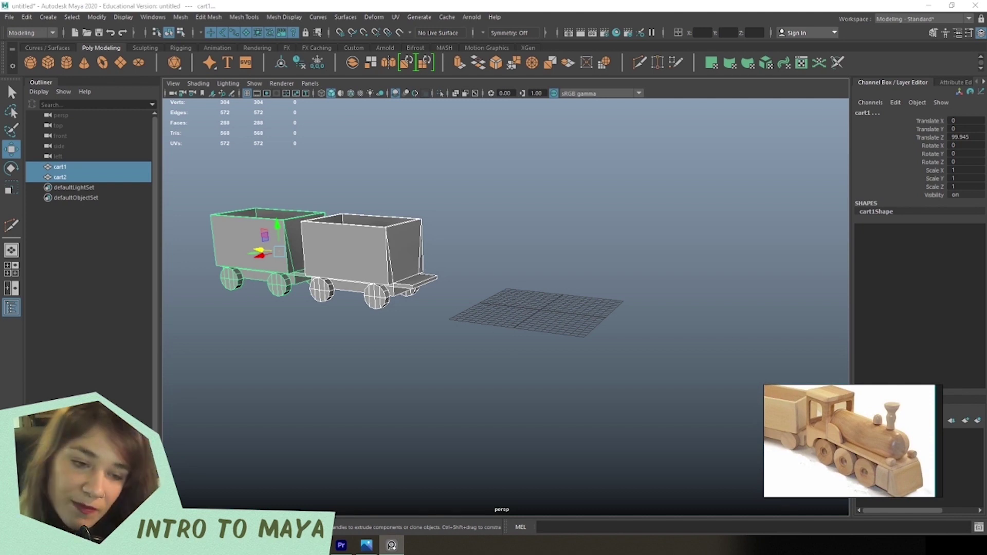
scroll(916, 476, up, 5)
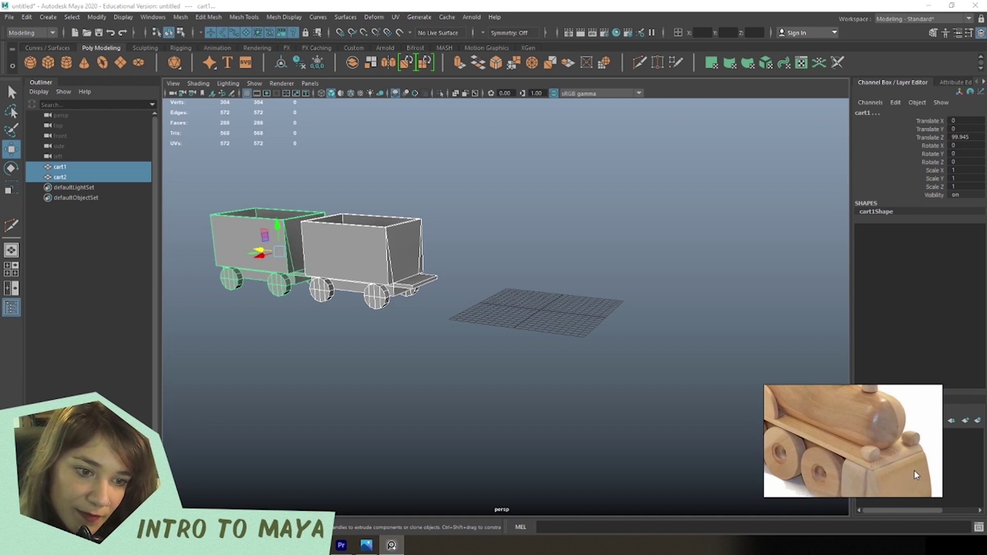
scroll(916, 475, down, 2)
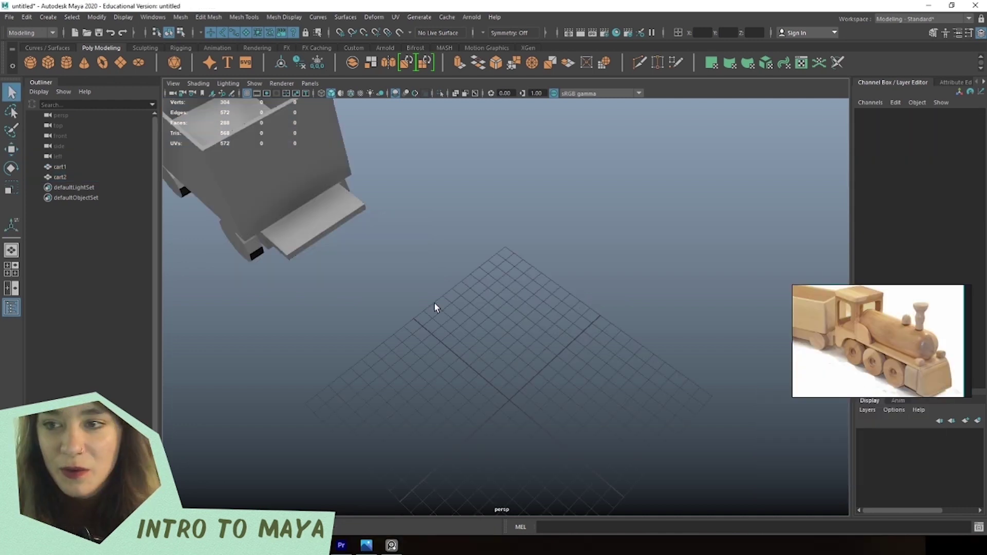
Draw cube pCube1 beside the carts, about 19.843 wide, 24.959 high, 23.374 deep.
scroll(854, 327, up, 2)
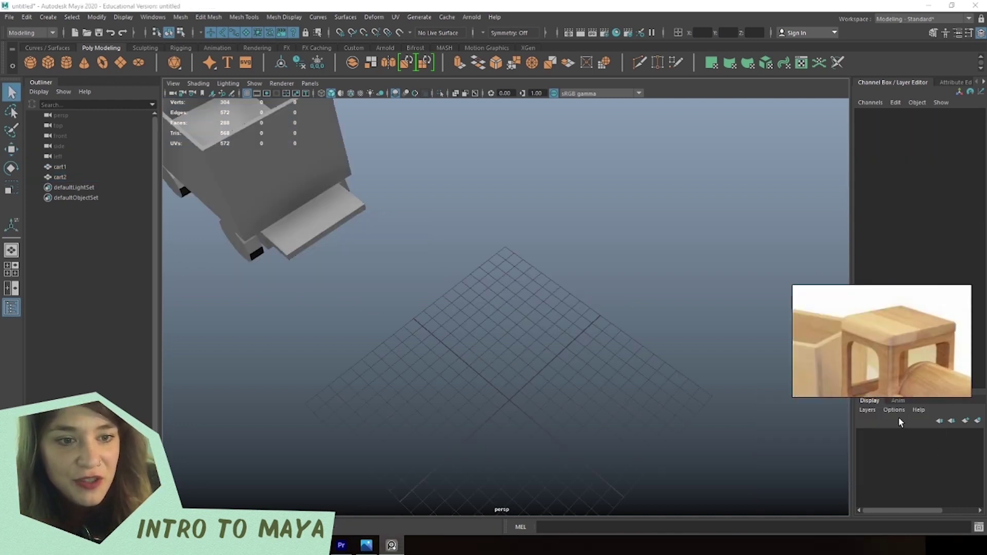
click(898, 401)
scroll(899, 334, down, 3)
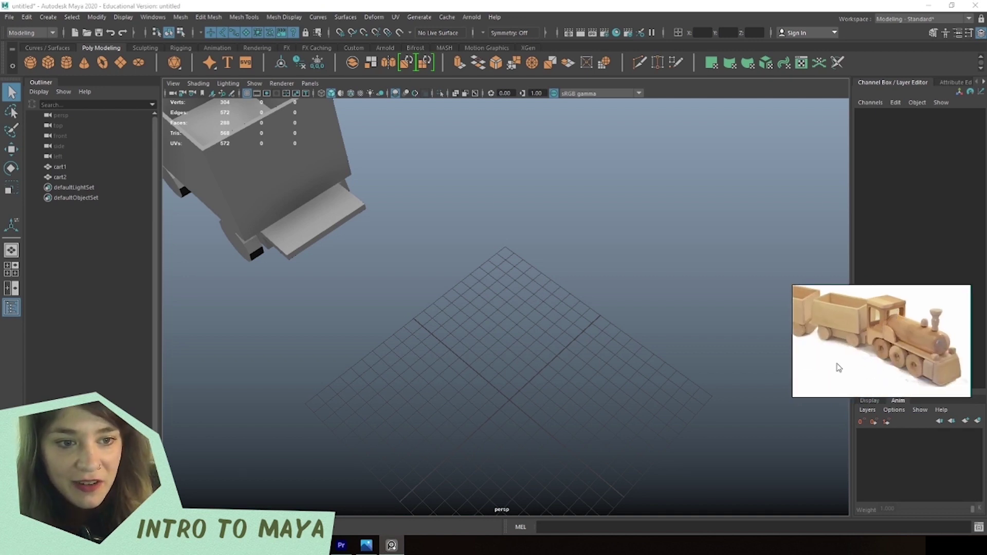
shift+right_click(535, 323)
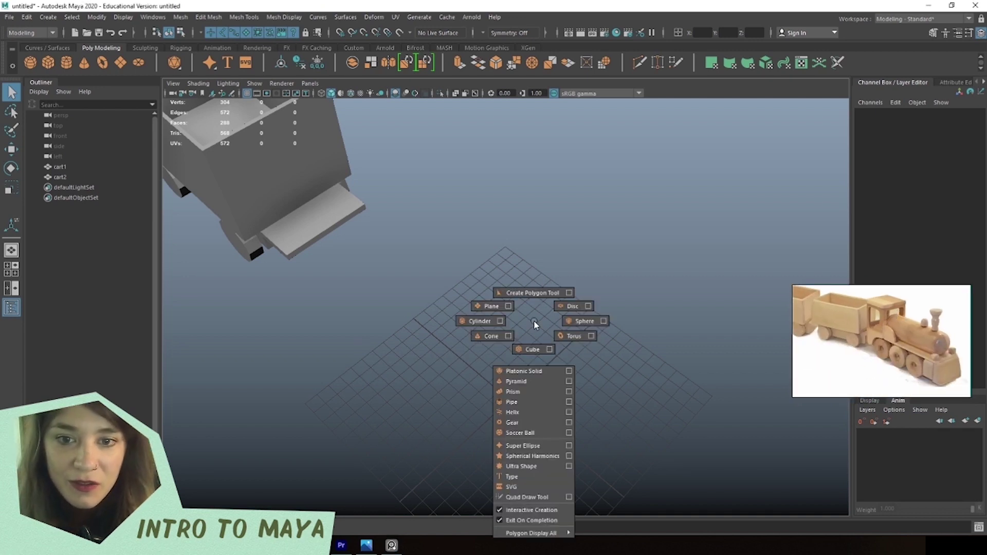
click(532, 349)
alt+drag(498, 361, 406, 397)
drag(365, 316, 651, 338)
key(w)
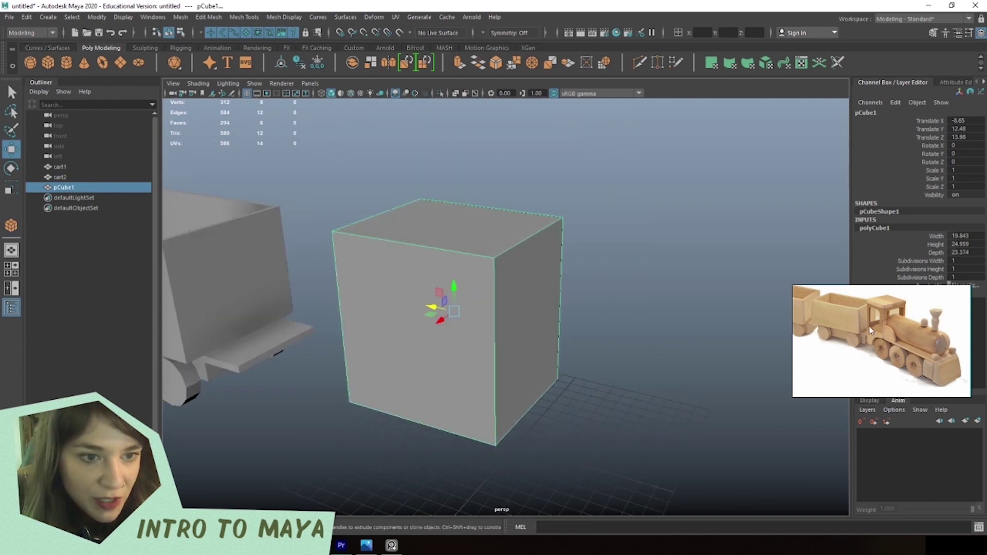
scroll(871, 330, up, 5)
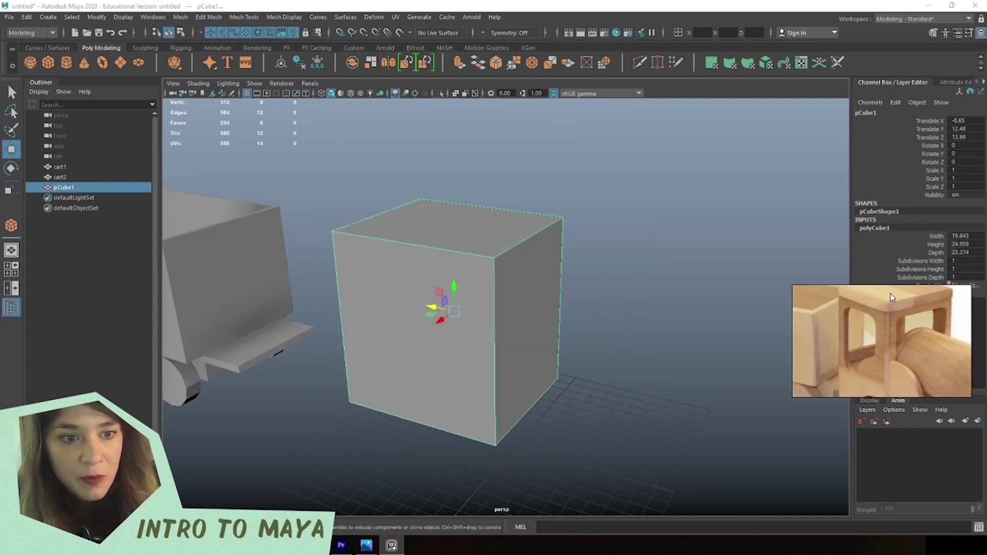
alt+right_drag(480, 378, 388, 353)
alt+drag(388, 353, 488, 280)
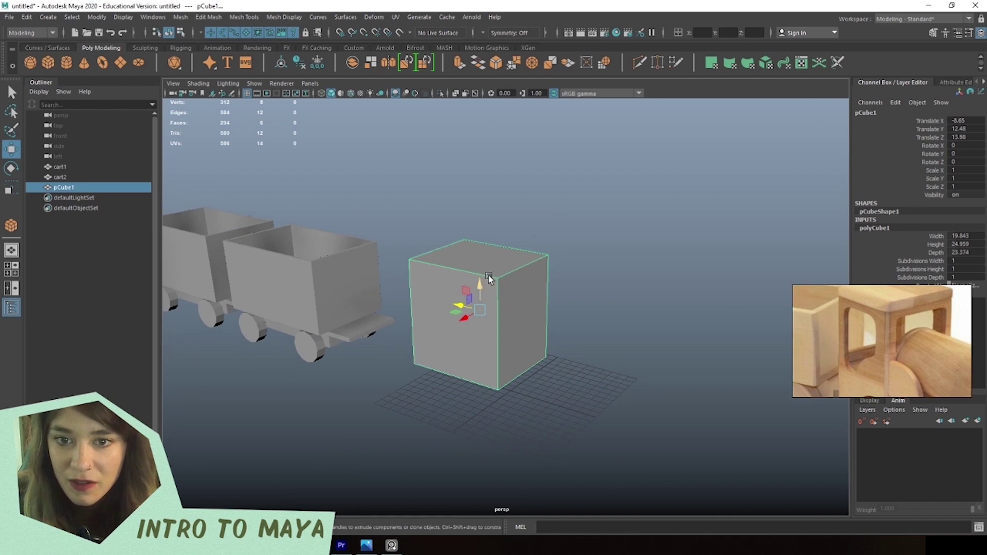
drag(942, 305, 812, 120)
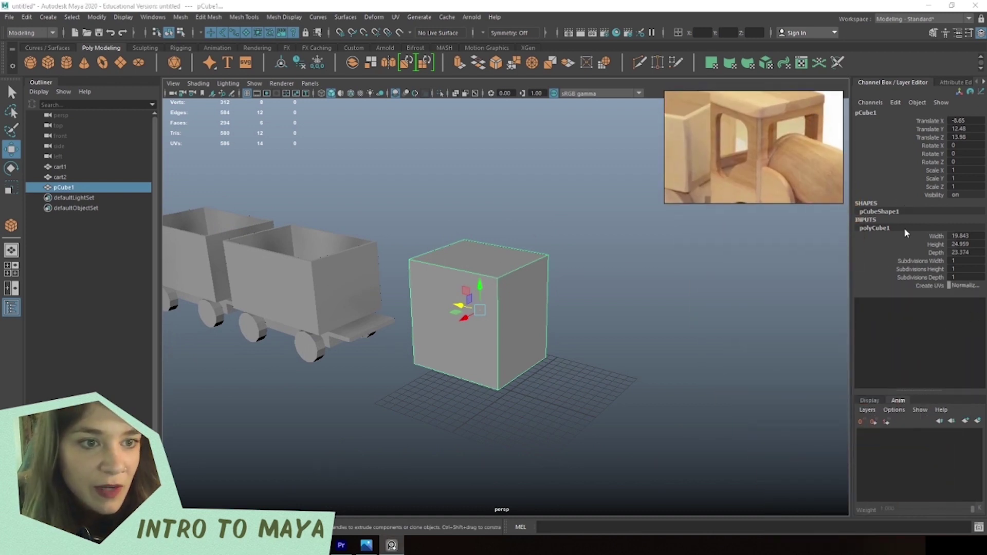
Set pCube1's width, height and depth to 20 with 3 subdivisions on every axis.
double_click(967, 236)
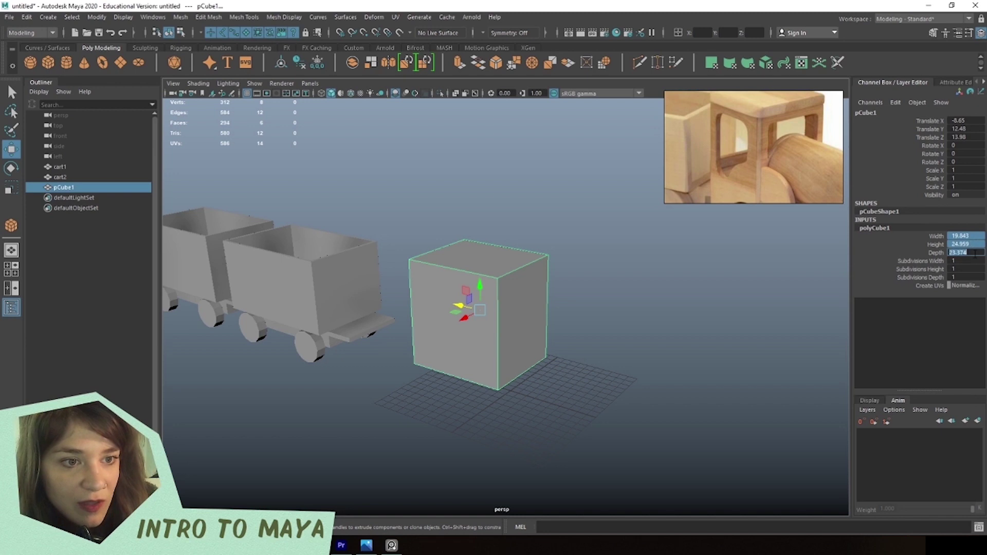
key(Return)
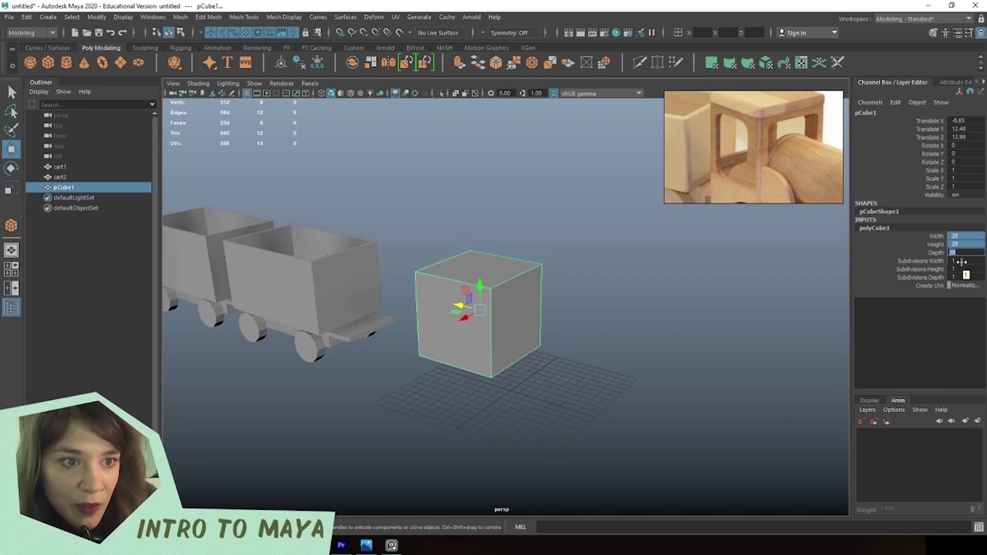
click(960, 262)
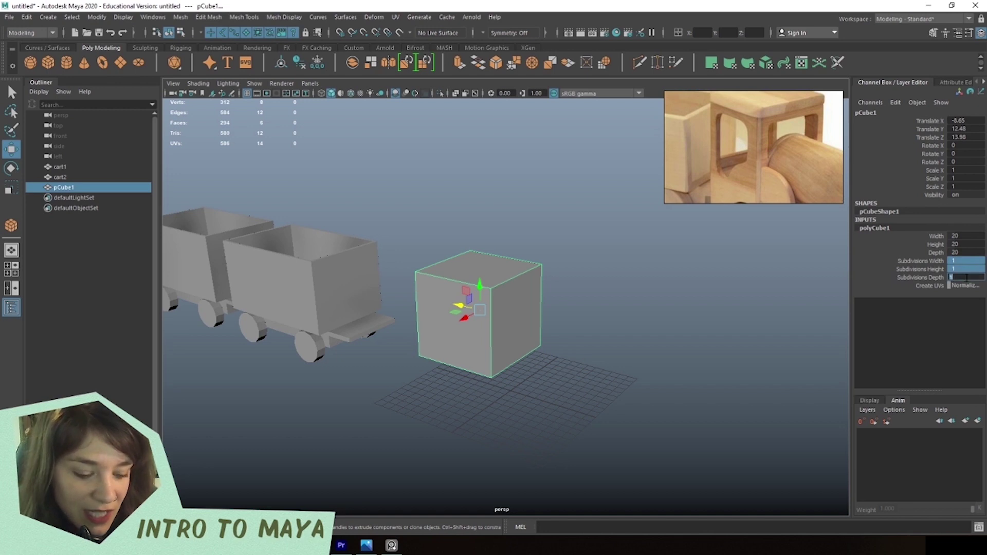
key(Return)
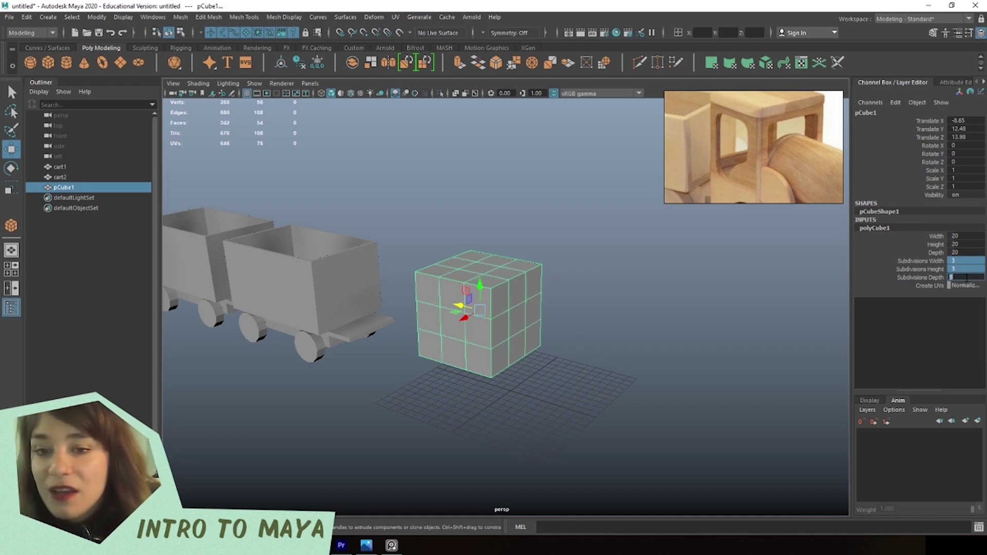
click(437, 338)
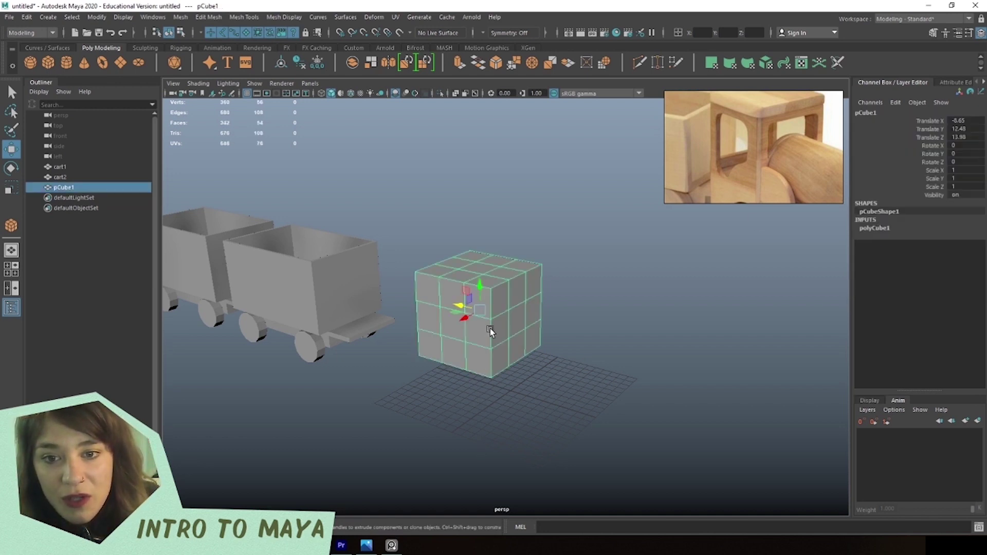
Select two vertical edge loops on pCube1 and scale them apart.
scroll(404, 324, up, 6)
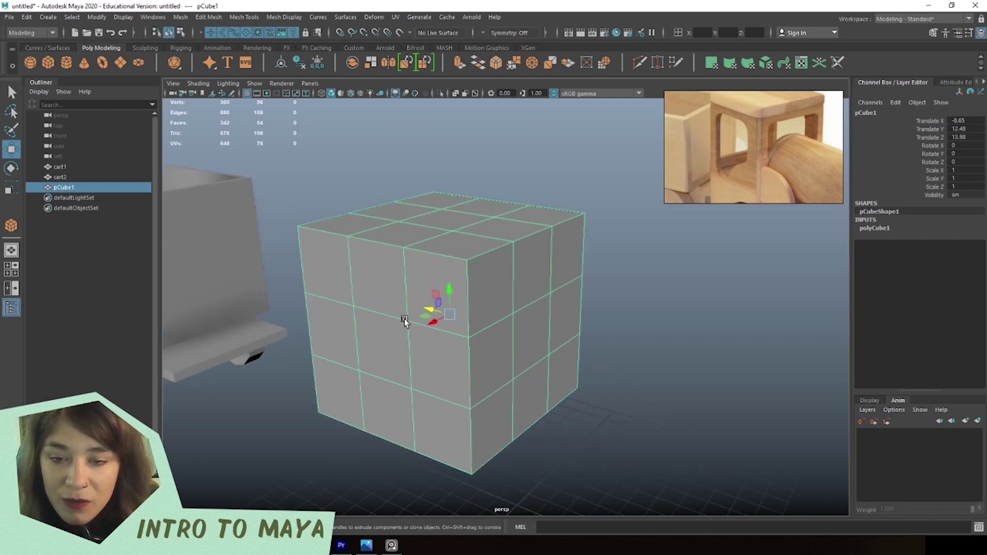
scroll(399, 392, down, 4)
scroll(421, 342, up, 2)
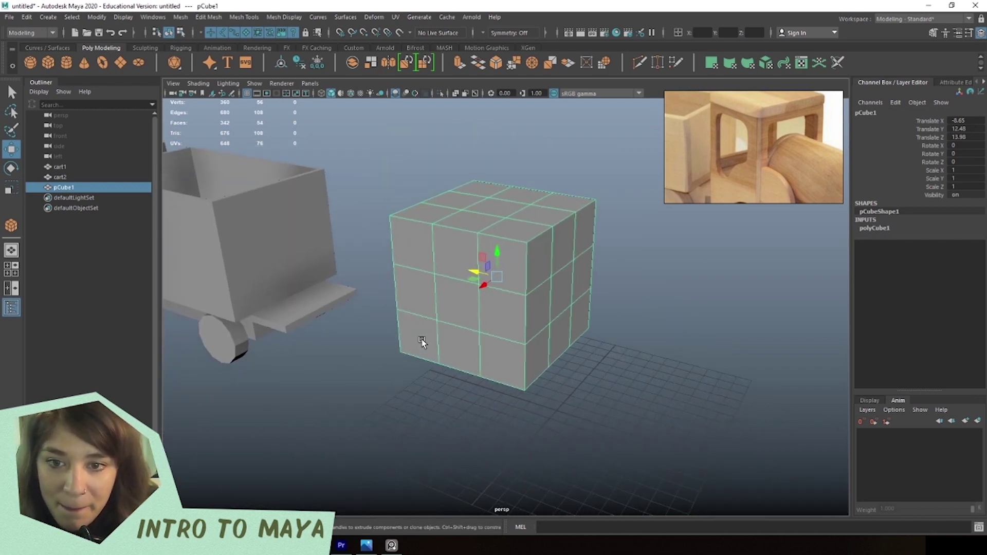
click(394, 434)
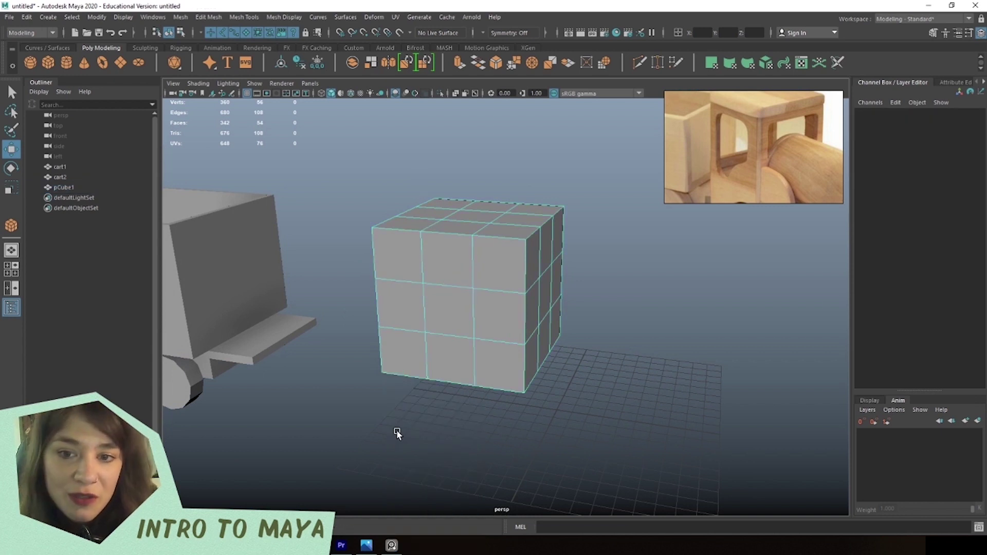
double_click(414, 305)
shift+double_click(481, 310)
mouse_move(515, 326)
alt+mouse_down()
mouse_move(521, 374)
mouse_move(523, 344)
alt+mouse_up()
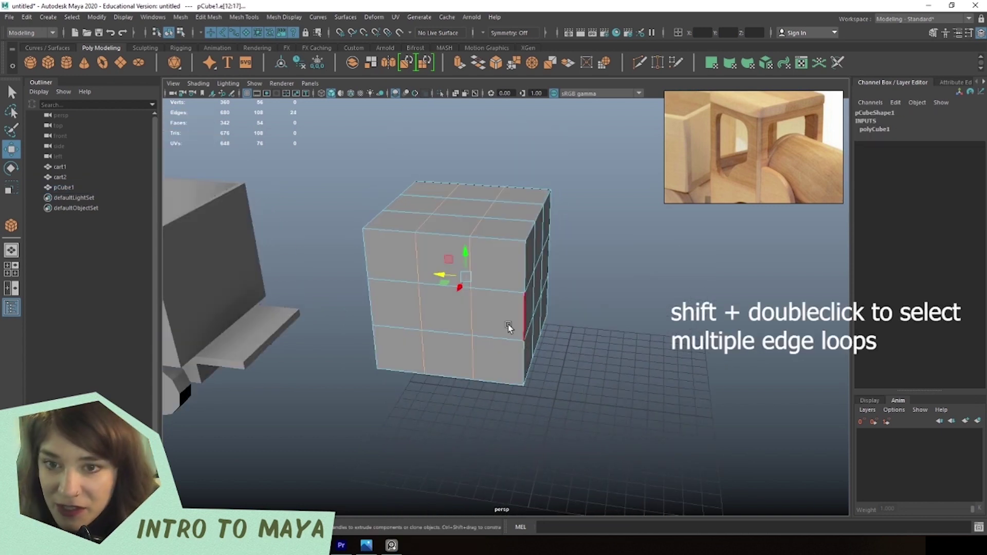
key(e)
key(r)
drag(447, 277, 414, 273)
alt+drag(415, 273, 436, 320)
Push the vertical loops toward the sides and spread horizontal loops toward top and bottom.
click(447, 323)
alt+drag(499, 315, 515, 324)
key(e)
key(r)
drag(418, 295, 461, 291)
double_click(499, 345)
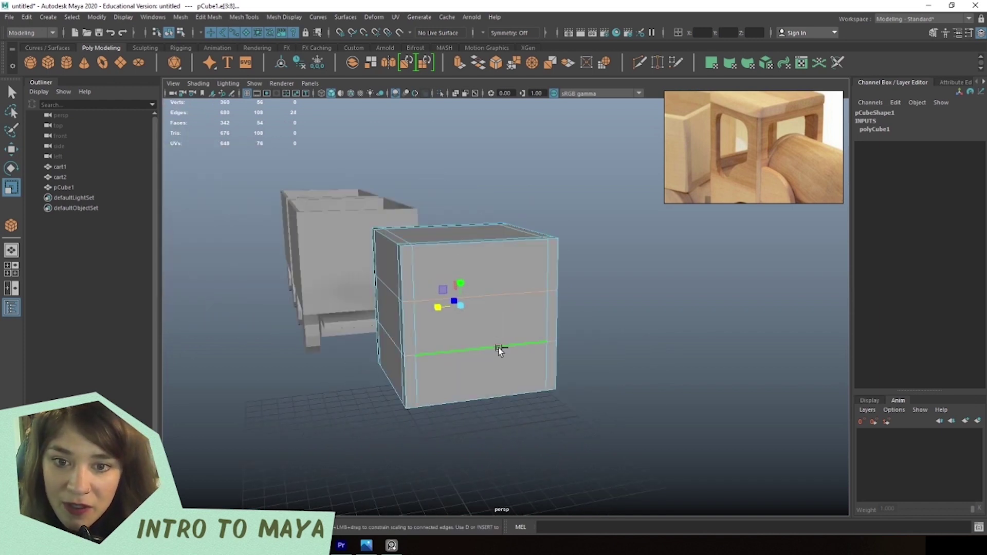
drag(460, 286, 330, 302)
scroll(337, 298, up, 5)
right_drag(369, 225, 371, 257)
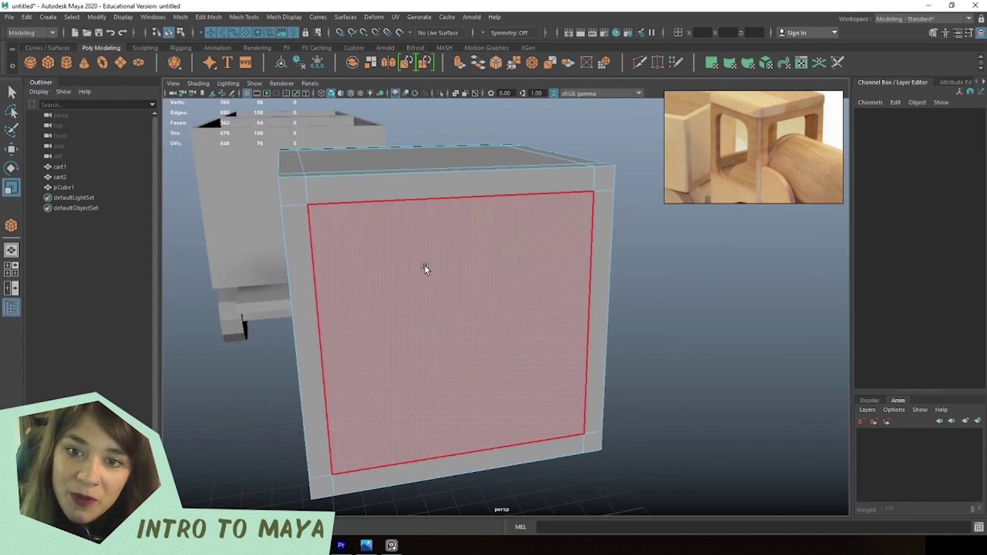
Delete the front, back and right centre faces of pCube1.
click(425, 268)
key(Delete)
click(423, 248)
key(Delete)
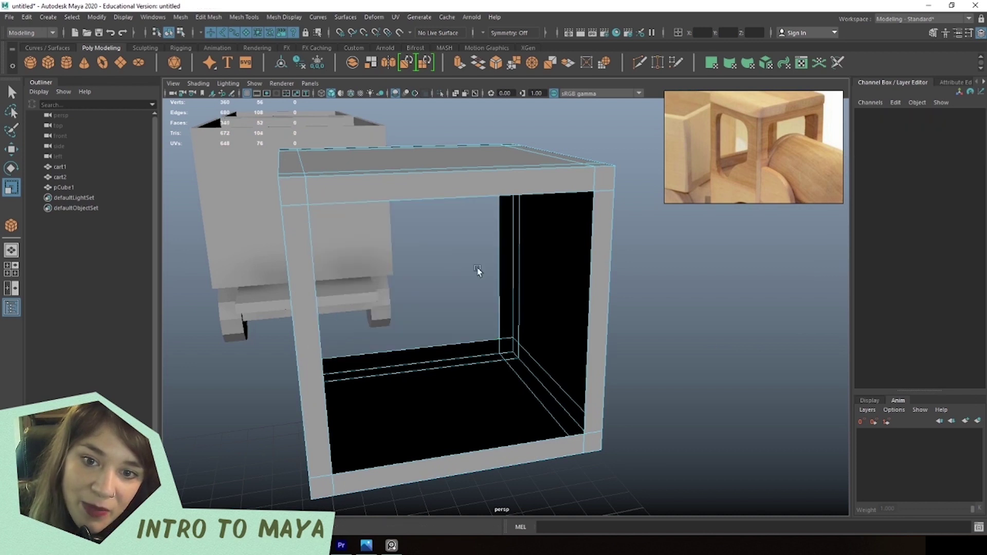
click(559, 273)
key(Delete)
Delete the large side centre panel as well.
alt+drag(511, 286, 408, 330)
scroll(282, 420, up, 5)
alt+drag(282, 421, 401, 390)
click(409, 274)
key(Delete)
scroll(412, 294, down, 5)
scroll(393, 347, up, 5)
scroll(425, 329, down, 5)
scroll(562, 378, up, 5)
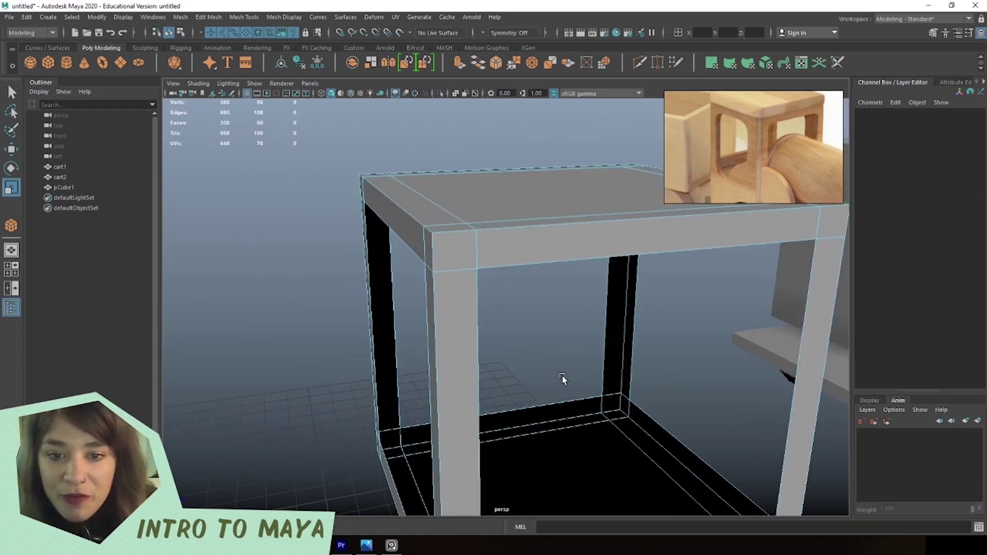
Extrude the side opening's bottom edge into a new face strip, then select a corner edge.
alt+drag(563, 379, 480, 311)
right_drag(546, 253, 537, 178)
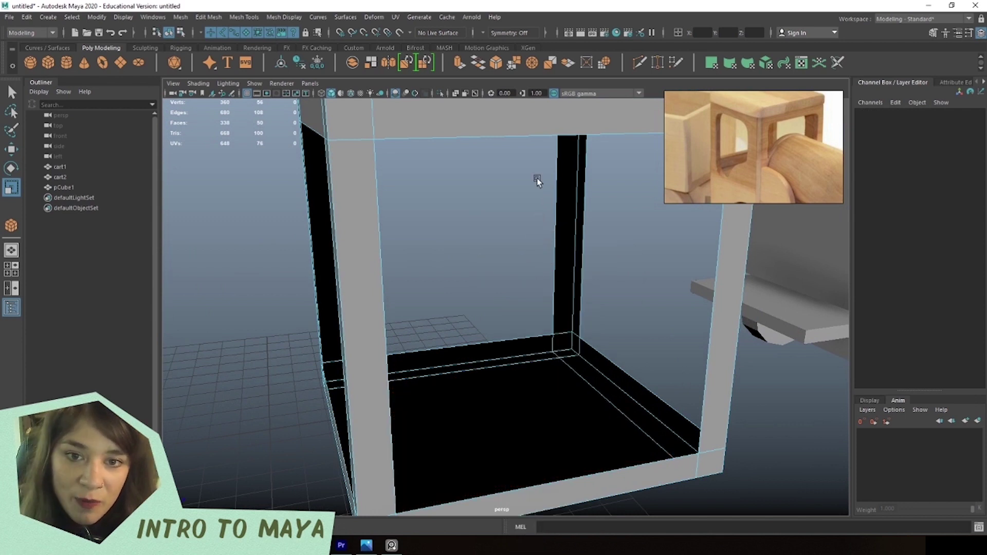
right_drag(537, 439, 553, 201)
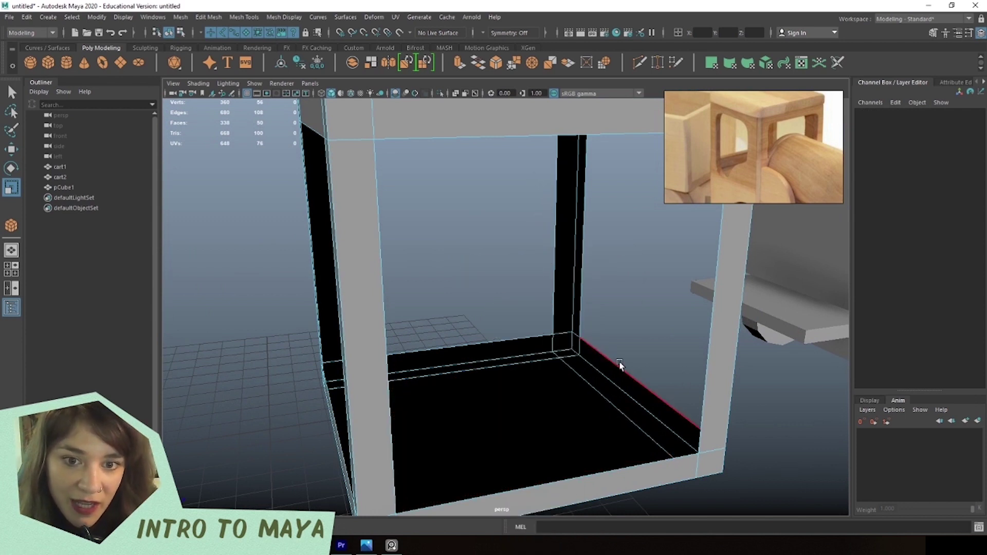
click(619, 365)
alt+drag(620, 365, 476, 342)
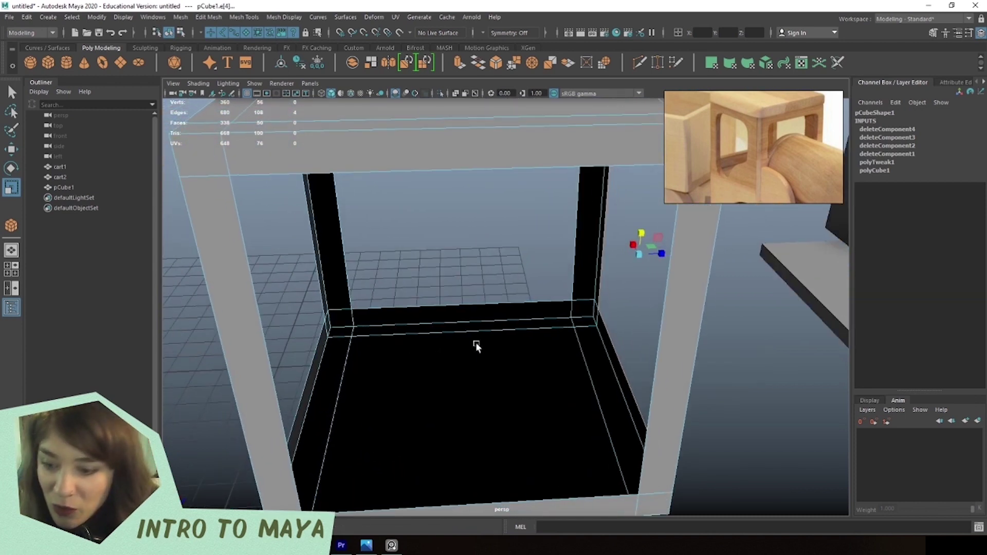
key(w)
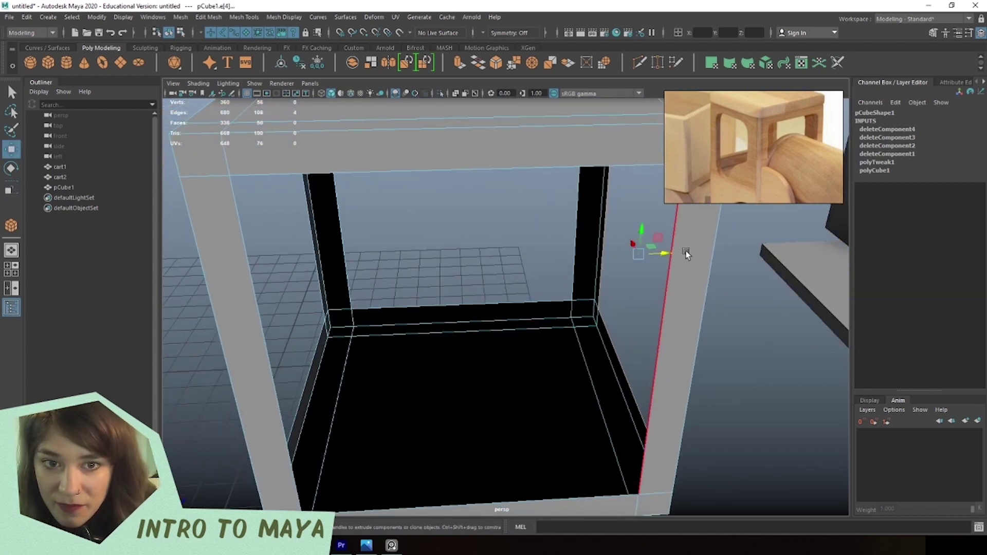
shift+drag(667, 254, 635, 255)
alt+drag(555, 293, 503, 333)
click(448, 307)
alt+drag(472, 392, 487, 314)
Extrude two more opening edges, thickening the opening's side and adding a corner wall face.
scroll(558, 329, up, 5)
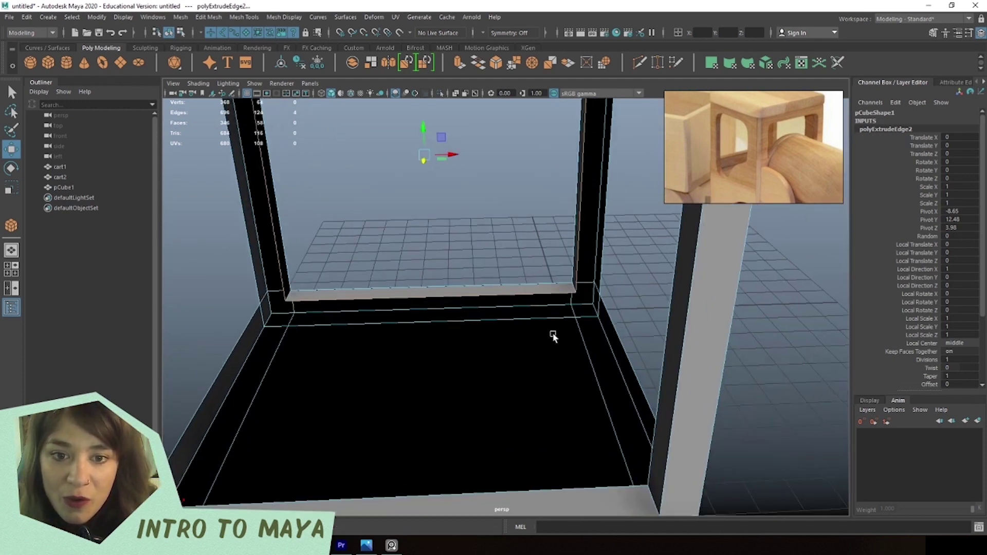
click(613, 325)
alt+drag(619, 252, 519, 201)
alt+drag(508, 271, 542, 274)
alt+right_drag(350, 323, 351, 371)
alt+drag(350, 371, 449, 298)
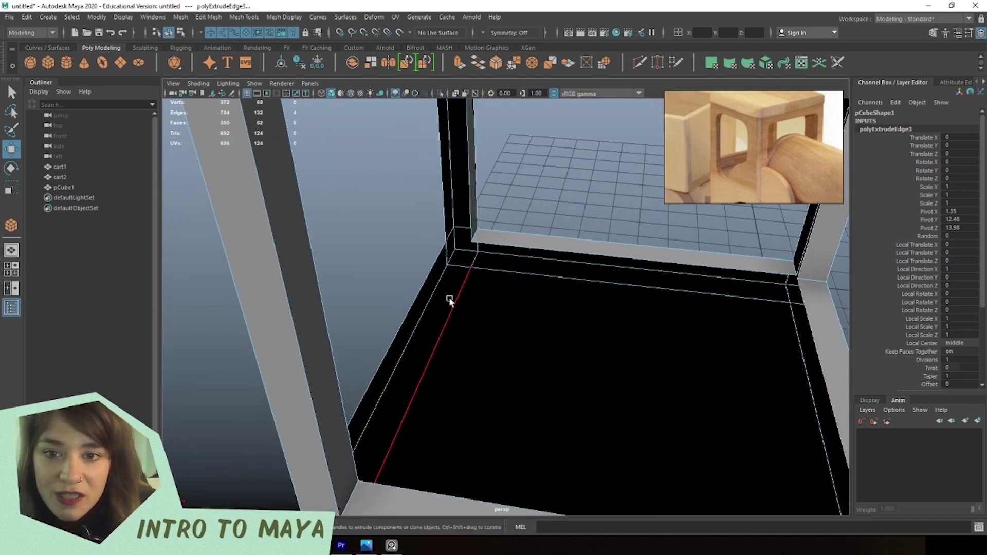
click(422, 281)
shift+drag(399, 162, 407, 254)
scroll(412, 256, up, 6)
scroll(412, 255, down, 6)
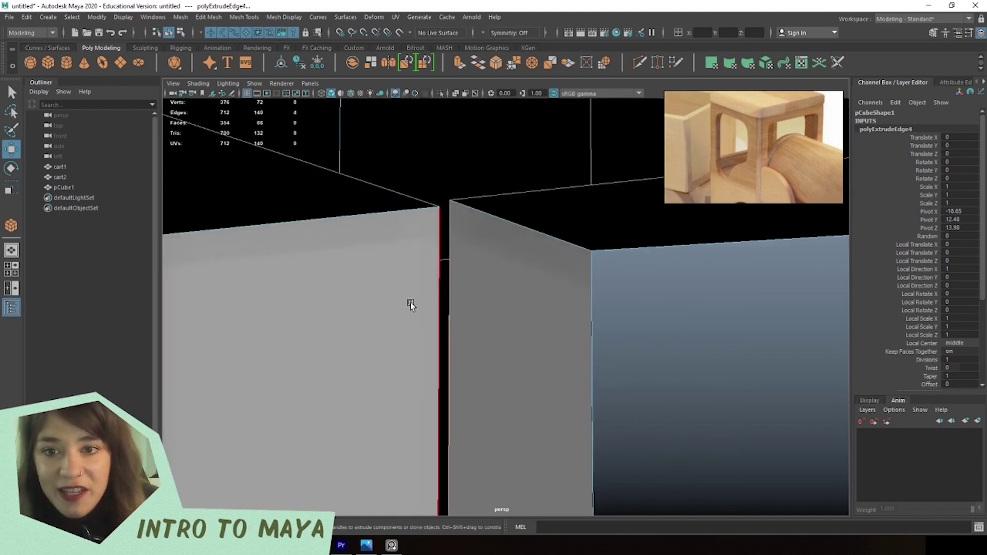
Select the new face's corner vertex and its matching vertex on the neighbouring wall for merging.
right_drag(482, 262, 438, 264)
drag(404, 185, 398, 235)
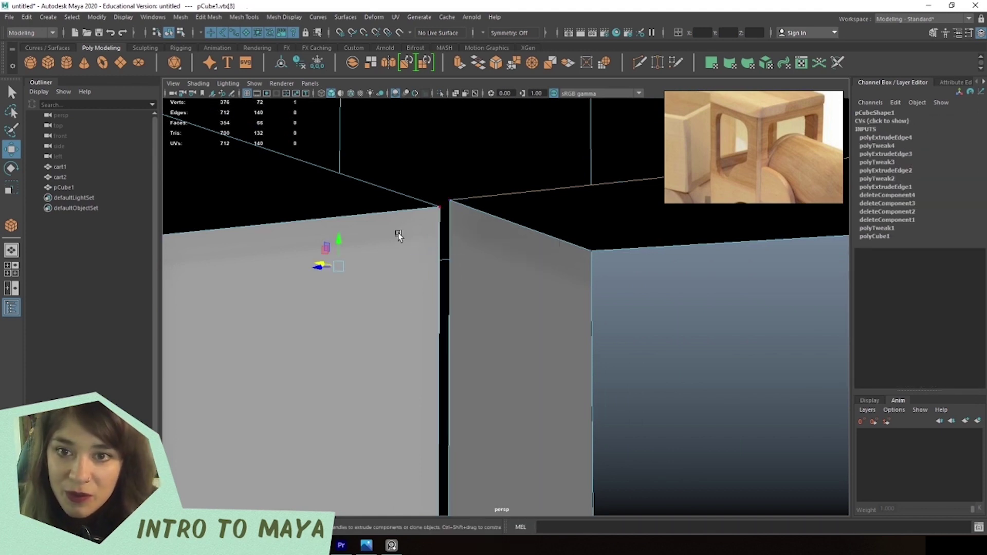
right_drag(489, 271, 403, 259)
click(429, 216)
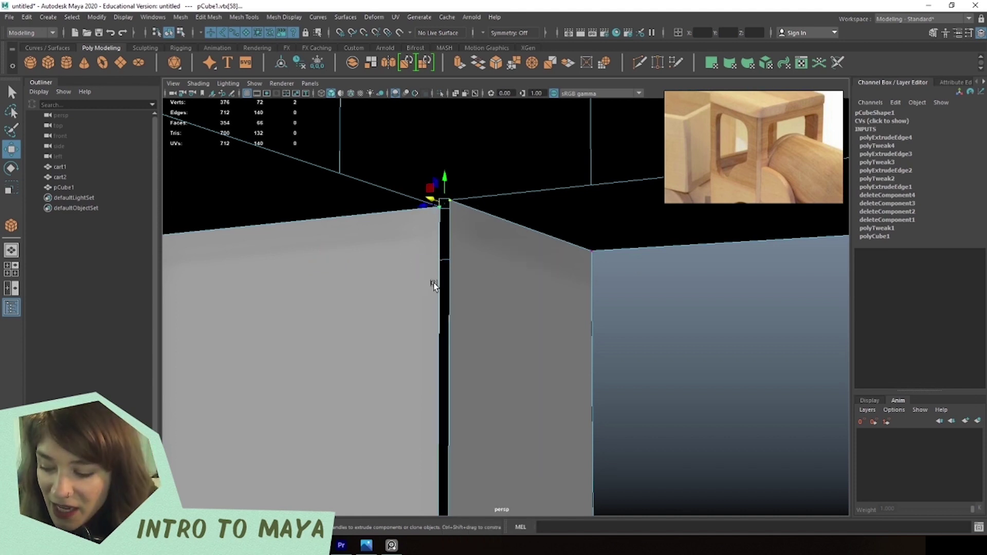
shift+right_drag(474, 211, 475, 180)
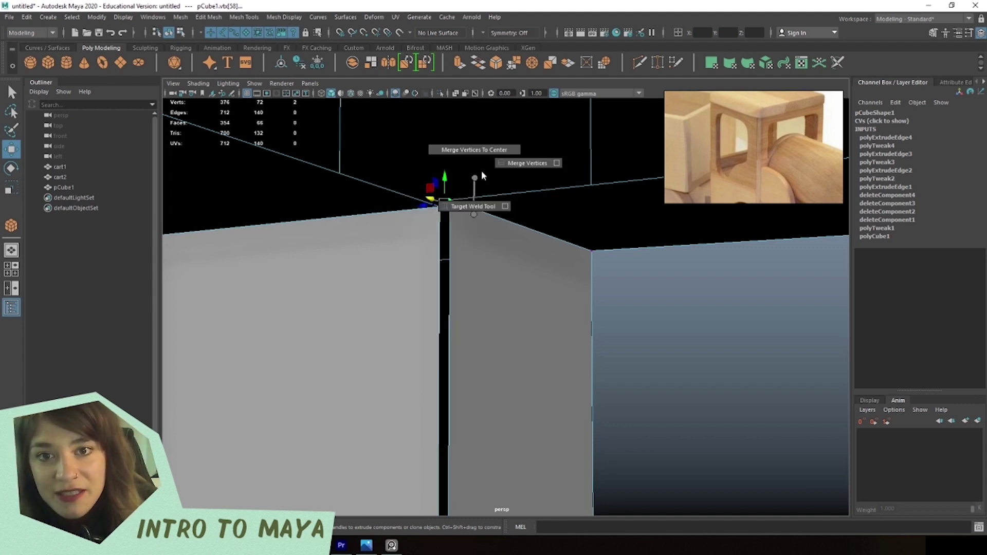
Merge the first corner vertex pair, then the next corner pair with Merge Vertices.
shift+right_drag(536, 165, 535, 164)
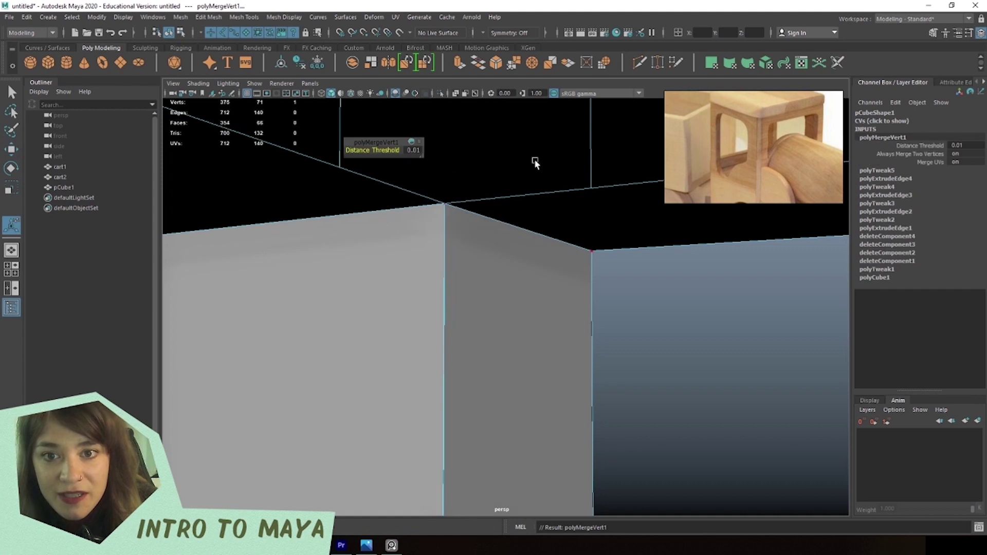
alt+drag(467, 216, 464, 252)
drag(465, 252, 519, 190)
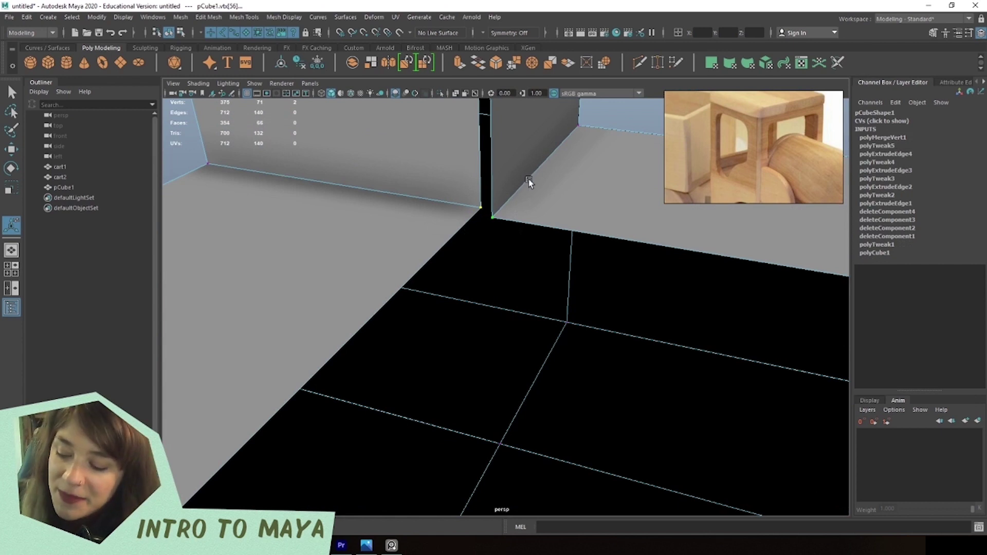
shift+right_click(498, 203)
mouse_move(499, 174)
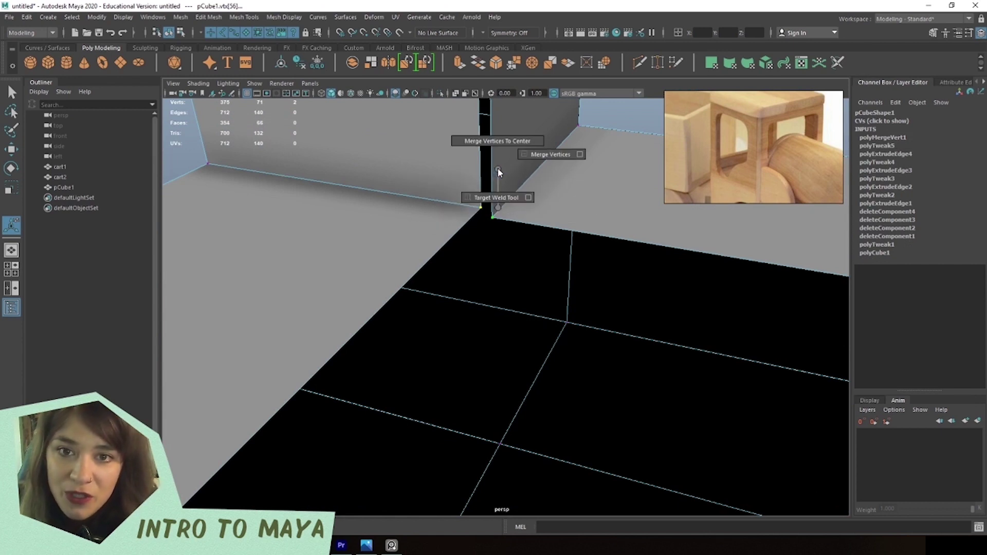
click(539, 154)
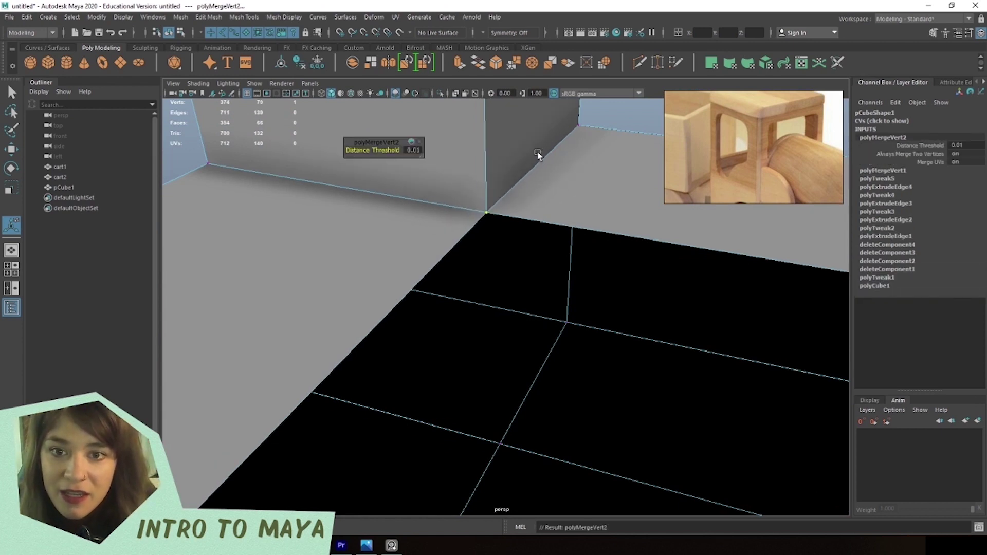
Weld two more corner vertex pairs on the frame posts.
alt+drag(538, 155, 472, 304)
alt+drag(630, 284, 464, 380)
click(464, 313)
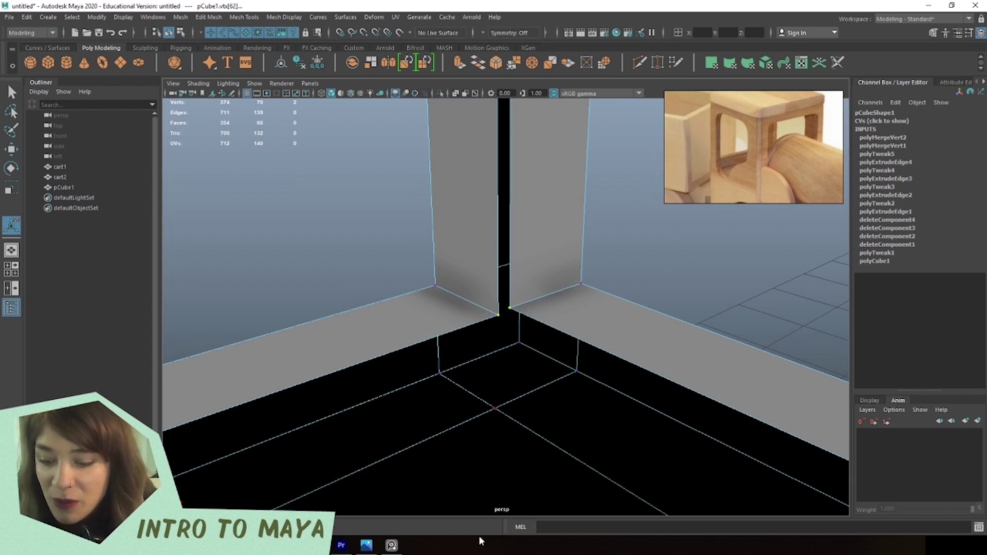
shift+right_drag(479, 412, 478, 392)
alt+drag(478, 392, 502, 299)
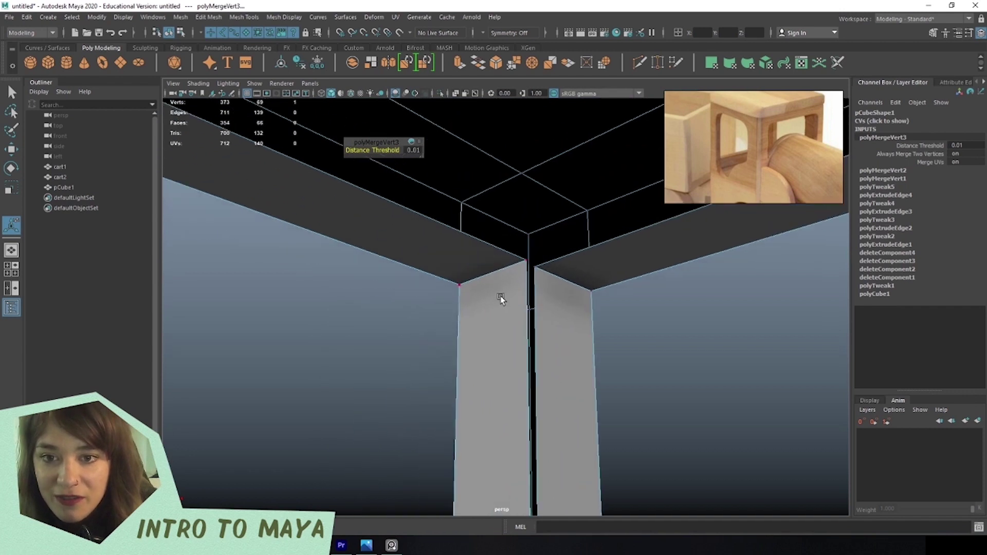
scroll(501, 300, up, 3)
click(574, 185)
shift+right_drag(602, 208, 607, 236)
alt+drag(607, 236, 556, 297)
Merge the vertex pairs where the posts meet the floor.
click(297, 391)
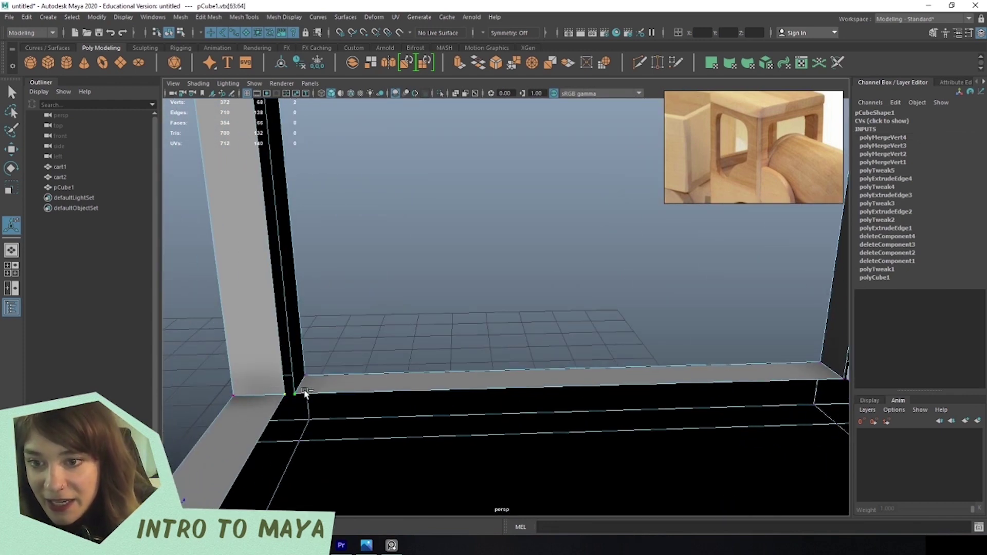
scroll(304, 391, up, 5)
alt+drag(302, 392, 350, 368)
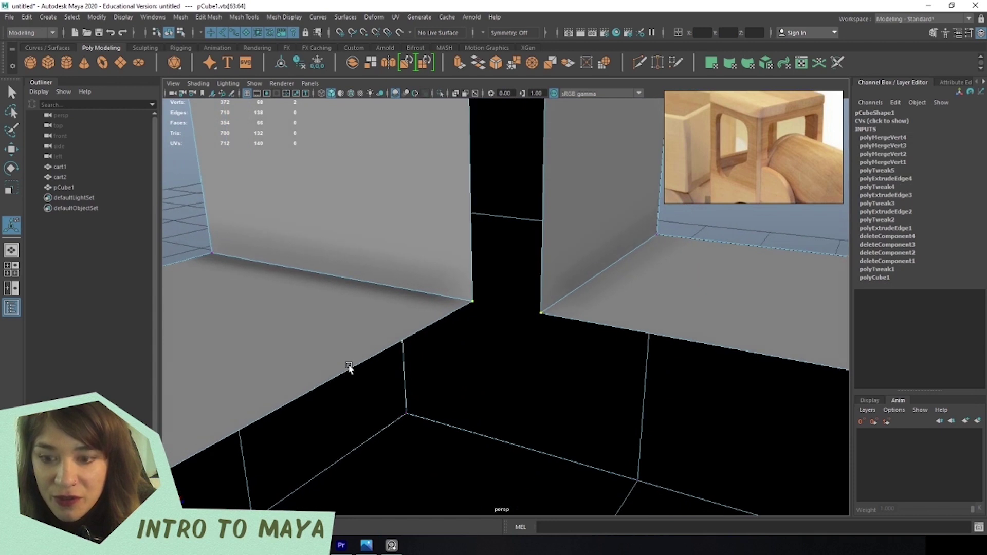
shift+right_drag(349, 369, 348, 370)
alt+drag(348, 371, 535, 280)
key(f)
alt+drag(558, 182, 463, 311)
shift+right_drag(463, 310, 518, 304)
Merge the ceiling corner vertices and repeat the merge with G on the last pair.
alt+drag(593, 314, 417, 311)
click(367, 269)
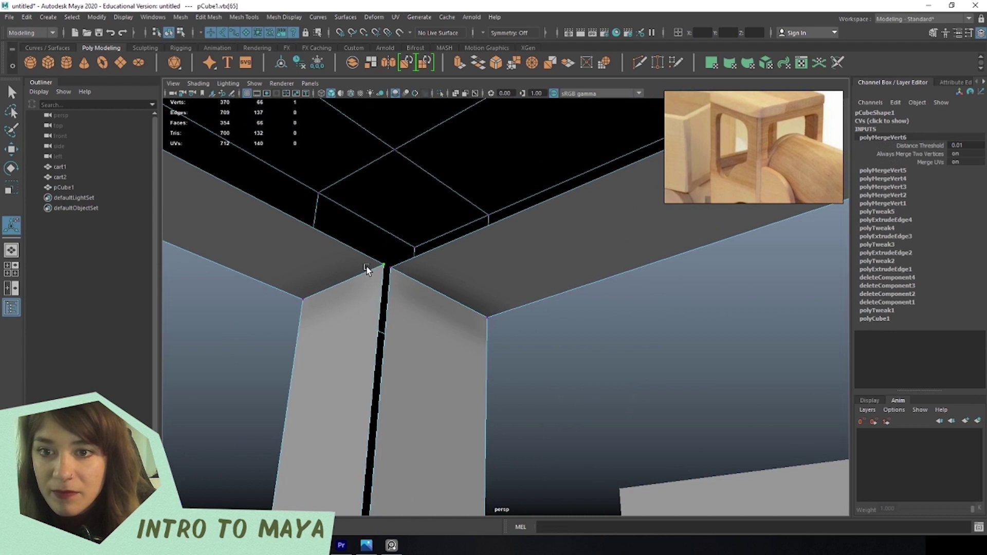
shift+right_drag(401, 277, 395, 370)
alt+drag(395, 371, 449, 331)
key(g)
Orbit around the whole frame to check the welded corners.
scroll(448, 309, down, 5)
alt+drag(489, 288, 460, 437)
scroll(407, 380, up, 5)
scroll(406, 380, down, 6)
scroll(460, 437, up, 3)
scroll(479, 434, down, 2)
alt+drag(485, 315, 356, 259)
scroll(356, 259, up, 3)
right_drag(353, 215, 345, 187)
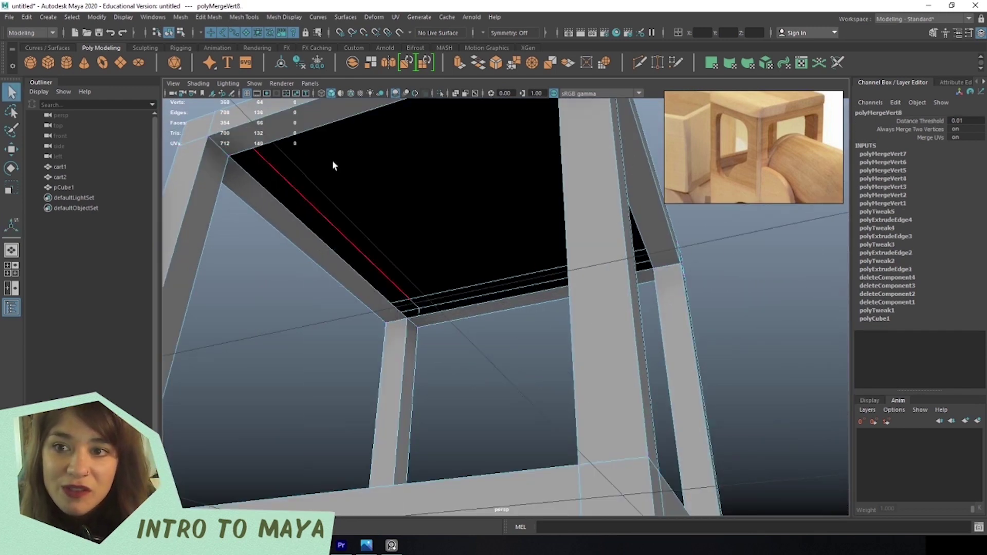
Bridge the top opening's edges to fill it with faces.
click(324, 127)
alt+drag(475, 303, 449, 216)
shift+right_drag(454, 196, 449, 319)
alt+drag(449, 320, 494, 348)
scroll(493, 339, up, 4)
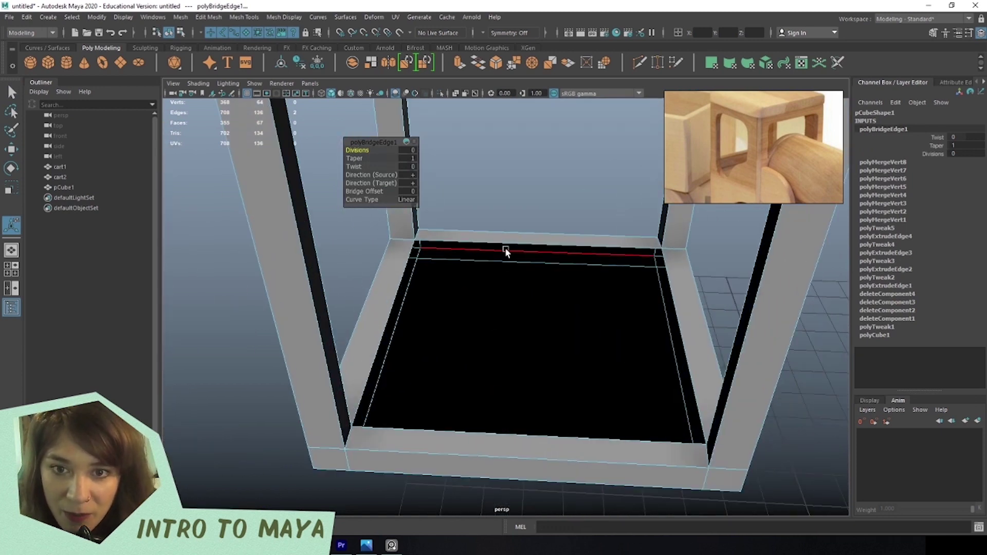
Bridge the two opposite bottom edges with G, then return to Object Mode with nothing selected.
click(506, 245)
click(422, 429)
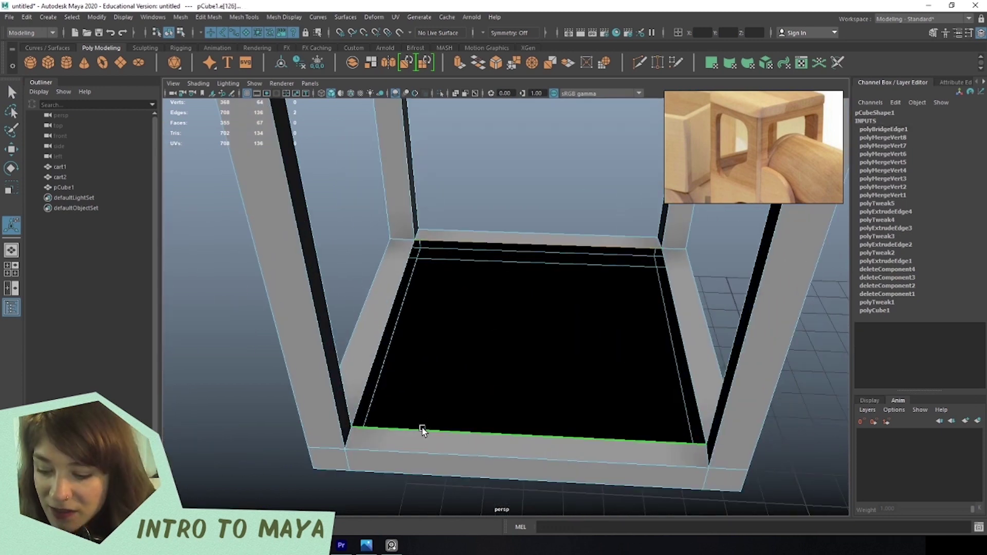
key(g)
right_drag(489, 265, 552, 187)
click(552, 187)
scroll(564, 307, down, 3)
alt+drag(552, 186, 524, 280)
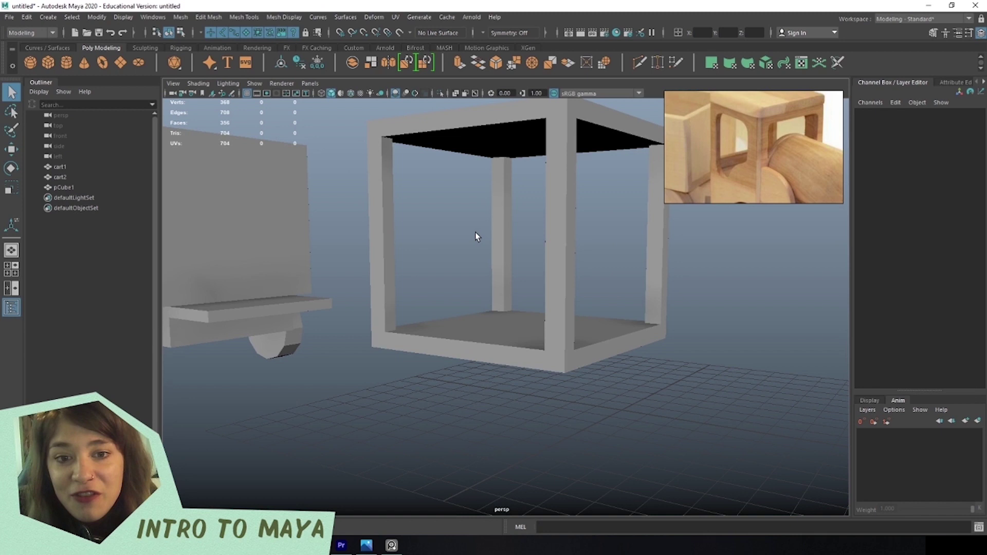
Select pCube1 from a high angle and switch to face component mode.
alt+drag(472, 258, 462, 289)
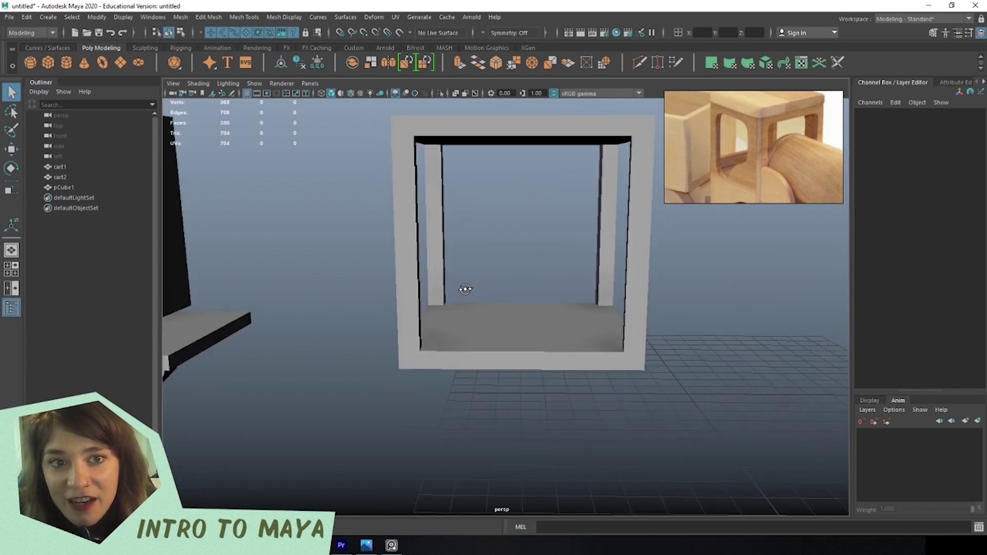
scroll(753, 158, down, 3)
scroll(751, 137, up, 2)
scroll(751, 138, up, 2)
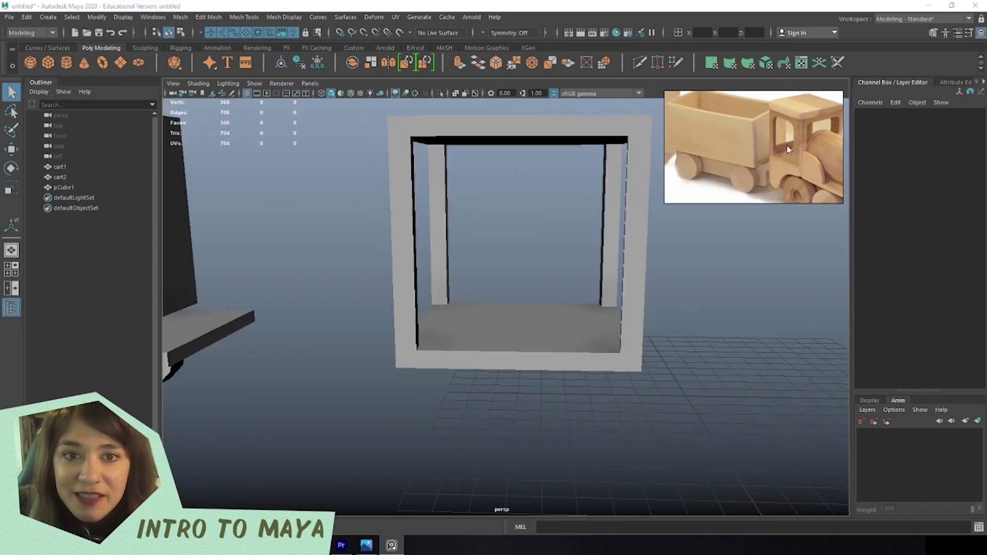
alt+drag(456, 273, 507, 218)
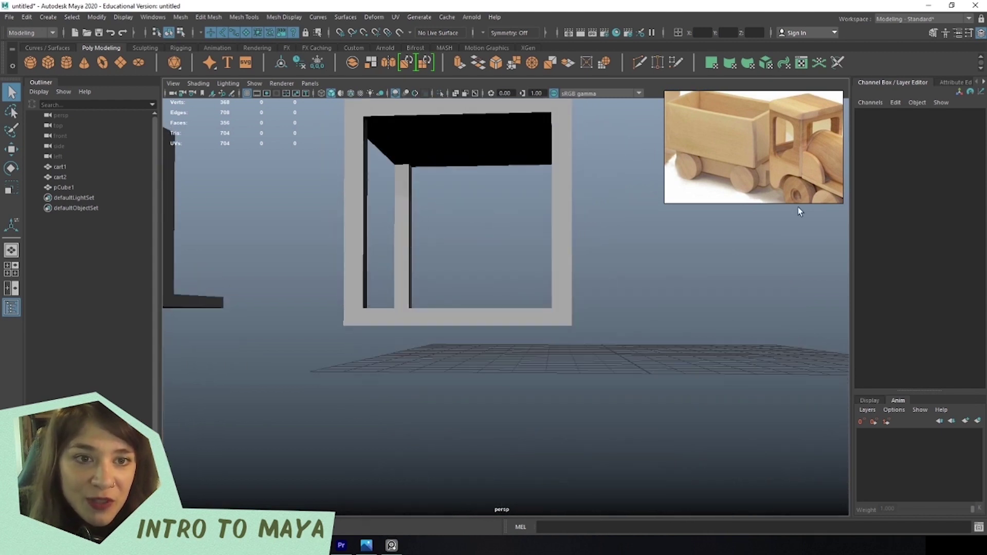
alt+drag(463, 247, 419, 309)
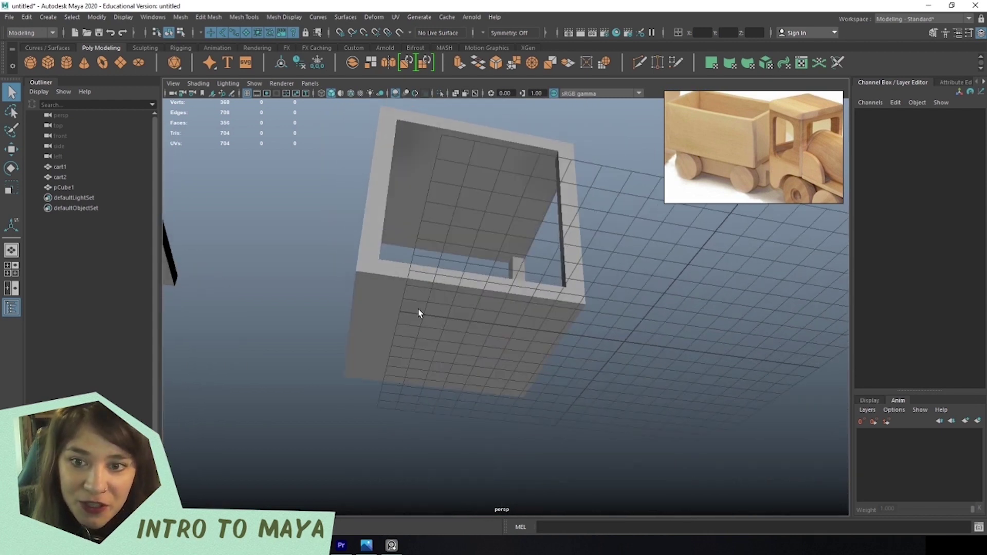
click(417, 304)
right_click(379, 209)
click(378, 238)
Grow a selection from the centre underside face to the nine-face block, ready for Move.
click(425, 331)
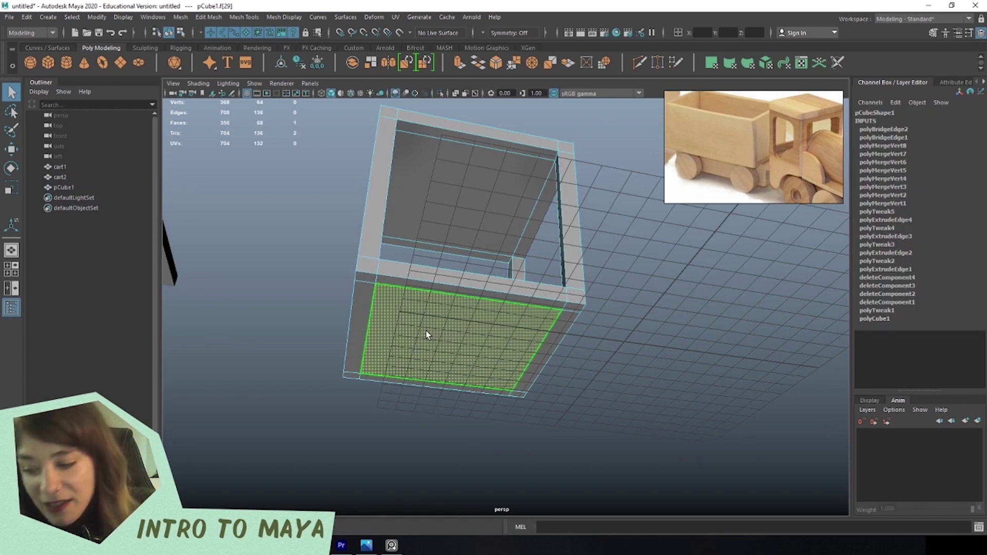
key(shift+period)
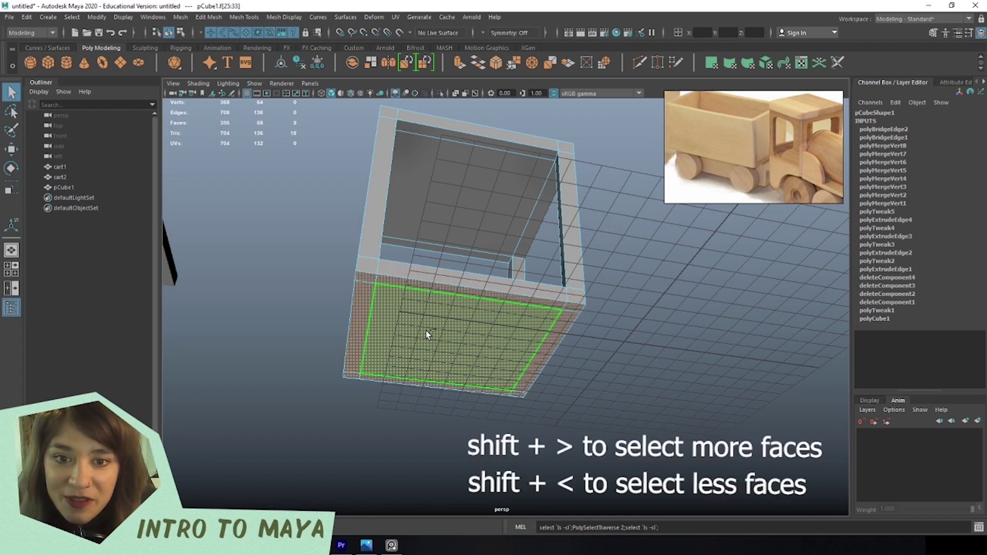
key(shift+comma)
key(shift+period)
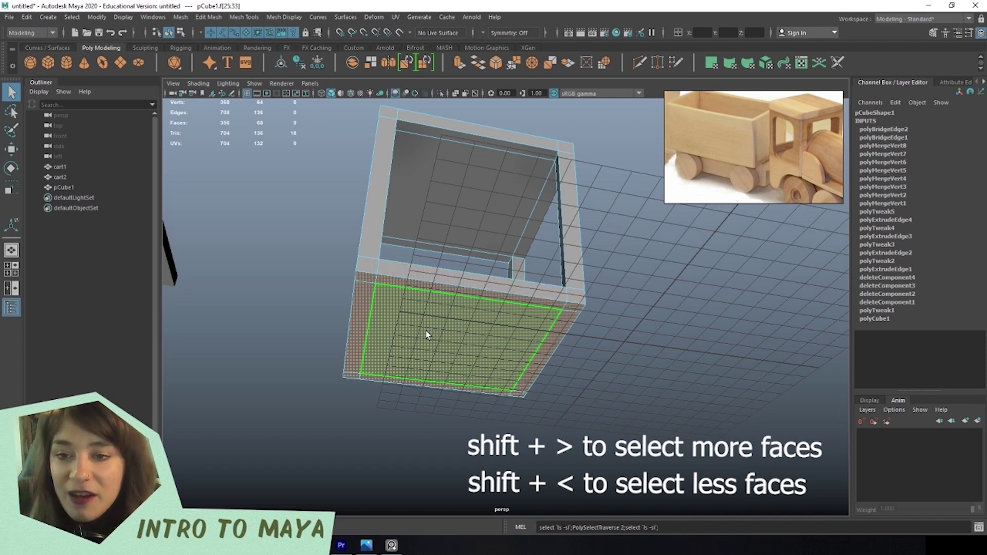
key(shift+comma)
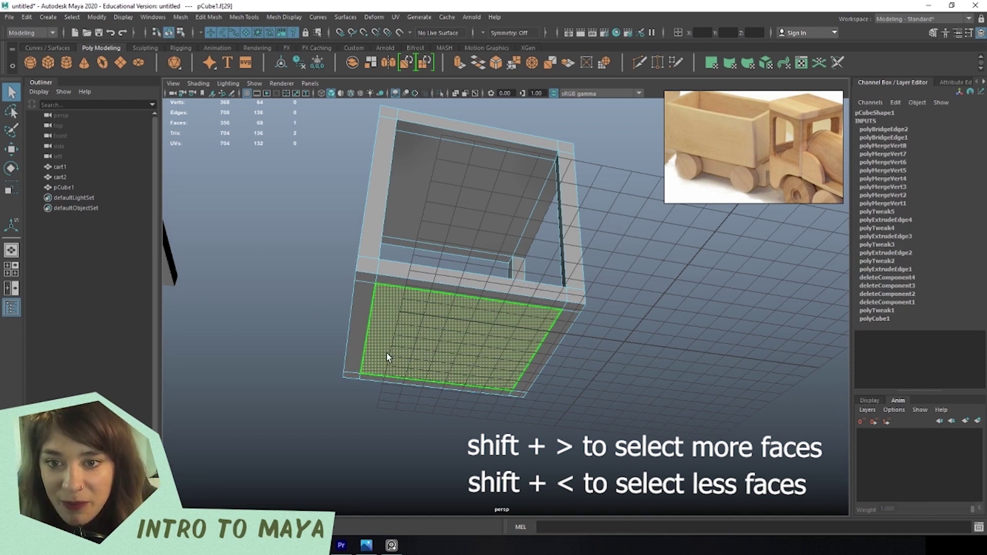
key(shift+period)
alt+drag(411, 325, 430, 374)
key(w)
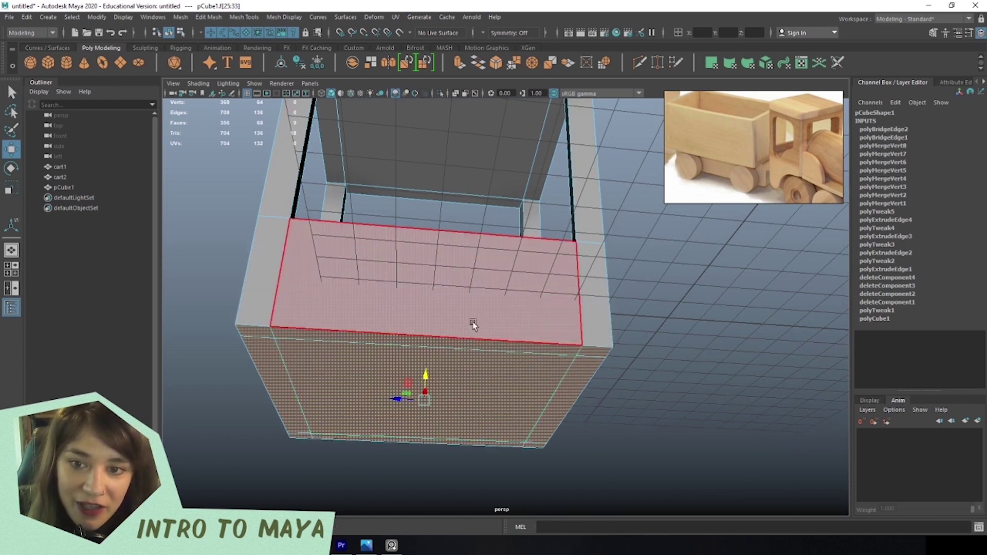
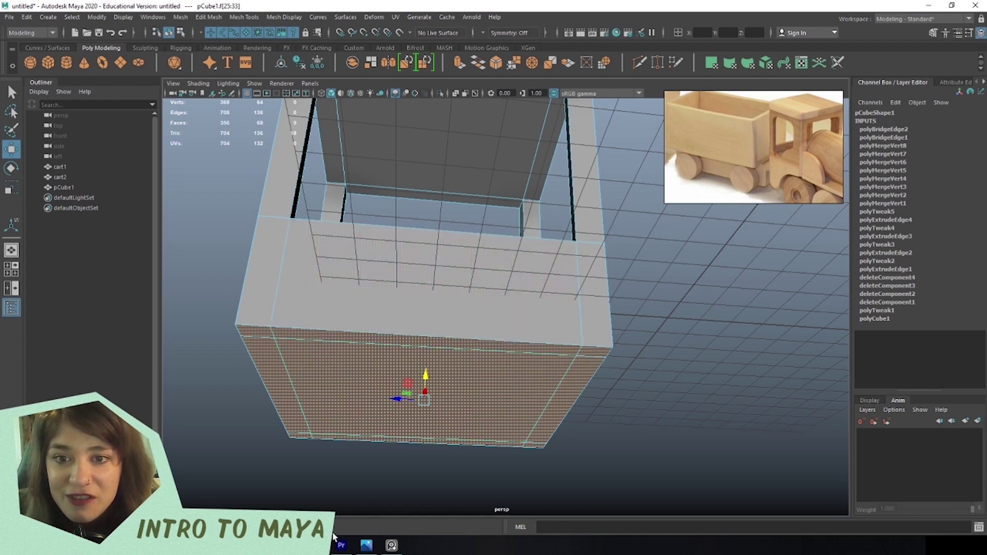
Insert a vertical edge loop down the middle of the cart box's front wall.
mouse_move(318, 395)
alt+mouse_down()
mouse_move(348, 393)
mouse_move(322, 400)
mouse_move(338, 396)
alt+mouse_up()
right_drag(336, 304, 350, 248)
click(350, 248)
alt+drag(350, 248, 663, 296)
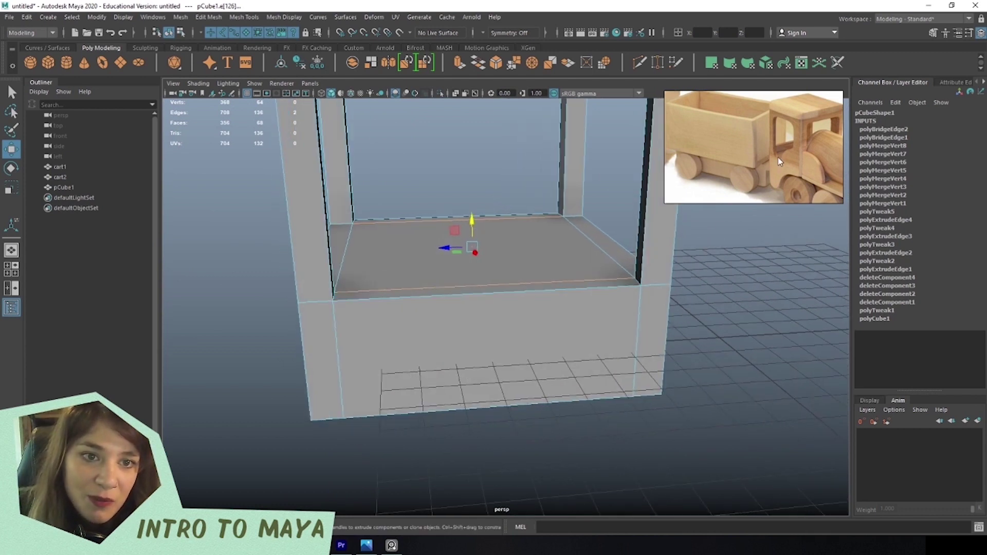
click(406, 311)
shift+right_drag(405, 310, 405, 385)
click(441, 297)
alt+drag(430, 344, 424, 305)
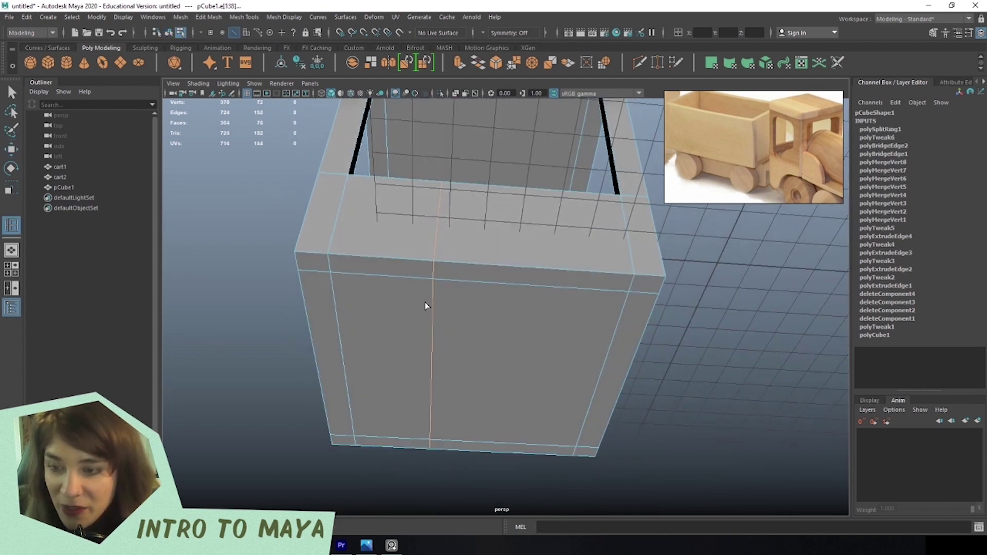
Select the front-left wall, side strip and bottom faces and extrude them downward.
key(q)
right_click(394, 306)
click(391, 291)
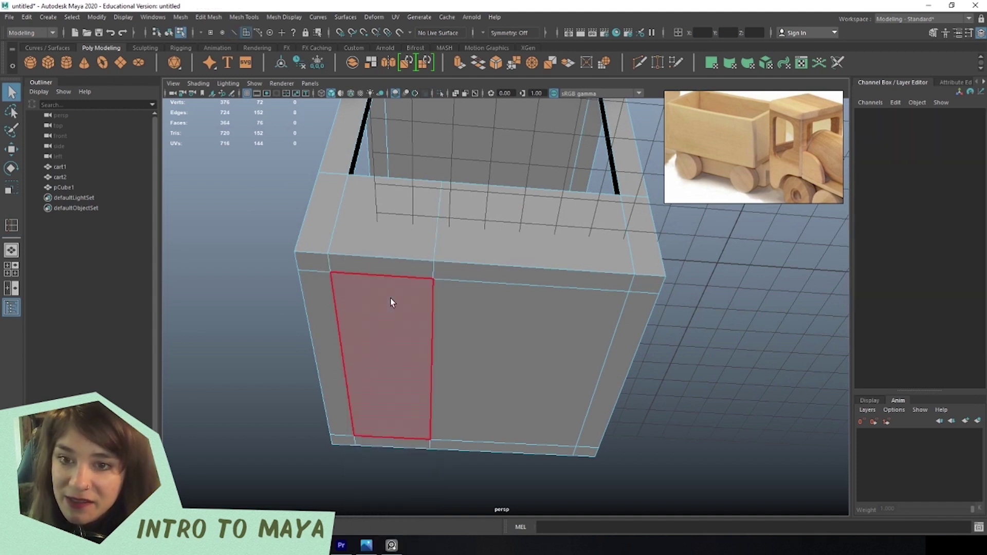
click(375, 329)
shift+click(332, 296)
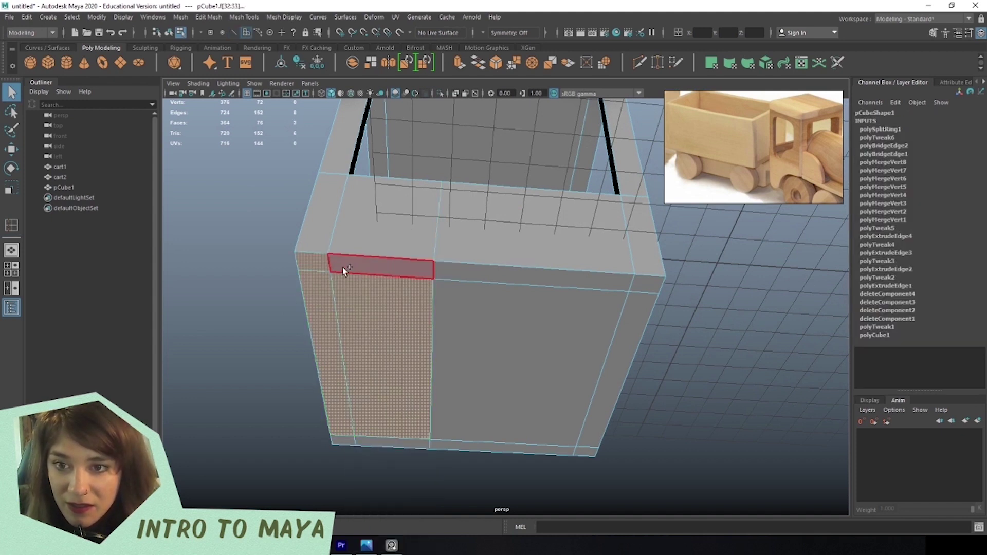
shift+click(373, 441)
alt+drag(395, 374, 419, 338)
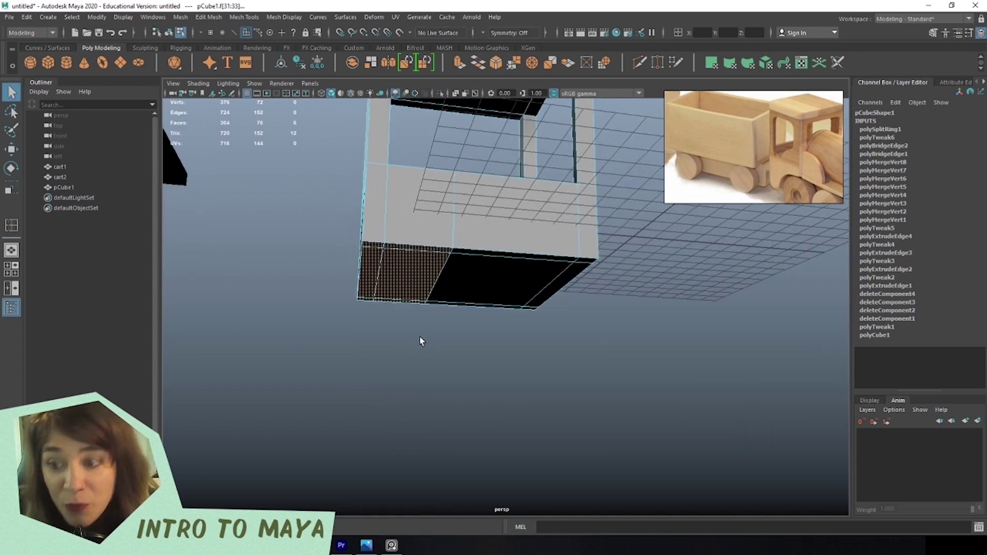
key(ctrl+e)
drag(406, 253, 485, 235)
Raise the new block's bottom vertices along Y to adjust its height.
scroll(505, 315, up, 2)
right_drag(484, 235, 376, 221)
drag(240, 288, 717, 245)
alt+drag(383, 280, 378, 283)
drag(452, 249, 453, 216)
drag(240, 410, 477, 295)
drag(373, 334, 397, 346)
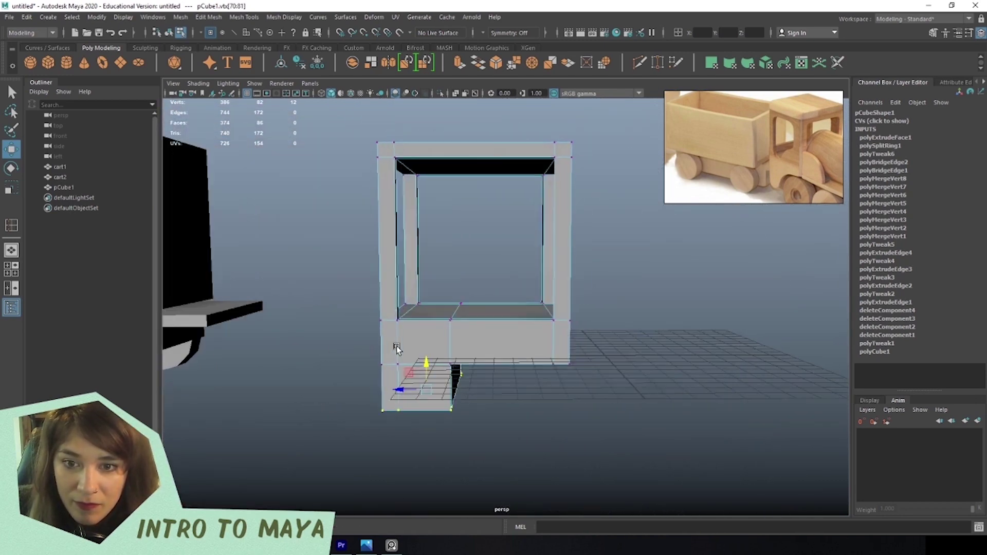
Select the vertical edges of all four pillars and preview a 2-segment Connect across them.
scroll(348, 319, up, 5)
alt+drag(348, 320, 436, 389)
click(543, 391)
scroll(566, 403, up, 3)
scroll(566, 403, down, 5)
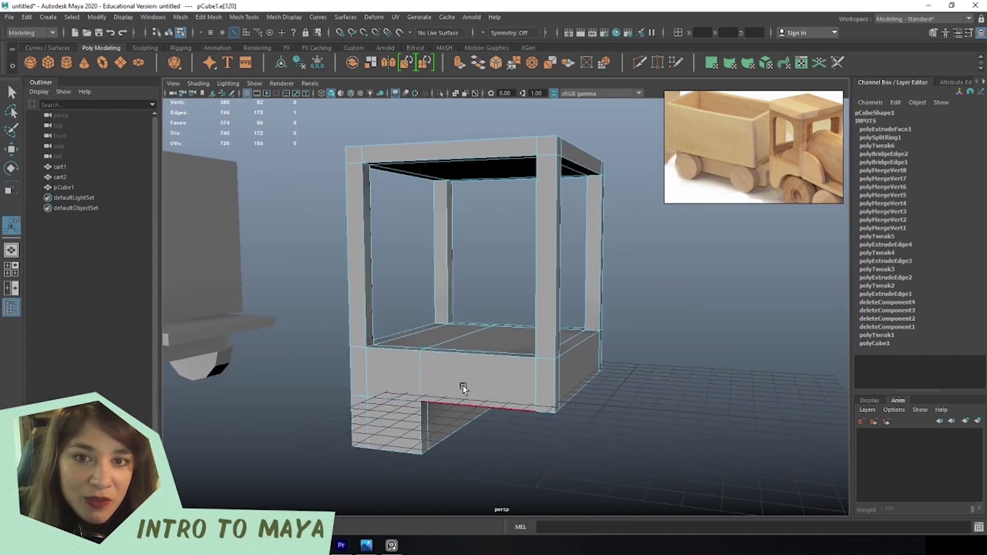
alt+drag(446, 372, 480, 359)
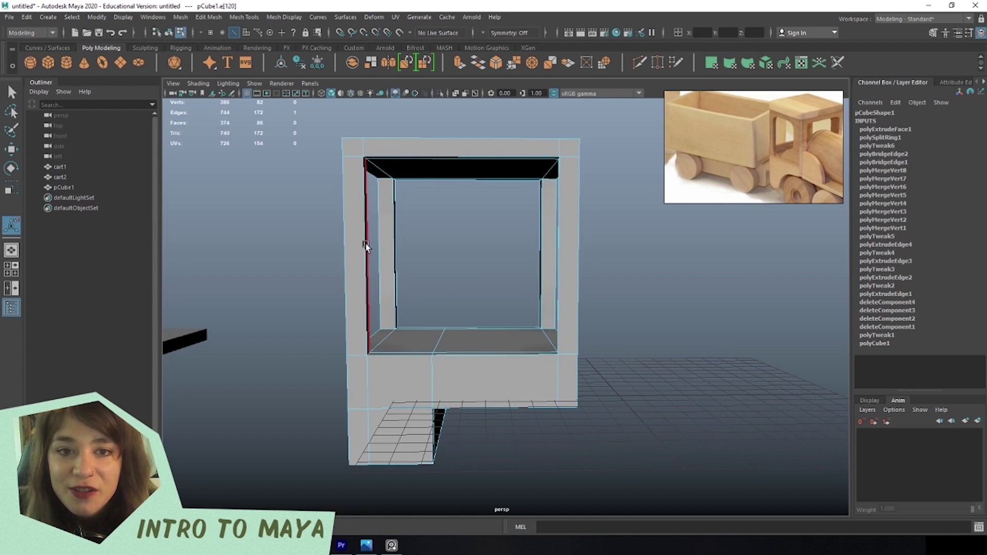
mouse_move(343, 236)
alt+mouse_down()
mouse_move(369, 260)
mouse_move(353, 260)
mouse_move(642, 256)
mouse_move(609, 229)
alt+mouse_up()
right_click(386, 240)
alt+drag(442, 324, 569, 289)
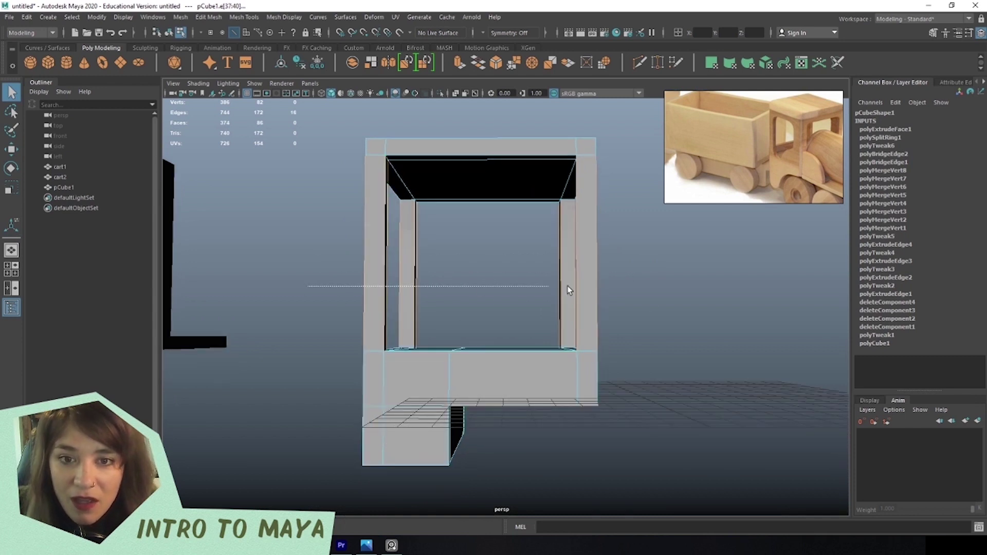
shift+right_drag(586, 209, 607, 386)
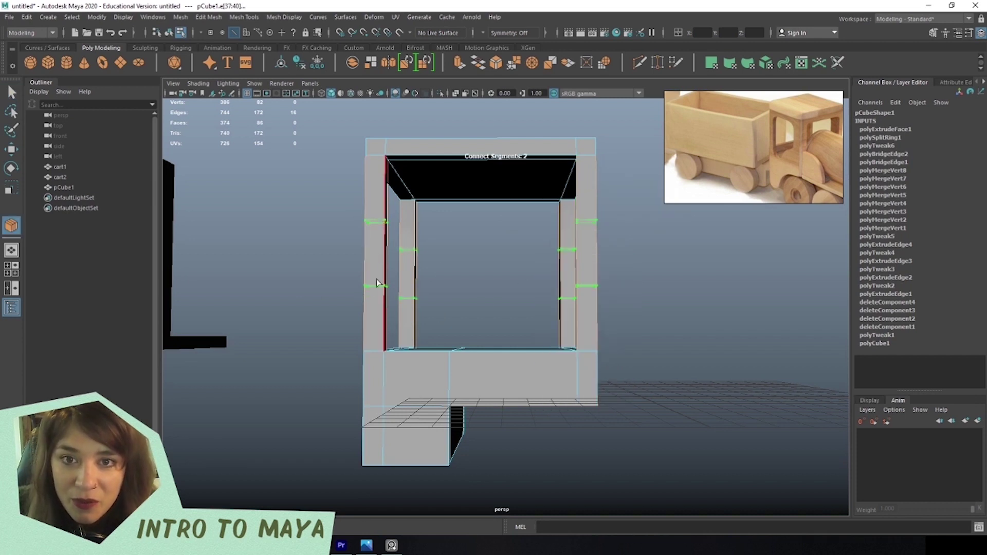
Commit the pillar cuts, then connect the roof's top edges with two new divisions.
alt+drag(476, 307, 469, 315)
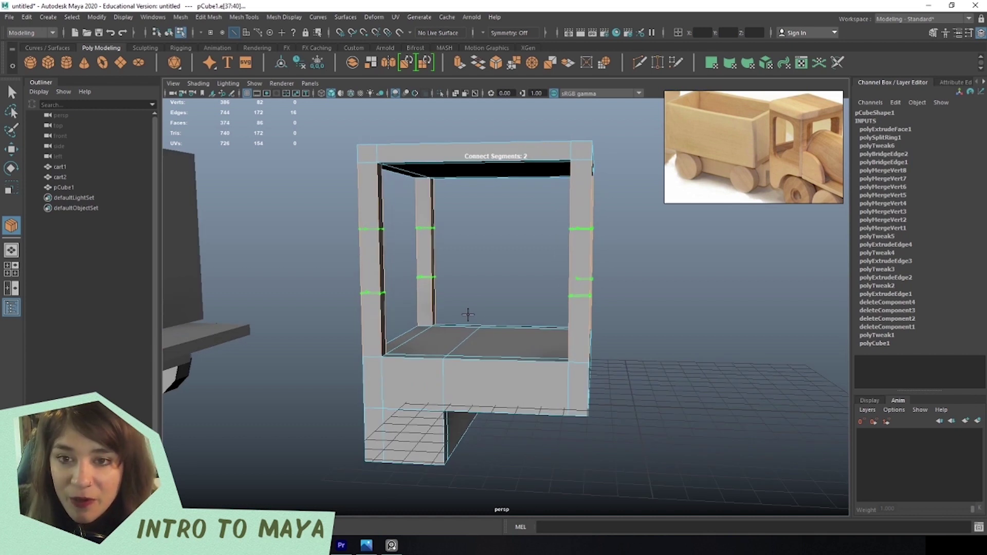
key(q)
alt+drag(463, 256, 514, 221)
drag(471, 137, 495, 212)
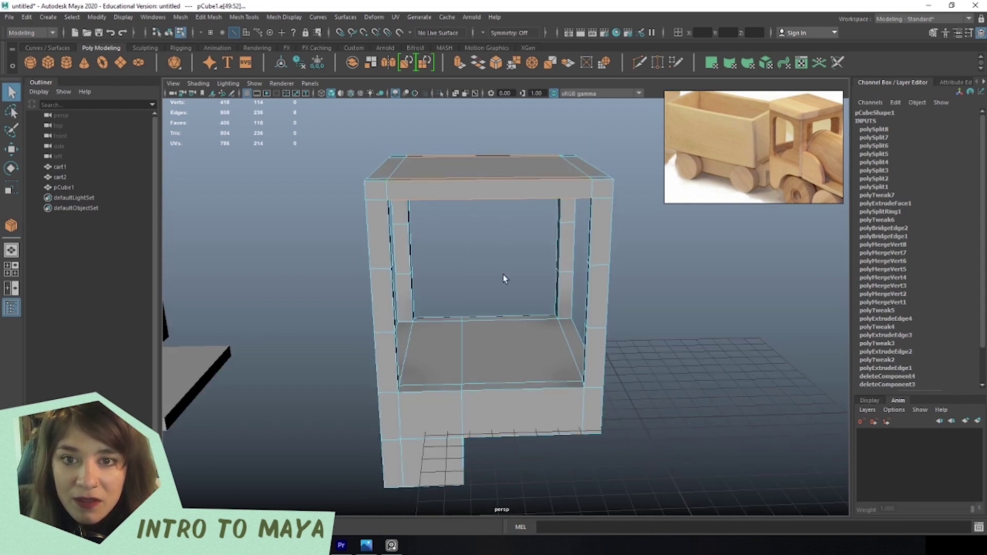
drag(489, 126, 506, 270)
shift+right_drag(536, 183, 541, 365)
key(Return)
Connect the floor edges with a single division, redoing it with 1 segment.
drag(511, 271, 506, 476)
shift+right_drag(517, 335, 526, 483)
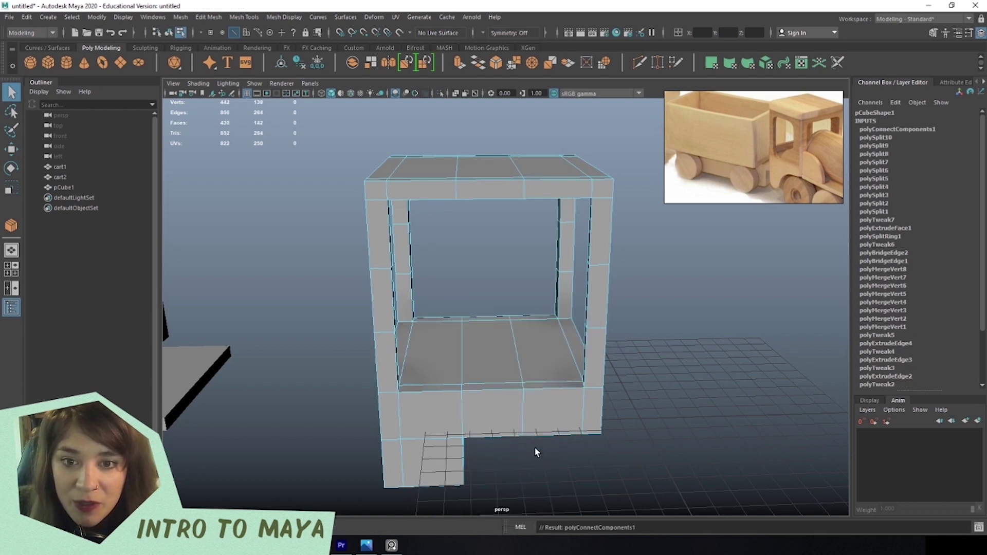
alt+drag(526, 407, 539, 323)
key(ctrl+z)
shift+right_drag(539, 323, 555, 494)
ctrl+middle_drag(523, 320, 494, 324)
alt+drag(522, 390, 499, 295)
key(q)
Move the top-left inner corner edge down and inward to angle that corner.
alt+middle_drag(498, 295, 500, 318)
alt+drag(500, 318, 377, 207)
right_click(503, 221)
click(459, 218)
scroll(425, 235, up, 5)
alt+drag(426, 236, 302, 330)
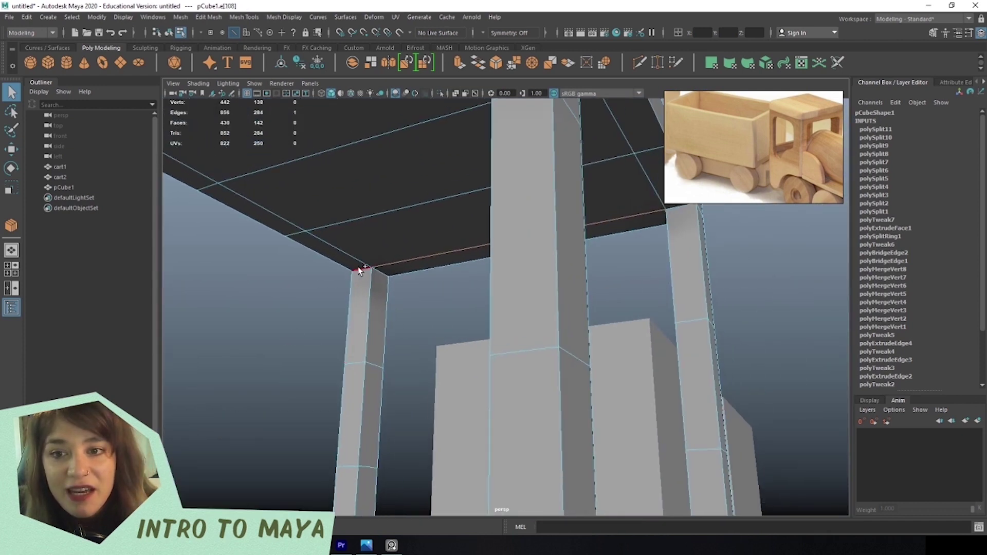
alt+drag(650, 227, 540, 271)
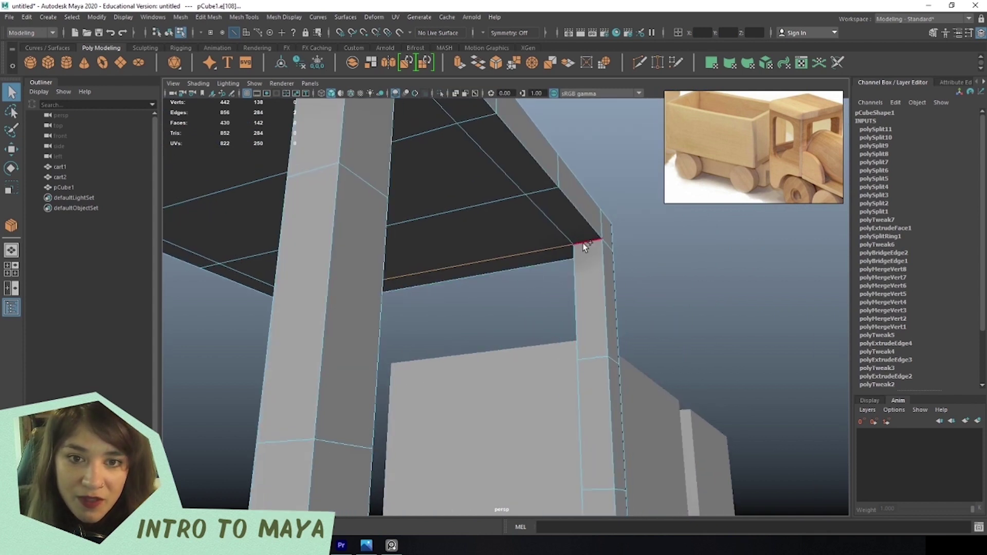
scroll(586, 246, down, 5)
alt+drag(586, 246, 461, 275)
key(w)
alt+drag(525, 288, 458, 294)
drag(359, 173, 382, 190)
Bevel three more inner top corner edges into diagonals with Ctrl+B.
scroll(383, 188, down, 5)
alt+drag(432, 237, 437, 297)
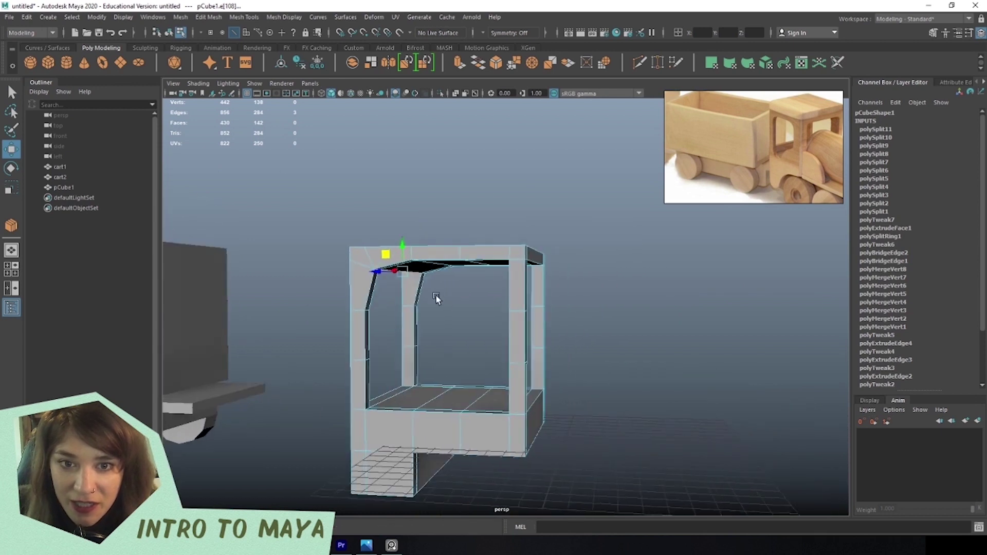
scroll(519, 274, up, 5)
scroll(520, 273, down, 3)
mouse_move(523, 261)
alt+mouse_down()
mouse_move(500, 280)
mouse_move(535, 248)
alt+mouse_up()
click(536, 248)
shift+click(498, 282)
alt+drag(494, 283, 496, 239)
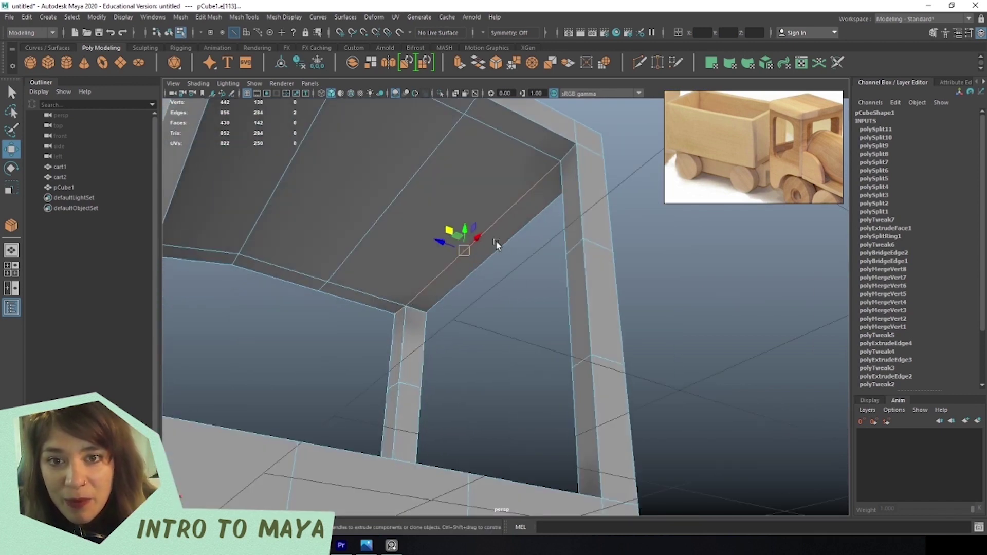
shift+click(564, 153)
alt+drag(564, 153, 476, 293)
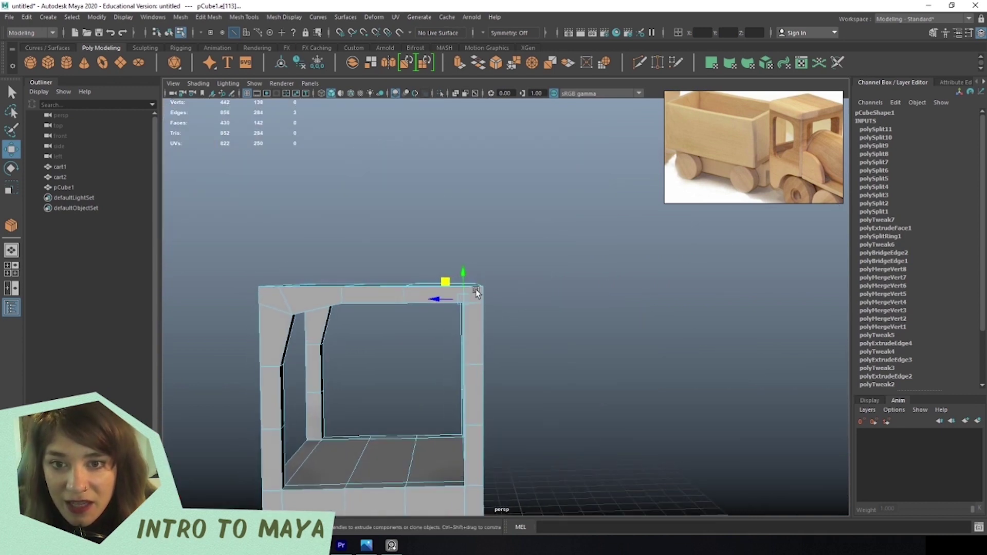
key(ctrl+b)
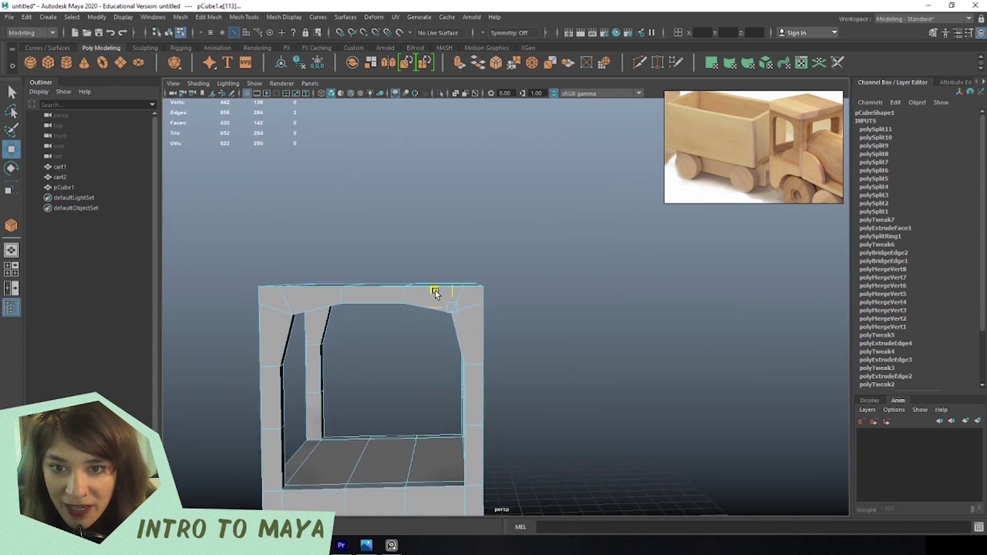
alt+drag(438, 298, 436, 342)
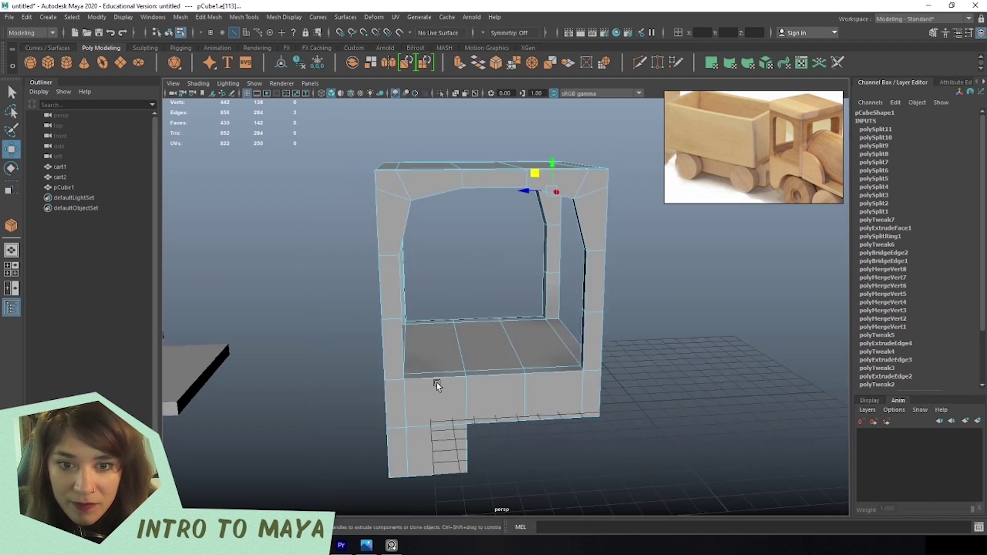
alt+drag(437, 397, 452, 355)
Move the floor corner edges inward and up to angle the lower window corners.
scroll(436, 362, up, 5)
click(406, 375)
click(463, 260)
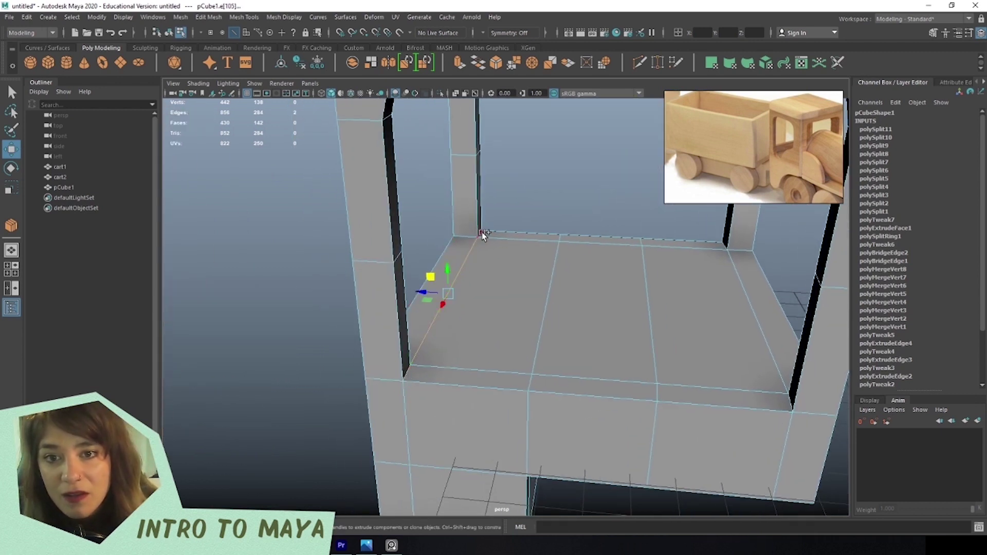
drag(427, 305, 461, 301)
scroll(543, 322, down, 5)
scroll(522, 319, up, 2)
scroll(523, 319, down, 2)
scroll(475, 331, up, 2)
scroll(423, 301, up, 2)
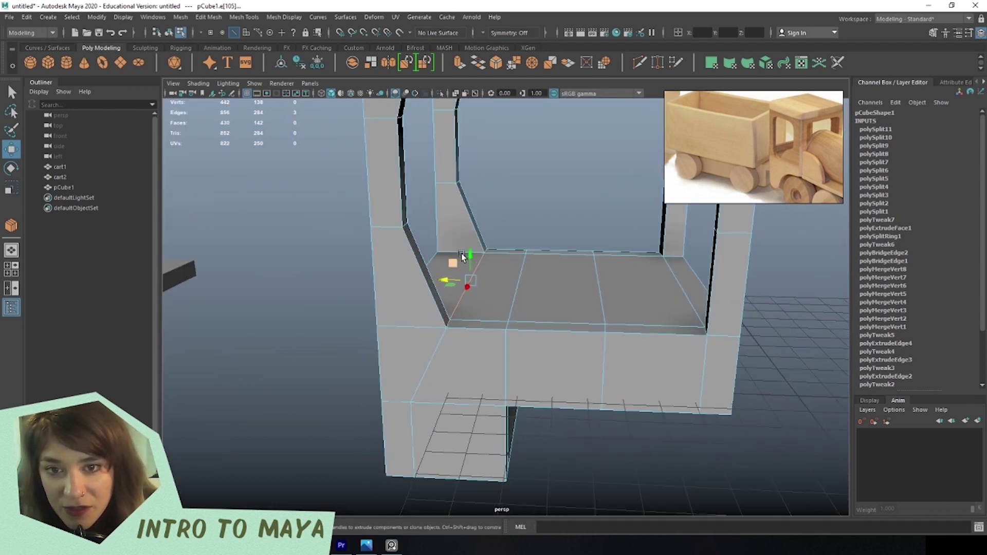
mouse_move(466, 258)
mouse_down()
mouse_move(467, 222)
mouse_move(464, 271)
mouse_up()
scroll(566, 334, up, 3)
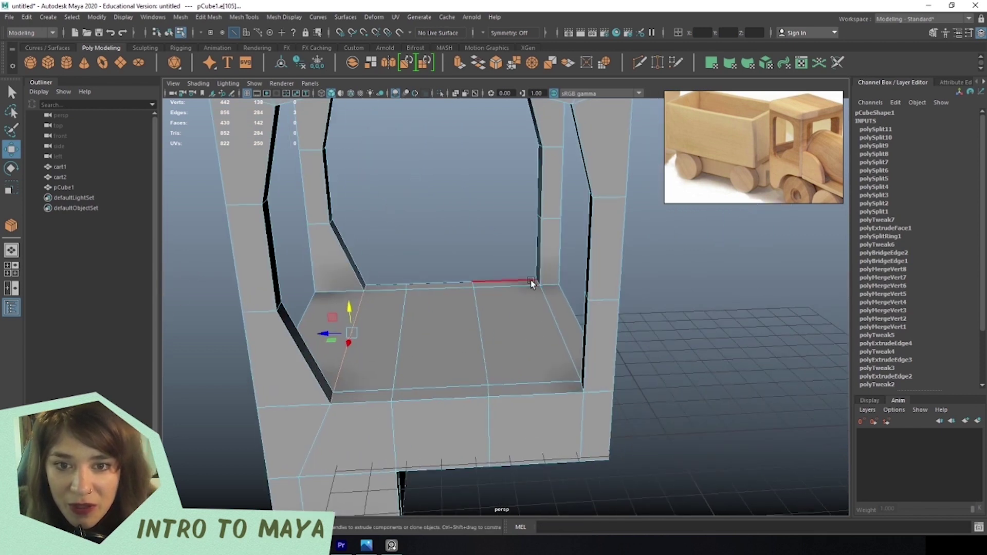
Check the corner post, then return to Object Mode and select the cab mesh pCube1.
alt+drag(536, 282, 568, 350)
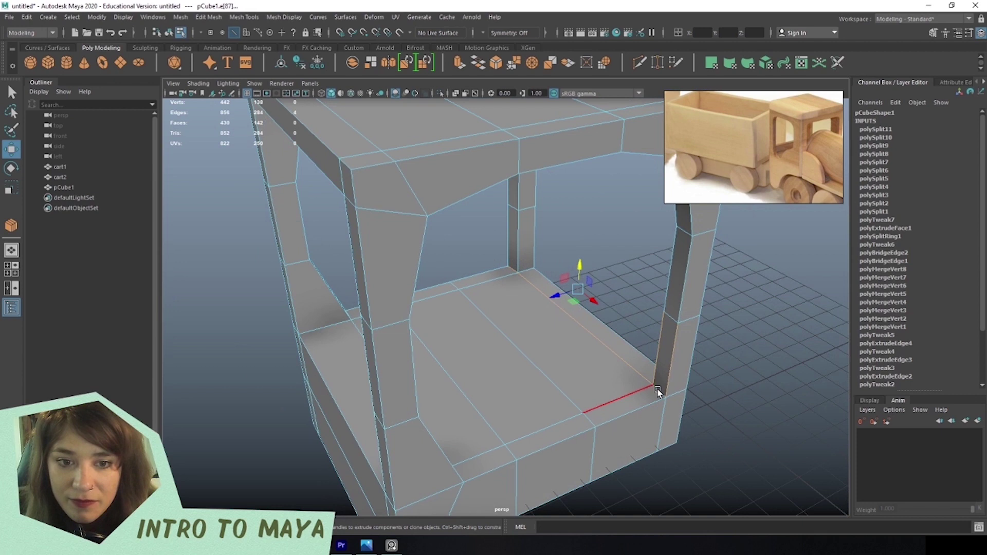
click(658, 391)
alt+drag(659, 393, 711, 448)
scroll(712, 447, up, 3)
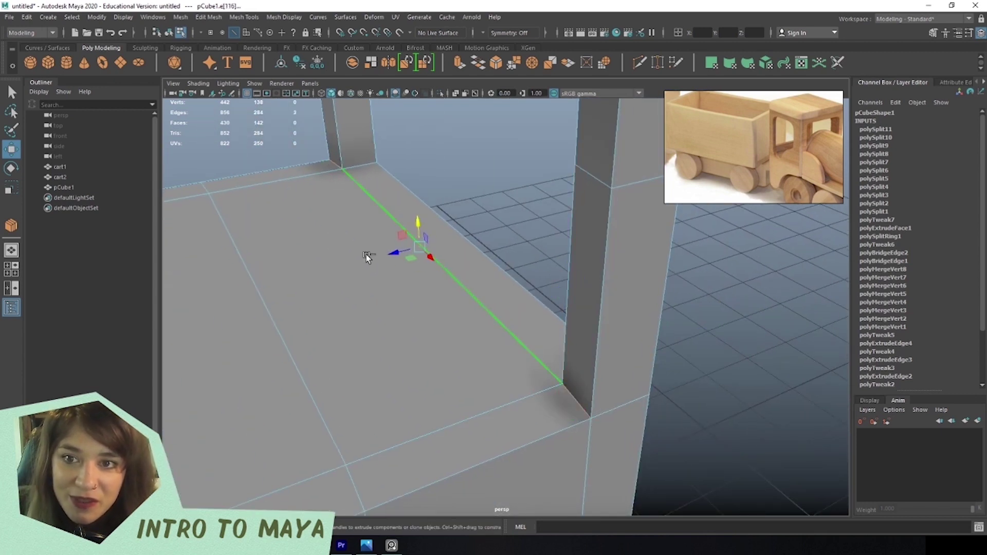
alt+drag(396, 252, 316, 283)
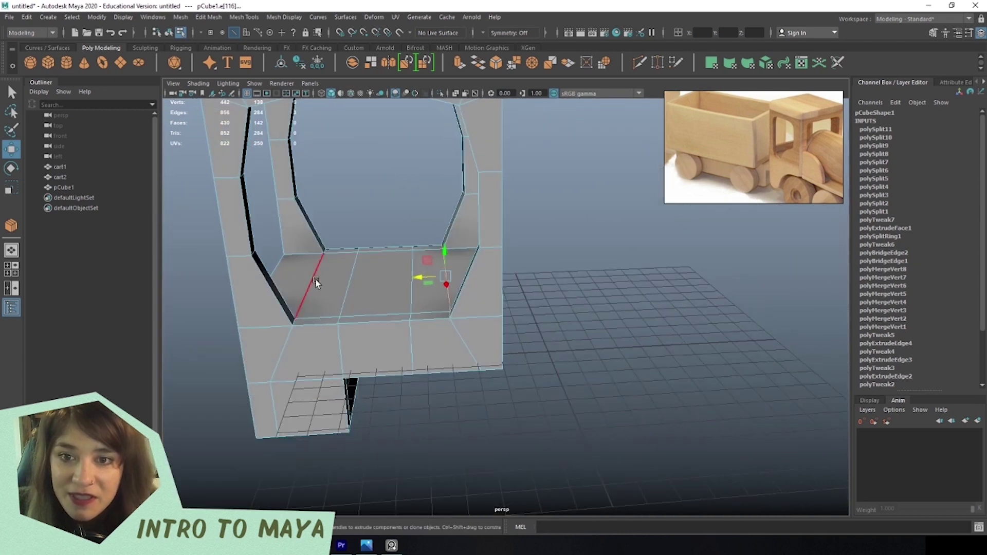
scroll(412, 281, down, 5)
alt+drag(439, 285, 399, 271)
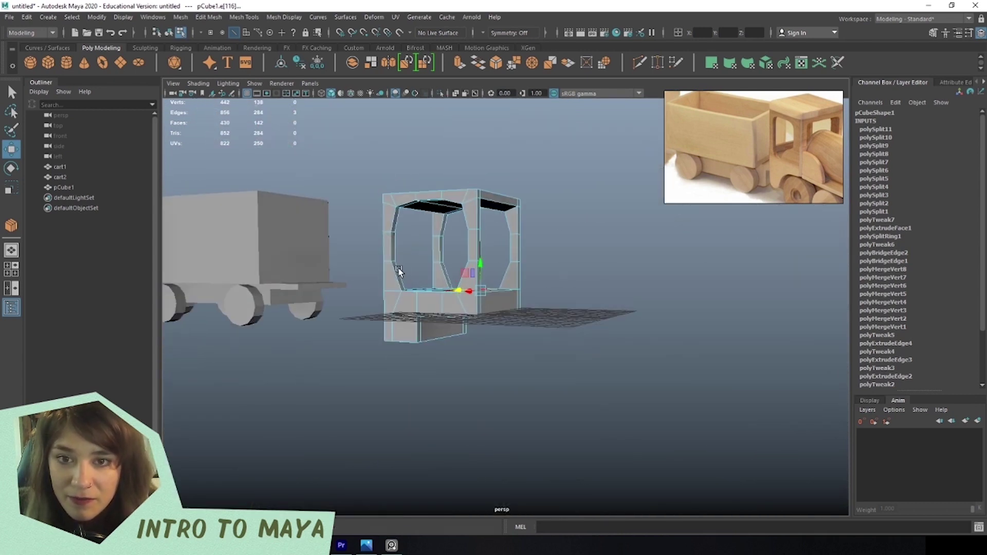
right_drag(419, 200, 465, 186)
click(548, 417)
alt+drag(548, 416, 575, 438)
click(409, 207)
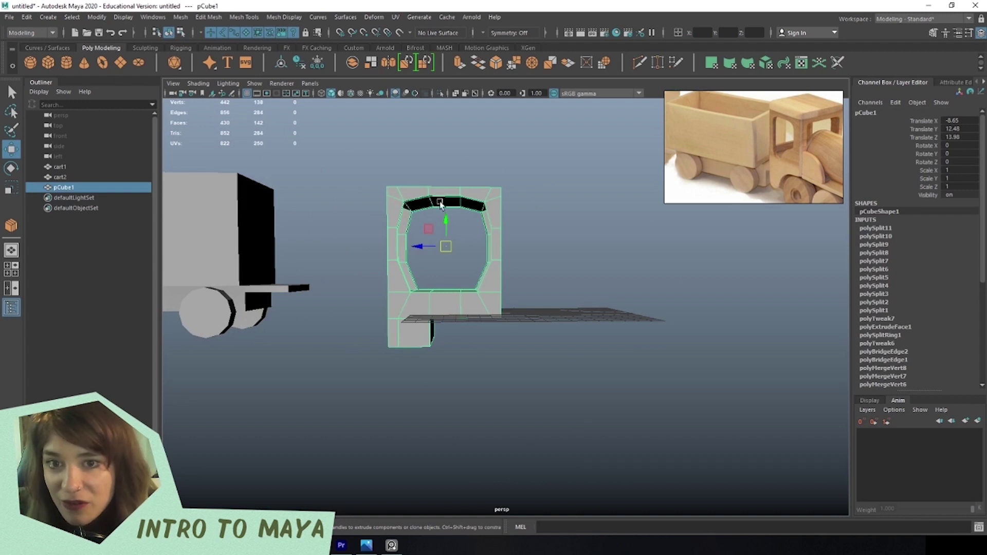
Raise the cab and set its X position to 0.
drag(444, 218, 445, 163)
alt+drag(444, 163, 352, 346)
click(435, 335)
click(485, 253)
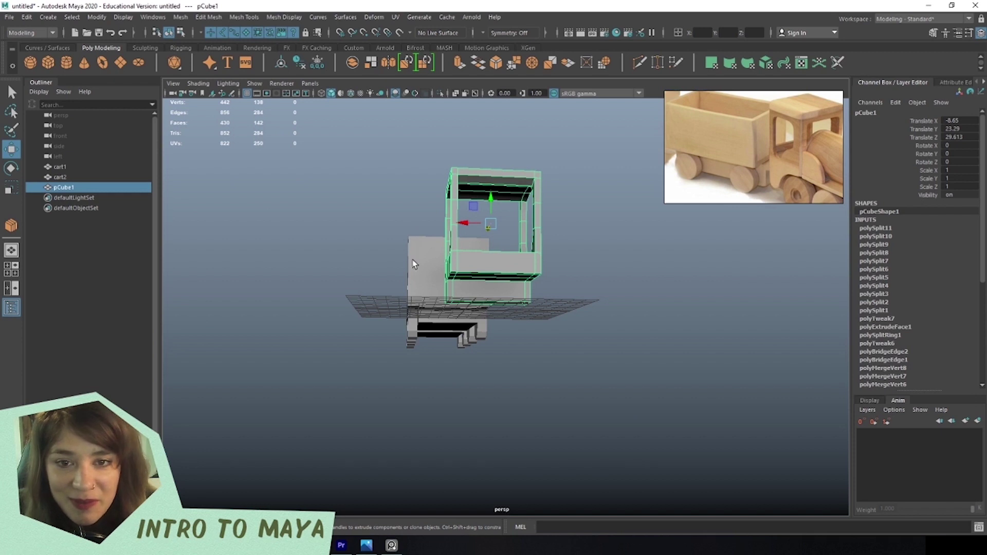
drag(464, 224, 435, 222)
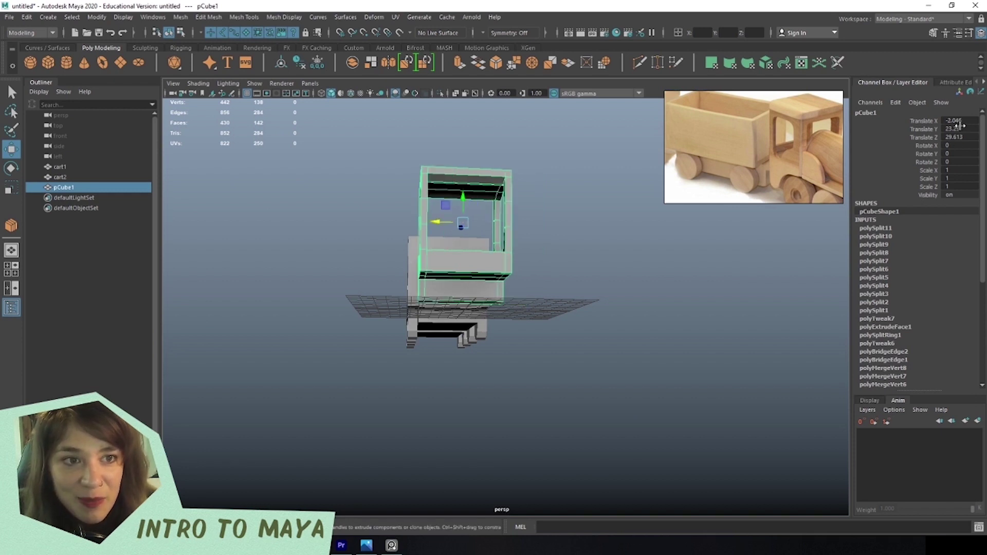
text(0)
key(Return)
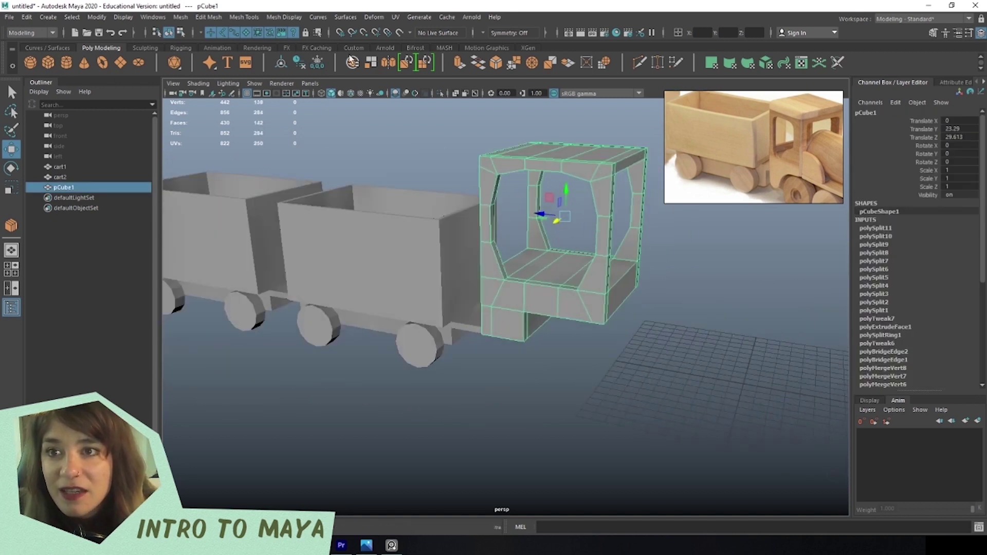
Delete the cab's construction history and tumble around to inspect it.
click(298, 63)
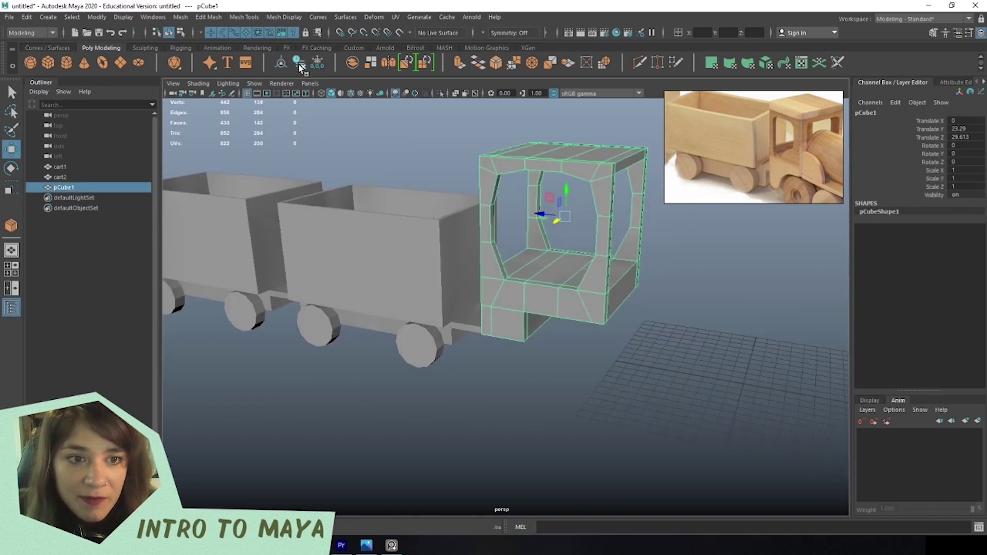
alt+drag(646, 353, 569, 329)
scroll(569, 330, up, 10)
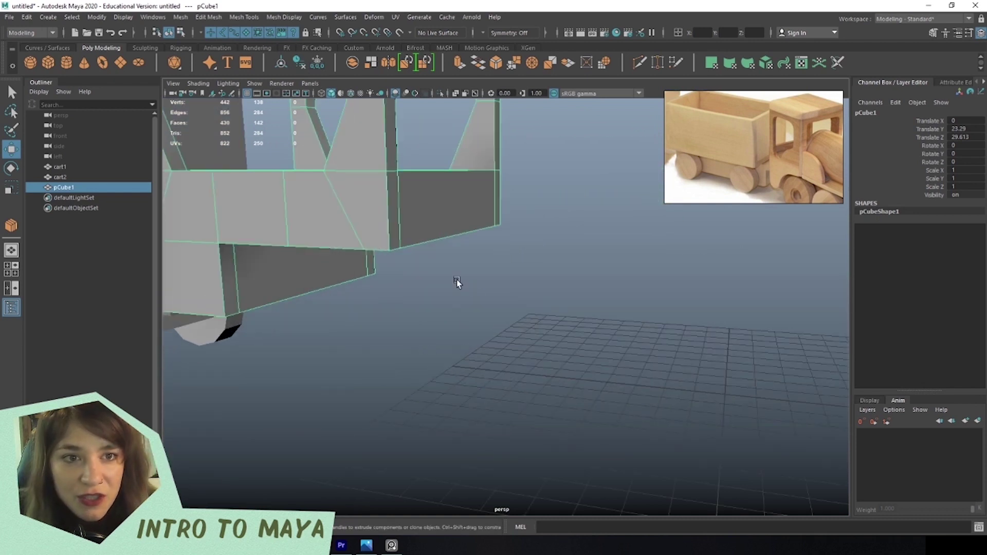
scroll(792, 167, down, 4)
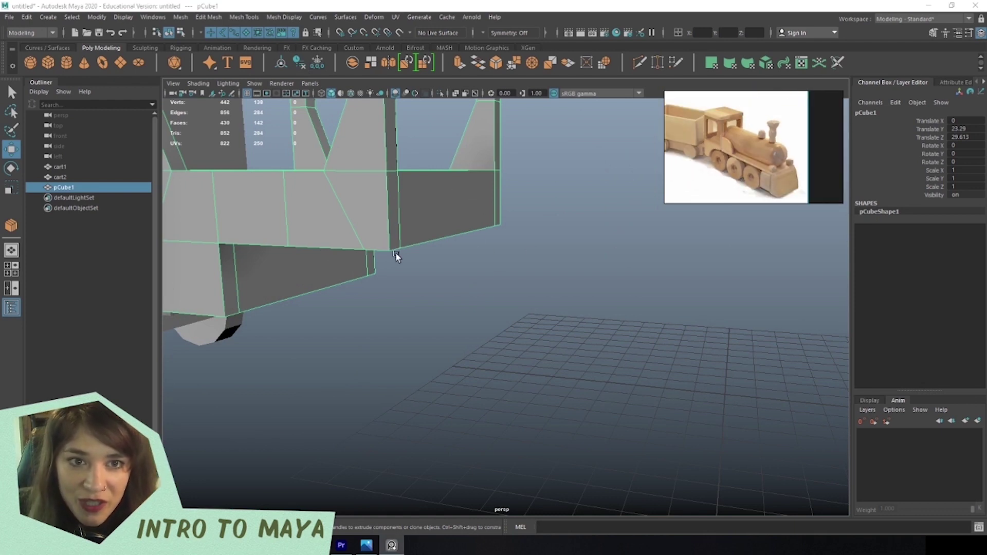
Extrude the cab's three lower front faces far forward into a flat platform.
scroll(397, 257, down, 5)
alt+drag(399, 248, 498, 361)
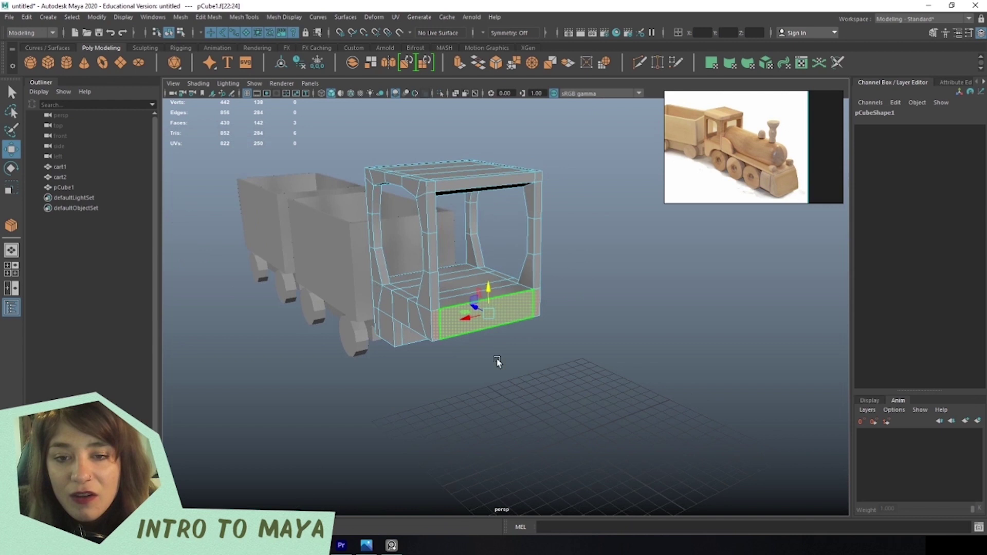
scroll(498, 362, up, 6)
scroll(434, 353, down, 5)
scroll(531, 310, up, 2)
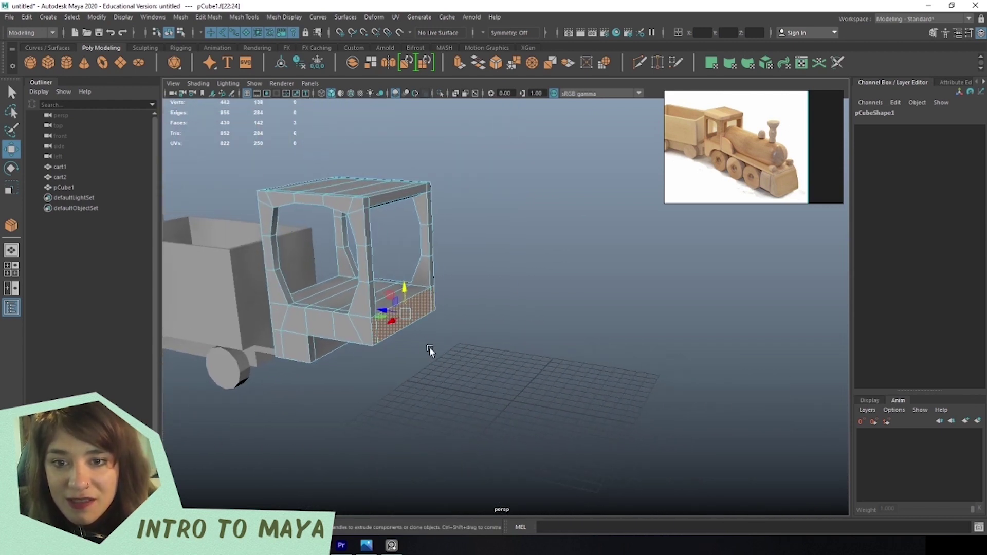
drag(393, 314, 465, 359)
scroll(436, 360, up, 3)
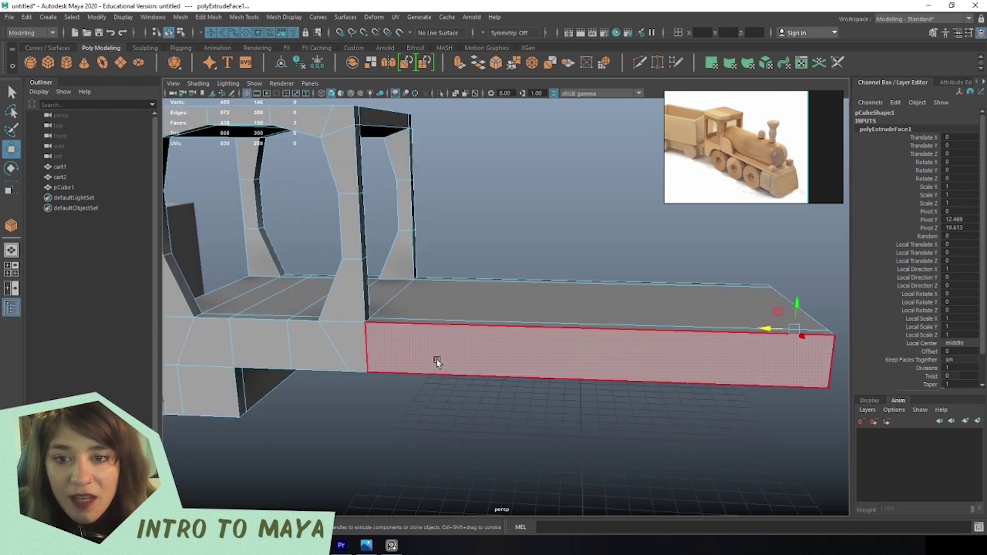
Insert an edge loop across the platform with the Insert Edge Loop Tool.
alt+drag(381, 383, 454, 341)
right_drag(454, 341, 463, 234)
click(463, 329)
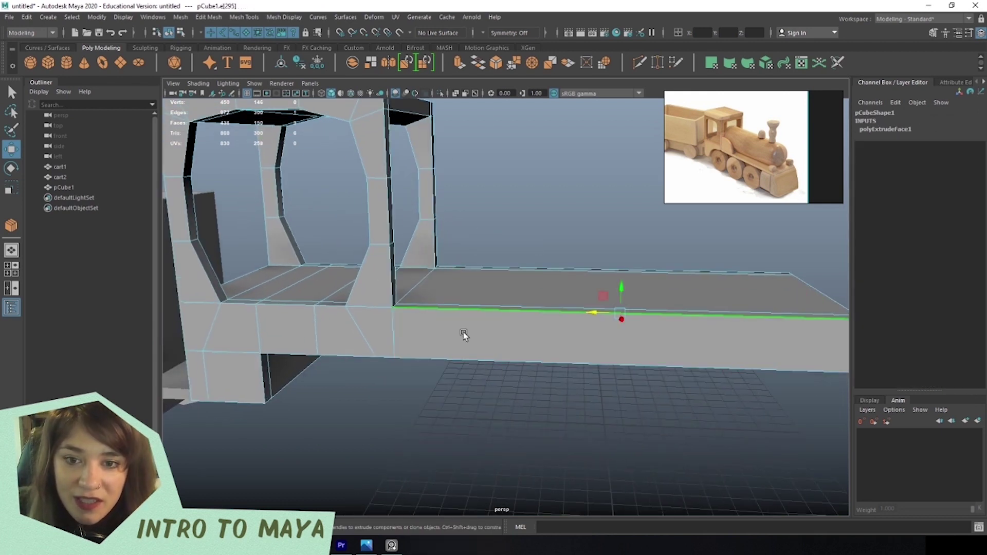
shift+right_click(464, 335)
click(461, 404)
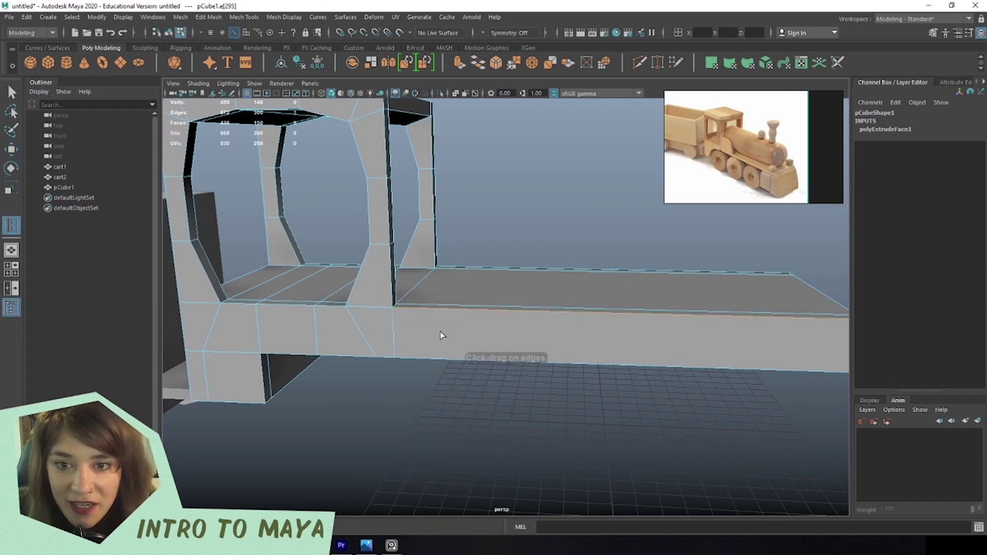
alt+drag(416, 321, 524, 352)
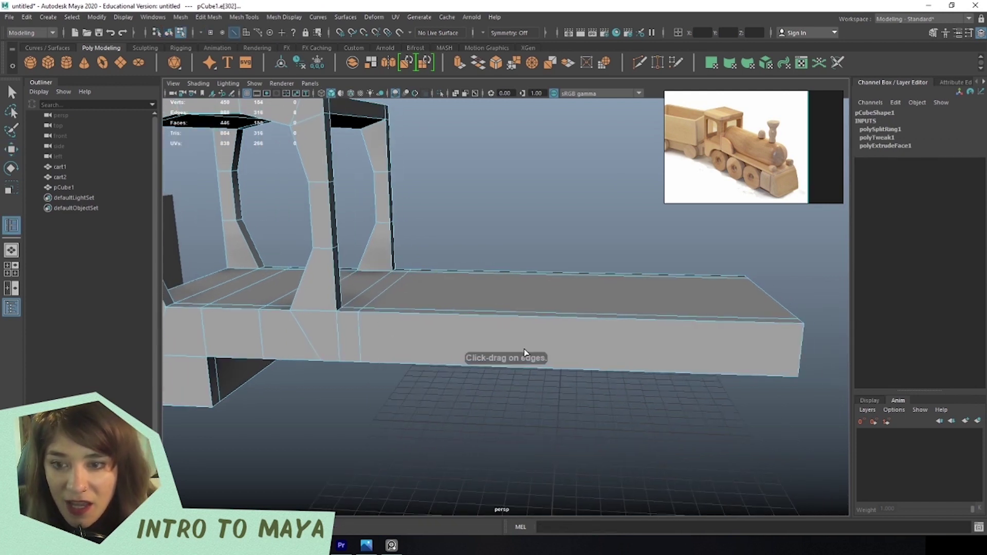
Select the platform's front section faces and switch to the Move tool.
right_click(517, 312)
click(515, 292)
click(513, 293)
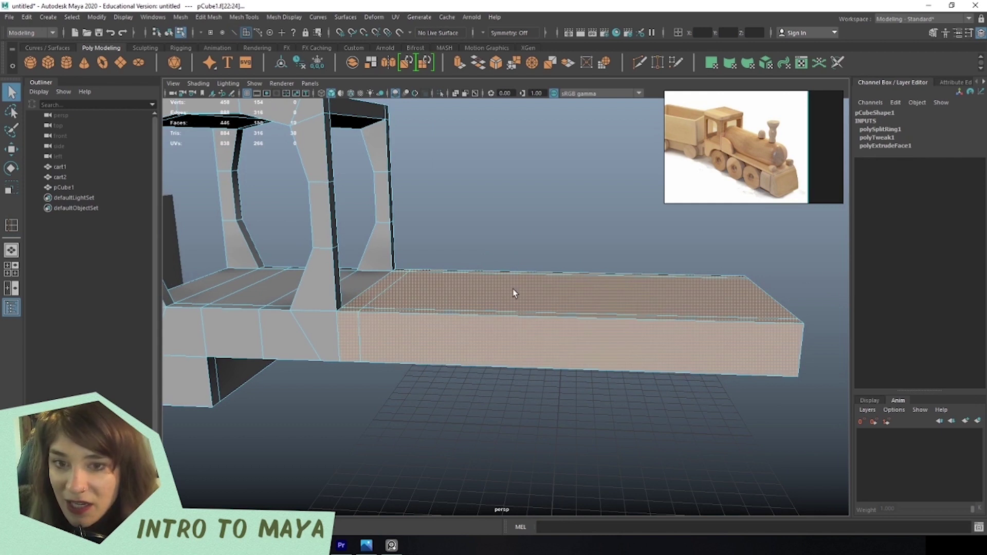
alt+drag(513, 293, 477, 390)
scroll(468, 449, down, 5)
click(517, 332)
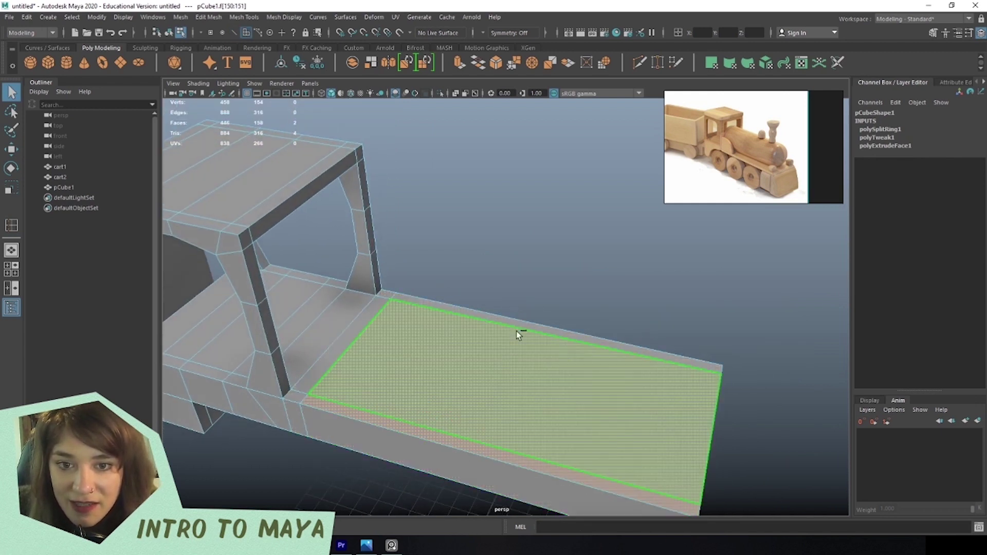
alt+drag(523, 326, 518, 317)
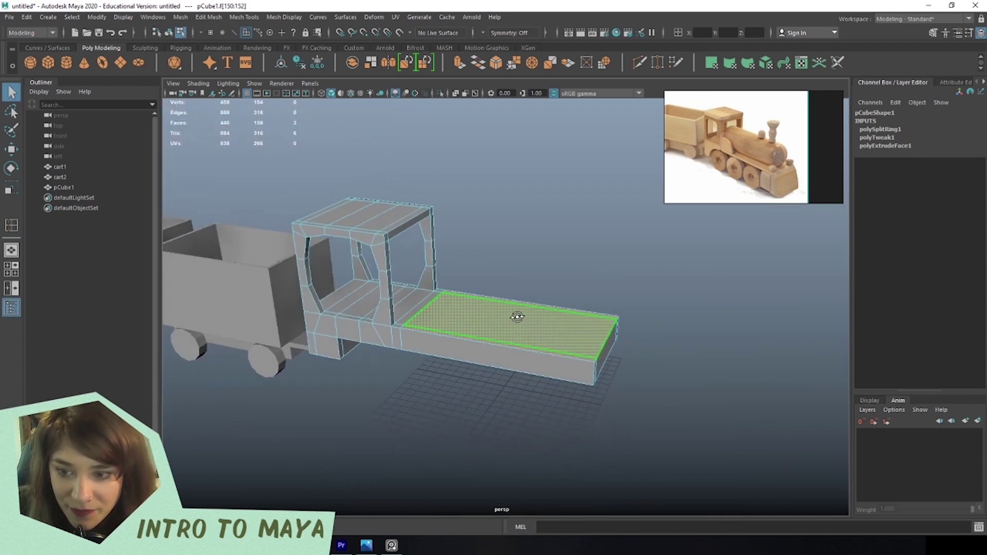
click(494, 360)
key(w)
alt+drag(493, 360, 525, 286)
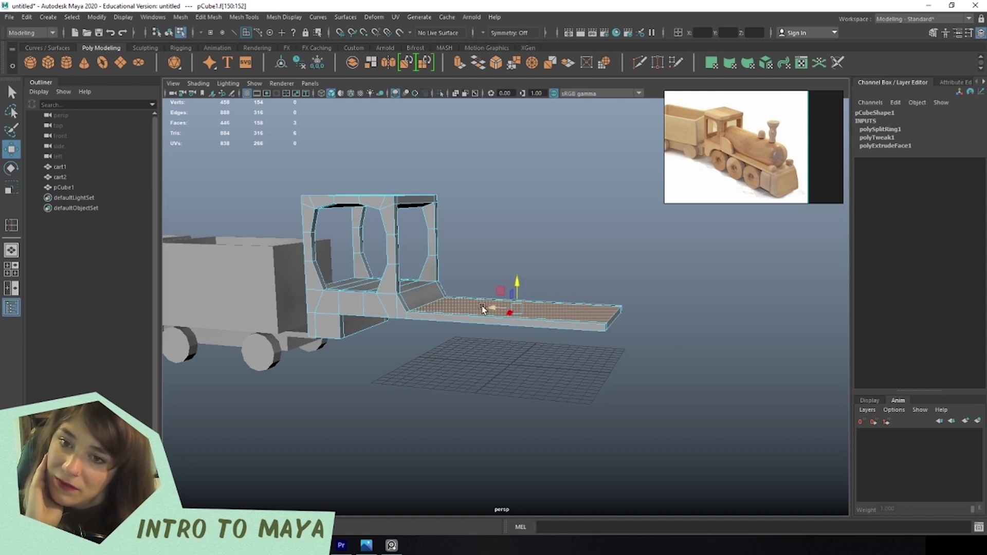
Clear the face selection and reselect the whole cab mesh in object mode.
click(404, 315)
right_drag(404, 315, 429, 278)
alt+drag(455, 393, 603, 404)
click(503, 255)
scroll(604, 405, up, 5)
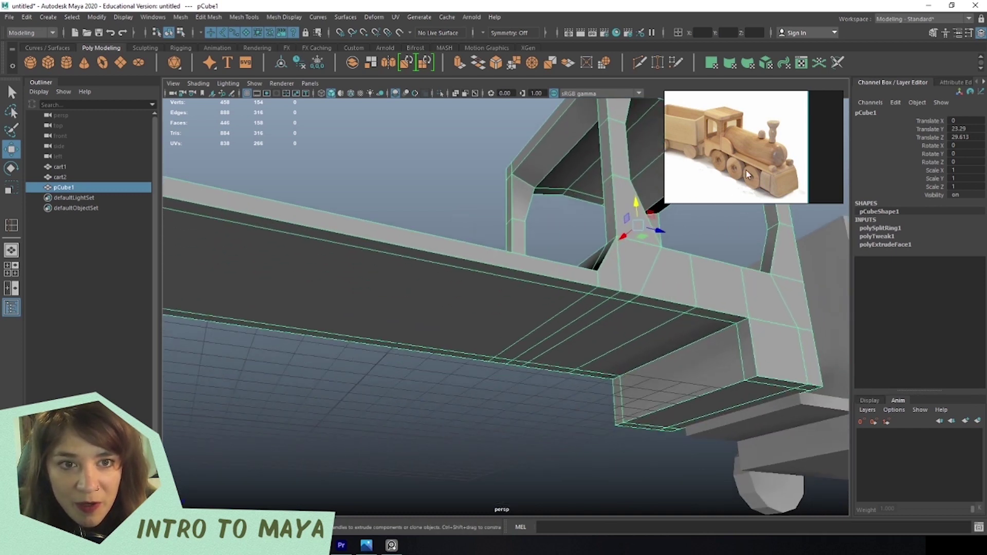
Select the platform's underside face loops and extrude them downward into a deep block.
mouse_move(589, 318)
right_down()
mouse_move(590, 308)
mouse_move(601, 312)
right_up()
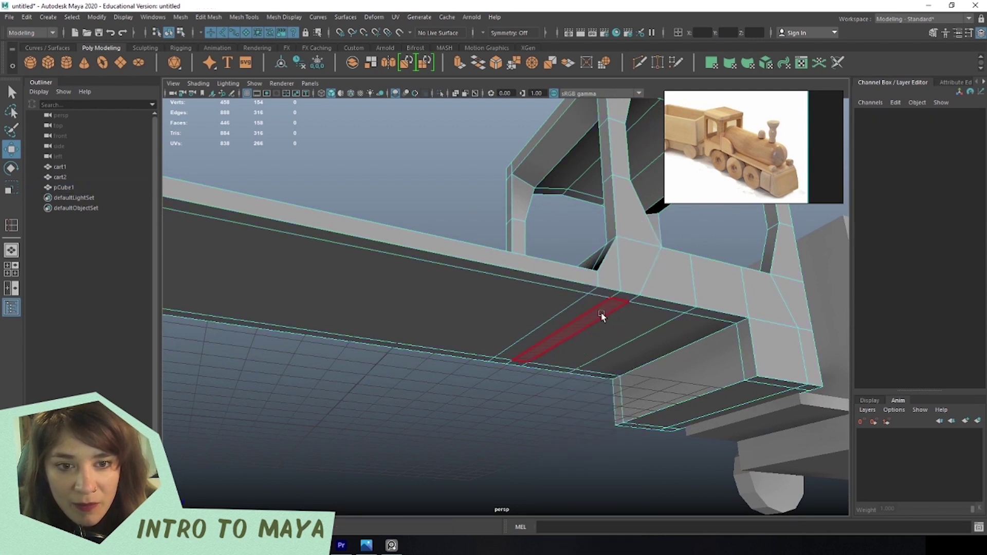
click(622, 335)
alt+drag(622, 335, 496, 287)
shift+double_click(530, 324)
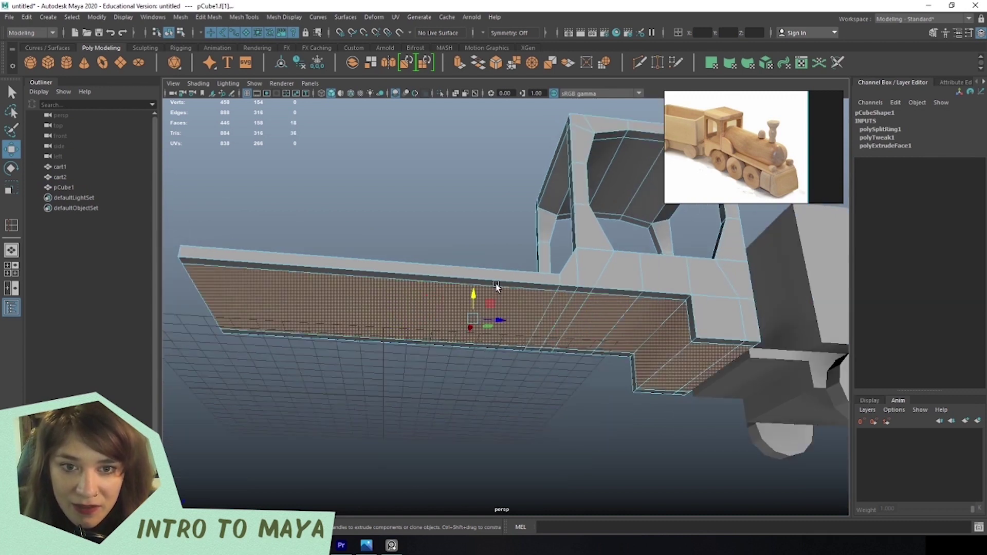
click(625, 314)
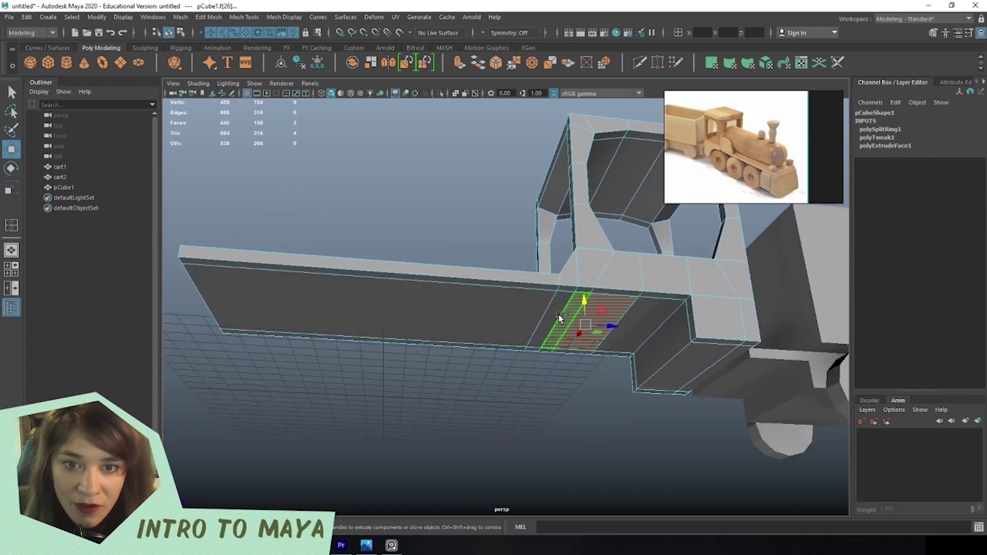
shift+double_click(510, 313)
alt+drag(510, 314, 565, 351)
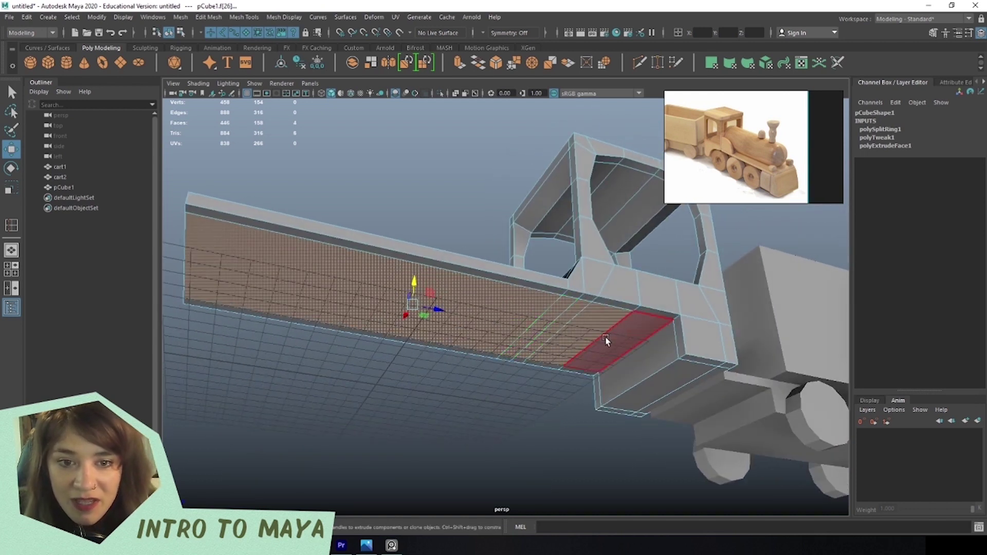
alt+drag(619, 391, 559, 398)
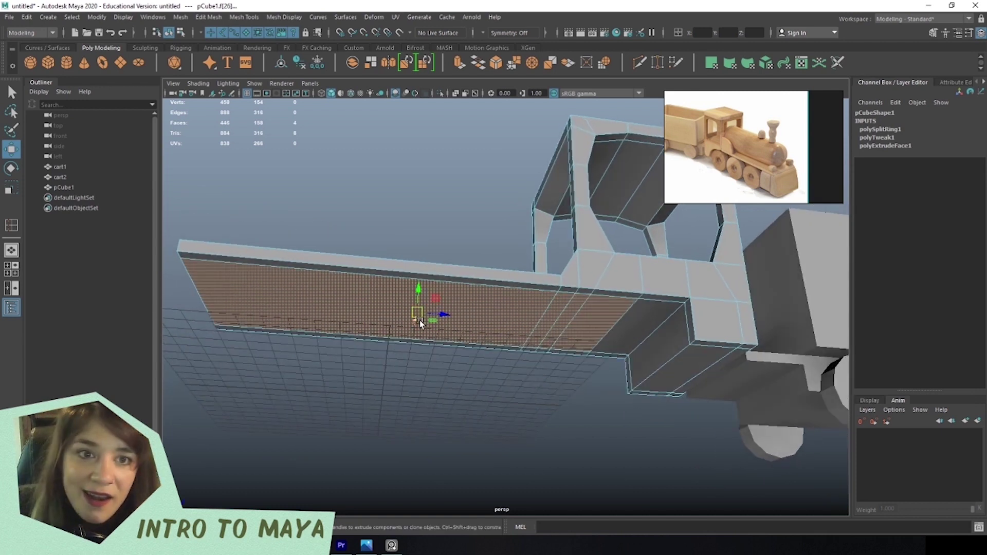
key(ctrl+e)
drag(417, 289, 603, 344)
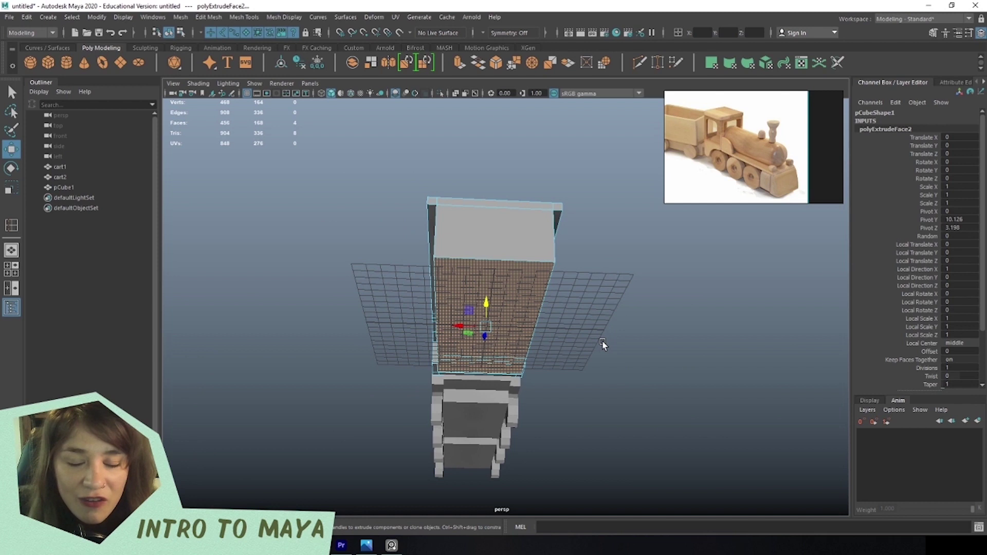
Select the block's narrow side faces and scale them outward to widen the region.
alt+drag(488, 336, 463, 314)
right_drag(461, 262, 419, 310)
shift+click(408, 311)
shift+click(390, 313)
shift+click(367, 313)
alt+drag(547, 332, 511, 287)
shift+click(584, 312)
alt+drag(456, 553, 517, 433)
key(r)
drag(490, 304, 295, 361)
Go back to object mode on the cab and deselect it.
right_drag(476, 278, 513, 380)
click(513, 380)
alt+drag(514, 379, 442, 384)
click(497, 297)
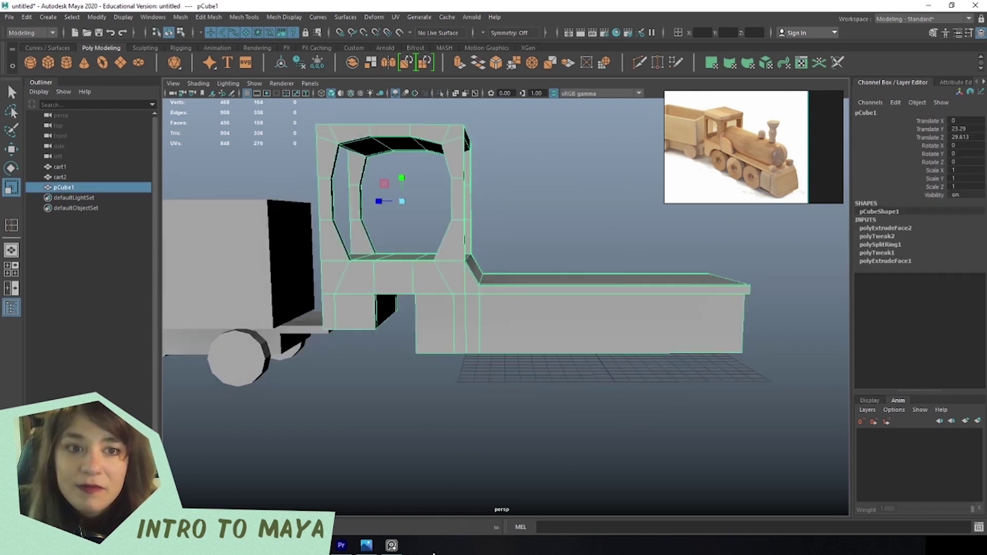
alt+drag(512, 471, 600, 390)
click(608, 373)
Create a polygon pipe and set its Rotate Z to 90 so it stands upright.
shift+right_drag(600, 334, 601, 386)
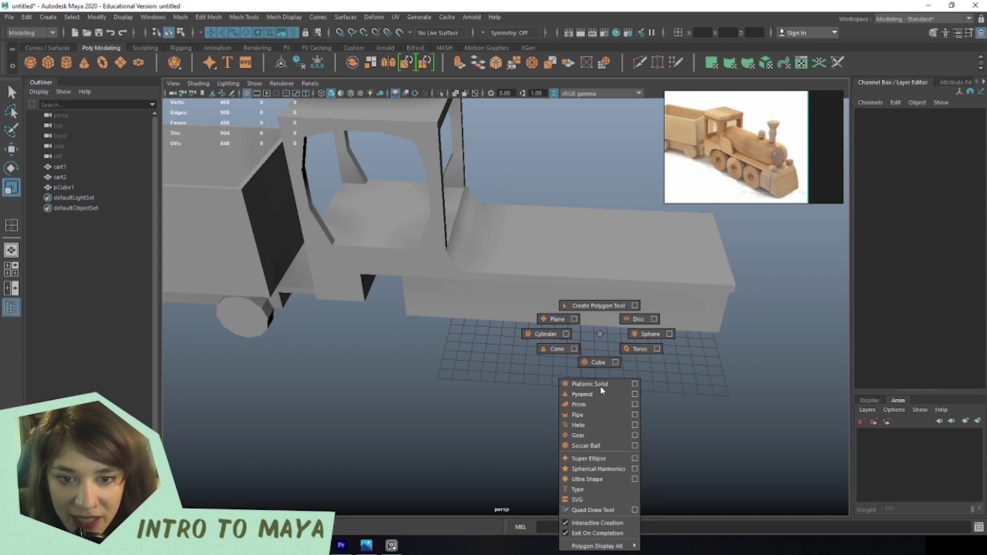
click(600, 416)
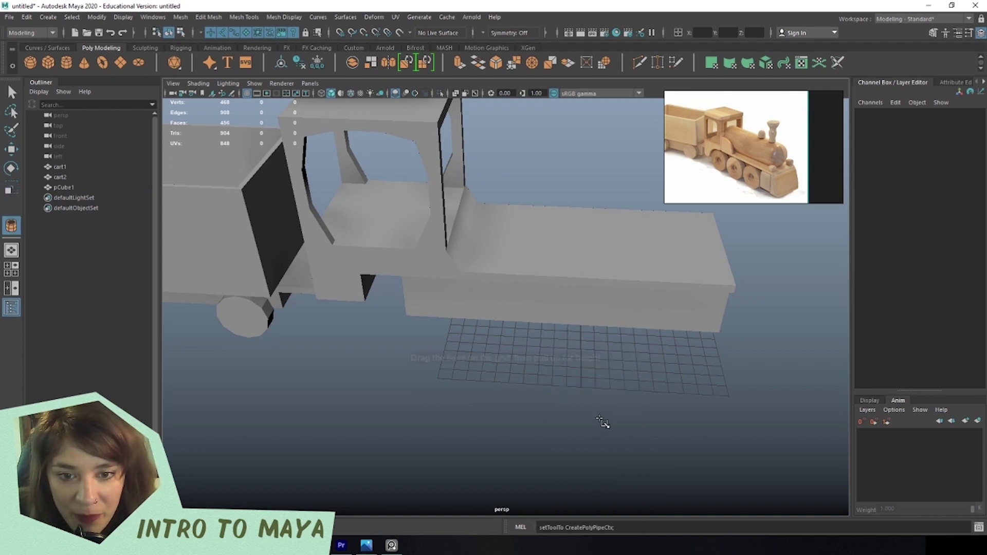
mouse_move(426, 373)
mouse_down()
mouse_move(396, 360)
mouse_move(408, 392)
mouse_move(399, 355)
mouse_move(408, 382)
mouse_move(444, 374)
mouse_move(441, 381)
mouse_up()
alt+drag(440, 383, 413, 369)
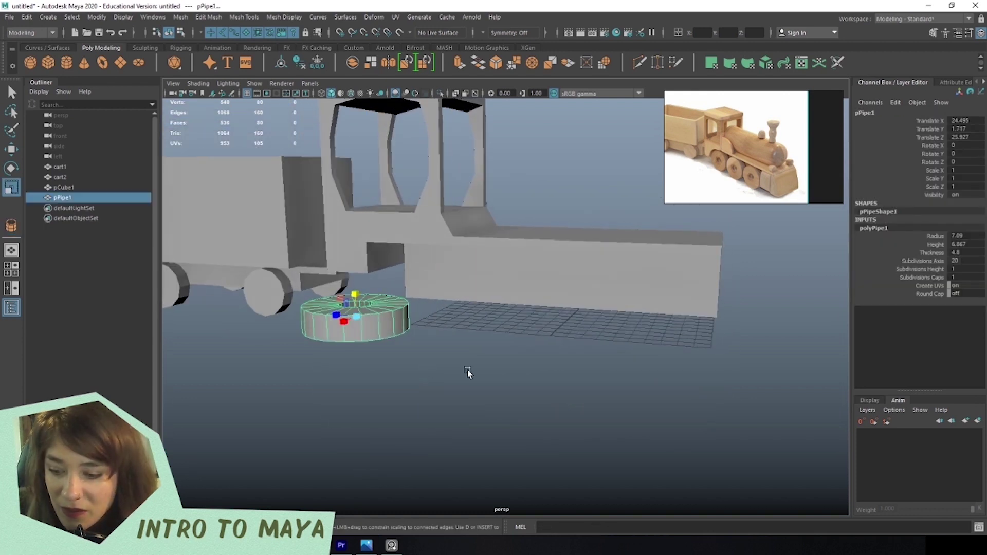
key(e)
drag(370, 337, 341, 328)
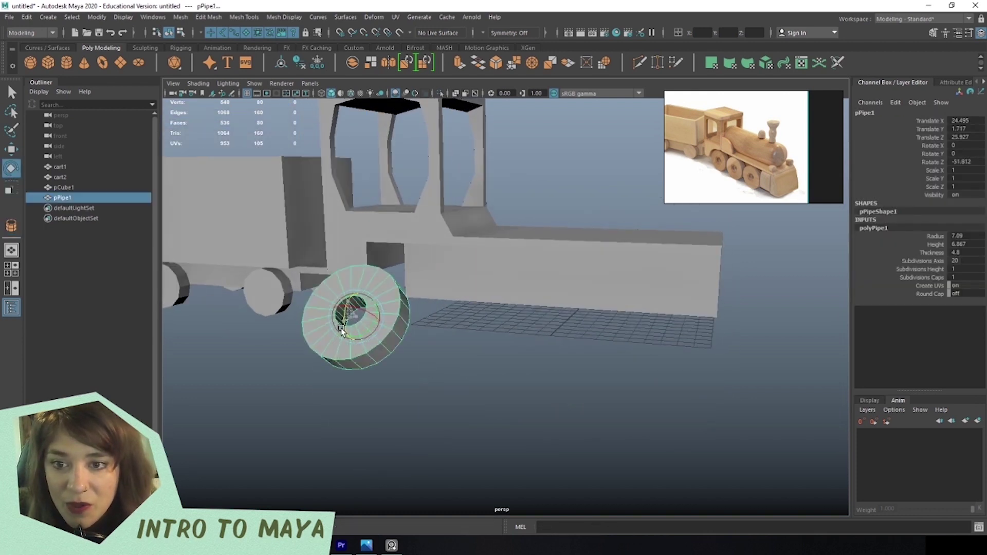
click(970, 163)
text(90)
key(Return)
Raise the pipe wheel slightly into place beside the locomotive body.
alt+drag(456, 249, 383, 304)
key(w)
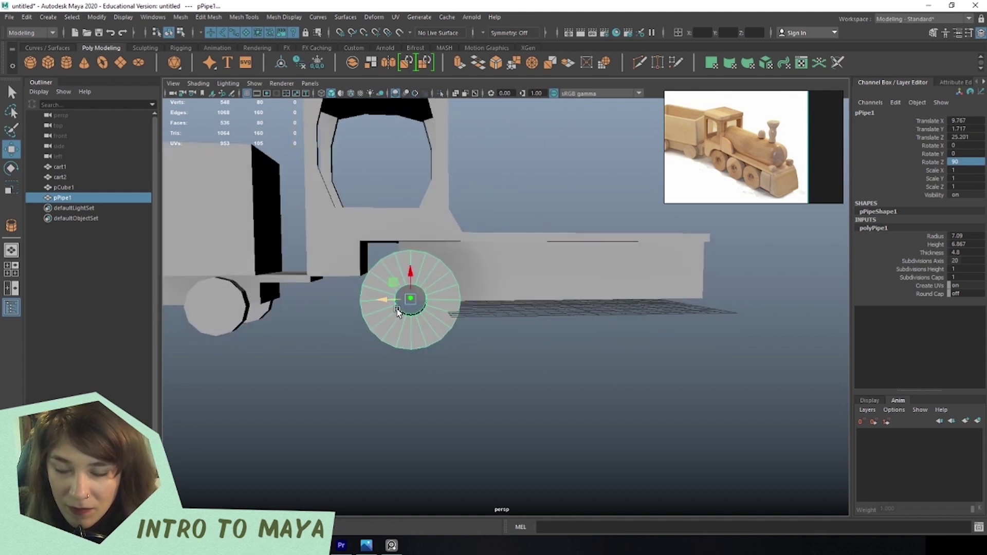
scroll(366, 315, down, 5)
alt+drag(441, 295, 406, 308)
scroll(407, 303, up, 5)
scroll(408, 296, down, 5)
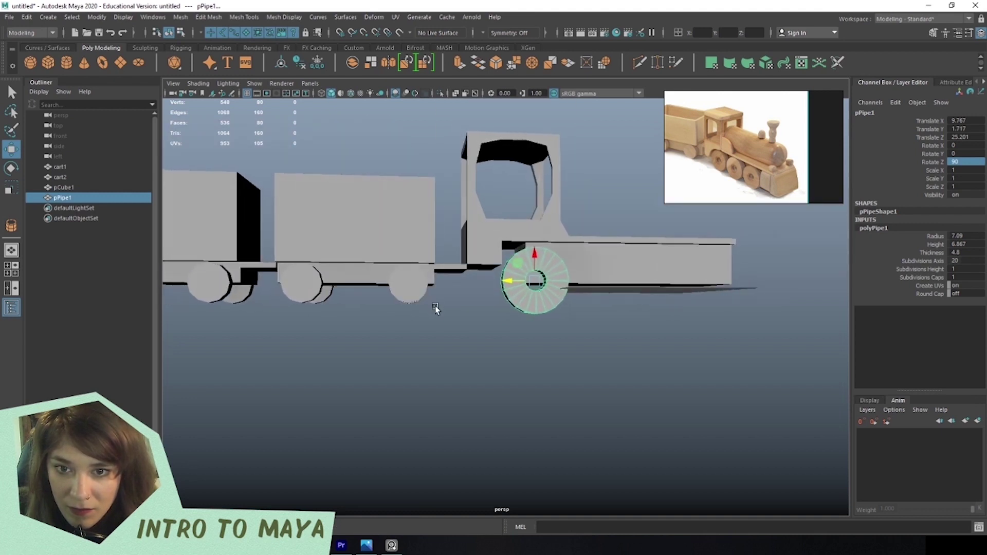
drag(536, 255, 543, 250)
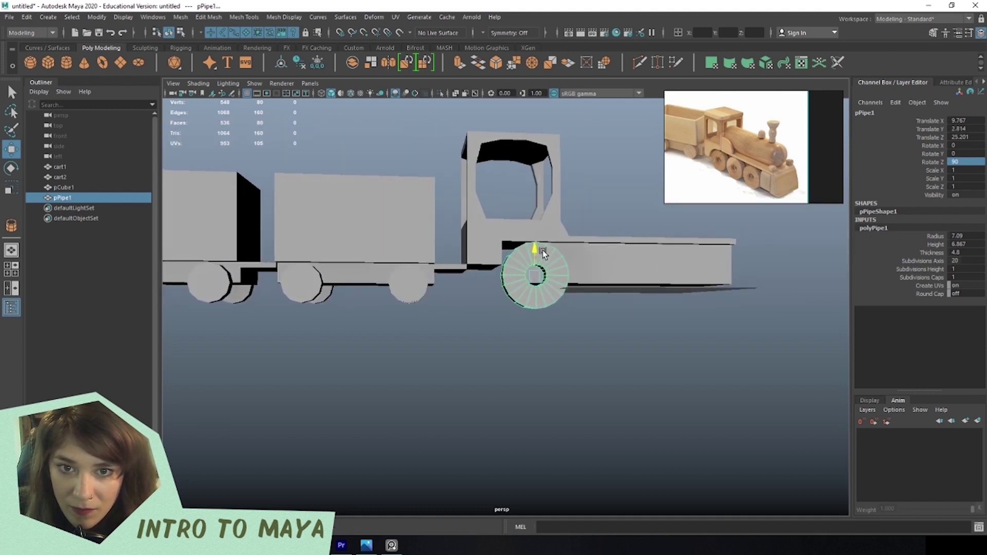
scroll(544, 250, up, 4)
alt+middle_drag(546, 272, 412, 297)
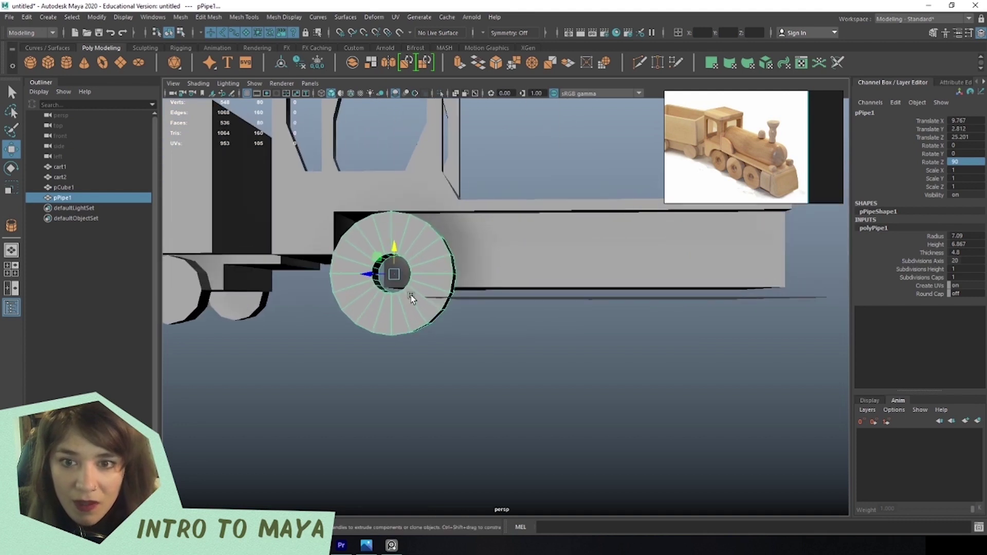
Duplicate the wheel along the body, then copy all three wheels to the far side.
mouse_move(373, 274)
shift+mouse_down()
mouse_move(499, 278)
mouse_move(622, 323)
shift+mouse_up()
shift+click(538, 290)
shift+click(424, 274)
scroll(424, 274, down, 5)
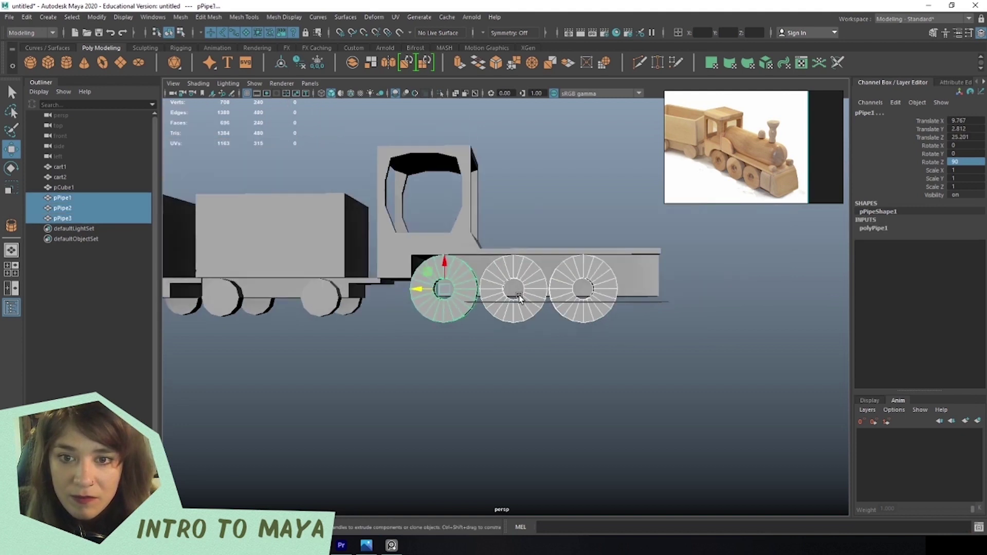
alt+drag(540, 278, 424, 320)
shift+drag(467, 277, 609, 252)
scroll(656, 280, up, 5)
Create a polygon sphere on the grid below the locomotive's wheels.
shift+right_click(727, 321)
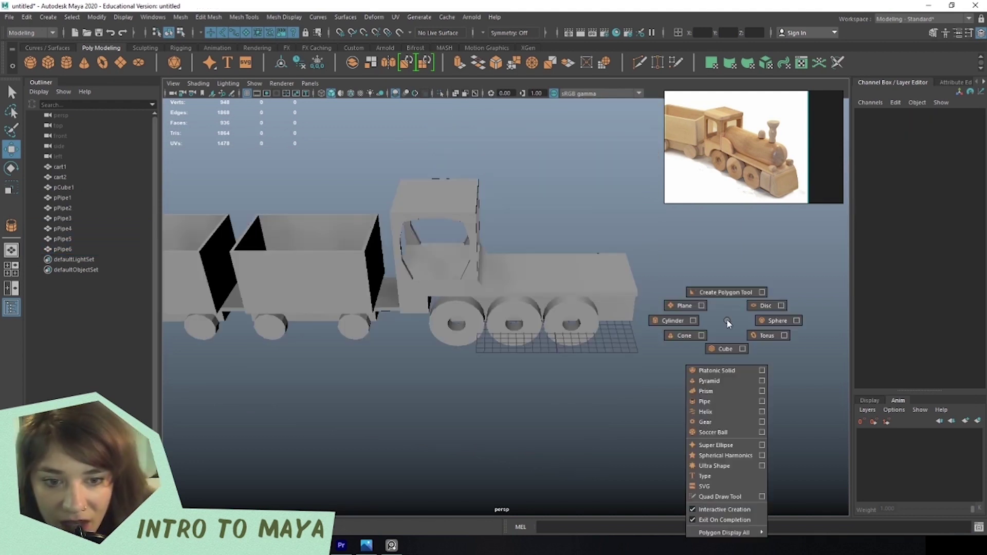
click(761, 322)
drag(555, 447, 581, 419)
alt+drag(581, 419, 563, 364)
scroll(590, 262, up, 5)
alt+drag(590, 261, 522, 337)
Set the sphere's Rotate X to 90, undoing an earlier freehand rotation.
key(e)
drag(566, 251, 572, 288)
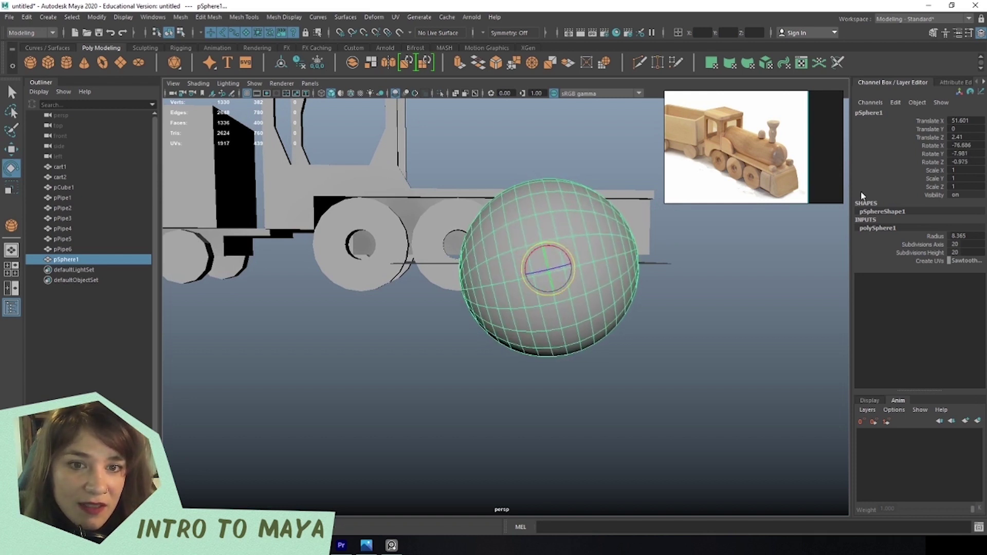
key(ctrl+z)
click(624, 340)
alt+drag(623, 340, 341, 380)
click(321, 348)
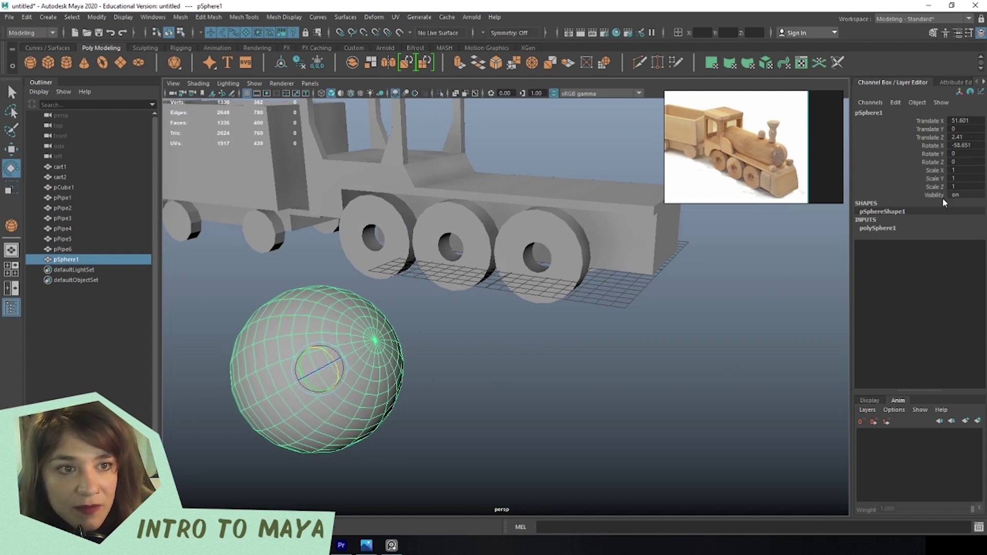
click(967, 145)
text(90)
key(Return)
In face mode, pick one sphere face and double-click its neighbour to select the ring.
alt+drag(360, 258, 336, 328)
alt+right_drag(337, 328, 513, 295)
alt+drag(514, 294, 520, 341)
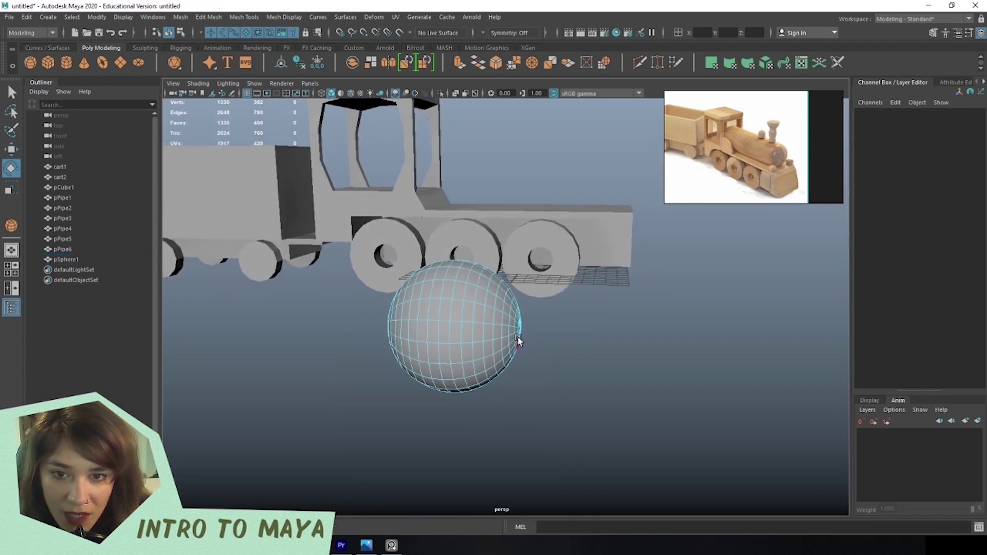
scroll(470, 322, up, 3)
click(473, 356)
shift+double_click(451, 369)
alt+drag(452, 368, 462, 365)
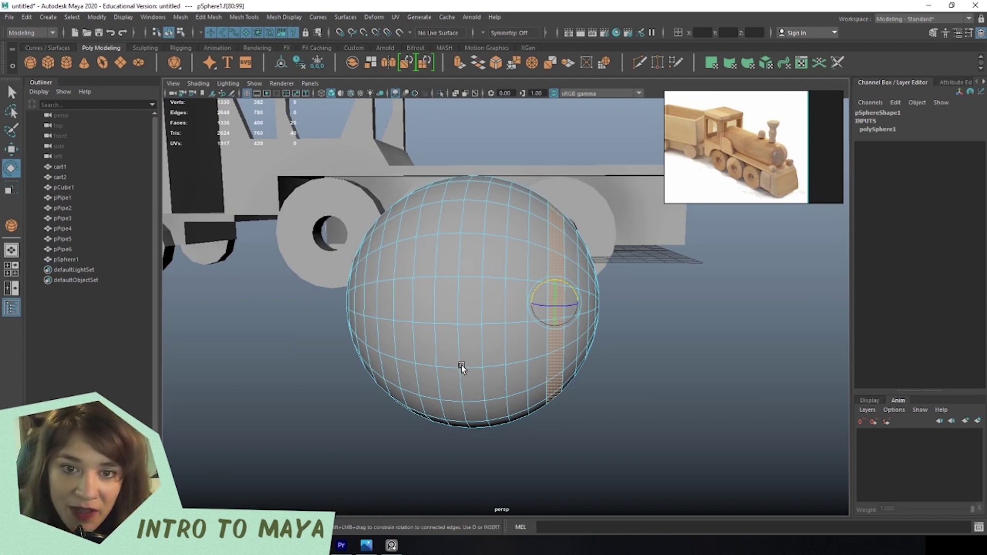
Grow the face ring and trial-stretch it into a capsule, then undo back to a sphere.
key(shift+period)
key(shift+period)
key(shift+period)
key(shift+period)
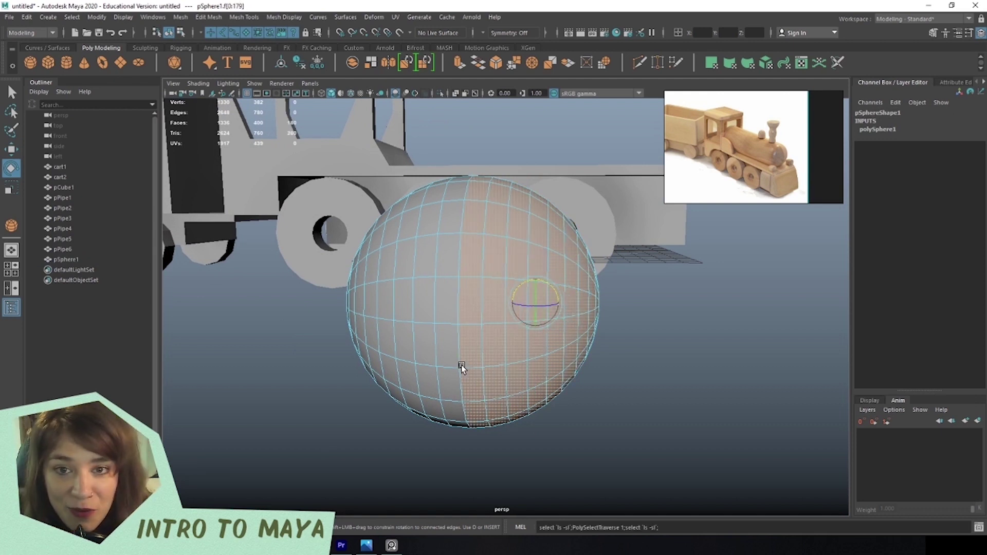
key(shift+period)
key(shift+comma)
alt+drag(461, 365, 524, 343)
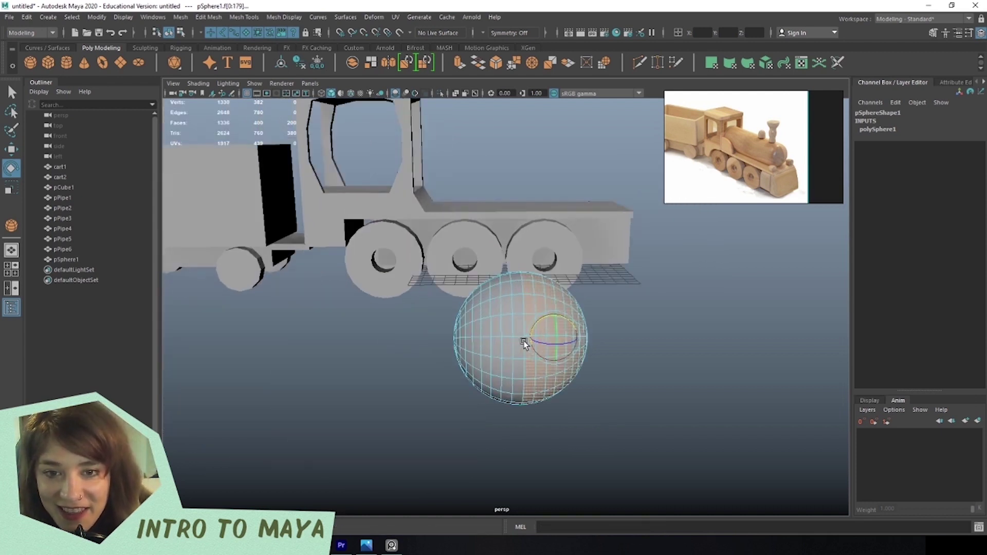
scroll(524, 343, up, 3)
key(w)
drag(480, 308, 741, 333)
scroll(624, 359, down, 5)
alt+drag(624, 358, 610, 309)
key(ctrl+z)
scroll(432, 260, up, 5)
scroll(431, 222, down, 4)
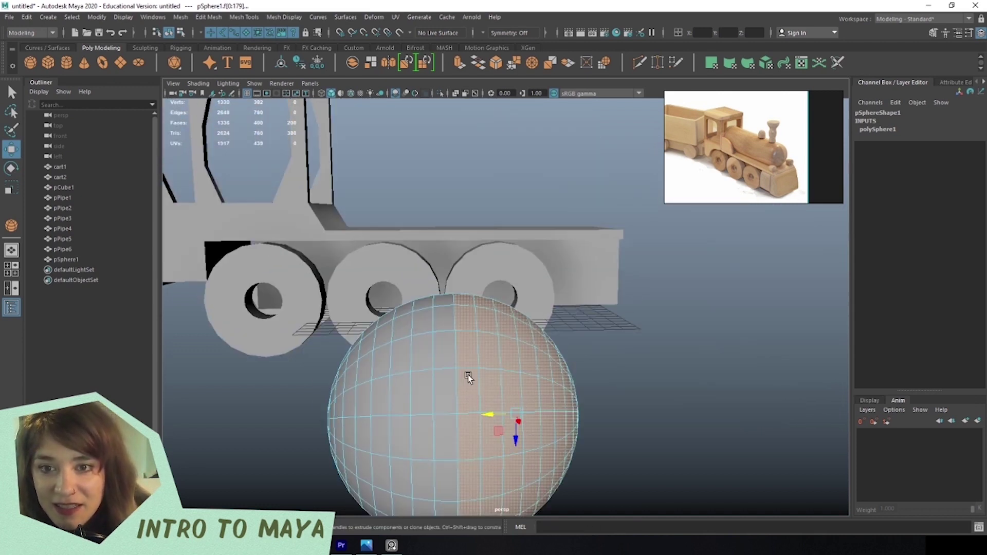
scroll(441, 320, up, 8)
scroll(416, 303, down, 3)
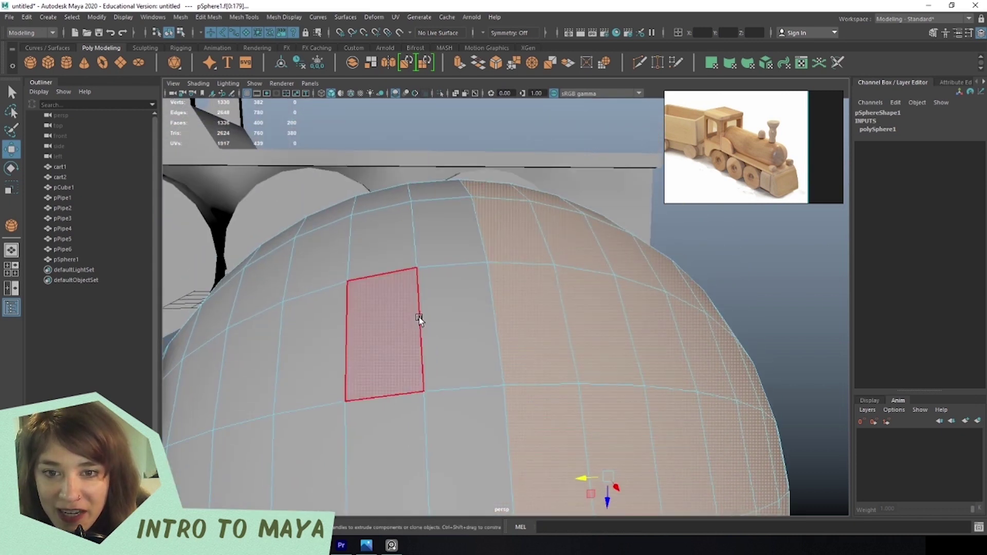
Insert a new edge loop across the sphere with the Insert Edge Loop Tool.
right_click(423, 262)
click(423, 234)
click(452, 265)
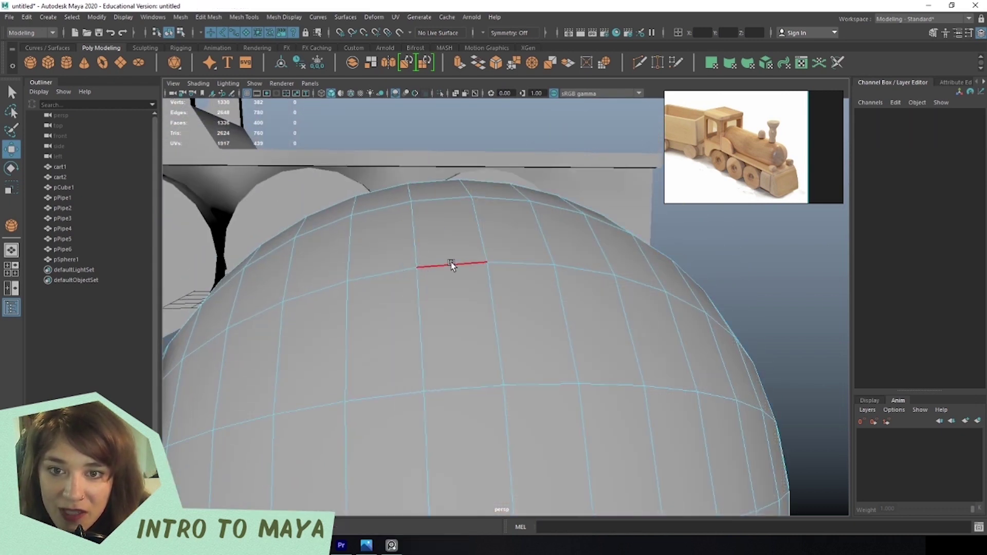
shift+right_click(452, 263)
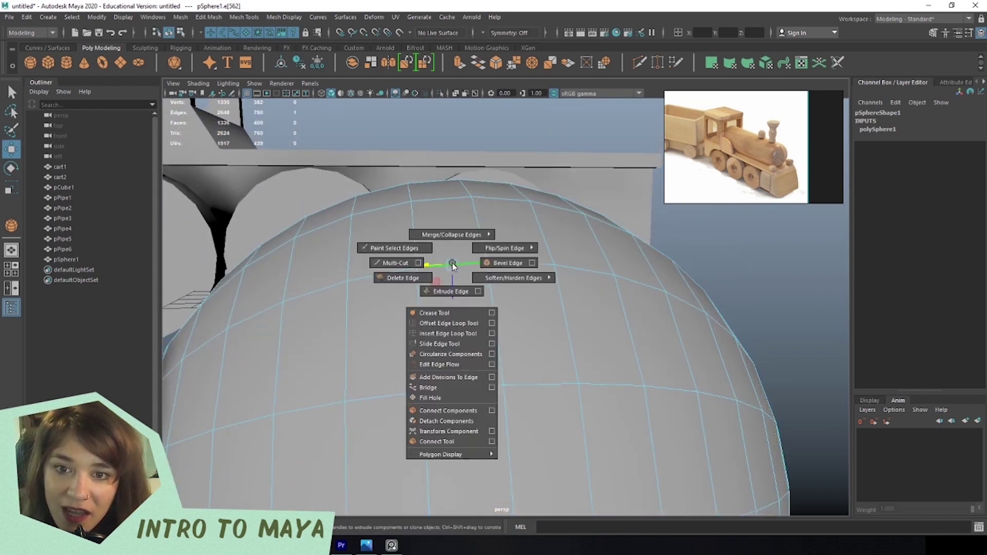
click(455, 335)
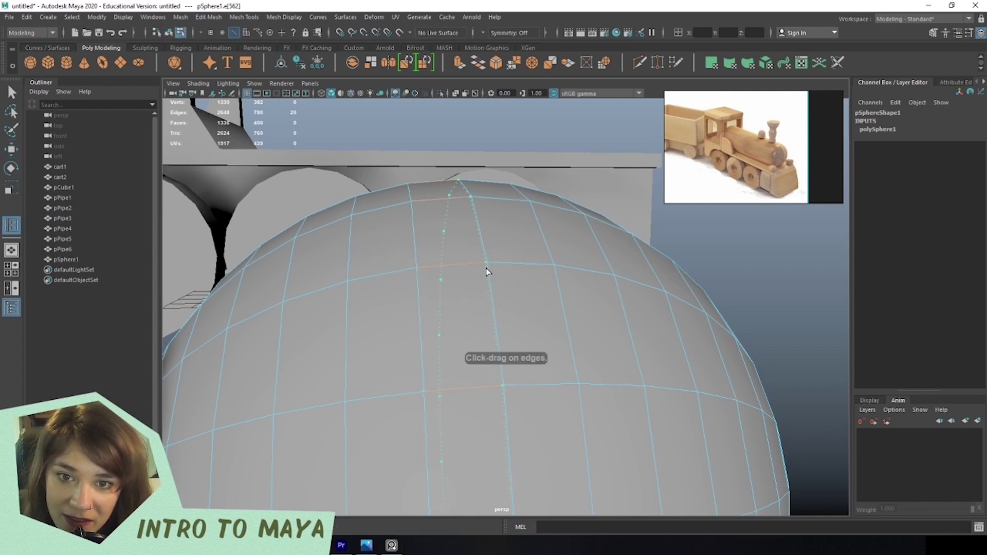
click(488, 270)
key(q)
scroll(485, 267, up, 5)
scroll(445, 310, down, 10)
scroll(523, 322, up, 5)
Double-click a face loop and grow the selection until half the sphere is selected.
right_drag(485, 262, 488, 309)
double_click(554, 314)
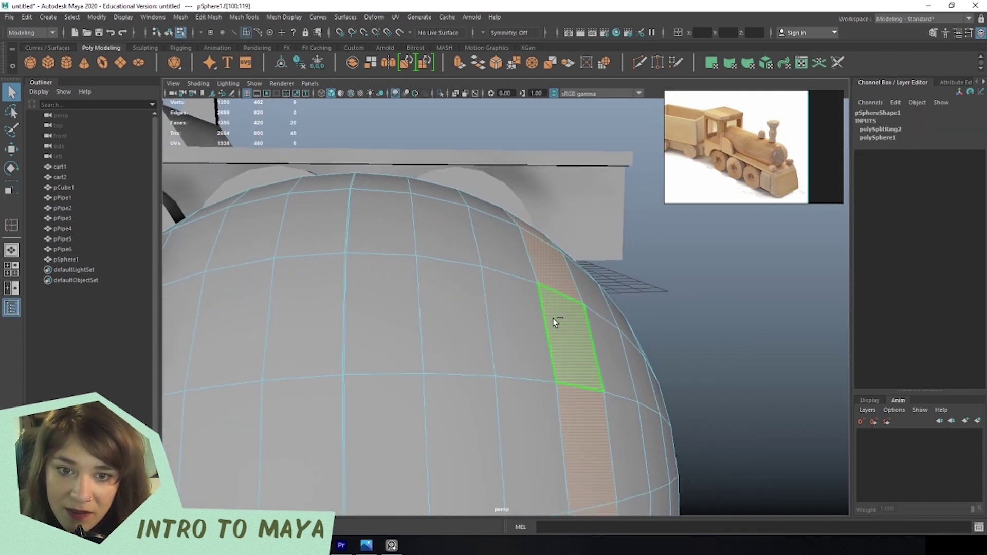
key(shift+period)
key(shift+period)
key(shift+period)
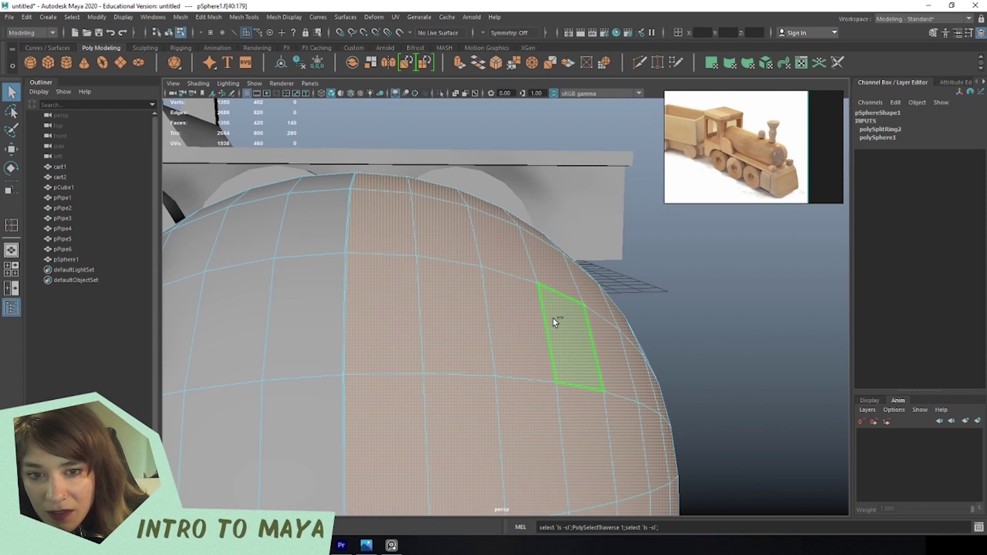
scroll(554, 322, down, 8)
alt+middle_drag(554, 322, 271, 340)
alt+drag(271, 336, 381, 360)
key(shift+period)
key(shift+period)
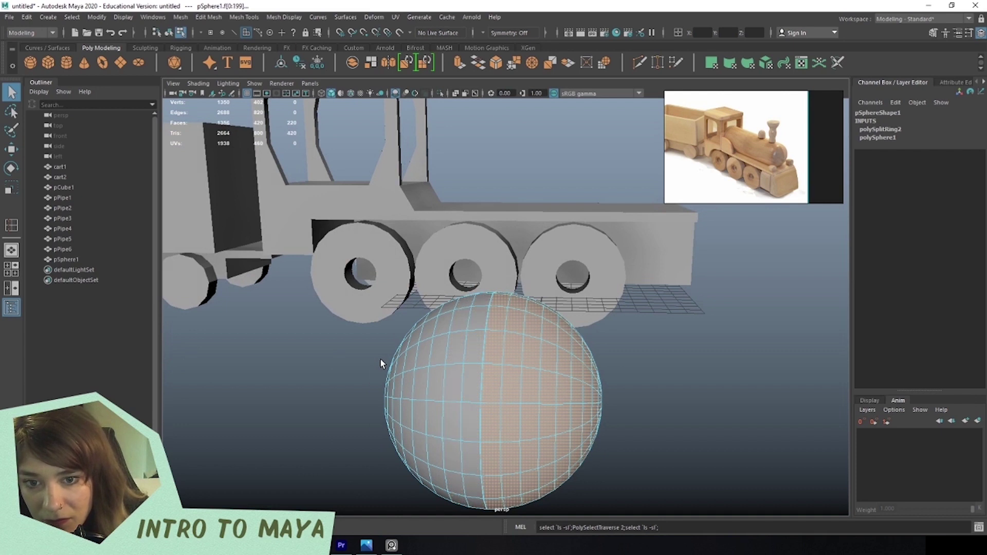
alt+drag(383, 355, 353, 310)
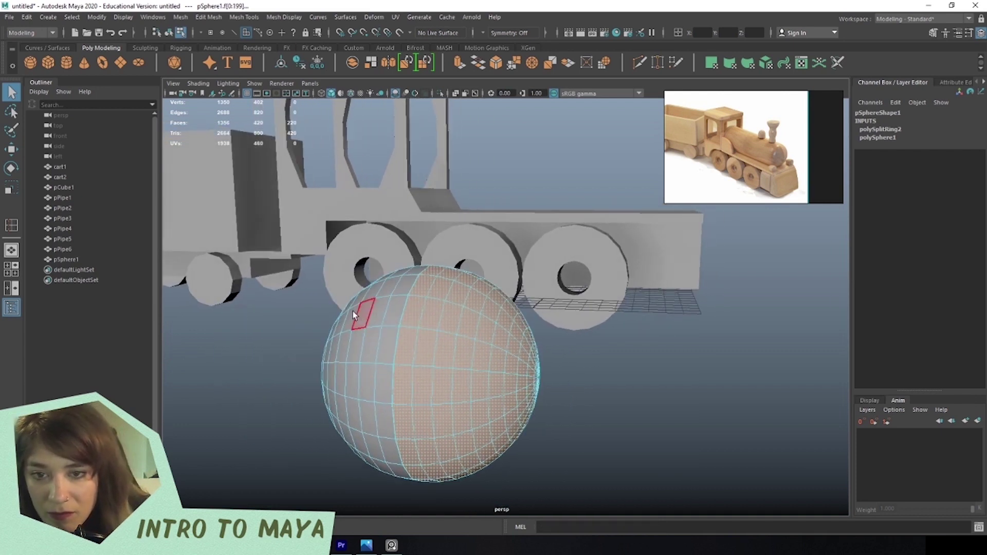
scroll(398, 315, up, 8)
scroll(398, 314, down, 4)
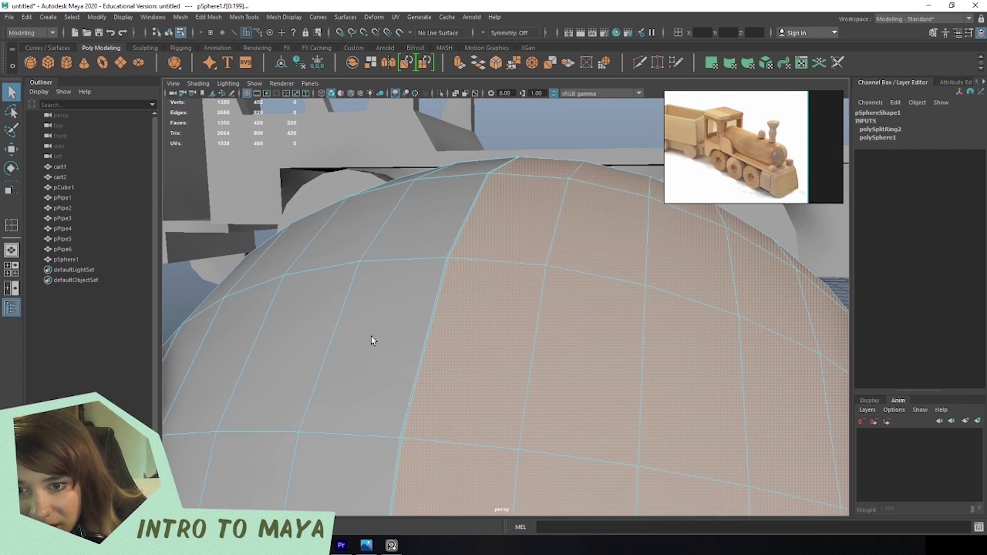
scroll(373, 341, down, 10)
key(shift+comma)
Move the selected half along X into a long capsule and squash its right end slightly.
key(w)
drag(519, 344, 568, 341)
alt+right_drag(568, 340, 520, 322)
alt+drag(520, 322, 478, 282)
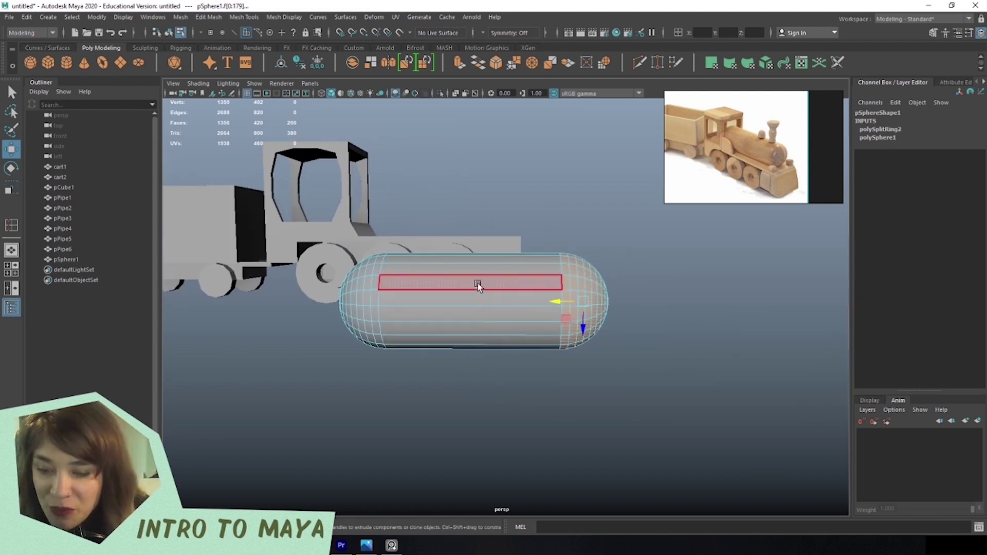
key(r)
drag(563, 298, 571, 304)
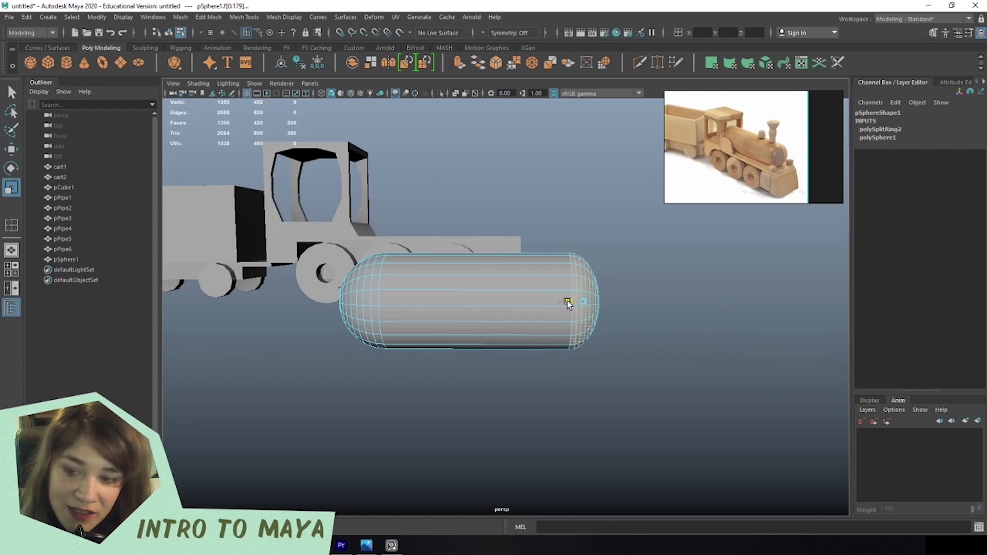
key(w)
alt+drag(448, 309, 494, 337)
scroll(463, 352, up, 6)
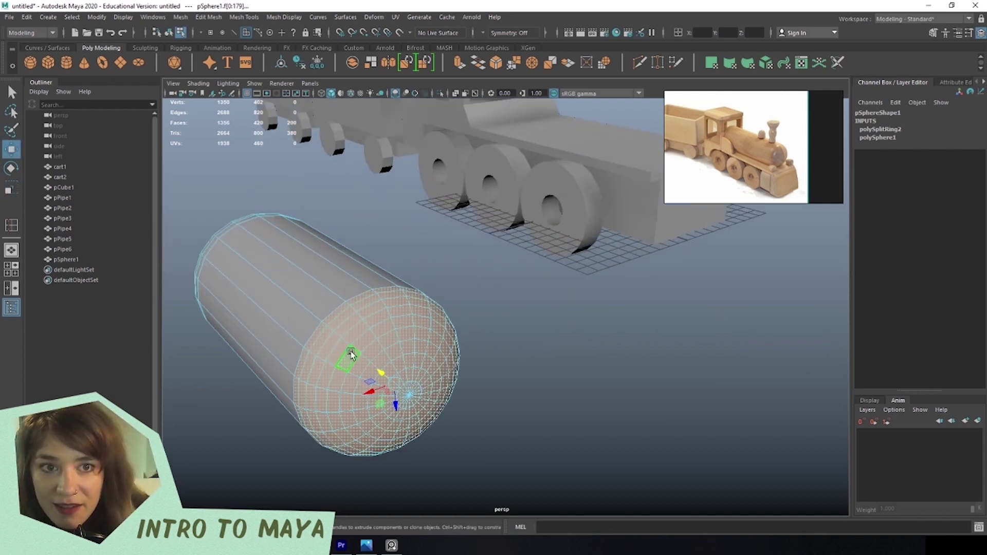
alt+drag(455, 374, 486, 296)
Select the rounded end cap's faces and delete them, leaving an open circular hole.
right_drag(468, 257, 468, 301)
click(437, 271)
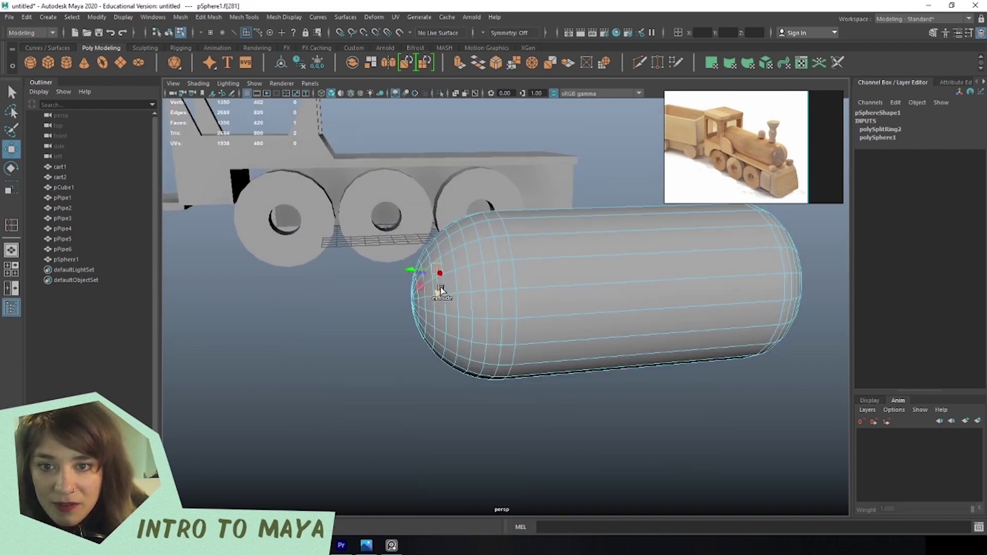
scroll(437, 298, up, 5)
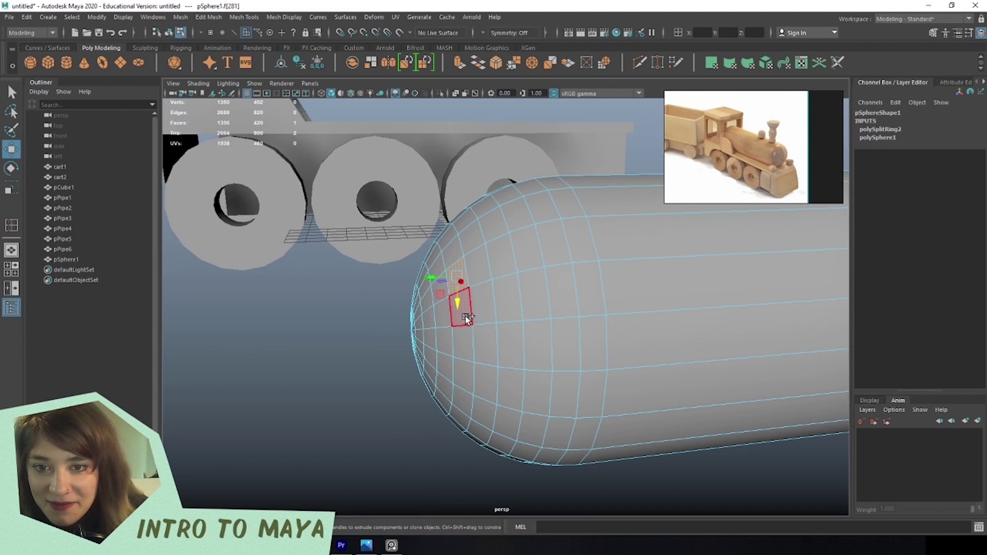
key(shift+period)
key(shift+period)
key(shift+period)
key(shift+period)
key(shift+period)
key(shift+period)
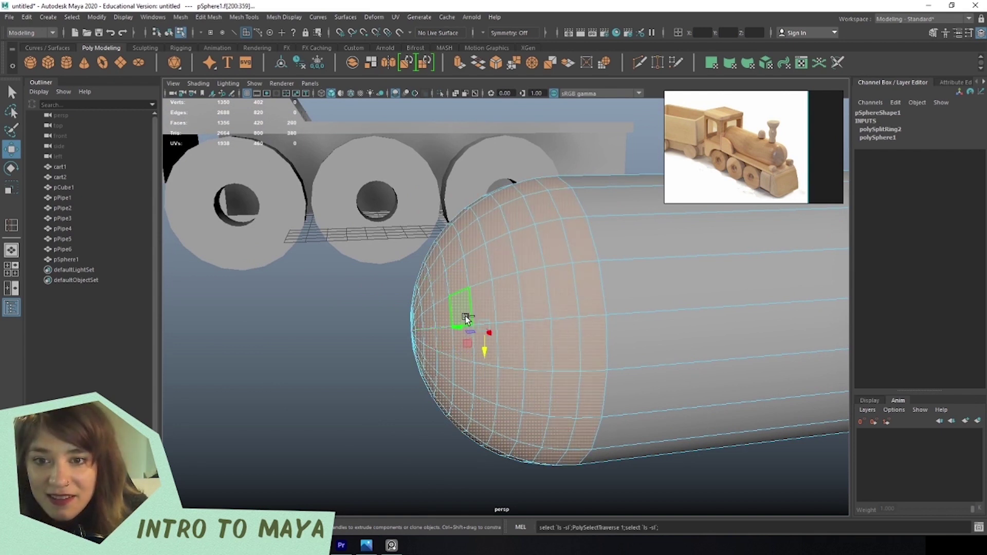
key(Delete)
alt+drag(465, 319, 470, 275)
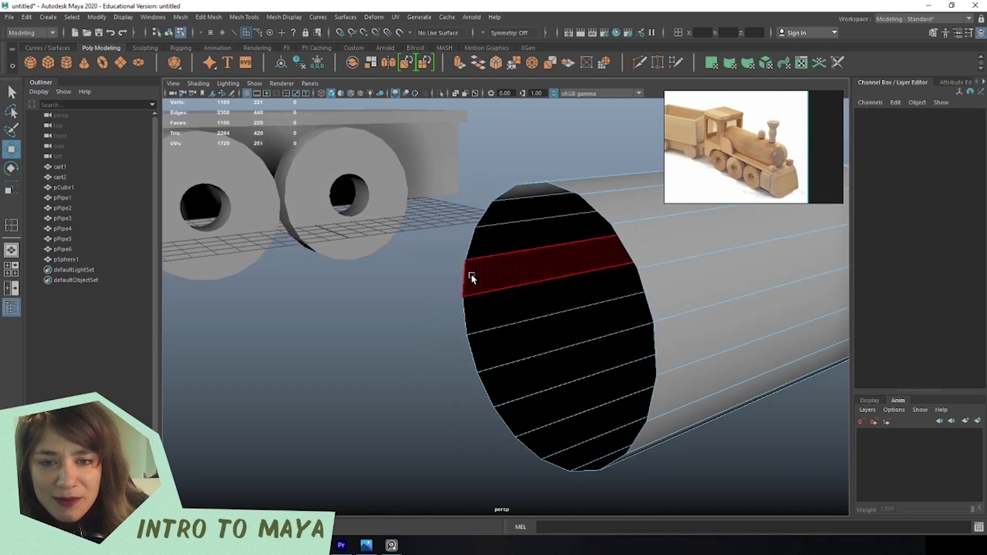
Cap the open edge loop at the tank's end with a new face.
right_click(559, 190)
click(552, 162)
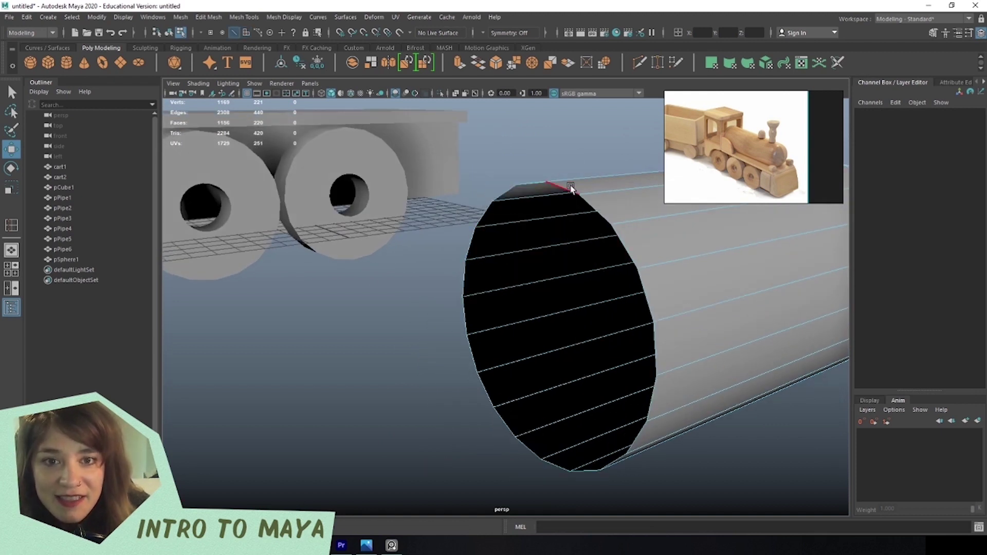
double_click(571, 188)
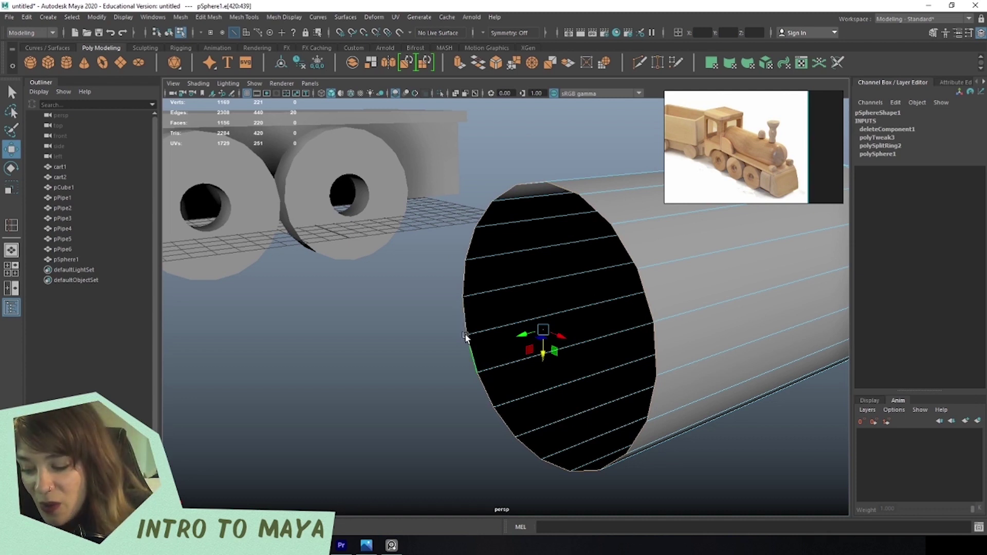
shift+right_click(533, 279)
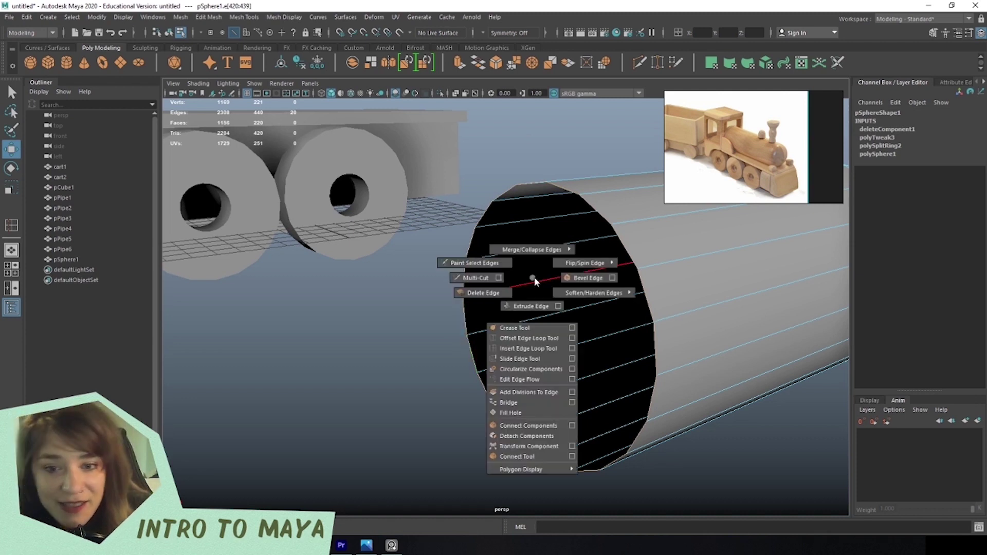
click(552, 418)
Connect the first pairs of rim vertices across the cap with new edges.
alt+drag(526, 236, 655, 308)
right_click(655, 261)
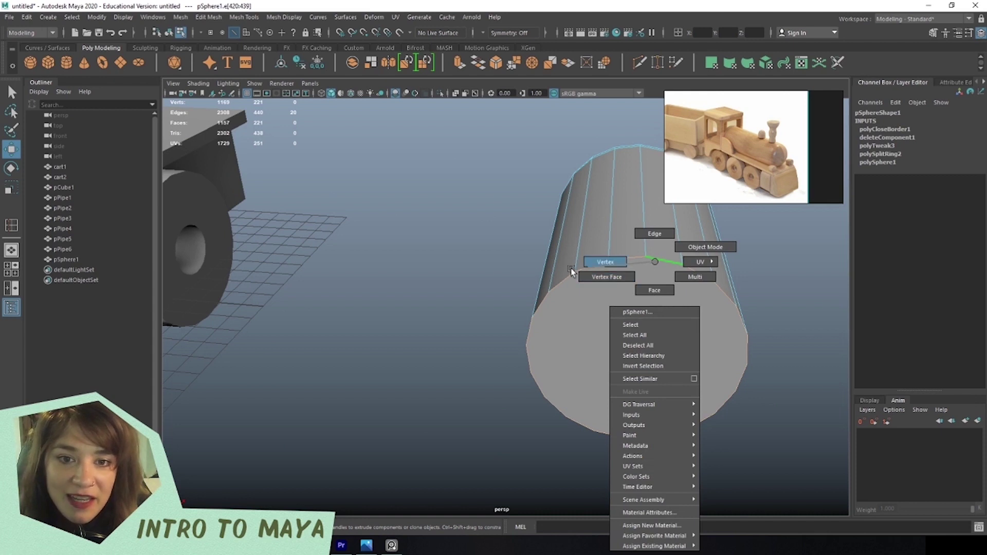
click(571, 268)
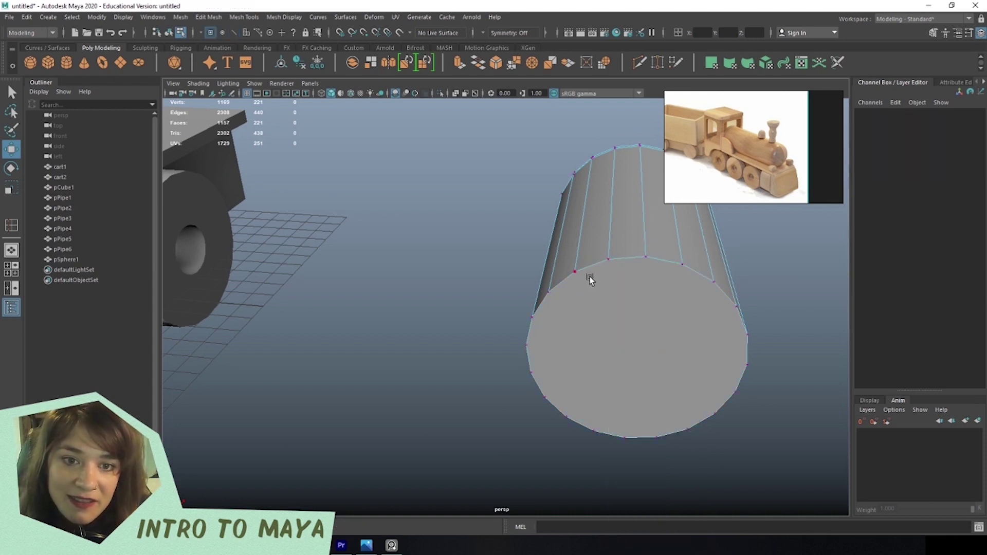
alt+drag(597, 288, 571, 226)
click(556, 215)
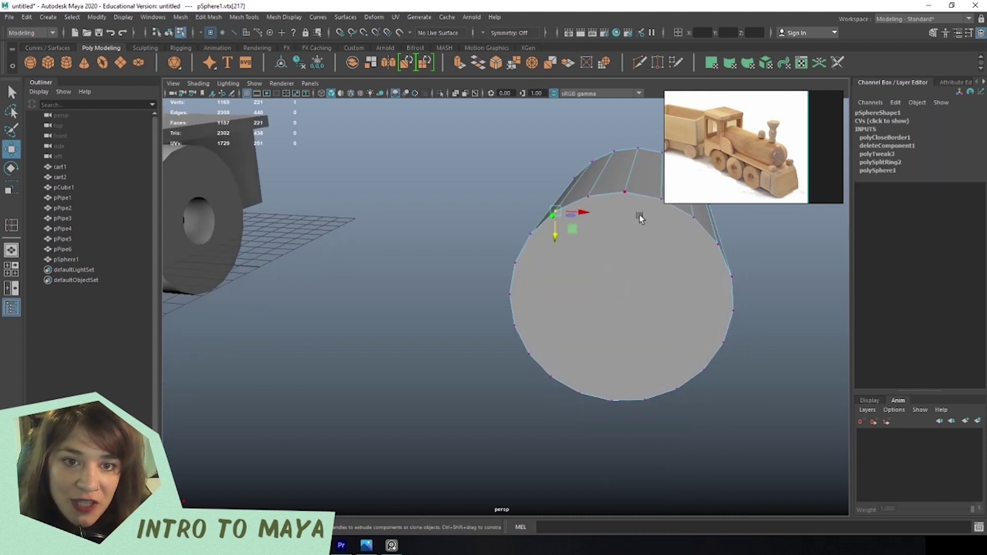
key(g)
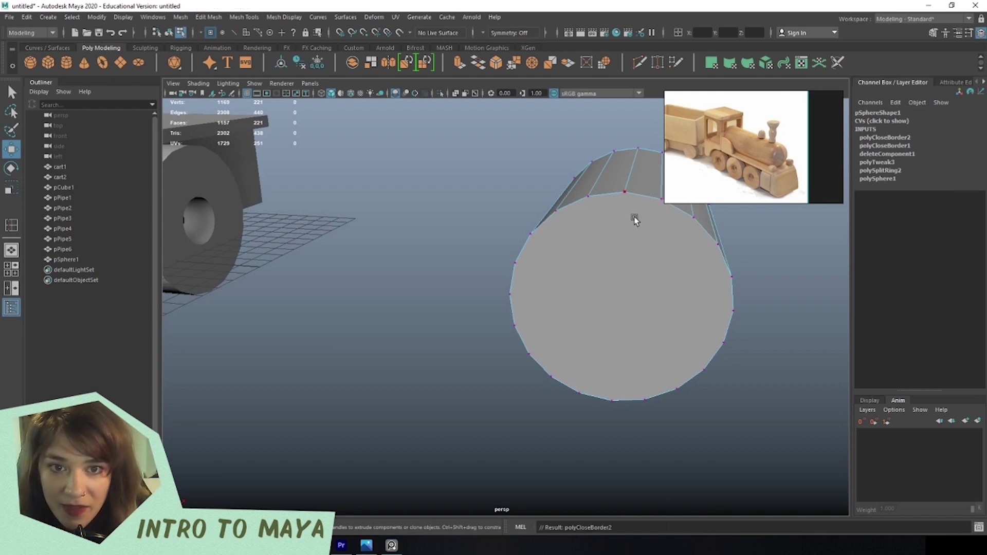
click(555, 215)
shift+right_click(649, 207)
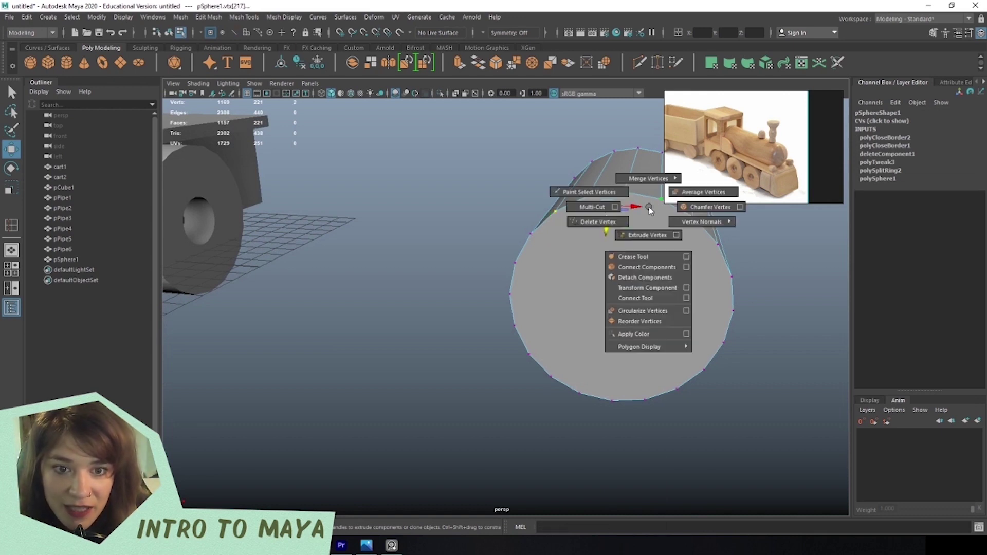
mouse_move(638, 353)
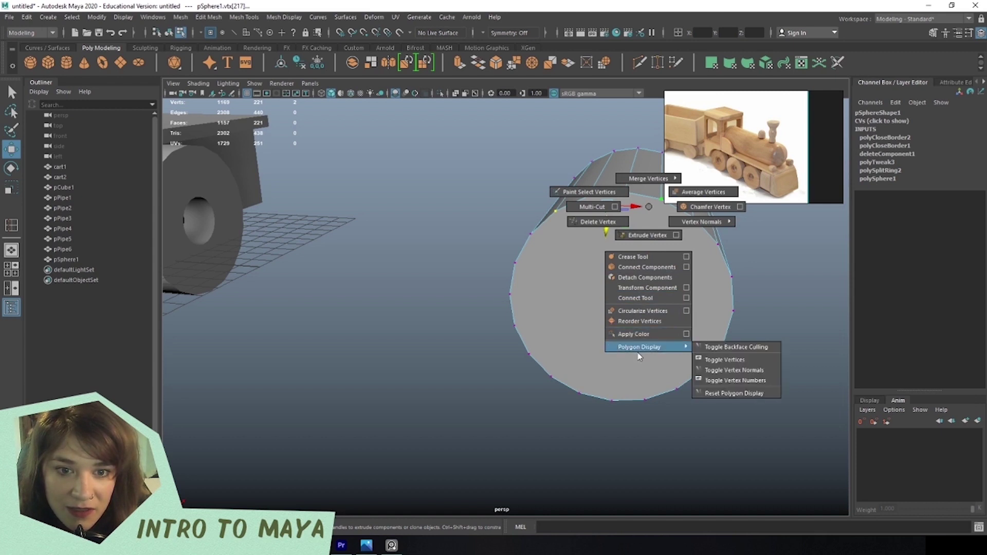
click(630, 268)
alt+drag(610, 271, 549, 303)
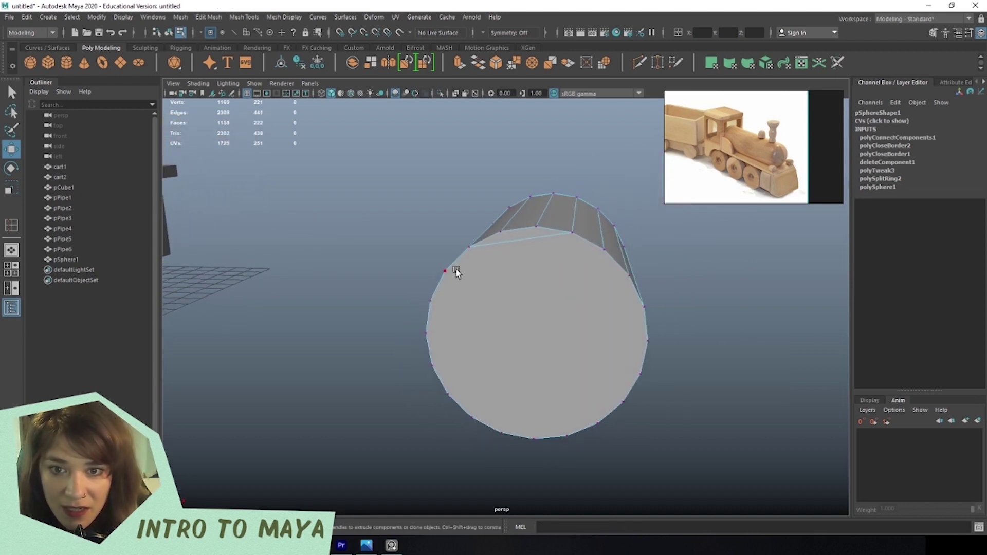
shift+click(592, 261)
shift+right_drag(591, 261, 557, 267)
Connect the remaining left and right rim vertex pairs with parallel edges across the cap.
click(450, 298)
shift+right_drag(617, 287, 521, 323)
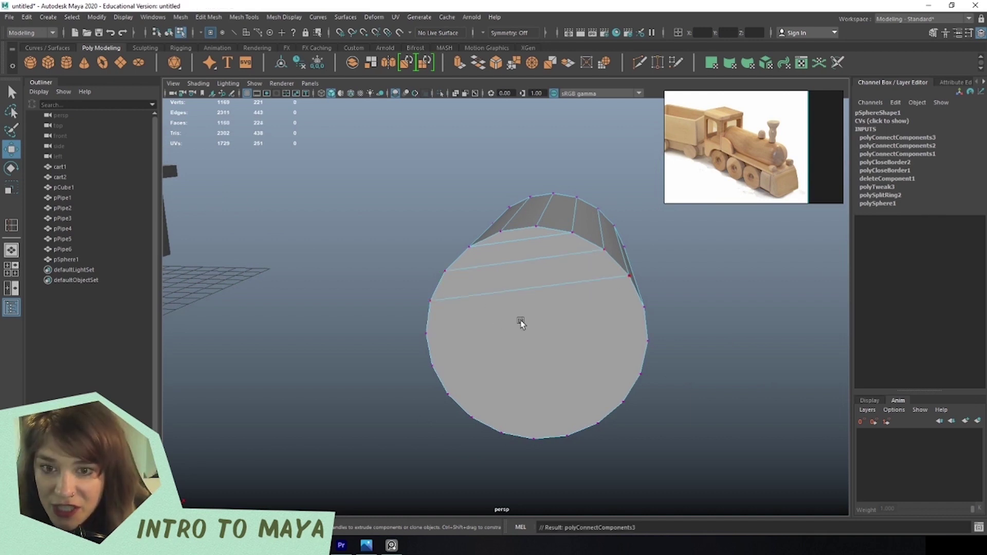
click(449, 320)
shift+click(608, 308)
shift+right_drag(611, 309, 514, 345)
click(452, 364)
shift+click(613, 337)
shift+right_drag(612, 337, 577, 348)
click(454, 390)
shift+click(627, 364)
key(ctrl+h)
key(ctrl+shift+h)
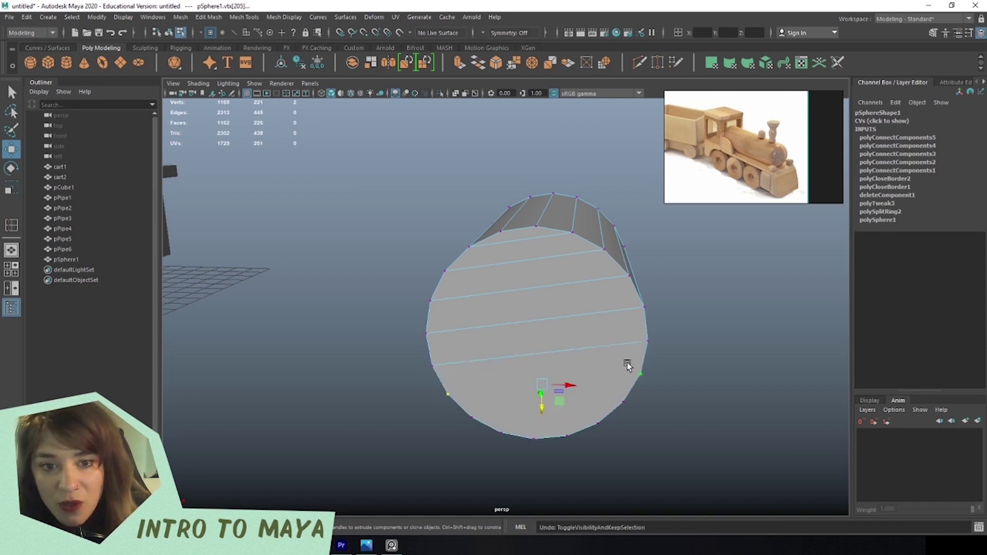
shift+right_drag(628, 363, 573, 407)
click(472, 418)
shift+click(621, 402)
click(505, 427)
shift+click(597, 423)
Return to Object Mode and move the tank over to the train's front.
right_drag(562, 262, 622, 251)
alt+drag(585, 298, 483, 403)
key(r)
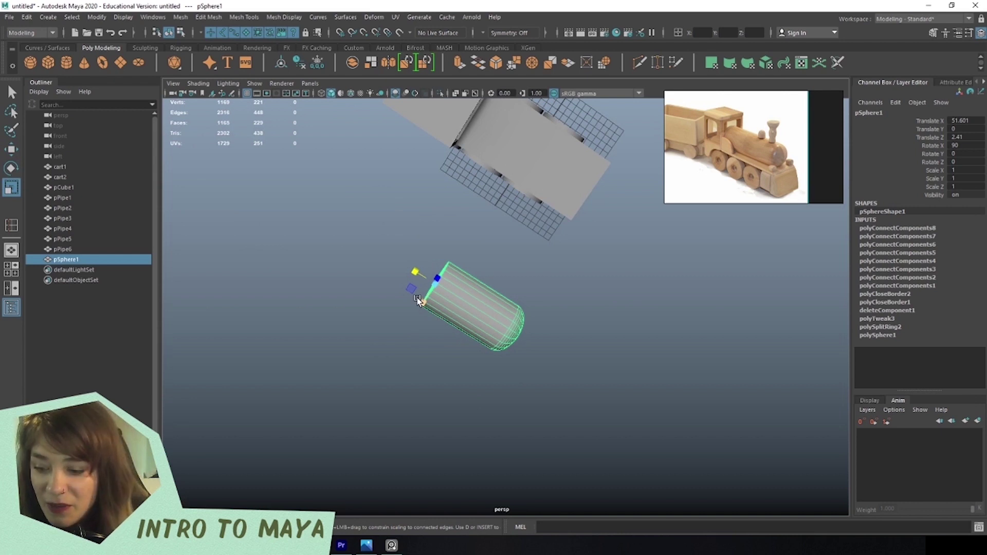
key(w)
drag(418, 301, 468, 144)
key(f)
alt+drag(496, 200, 607, 240)
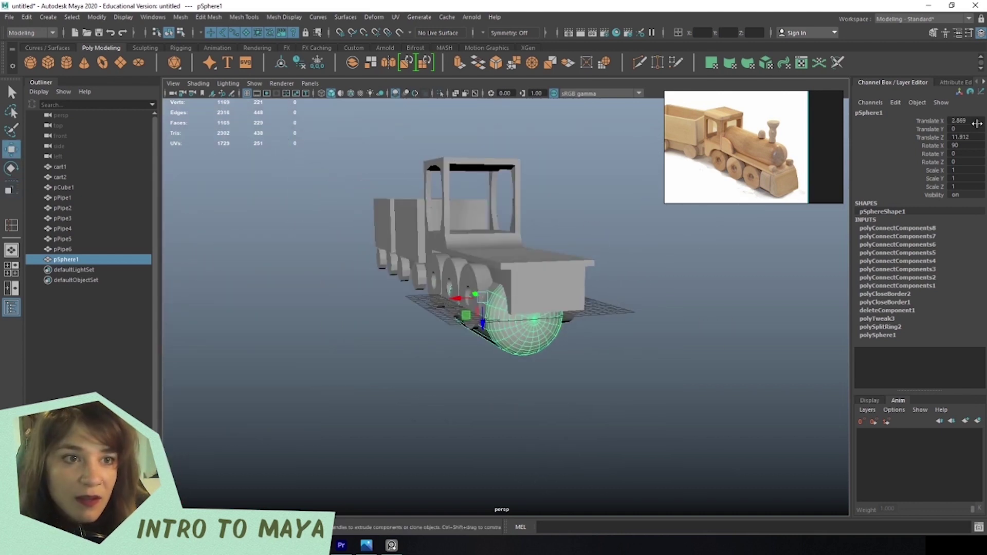
Lift the tank onto the engine and adjust its end column of vertices.
drag(457, 298, 469, 297)
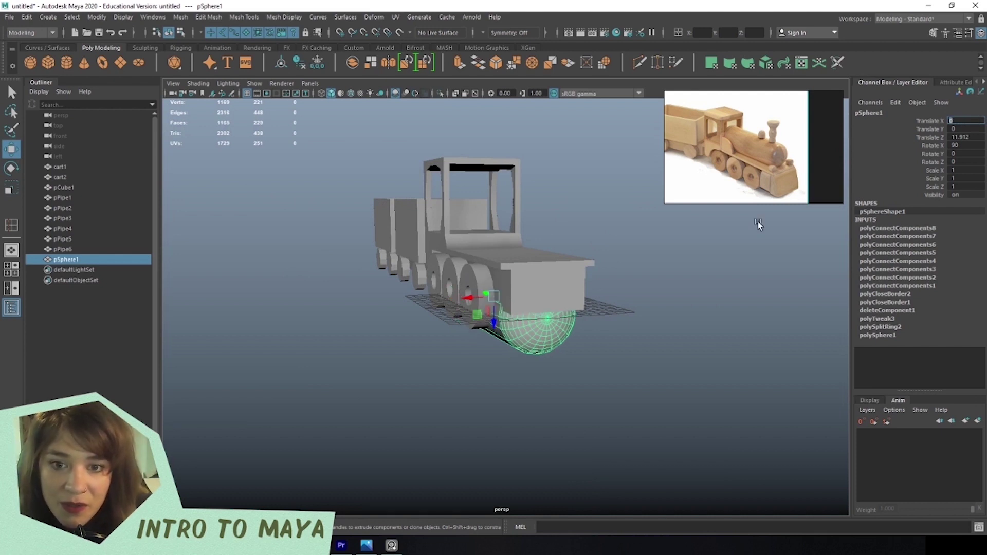
drag(500, 332, 417, 222)
right_drag(460, 220, 479, 175)
alt+drag(480, 175, 476, 186)
drag(368, 329, 368, 328)
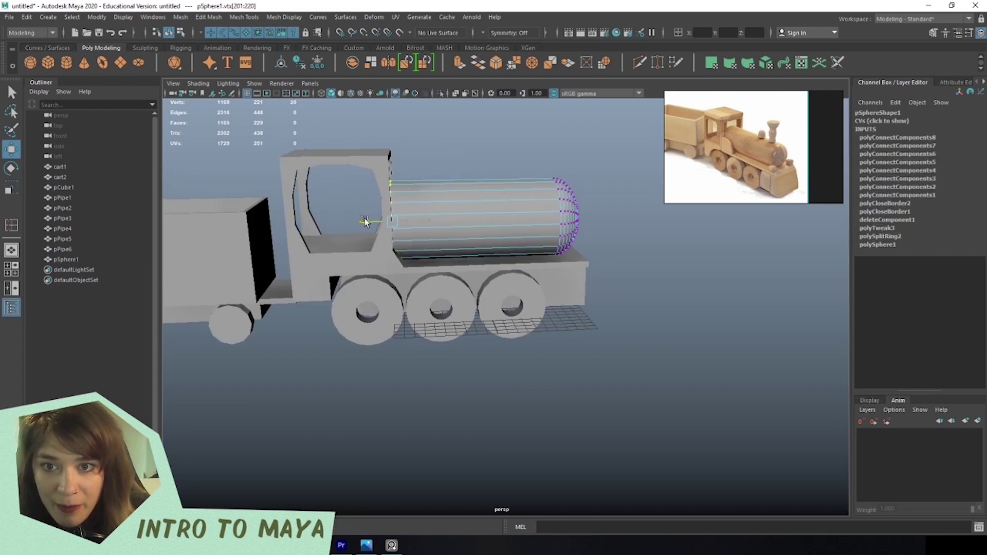
right_drag(518, 212, 564, 195)
Draw a new polygon cube on the grid in front of the train.
click(602, 441)
alt+drag(602, 440, 447, 341)
alt+drag(366, 353, 576, 402)
alt+middle_drag(576, 402, 504, 405)
alt+right_drag(505, 406, 505, 445)
alt+drag(506, 444, 591, 412)
mouse_move(620, 379)
shift+right_down()
mouse_move(625, 415)
mouse_move(636, 337)
mouse_move(616, 360)
mouse_move(604, 400)
mouse_move(601, 355)
mouse_move(620, 362)
shift+right_up()
drag(555, 400, 581, 331)
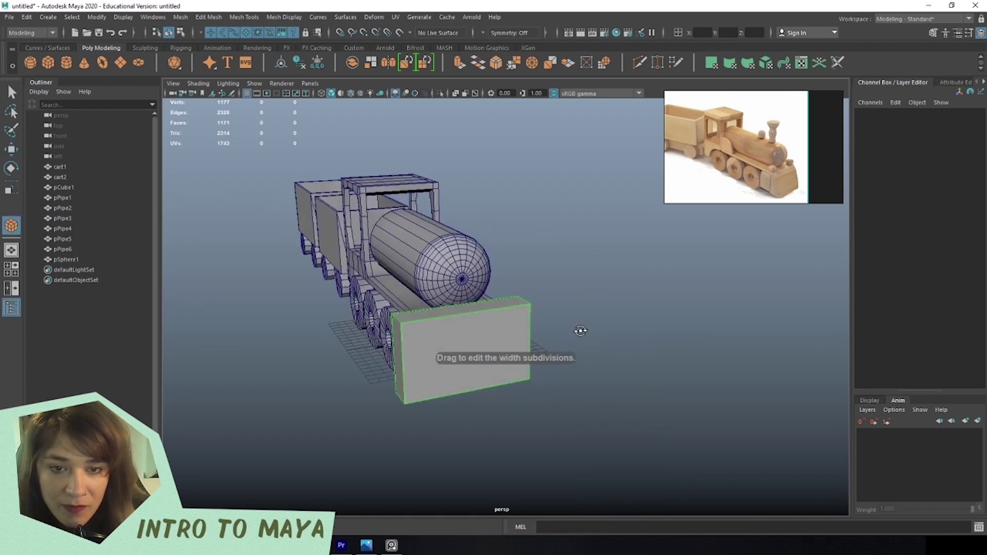
Set the cube's X translate to 0 and push it along Z to the train's front.
key(w)
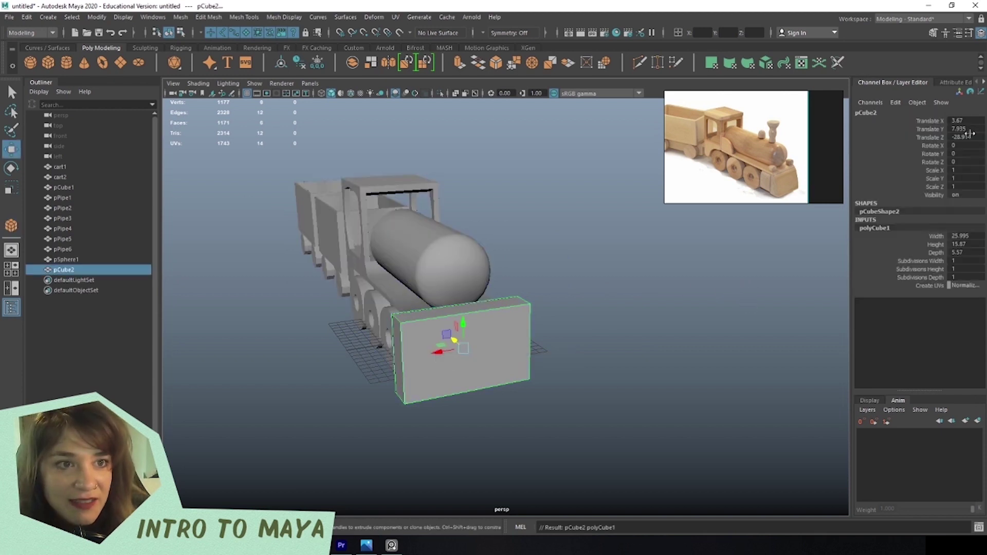
key(Return)
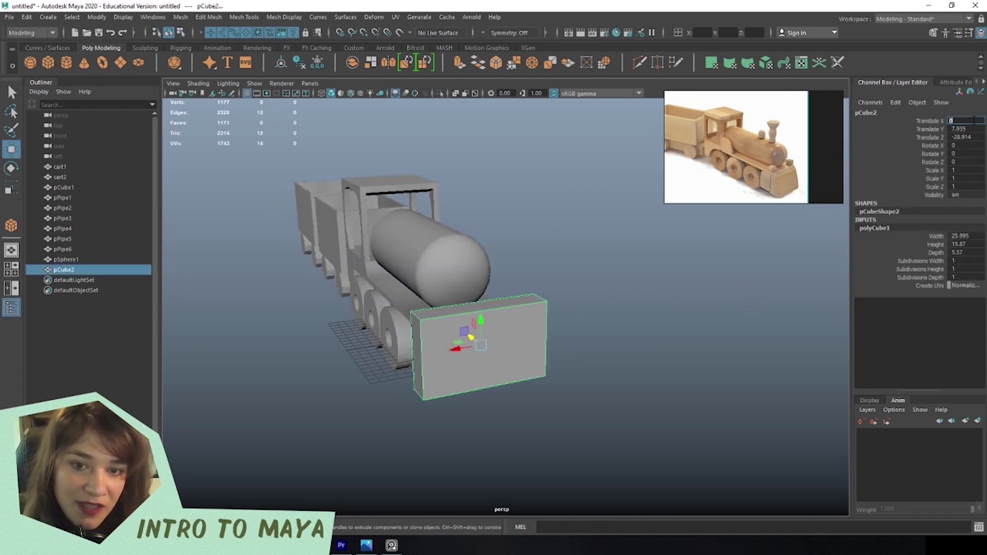
text(0)
key(Return)
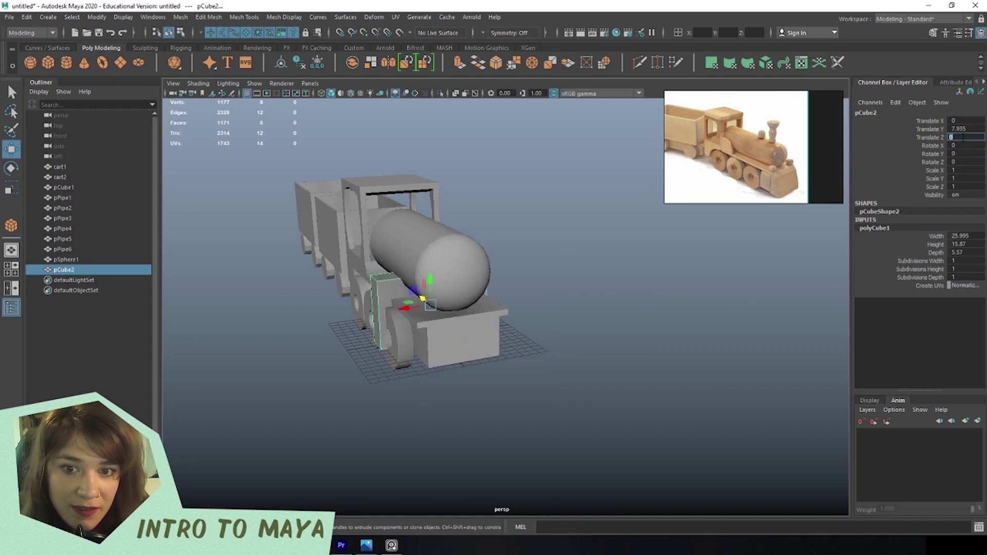
key(ctrl+z)
key(ctrl+z)
key(ctrl+z)
key(ctrl+z)
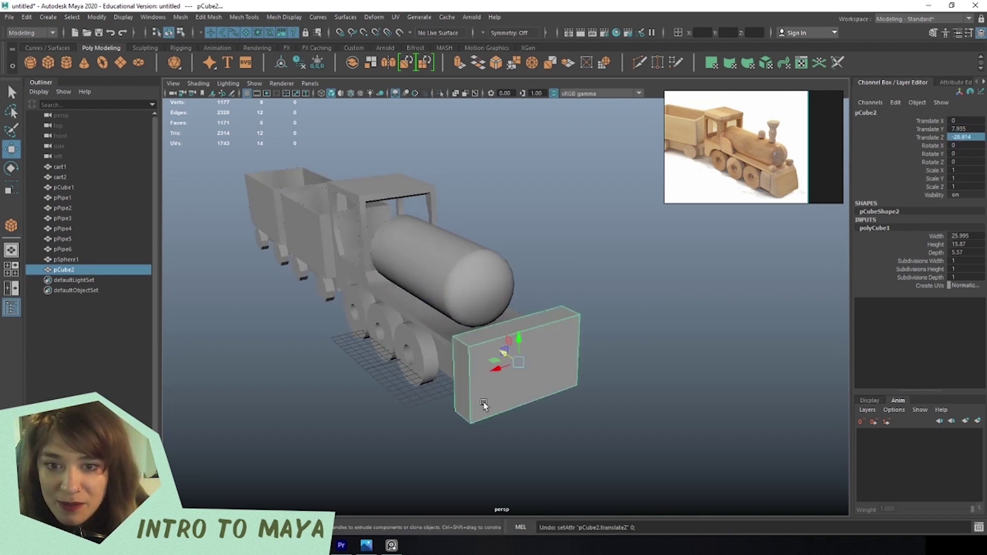
drag(590, 360, 452, 280)
Scale all the cube's vertices down into a thinner plate.
right_click(460, 263)
right_drag(462, 280, 411, 262)
drag(308, 230, 445, 374)
key(r)
drag(459, 327, 468, 339)
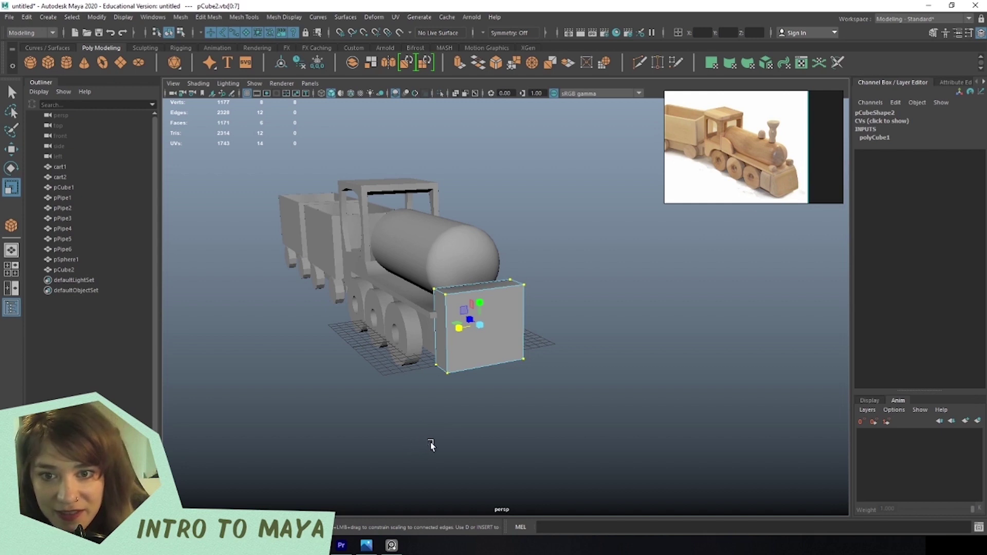
Move the plate's top and front vertices to taper it into a slanted block.
alt+drag(431, 446, 509, 370)
alt+drag(498, 245, 346, 369)
key(w)
alt+right_drag(346, 368, 394, 382)
scroll(448, 405, down, 5)
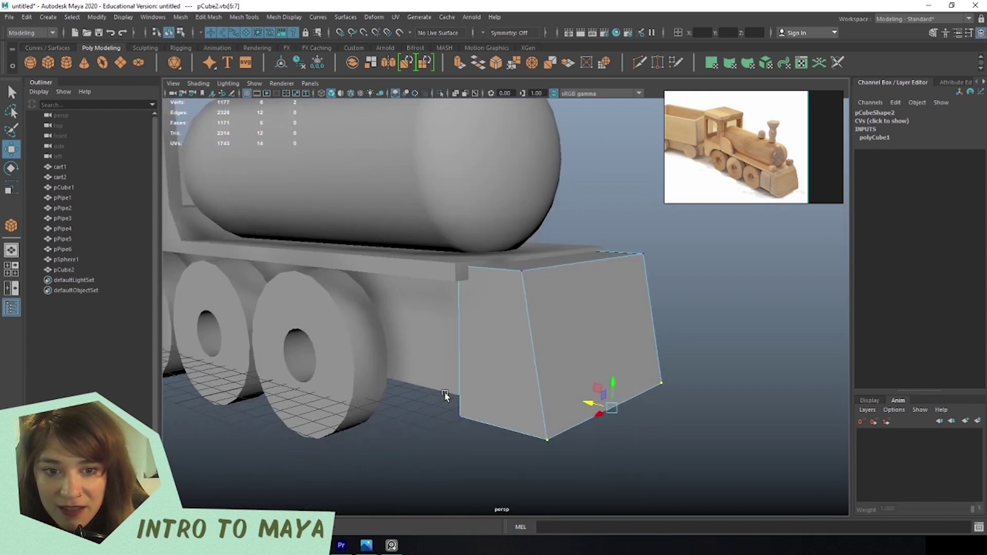
alt+drag(470, 399, 514, 386)
shift+drag(619, 213, 668, 293)
alt+drag(705, 407, 652, 397)
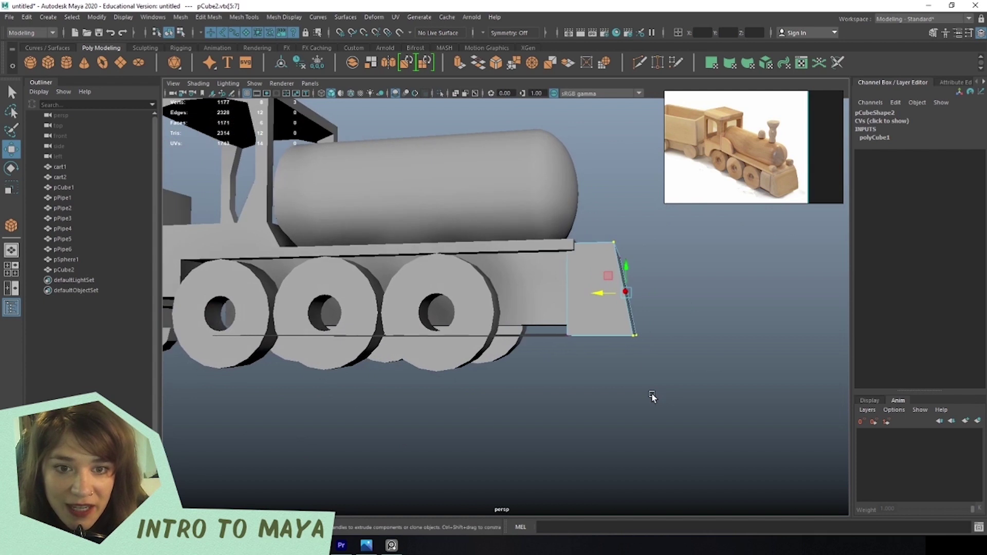
drag(596, 298, 341, 335)
drag(447, 270, 642, 334)
Return to object selection and orbit closer to review the front plate.
right_drag(478, 326, 494, 303)
alt+drag(495, 304, 423, 399)
click(424, 399)
click(448, 244)
click(553, 399)
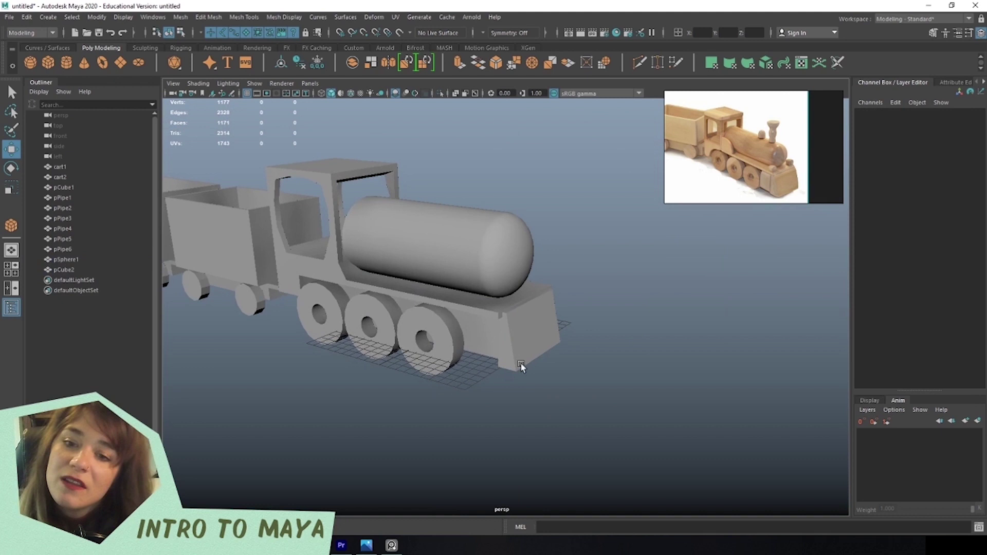
alt+drag(521, 366, 511, 337)
Draw a polygon cylinder and lift it onto the tank.
shift+right_click(613, 301)
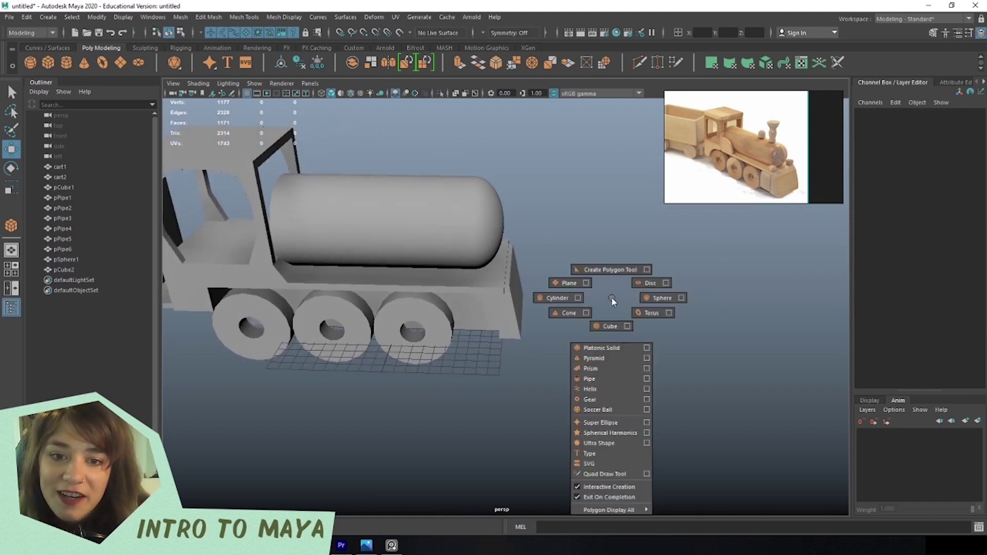
click(564, 299)
mouse_move(573, 392)
mouse_down()
mouse_move(586, 394)
mouse_move(585, 311)
mouse_up()
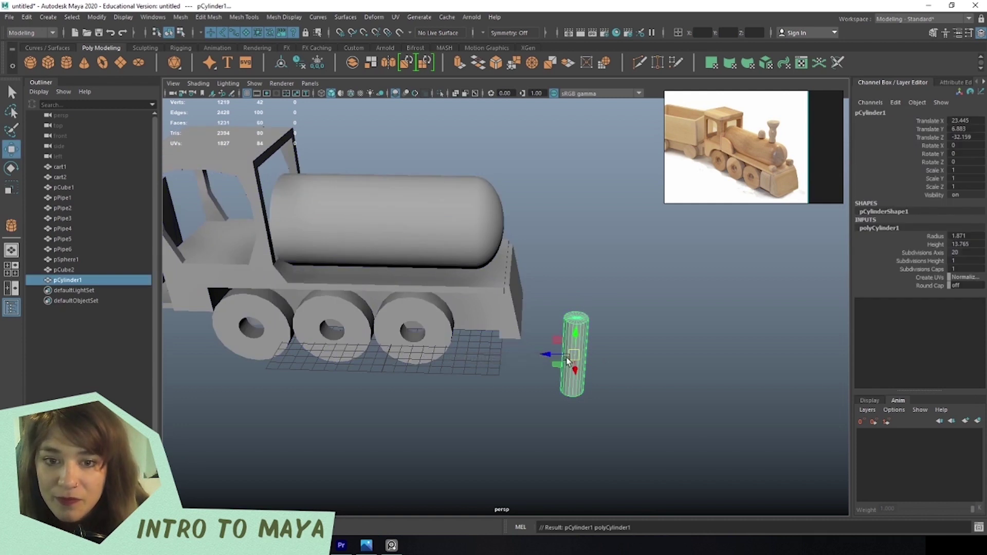
drag(554, 344, 452, 278)
key(f)
alt+right_drag(452, 278, 487, 392)
alt+drag(487, 392, 494, 329)
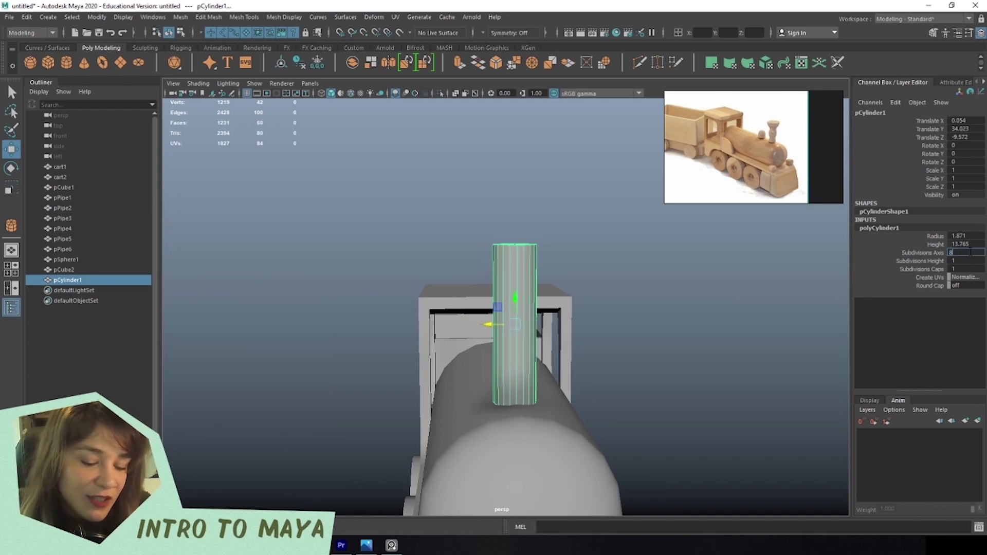
Set the cylinder's axis subdivisions to 8.
text(8)
key(Return)
alt+drag(765, 310, 520, 298)
right_drag(520, 262, 535, 313)
Insert four edge loops along the cylinder's height.
click(535, 242)
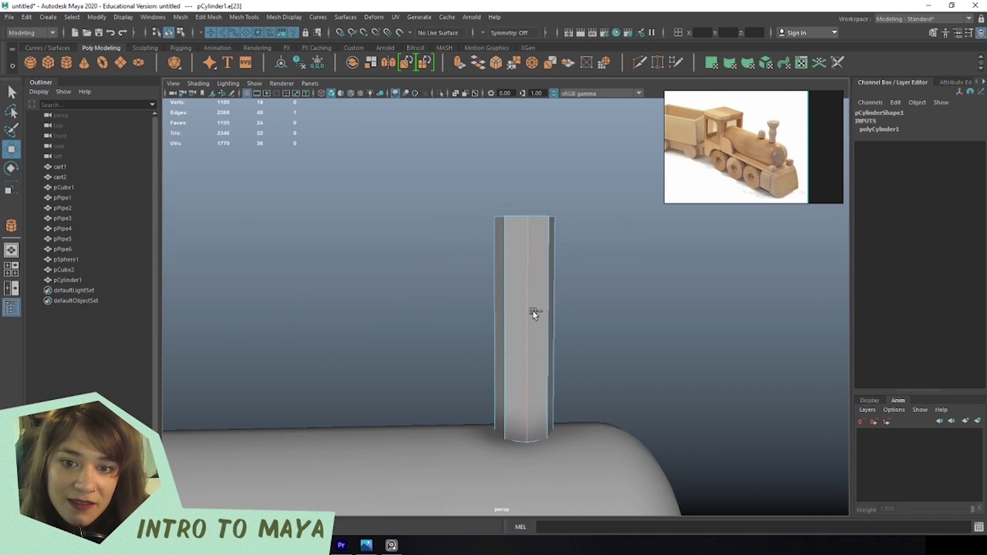
click(529, 251)
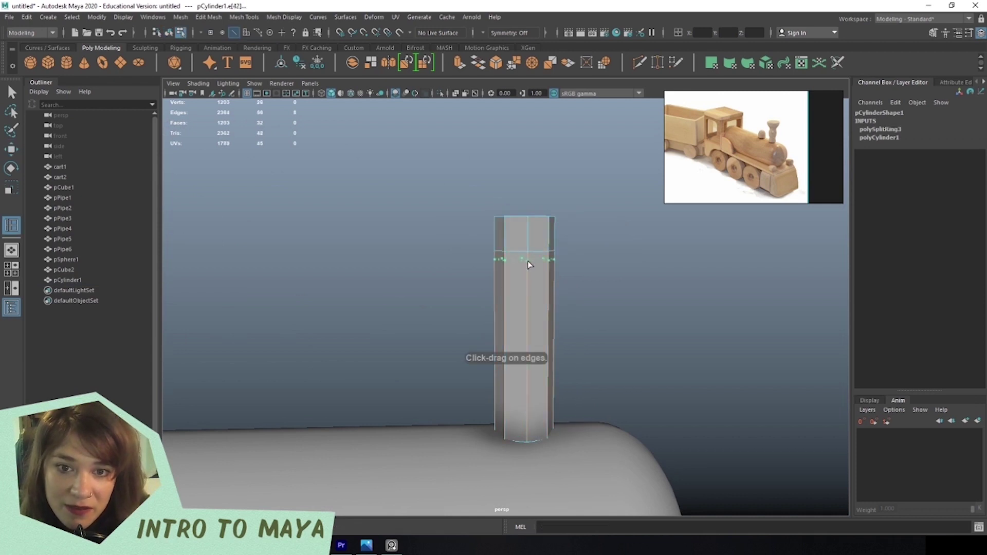
click(532, 301)
click(533, 341)
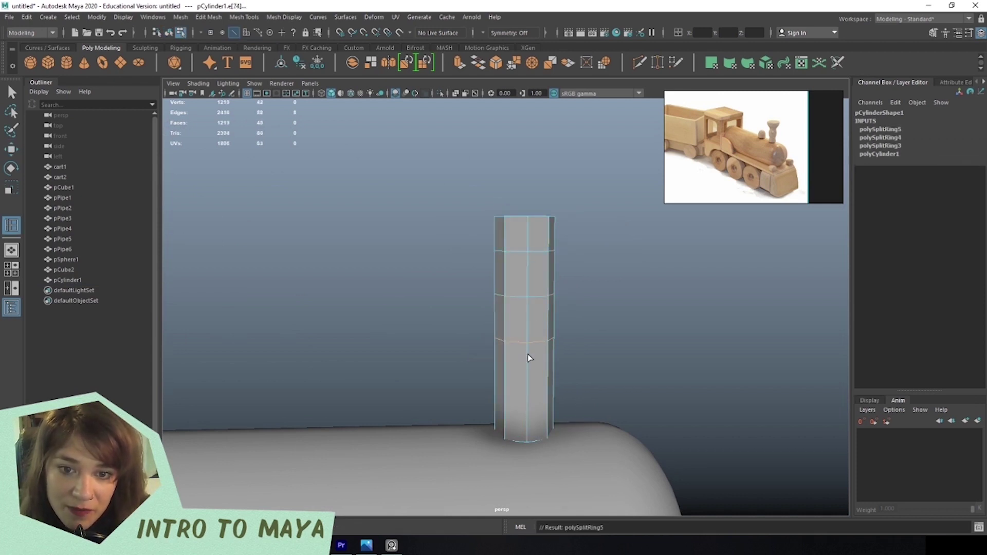
click(532, 387)
key(q)
Select the cylinder's top vertices and scale them to flare the top.
right_click(525, 256)
alt+drag(525, 255, 513, 222)
right_drag(512, 221, 469, 223)
drag(445, 187, 529, 307)
key(e)
key(r)
Scale the middle edge loop outward into a bulge.
click(516, 342)
right_drag(514, 262, 515, 241)
click(535, 343)
alt+drag(536, 346, 561, 368)
click(519, 344)
drag(510, 343, 498, 344)
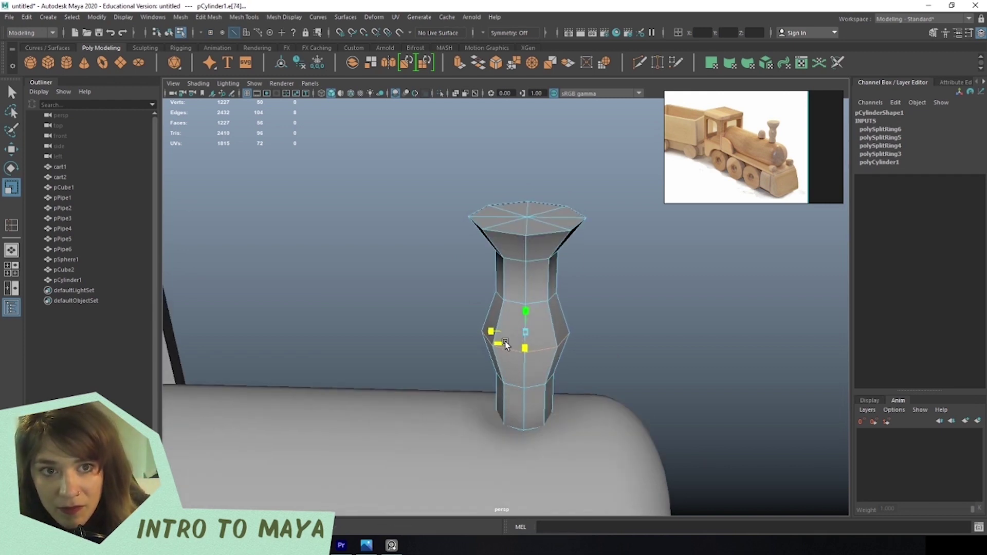
Return to object selection and orbit out to view the whole train.
right_drag(525, 219, 574, 201)
click(619, 249)
scroll(619, 249, up, 3)
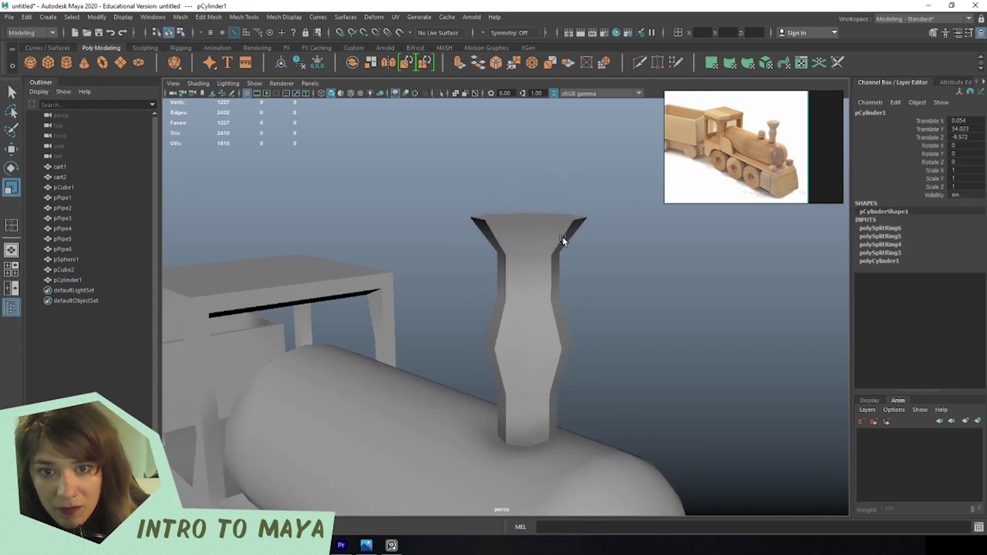
scroll(611, 306, down, 4)
alt+drag(610, 306, 562, 356)
Select all the locomotive parts and delete their construction history.
scroll(651, 355, down, 5)
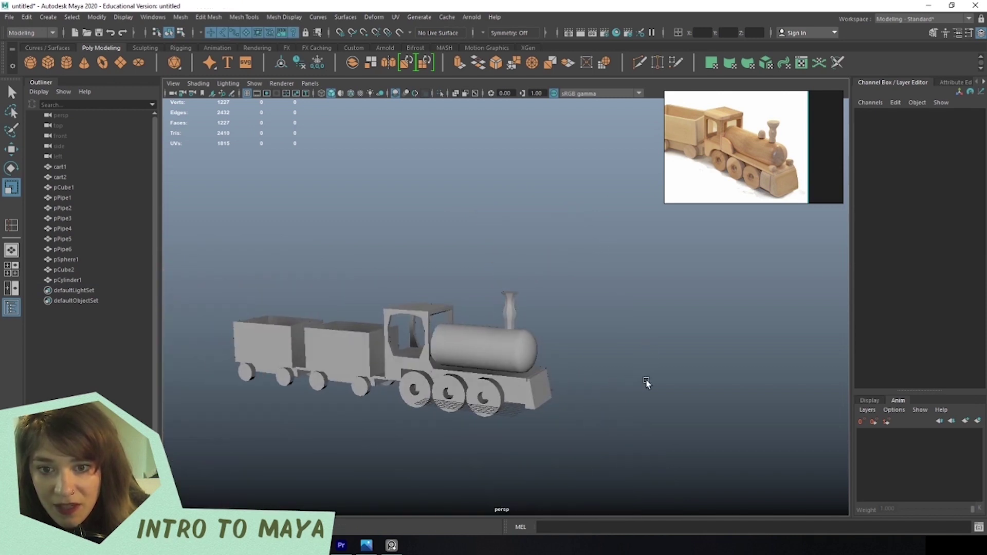
key(f)
alt+drag(445, 337, 415, 408)
click(459, 348)
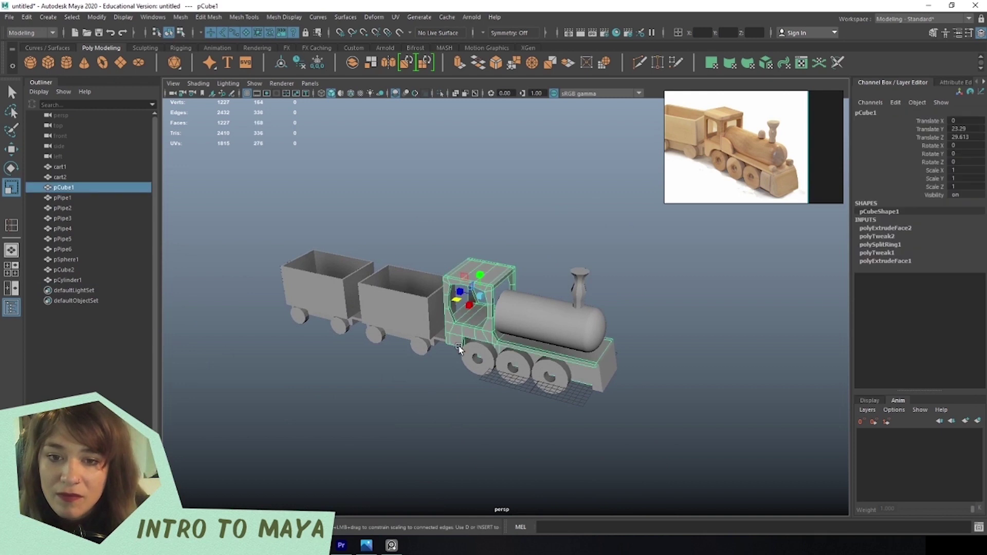
scroll(517, 486, up, 3)
alt+drag(517, 486, 512, 441)
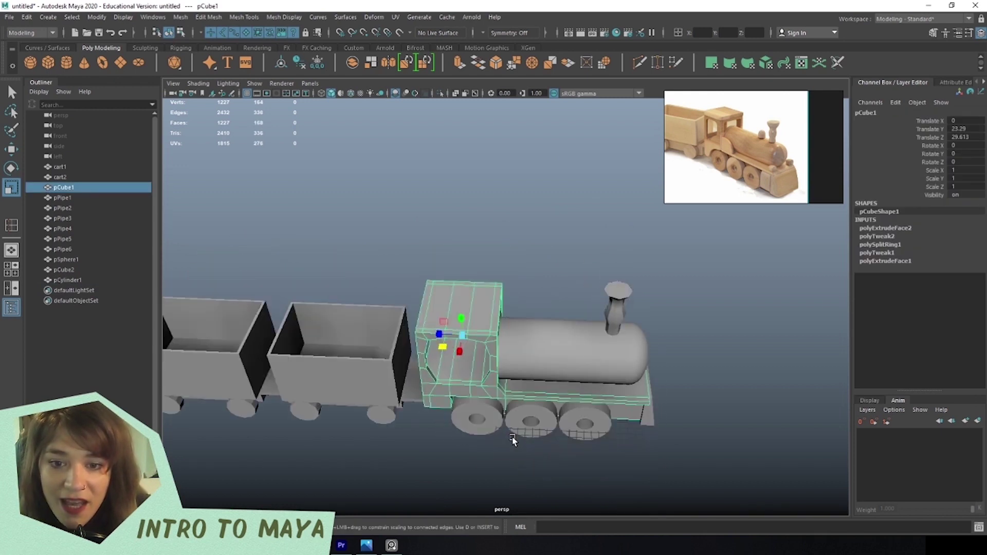
drag(460, 247, 707, 467)
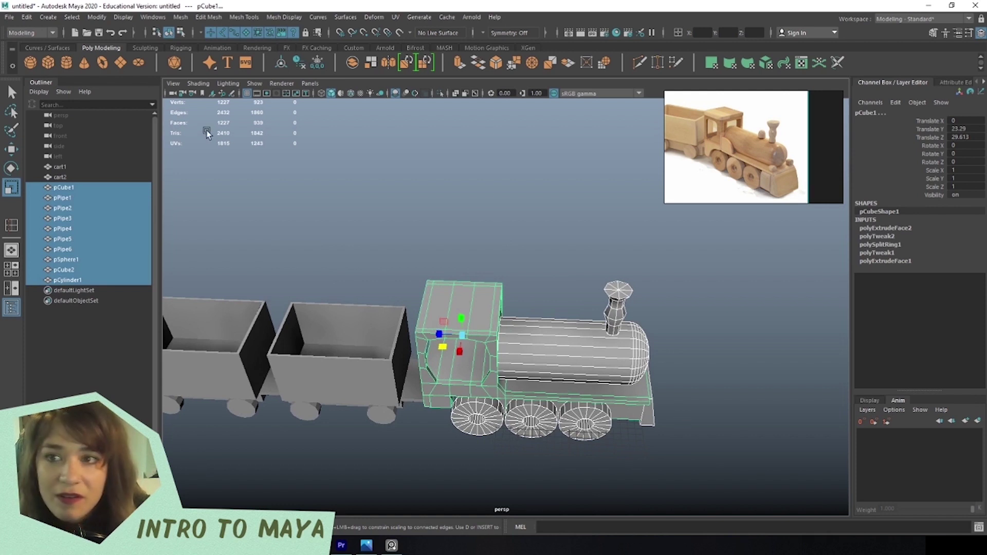
click(24, 18)
mouse_move(129, 149)
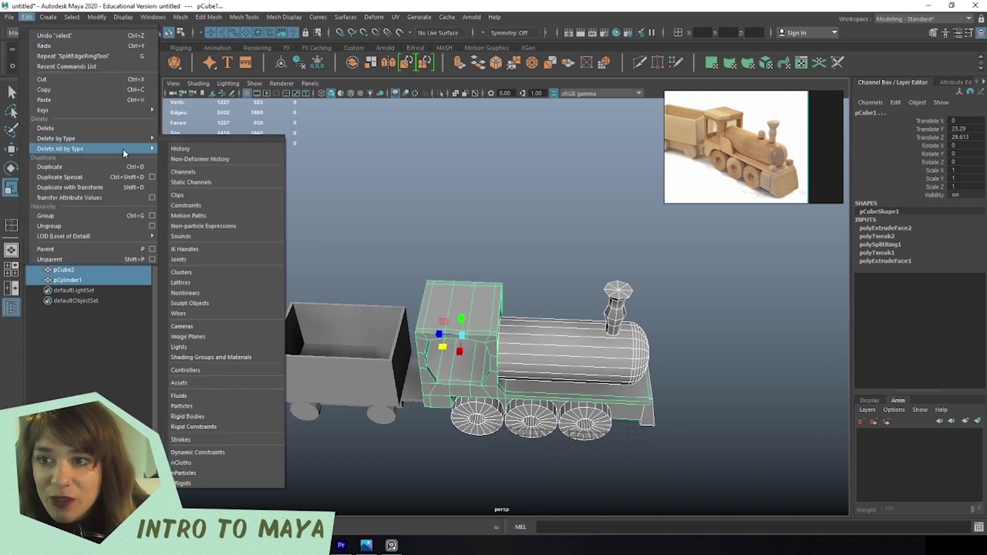
click(181, 153)
Combine the locomotive parts into one mesh and delete its history.
alt+middle_drag(470, 349, 439, 266)
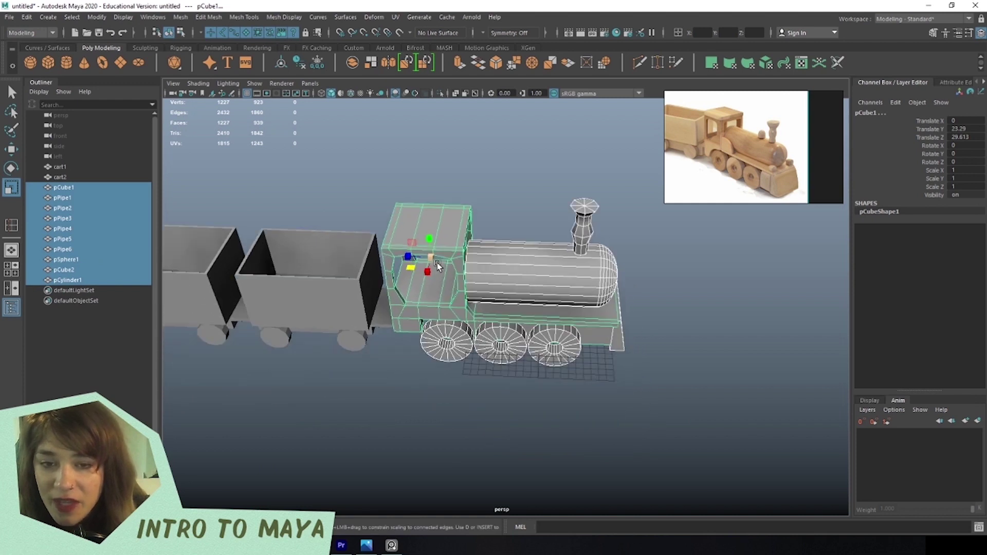
alt+drag(501, 347, 521, 329)
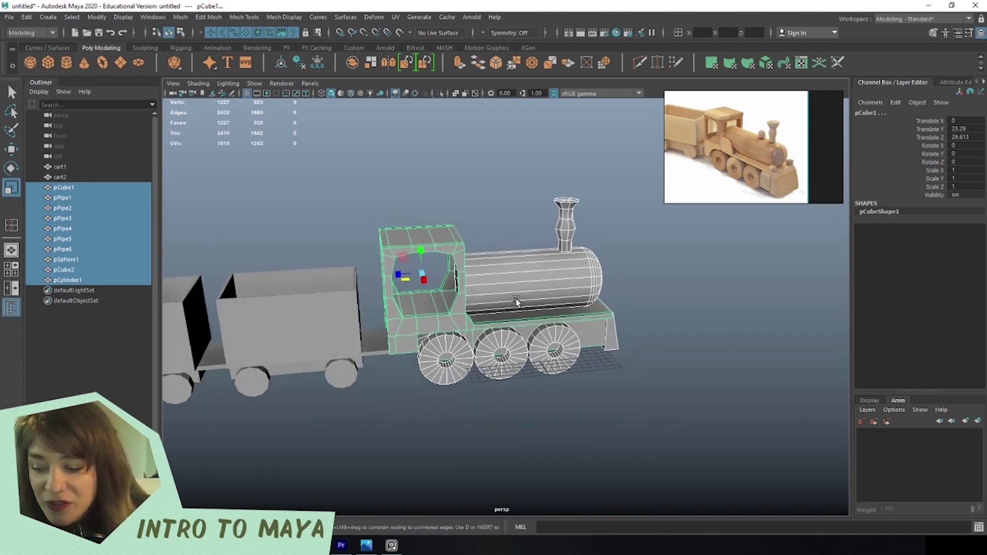
shift+right_drag(538, 286, 560, 486)
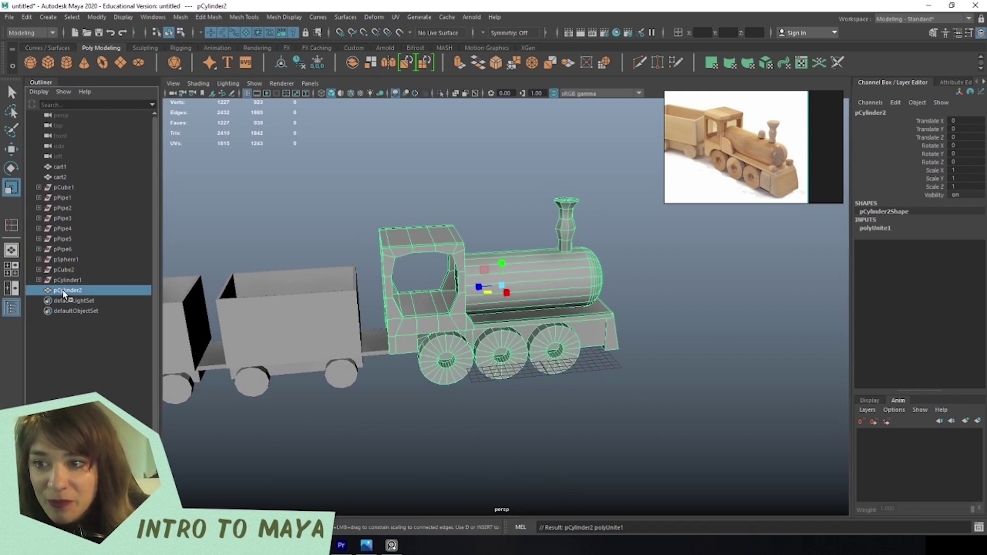
click(26, 17)
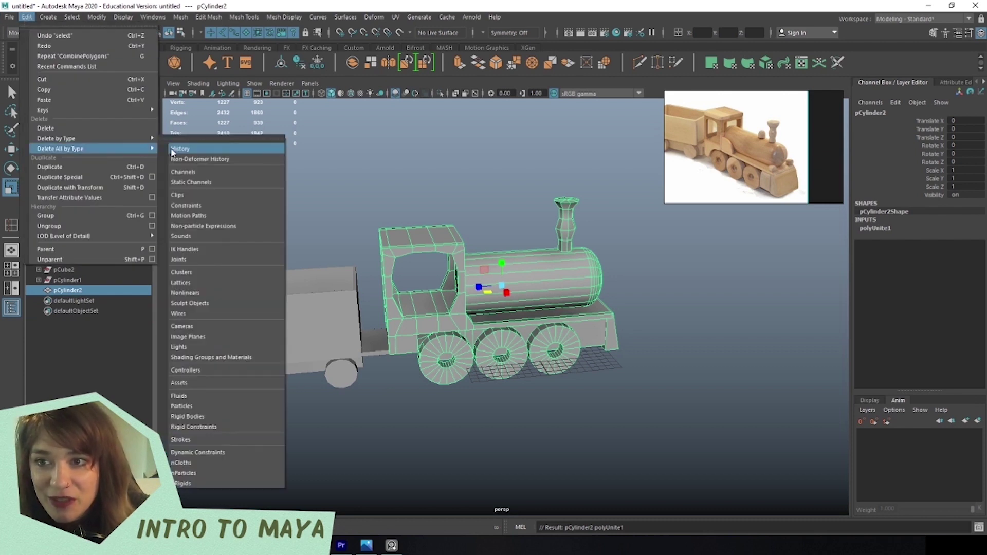
click(177, 154)
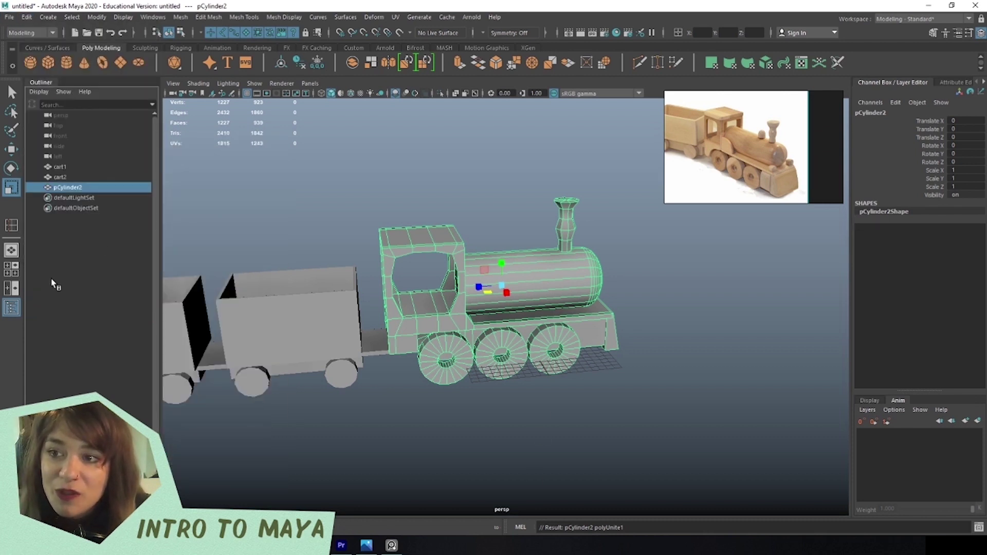
Marquee-select both carts together in the viewport.
alt+drag(496, 419, 463, 426)
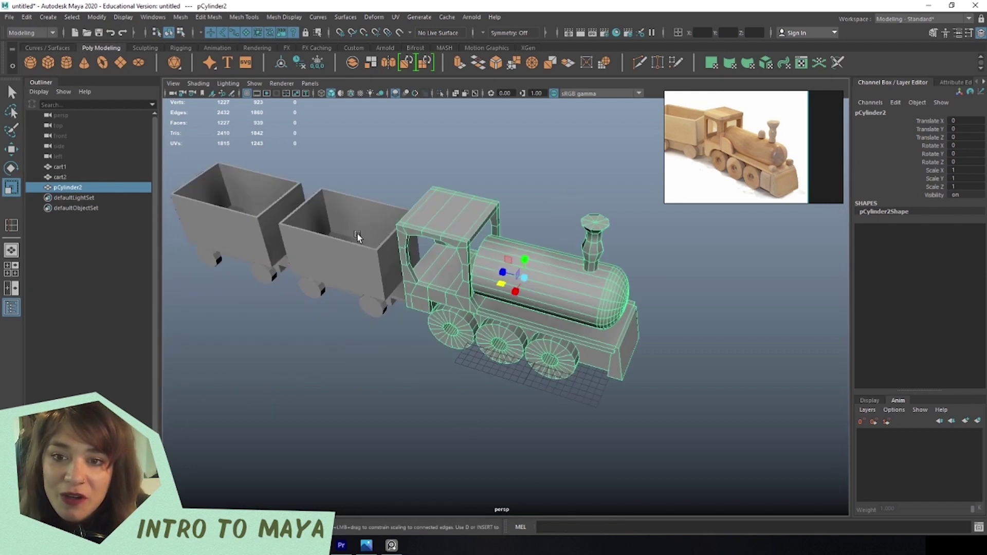
click(360, 307)
click(224, 197)
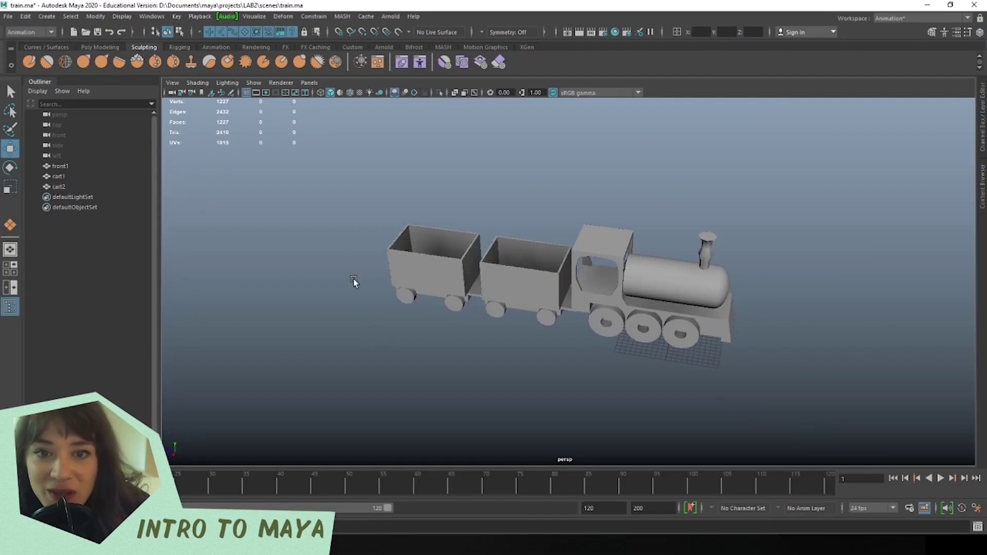
drag(352, 267, 525, 366)
Duplicate the selected cart pair three times, sliding each copy along X behind the train.
key(ctrl+d)
drag(653, 341, 471, 331)
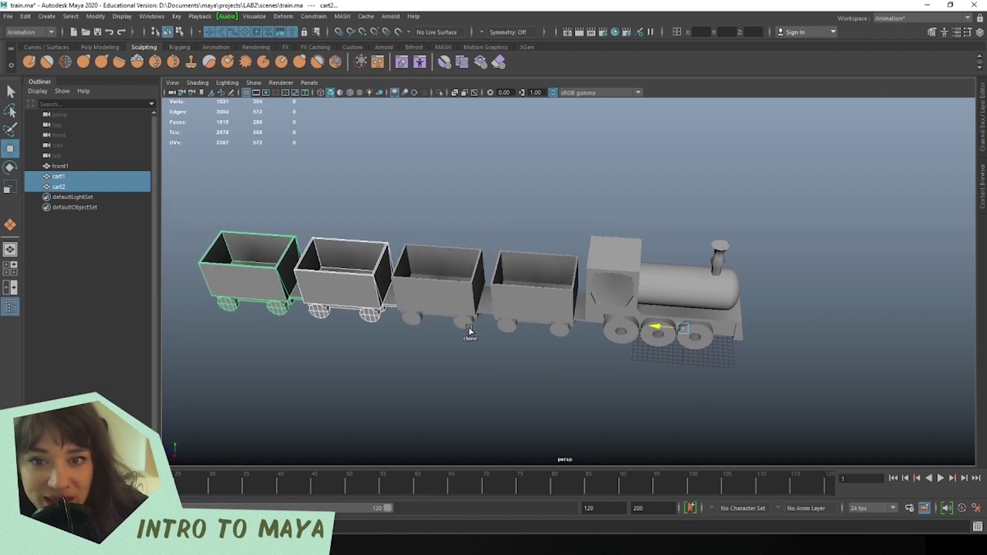
key(ctrl+d)
alt+middle_drag(335, 352, 545, 356)
key(ctrl+d)
drag(638, 323, 432, 334)
Add the last pair of carts at the rear to complete cart8, then deselect.
scroll(404, 355, down, 2)
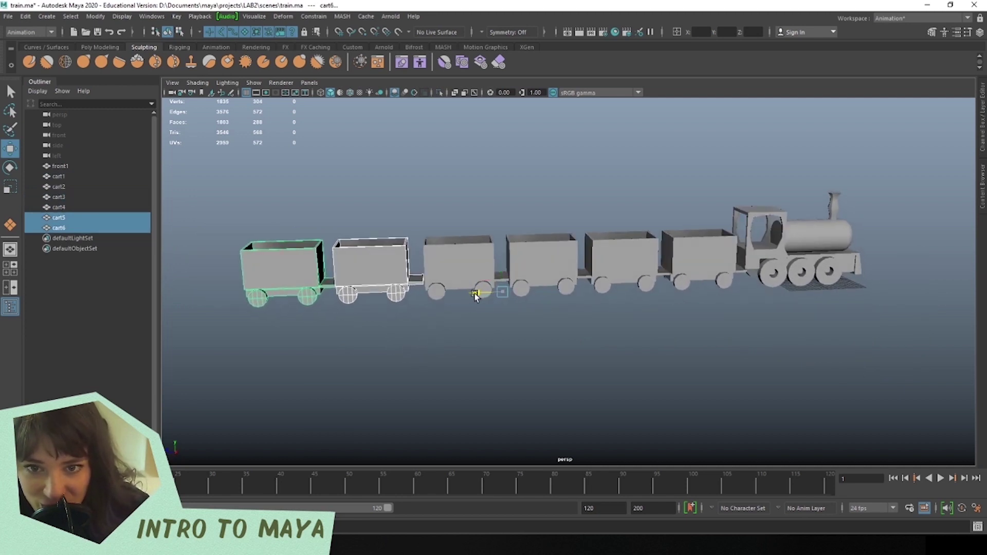
drag(476, 297, 312, 318)
key(ctrl+d)
click(513, 483)
mouse_move(514, 437)
alt+mouse_down()
mouse_move(621, 427)
mouse_move(543, 363)
alt+mouse_up()
click(483, 368)
alt+drag(483, 368, 629, 335)
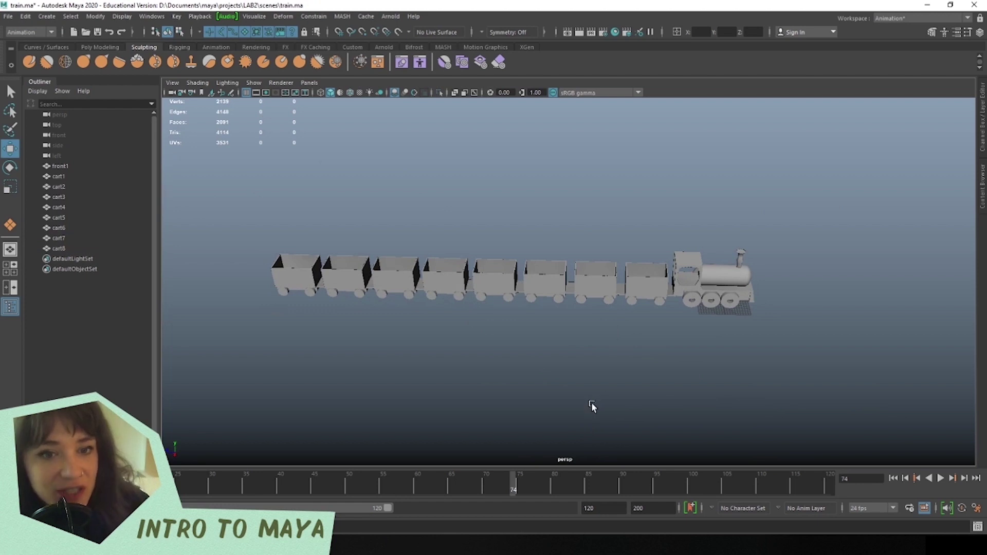
Create a polygon plane and scale it into a large ground beneath the train.
shift+right_click(587, 344)
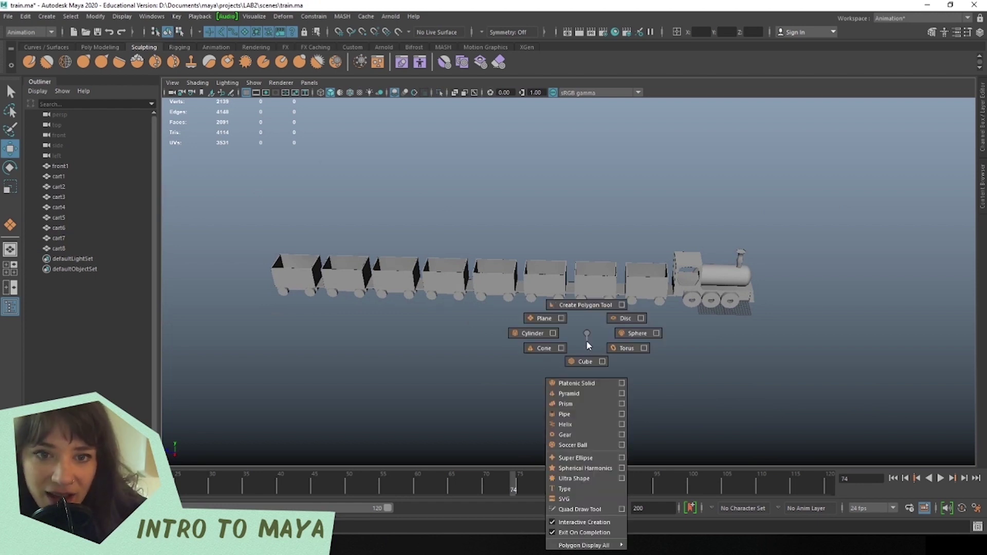
click(527, 320)
drag(229, 360, 854, 237)
alt+drag(760, 323, 670, 399)
key(e)
key(r)
drag(545, 274, 515, 268)
key(w)
Select the locomotive and the seven trailing carts in turn to check their placement.
click(389, 401)
click(553, 344)
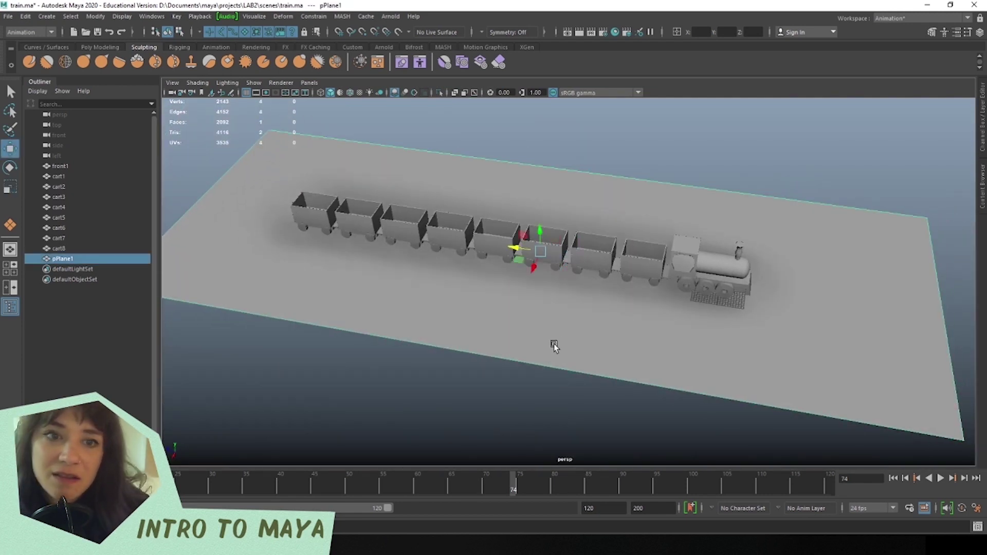
click(689, 257)
click(628, 264)
click(588, 267)
click(531, 248)
click(483, 242)
click(436, 234)
click(392, 229)
click(350, 226)
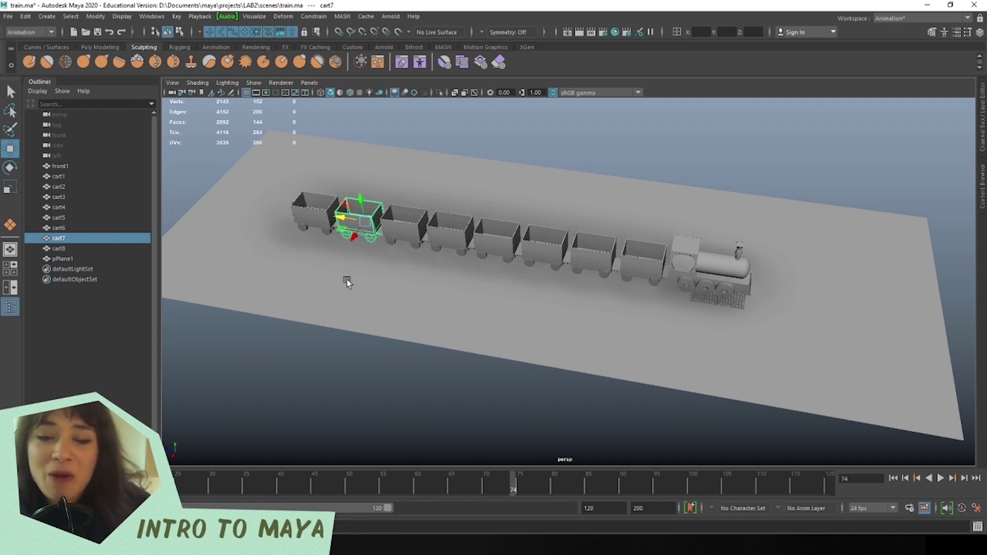
Reselect the ground plane, view it from a low side angle and show its Channel Box.
click(508, 281)
alt+drag(604, 400, 473, 289)
alt+drag(527, 236, 532, 387)
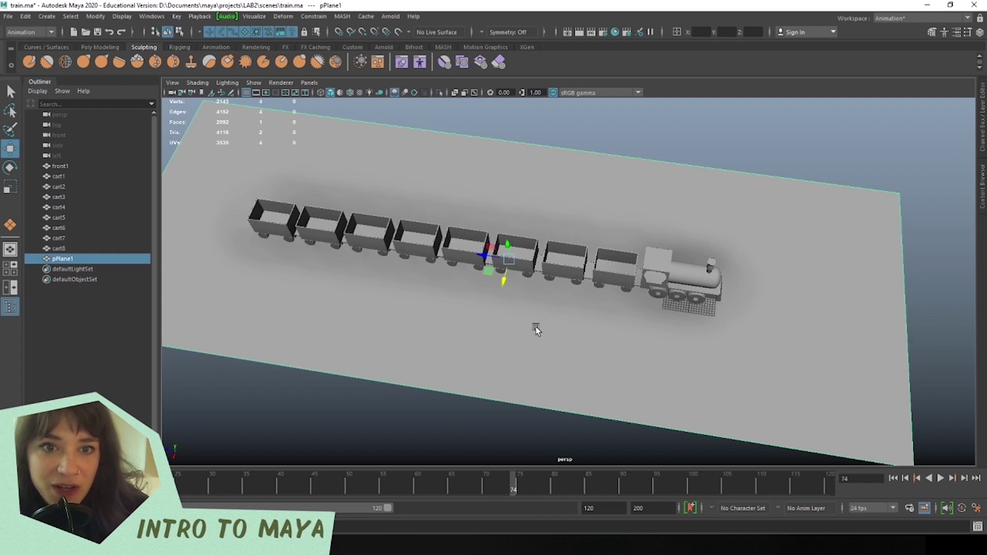
click(983, 134)
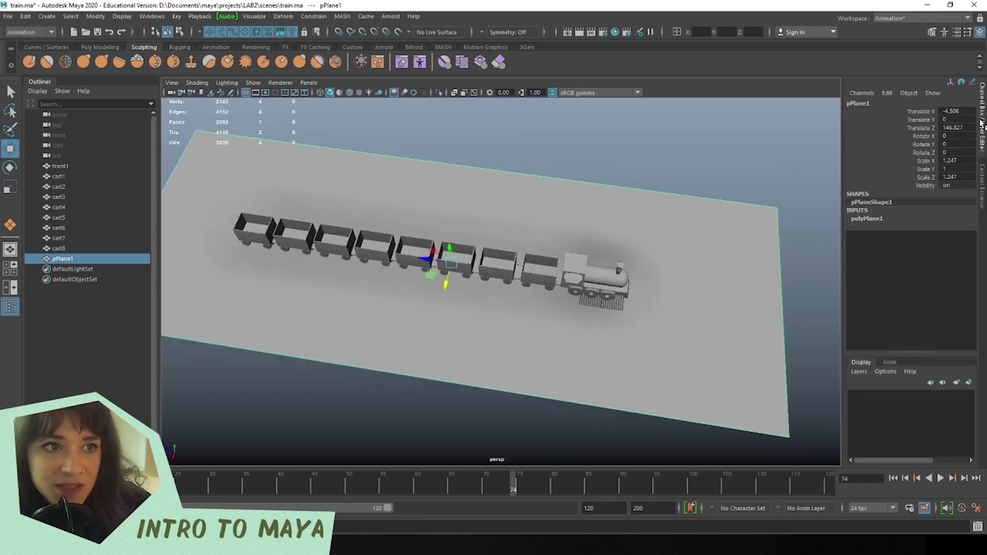
key(ctrl+z)
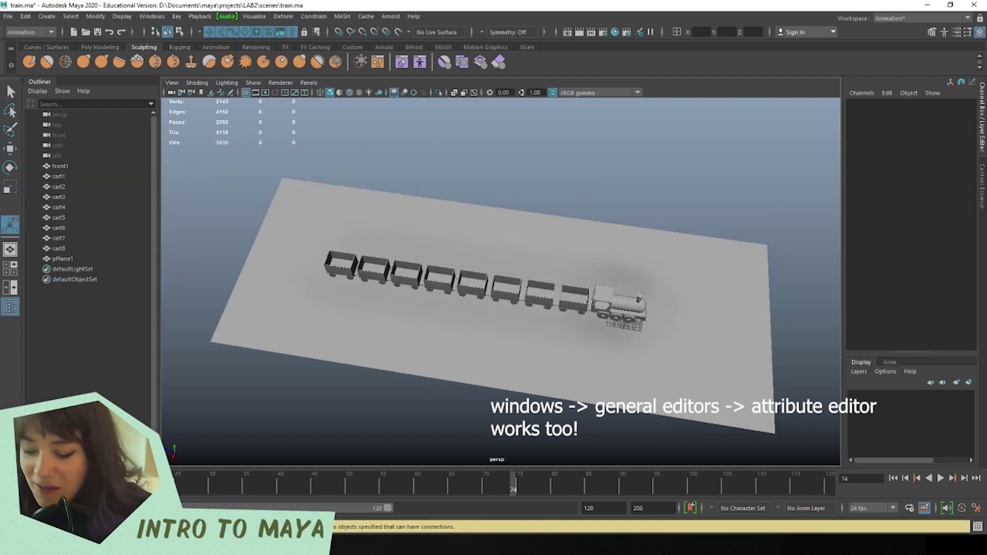
Open the ground plane's Attribute Editor with Ctrl+A and dock it on the right.
click(462, 205)
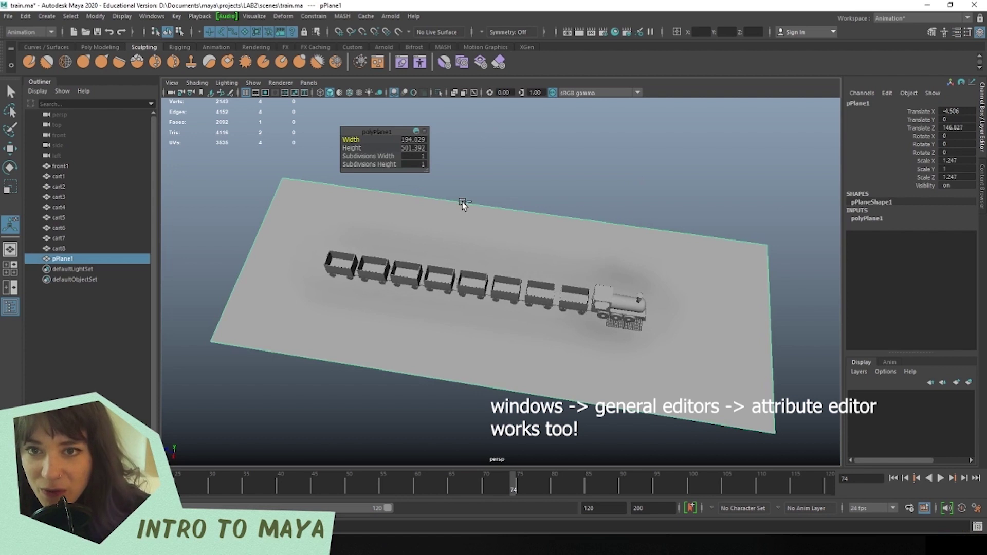
key(ctrl+a)
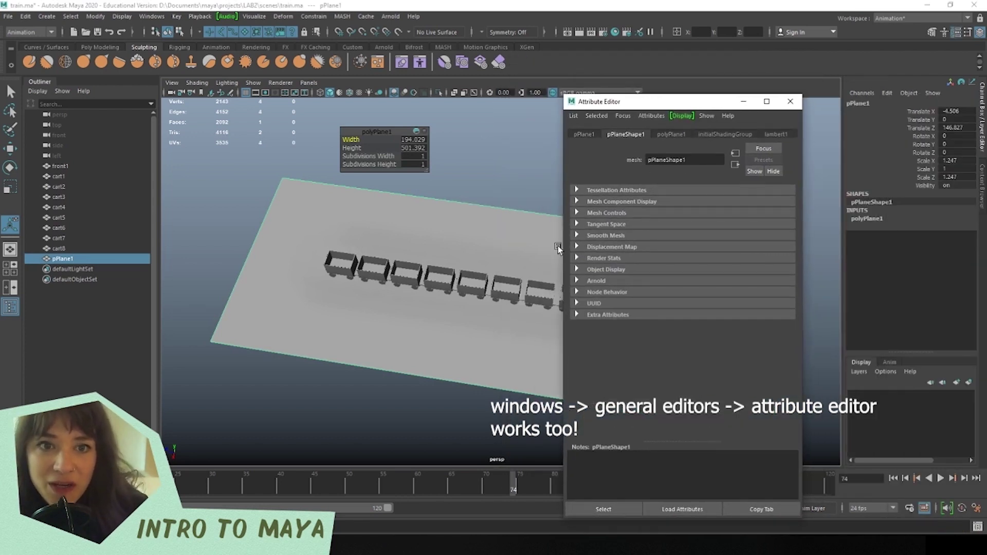
drag(585, 109, 981, 230)
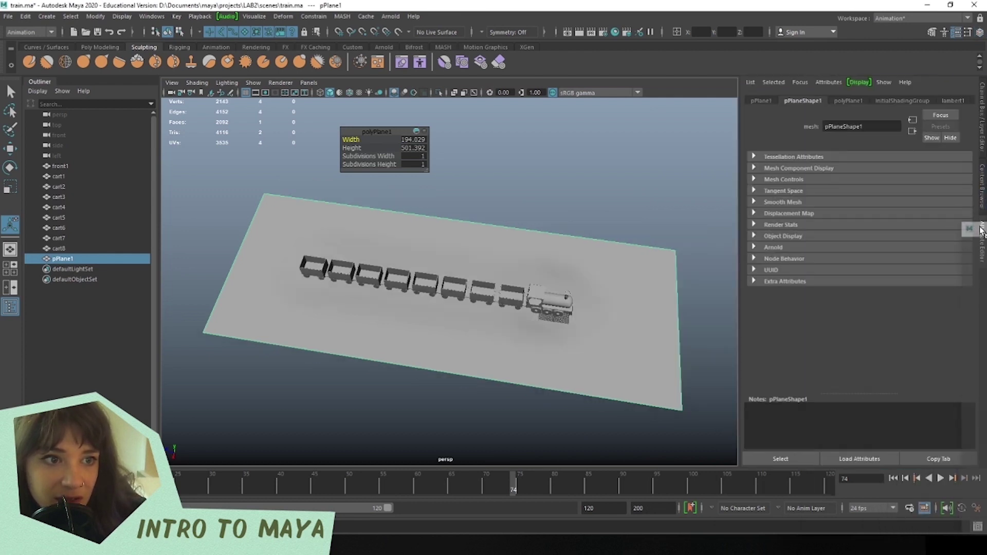
click(984, 192)
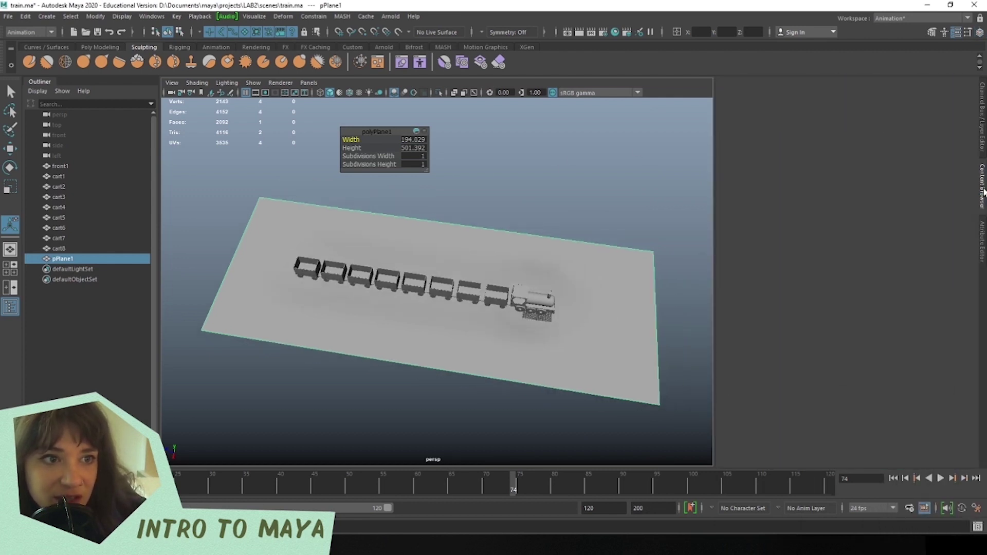
click(982, 136)
click(982, 245)
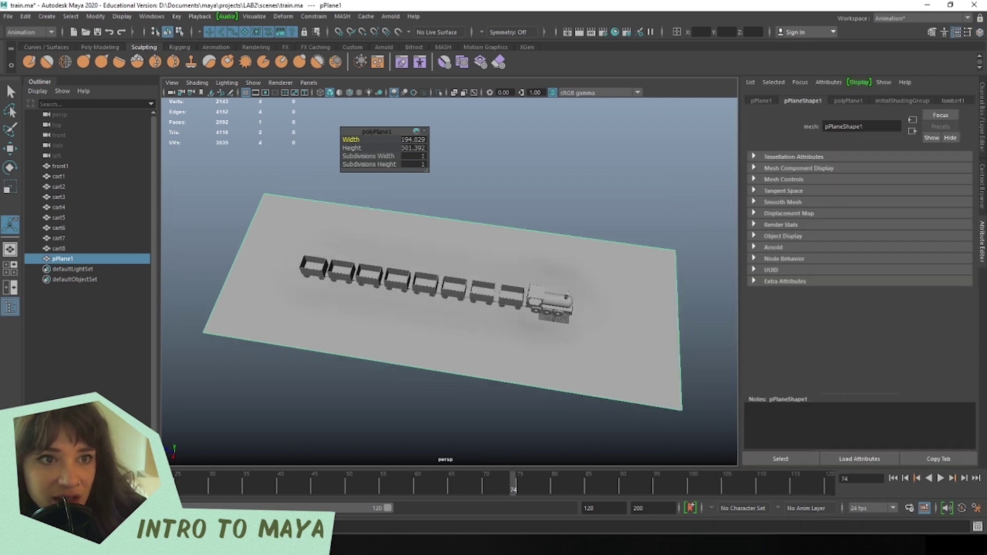
drag(984, 239, 774, 83)
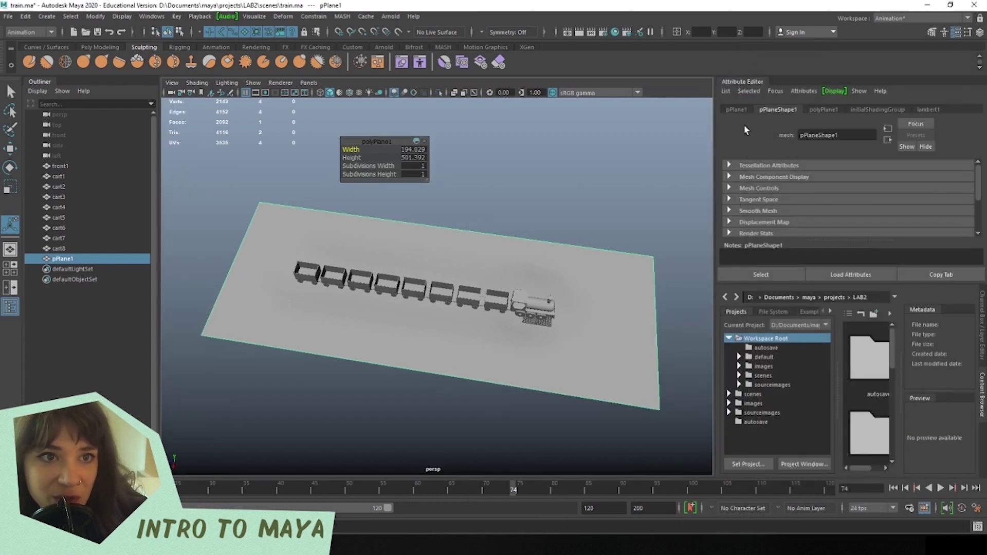
drag(745, 81, 980, 236)
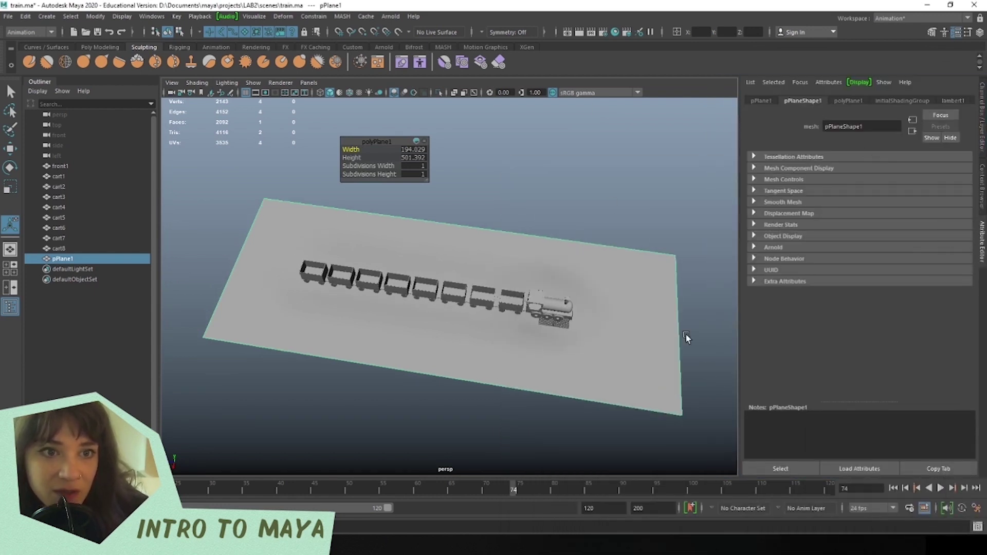
Reselect the ground plane and nudge it slightly with the Move tool.
click(513, 212)
click(458, 326)
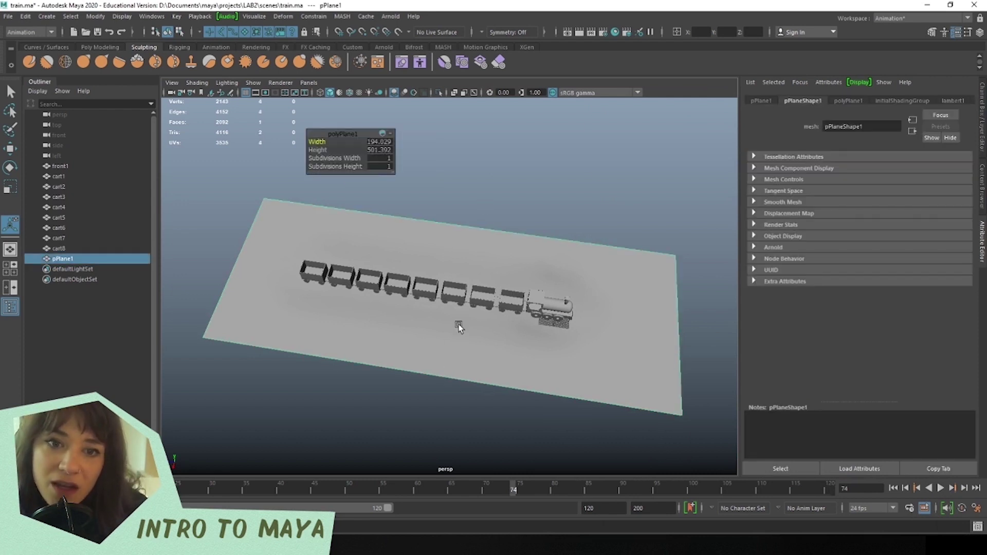
alt+drag(426, 327, 298, 293)
key(w)
drag(436, 293, 438, 293)
click(368, 341)
click(412, 342)
alt+drag(412, 342, 524, 330)
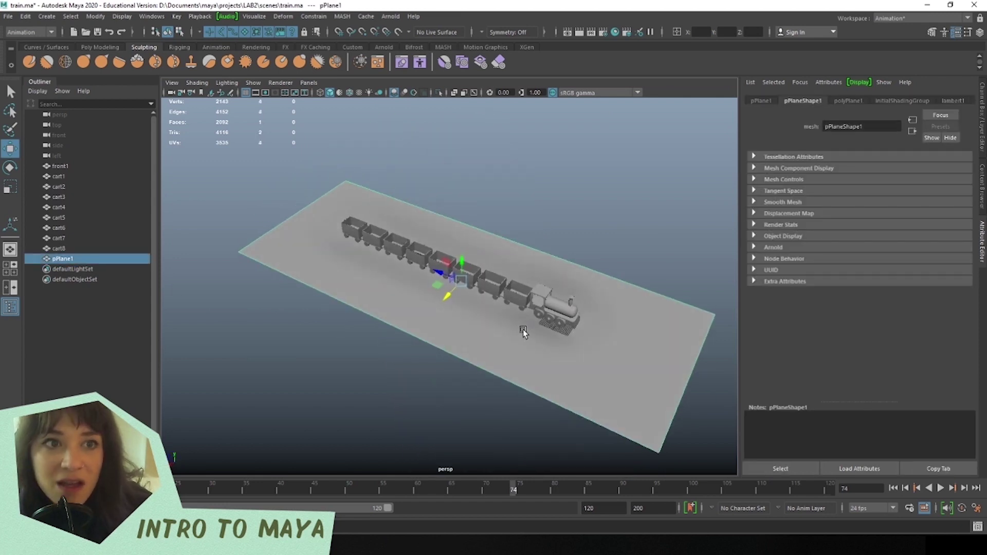
Review the pPlane1, pPlaneShape1, polyPlane1, initialShadingGroup and lambert1 tabs.
click(760, 100)
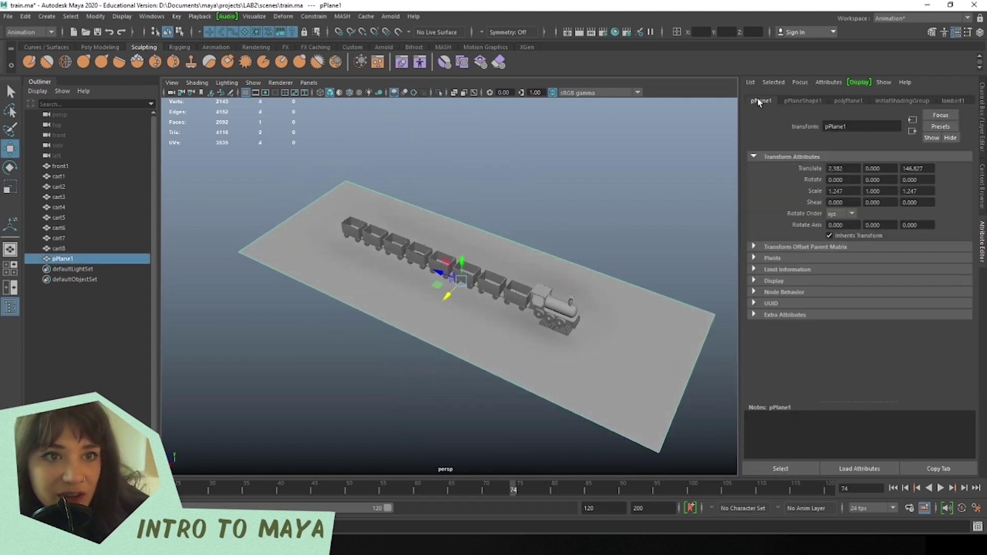
click(805, 101)
click(848, 101)
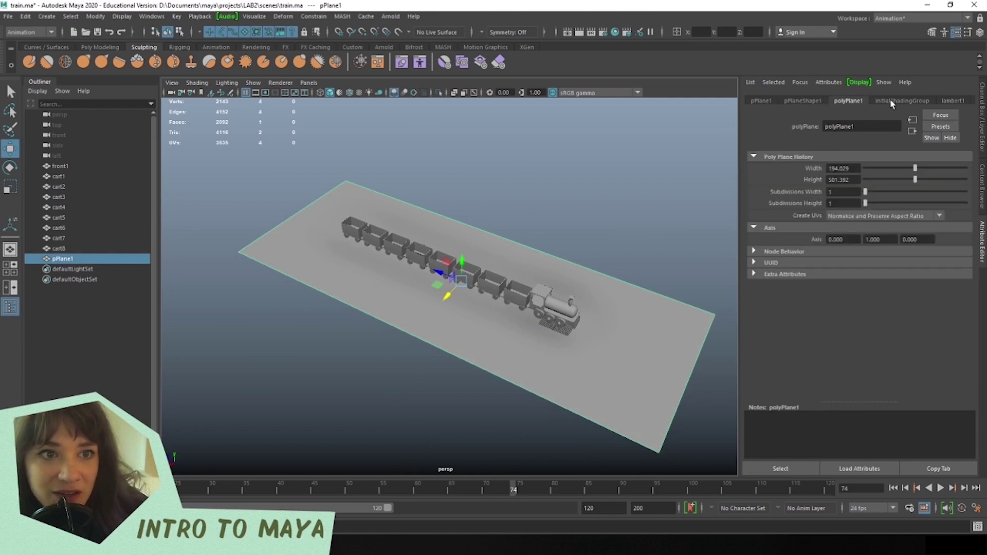
click(892, 102)
click(954, 101)
click(760, 101)
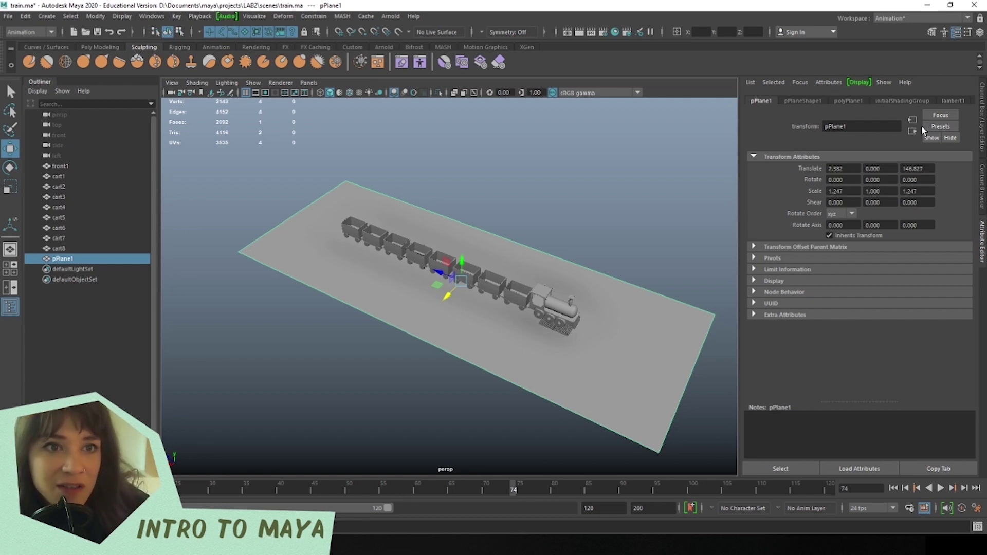
Inspect the mesh's Arnold and Render Stats sections, width subdivisions, shading group and lambert1.
click(803, 101)
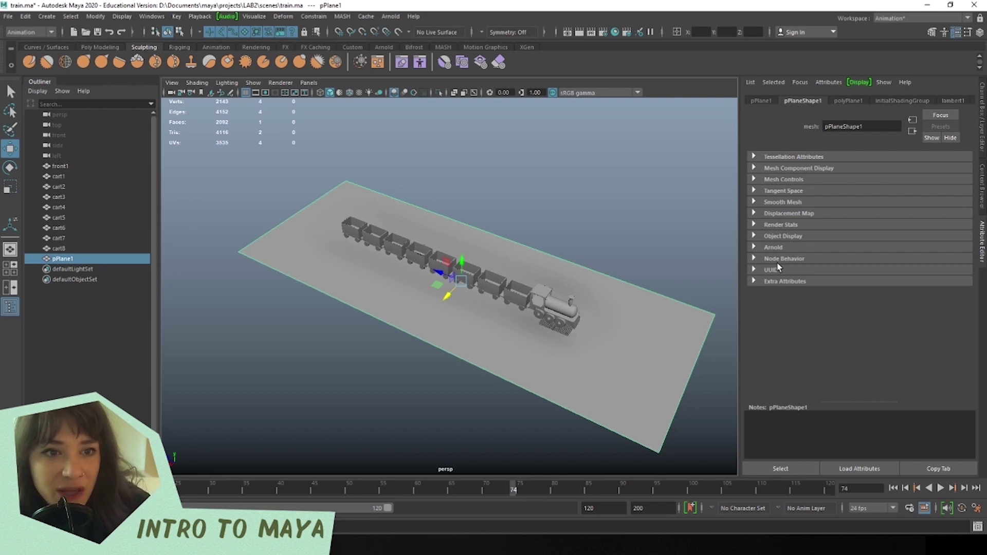
click(753, 249)
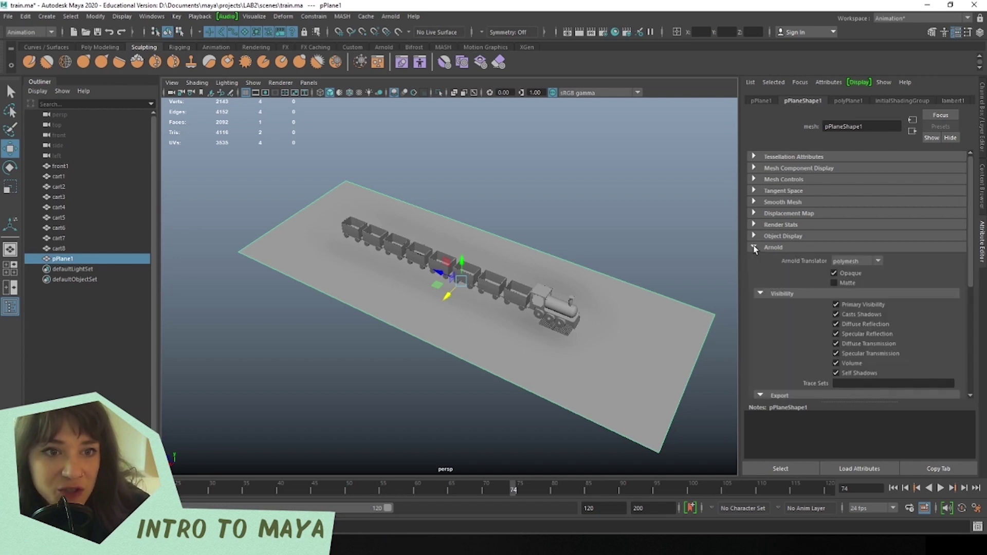
click(754, 240)
click(754, 224)
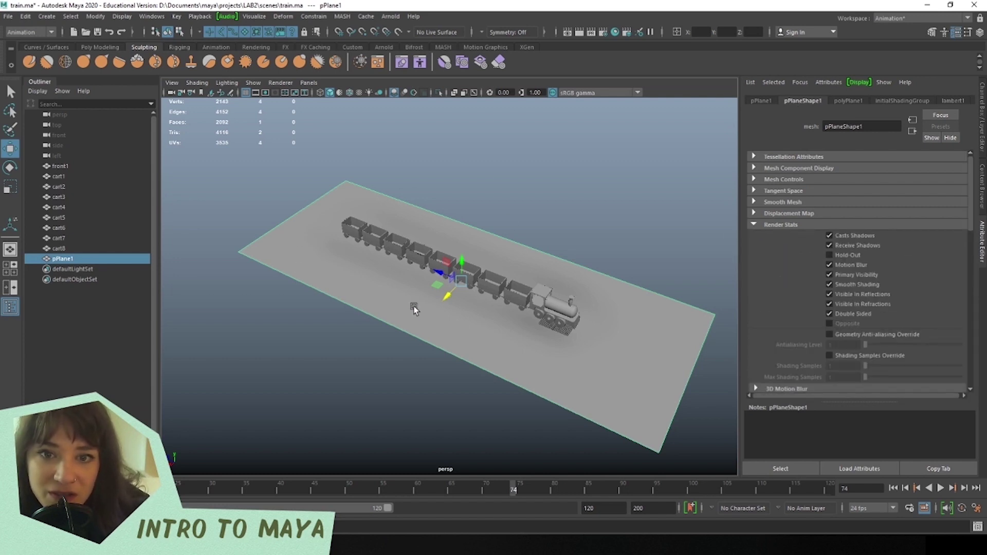
click(839, 101)
drag(866, 194, 863, 223)
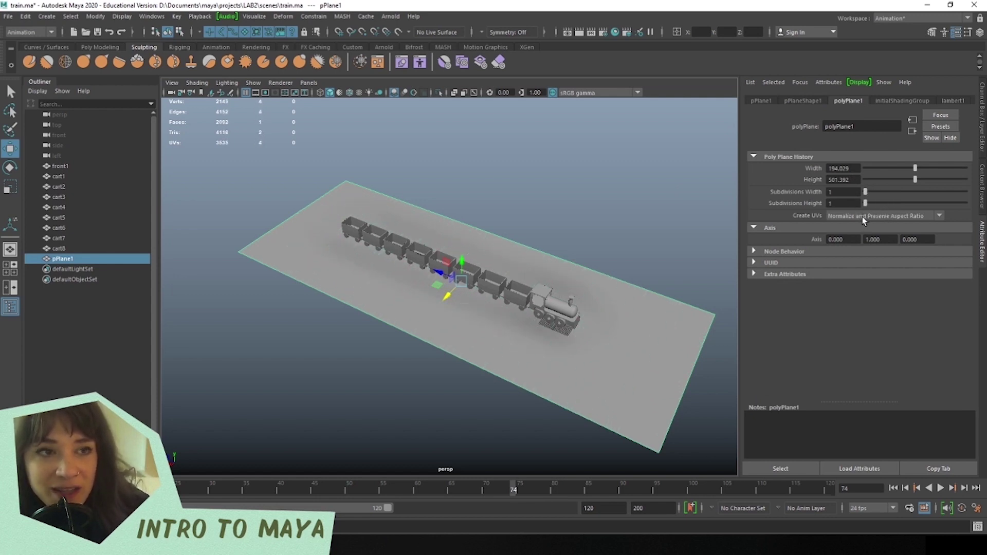
click(911, 101)
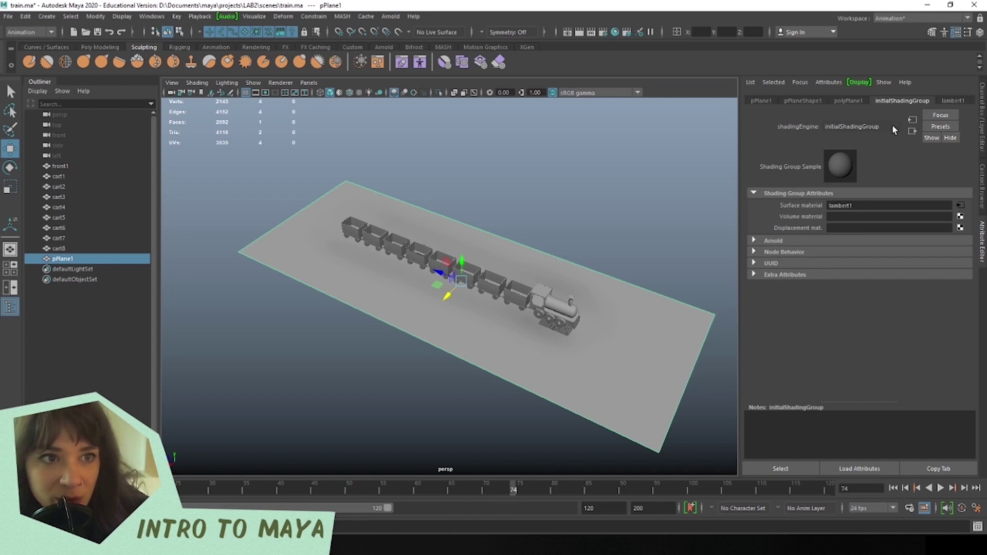
click(953, 101)
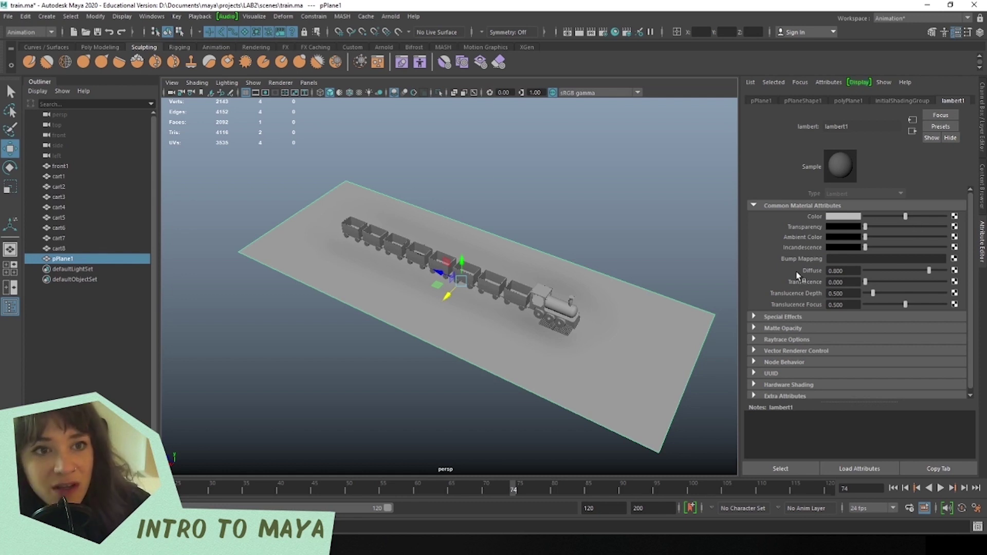
click(645, 276)
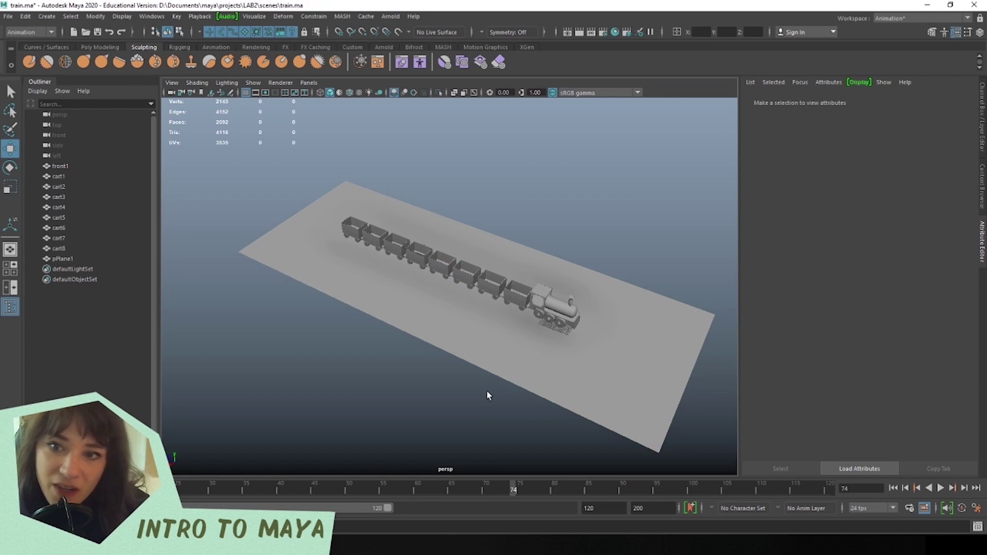
Select the locomotive and shift lambert1's colour toward magenta, then fade it to light pink.
click(535, 375)
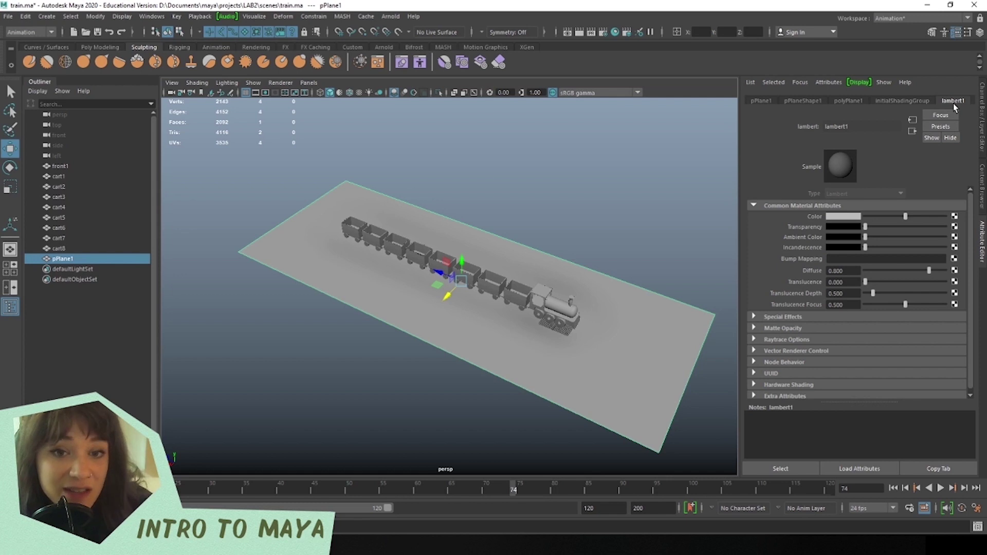
click(537, 315)
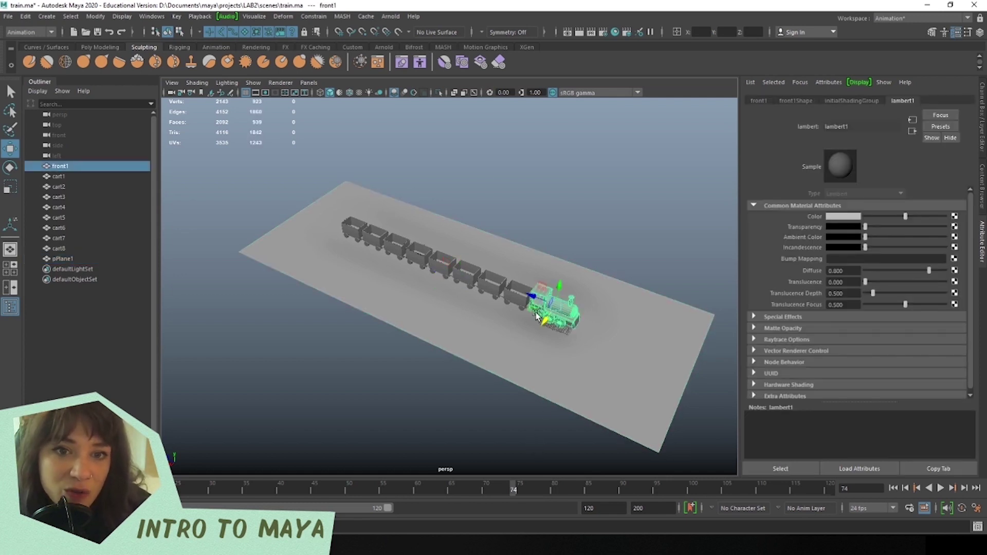
click(516, 294)
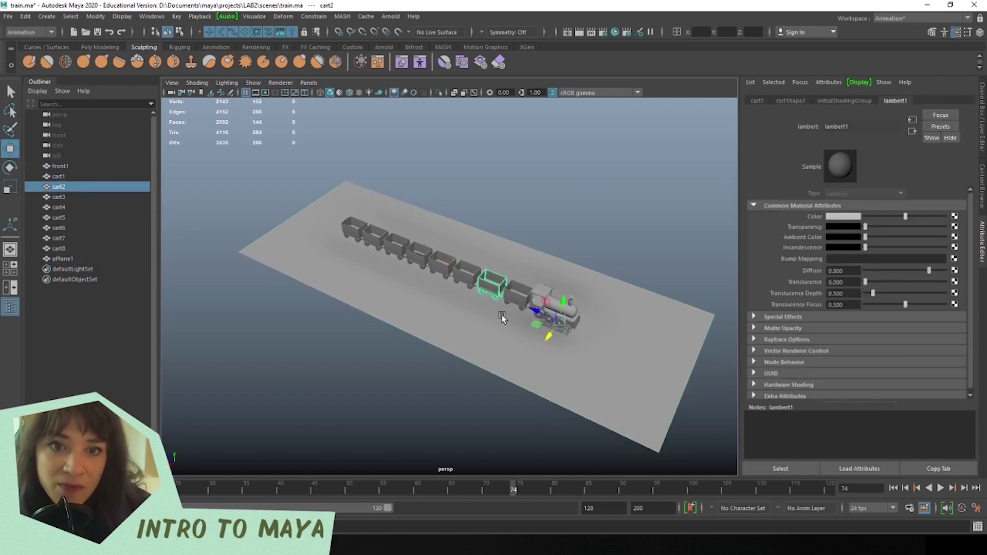
click(555, 310)
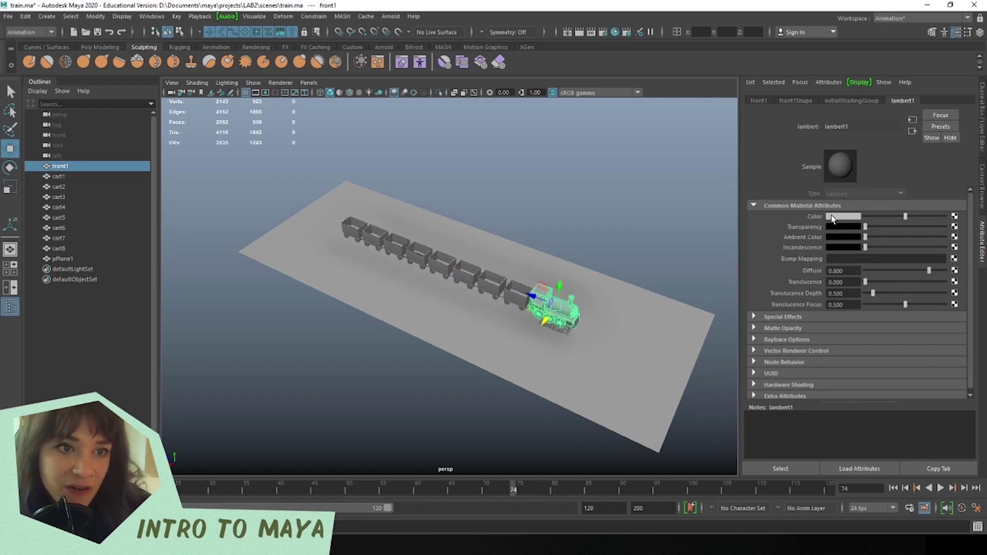
click(831, 217)
click(823, 255)
drag(822, 254, 859, 264)
click(840, 242)
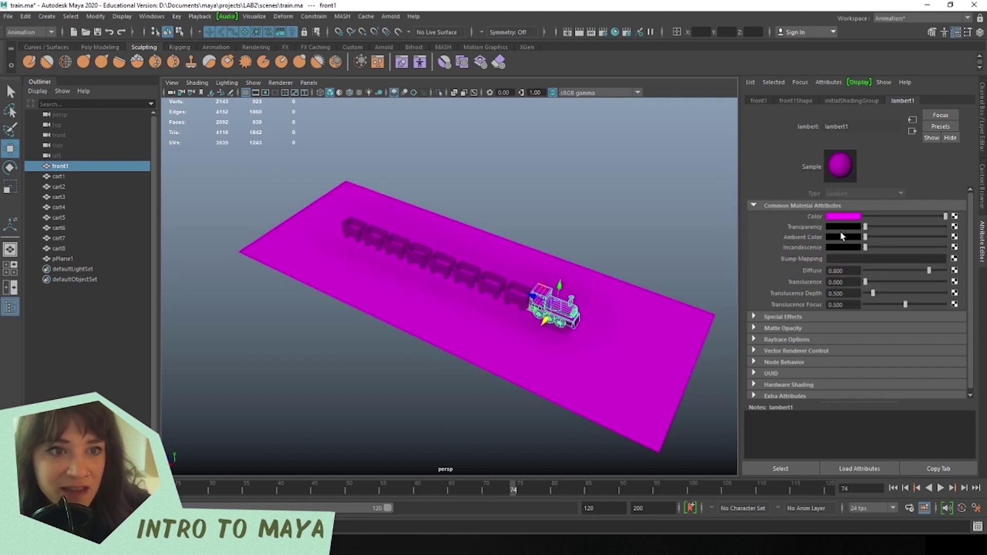
click(843, 216)
mouse_move(828, 259)
mouse_down()
mouse_move(794, 260)
mouse_move(810, 260)
mouse_up()
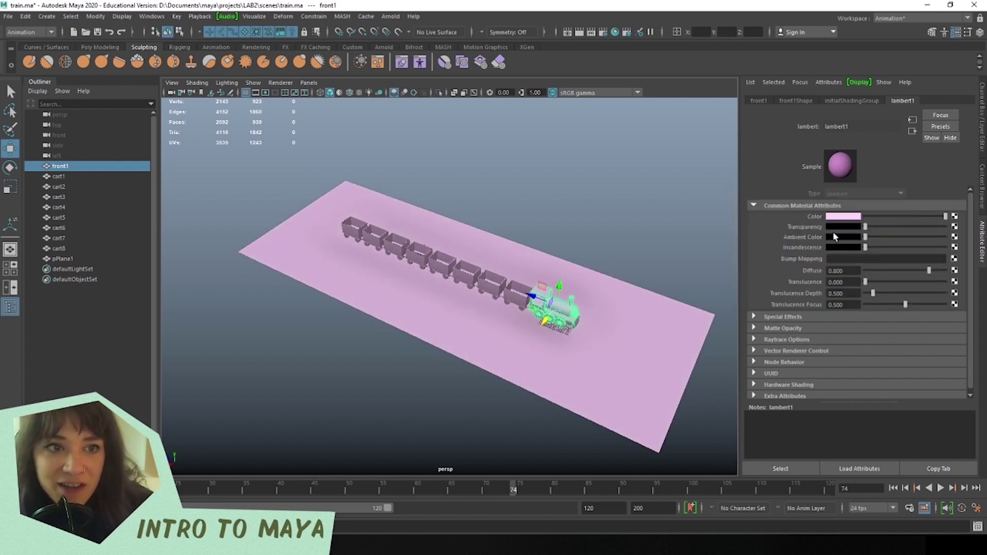
Select pPlane1 and lower lambert1's saturation to pale pink (H 302.30, S 0.167, V 1.000).
click(607, 350)
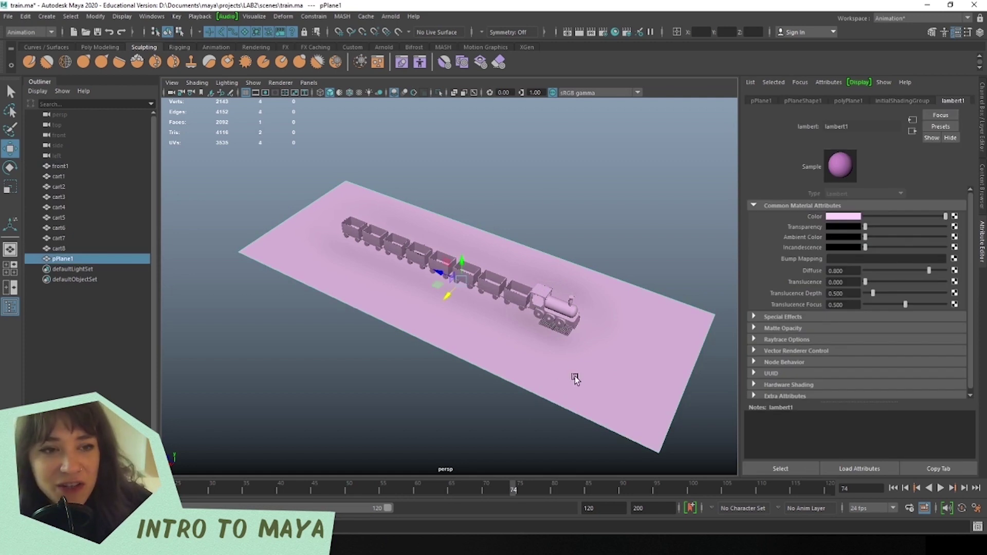
click(853, 217)
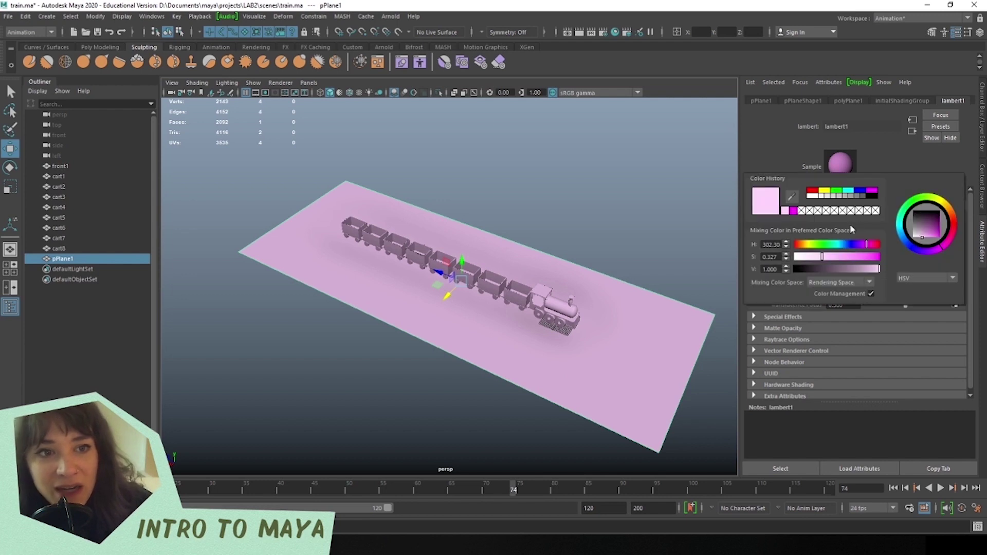
click(808, 258)
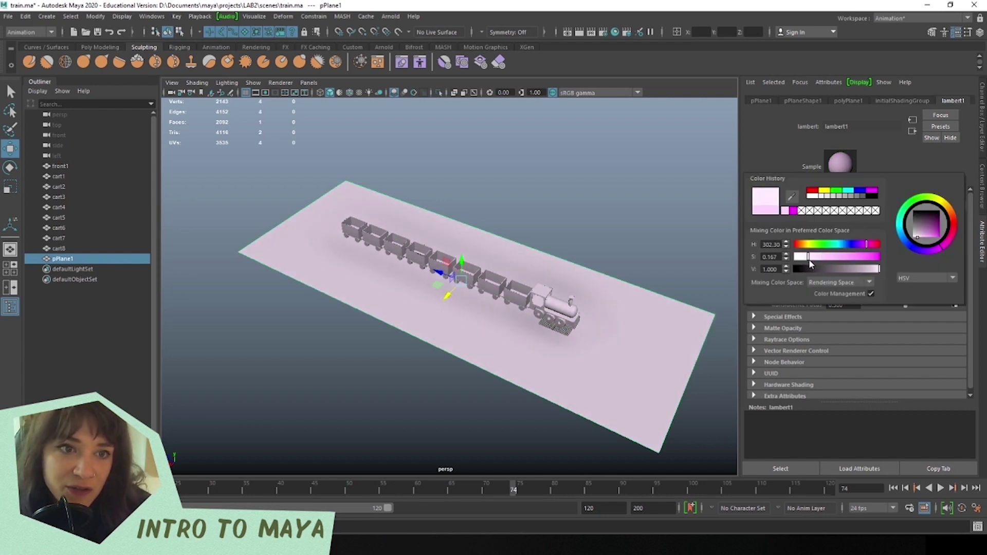
click(492, 453)
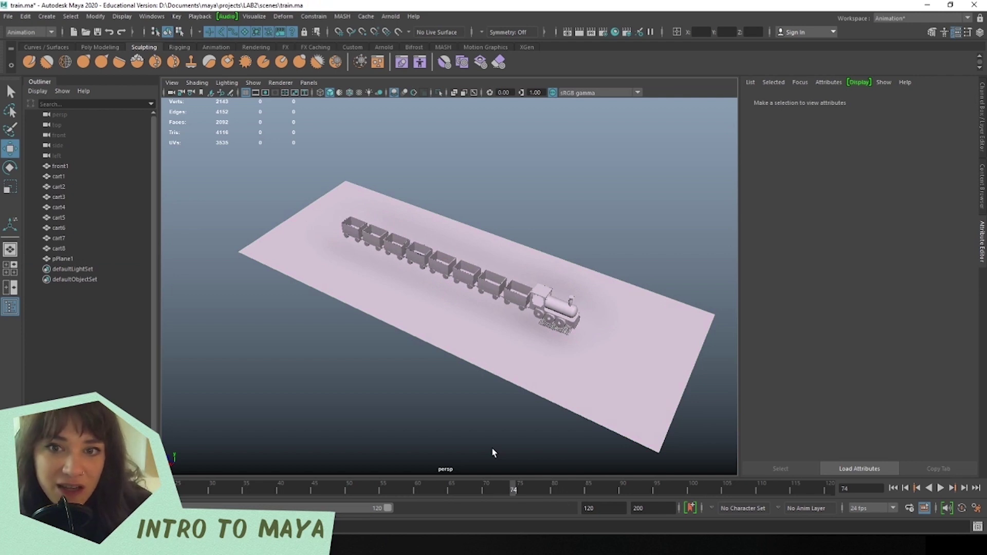
Marquee-select front1 and cart1–cart8, then choose Assign New Material from the right-click menu.
alt+drag(492, 453, 509, 348)
scroll(507, 350, down, 2)
scroll(503, 355, up, 2)
drag(262, 242, 592, 281)
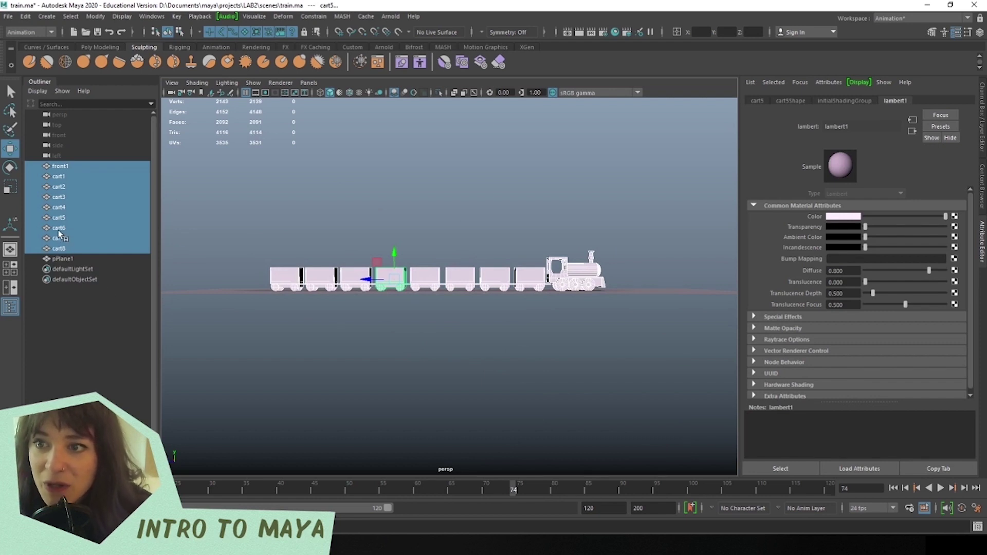
alt+drag(570, 343, 492, 397)
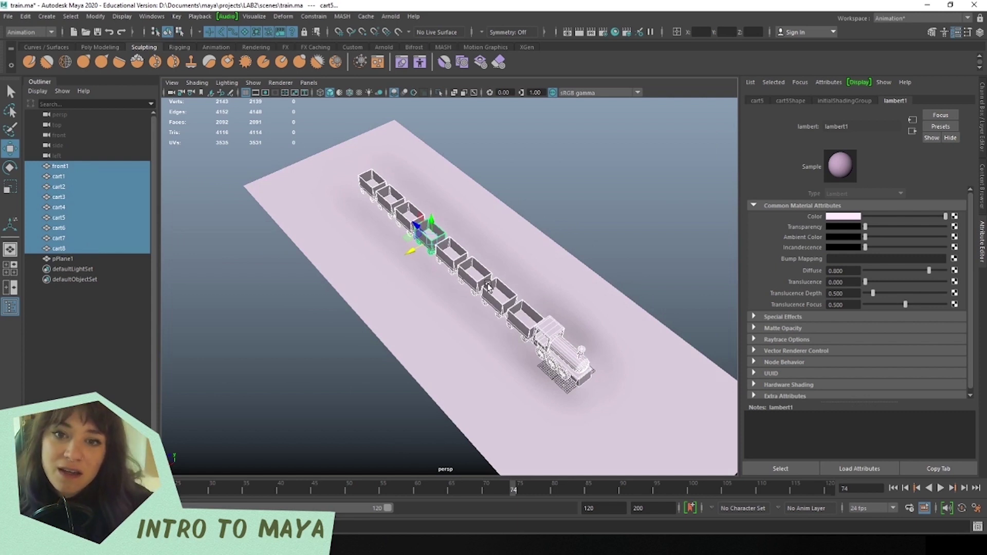
right_click(464, 251)
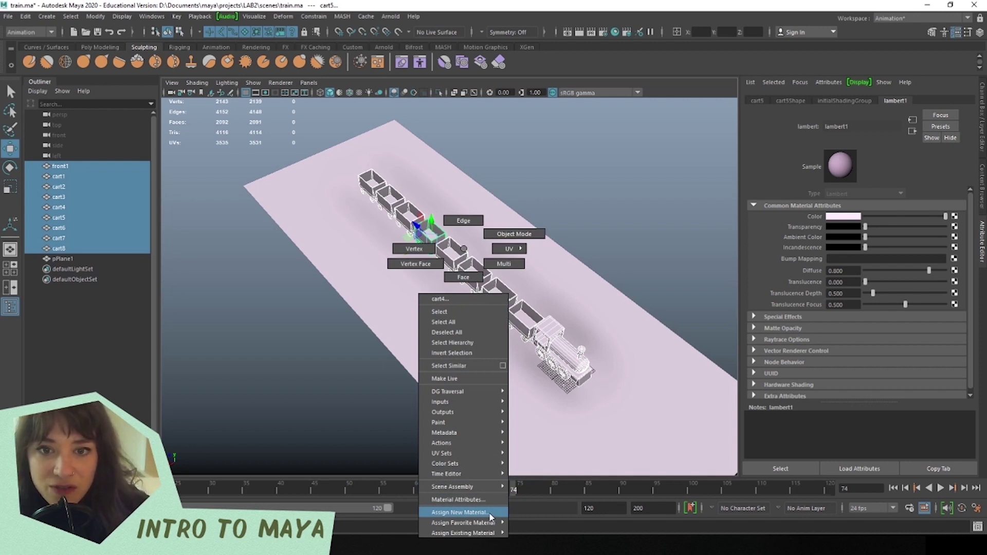
click(399, 294)
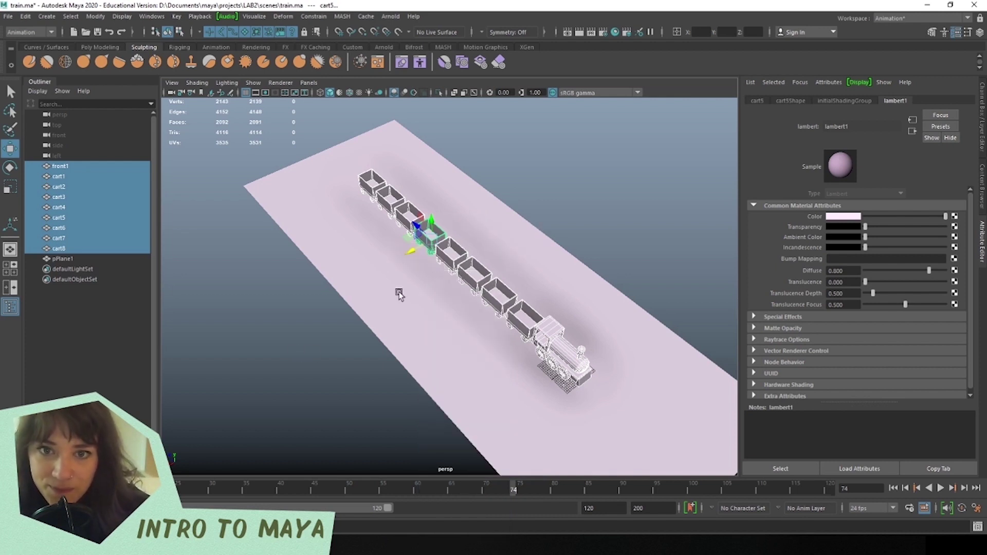
right_click(445, 250)
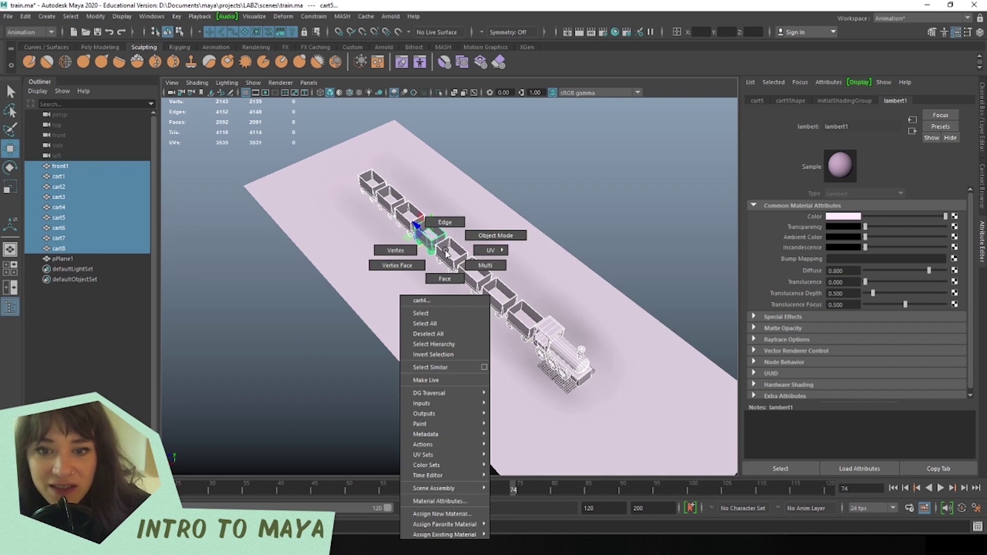
click(465, 514)
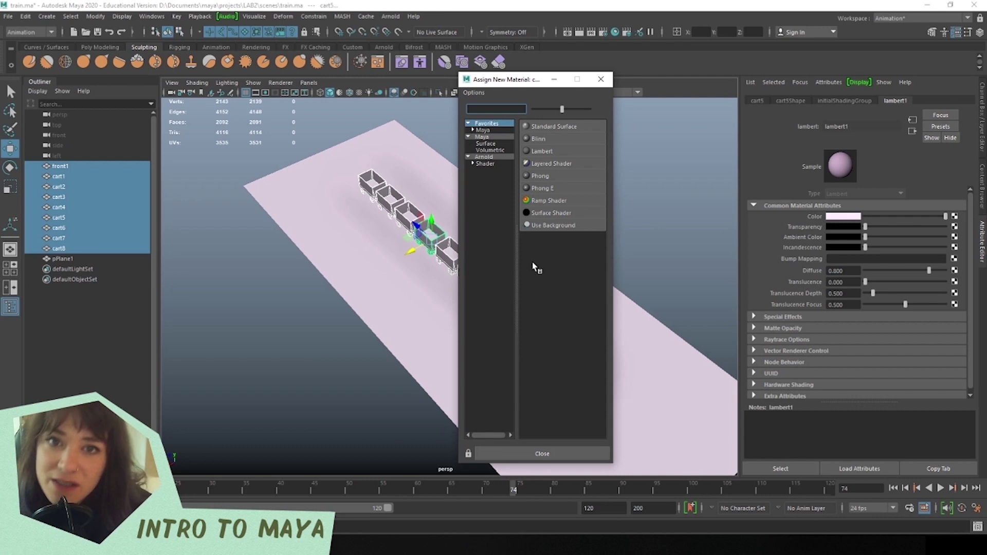
drag(537, 151, 580, 130)
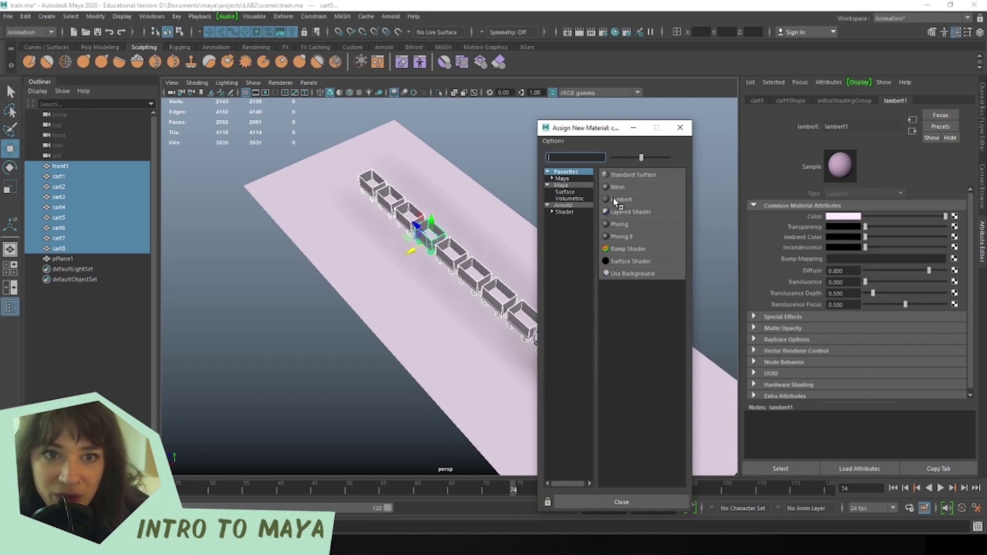
Assign a new Lambert material, lambert2, to the engine and all eight carts.
click(630, 199)
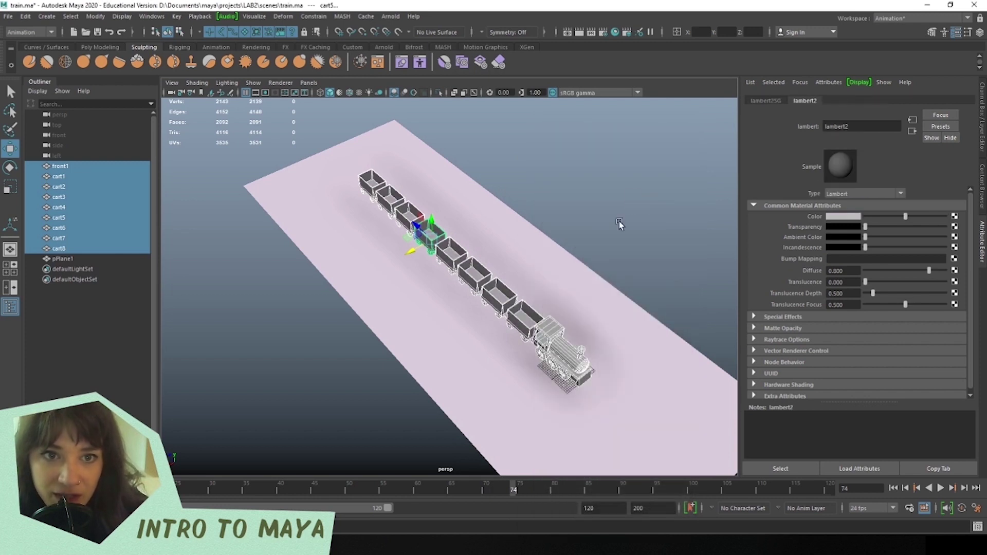
alt+drag(548, 354, 414, 234)
scroll(583, 278, up, 5)
scroll(512, 235, down, 10)
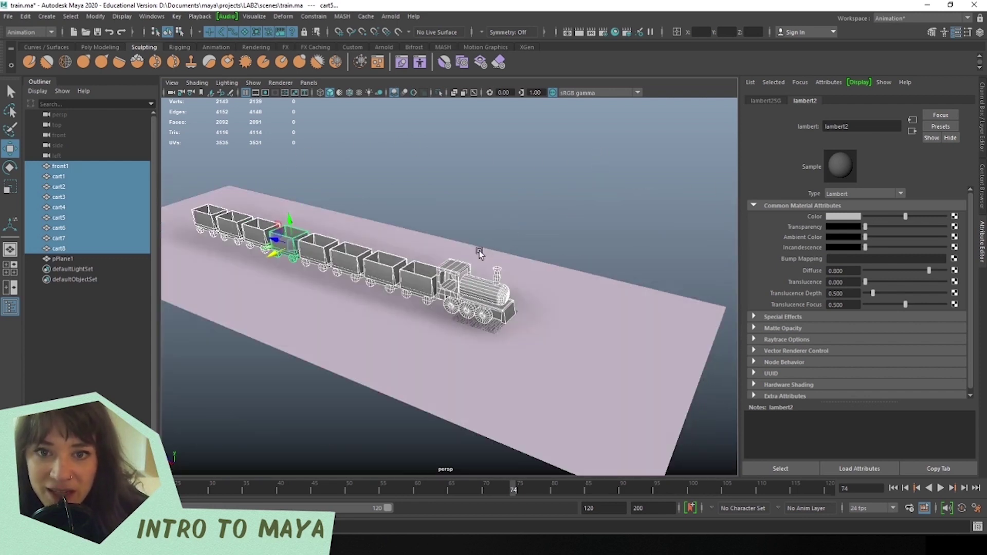
click(509, 235)
click(420, 275)
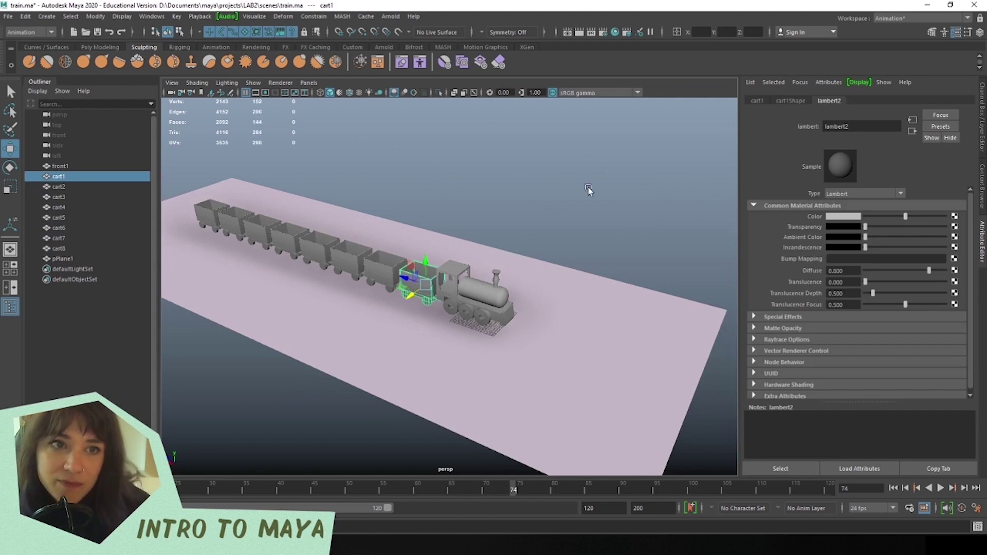
click(483, 296)
alt+drag(483, 296, 236, 284)
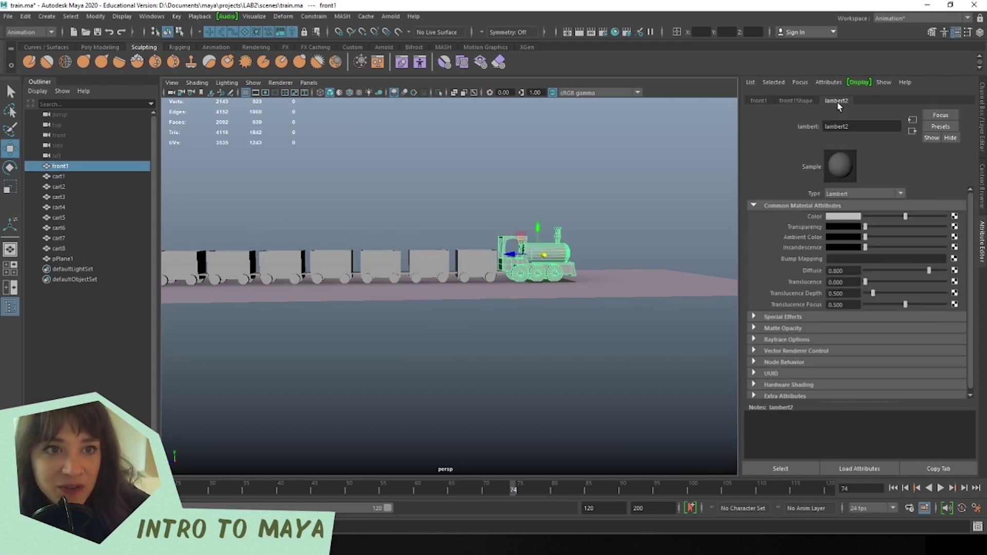
Set lambert2's colour to olive yellow (H 50.769, S 0.705, V 0.500).
click(847, 216)
drag(822, 249, 849, 257)
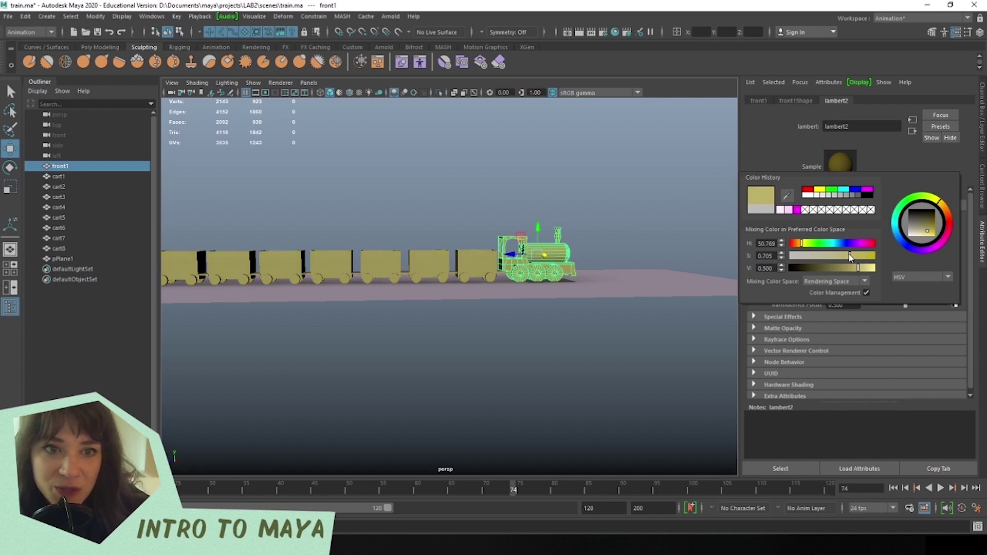
click(503, 346)
alt+drag(502, 347, 538, 279)
Shift-select cart1, cart3 and cart5 for a separate material.
click(624, 247)
click(572, 286)
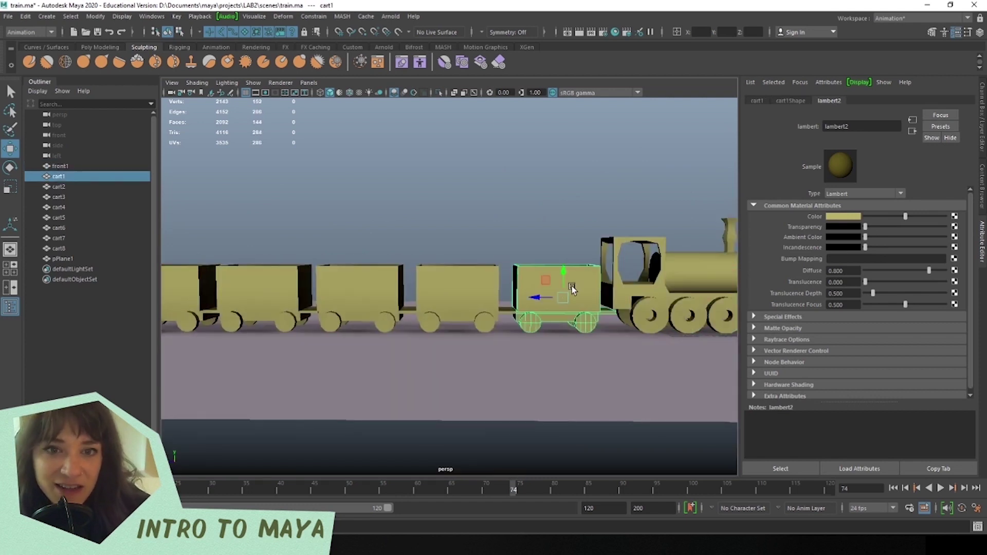
click(470, 276)
click(377, 294)
alt+drag(624, 341, 535, 263)
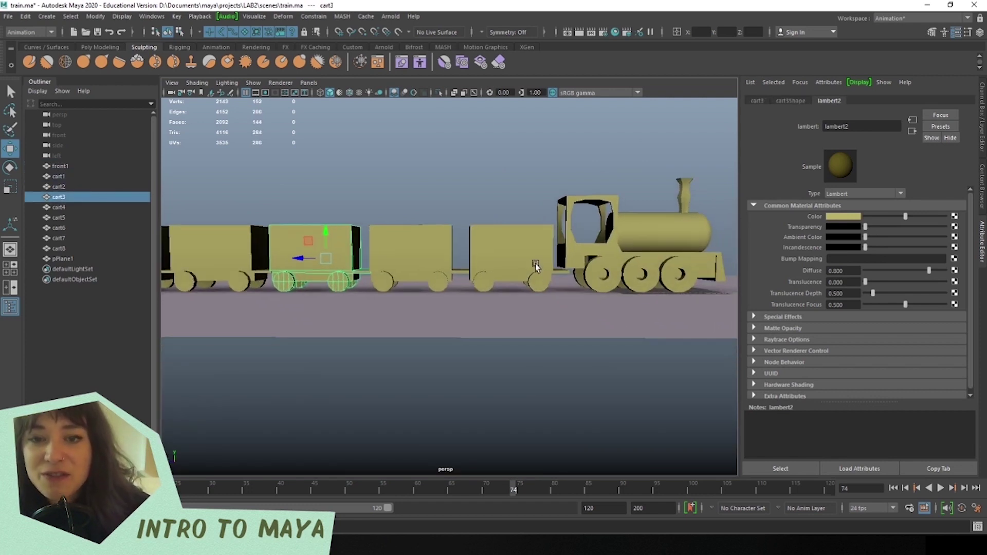
click(494, 245)
scroll(481, 241, down, 5)
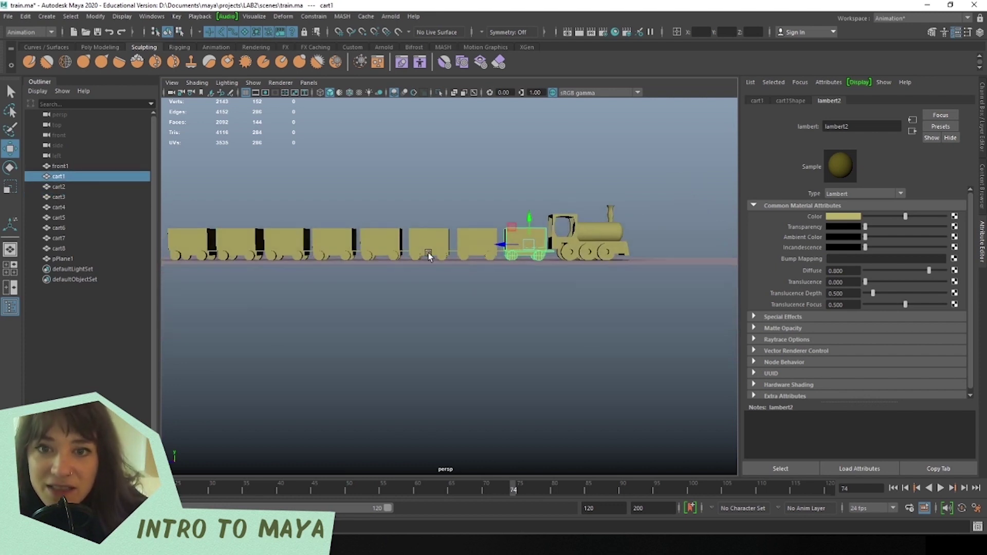
shift+click(420, 239)
shift+click(332, 235)
Add cart7 and assign a new Lambert material, lambert3, to cart1, cart3, cart5 and cart7.
shift+click(252, 240)
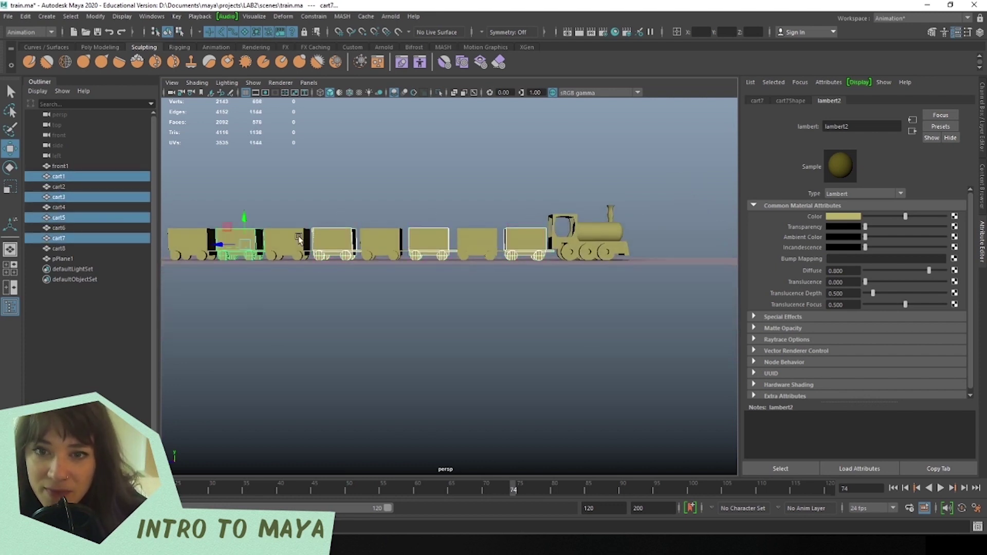
right_drag(524, 230, 539, 495)
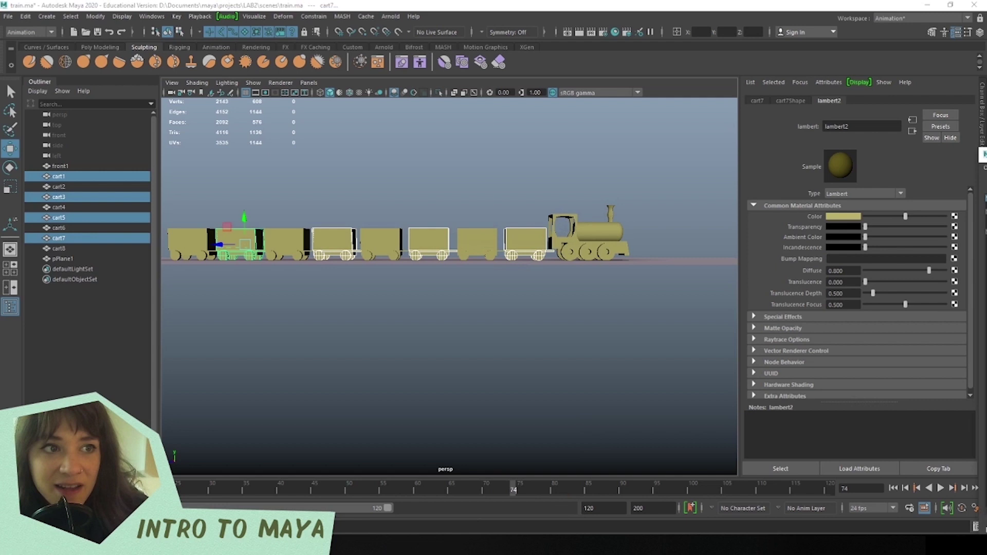
drag(498, 82, 529, 144)
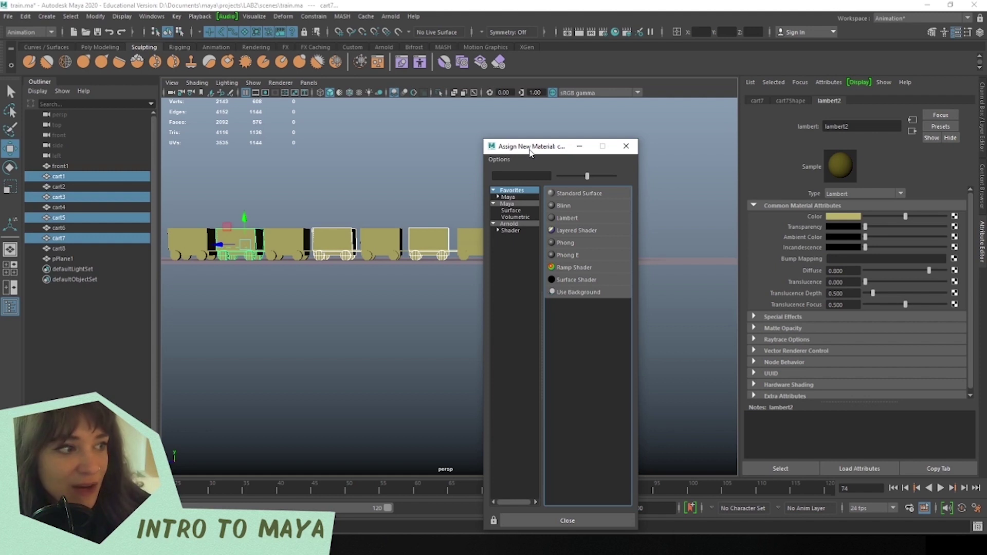
click(568, 218)
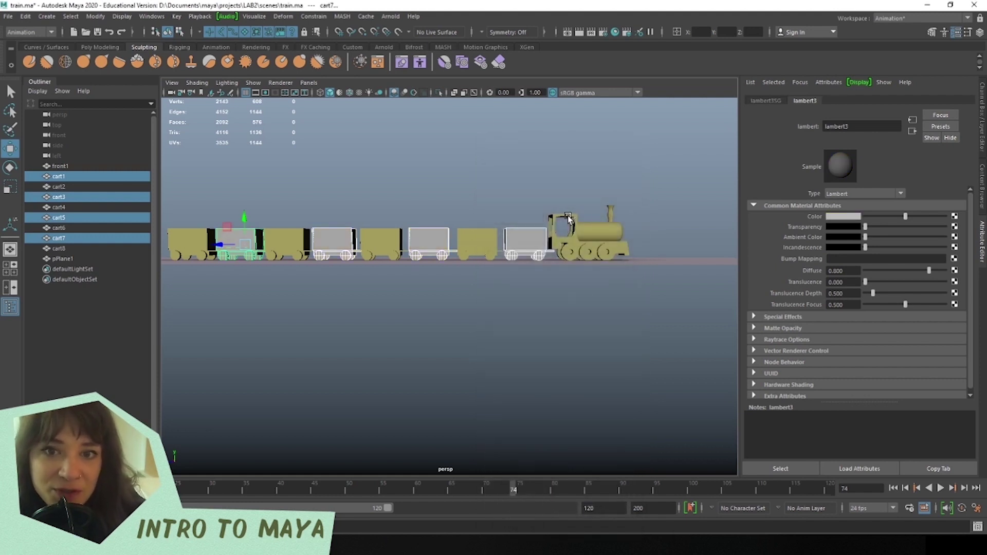
Set lambert3's hue and saturation to a blue-violet.
click(846, 217)
click(845, 242)
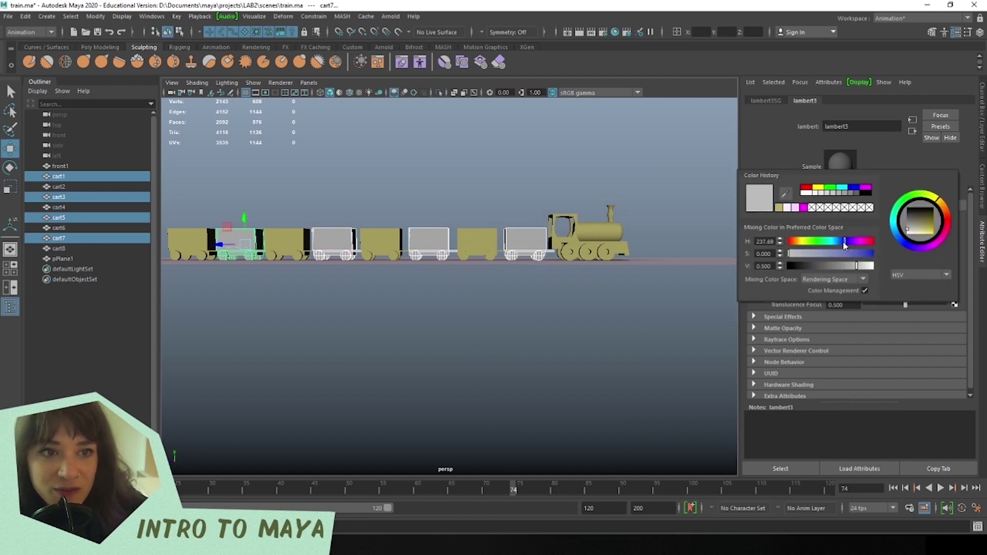
click(845, 254)
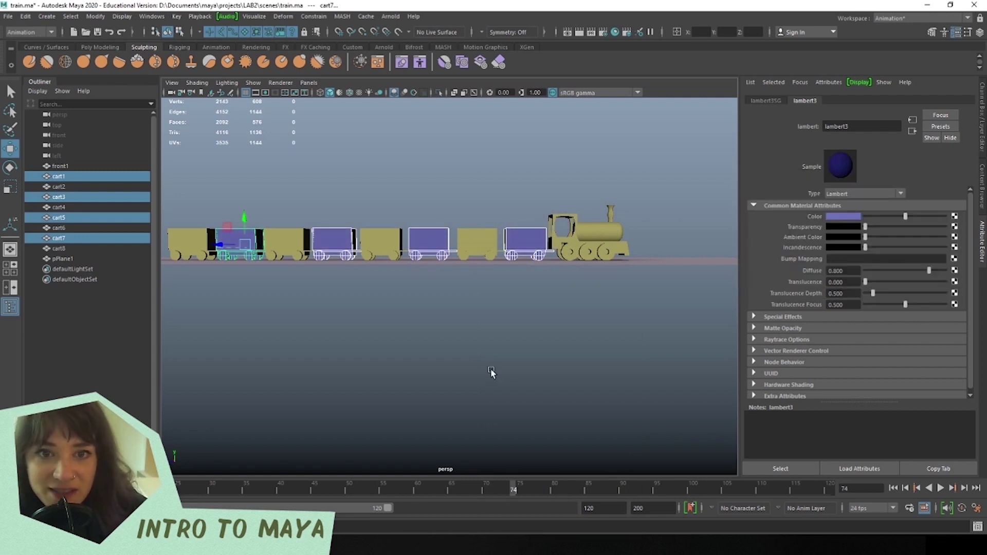
click(546, 316)
alt+drag(546, 317, 583, 261)
click(583, 261)
Change lambert2's hue to about 139 so the engine and yellow carts turn green.
click(848, 218)
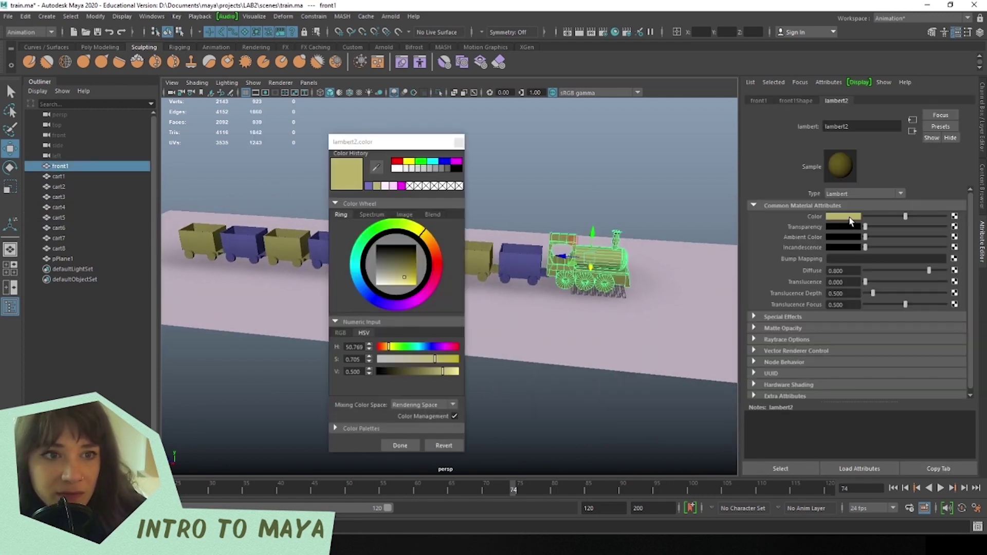
drag(369, 232, 365, 242)
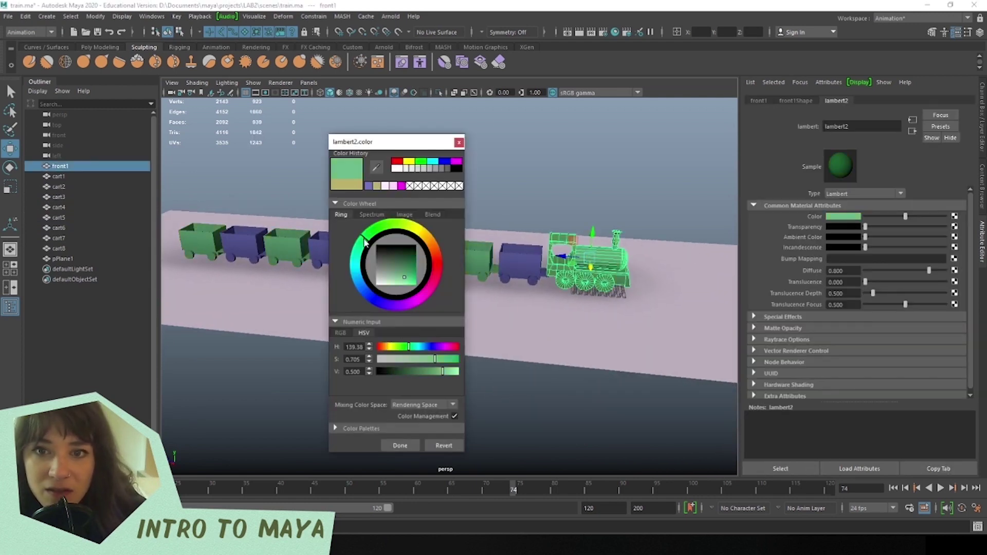
click(400, 445)
Select the locomotive and cart1–cart3 to check the alternating green and blue carts.
alt+drag(493, 359, 344, 397)
alt+right_drag(344, 397, 379, 308)
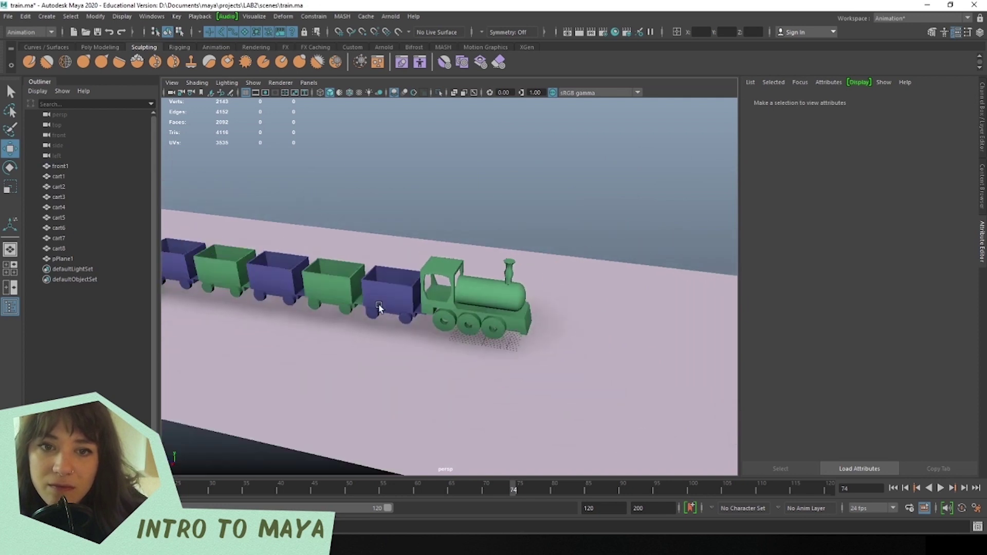
alt+drag(379, 307, 402, 307)
click(436, 293)
click(366, 293)
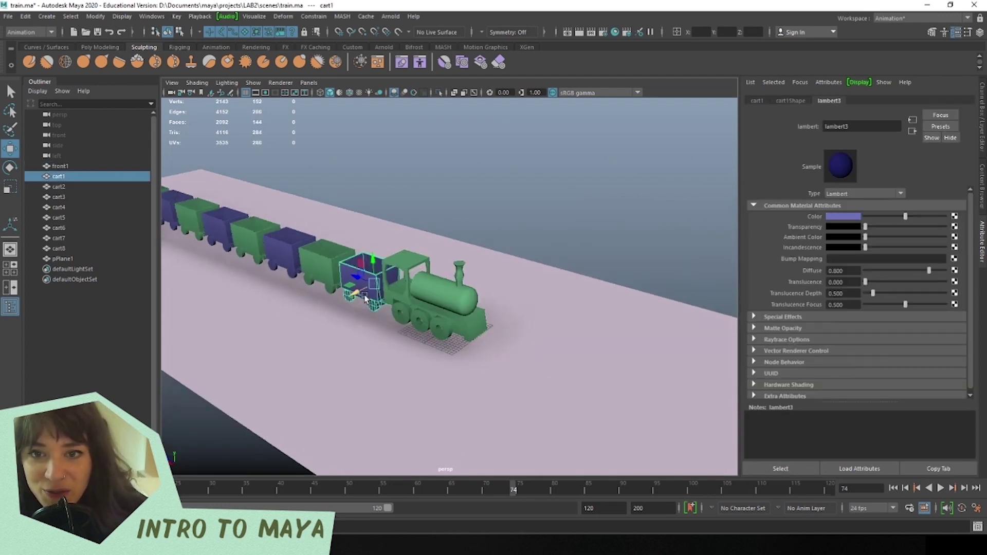
click(315, 251)
click(288, 252)
alt+drag(490, 303, 526, 304)
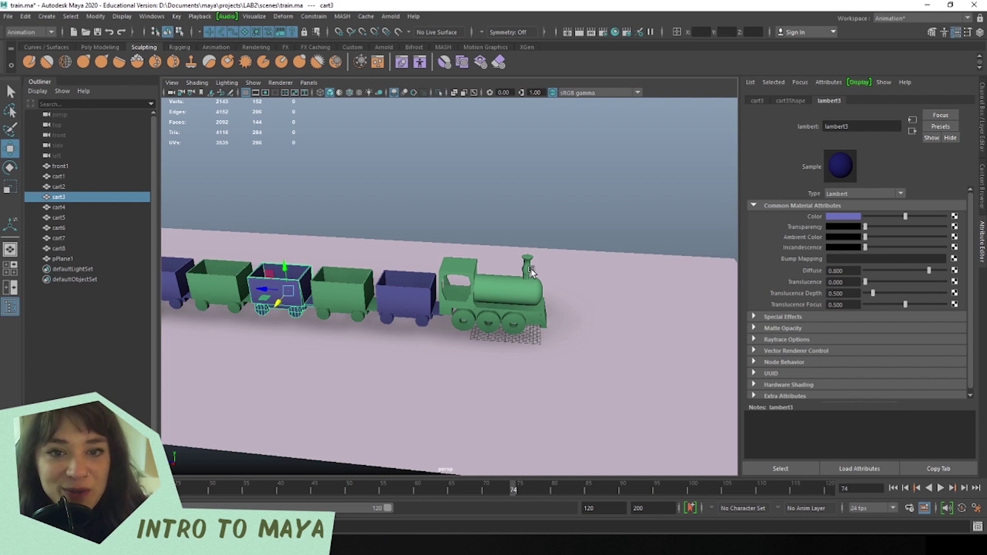
click(517, 301)
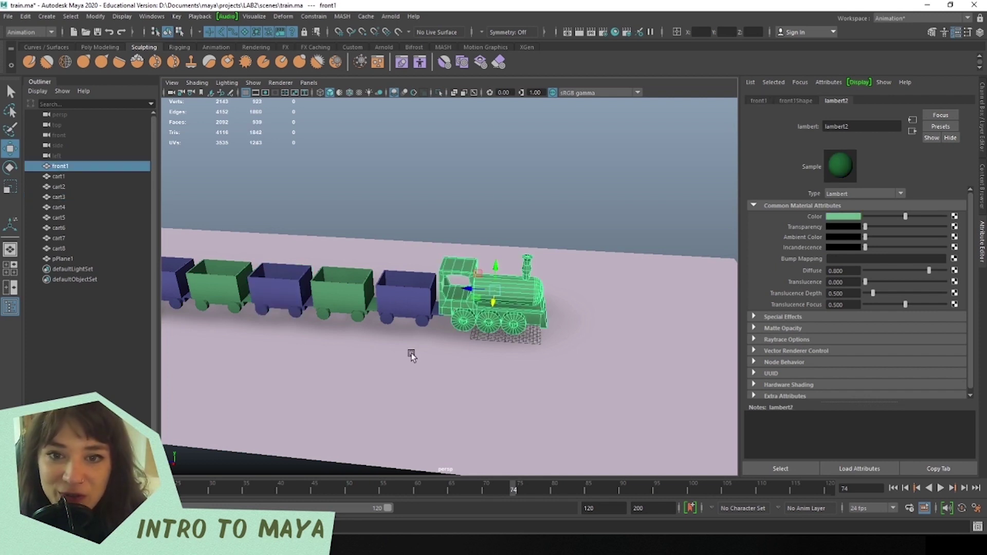
click(394, 303)
click(507, 288)
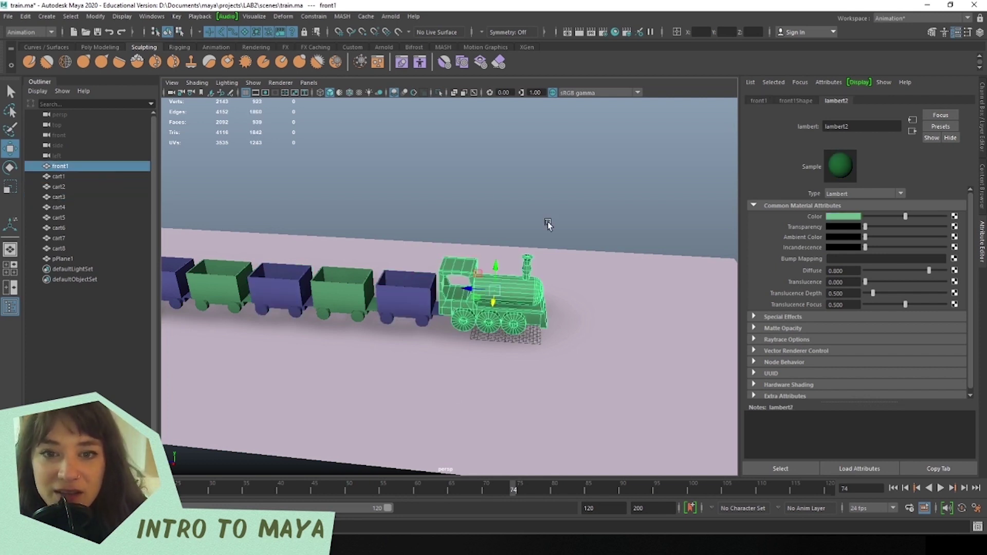
scroll(545, 222, down, 5)
alt+drag(449, 257, 401, 267)
scroll(360, 280, up, 6)
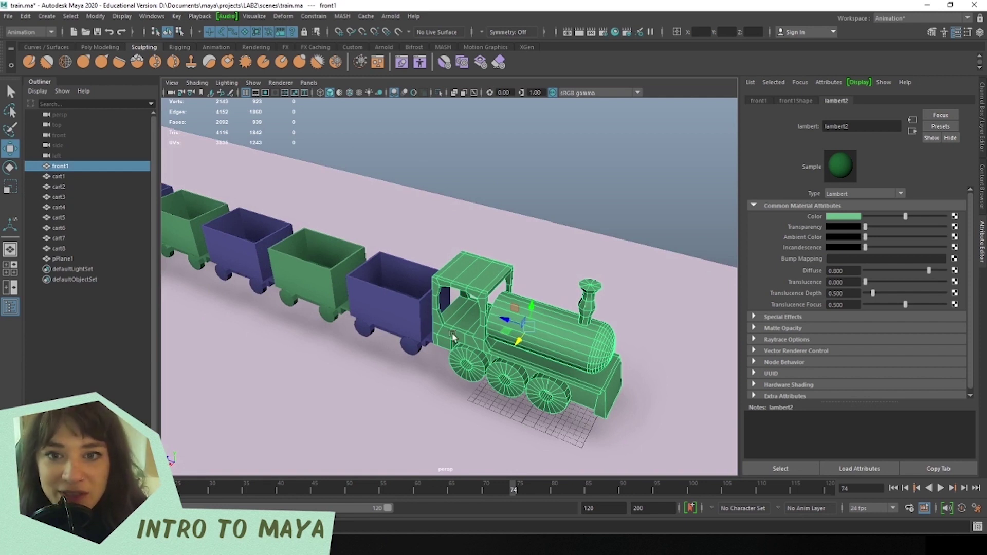
click(391, 306)
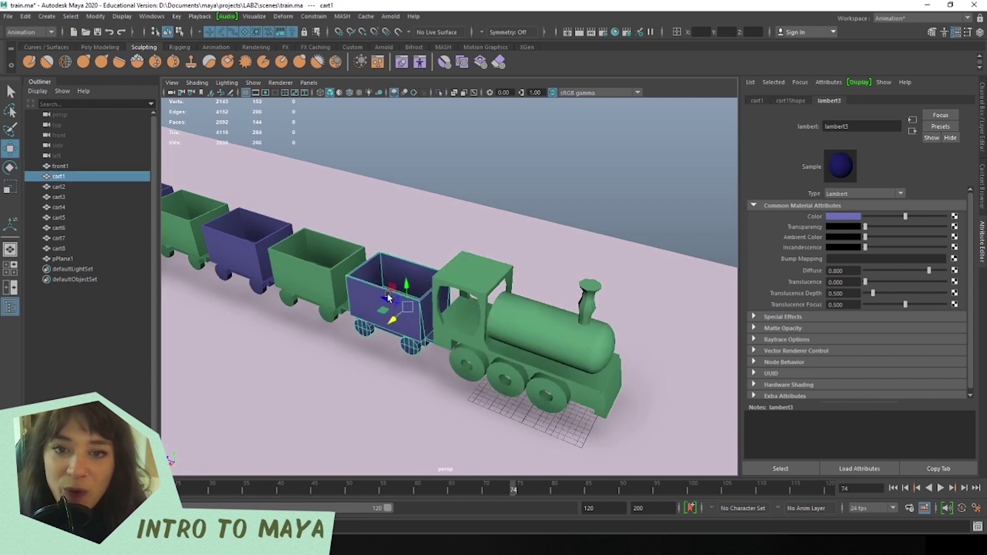
Open the Hypershade, position it, and inspect the lambert1, lambert2 and lambert3 materials.
click(615, 31)
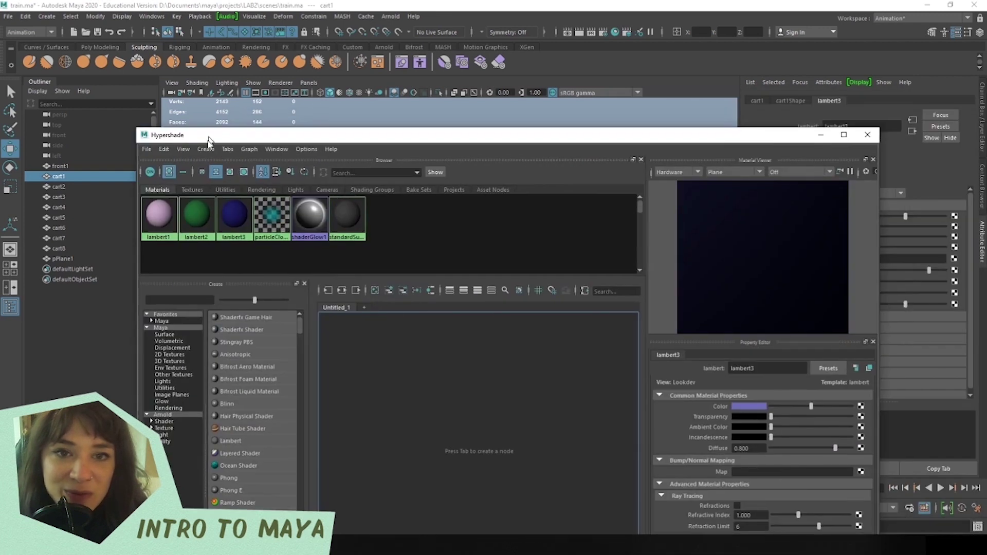
drag(211, 142, 168, 112)
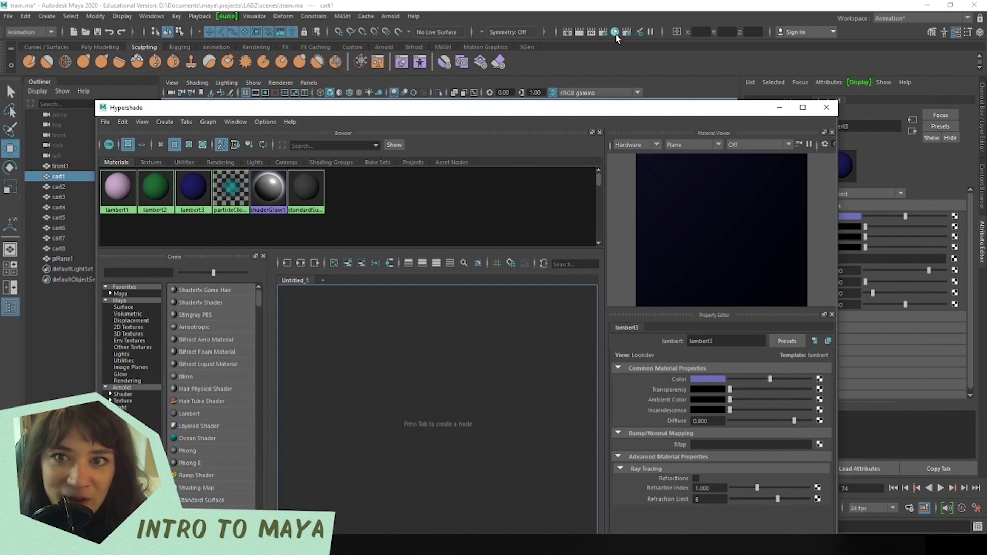
mouse_move(305, 112)
mouse_down()
mouse_move(307, 89)
mouse_move(310, 97)
mouse_up()
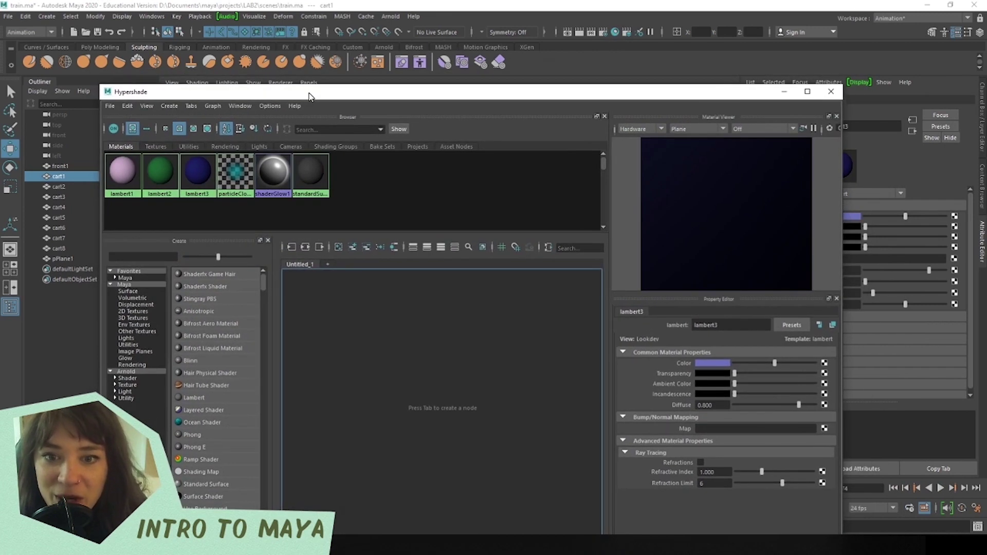
click(113, 176)
click(157, 177)
click(197, 176)
Switch the Material Viewer shape from Plane to Sphere and preview each lambert, ending on lambert3.
click(682, 133)
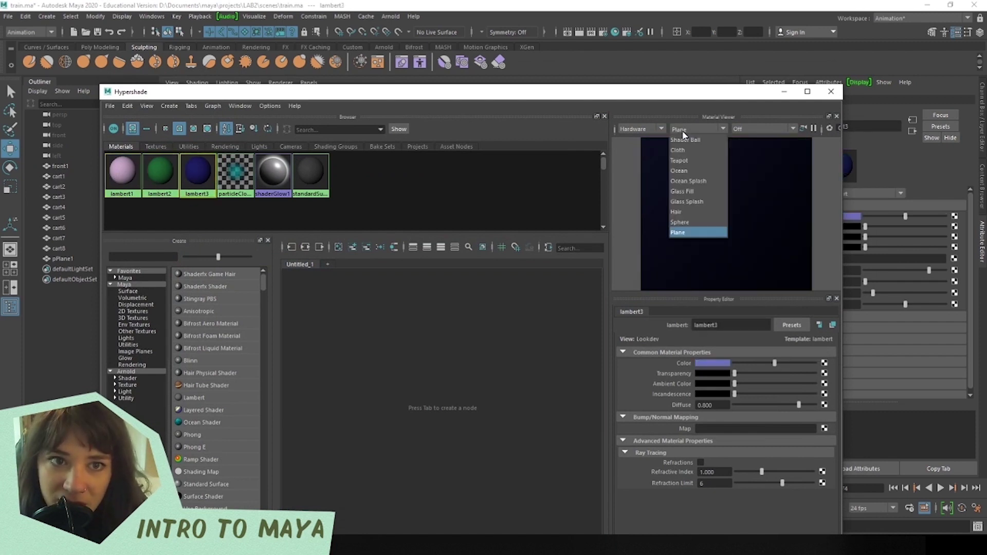
click(696, 224)
click(160, 174)
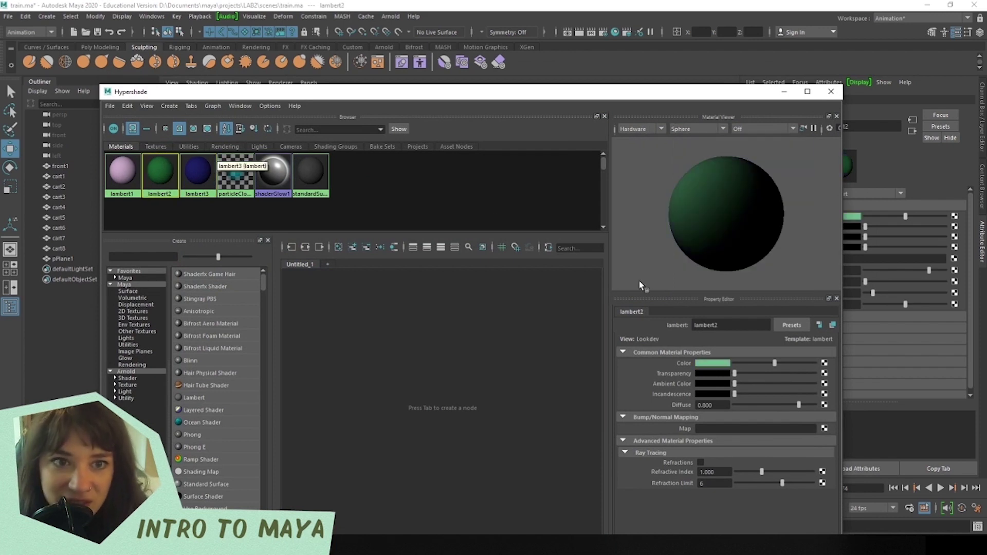
click(122, 173)
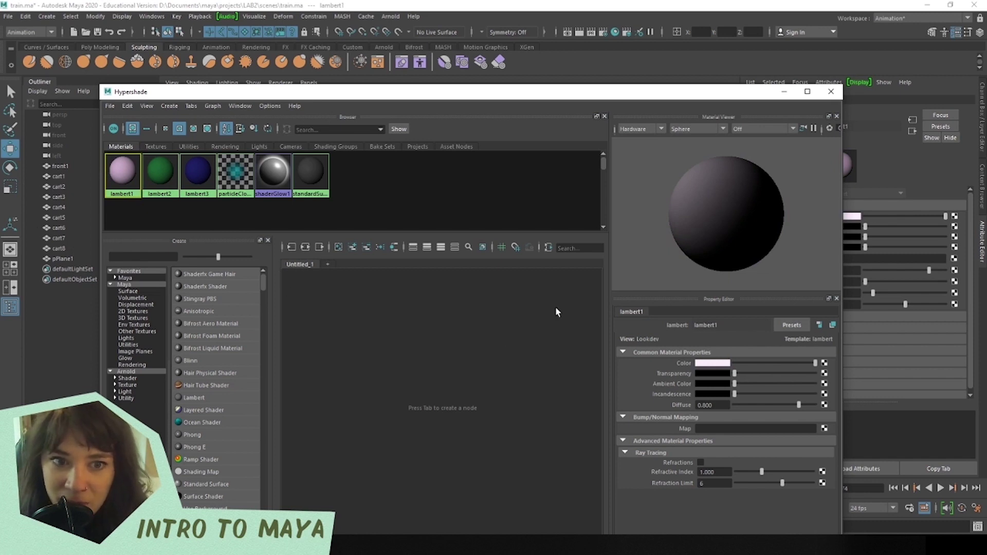
click(160, 174)
click(196, 176)
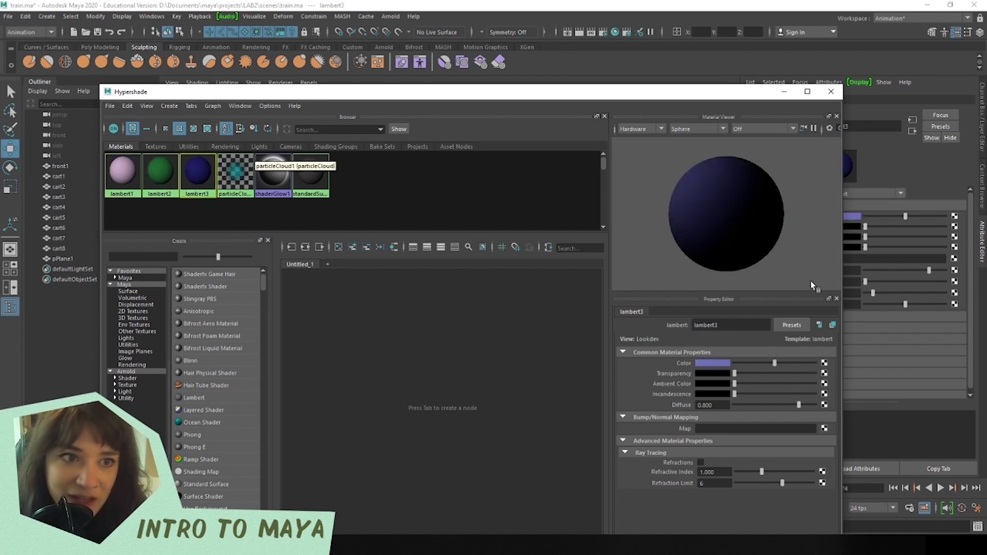
drag(675, 97, 556, 122)
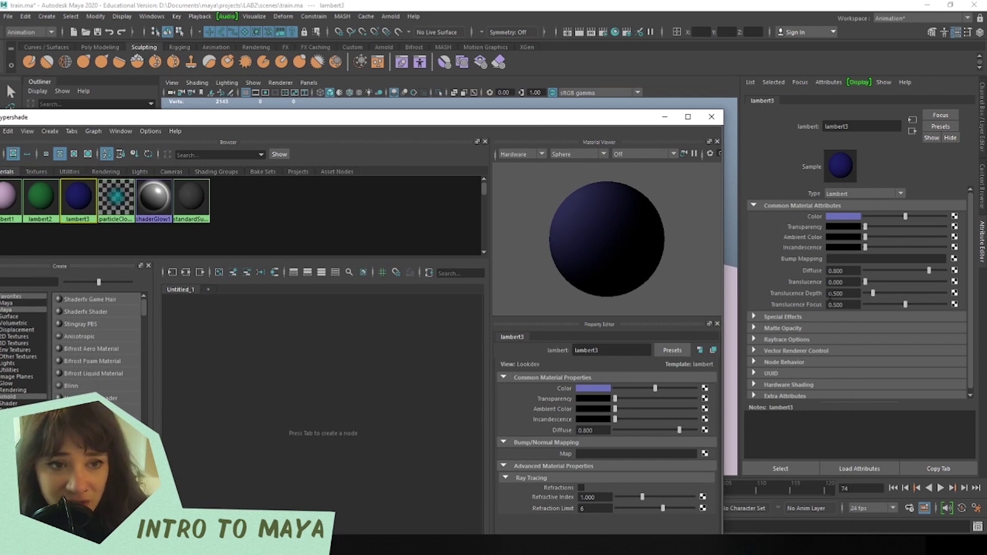
Raise lambert3's Transparency slider to make the blue material semi-transparent.
mouse_move(420, 119)
mouse_down()
mouse_move(423, 79)
mouse_move(423, 107)
mouse_up()
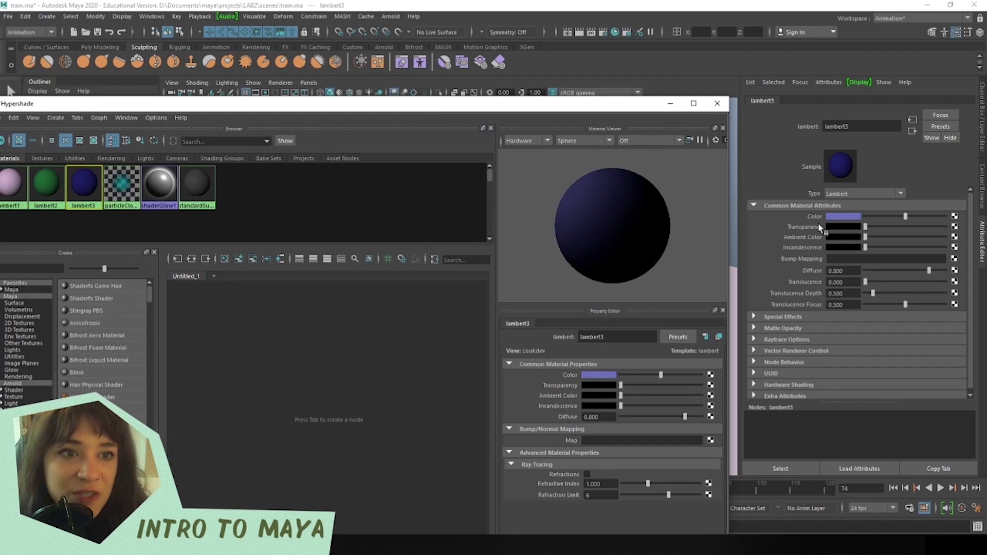
drag(620, 385, 657, 390)
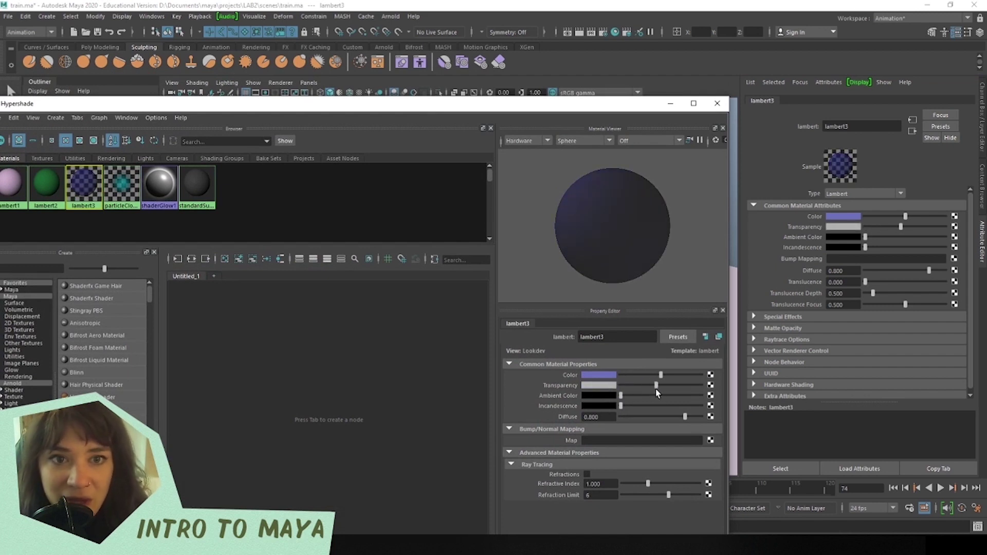
drag(596, 116, 591, 429)
Frame the blue cart1 and orbit around it to check its see-through look.
click(353, 343)
key(f)
alt+drag(352, 342, 445, 230)
scroll(440, 266, down, 5)
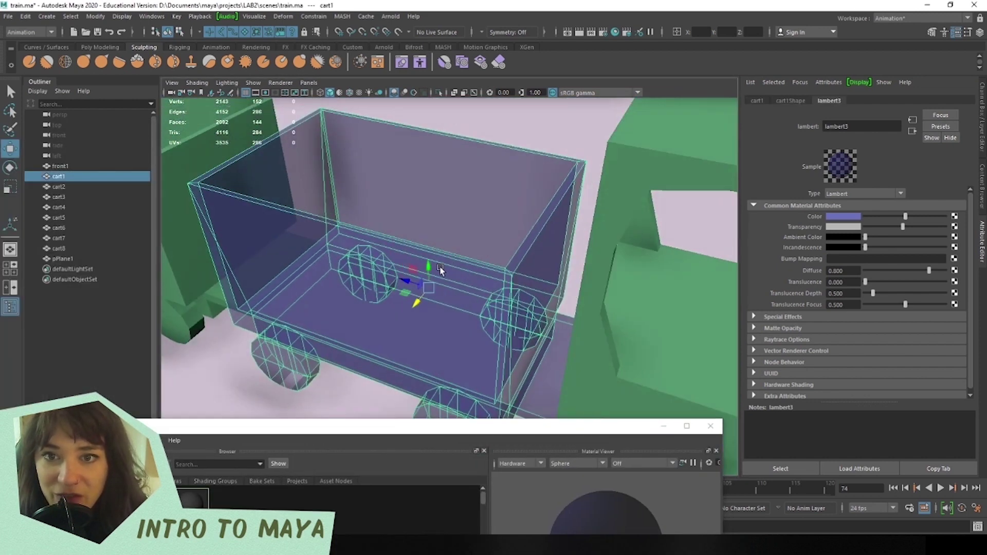
alt+drag(440, 267, 449, 271)
click(401, 398)
alt+drag(401, 399, 364, 230)
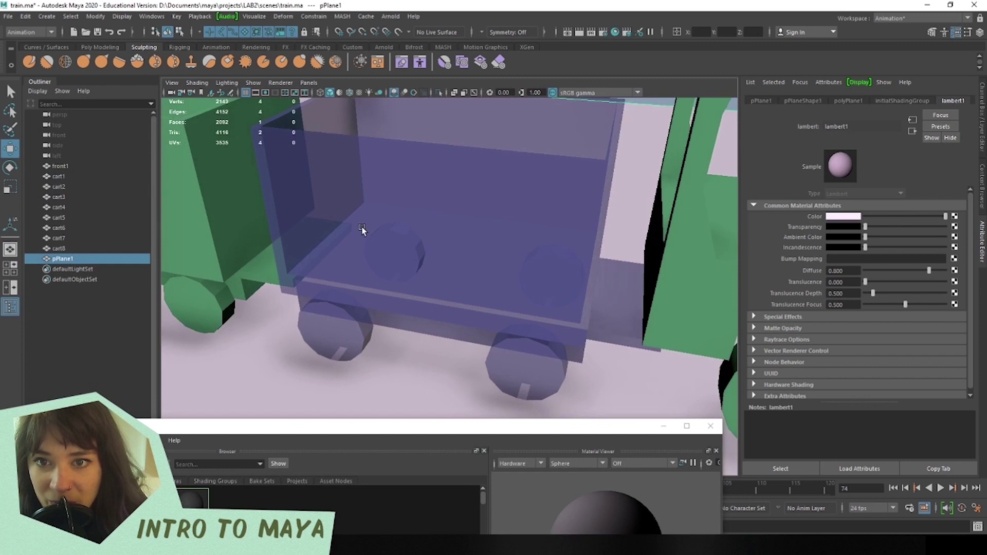
click(360, 226)
scroll(358, 240, up, 3)
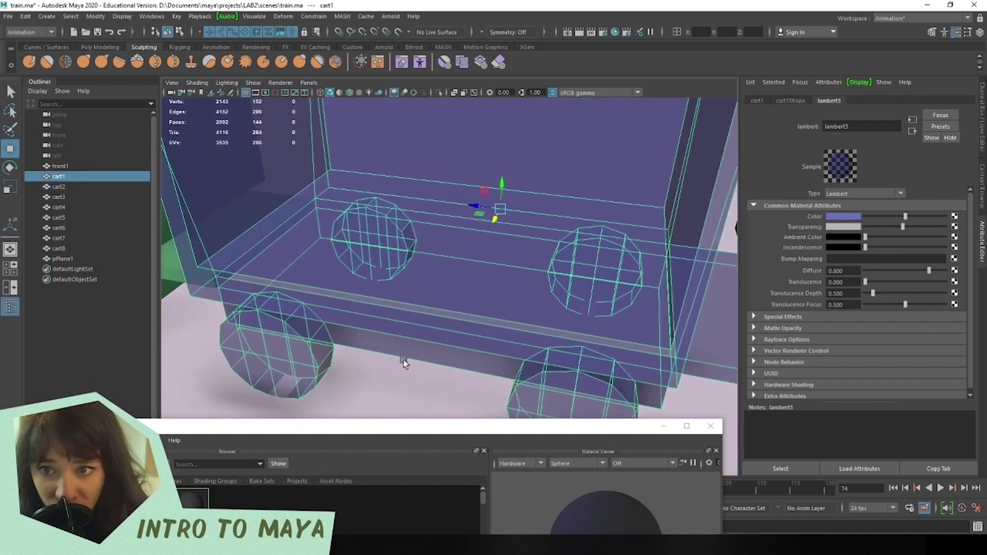
scroll(404, 363, down, 3)
click(437, 383)
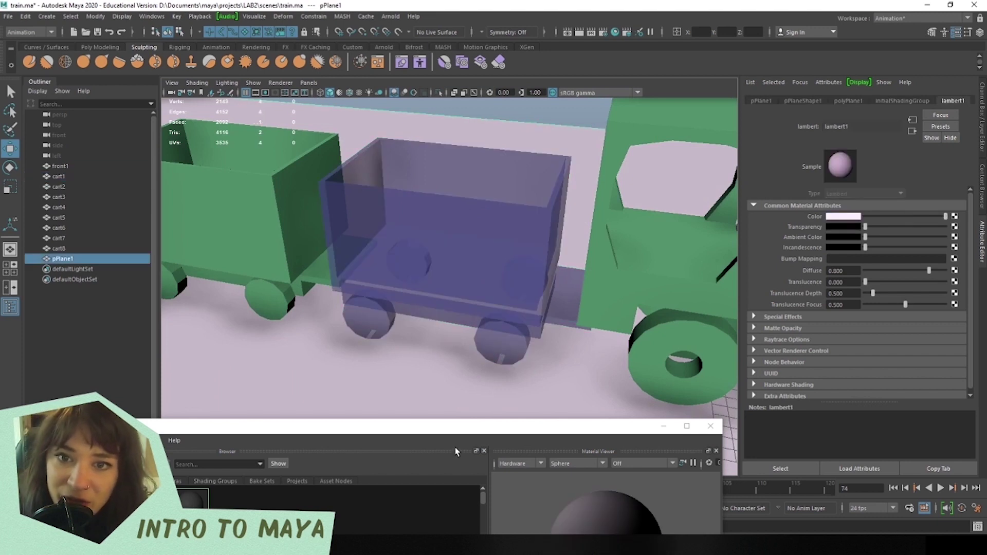
Lower the blue lambert3 transparency slightly and fine-tune the cart material.
drag(458, 434, 356, 189)
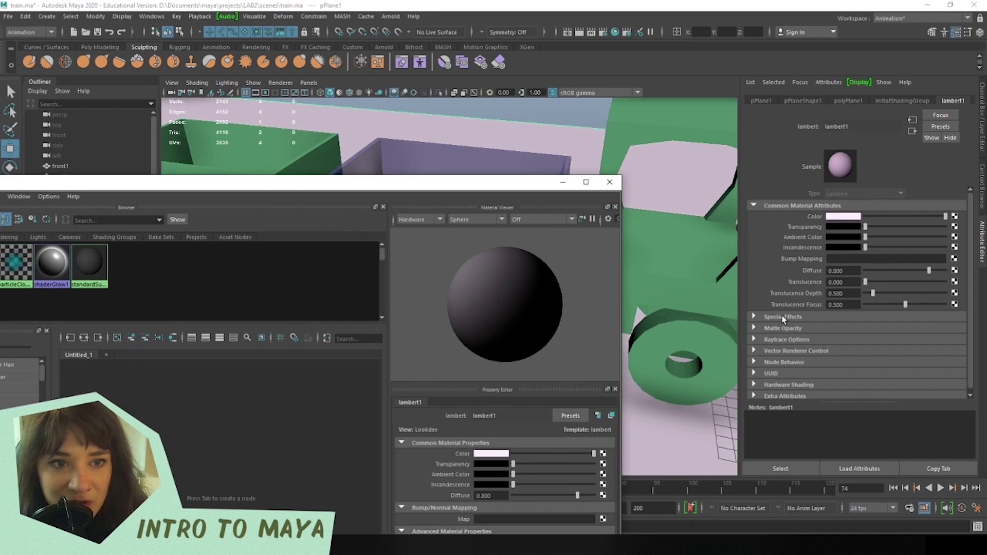
click(491, 143)
mouse_move(895, 229)
mouse_down()
mouse_move(848, 219)
mouse_move(908, 233)
mouse_move(887, 241)
mouse_up()
click(563, 182)
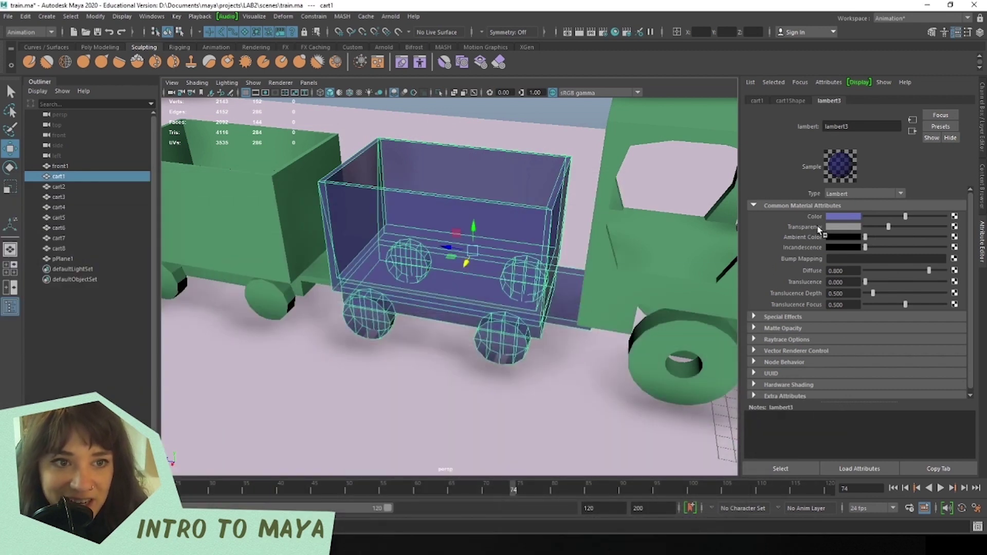
mouse_move(865, 247)
mouse_down()
mouse_move(920, 259)
mouse_move(859, 257)
mouse_up()
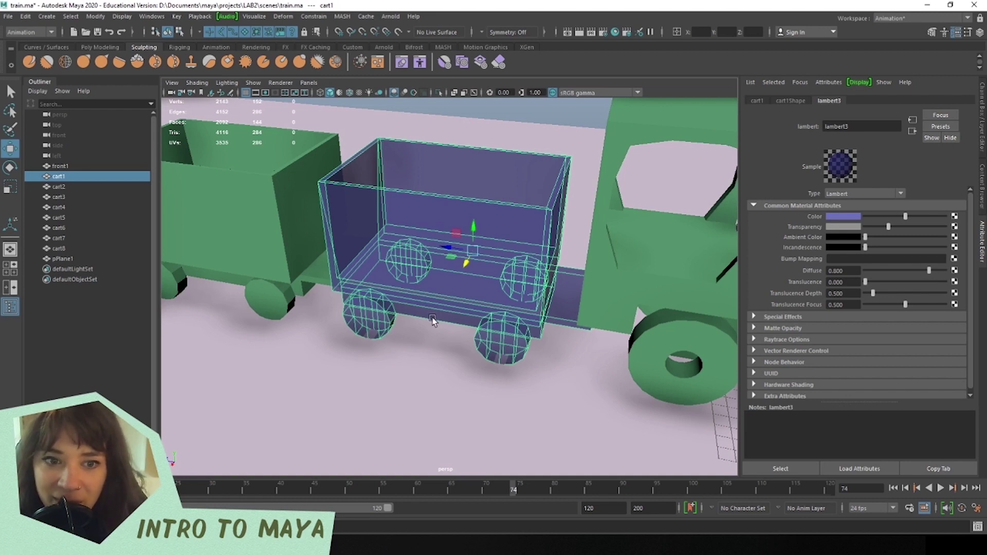
click(435, 374)
Scale pPlane1 longer along its depth axis, then tumble to a low side view of the train.
key(f)
click(337, 304)
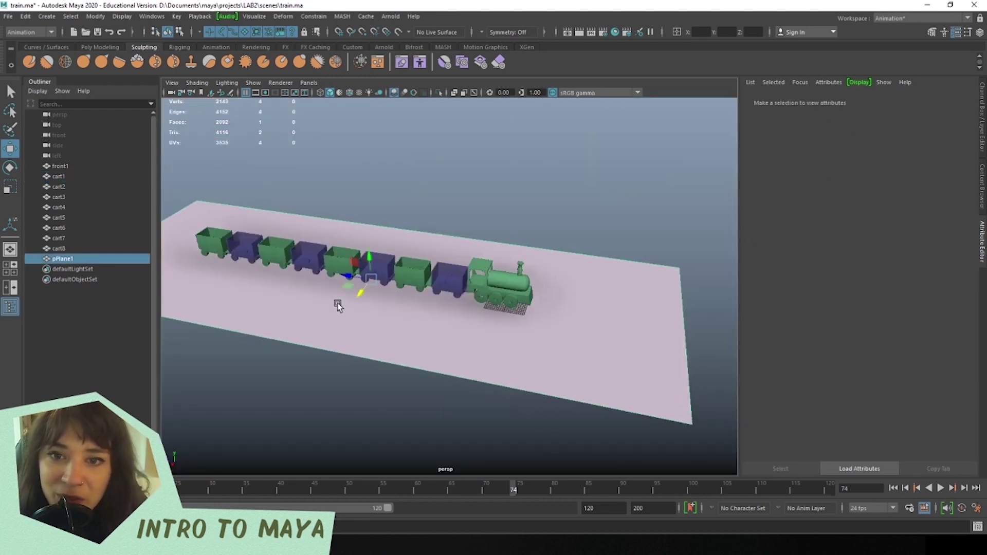
key(r)
mouse_move(328, 316)
middle_down()
mouse_move(357, 307)
mouse_move(335, 324)
middle_up()
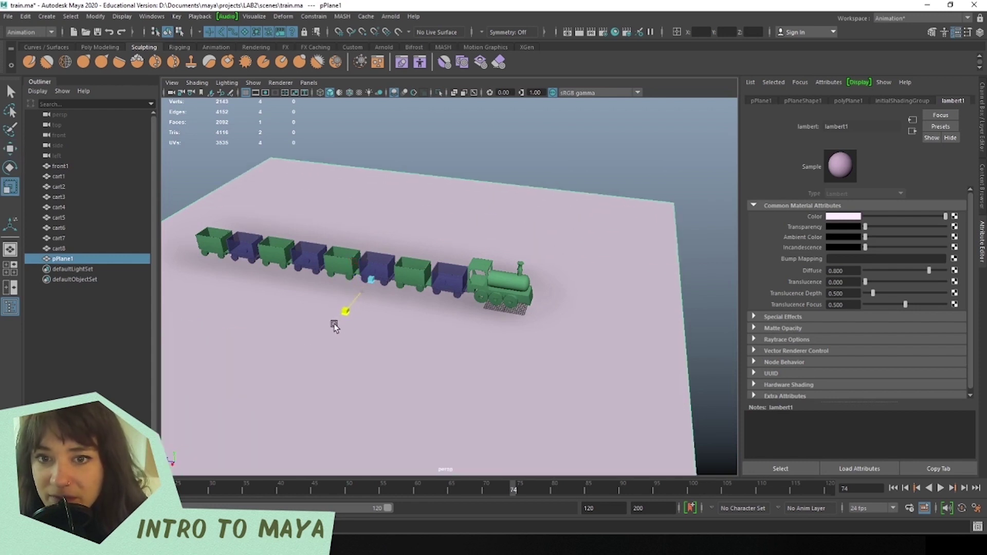
alt+drag(335, 324, 300, 247)
alt+right_drag(300, 247, 411, 356)
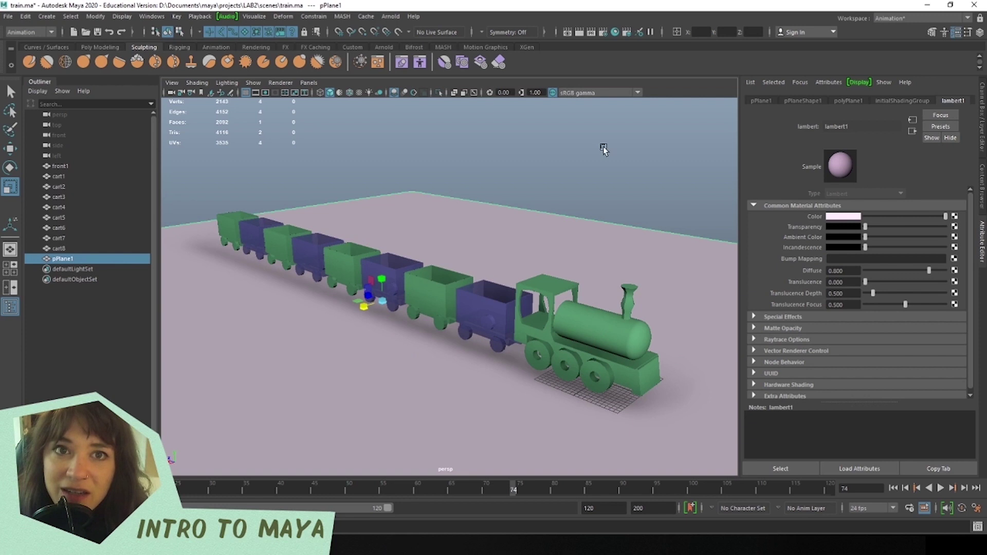
Open Render Settings and browse the Arnold Renderer, System, AOVs and Diagnostics tabs before returning to Common.
click(602, 34)
mouse_move(620, 79)
mouse_down()
mouse_move(618, 138)
mouse_move(606, 90)
mouse_up()
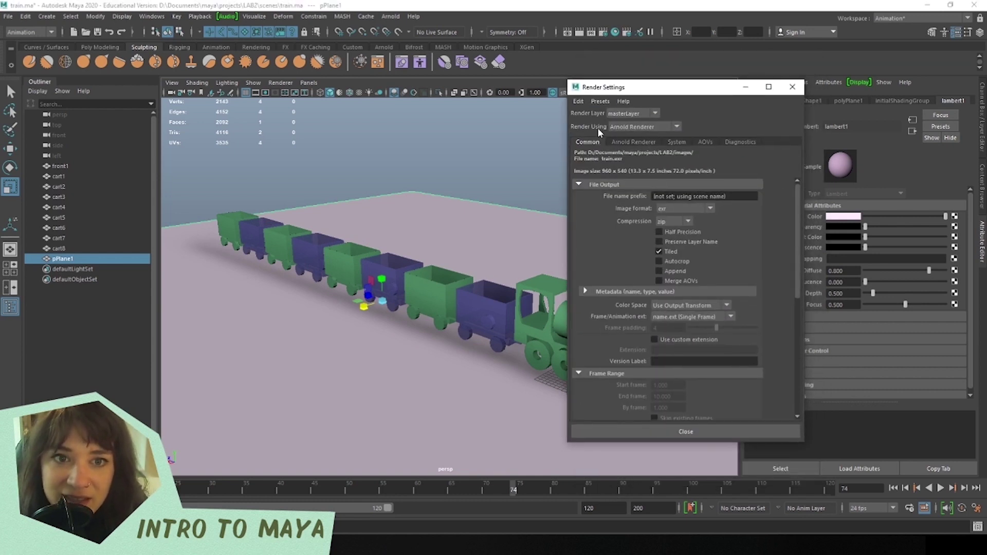
scroll(619, 235, down, 4)
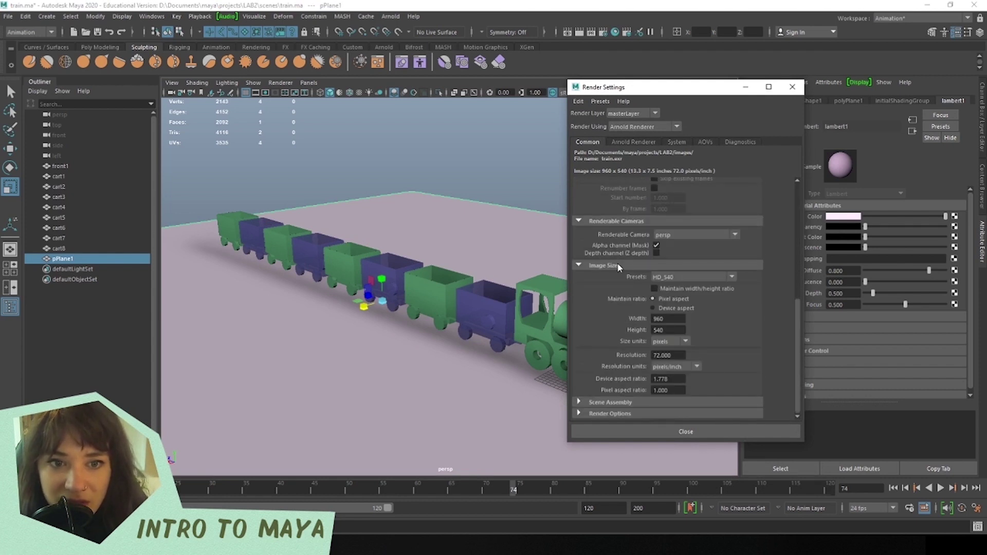
scroll(617, 264, up, 4)
click(633, 142)
click(676, 142)
click(706, 142)
click(741, 142)
click(588, 142)
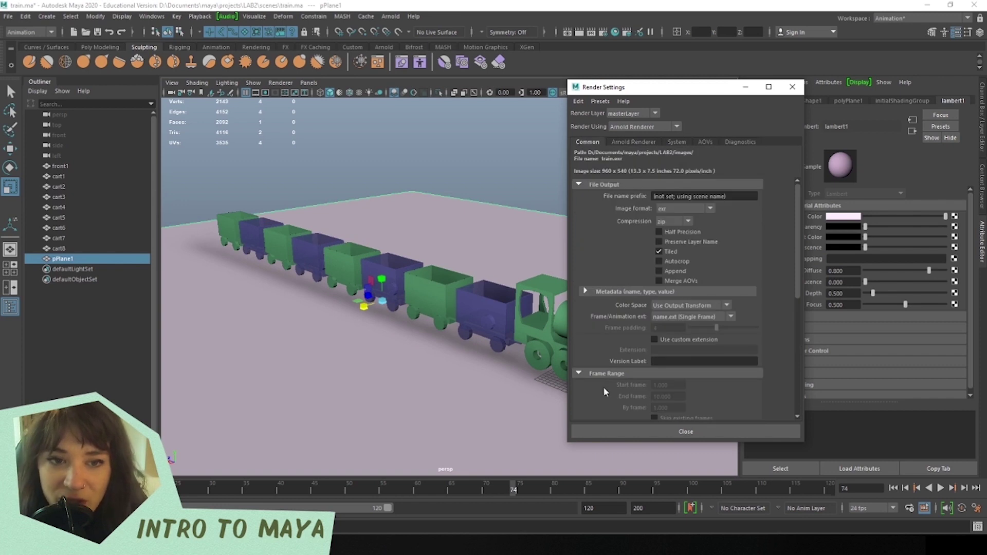
scroll(618, 309, down, 5)
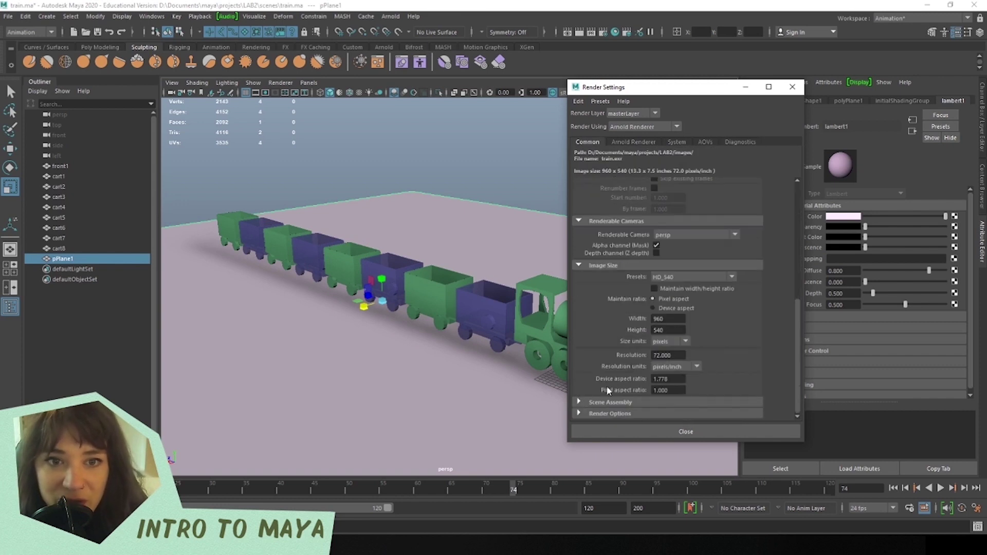
Set the Image Size preset to HD_1080, confirming 1920 width and 1080 height.
click(673, 277)
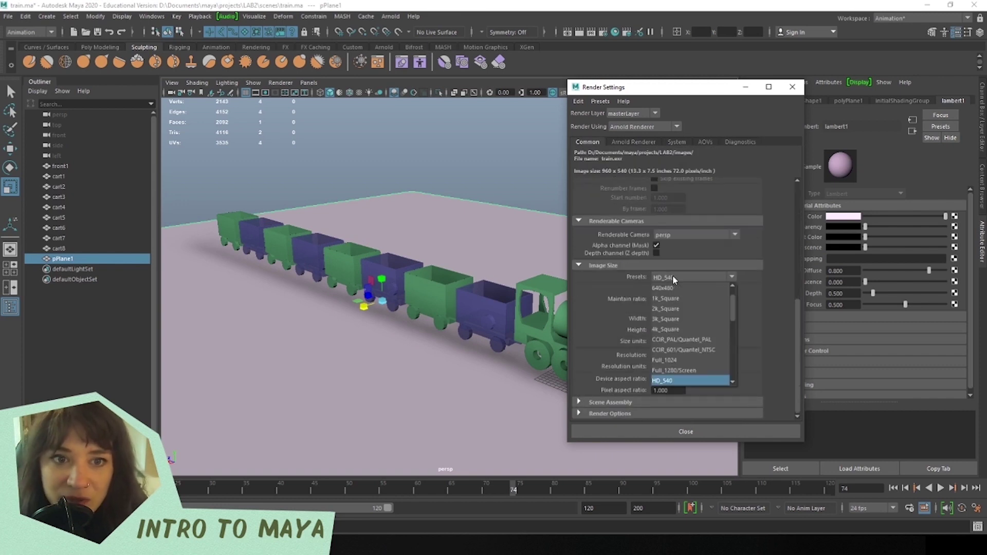
mouse_move(733, 307)
mouse_down()
mouse_move(737, 347)
mouse_move(735, 320)
mouse_up()
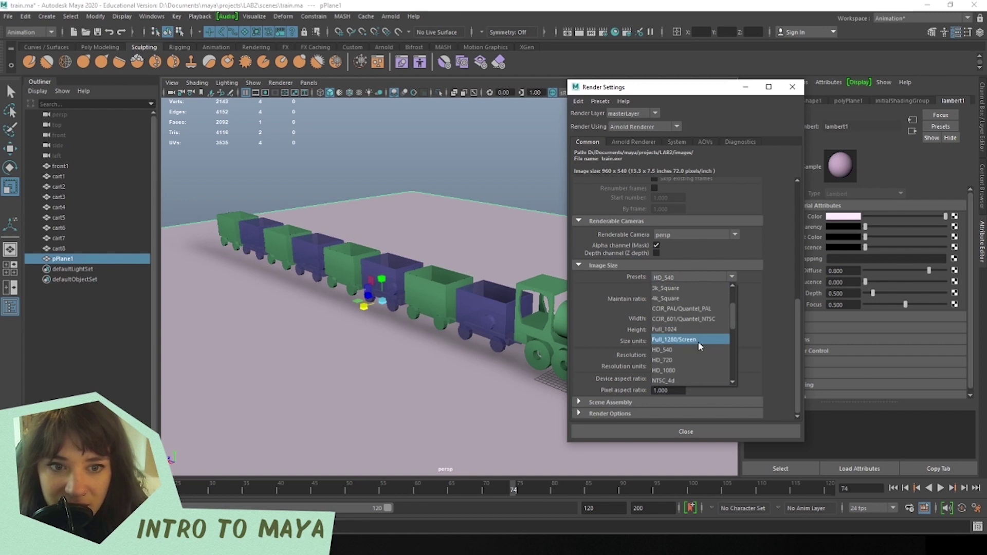
click(678, 371)
click(659, 318)
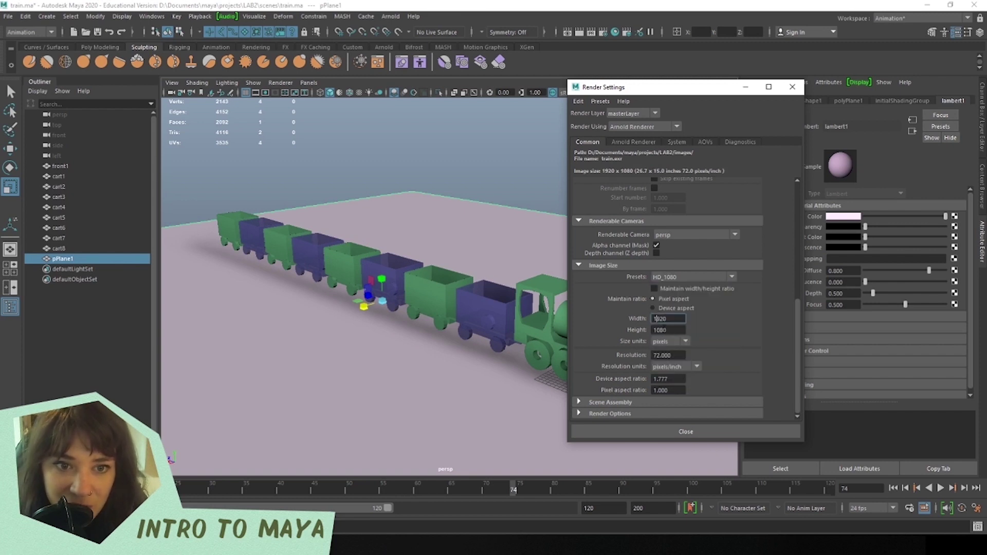
click(666, 330)
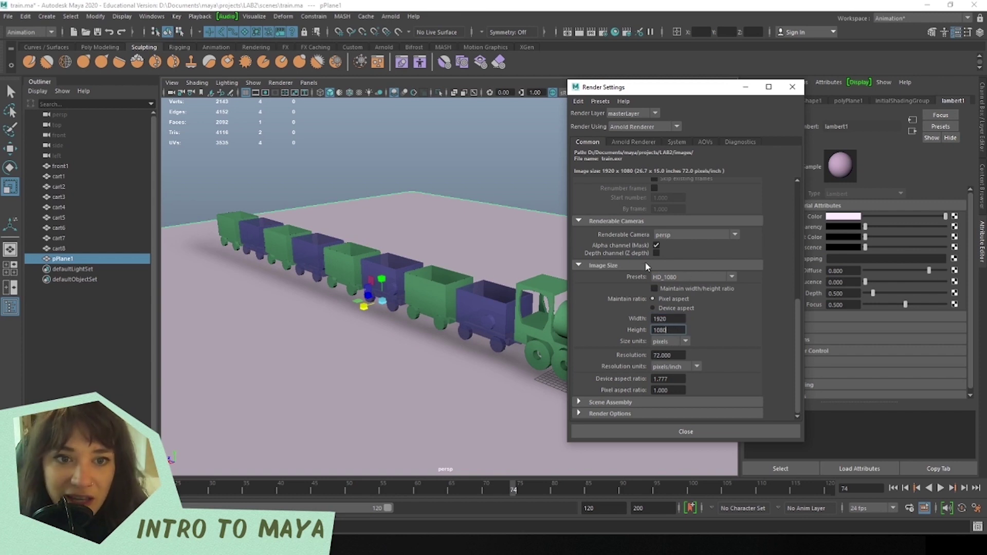
Try the HD_720 preset, restore HD_1080, and view the Arnold Renderer sampling settings.
click(720, 277)
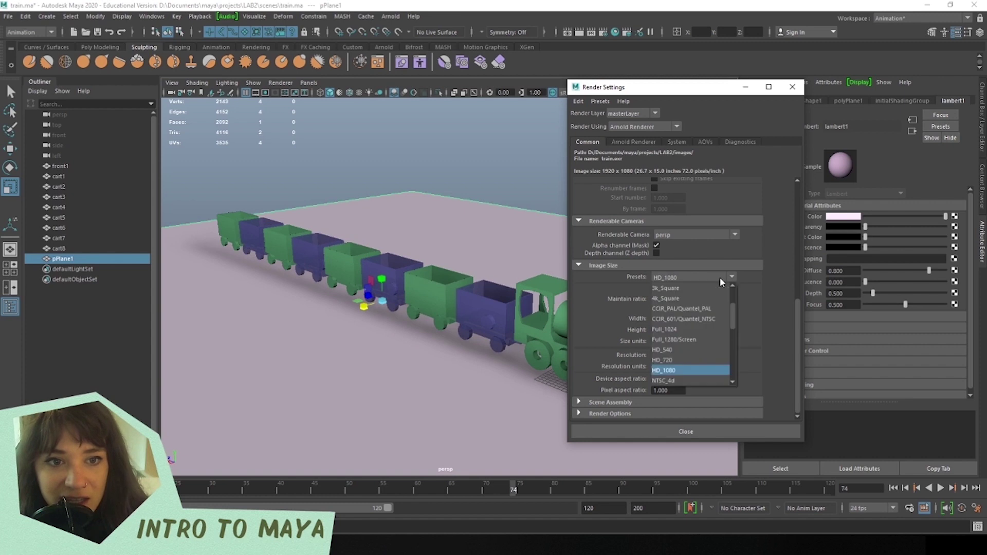
click(671, 361)
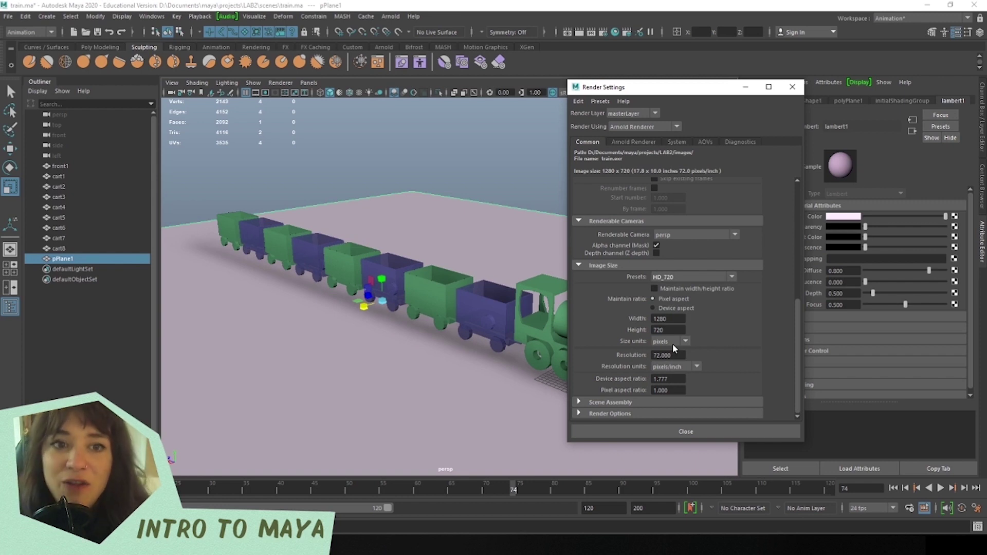
click(702, 276)
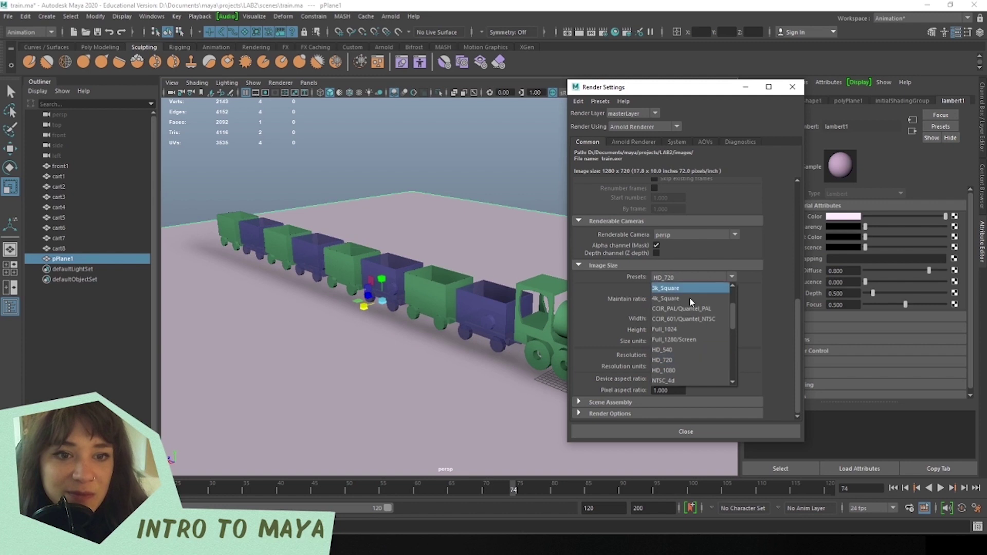
click(672, 371)
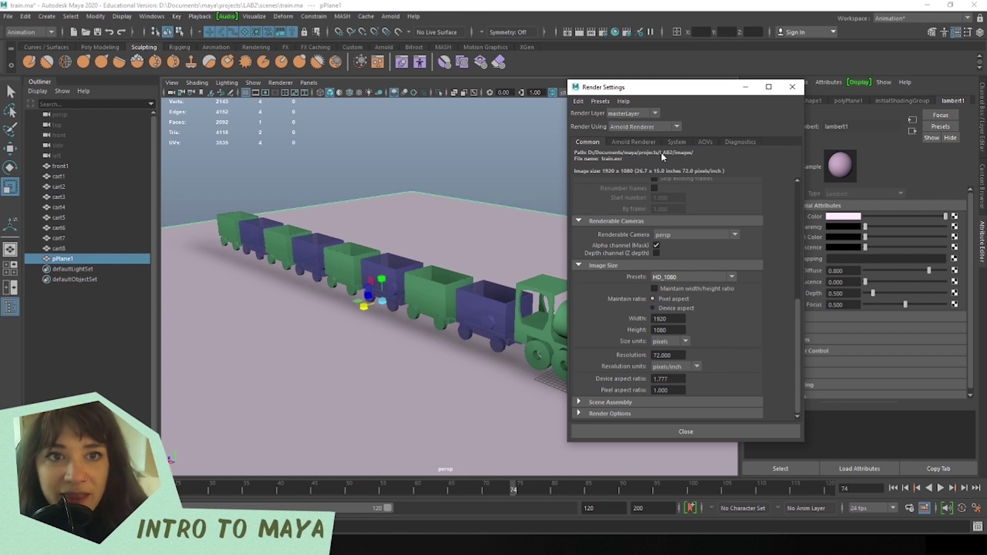
click(645, 142)
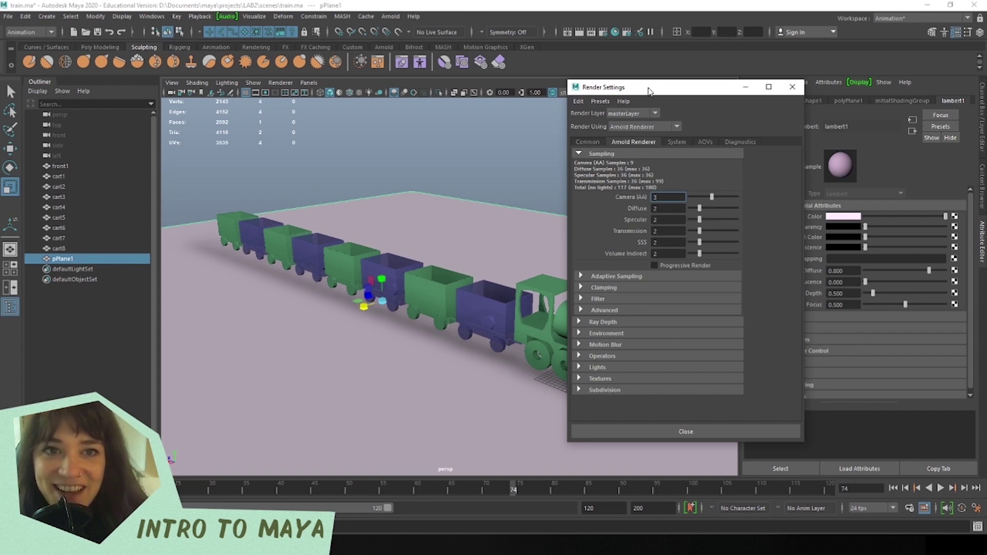
Try 5 for Camera (AA) samples, keep it at 3, and render the current frame.
drag(668, 87, 673, 102)
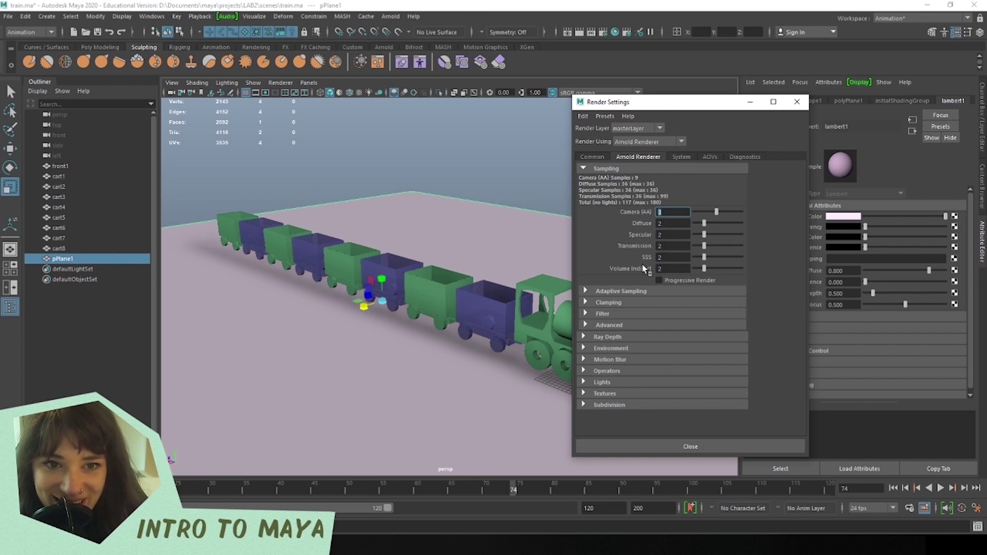
click(679, 212)
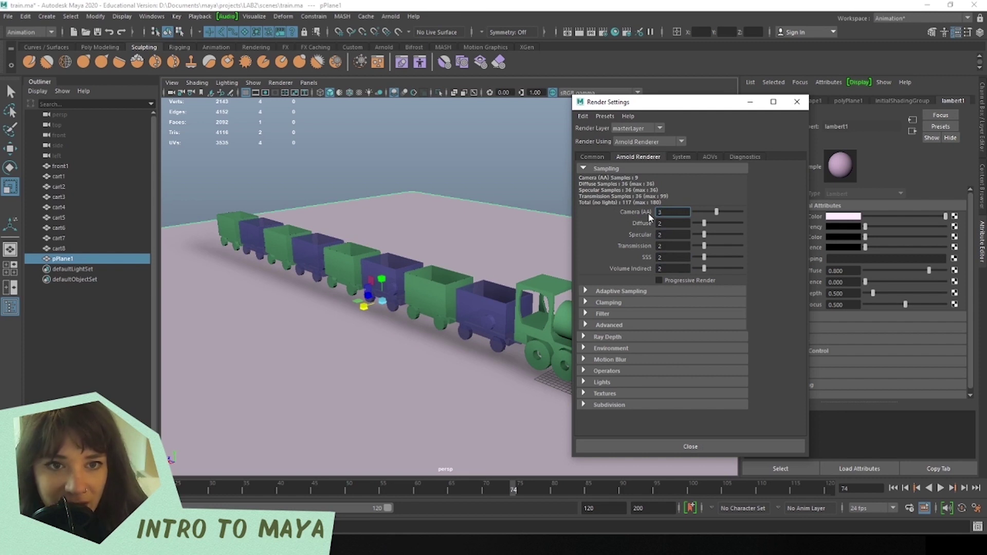
key(BackSpace)
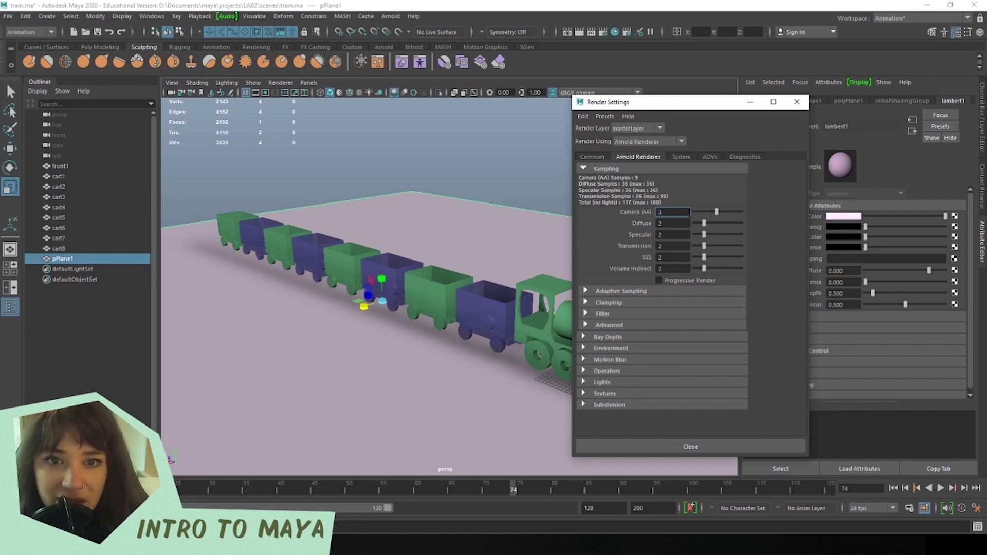
text(5)
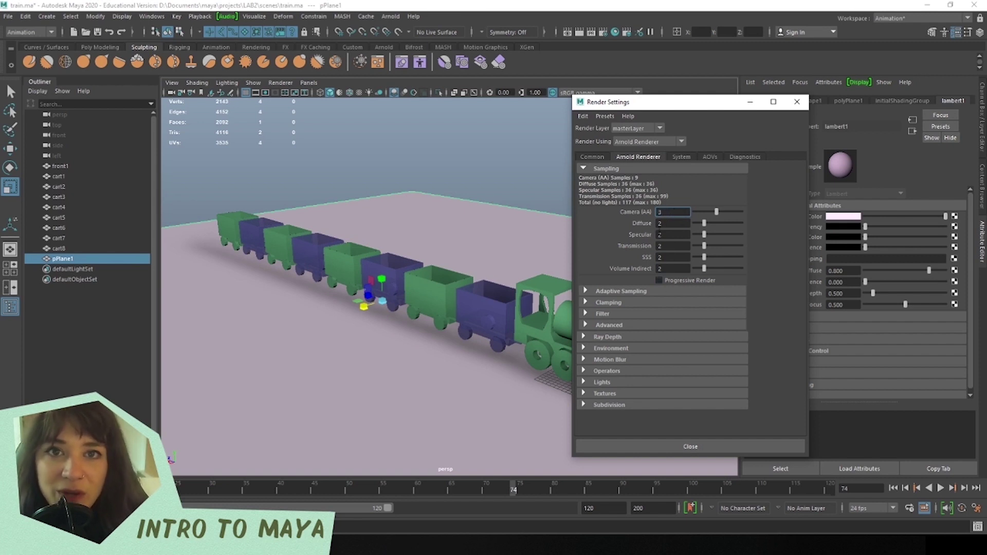
double_click(671, 212)
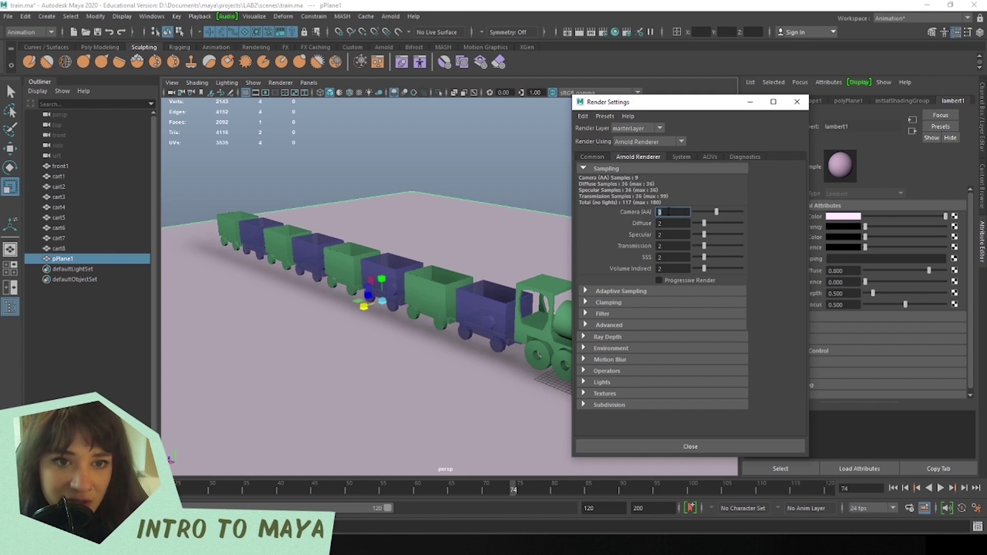
click(671, 212)
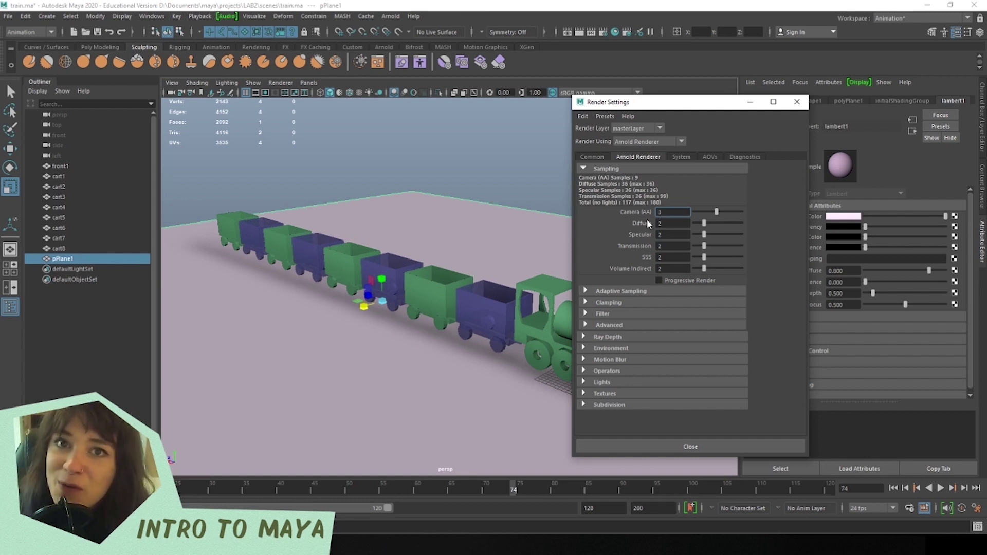
drag(668, 102, 752, 98)
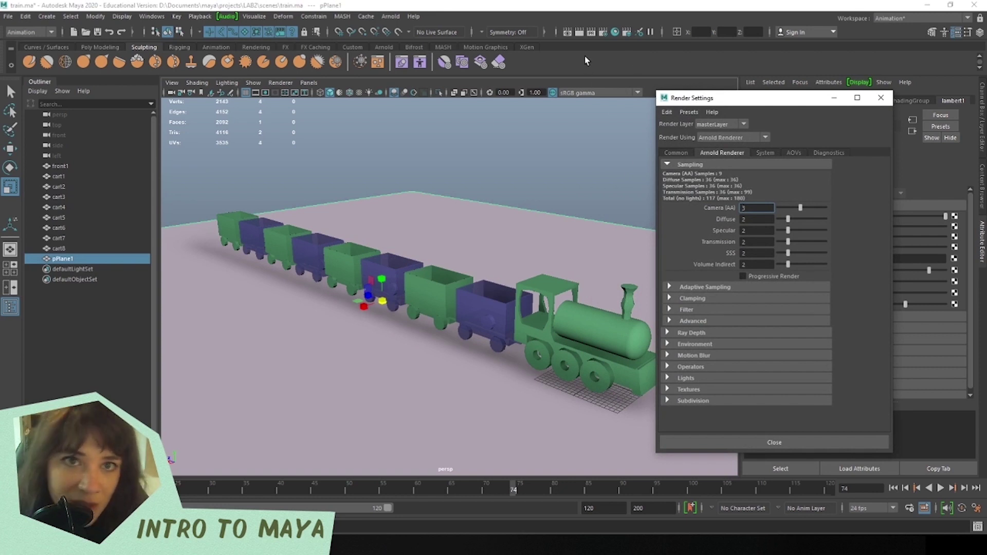
click(566, 32)
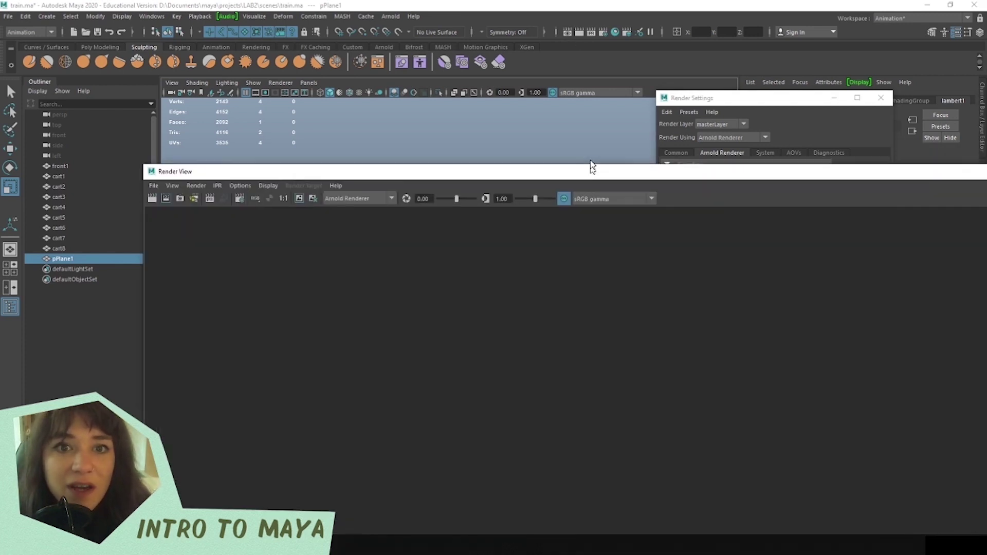
Resize and centre the Render View, then render the current frame with Arnold.
drag(144, 163, 140, 117)
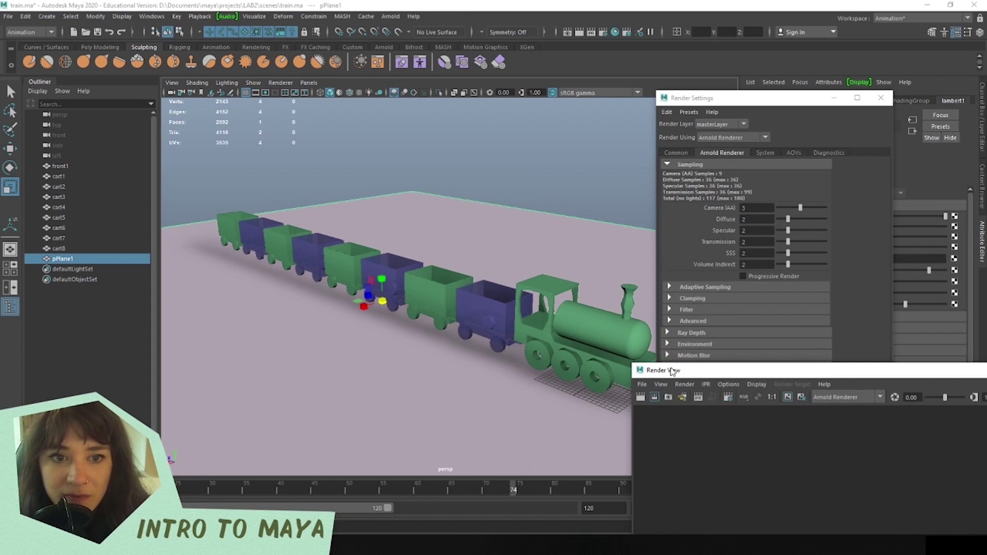
drag(672, 368, 497, 166)
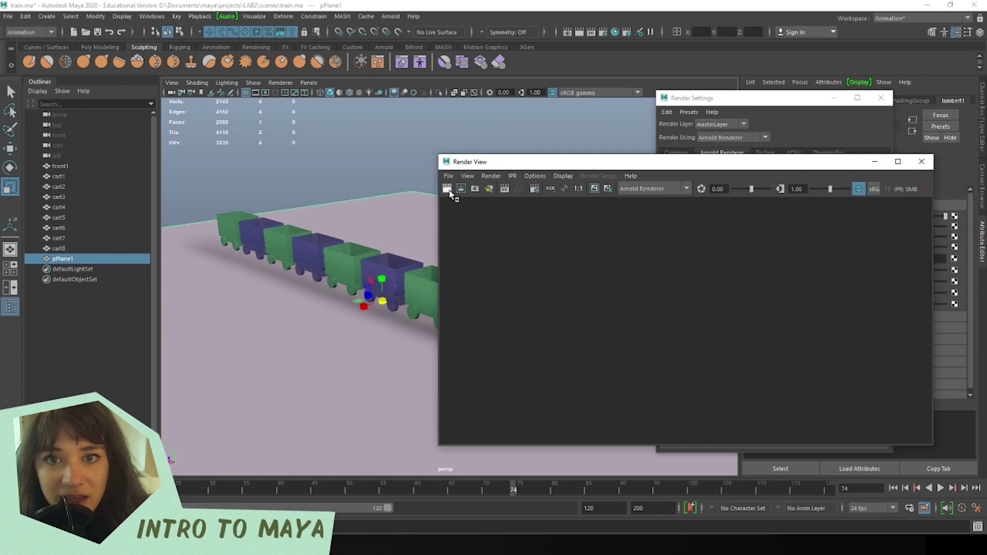
click(447, 190)
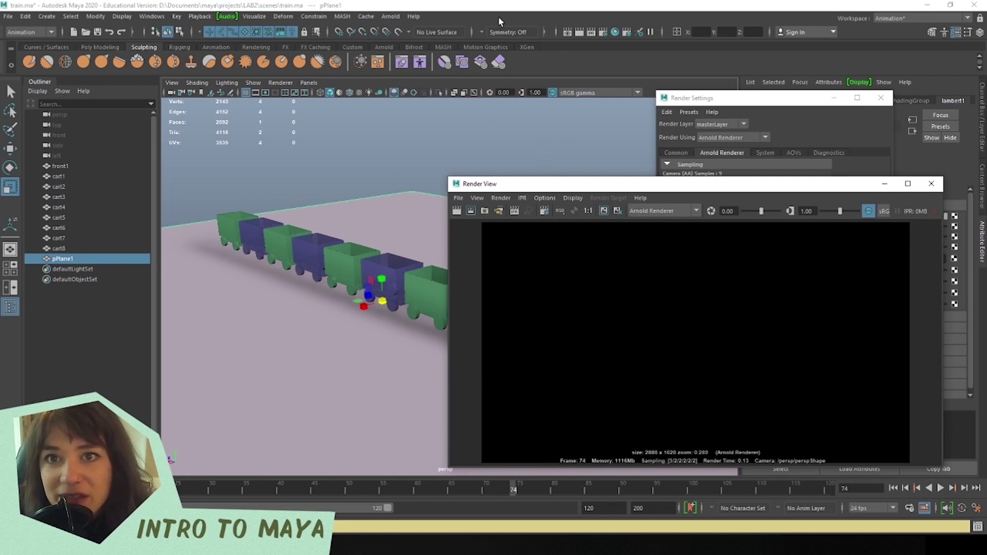
Create an Arnold Skydome Light and reselect aiSkyDomeLight1 in the viewport.
click(259, 168)
click(391, 16)
mouse_move(411, 71)
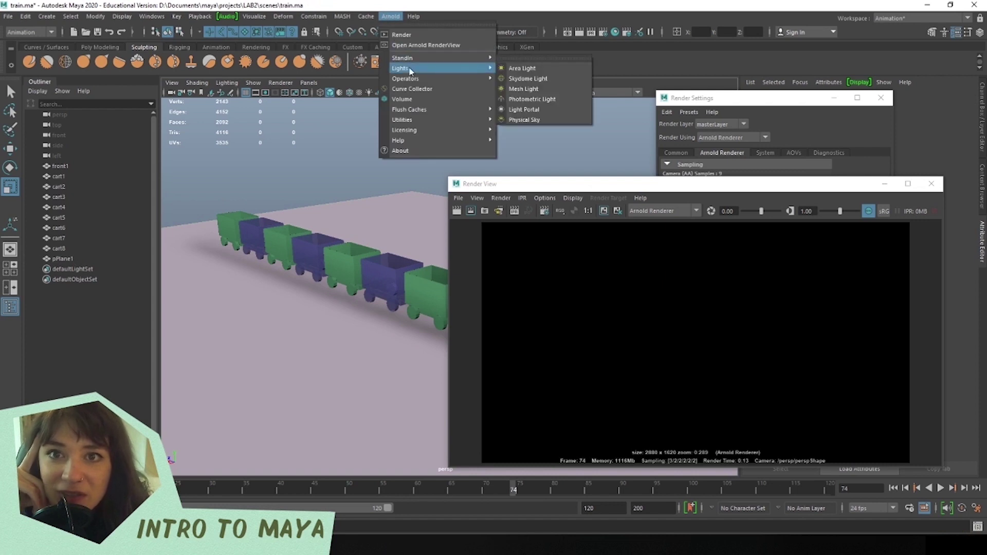
click(525, 78)
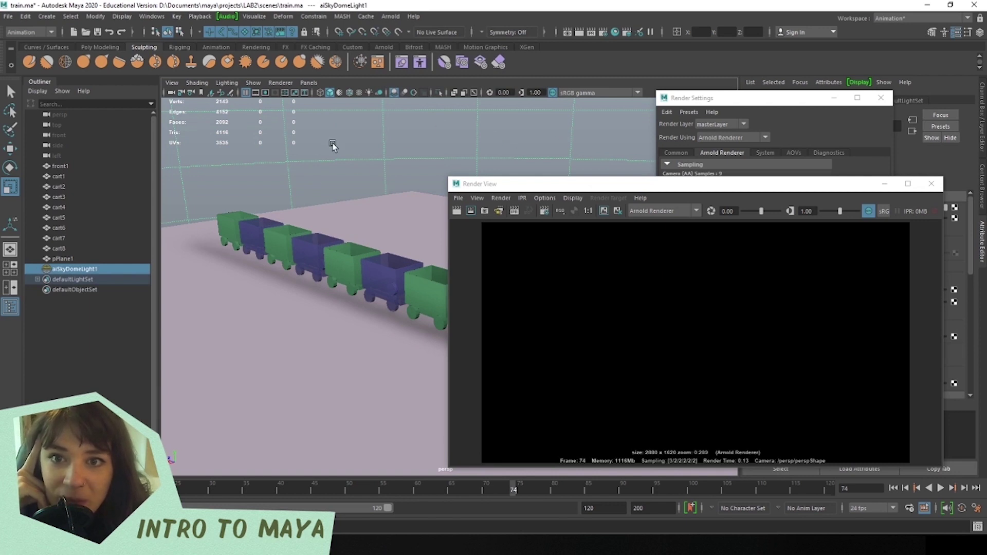
click(396, 200)
click(386, 171)
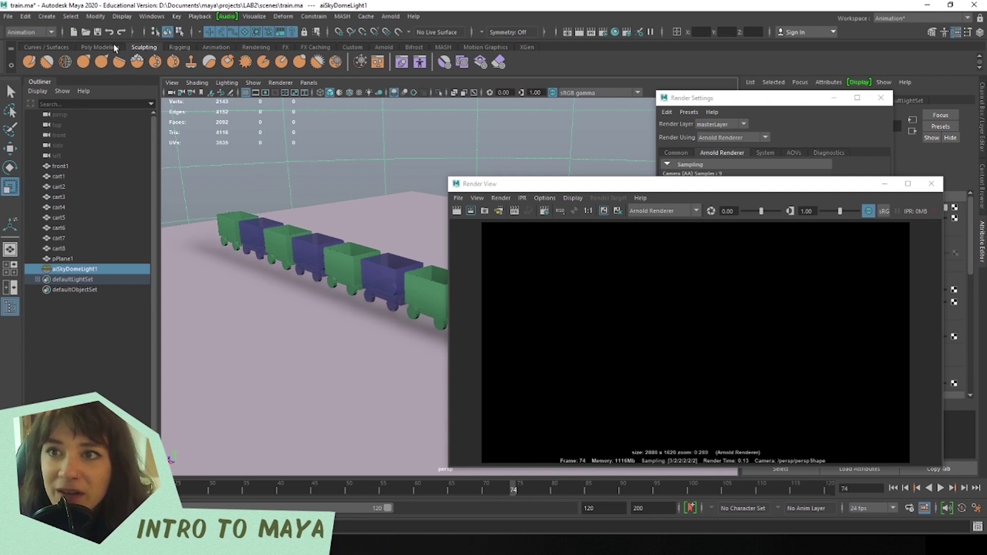
Create a directional light and move the Render View aside to uncover the engine.
click(48, 17)
mouse_move(70, 74)
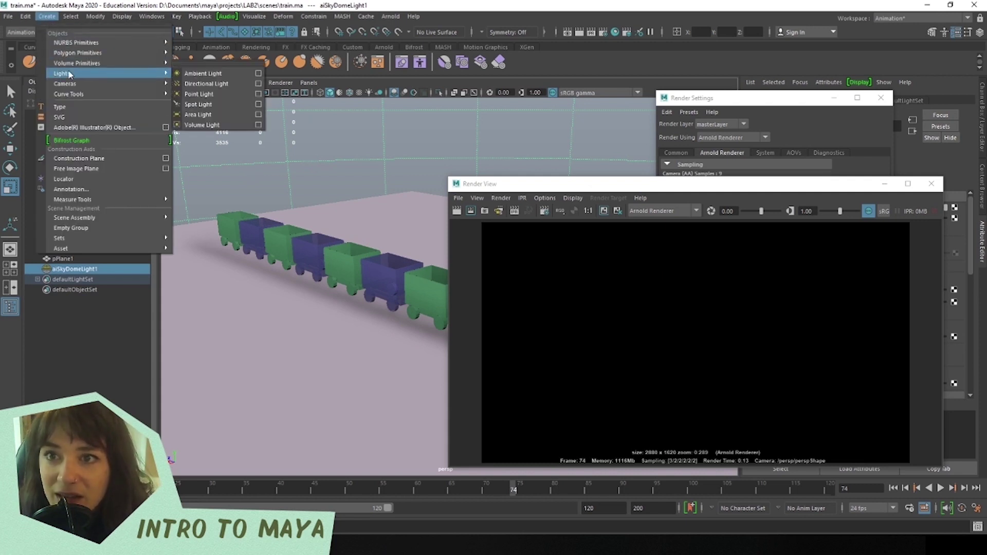
click(201, 84)
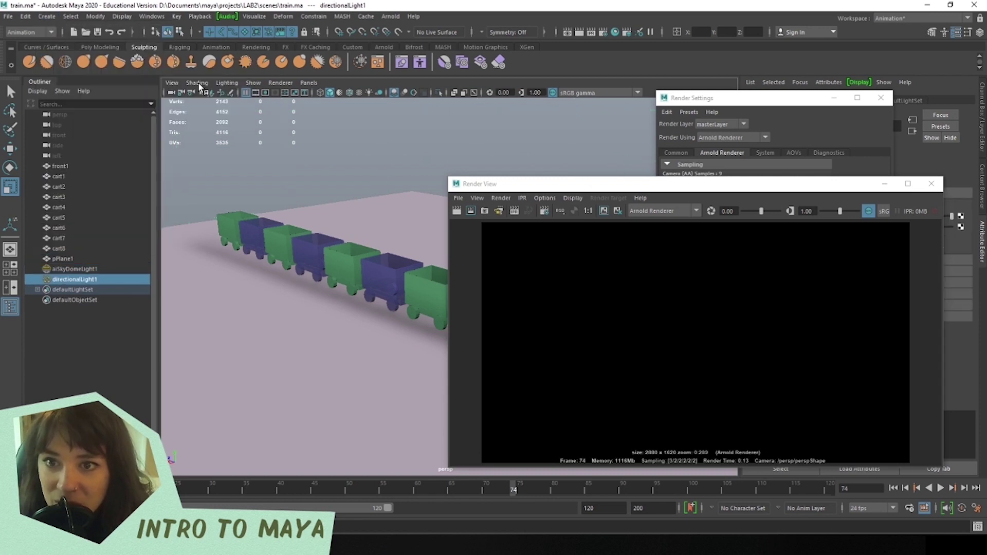
drag(548, 184, 775, 157)
Move directionalLight1 toward the blue cart and rotate its direction horizontal.
click(64, 280)
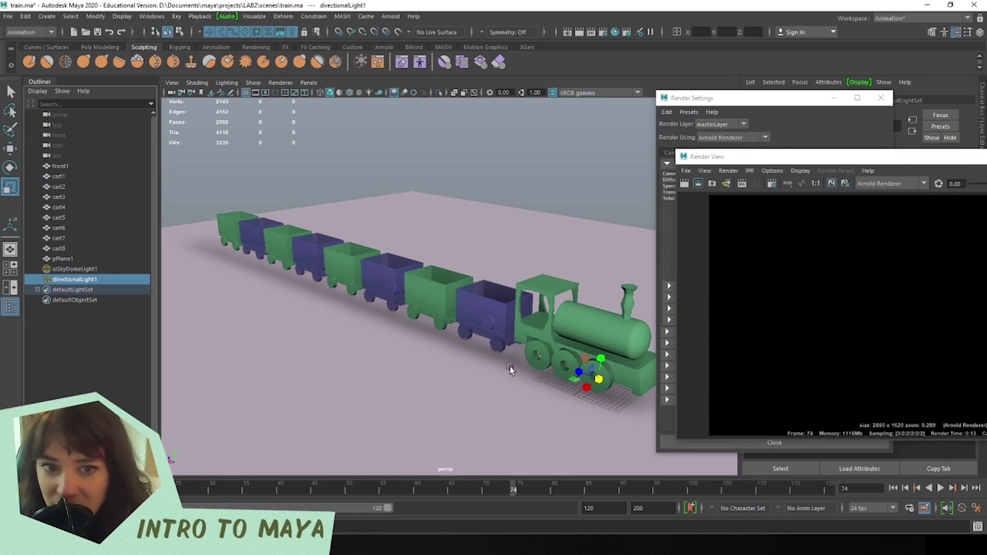
key(w)
drag(563, 378, 381, 265)
key(r)
key(e)
drag(243, 369, 354, 317)
scroll(326, 309, down, 3)
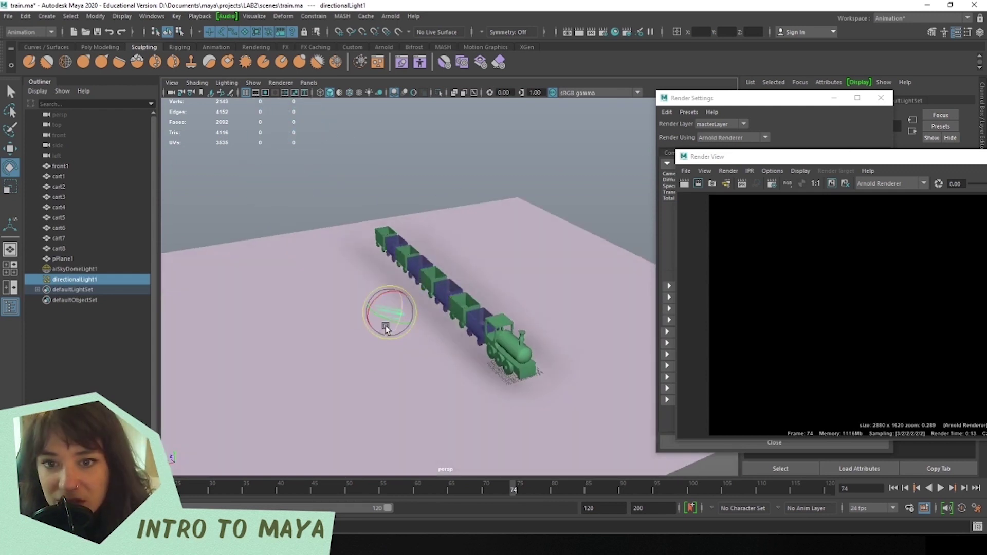
Reposition the light up and left of the train and shift the Render View window.
key(w)
alt+drag(414, 362, 408, 379)
key(e)
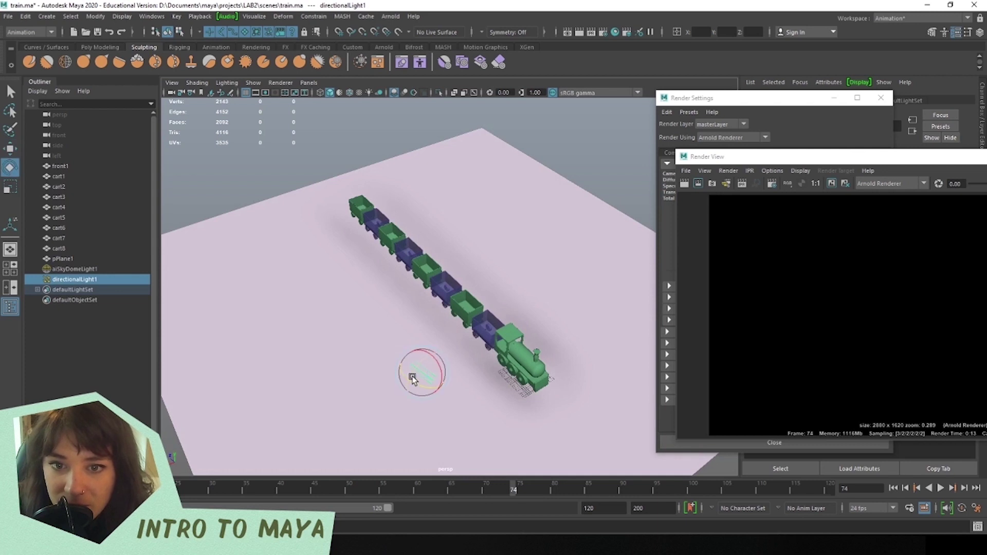
drag(417, 406, 381, 301)
drag(701, 163, 526, 105)
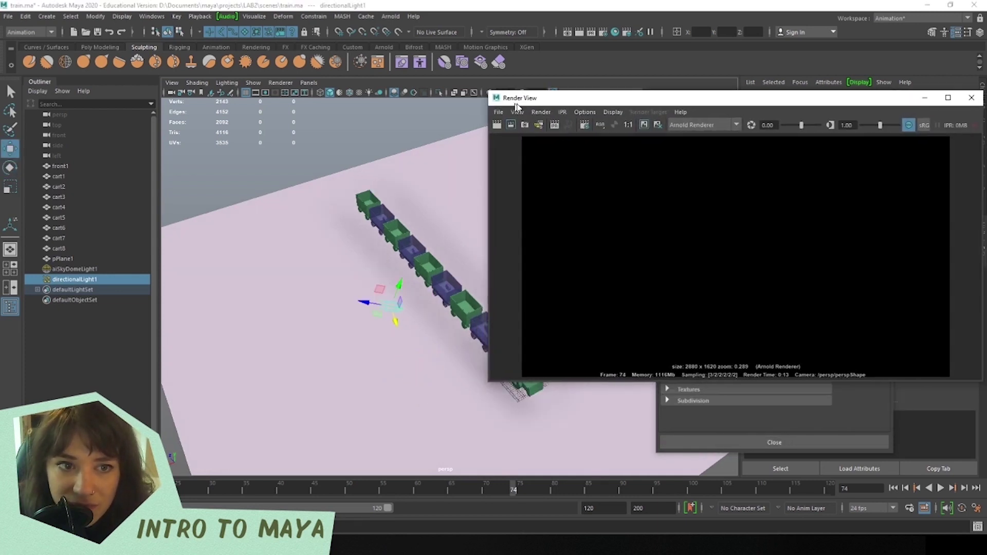
alt+drag(430, 349, 396, 289)
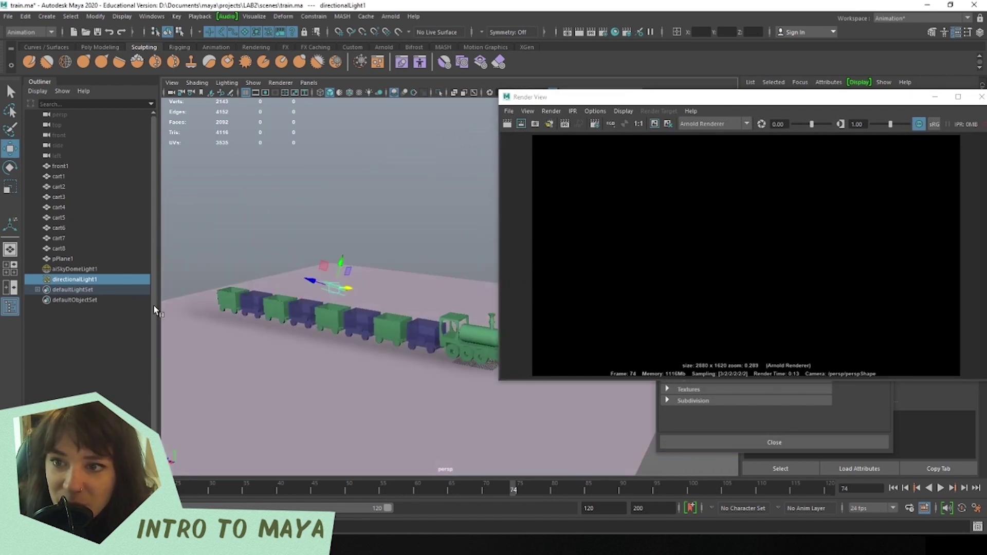
Reselect directionalLight1 and aim it roughly horizontally over the train line.
click(72, 270)
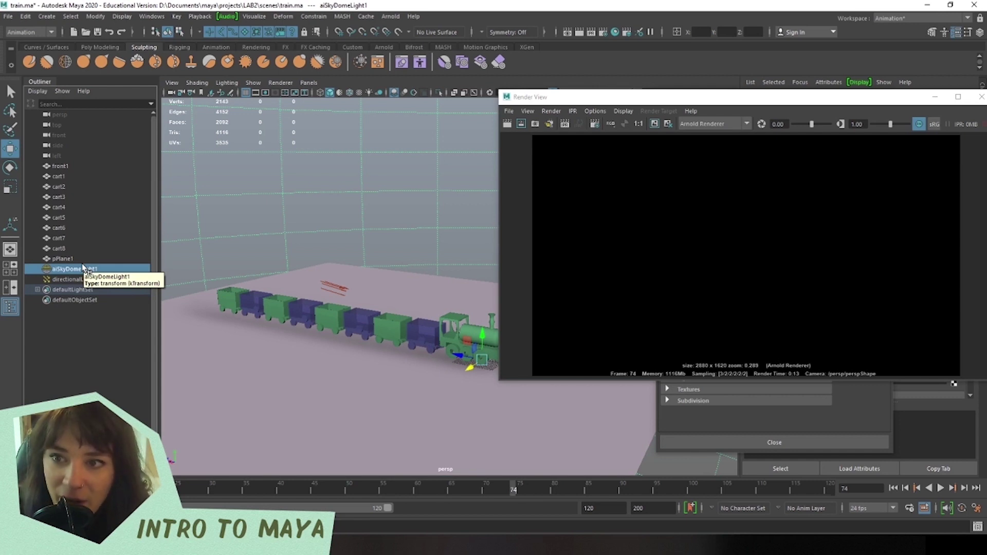
click(78, 280)
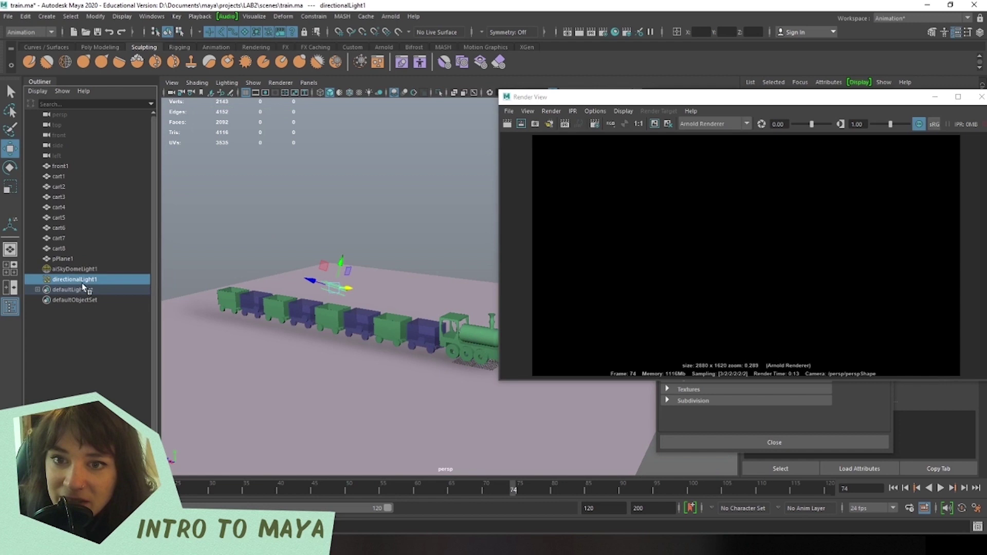
alt+right_drag(350, 365, 309, 368)
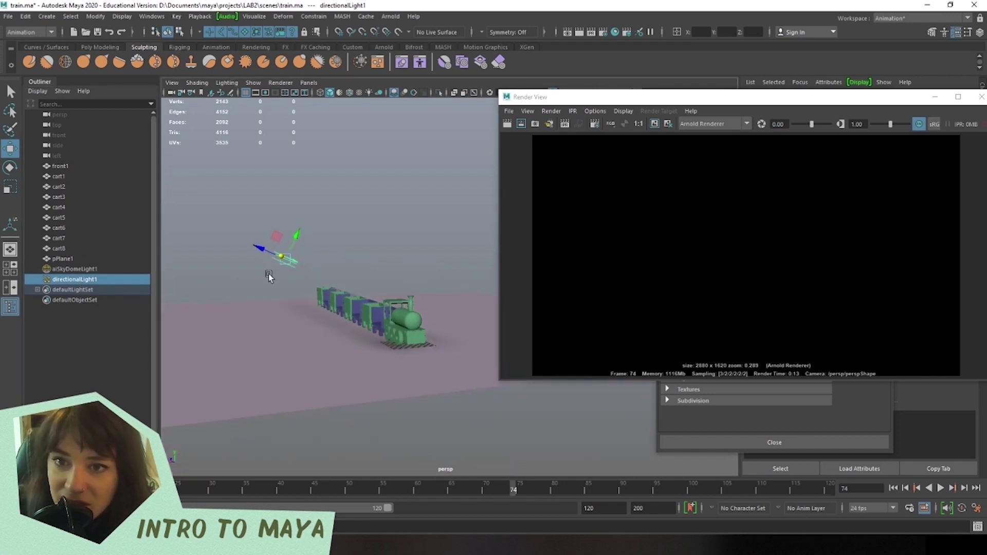
alt+right_drag(185, 245, 211, 236)
alt+drag(211, 236, 291, 302)
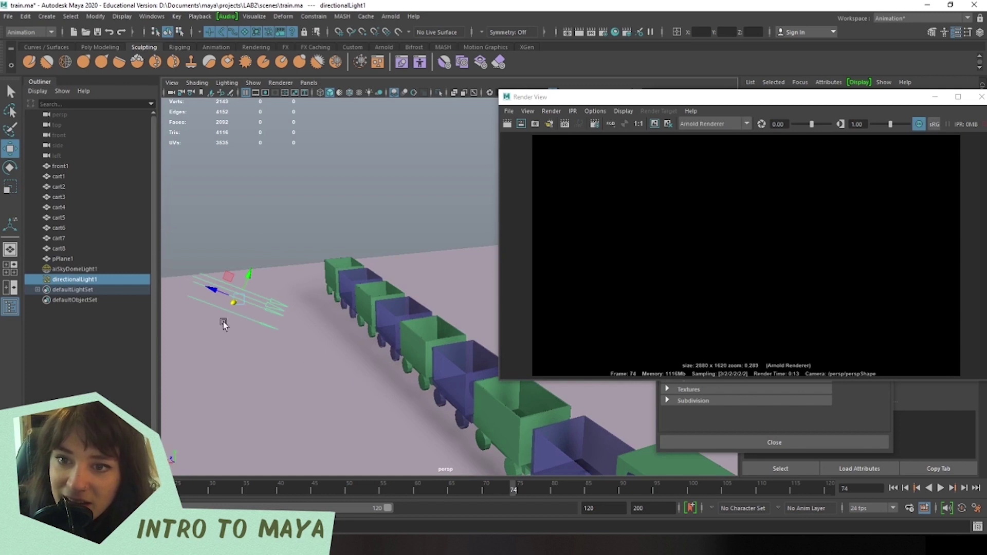
key(e)
drag(251, 311, 227, 284)
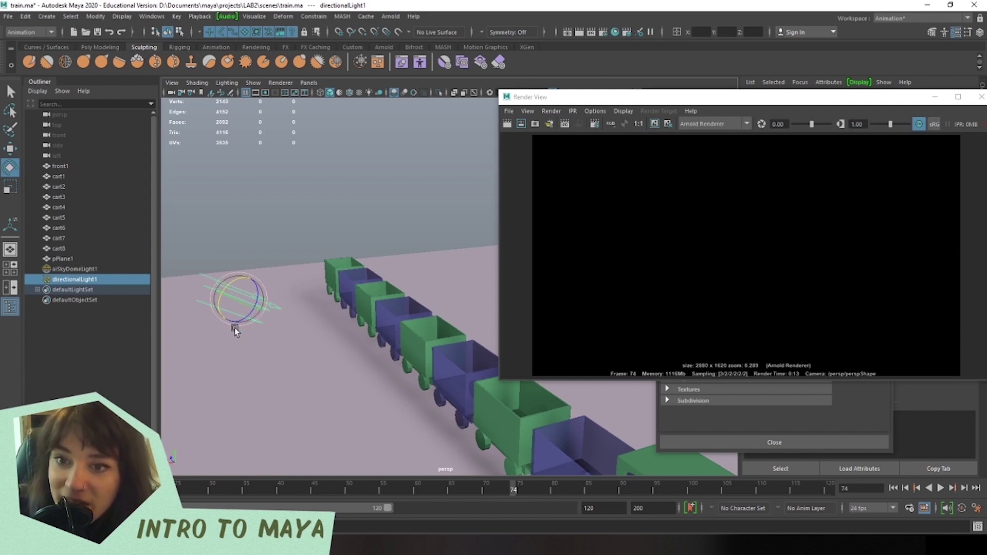
Reframe the camera closer in, looking along the line of green and blue carts.
scroll(308, 342, down, 5)
alt+middle_drag(351, 353, 300, 366)
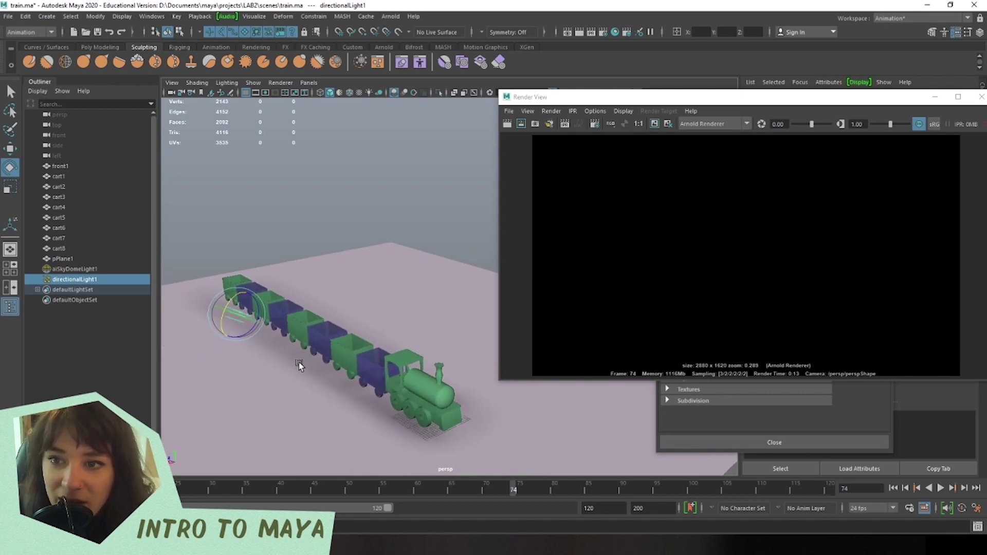
alt+middle_drag(266, 374, 300, 350)
alt+drag(300, 351, 329, 319)
alt+drag(423, 267, 483, 209)
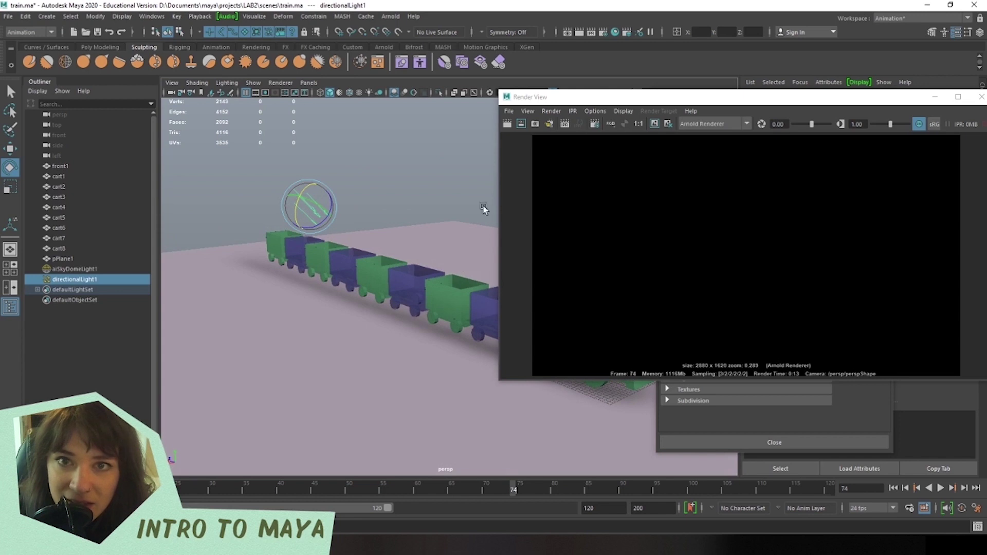
Render the current view with Arnold, centre the Render View and zoom into the image.
click(507, 124)
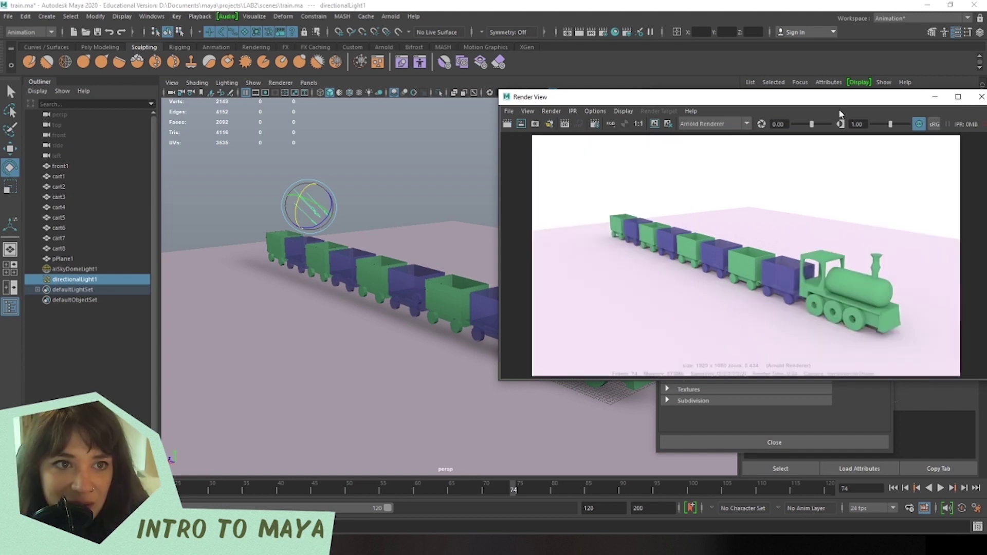
drag(842, 98, 667, 142)
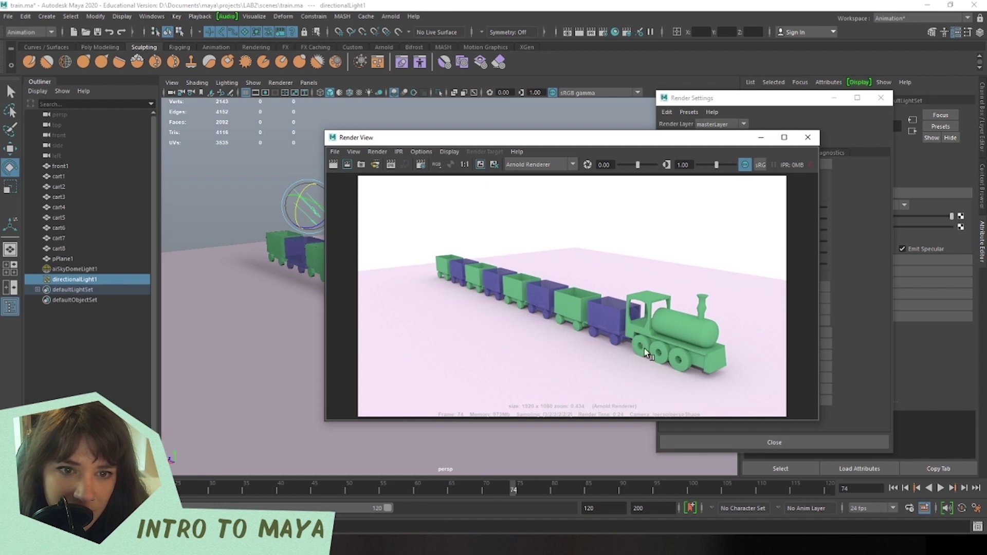
scroll(686, 337, up, 5)
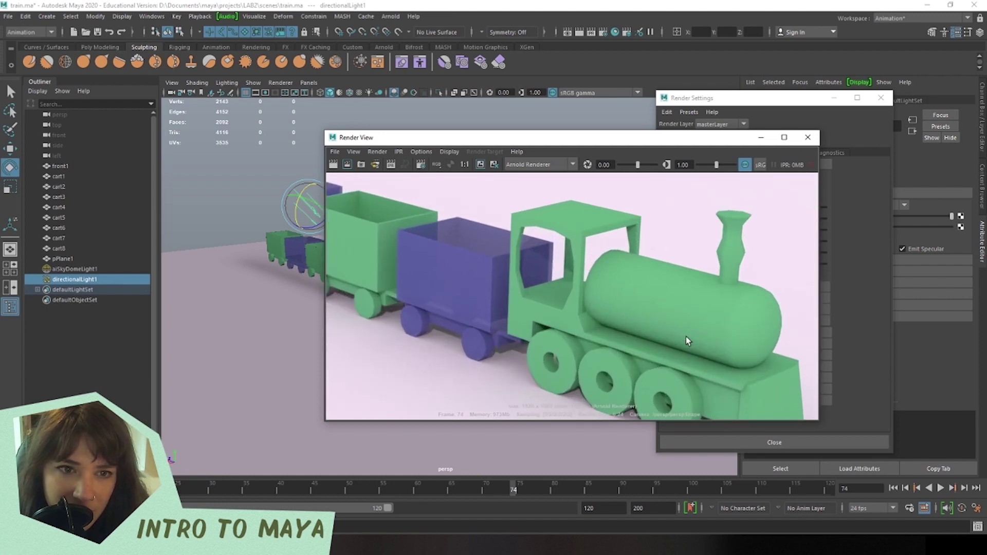
scroll(430, 284, up, 3)
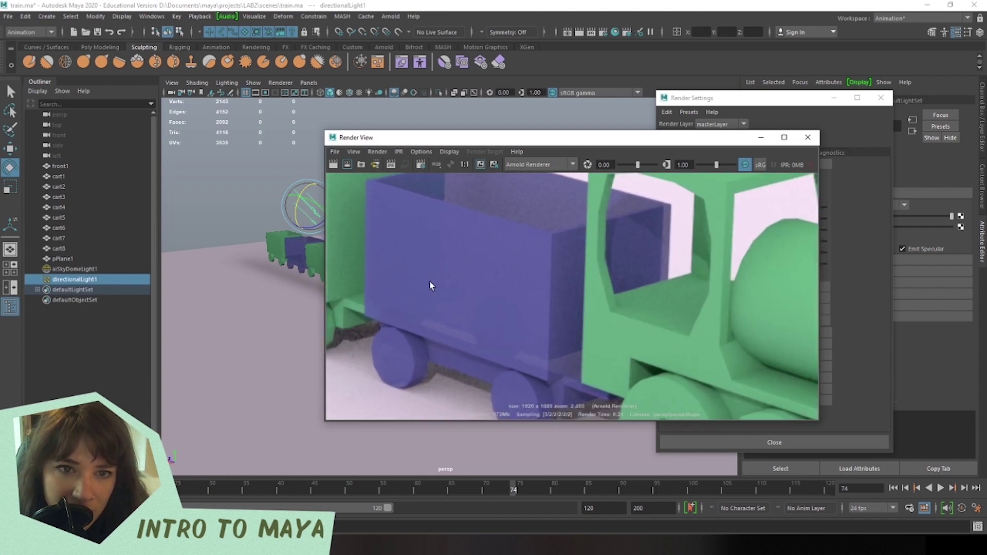
scroll(431, 287, down, 8)
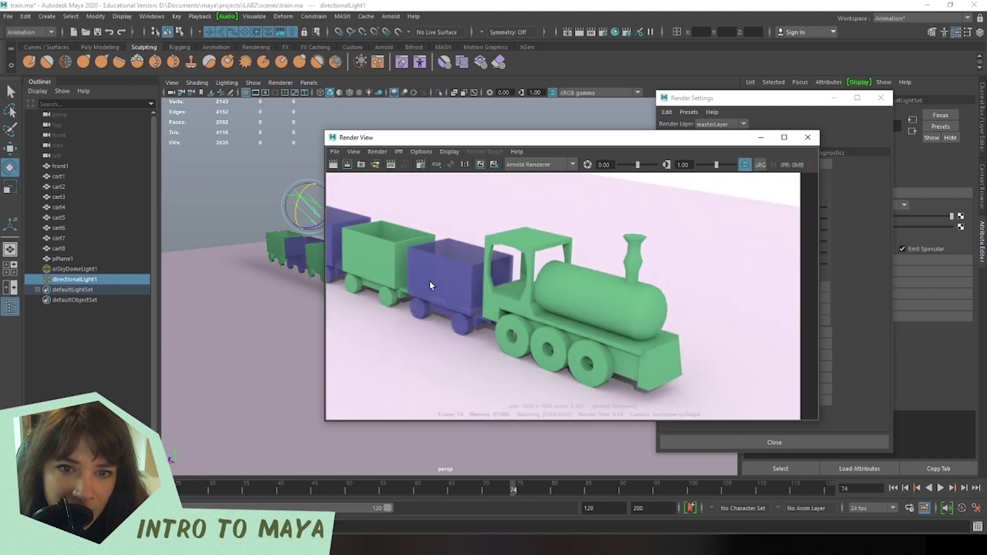
scroll(429, 281, up, 3)
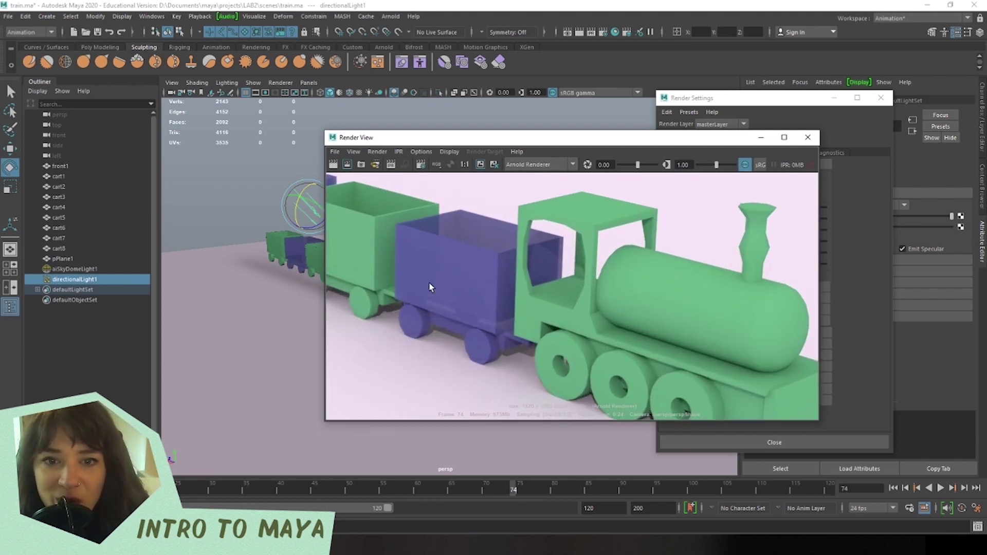
scroll(429, 282, down, 5)
scroll(597, 249, up, 3)
Maximize the Render View and zoom around the lit train render of frame 74.
click(784, 138)
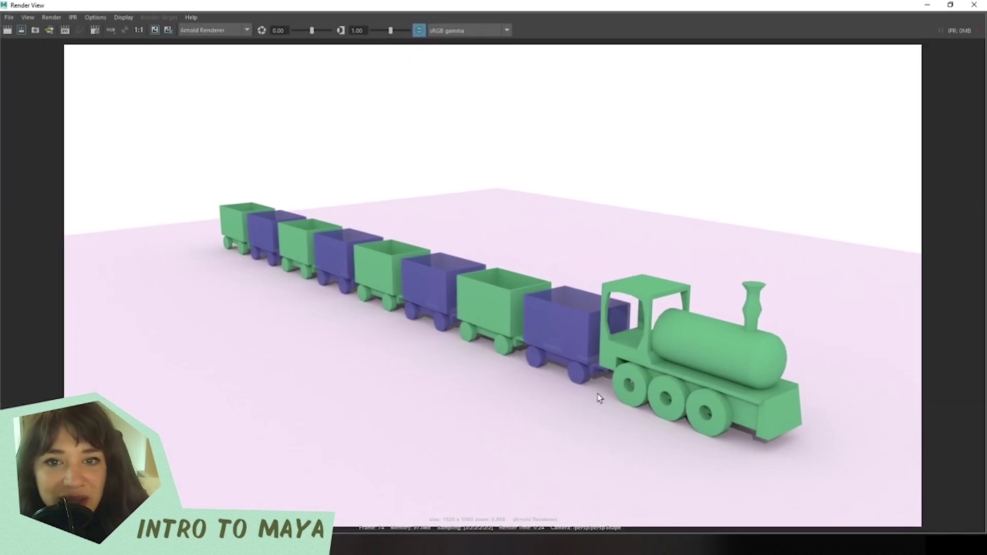
scroll(600, 392, up, 4)
scroll(668, 401, up, 3)
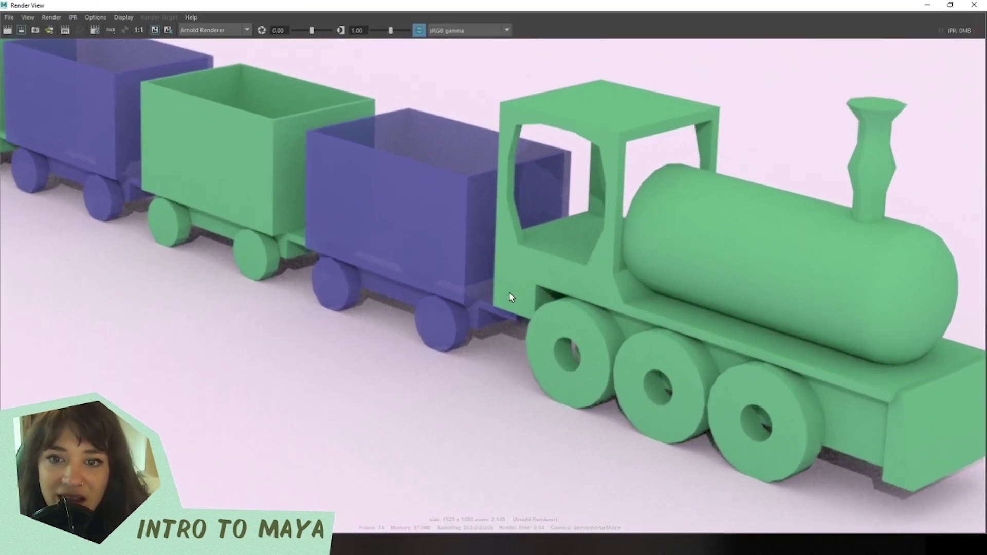
scroll(502, 403, down, 5)
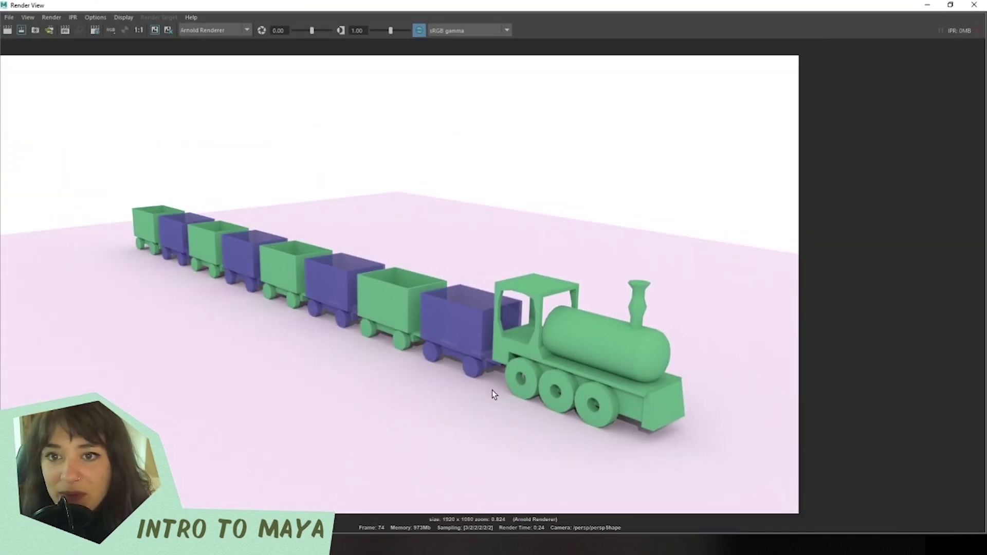
scroll(714, 452, up, 6)
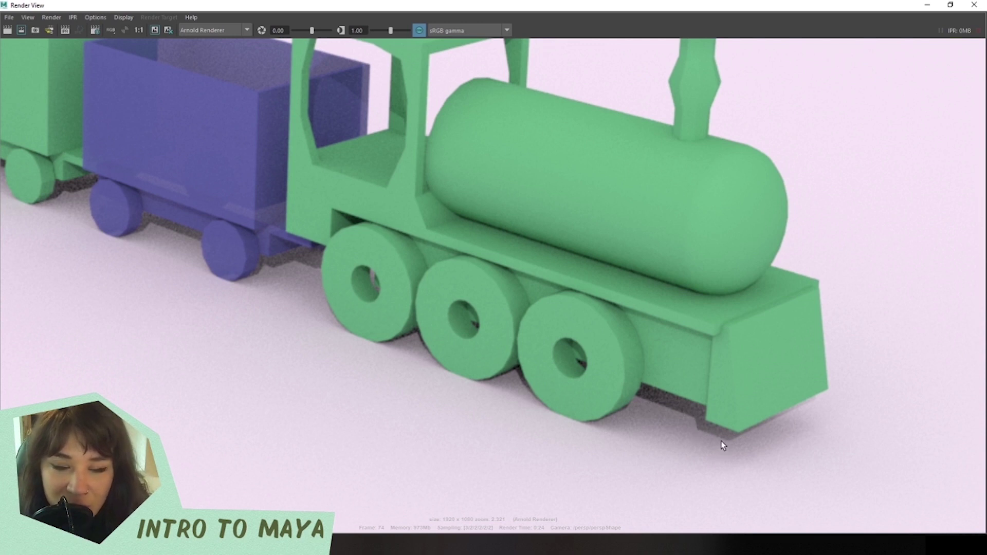
scroll(720, 445, down, 5)
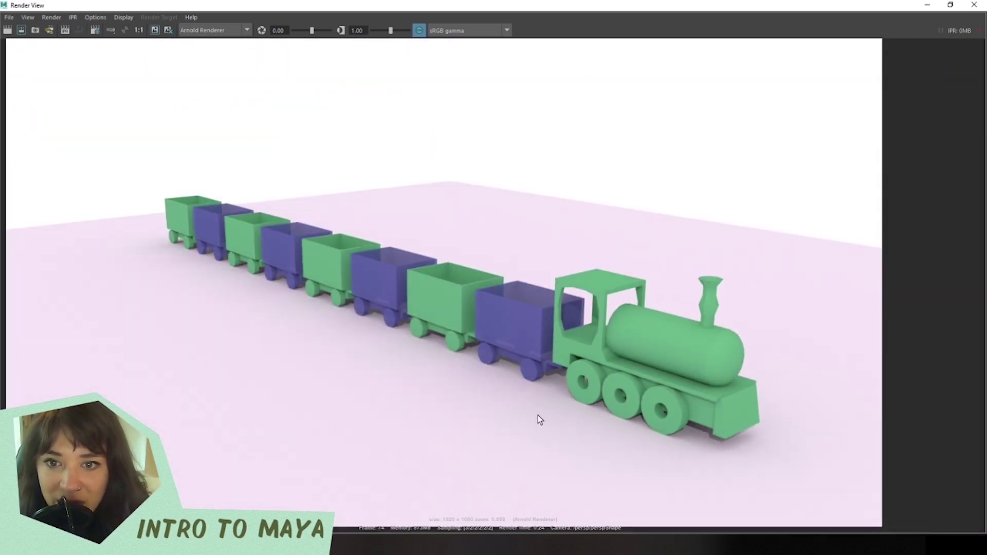
Float and enlarge the Render View, orbit to face the engine's front, and render.
drag(619, 5, 533, 118)
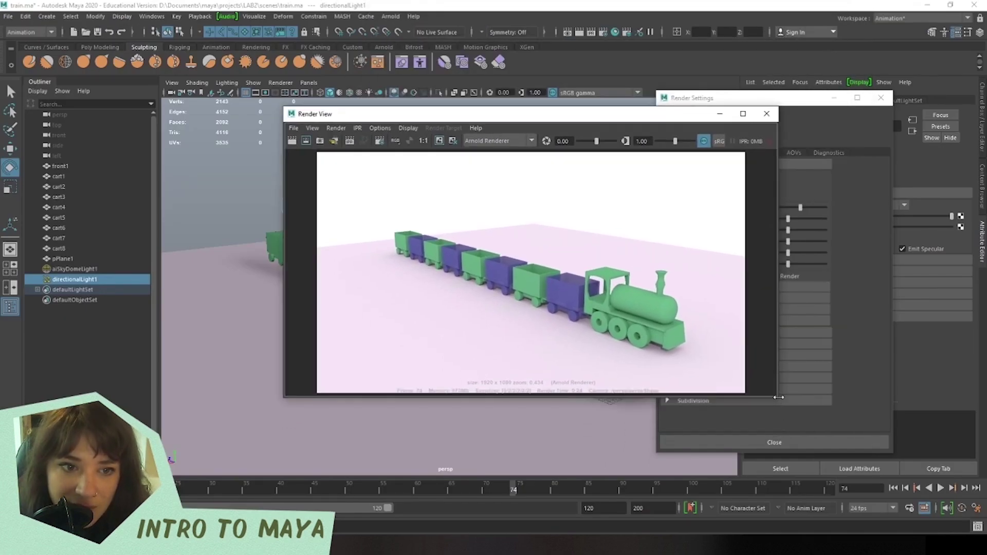
drag(774, 397, 782, 492)
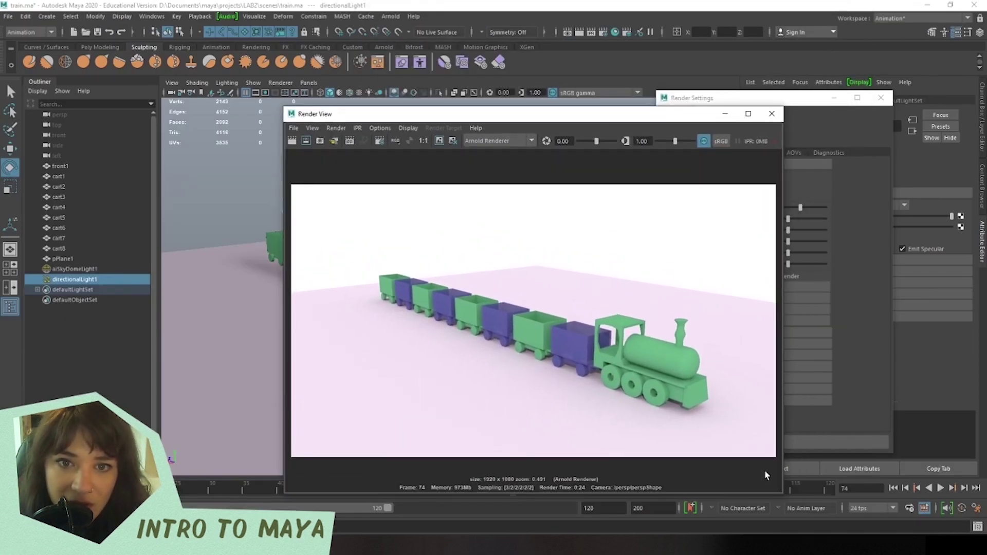
drag(473, 115, 804, 93)
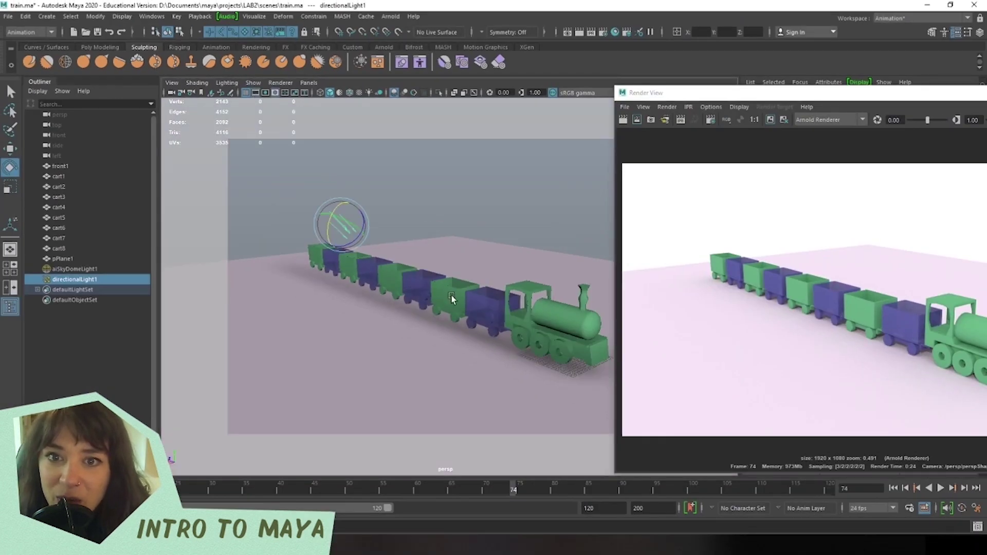
scroll(538, 316, up, 6)
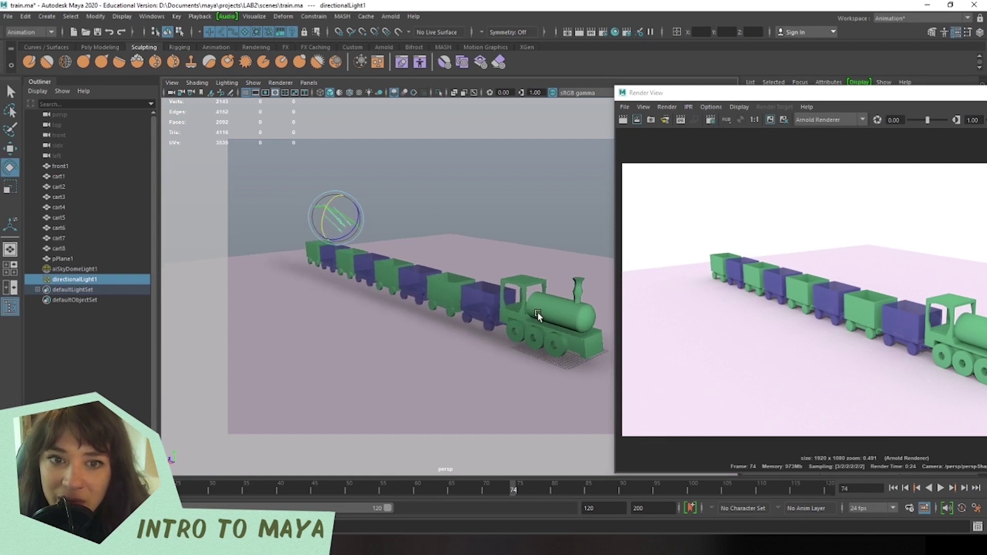
alt+drag(552, 384, 515, 356)
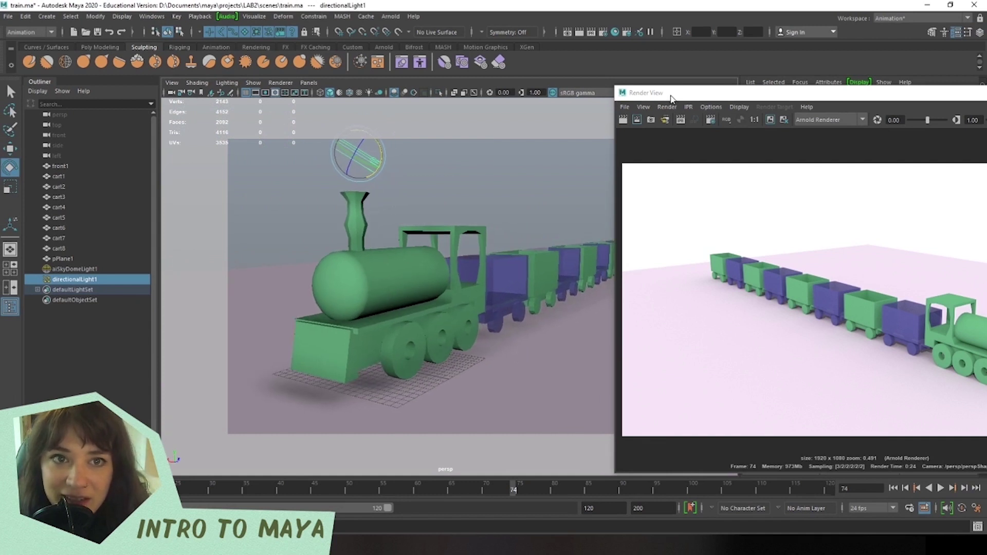
click(667, 107)
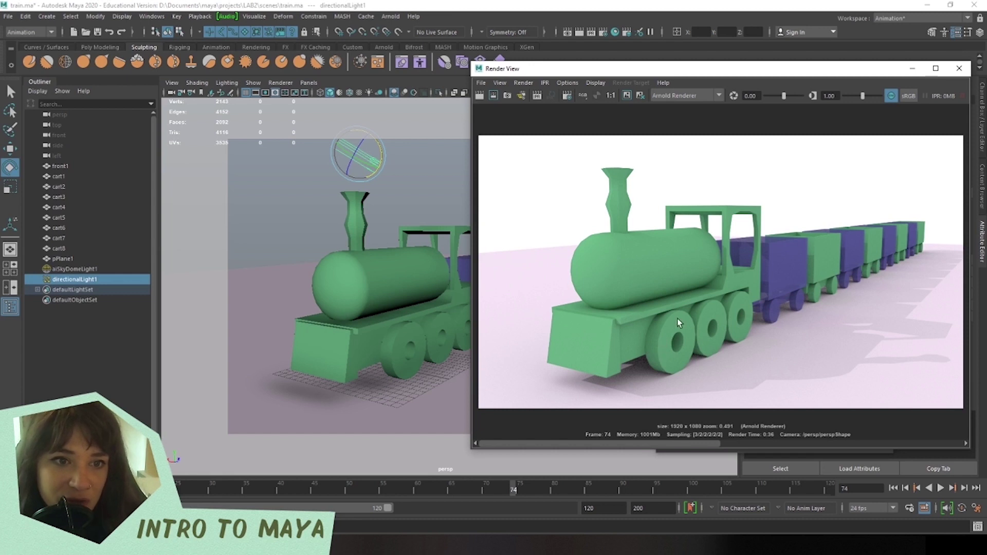
Rearrange the Render View window and close the Render Settings window.
drag(753, 71, 762, 126)
click(443, 272)
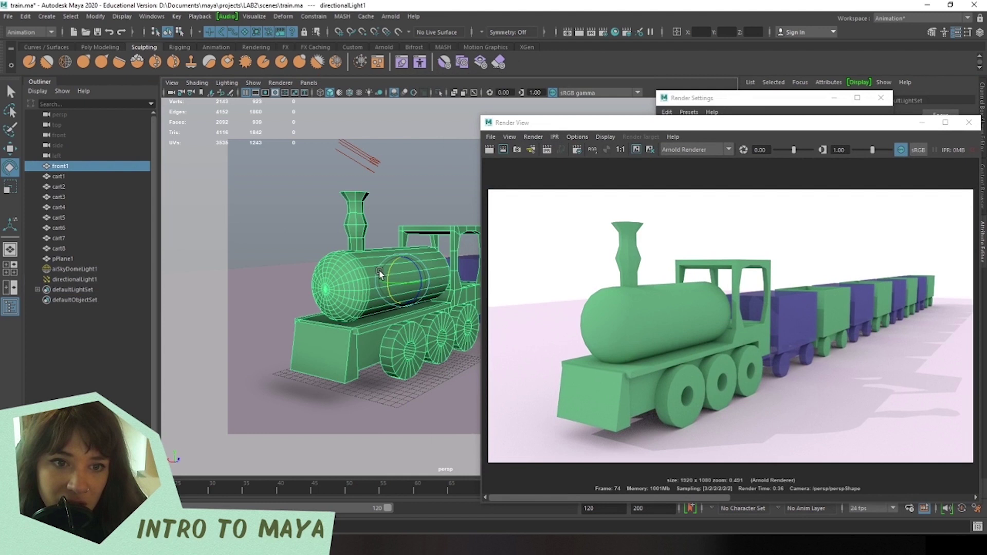
drag(566, 122, 468, 109)
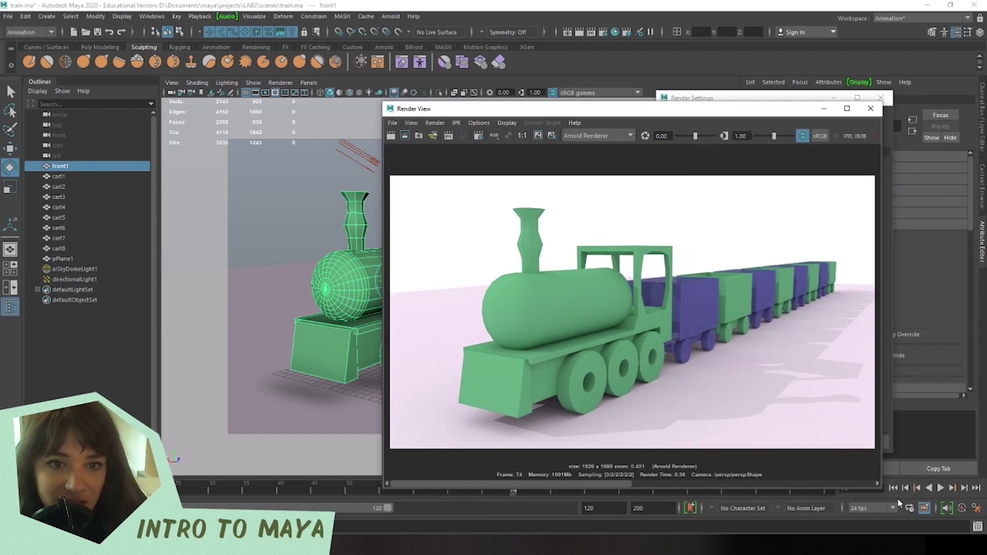
drag(740, 109, 708, 81)
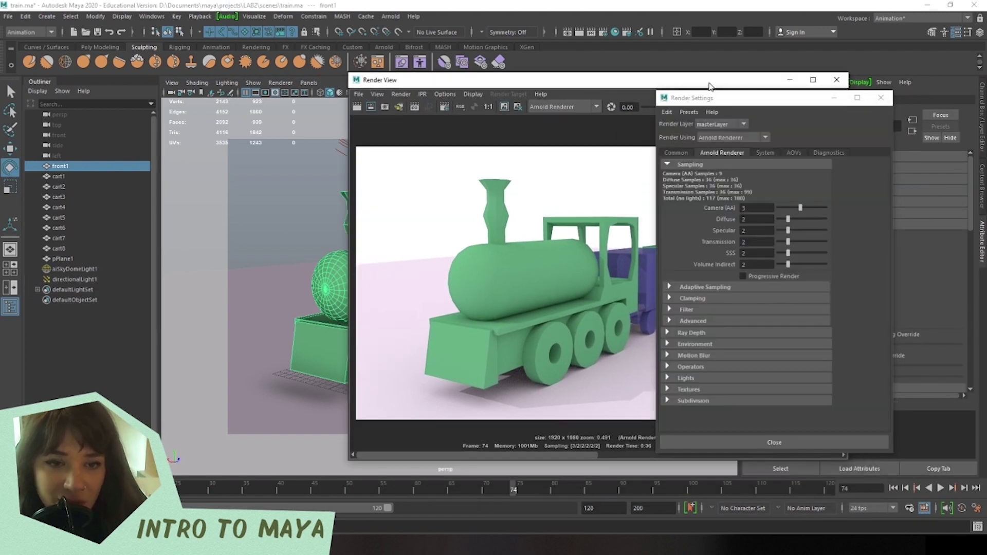
click(881, 97)
drag(566, 80, 594, 54)
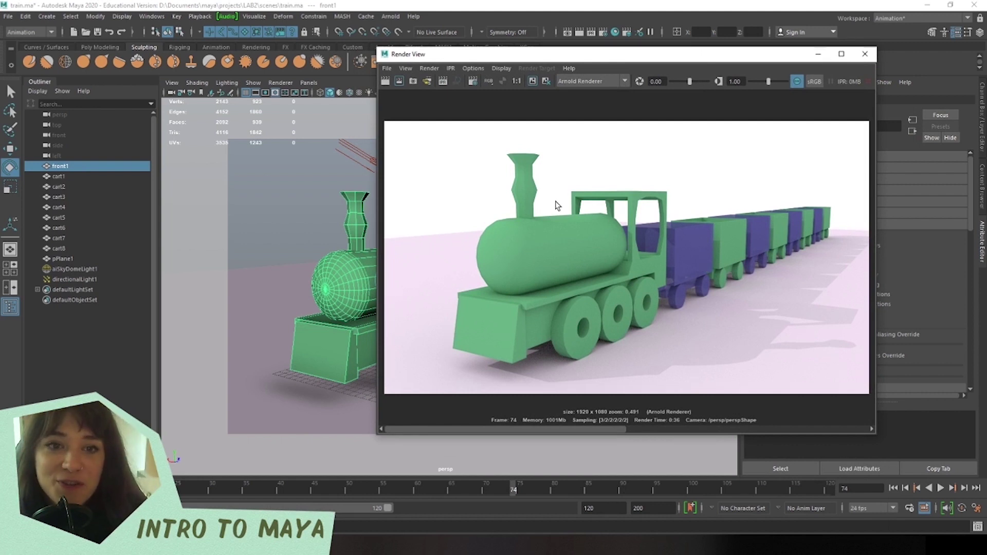
drag(604, 48, 603, 84)
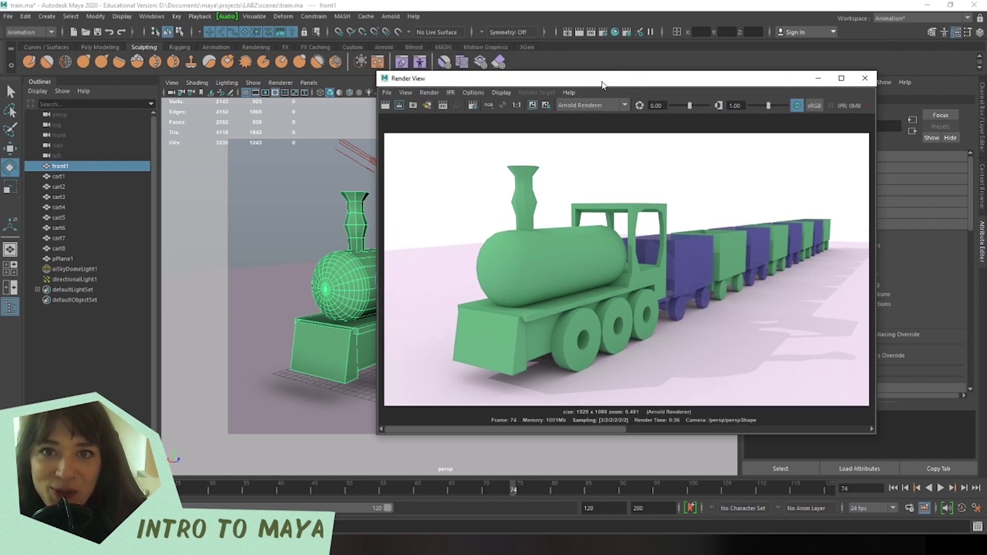
click(388, 94)
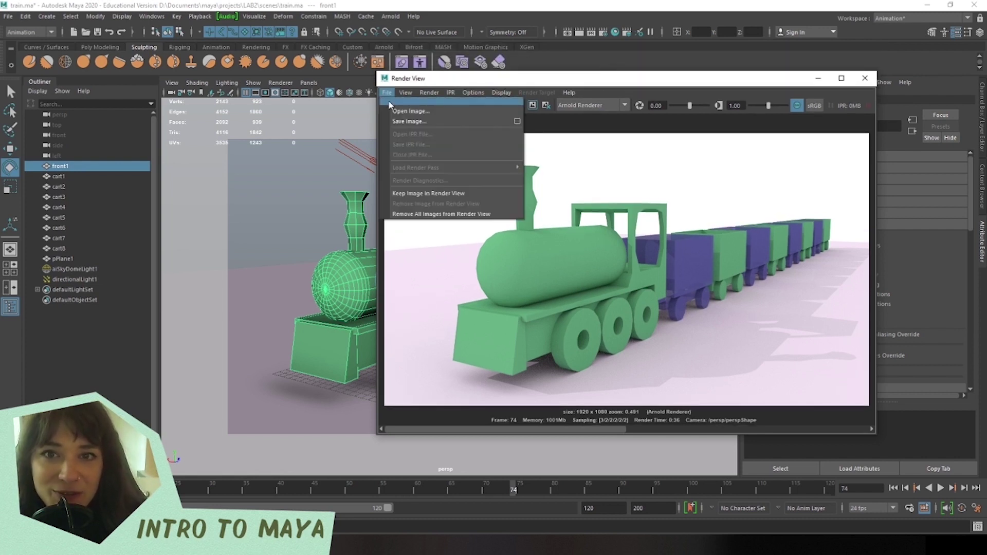
click(457, 122)
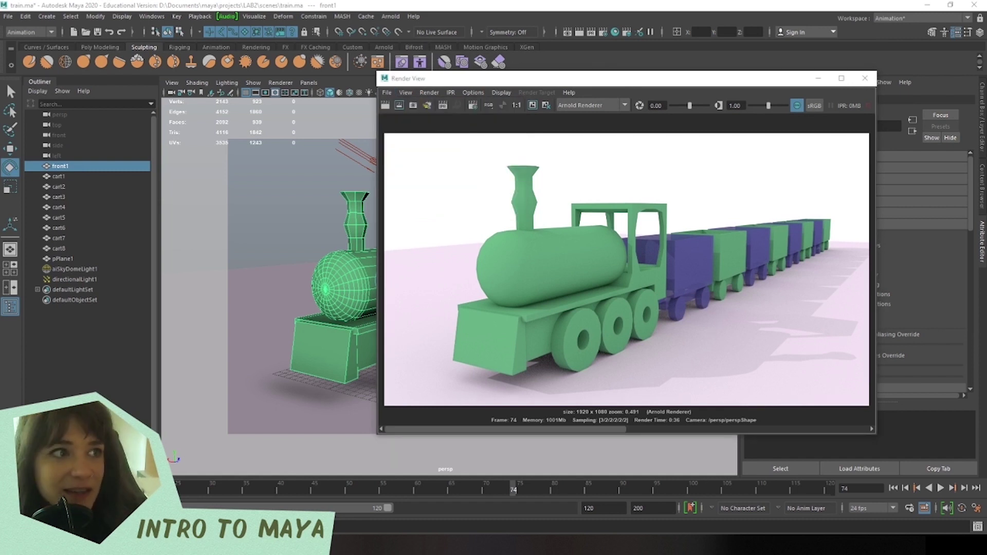
drag(630, 77, 283, 135)
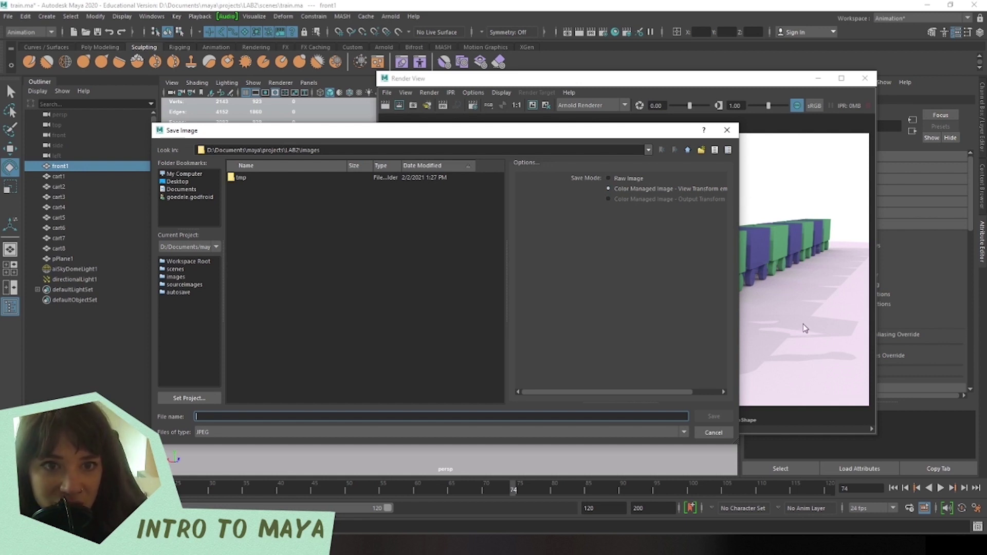
drag(741, 300, 846, 300)
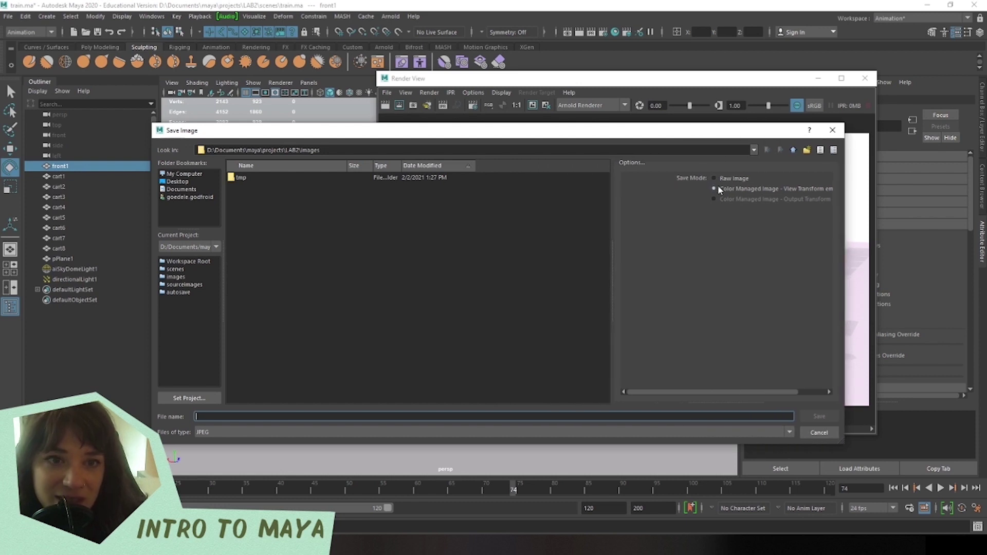
click(830, 130)
click(387, 94)
click(402, 117)
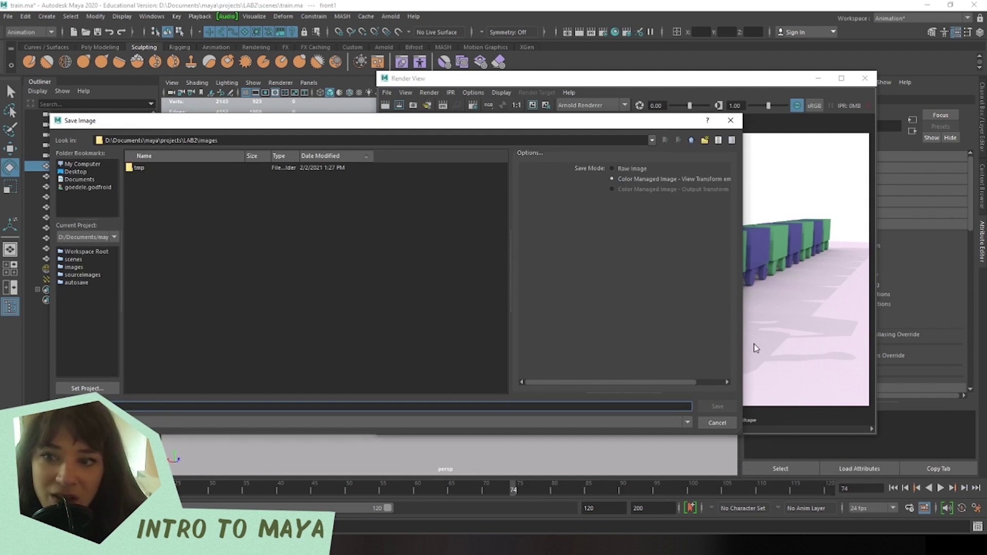
click(731, 120)
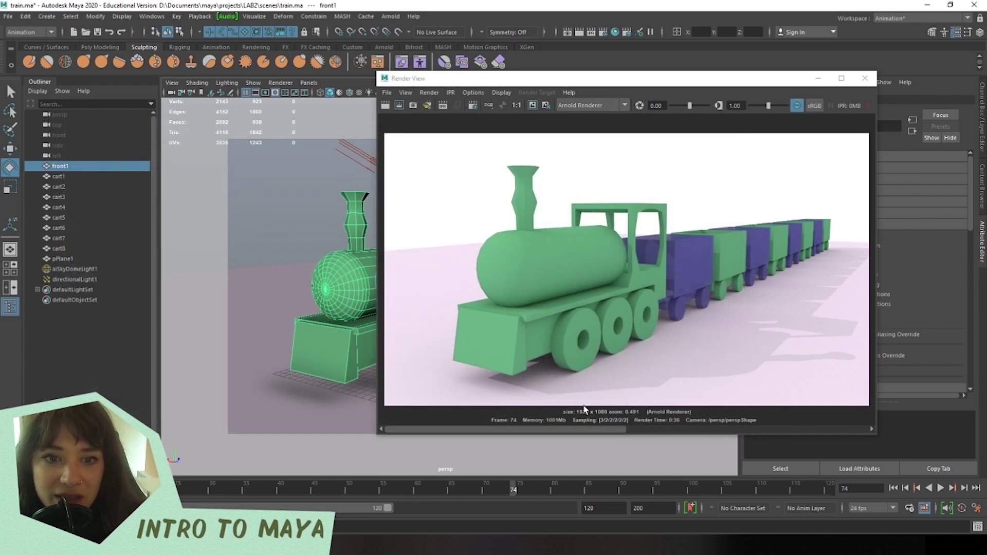
drag(582, 430, 437, 499)
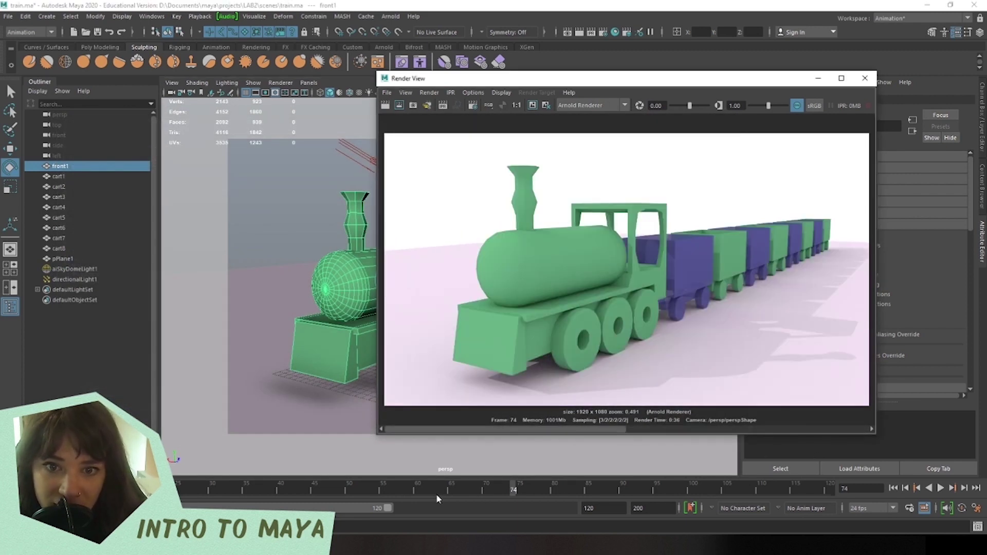